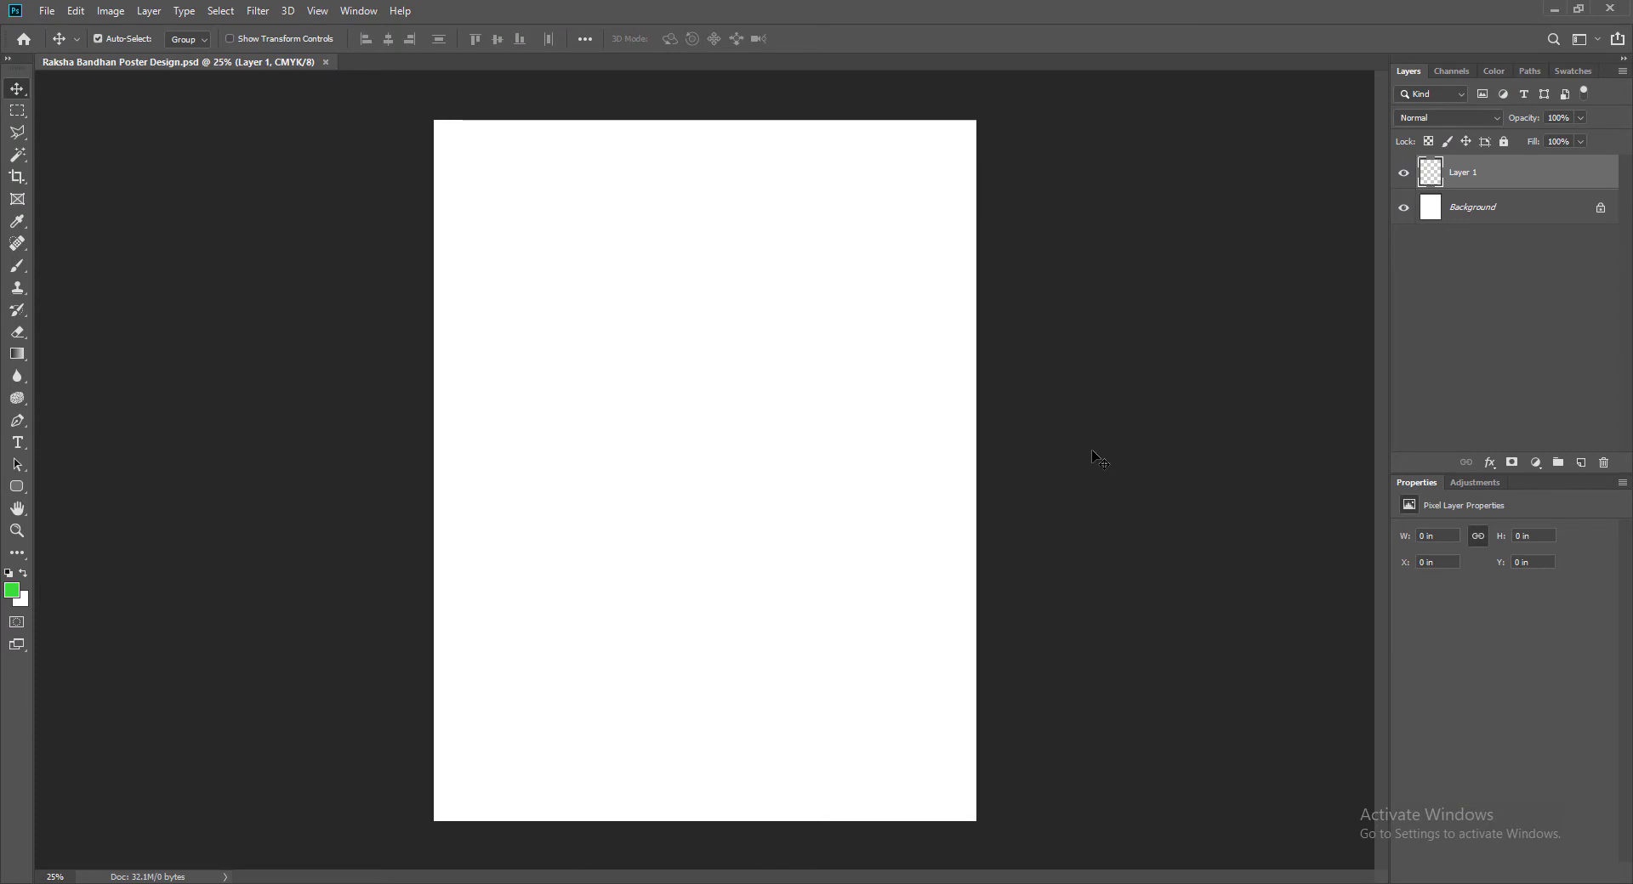
Step: Open the Rakhi image from the Images folder inside Photoshop Works
click(42, 12)
click(54, 45)
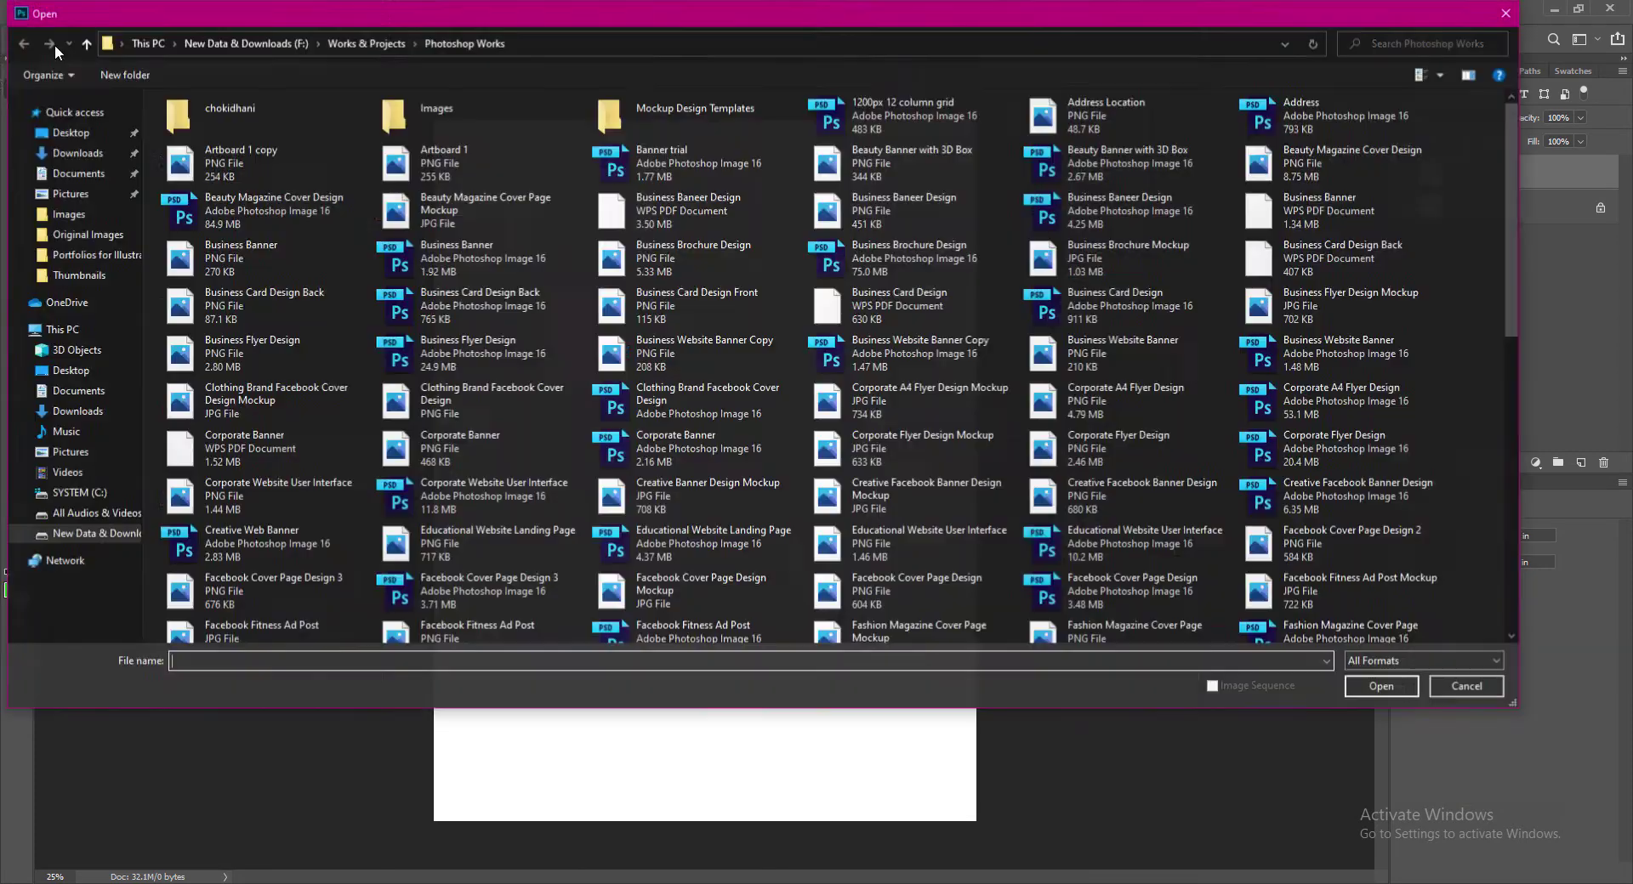
double_click(421, 112)
click(786, 151)
key(r)
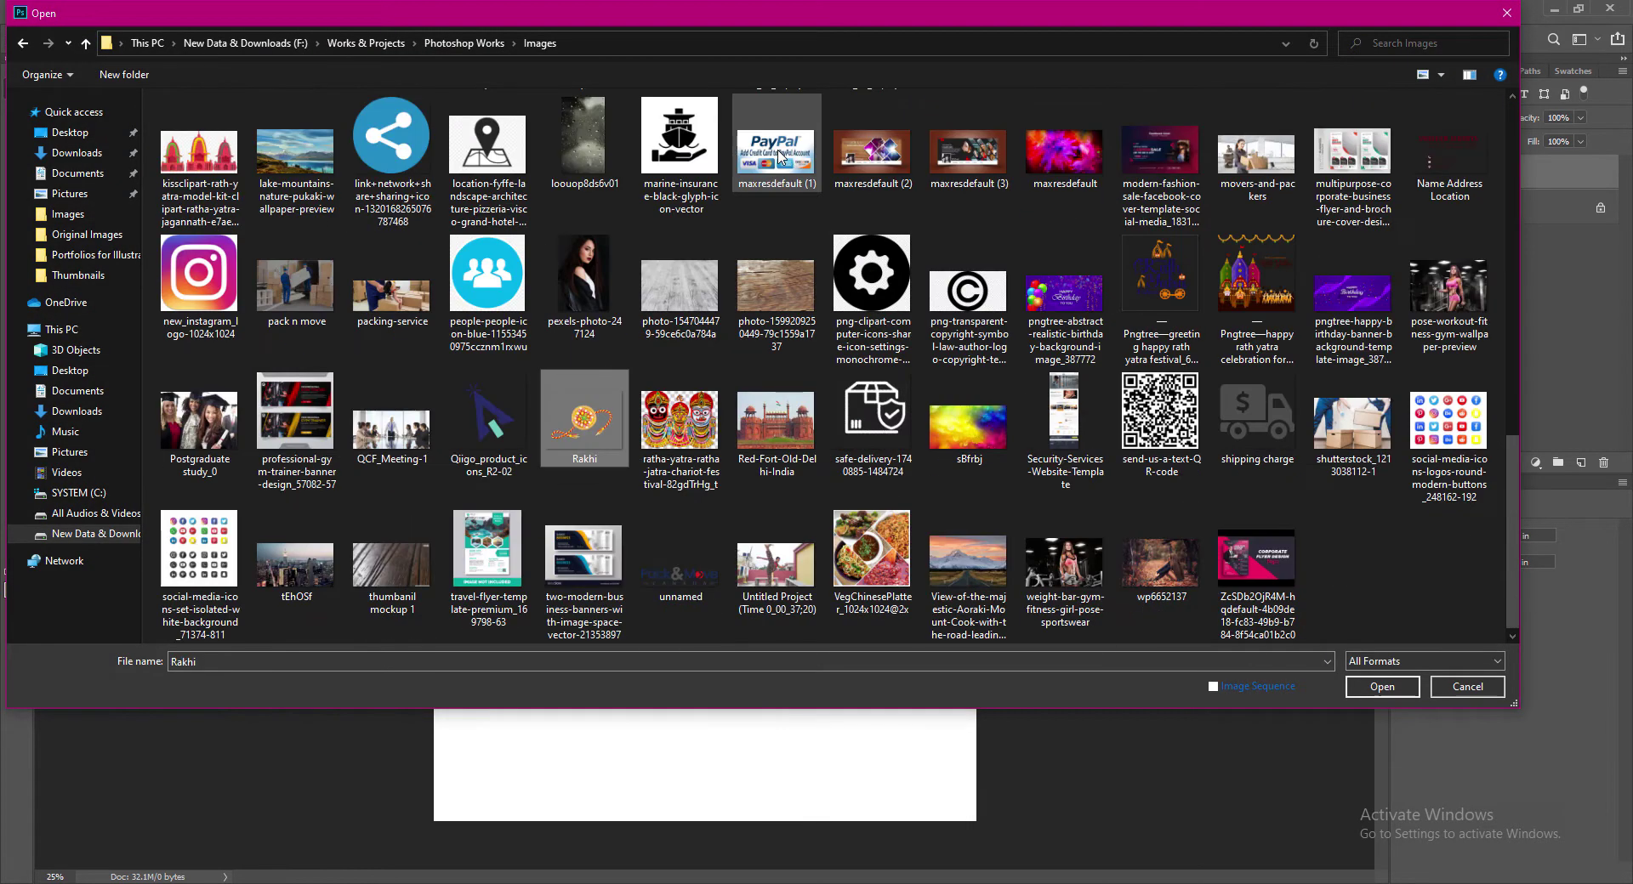
click(1354, 686)
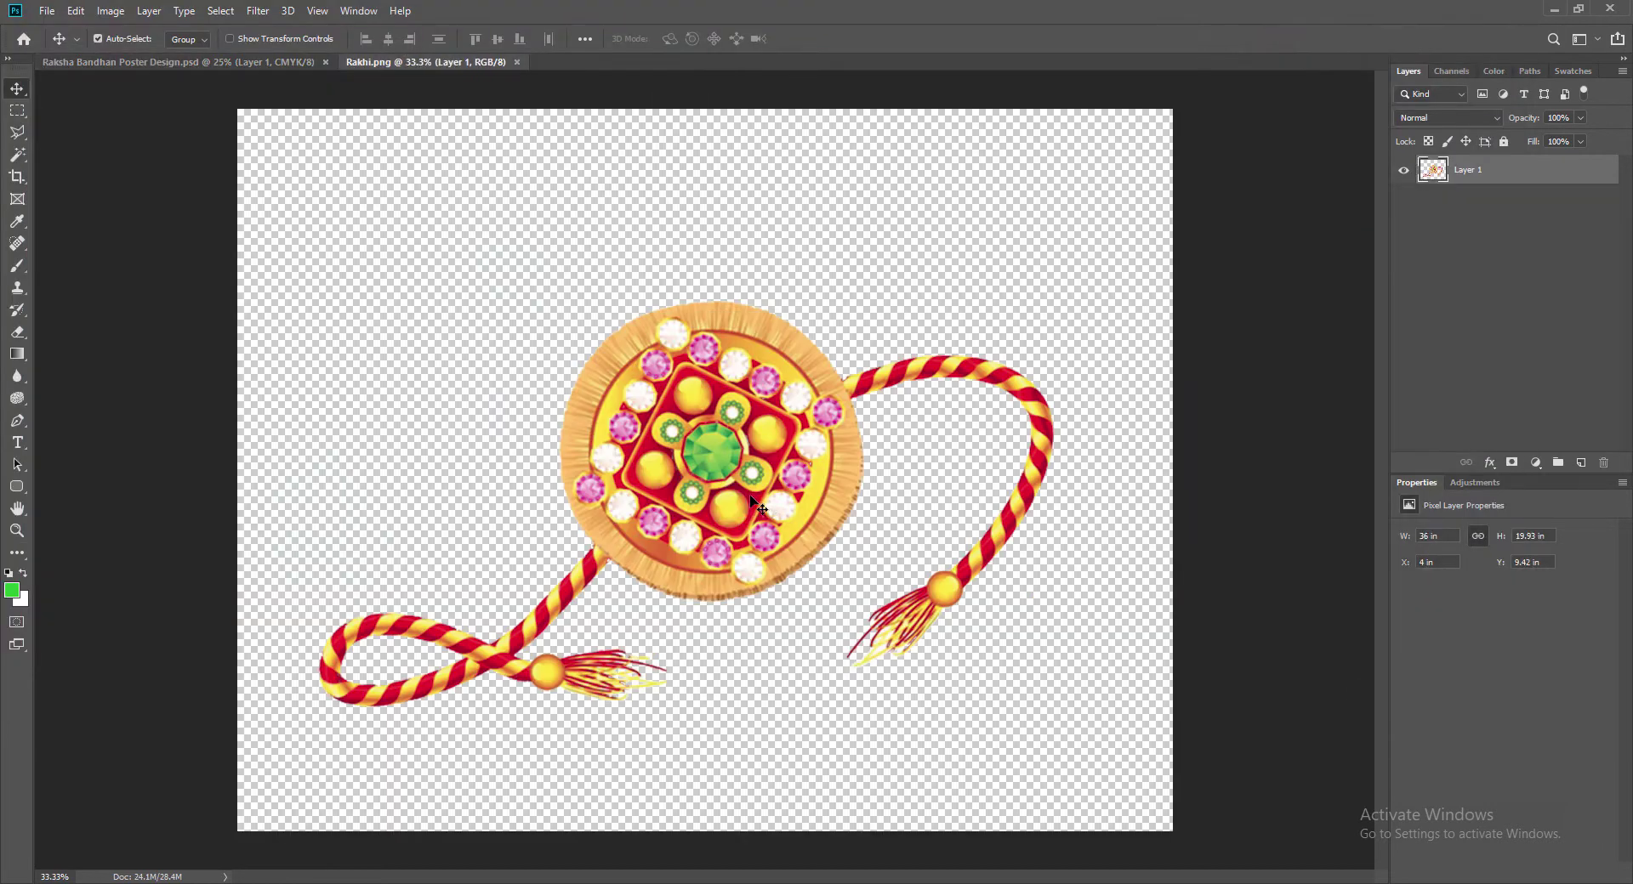
Step: Bring the rakhi artwork into the Raksha Bandhan poster, close the Rakhi file and scale the artwork down to about 6.97 in wide
drag(751, 498, 707, 539)
click(522, 63)
key(ctrl+t)
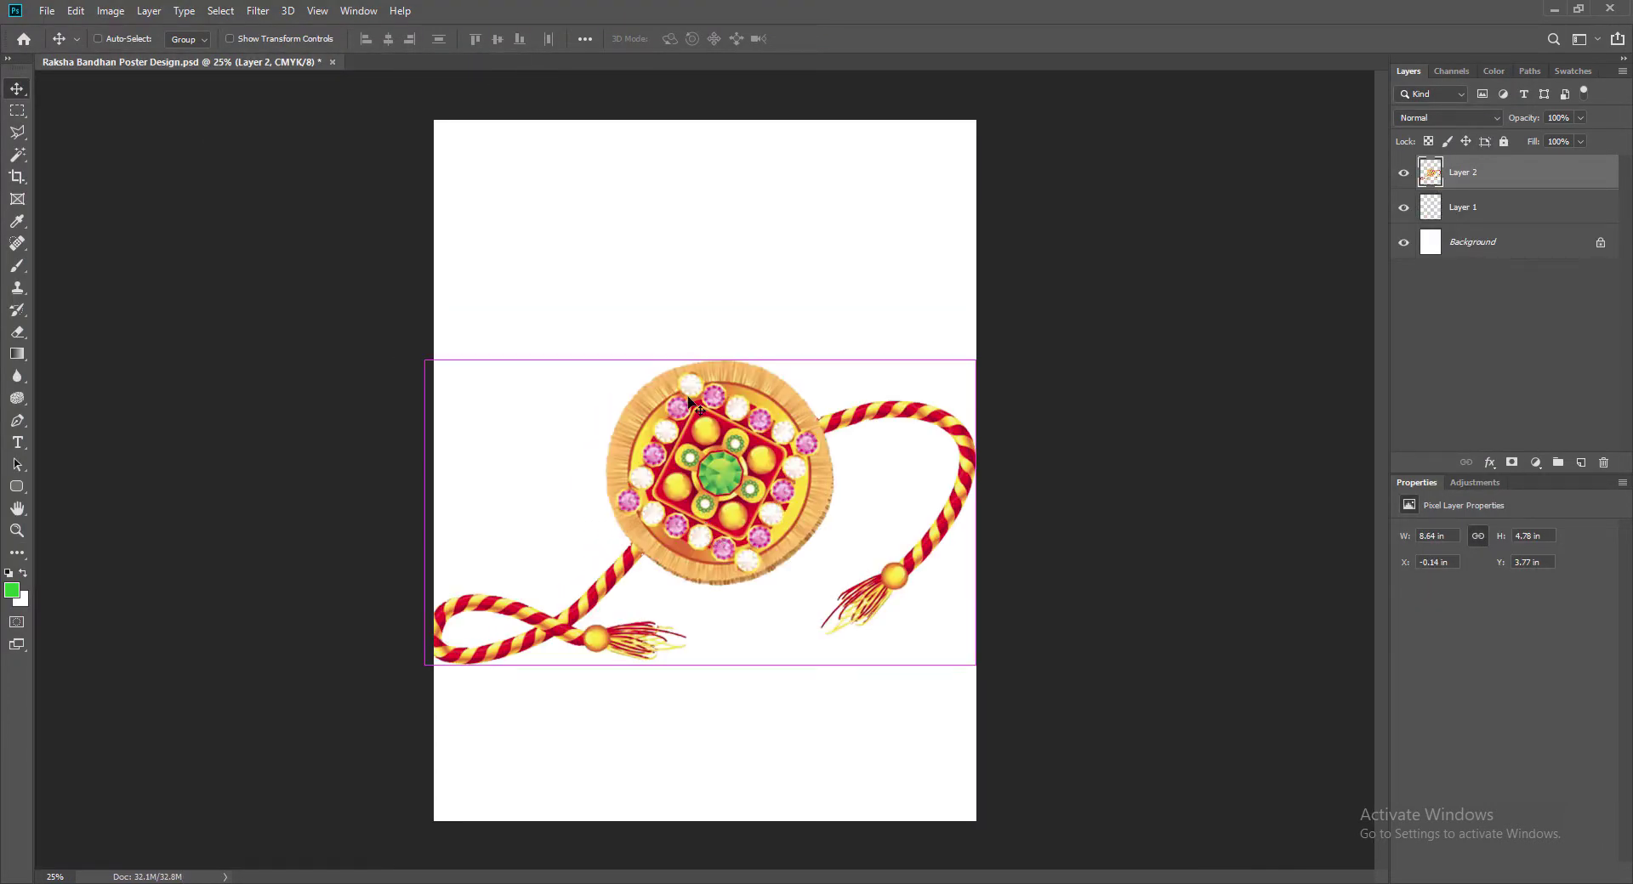
drag(424, 363, 532, 419)
key(Return)
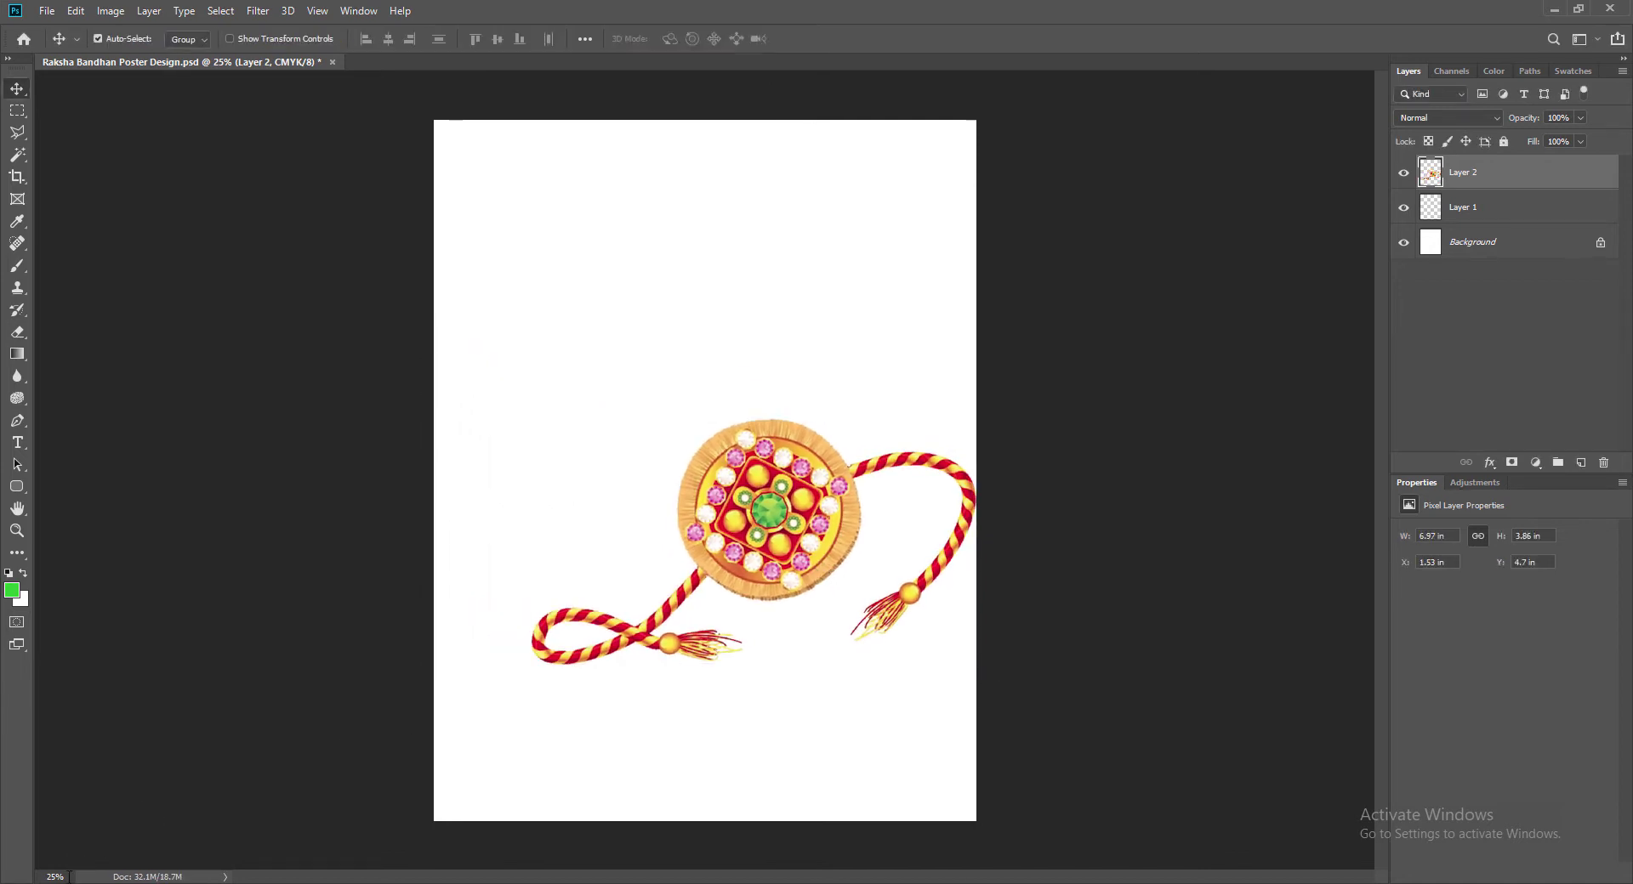
Step: Move the rakhi toward the middle of the page and rotate it about 22° counterclockwise
text(50)
key(Return)
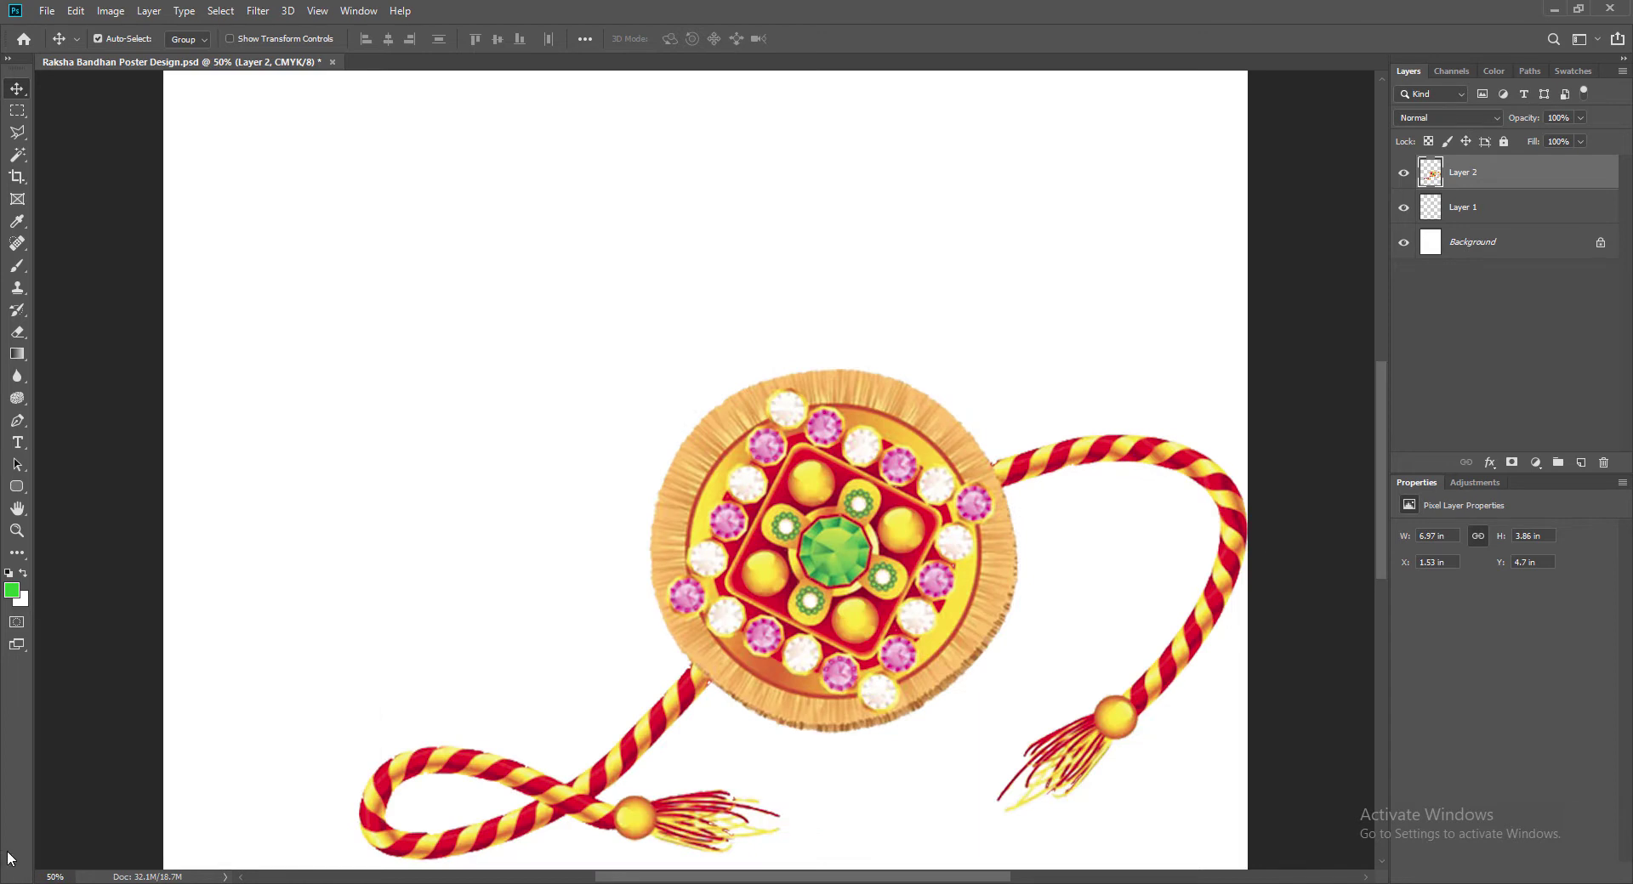
text(40)
key(Return)
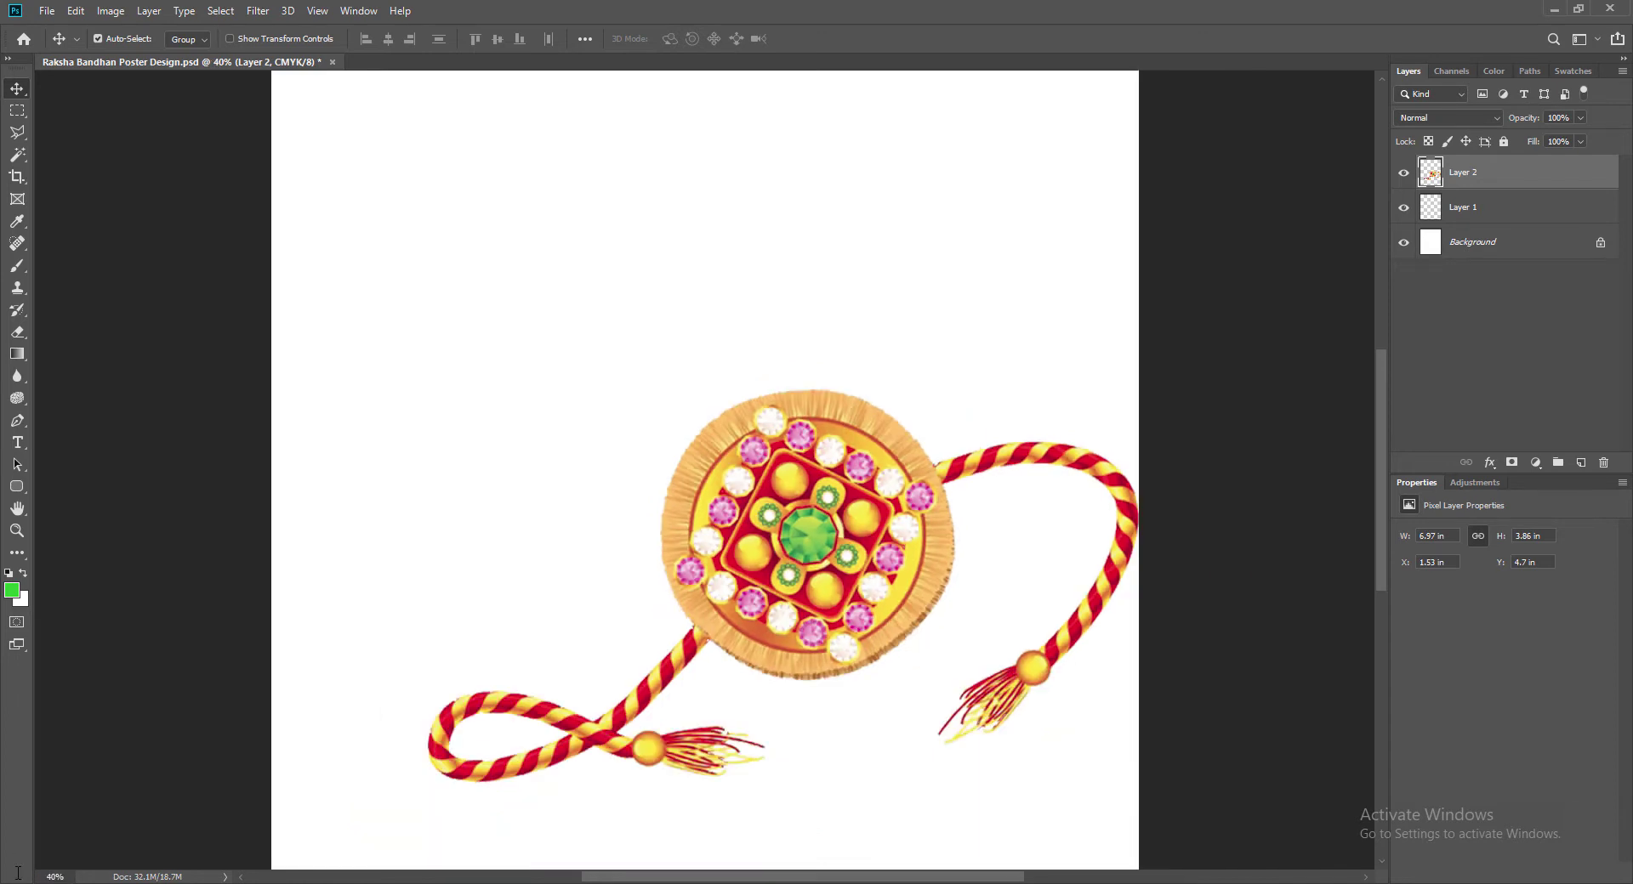
scroll(770, 587, up, 2)
scroll(769, 587, down, 5)
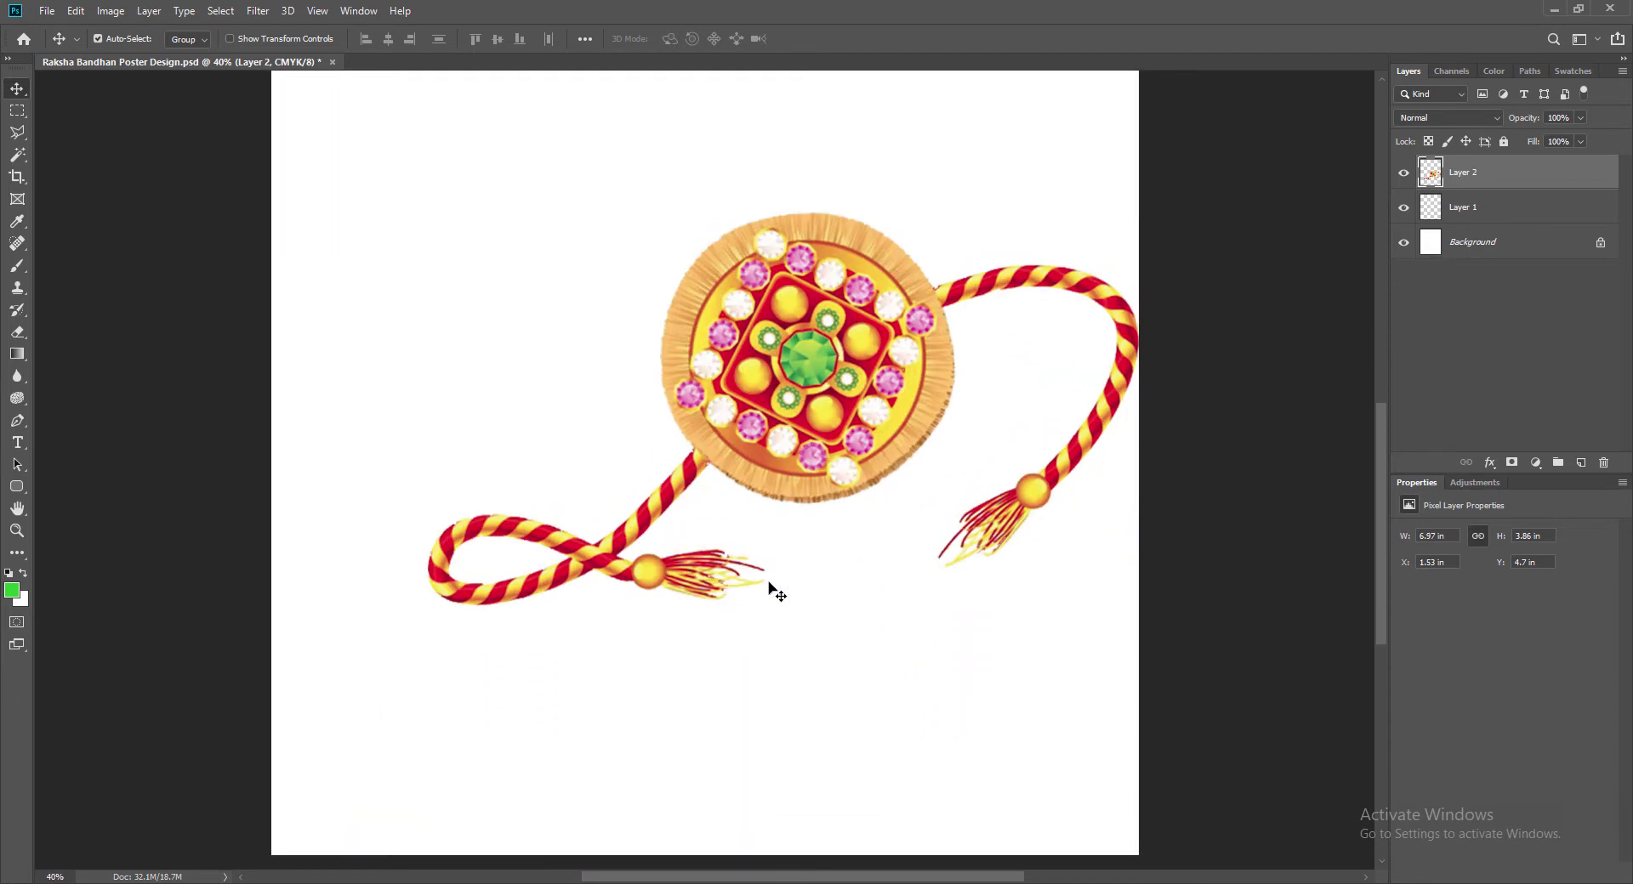
text(35)
key(Return)
mouse_move(1380, 546)
mouse_down()
mouse_move(1373, 463)
mouse_move(1382, 533)
mouse_up()
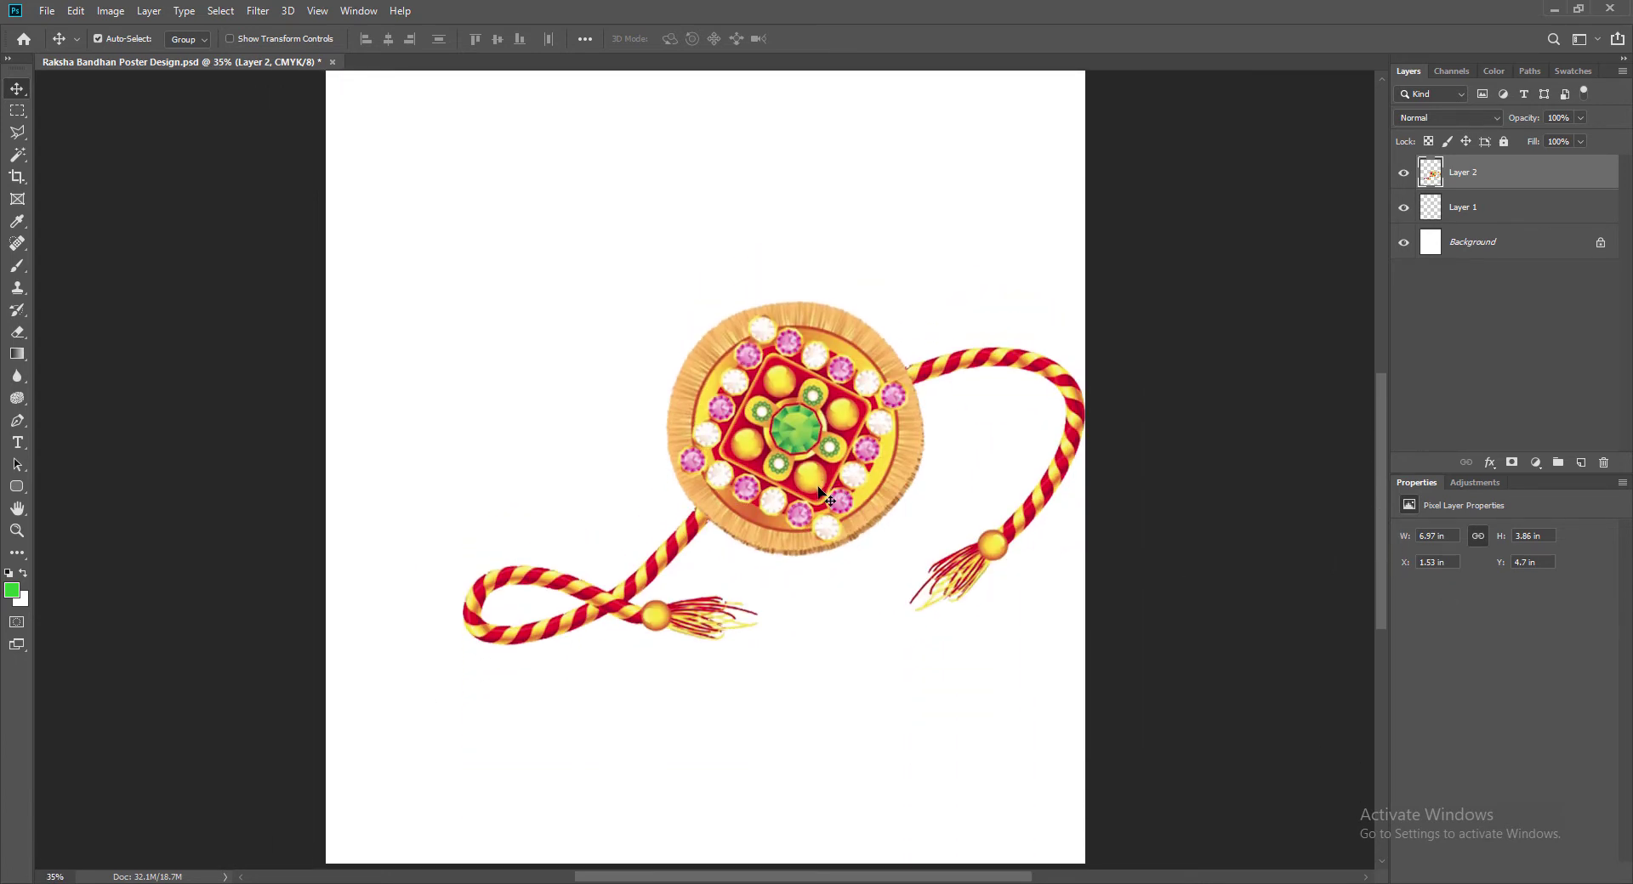
key(ctrl+t)
drag(813, 449, 733, 482)
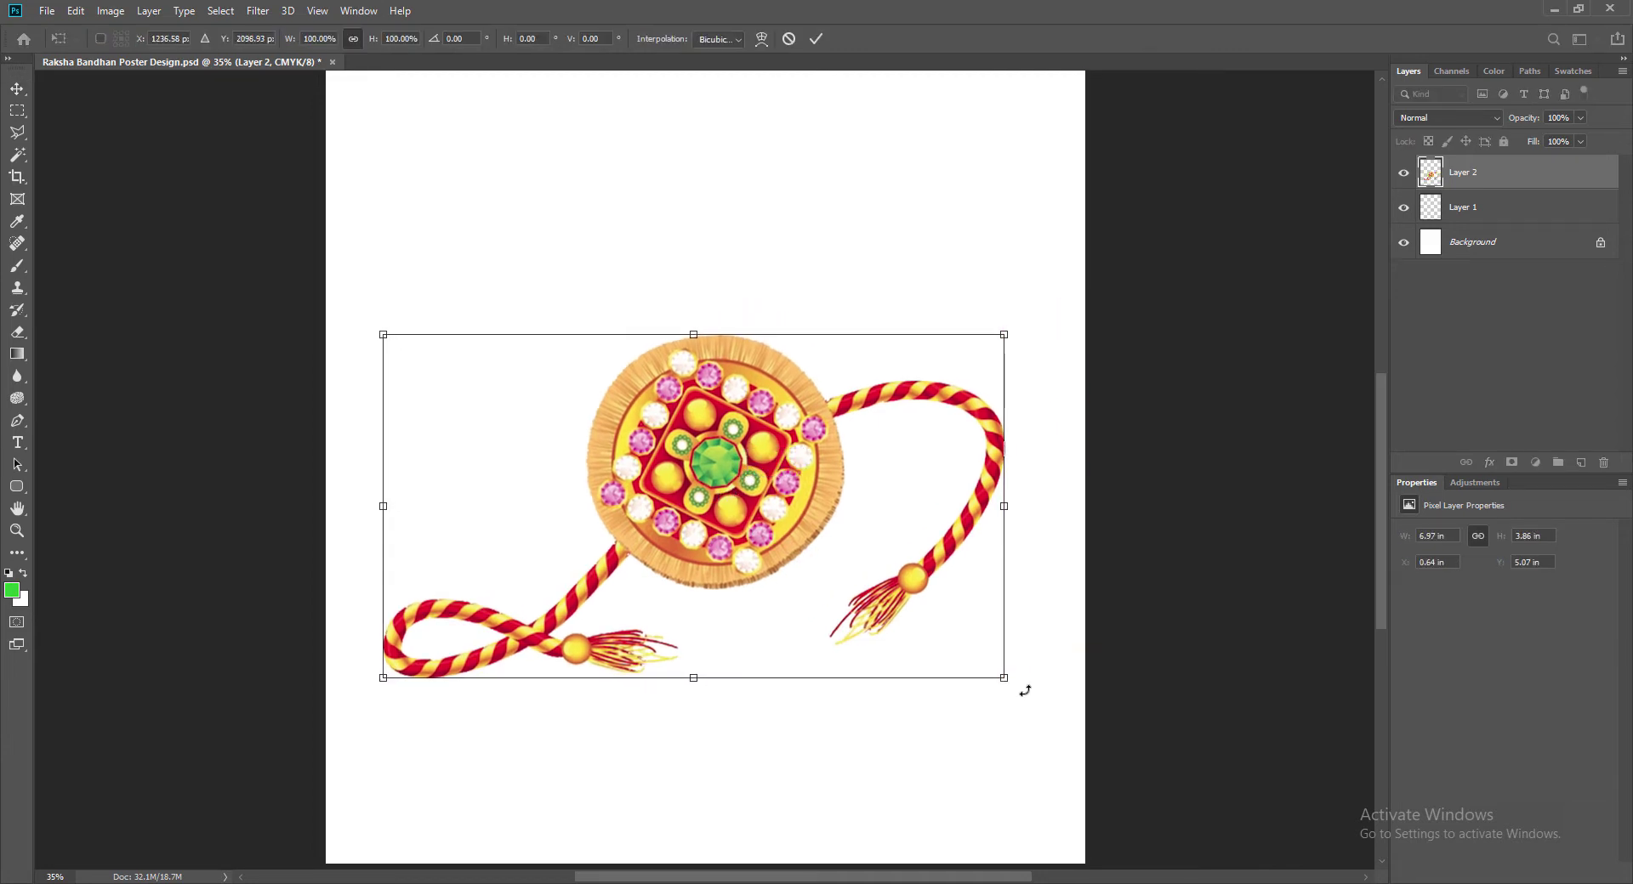
drag(1028, 680, 1062, 558)
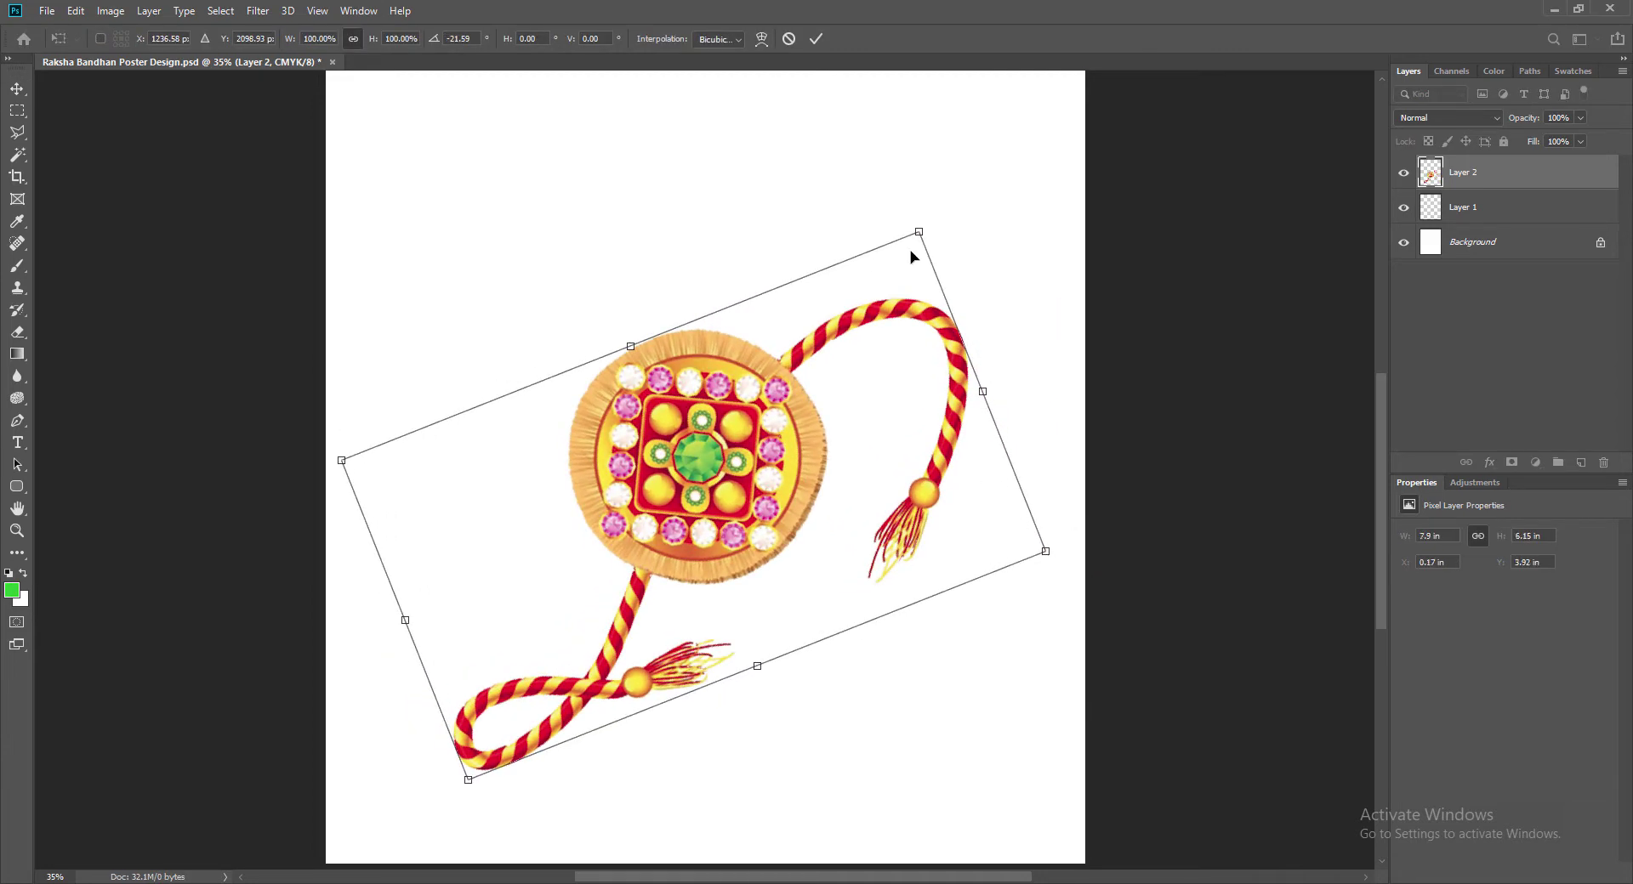
Step: Enlarge the rakhi to about 141% at a rotation of about -26° and shift it toward the page's left edge
drag(934, 216, 1084, 94)
key(ctrl+z)
drag(487, 795, 430, 874)
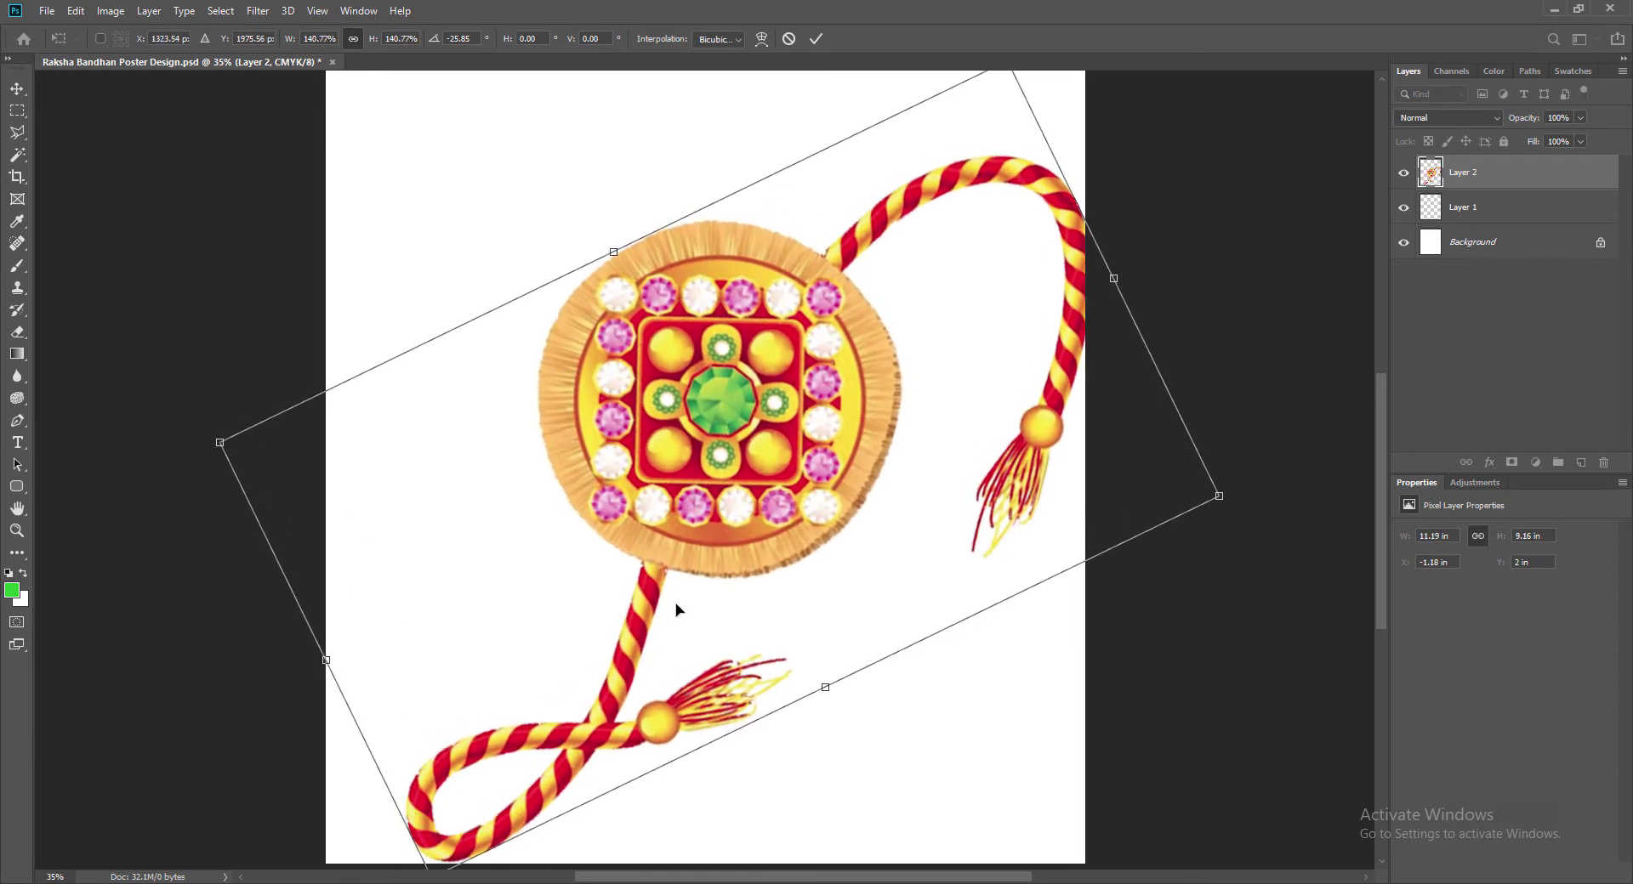
drag(723, 511, 650, 499)
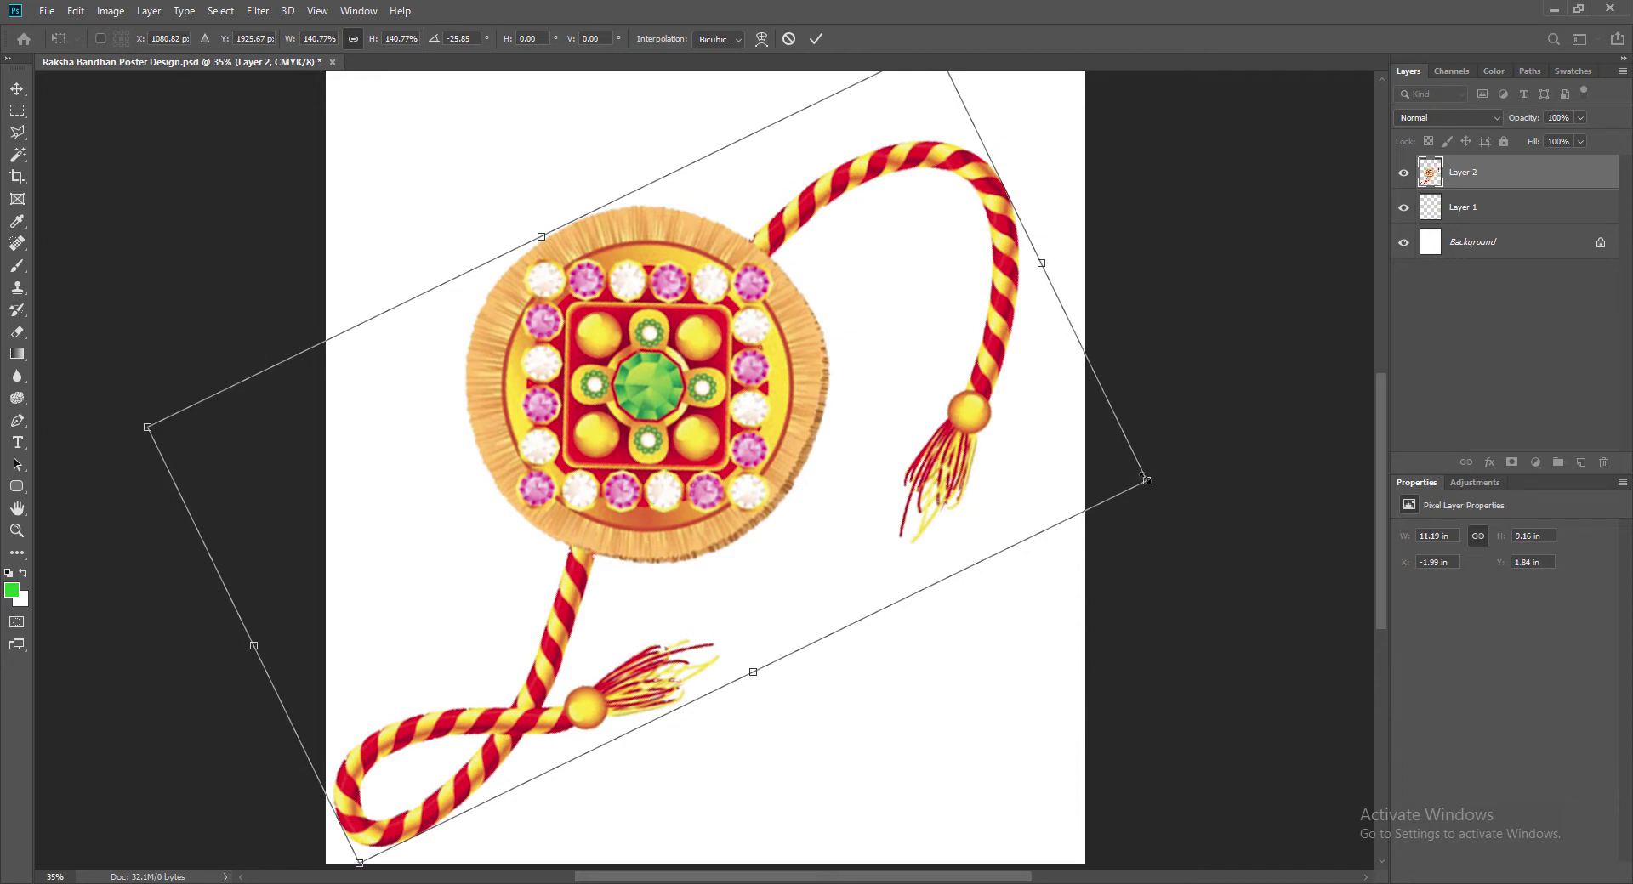
Step: Rotate the enlarged rakhi slightly clockwise, apply the transform and move it to about X 0 in, Y 3.18 in
drag(1044, 262, 1108, 231)
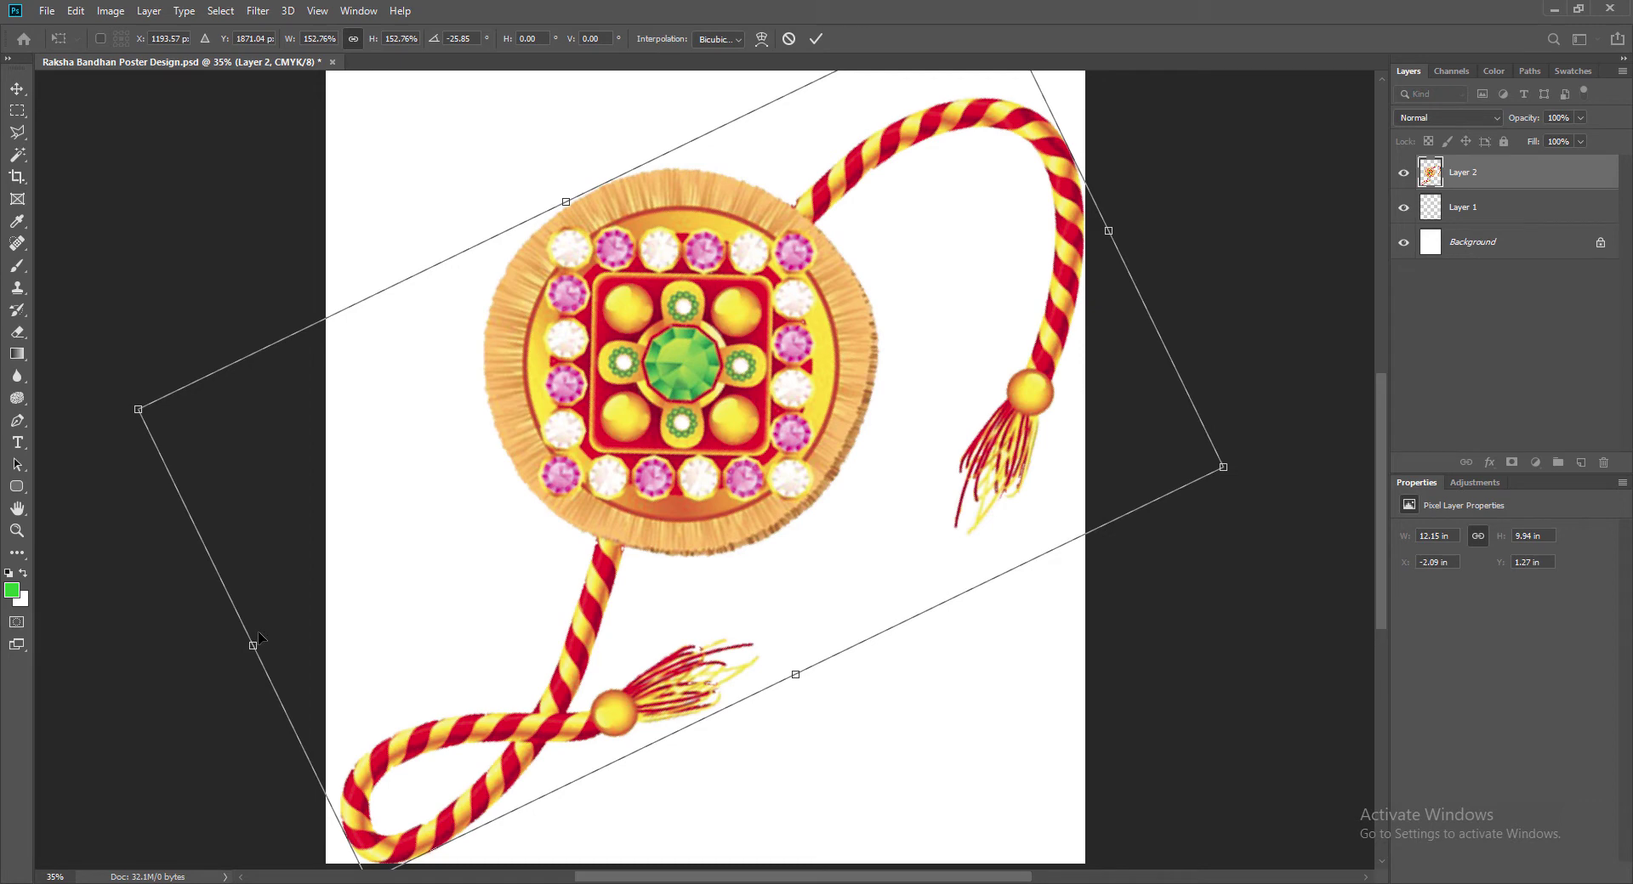
key(ctrl+z)
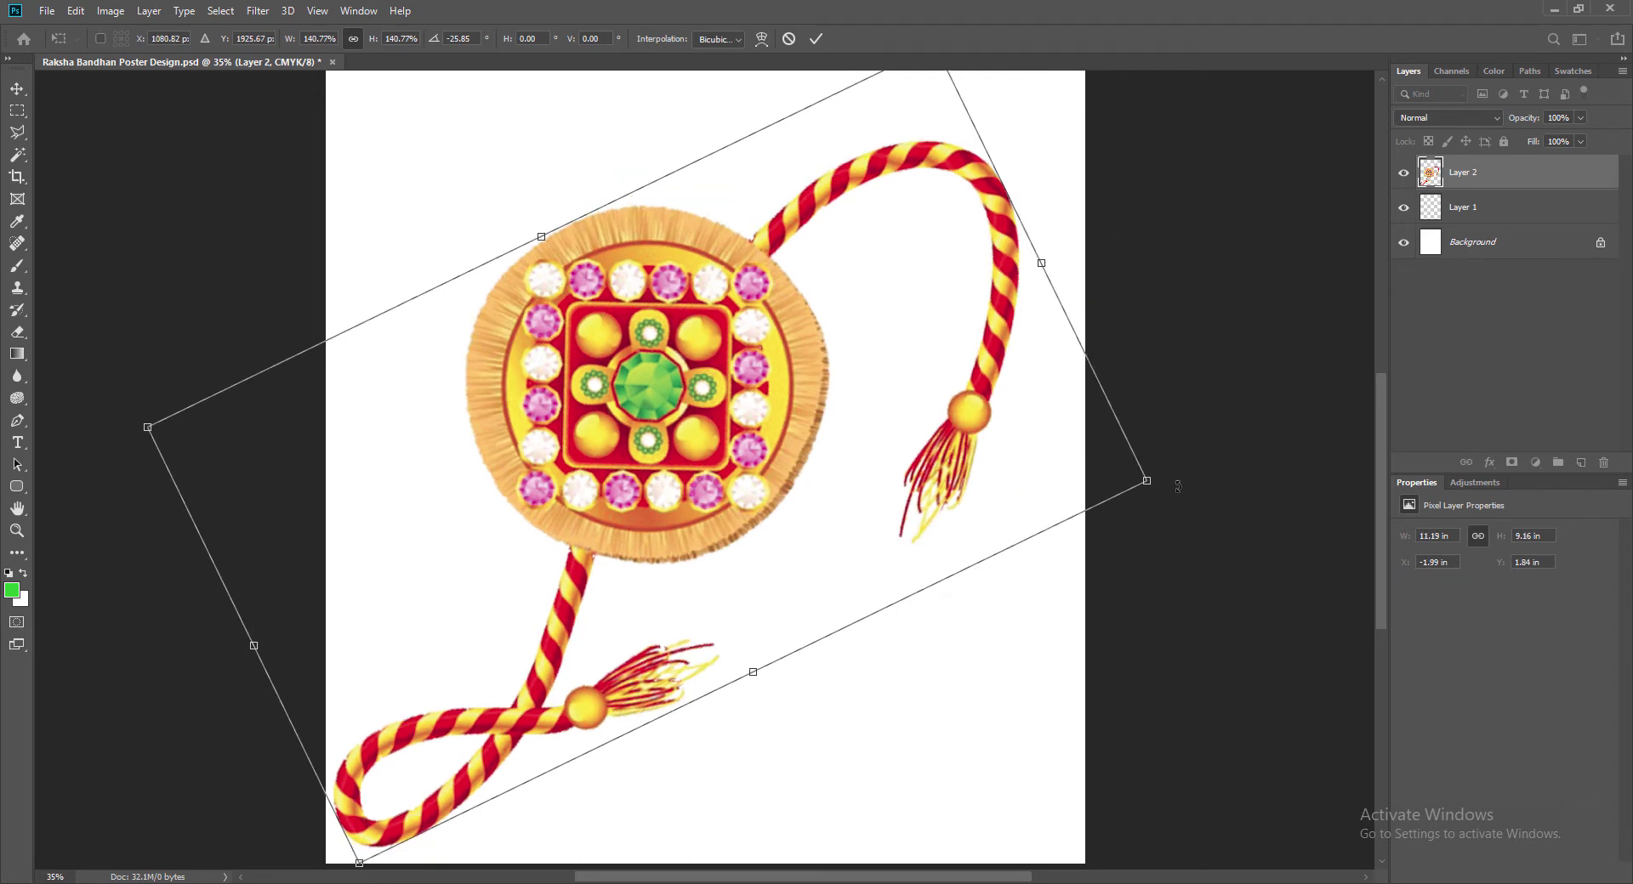
drag(1178, 487, 1186, 499)
double_click(707, 392)
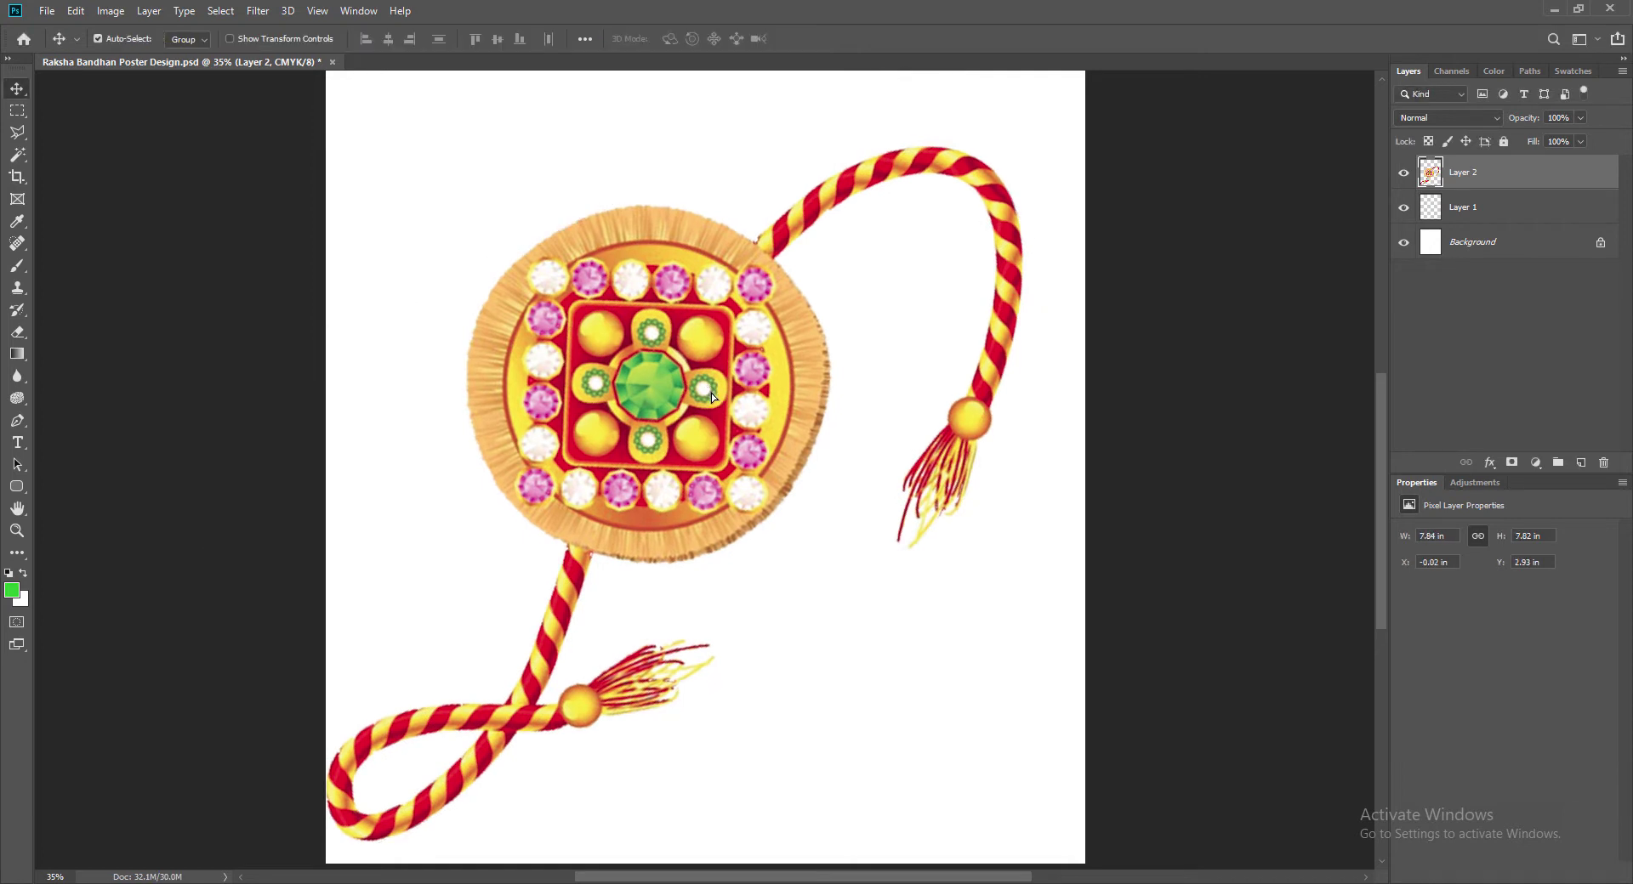
drag(711, 393, 710, 415)
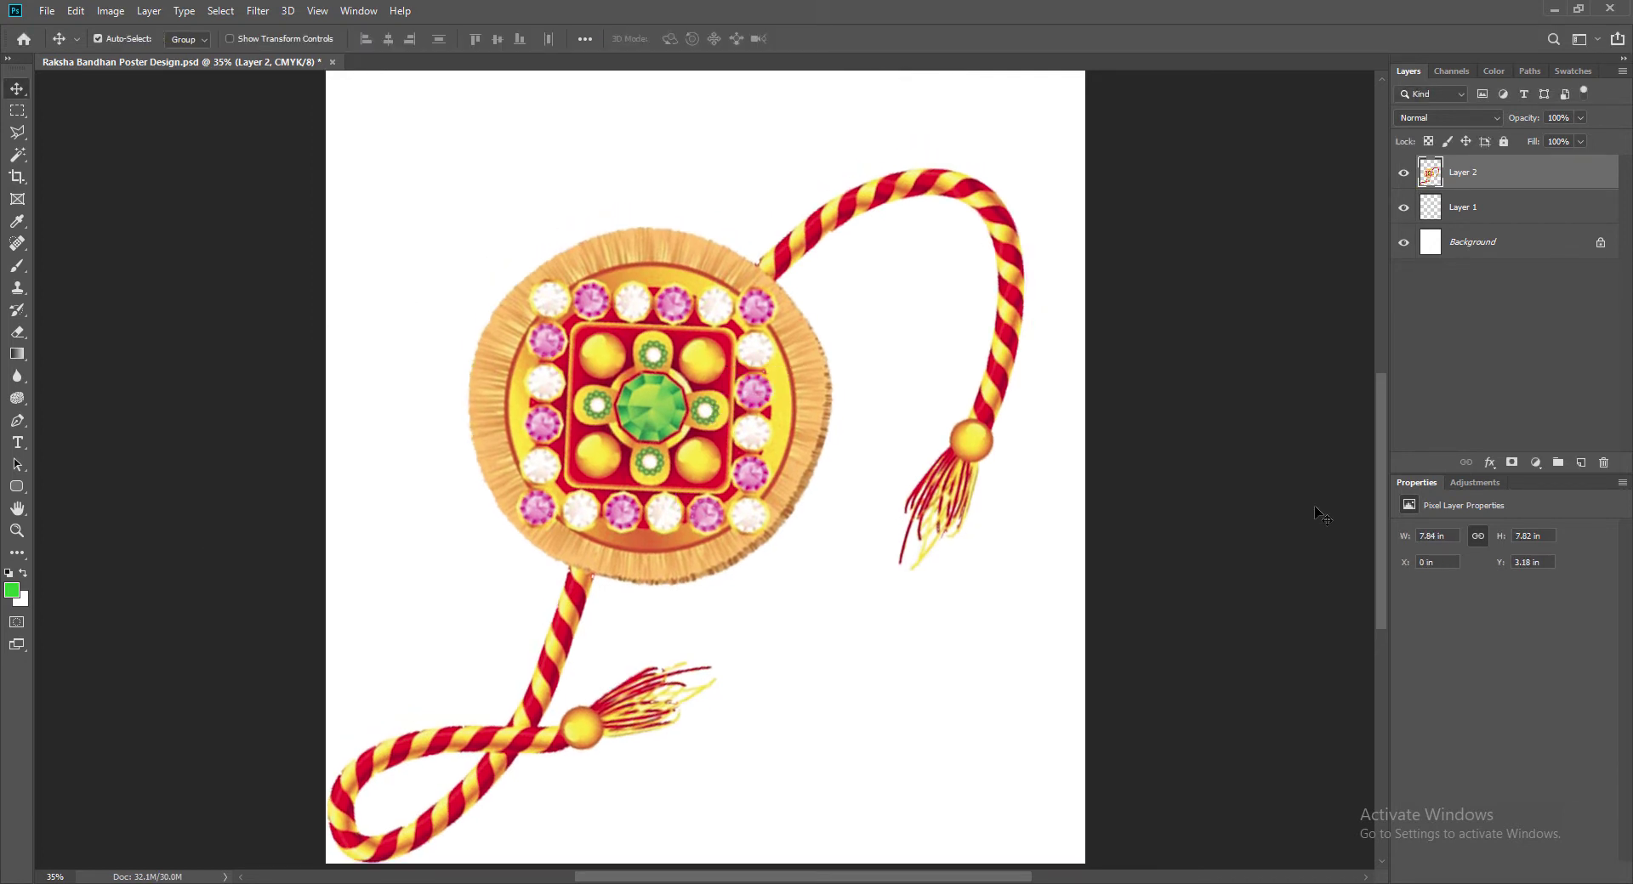
Step: Rotate the rakhi about 5° clockwise and reposition it at about X 0 in, Y 3.72 in
key(ctrl+t)
drag(1052, 159, 1108, 165)
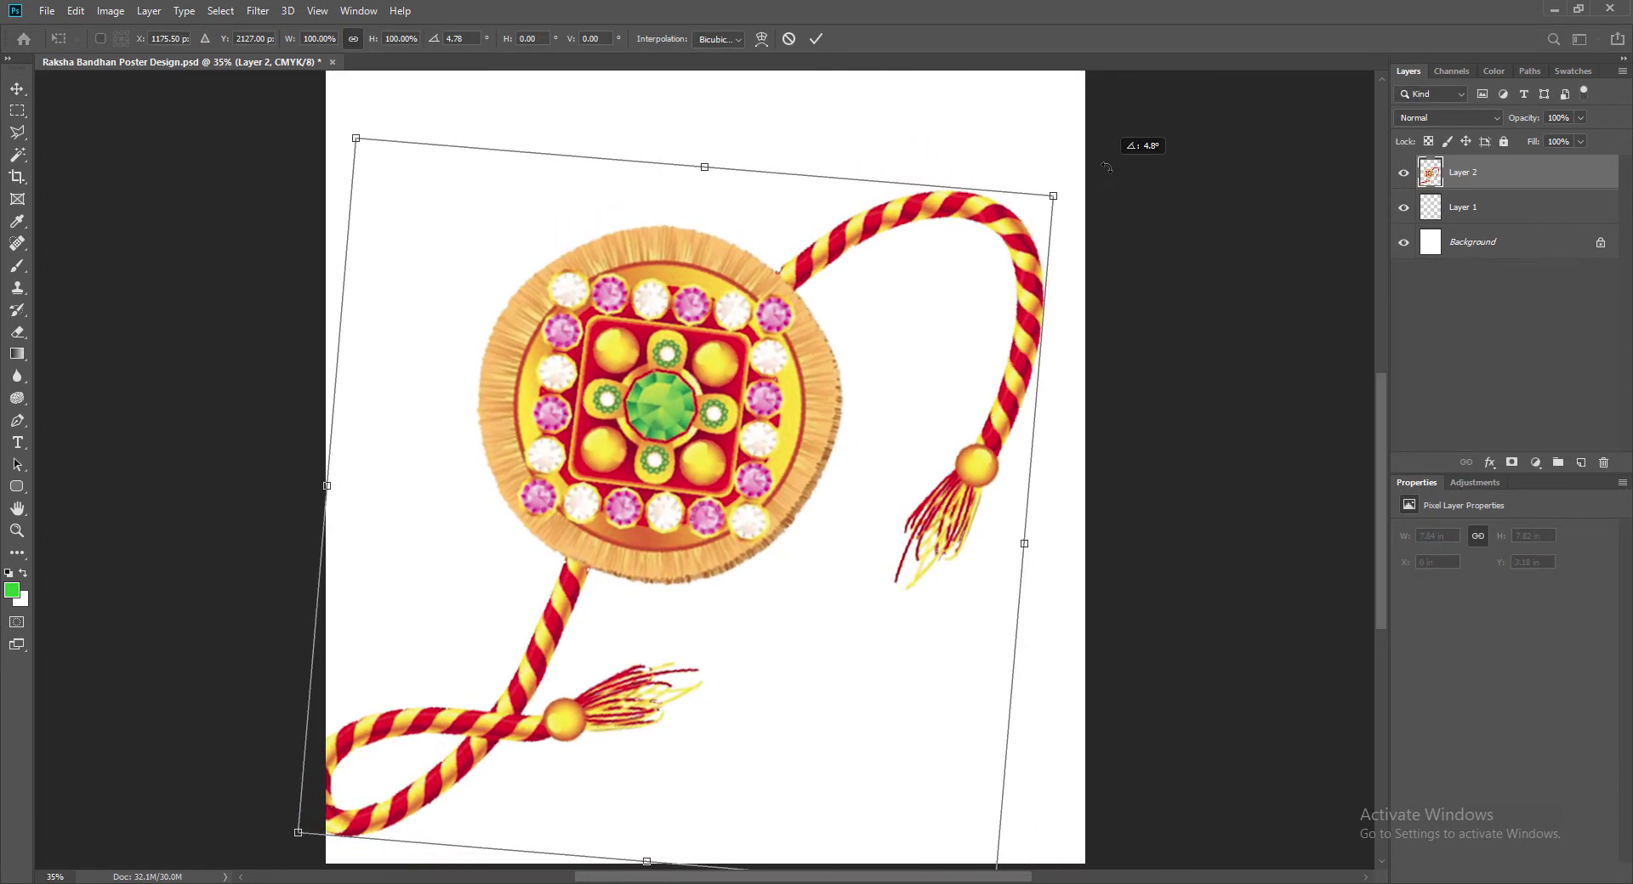
key(Return)
drag(717, 465, 742, 491)
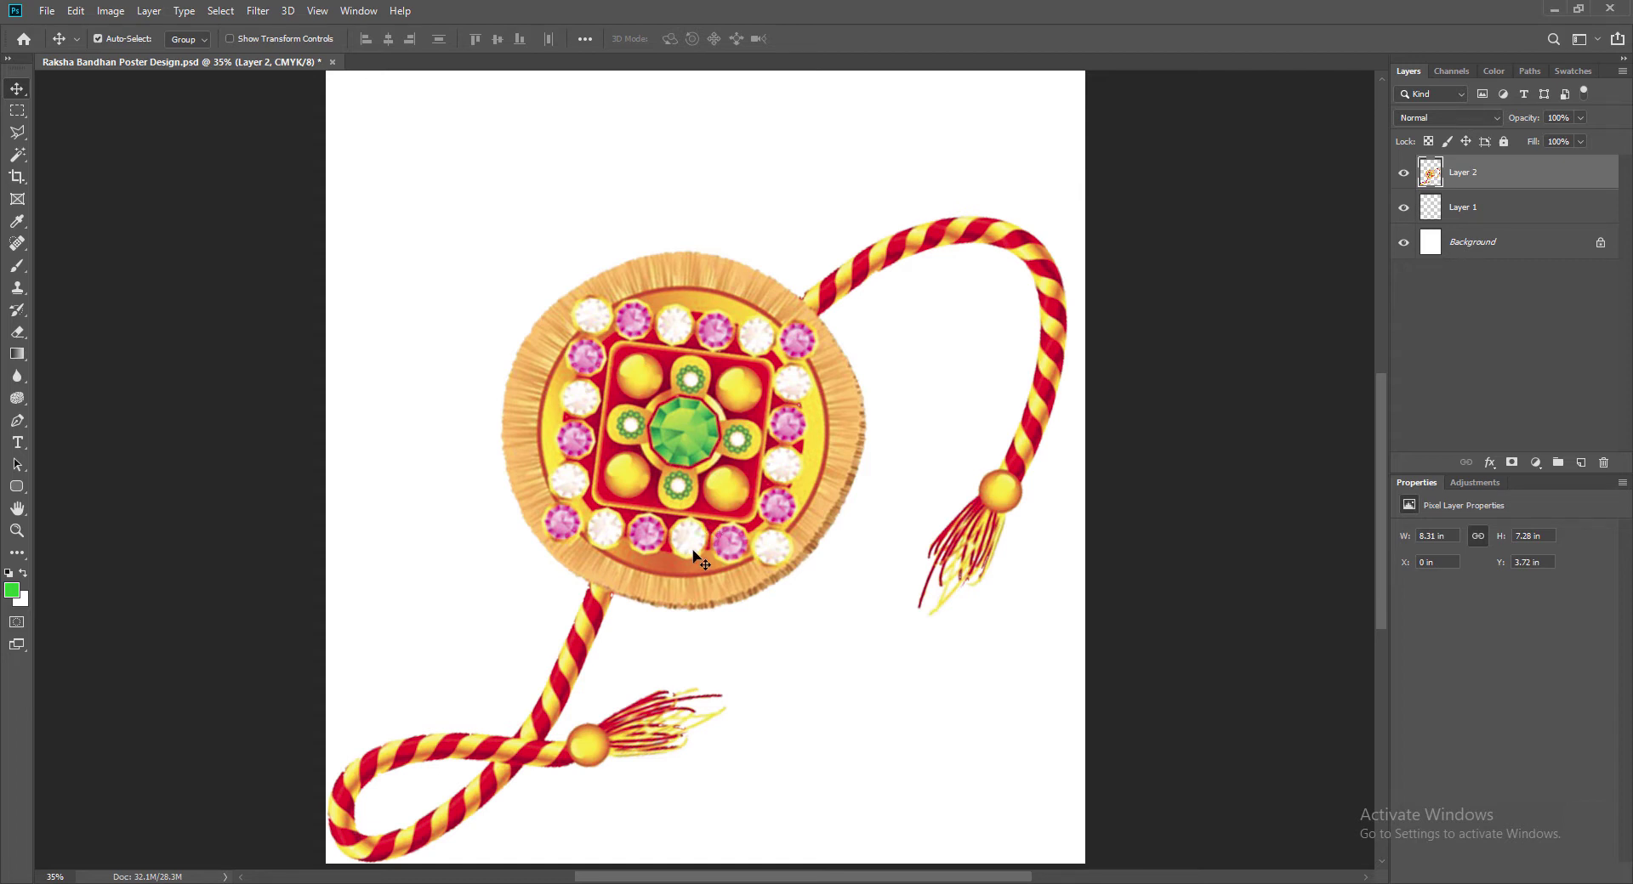
Step: Nudge the rakhi horizontally to about X 0.08 in and save the poster
key(Right)
key(Right)
key(Right)
key(Right)
key(Right)
key(Right)
key(Right)
key(Right)
key(Right)
key(Right)
key(Right)
key(Right)
key(Right)
key(Right)
key(Right)
key(Right)
key(Right)
key(Right)
key(Right)
key(Right)
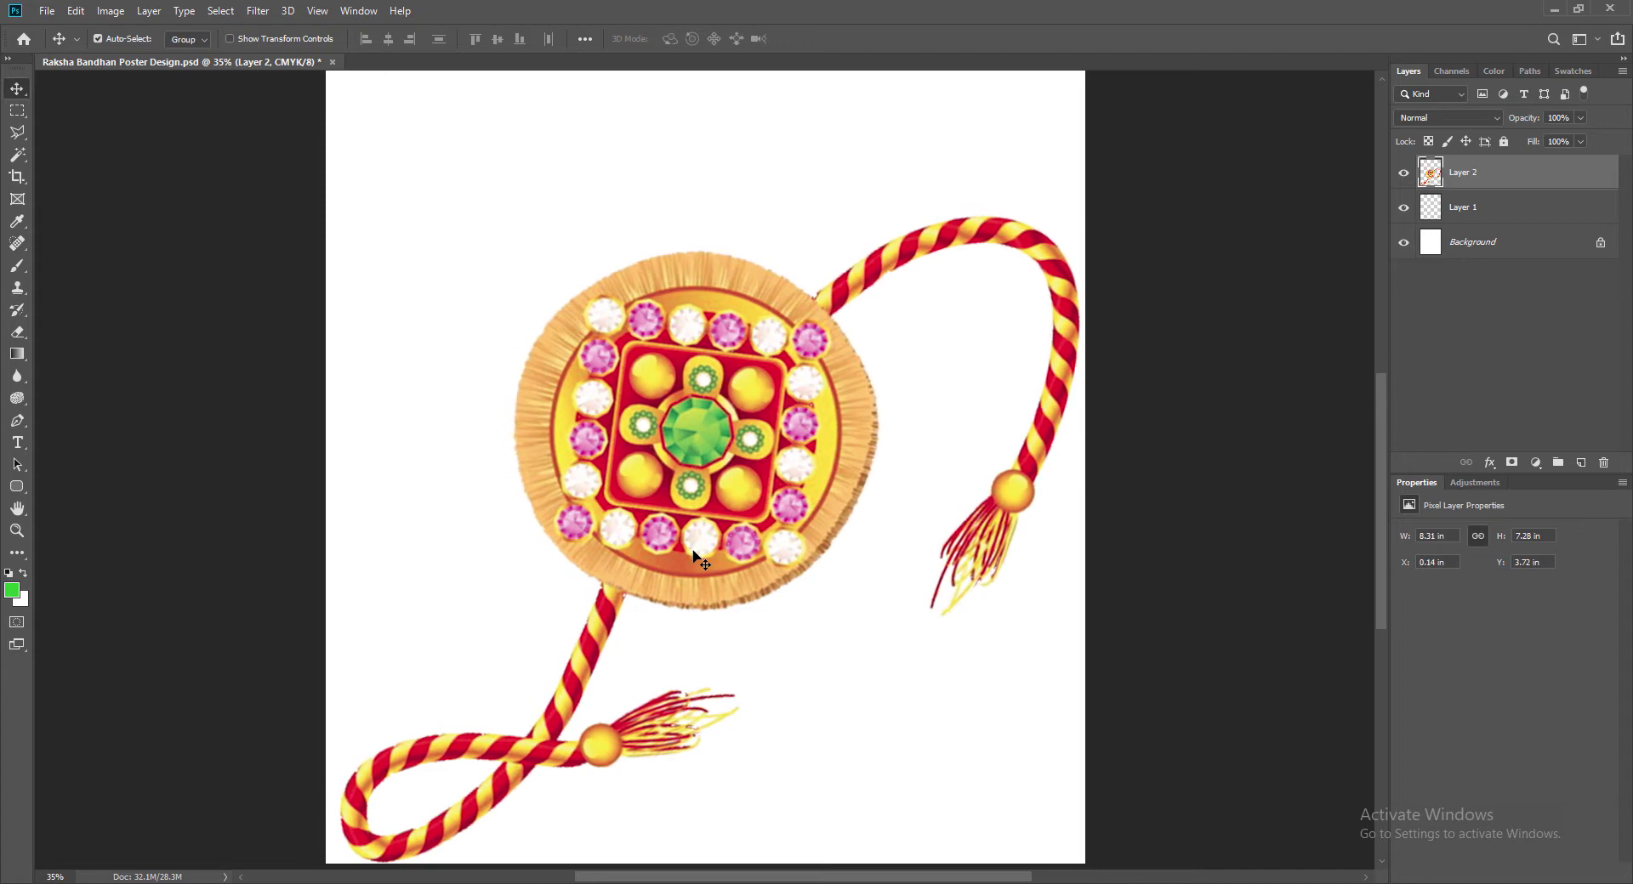
key(Left)
key(Left)
key(Left)
key(Left)
key(Left)
key(Left)
key(Left)
key(Left)
key(Left)
key(Left)
key(Left)
key(Left)
key(Left)
key(Left)
key(Left)
key(Left)
key(Left)
key(Left)
mouse_move(1378, 510)
mouse_down()
mouse_move(1381, 491)
mouse_move(1391, 516)
mouse_up()
key(ctrl+s)
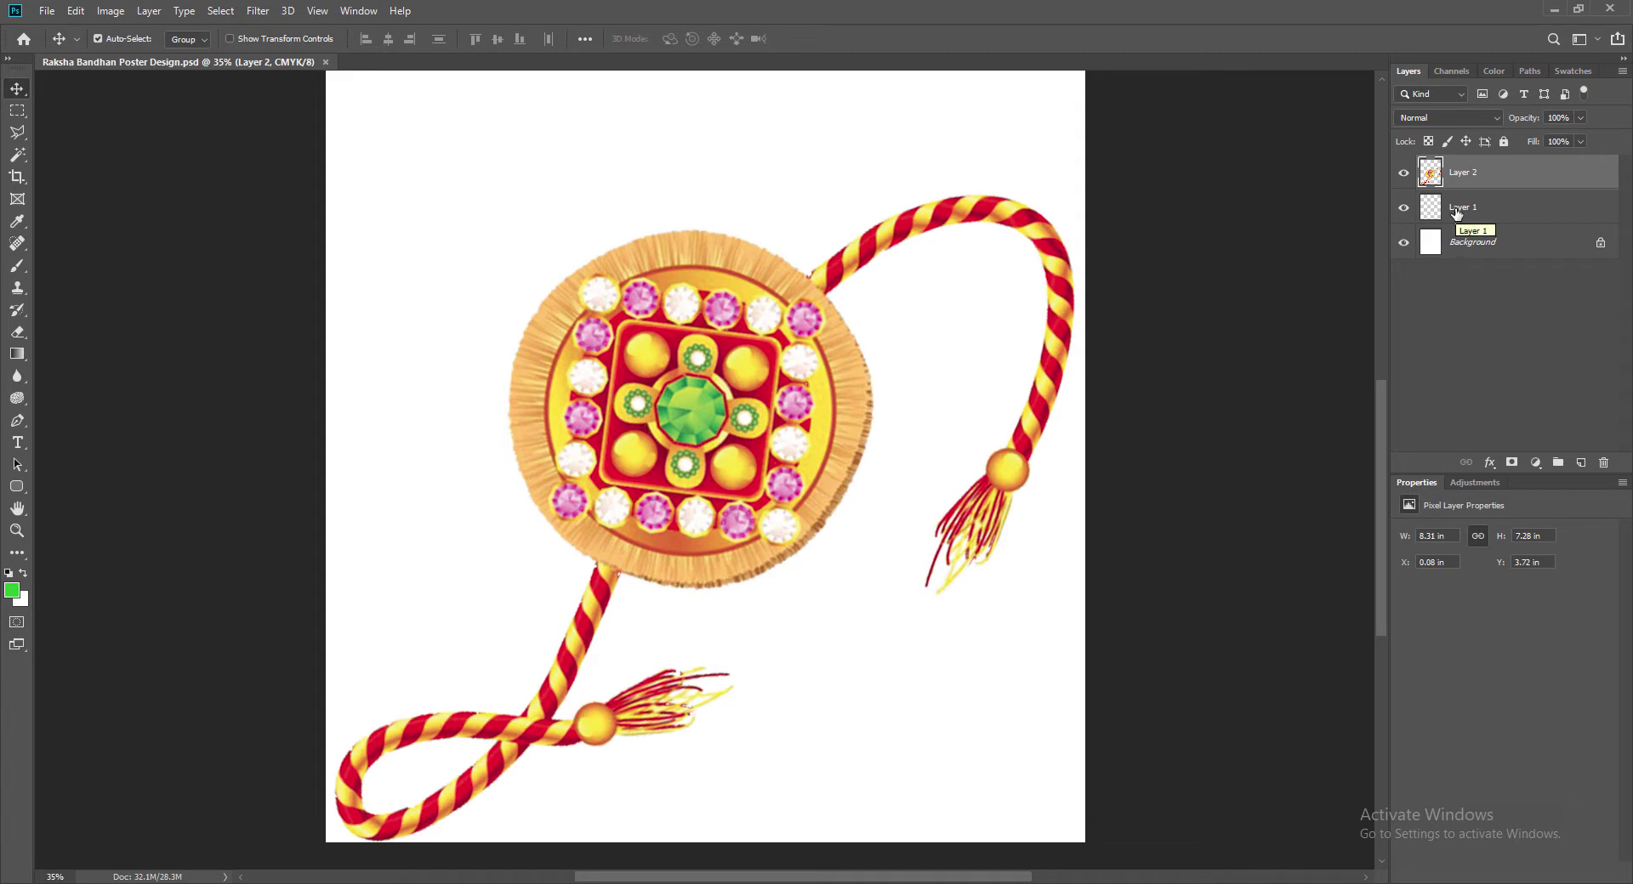
Step: On Layer 1, trace a green Pen tool shape from the page's left edge along the lower loop and cord up to the medallion
click(1474, 211)
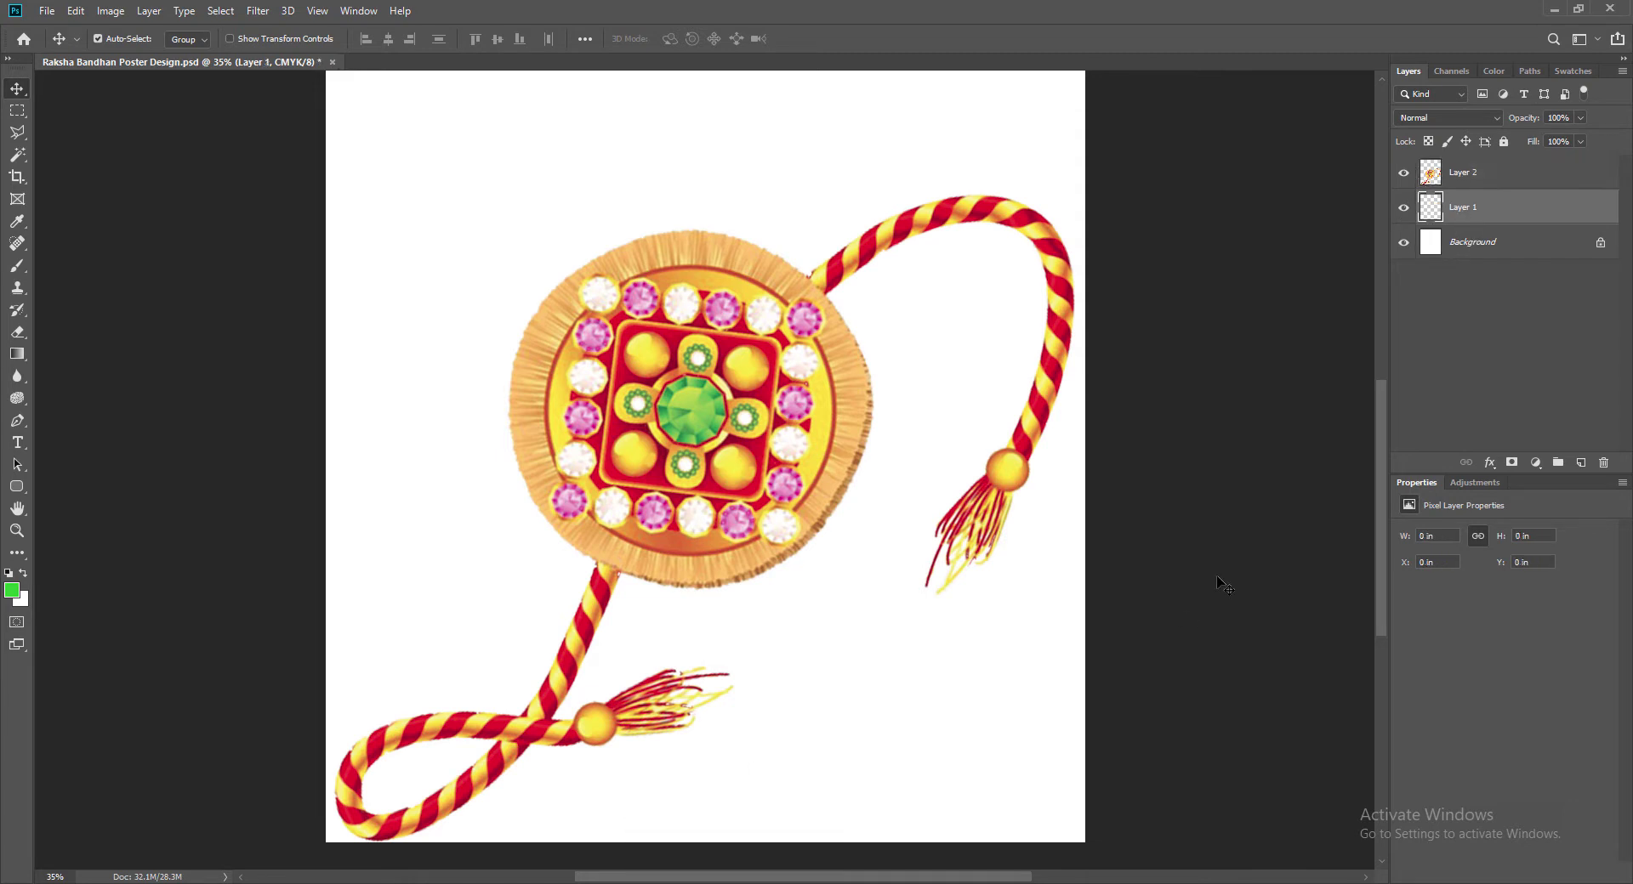
click(18, 422)
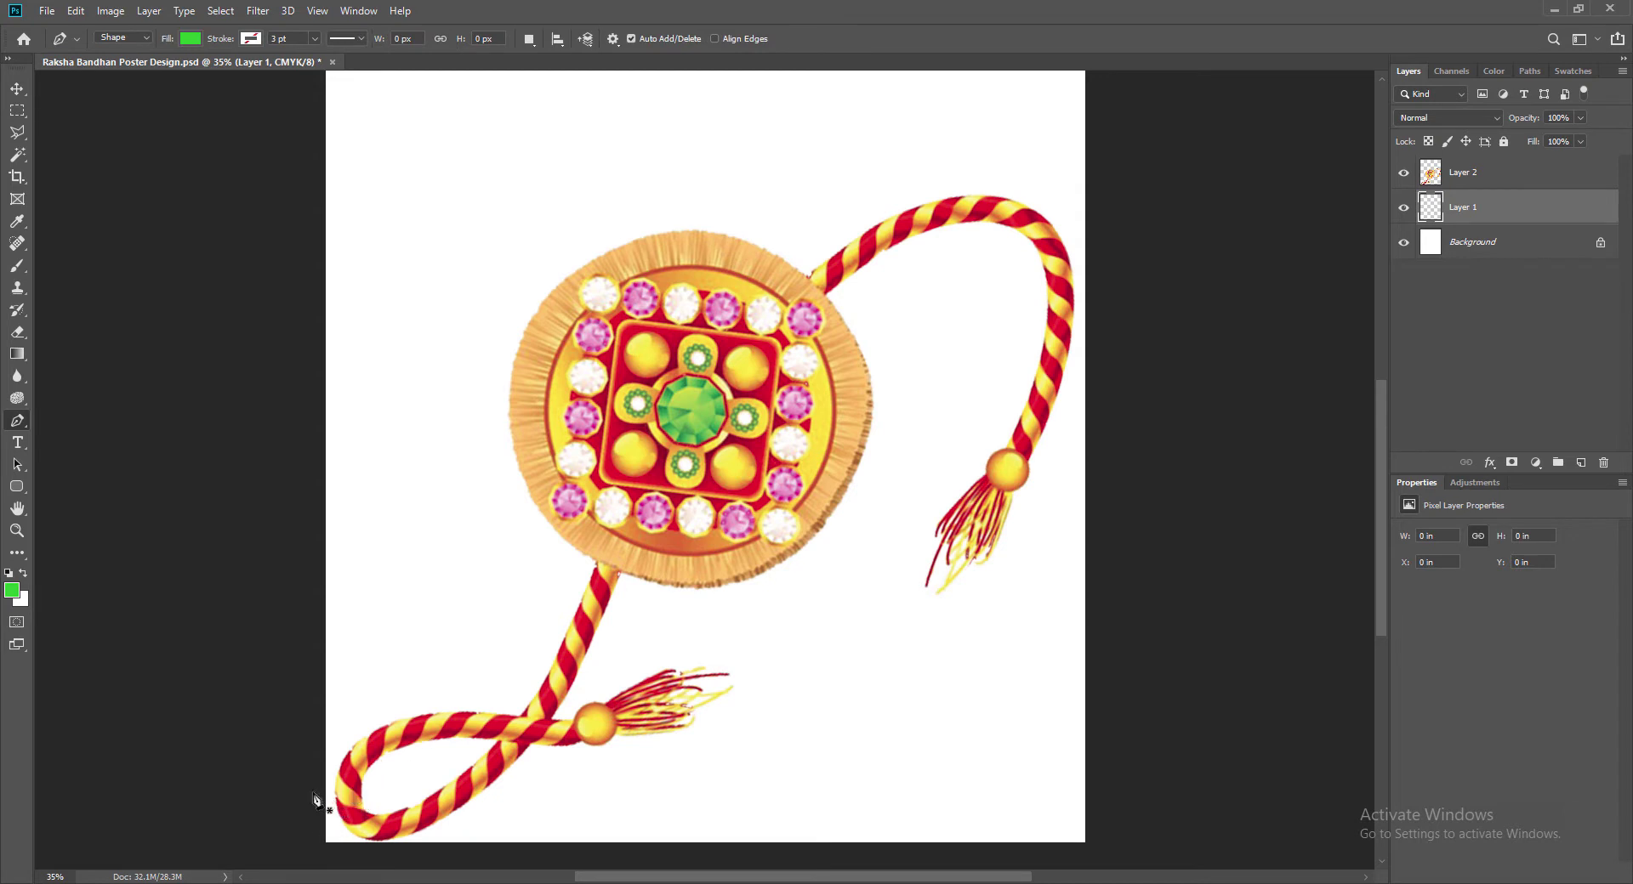
click(313, 792)
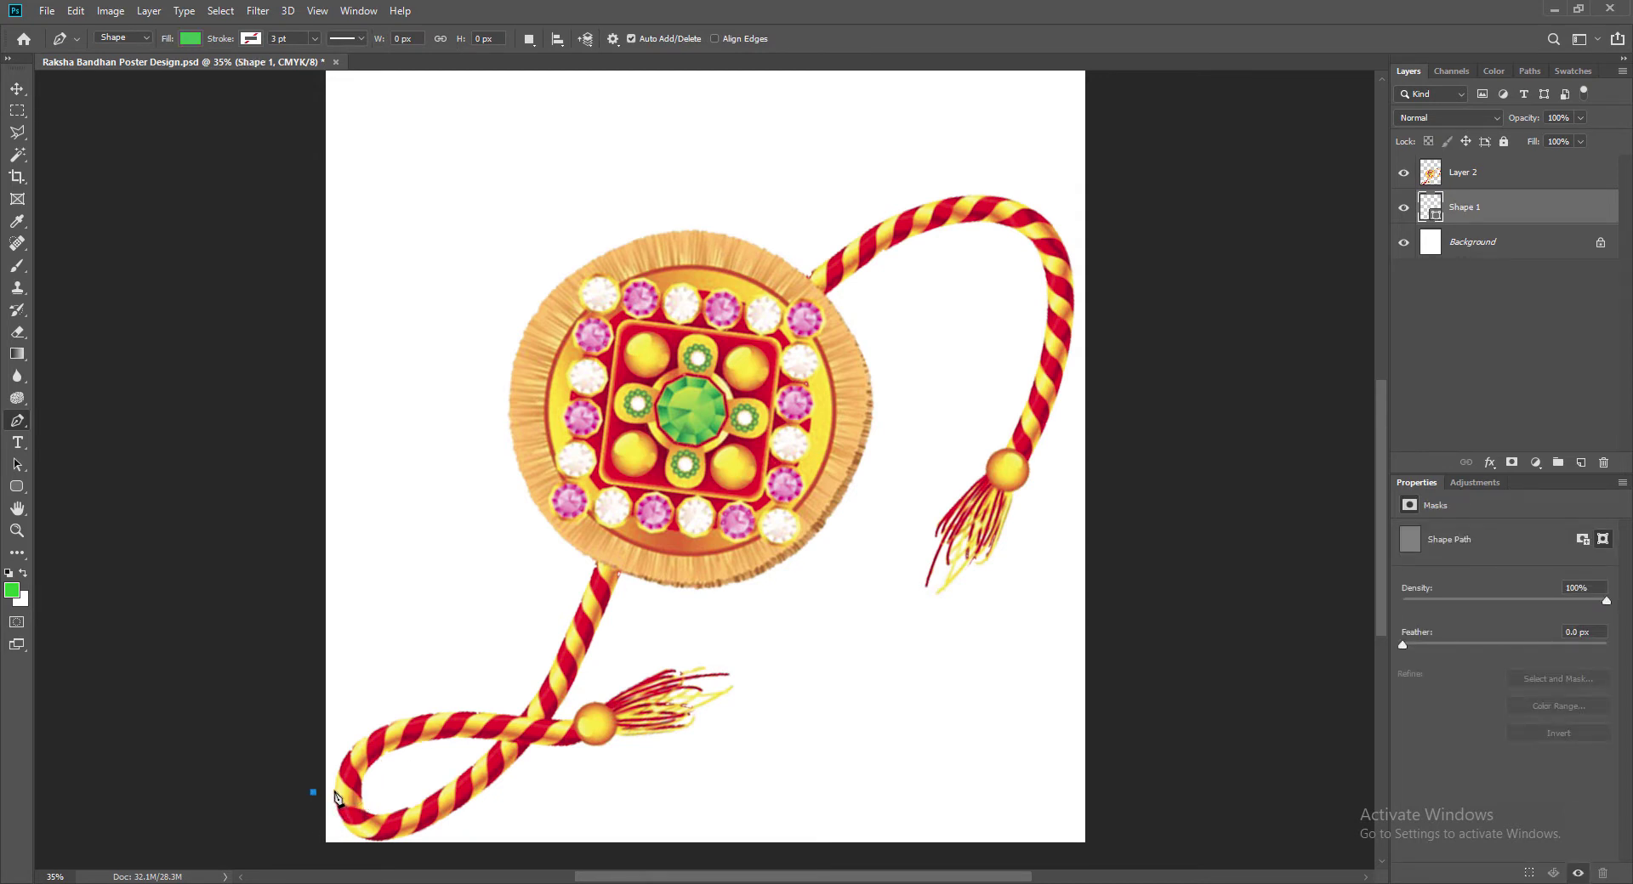
click(336, 789)
drag(378, 838, 427, 838)
drag(530, 742, 572, 690)
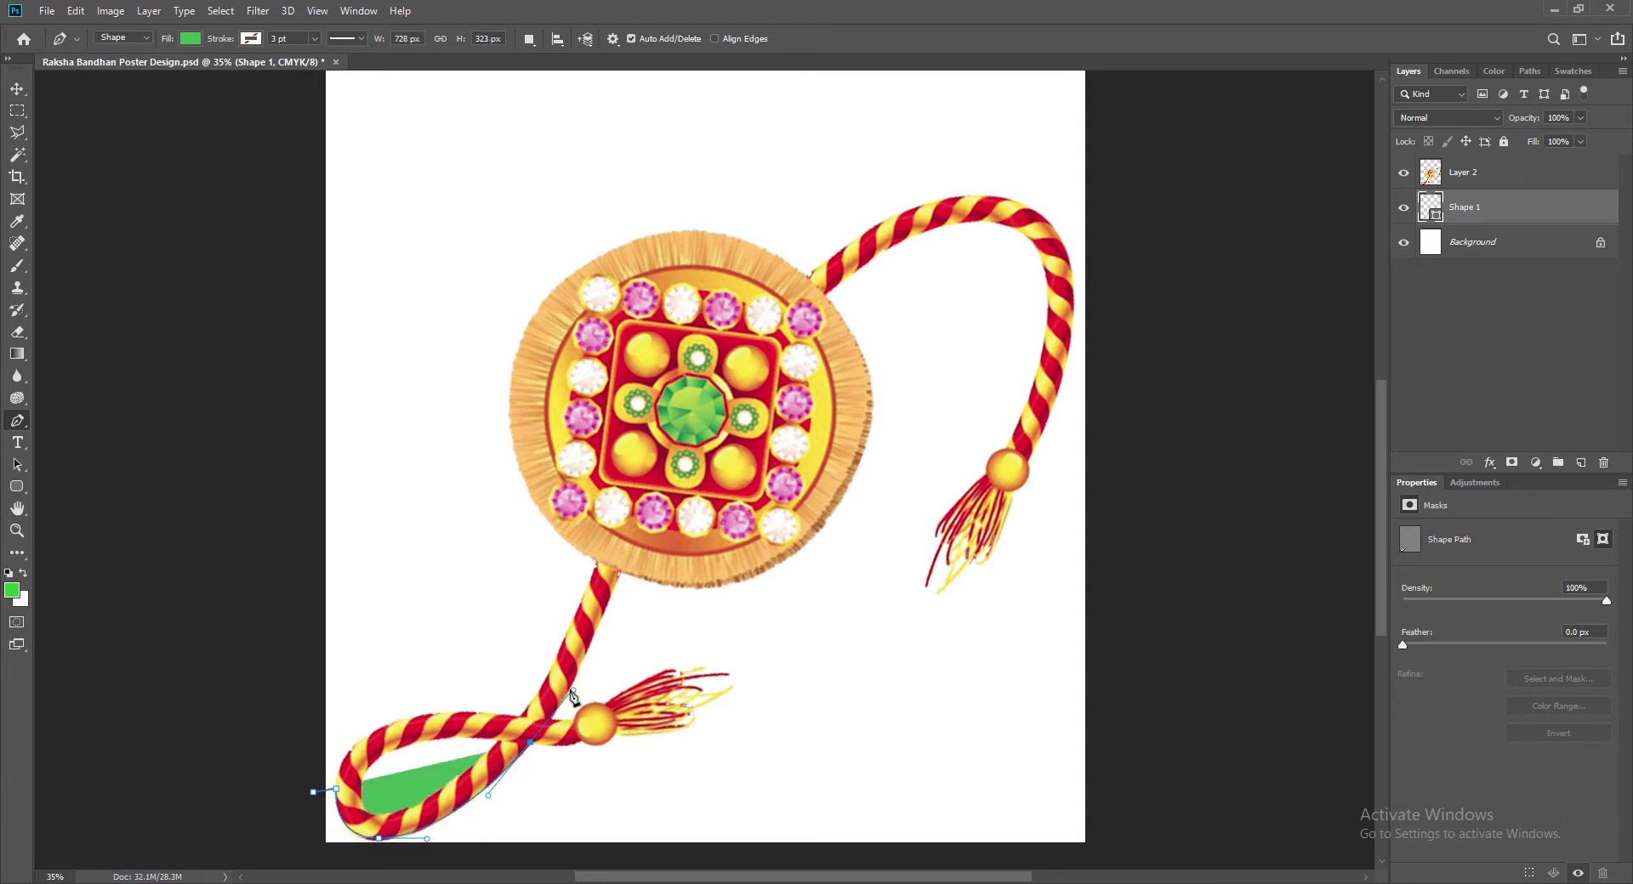
drag(620, 571, 648, 500)
drag(839, 497, 1009, 328)
key(ctrl+z)
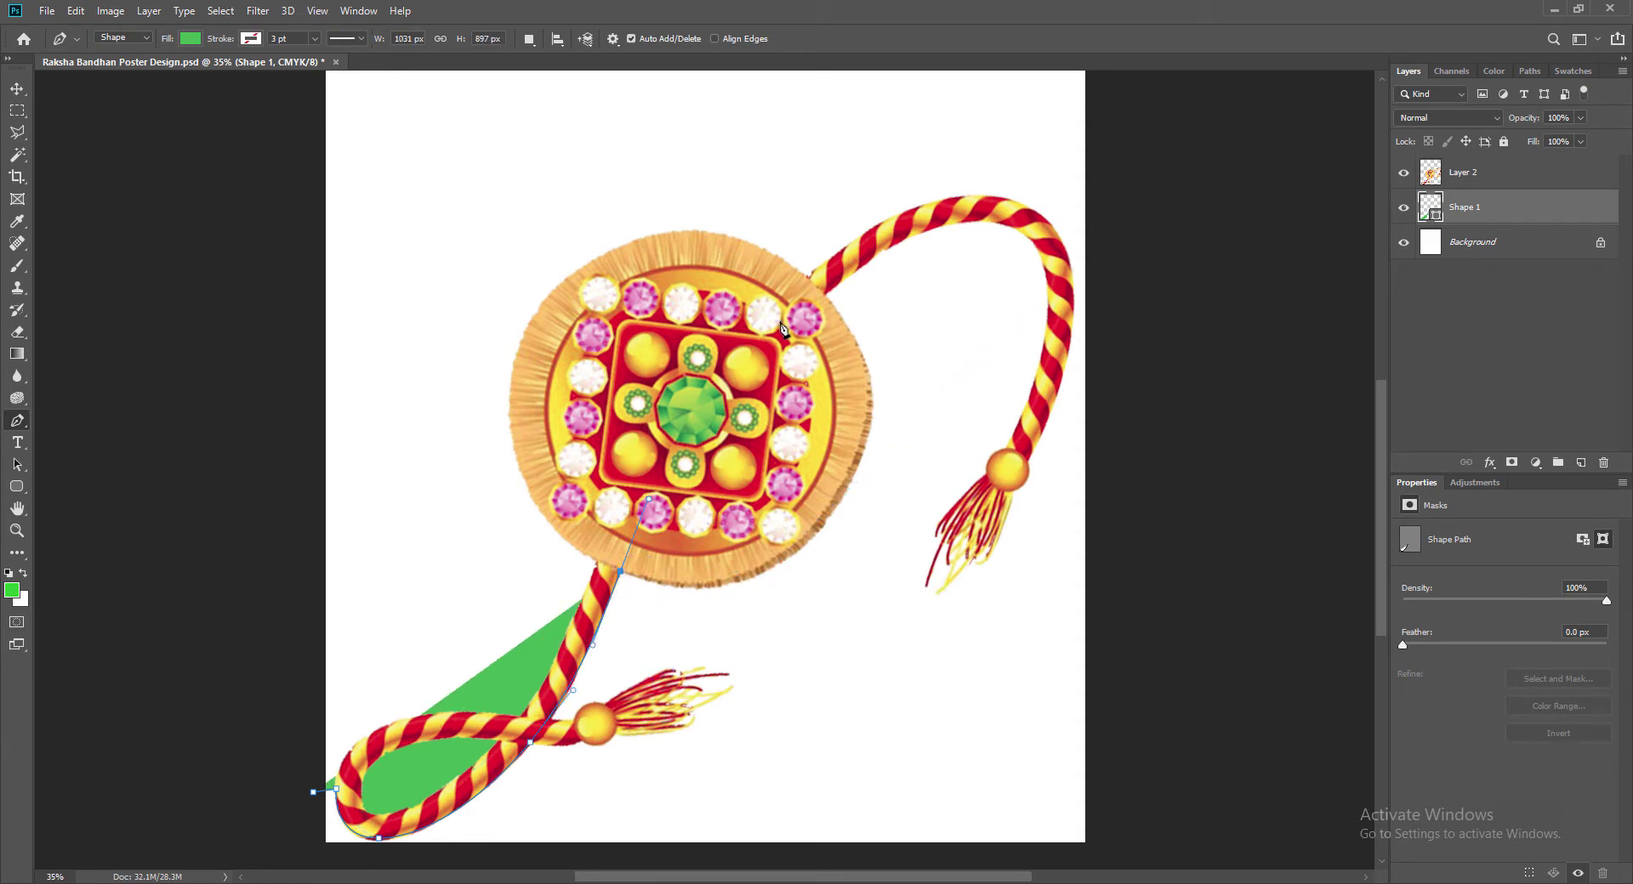
Step: Extend the green shape behind the medallion to the upper cord's base and start following the cord with the Curvature Pen tool
drag(821, 299, 739, 203)
scroll(872, 525, down, 8)
key(shift+p)
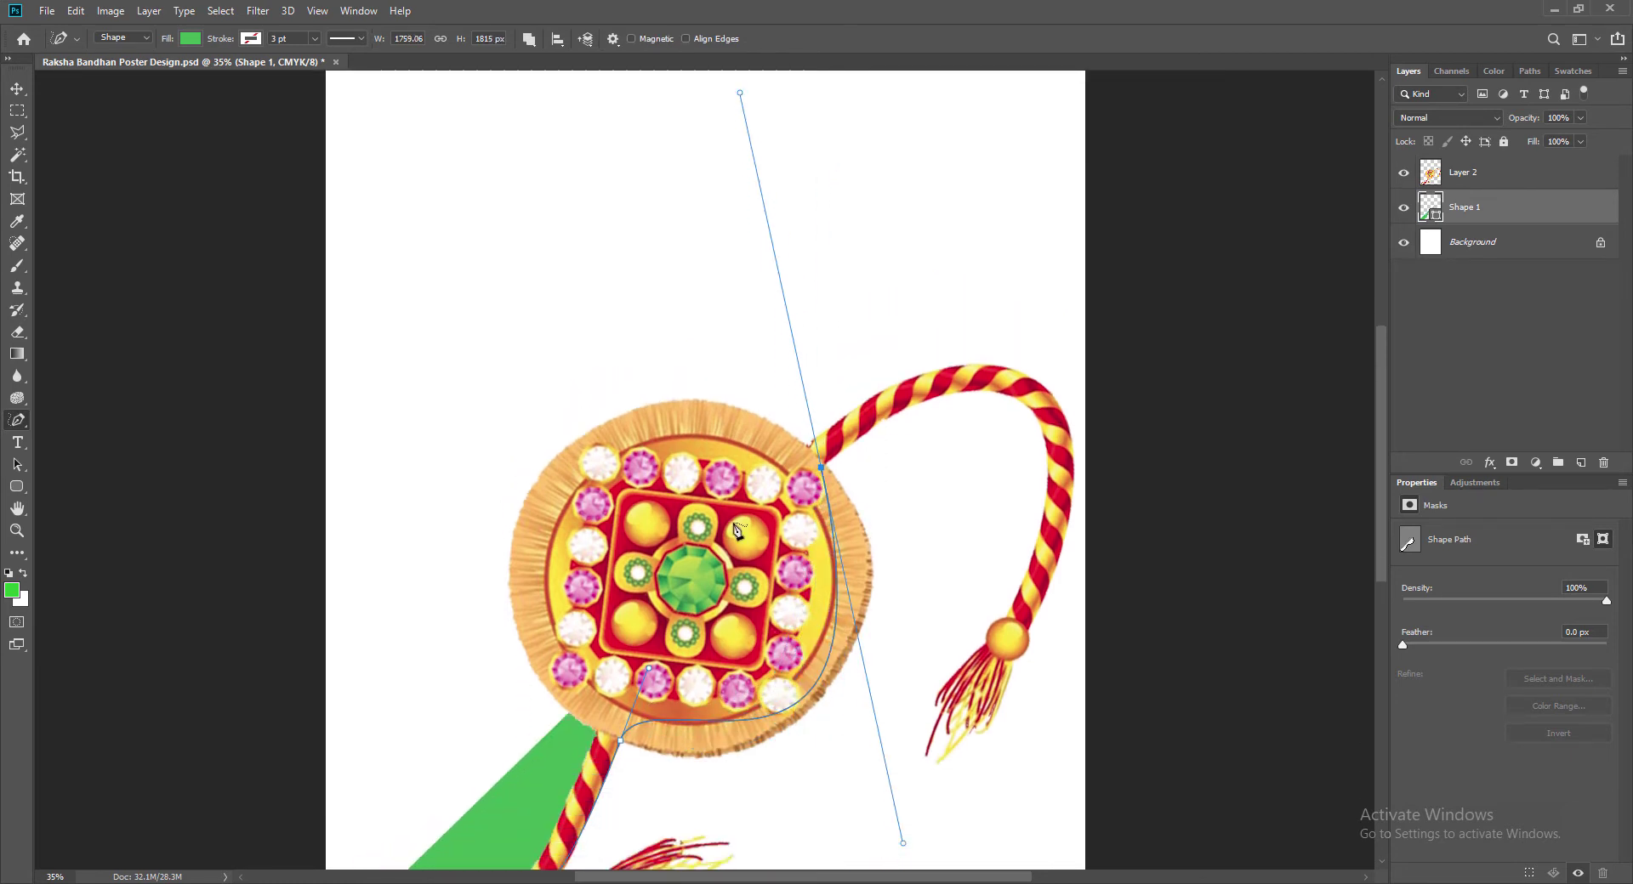
right_click(18, 421)
click(102, 453)
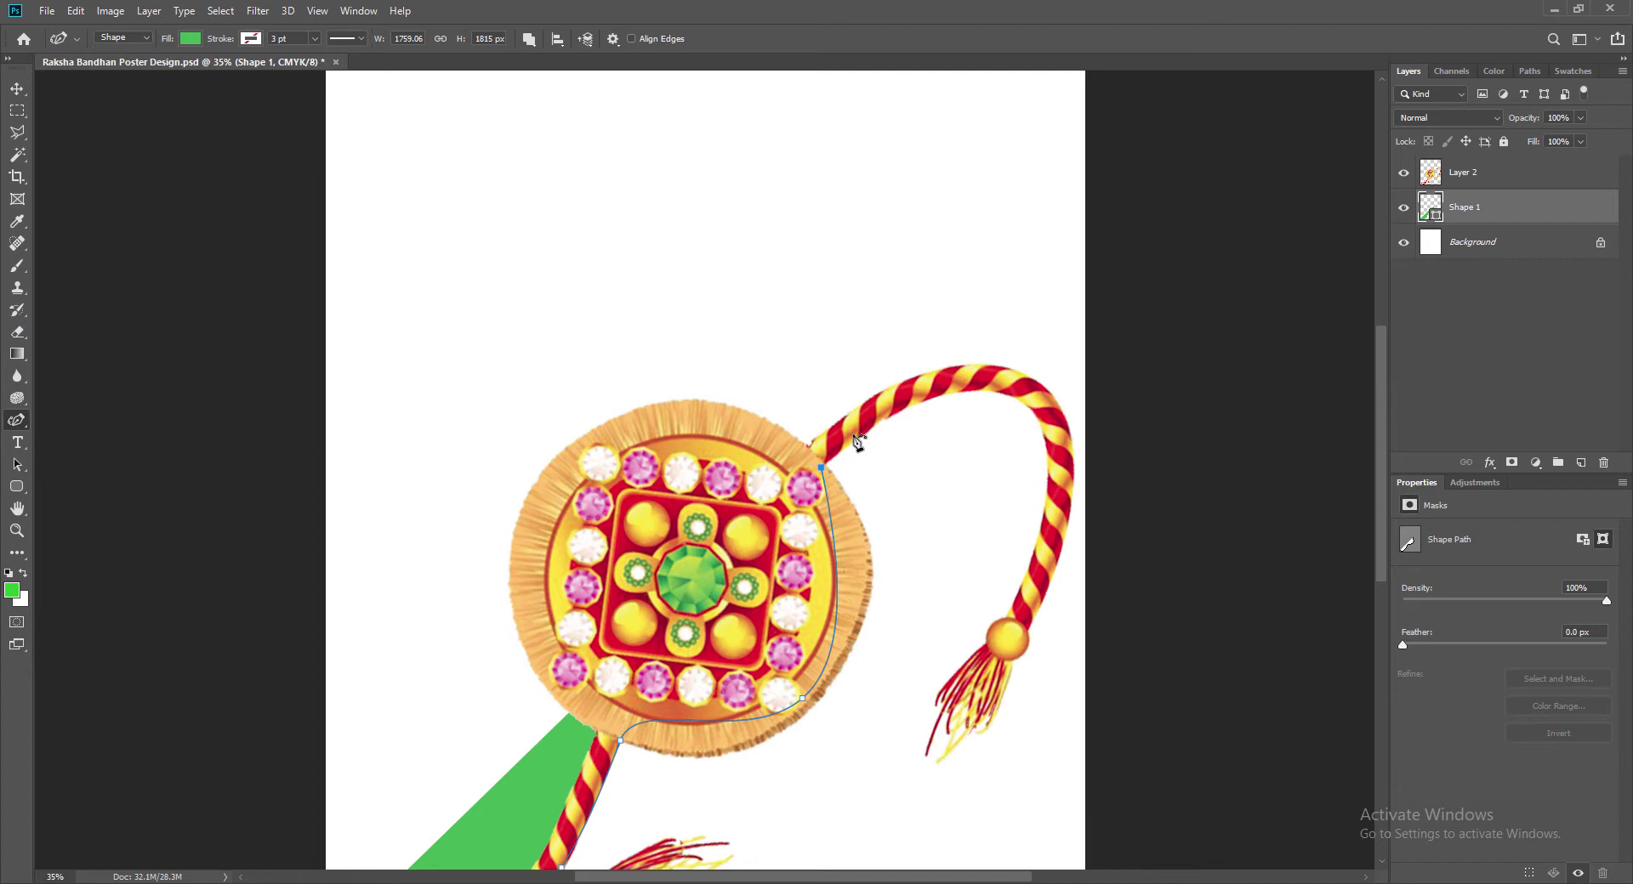
click(1012, 398)
drag(1014, 401, 841, 449)
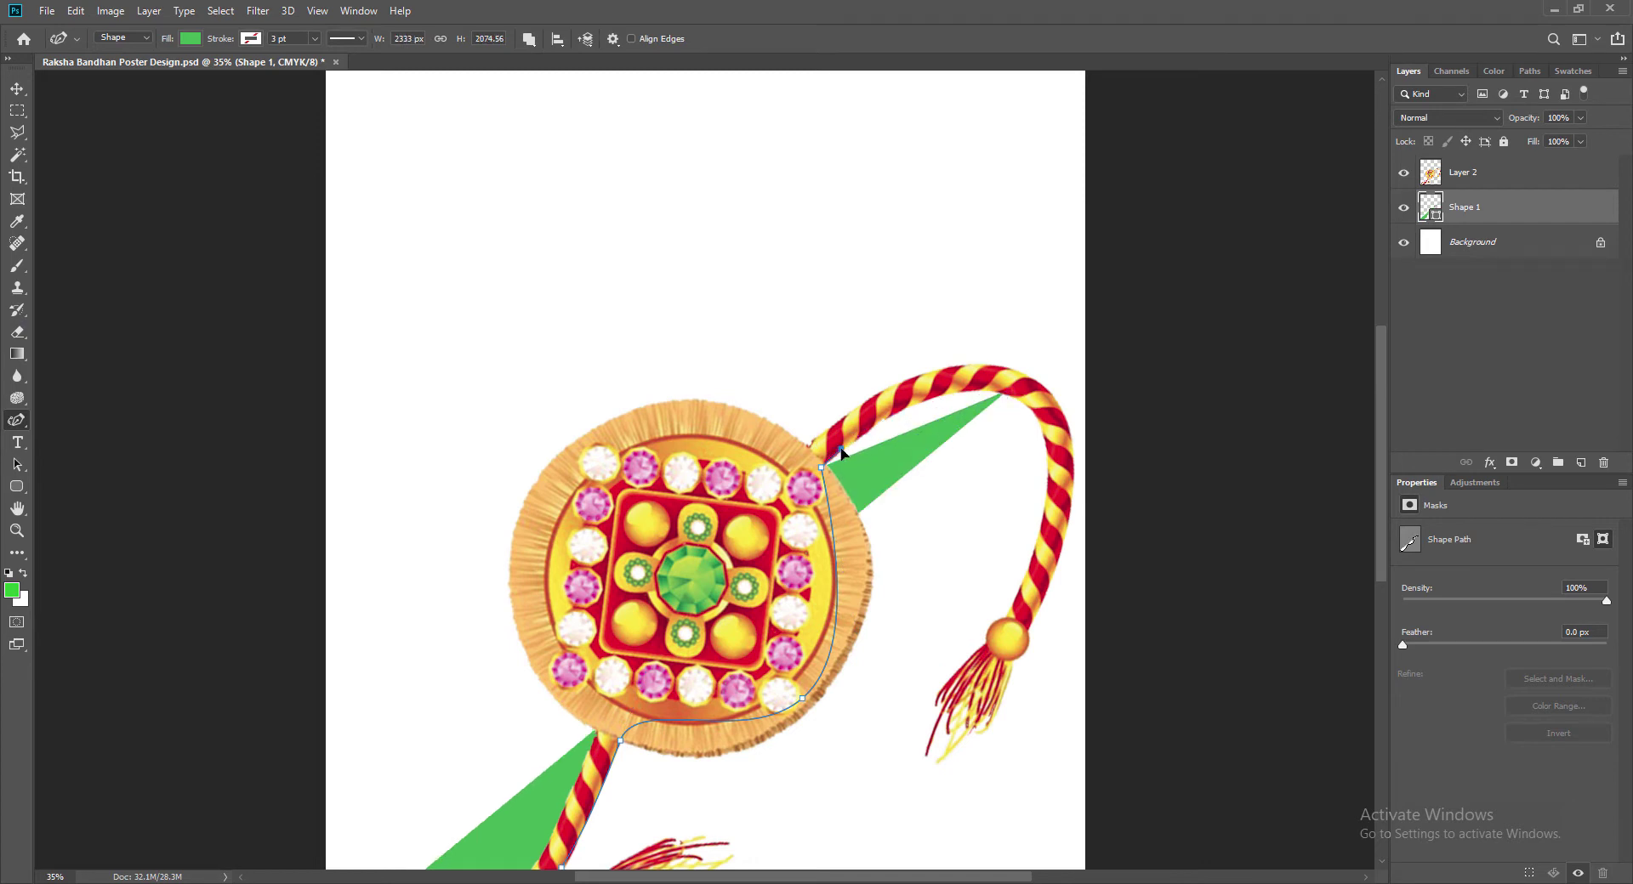
Step: Trace the inner edge of the upper cord's arch with curvature points, from the medallion over the crest to its far side
click(898, 411)
click(945, 393)
click(980, 388)
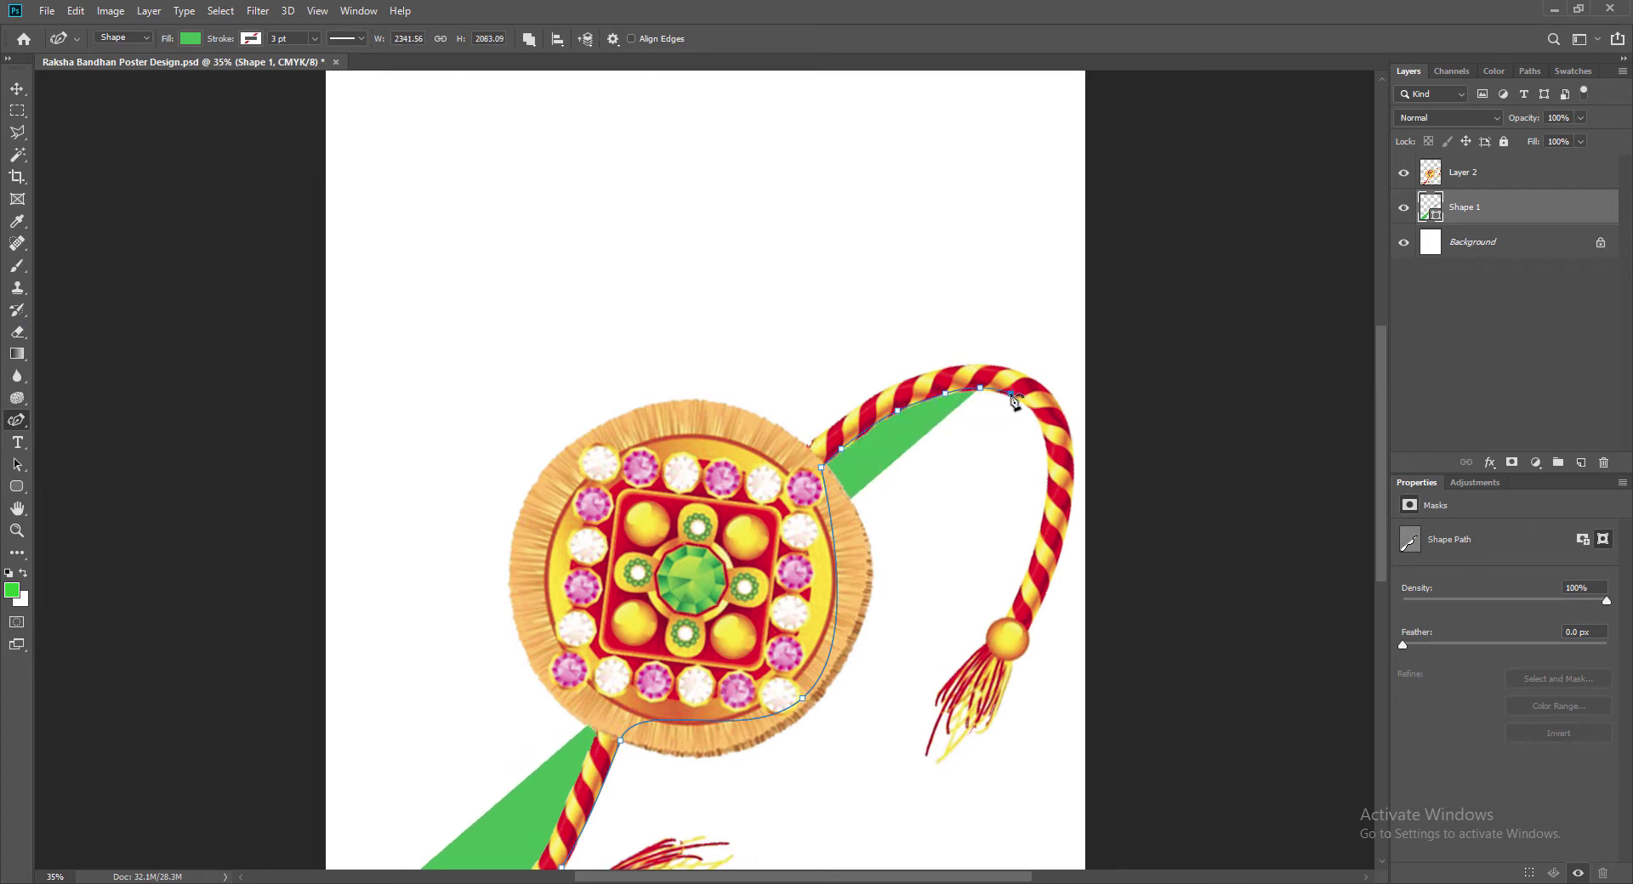
click(1010, 394)
click(1029, 403)
click(1039, 416)
click(1049, 438)
click(1051, 462)
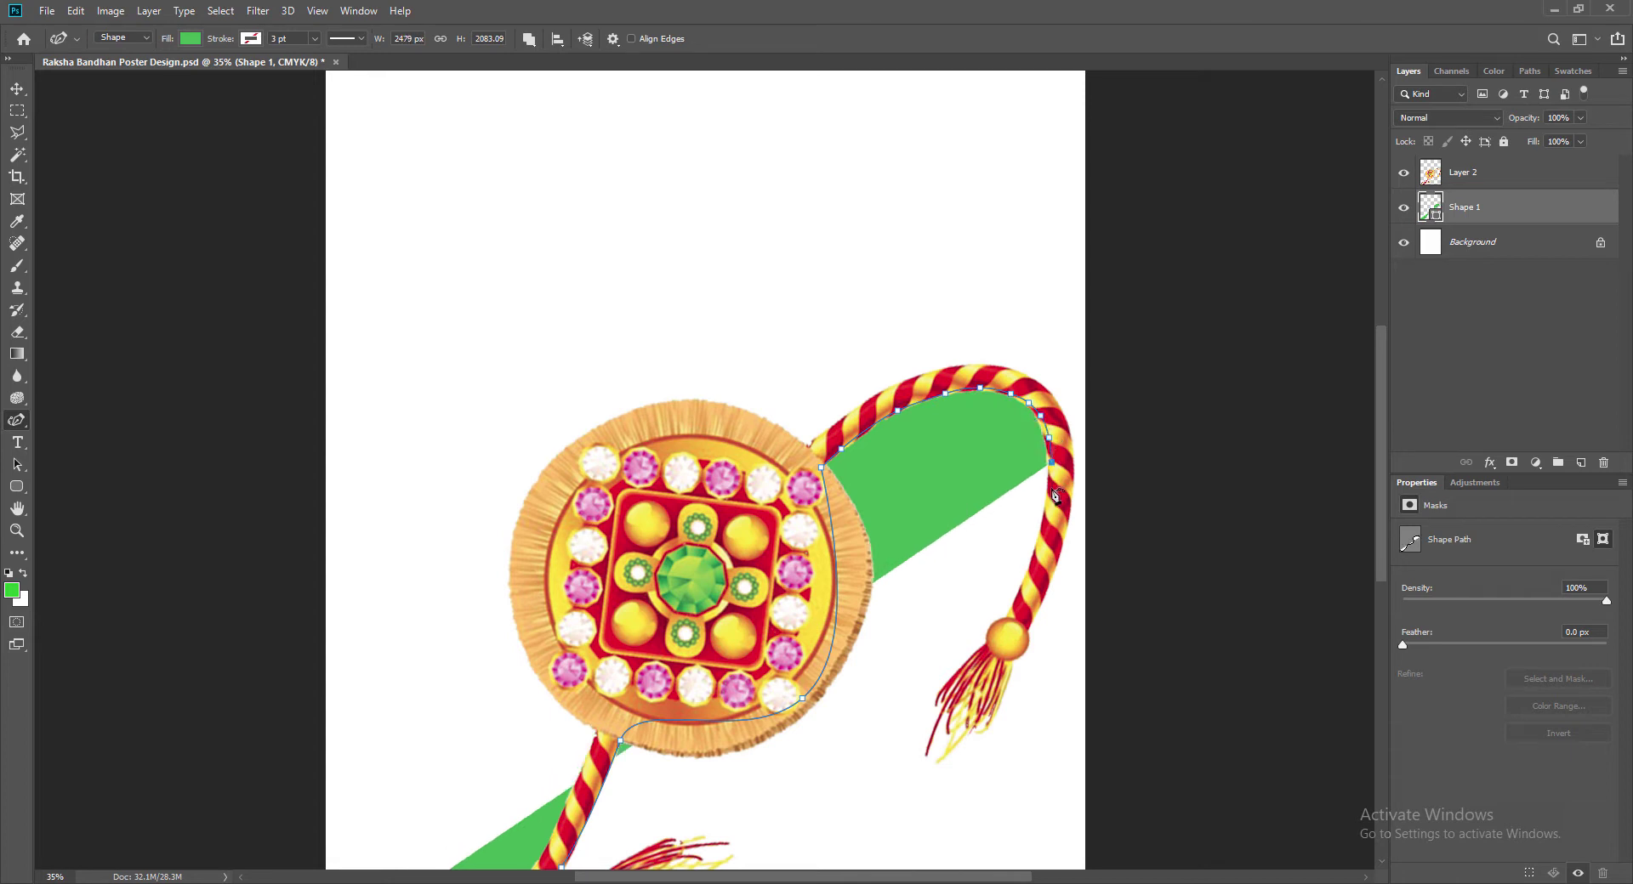
Step: Continue the curvature points down the inner edge of the hanging cord to the orange bead
click(1051, 488)
click(1048, 516)
click(1040, 550)
click(1034, 566)
click(1022, 598)
click(1014, 614)
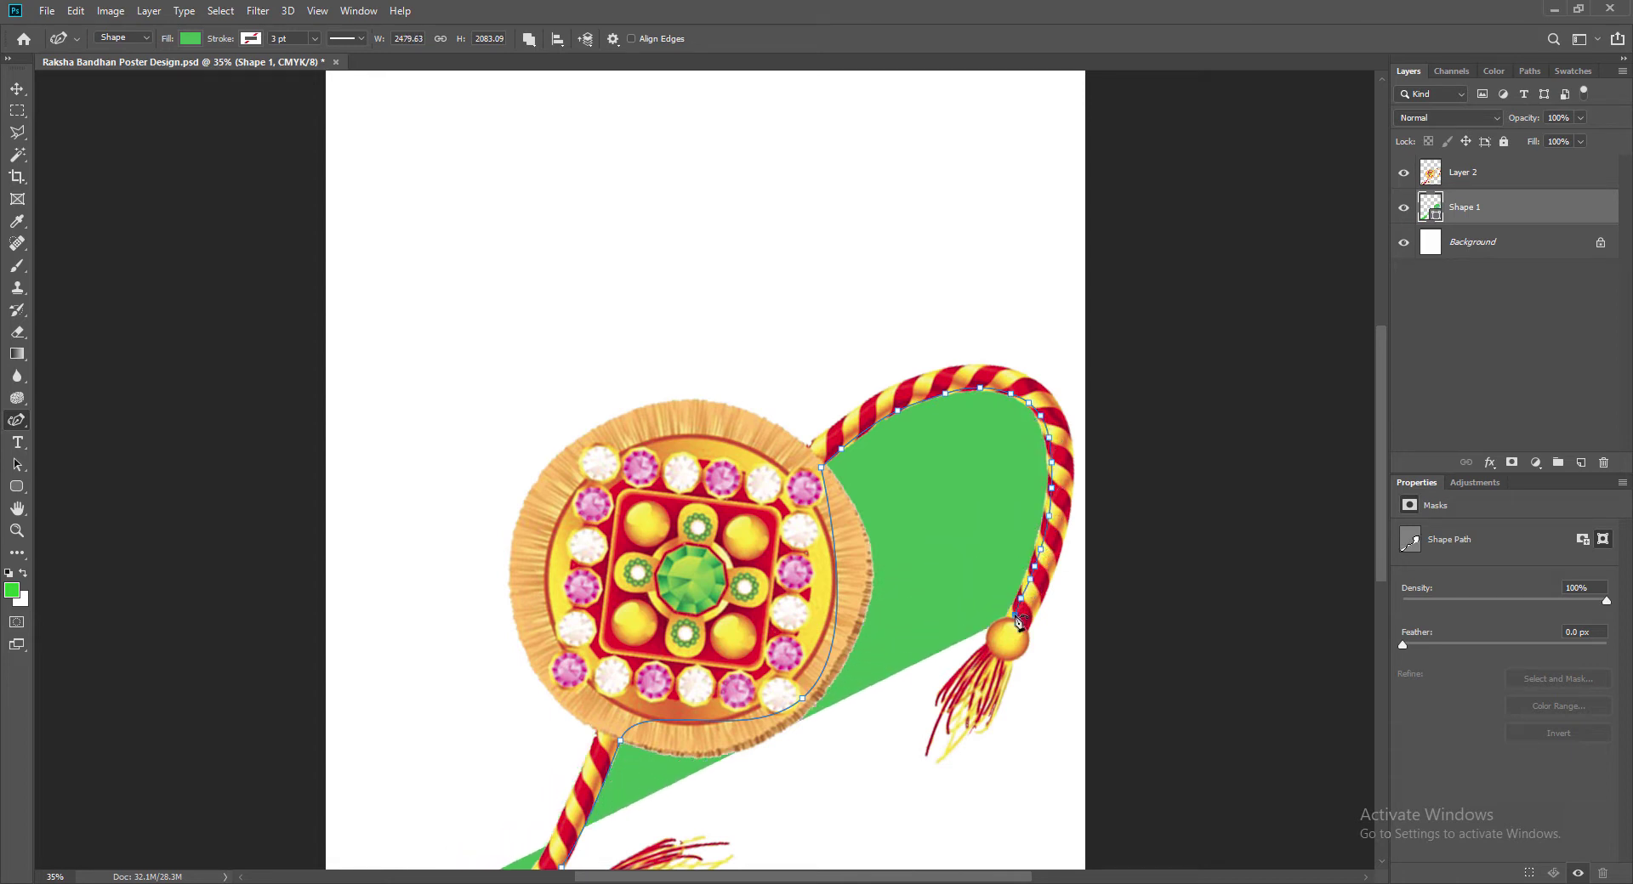
click(1014, 631)
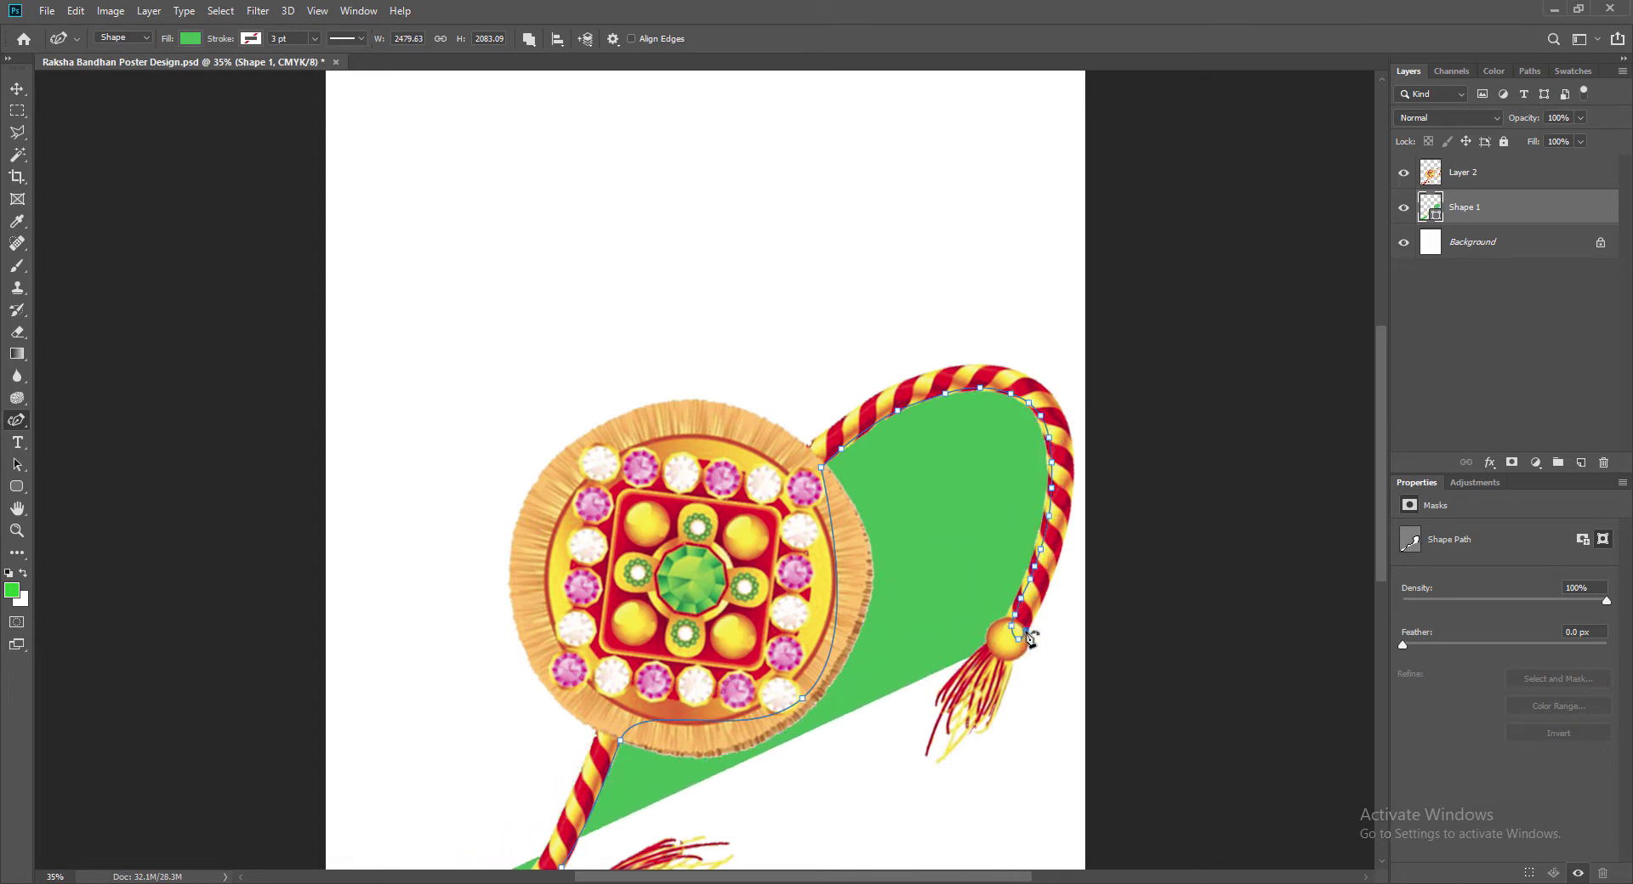
Step: Trace the path back up the outer edge of the hanging cord from the bead and out to the page's right edge
click(1046, 584)
click(1053, 562)
click(1059, 538)
click(1065, 519)
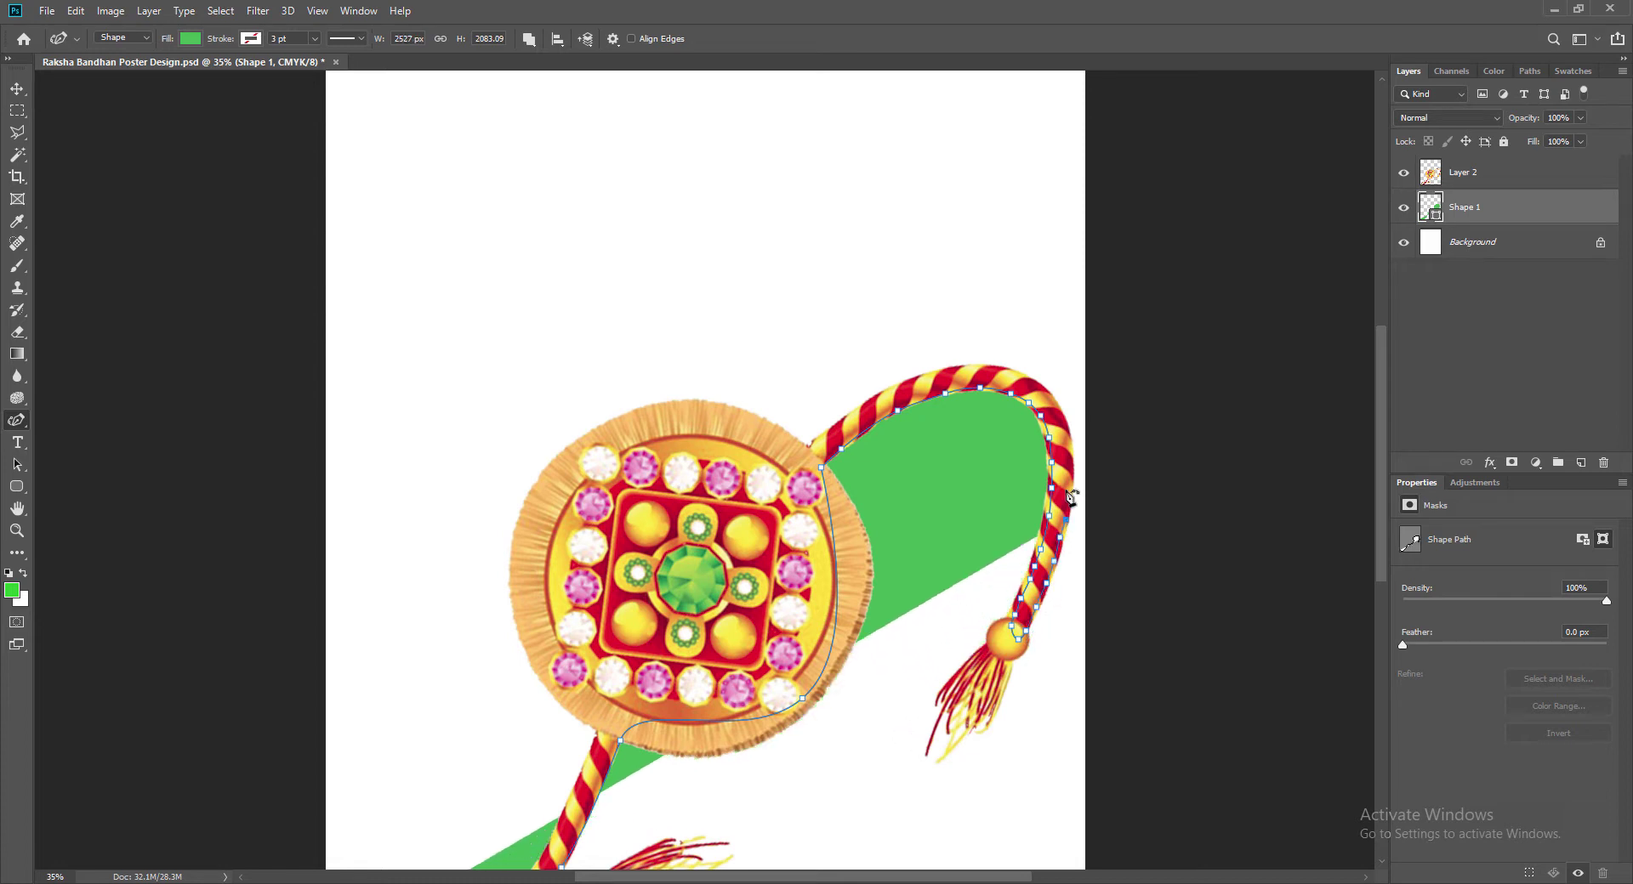
click(1069, 488)
click(1071, 459)
click(1071, 441)
click(1084, 421)
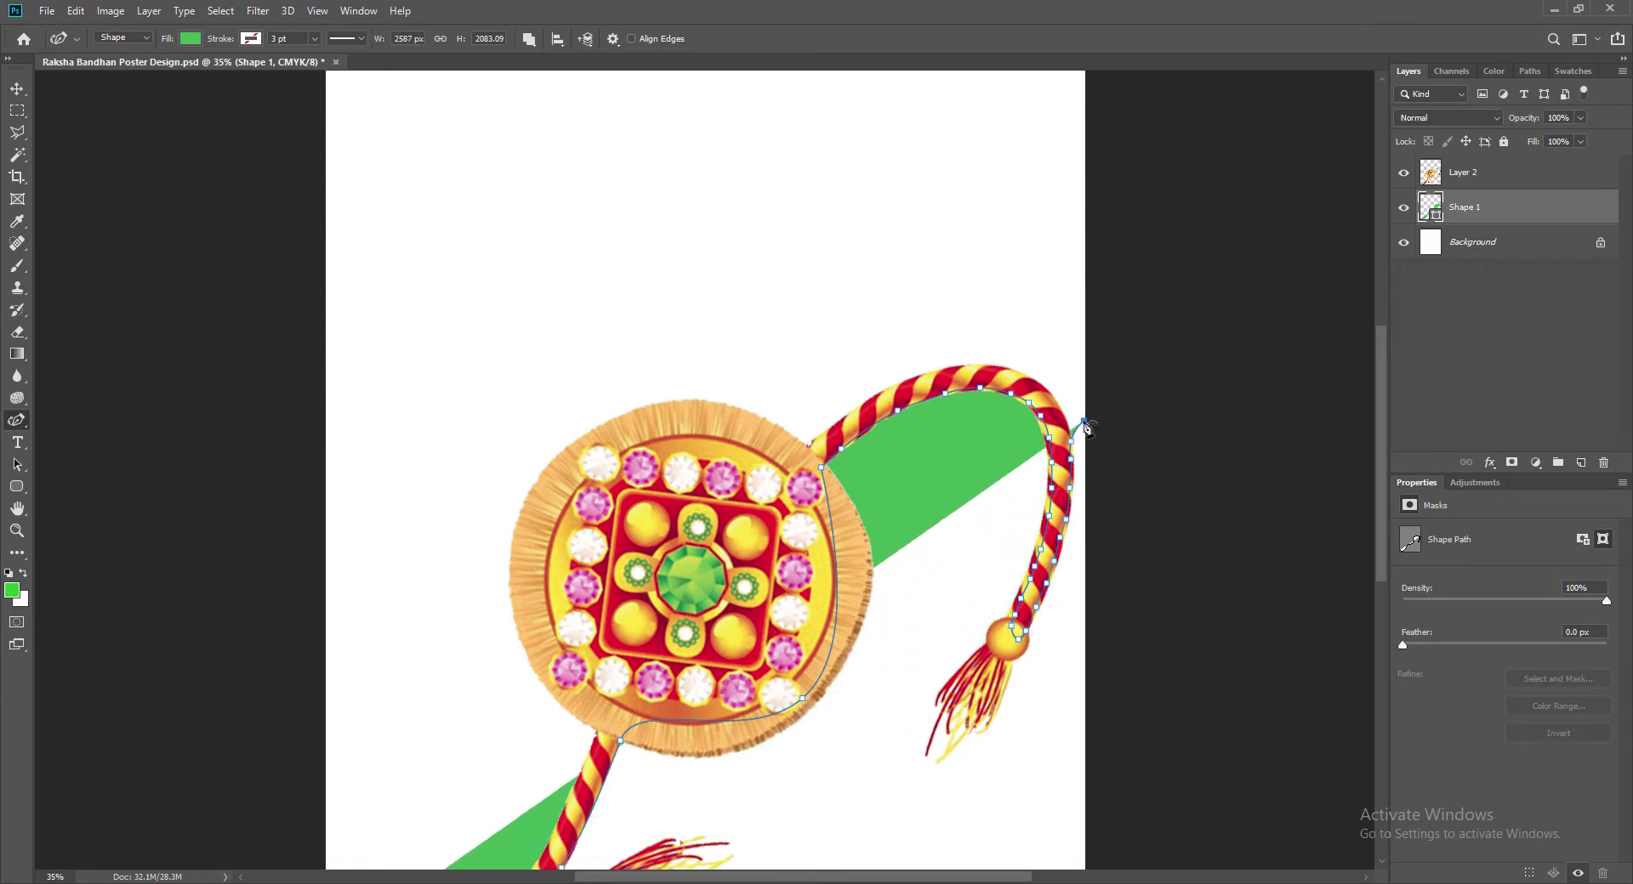
Step: Close the green shape with the Pen tool by placing points outside the page's right and bottom edges up to its lower-left start
right_click(17, 421)
click(85, 420)
drag(1084, 421, 1174, 470)
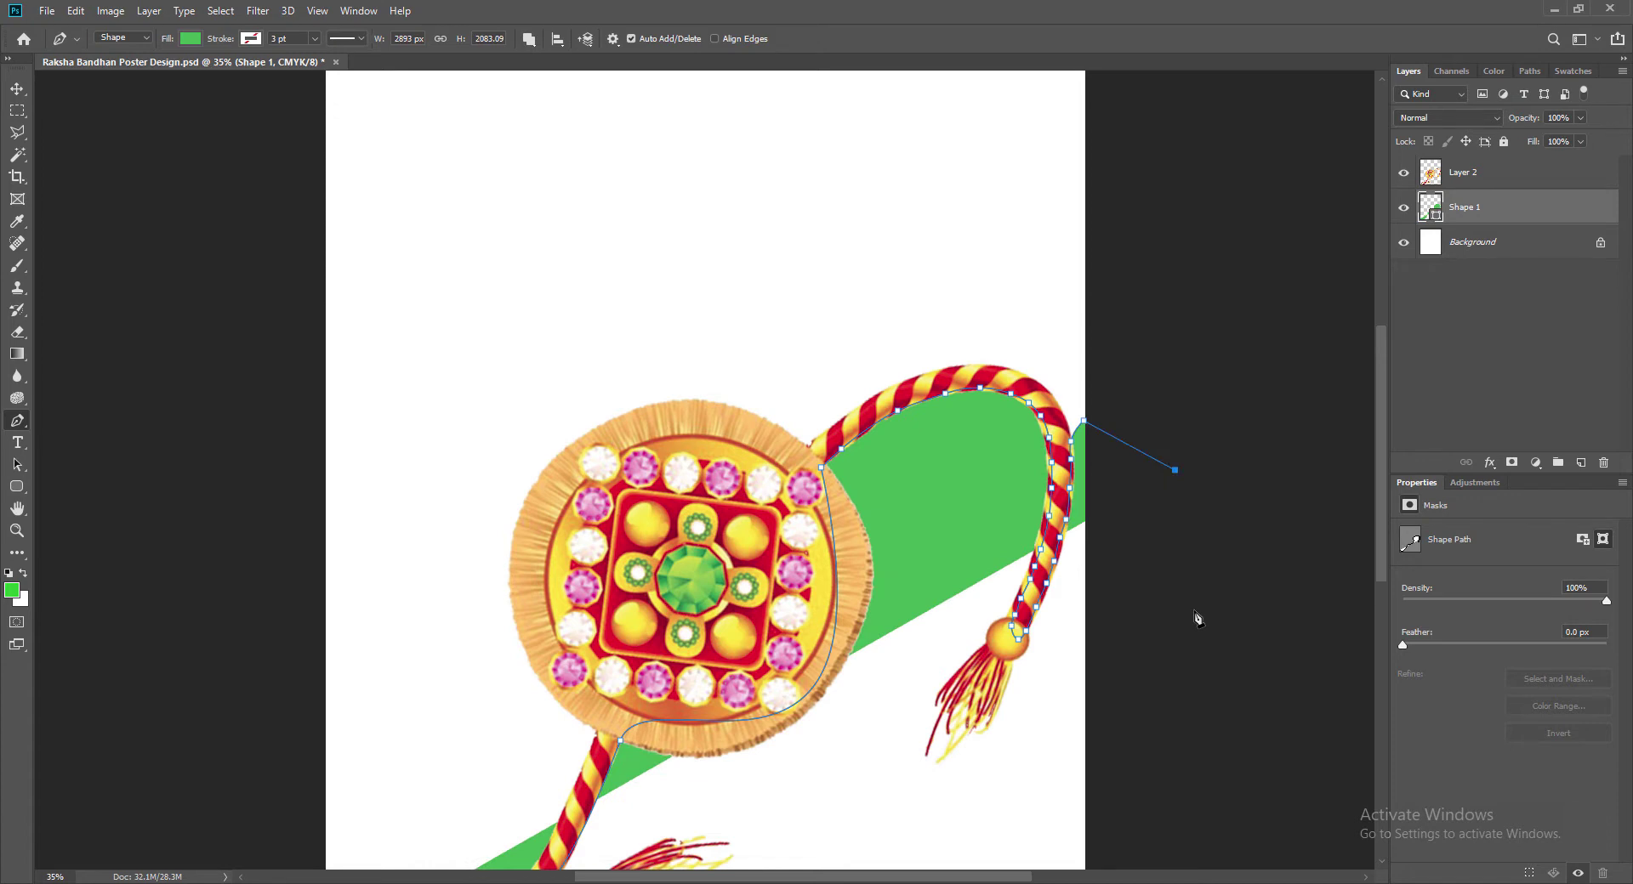
click(1194, 610)
scroll(1196, 612, down, 3)
click(1214, 612)
click(1218, 776)
click(1218, 838)
click(965, 852)
click(304, 851)
click(313, 731)
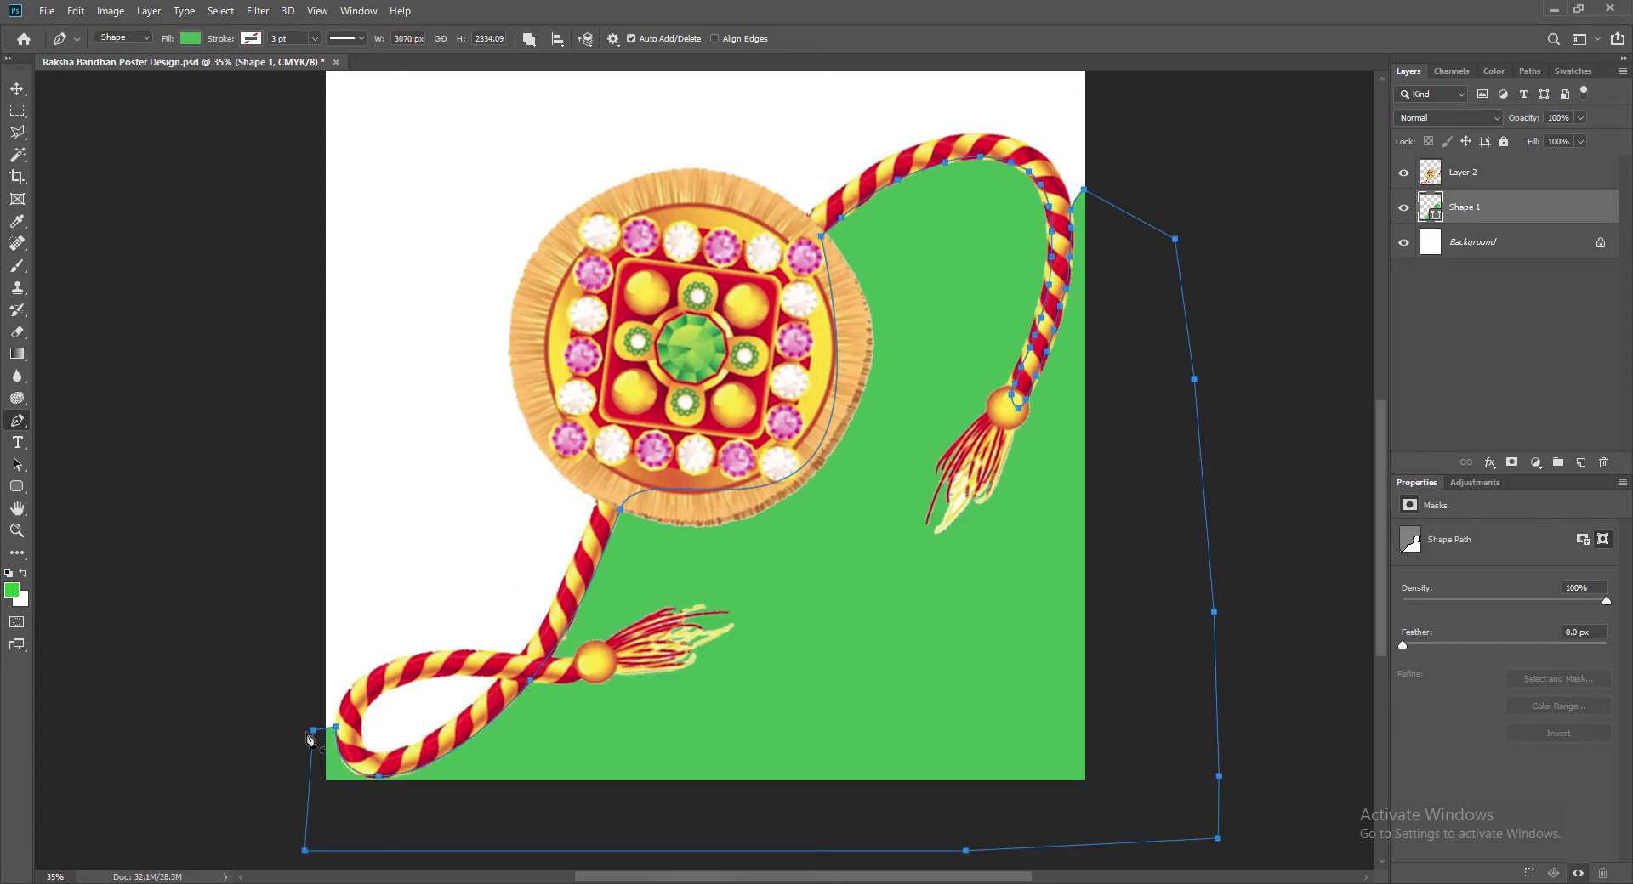
Step: Leave the path, check the finished green shape against the page and save the document
key(v)
click(1270, 421)
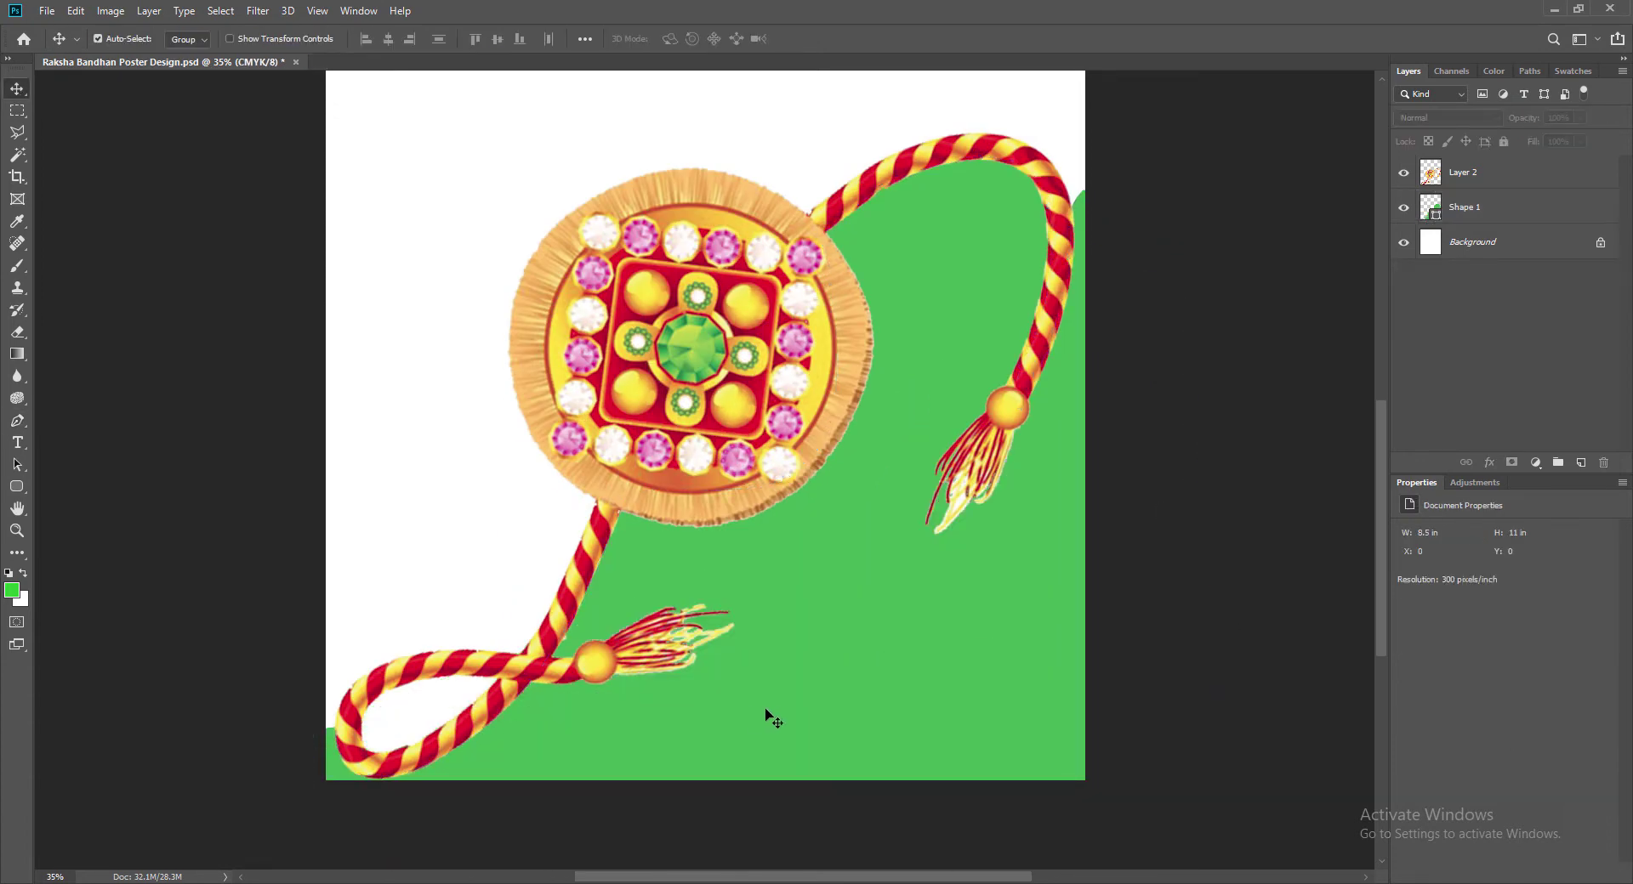
click(814, 692)
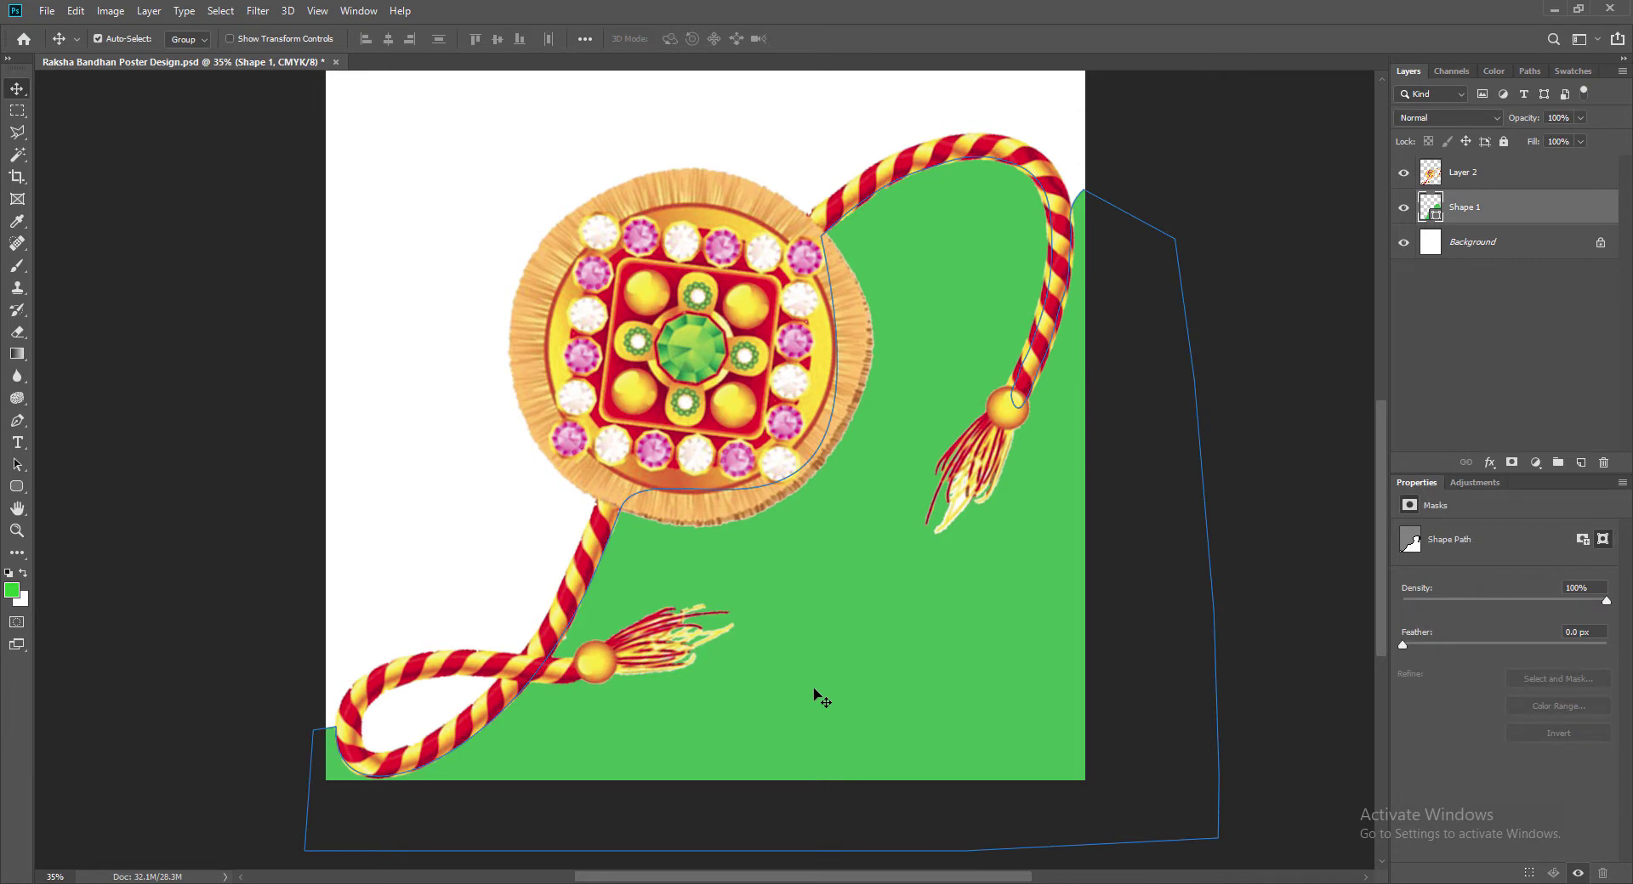
click(1239, 516)
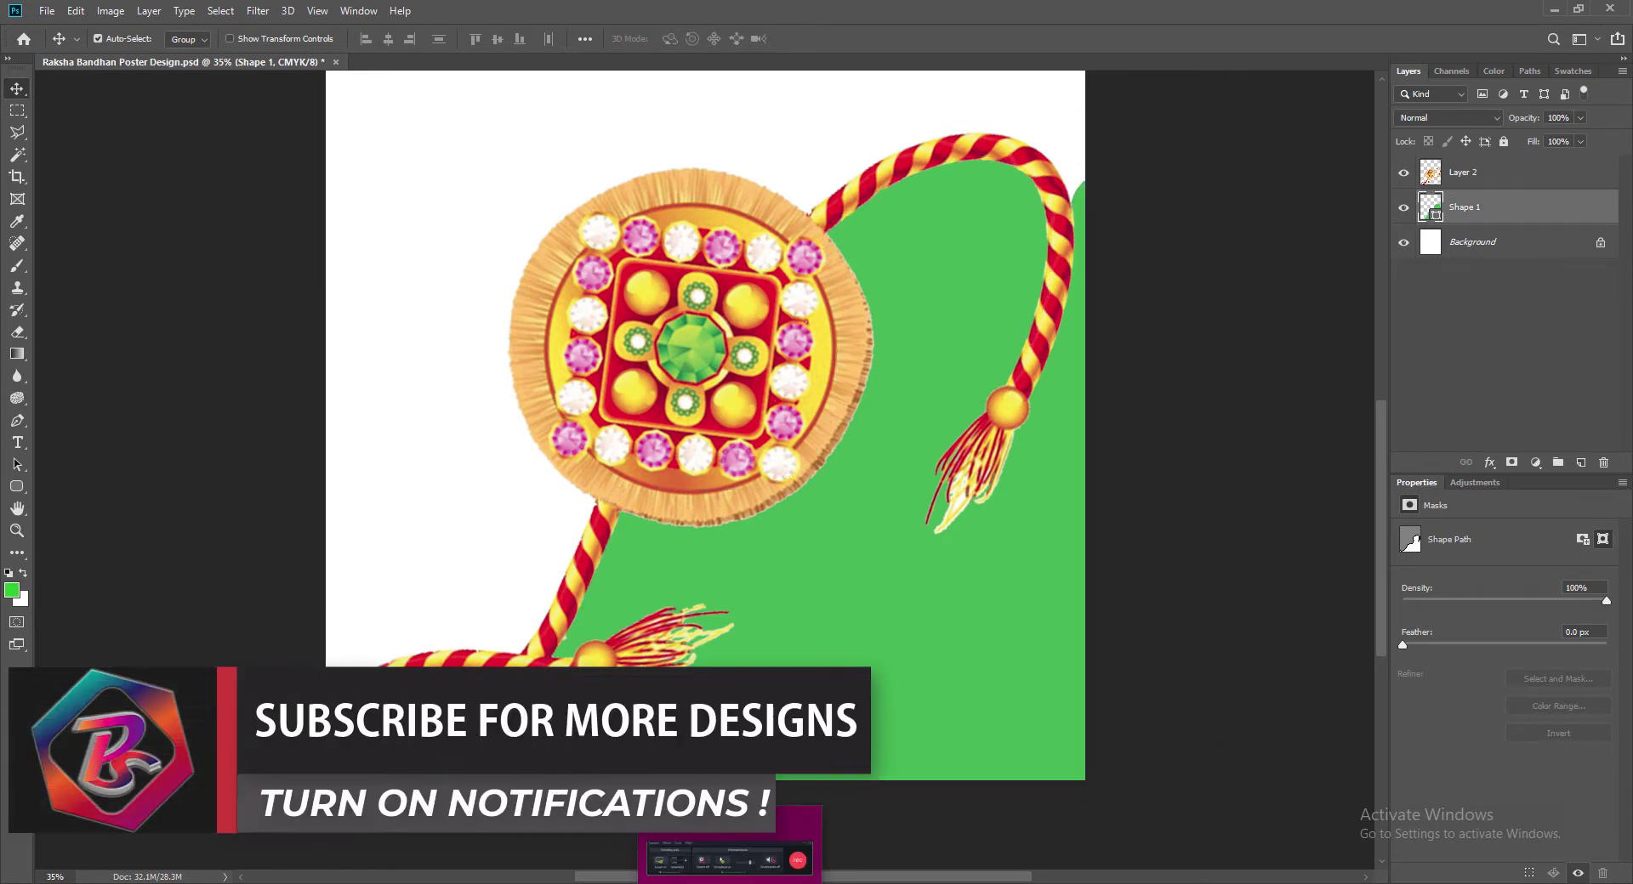
key(ctrl+s)
Step: Add a Gradient Overlay to the green shape and set the gradient's first colour stop to magenta #9d0570
scroll(1174, 634, up, 2)
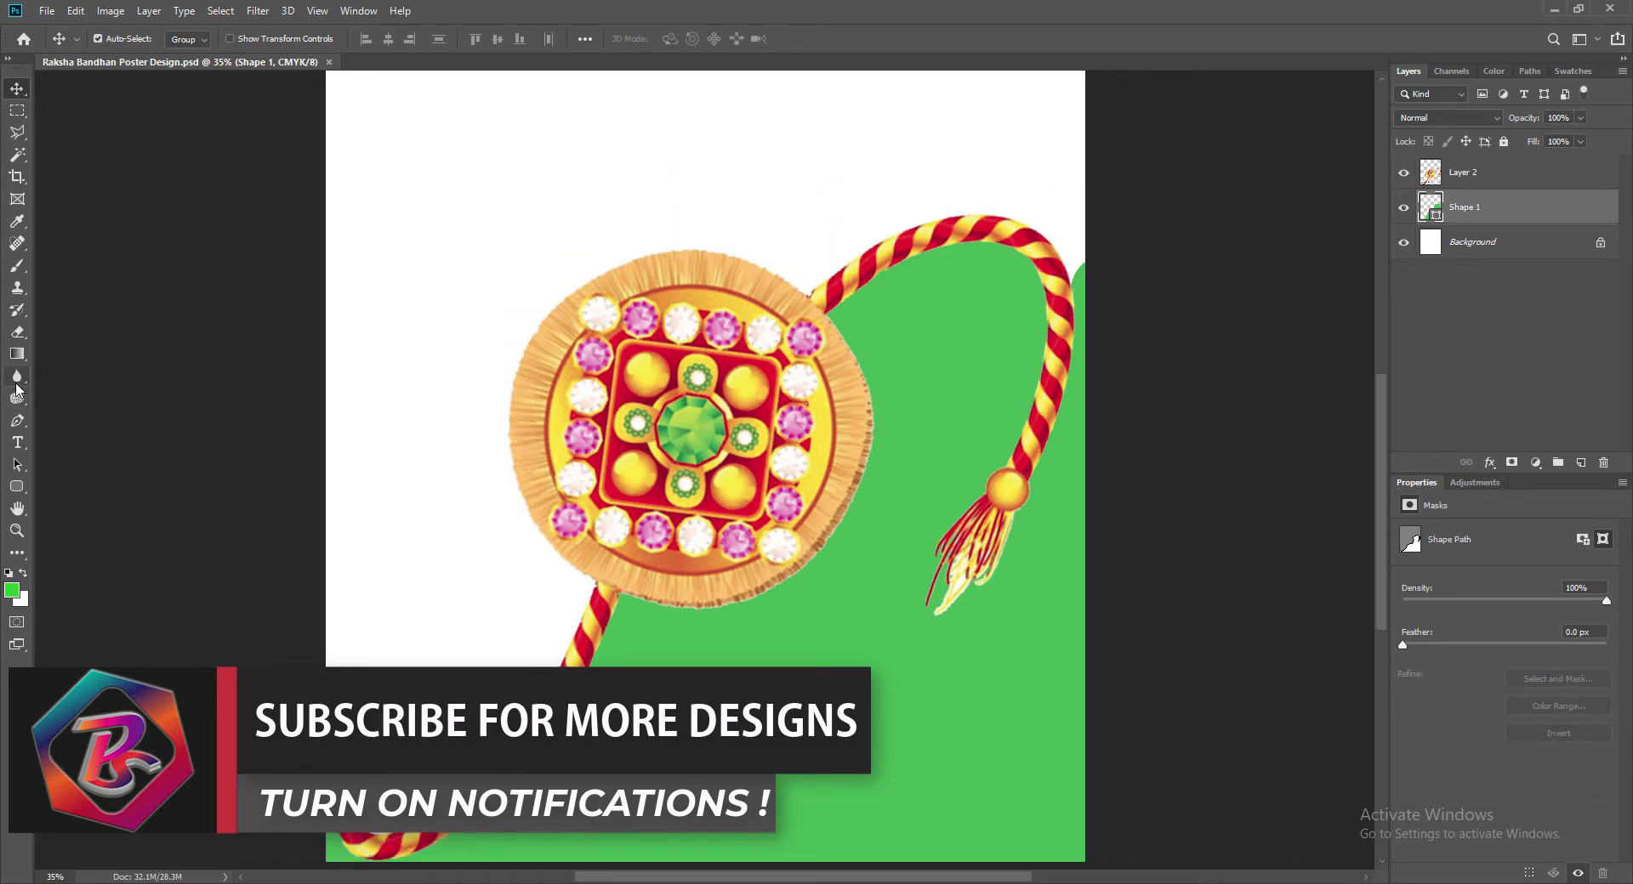
right_click(1457, 198)
click(1476, 202)
click(907, 430)
click(935, 430)
click(1231, 278)
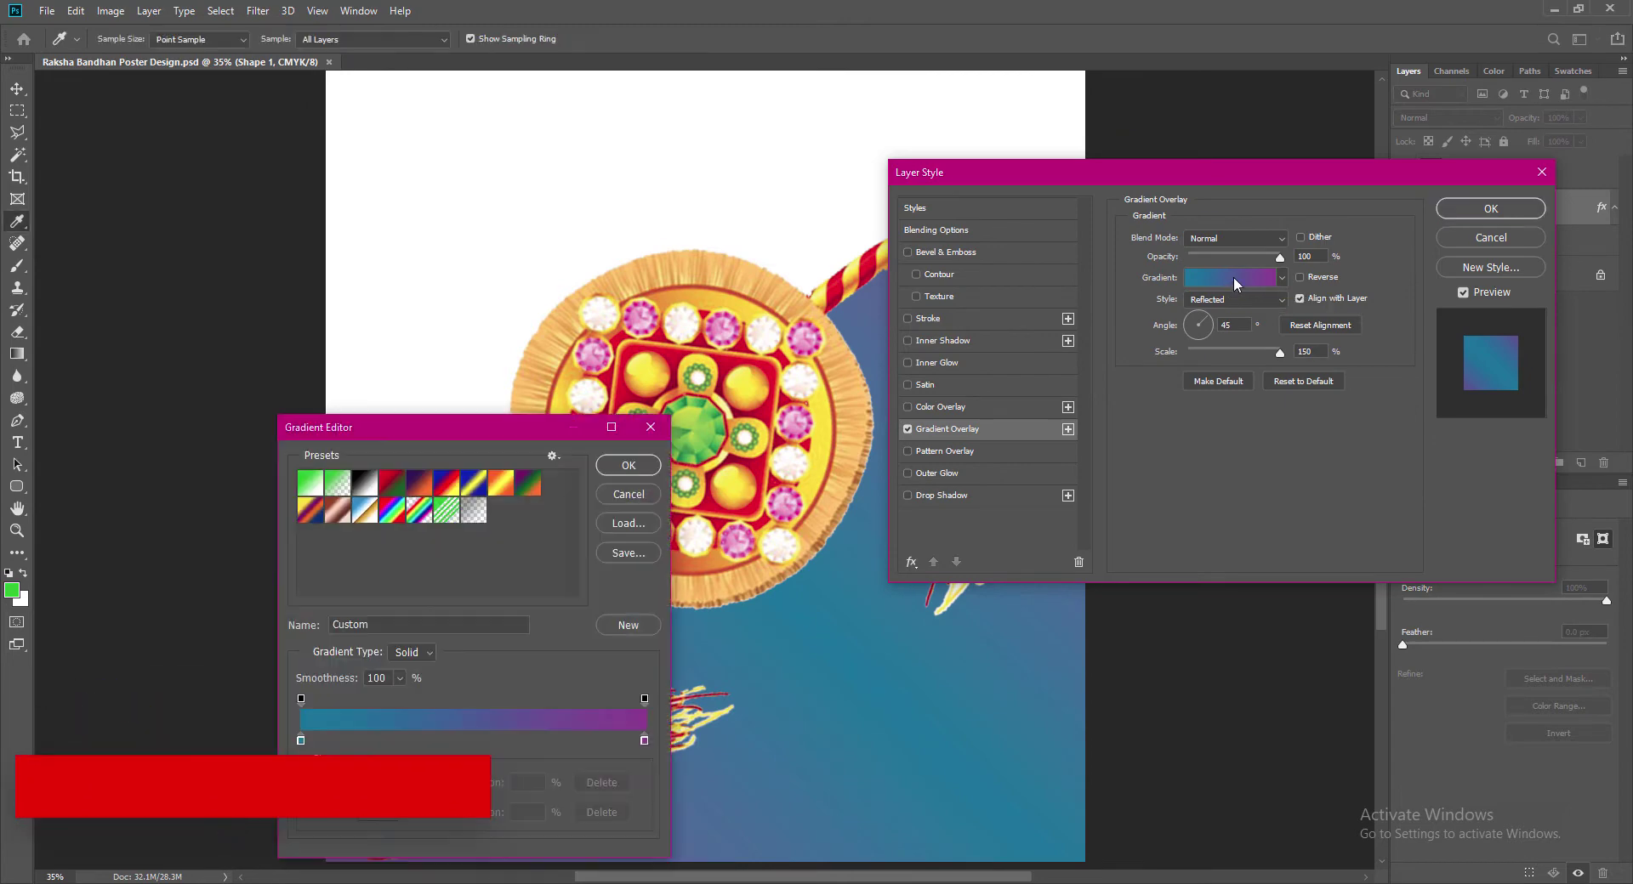
double_click(301, 740)
click(950, 218)
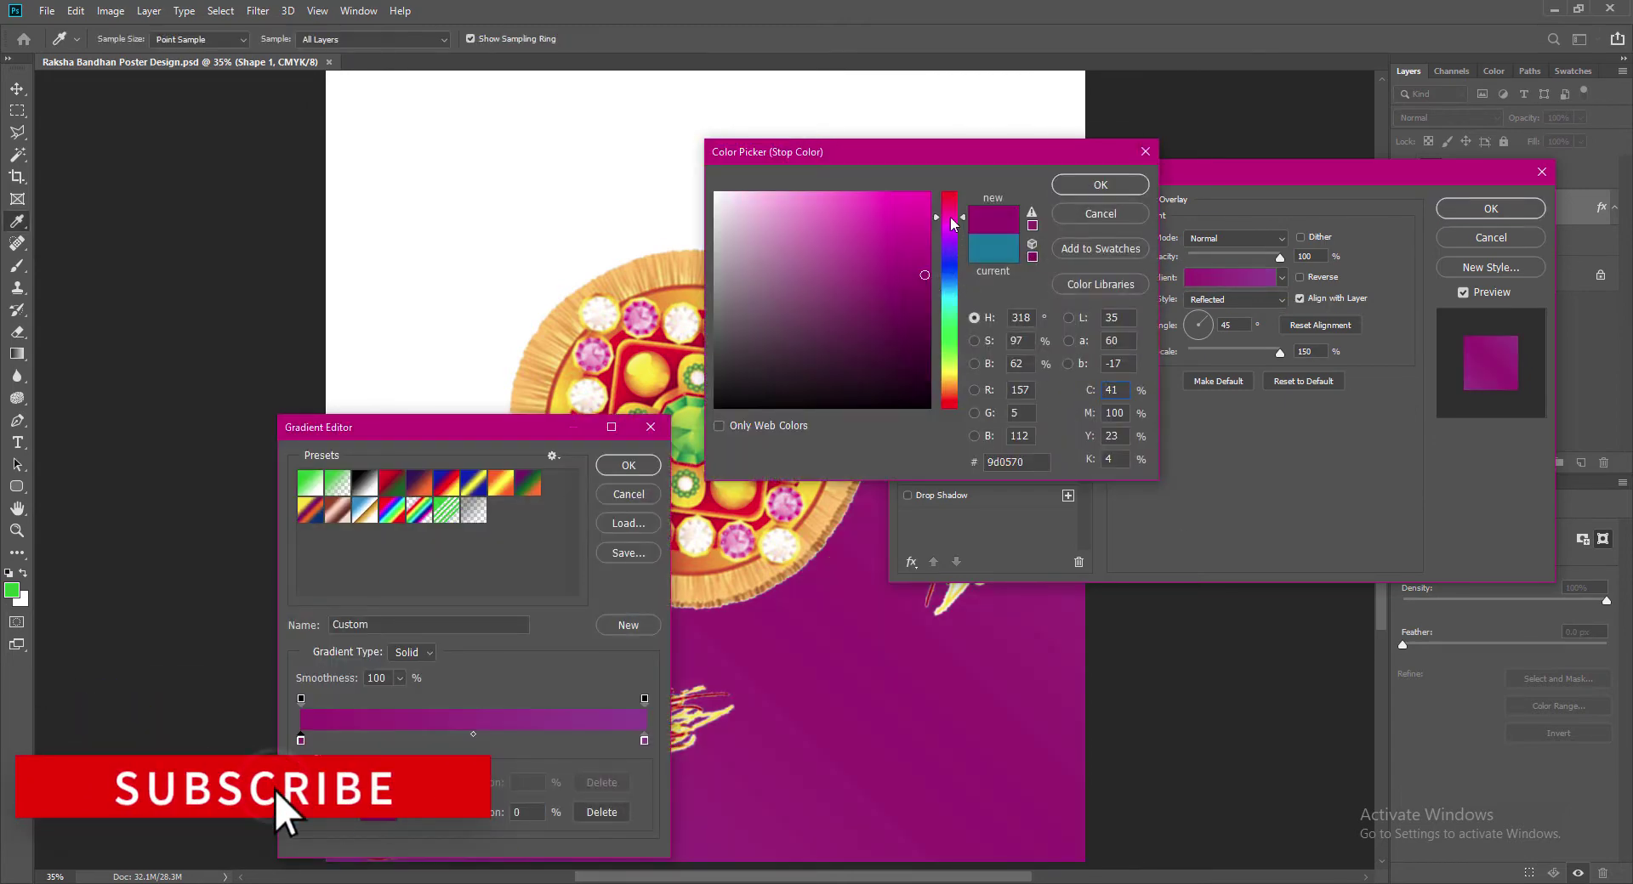
click(1066, 191)
Step: Set the gradient's second colour stop to dark purple #4c0152 and accept the gradient
double_click(643, 741)
click(929, 317)
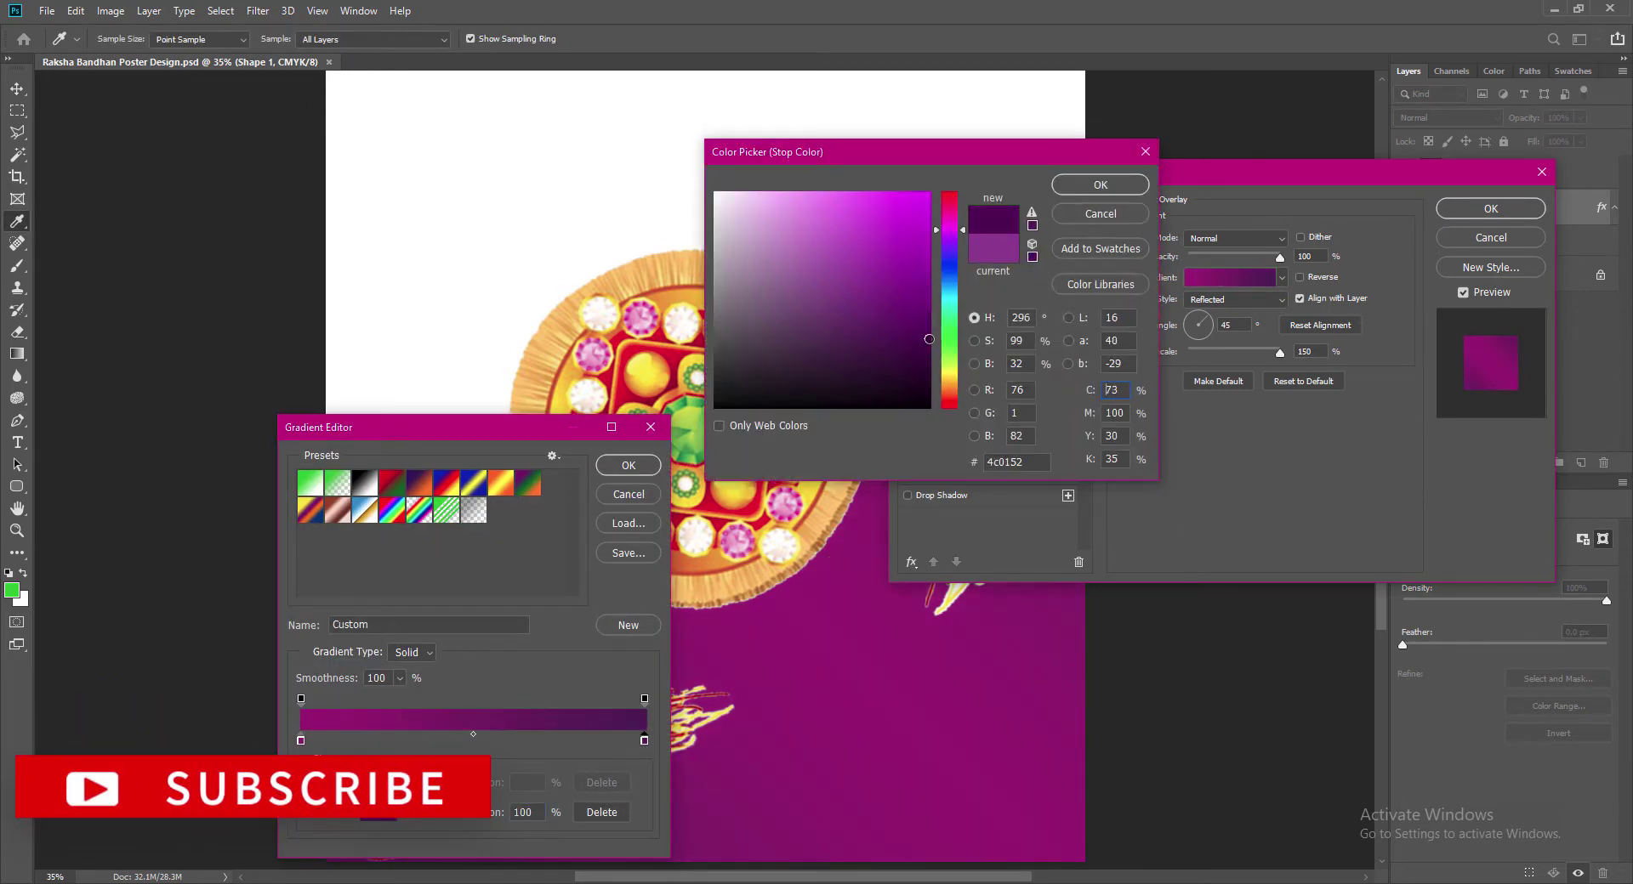
click(1100, 184)
click(626, 465)
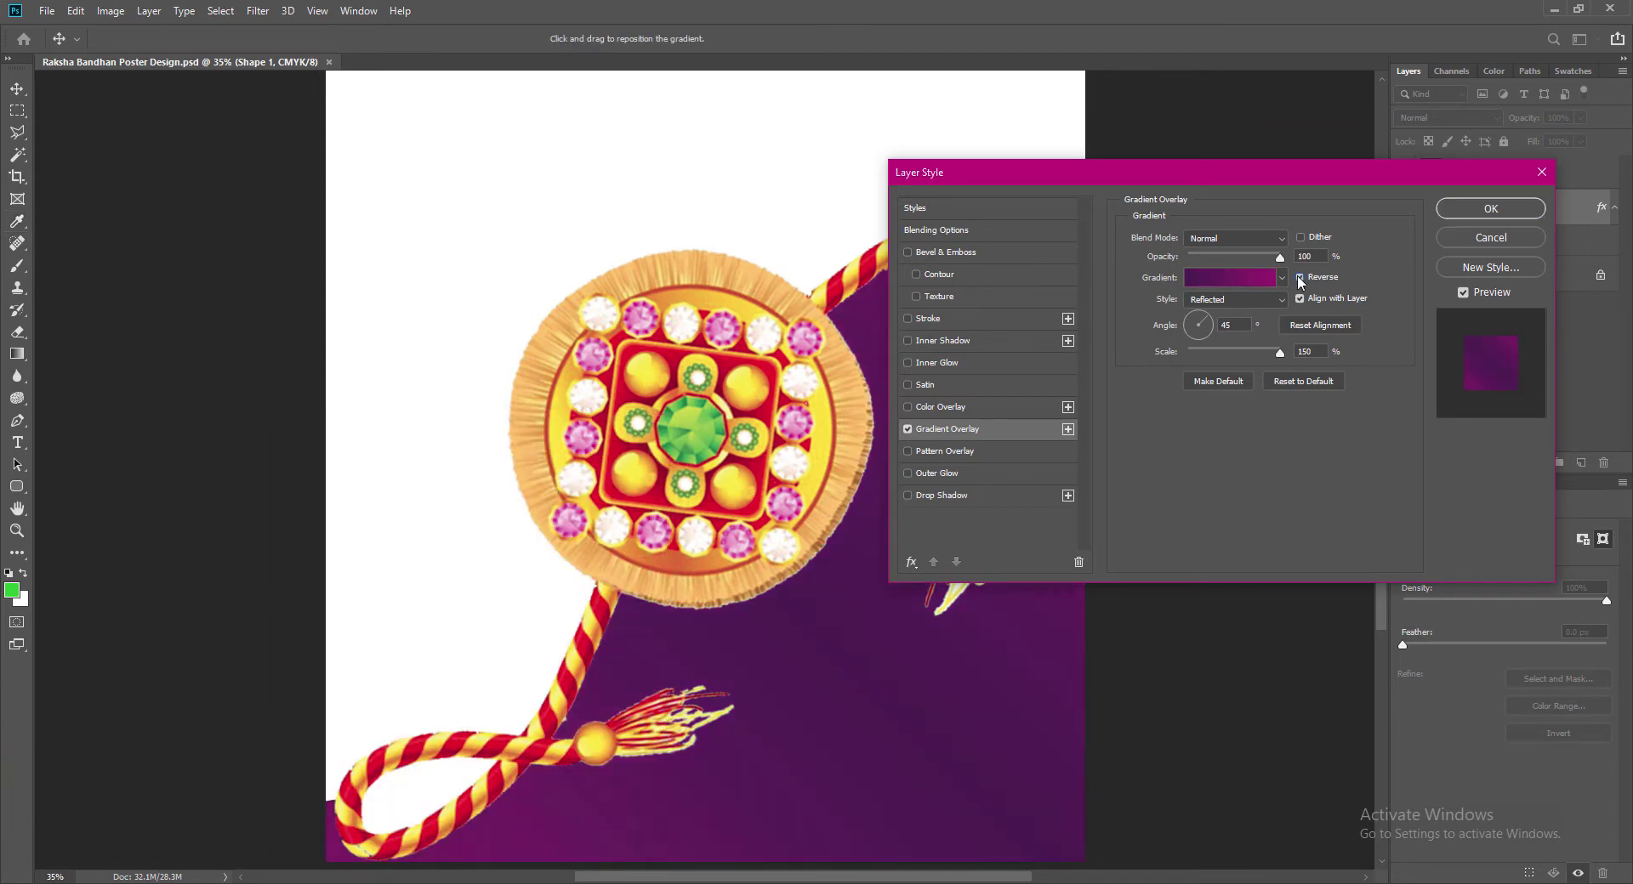
Step: Set the shape's Gradient Overlay to Linear style at a -45° angle with Reverse on and apply it
click(1236, 299)
click(1208, 300)
click(1300, 277)
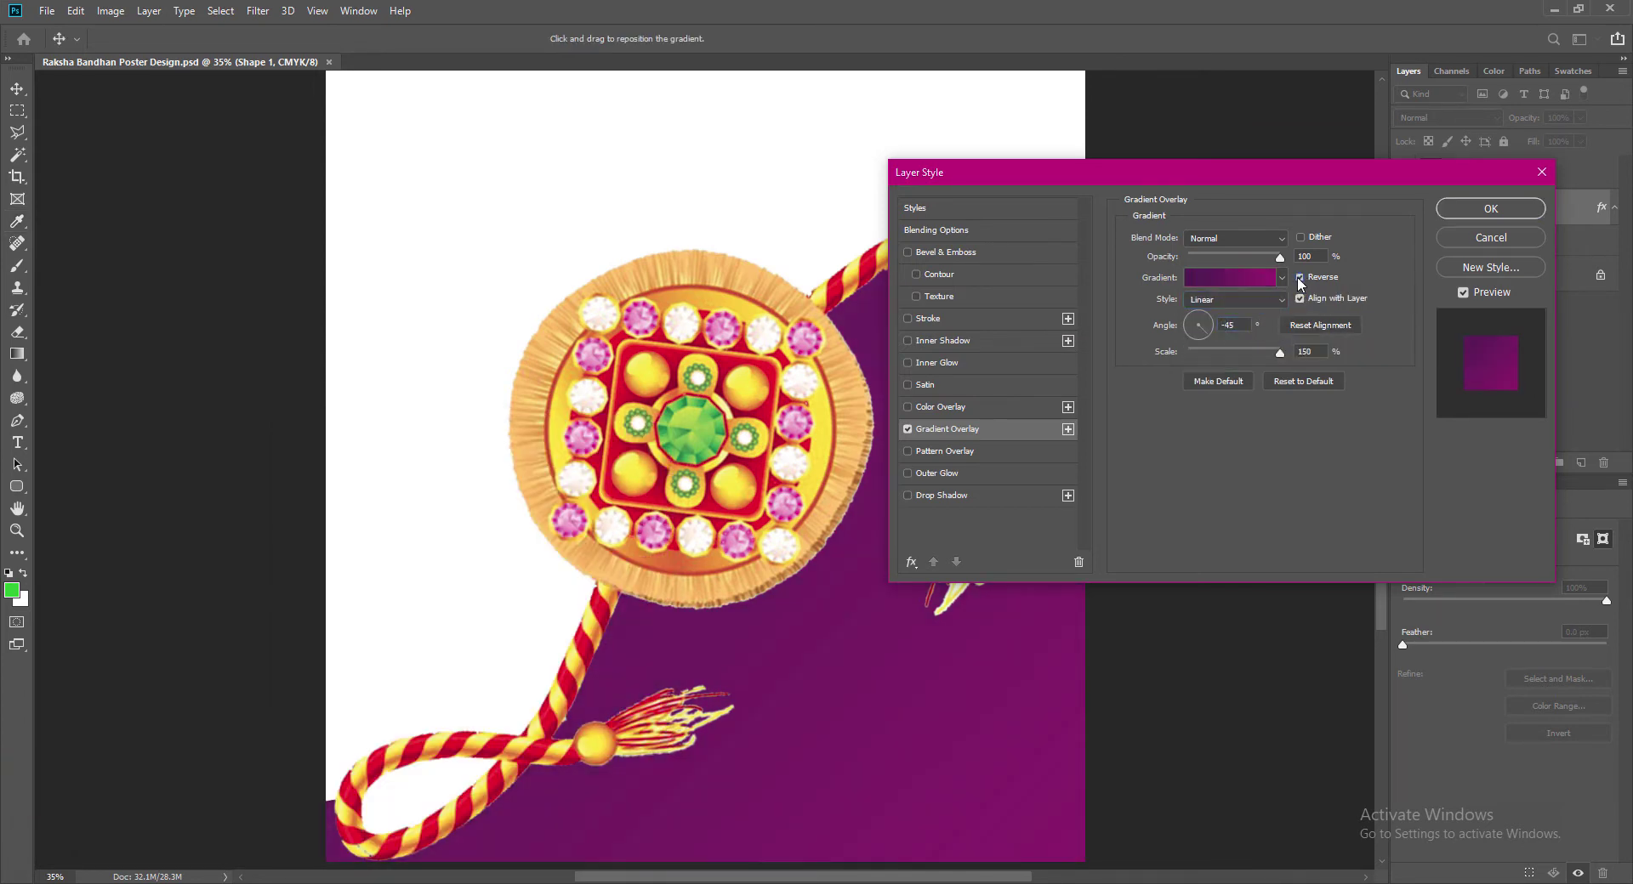
key(Return)
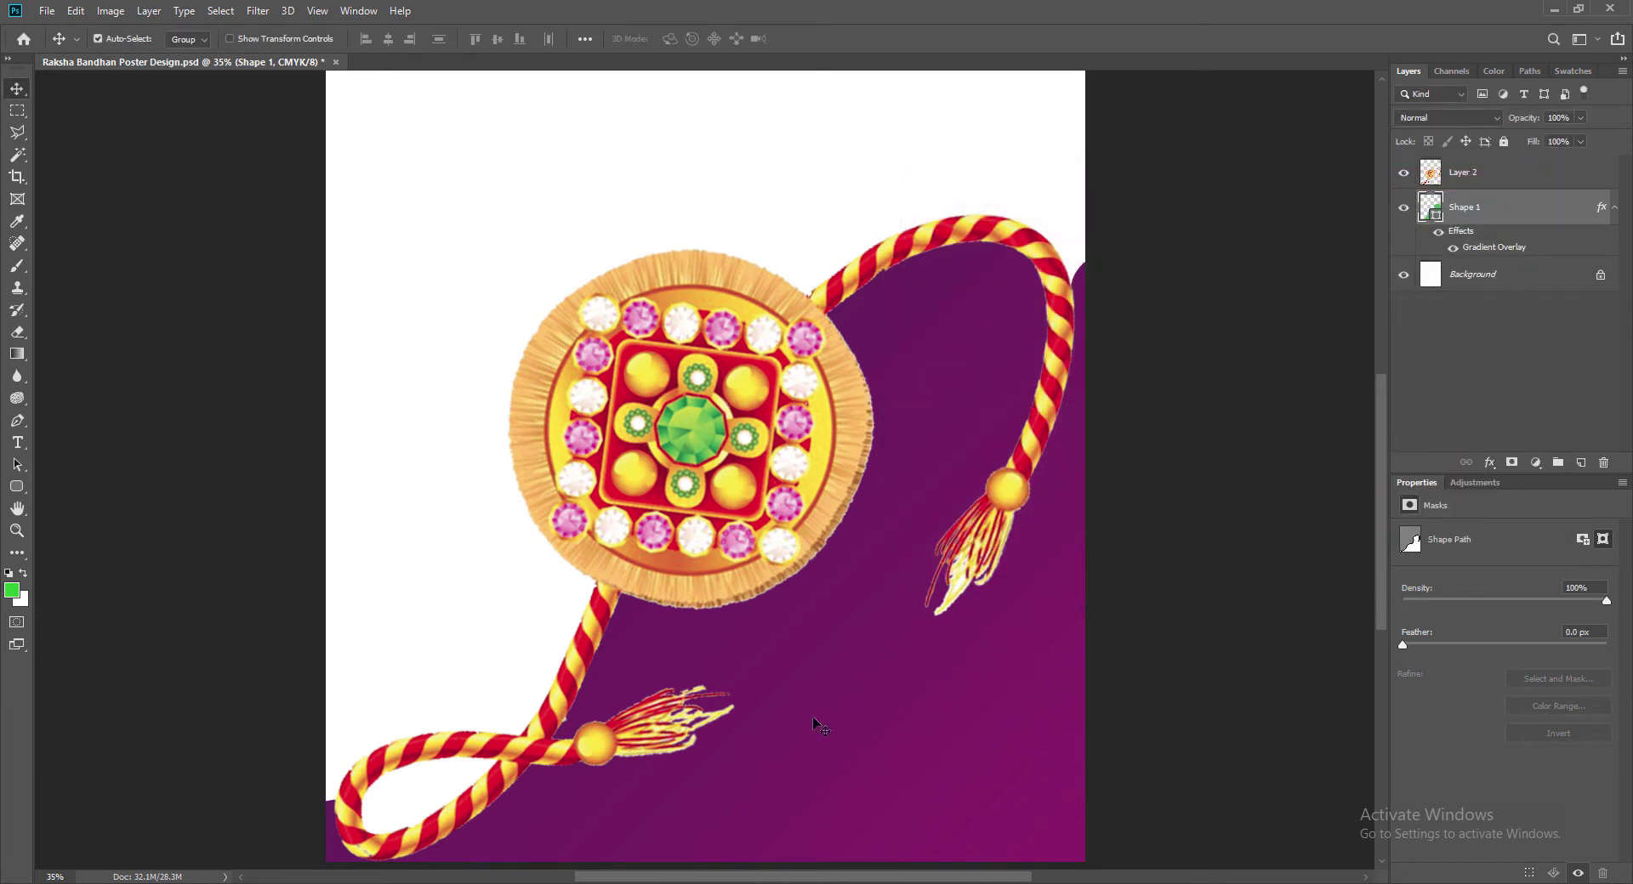
key(ctrl+t)
right_click(1065, 499)
click(1093, 567)
drag(1218, 231, 1214, 204)
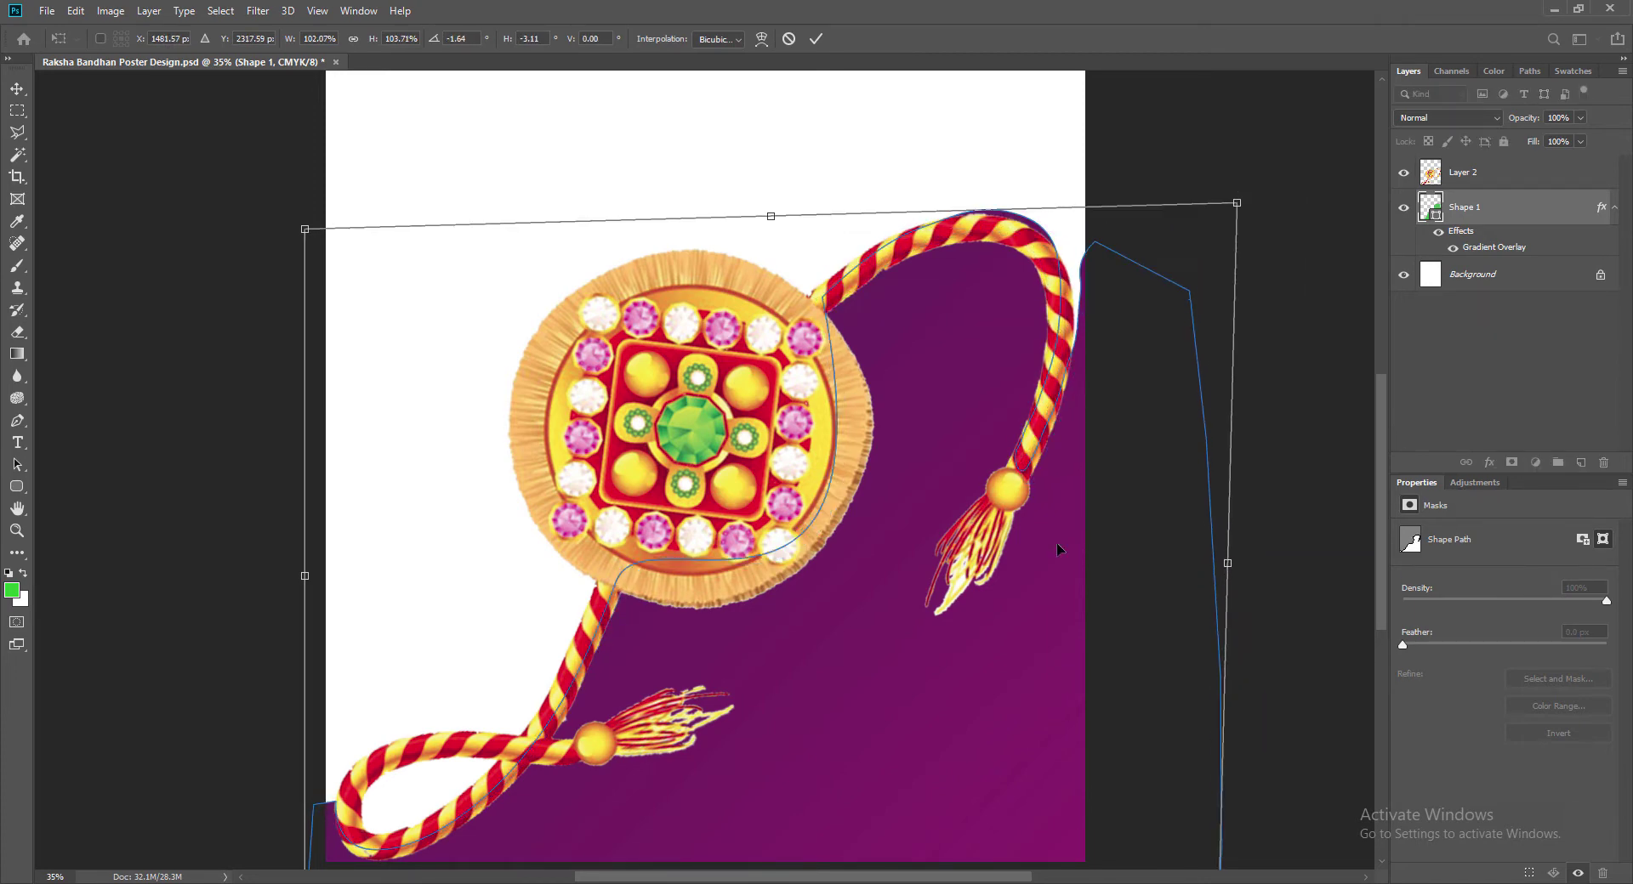
key(Return)
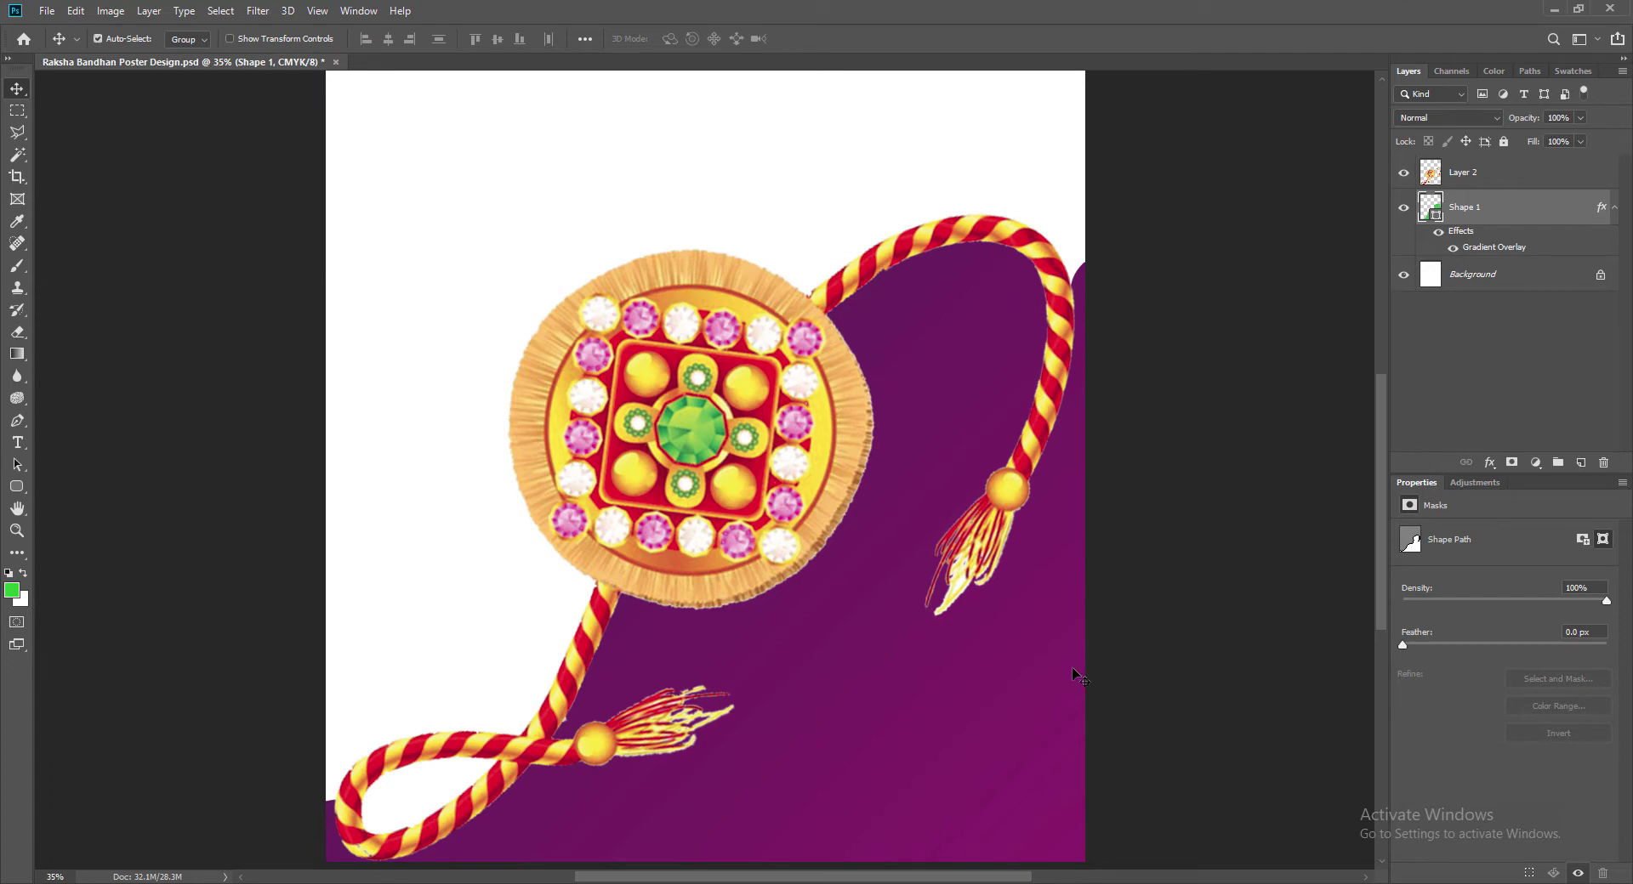
Step: Change the shape's Gradient Overlay to a 45° angle with Reverse off
double_click(1506, 207)
click(946, 429)
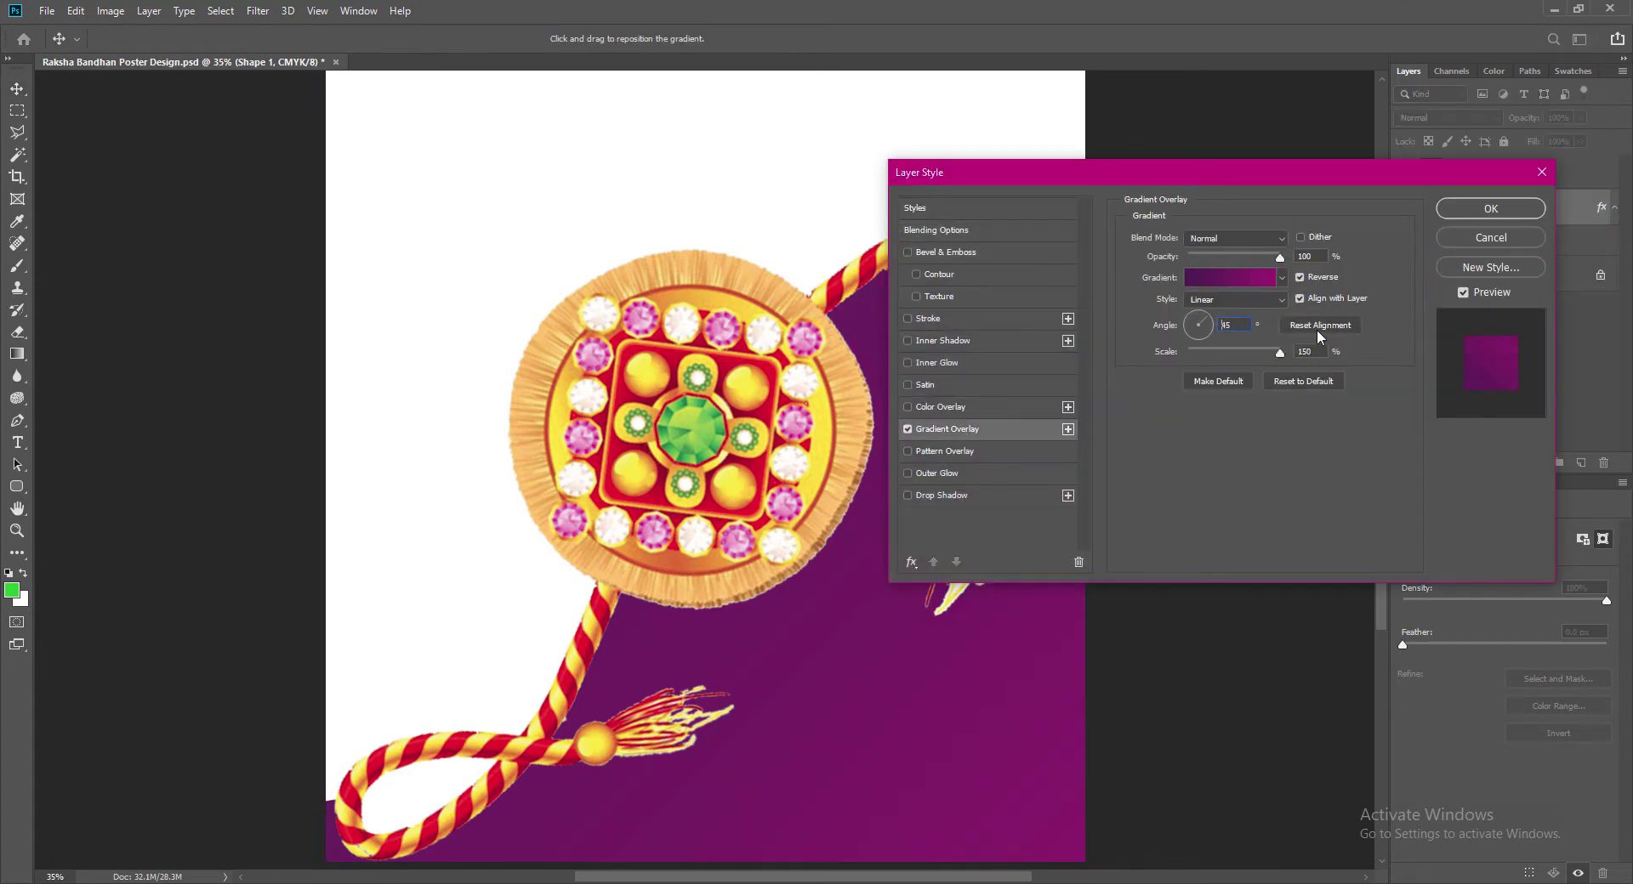
key(Return)
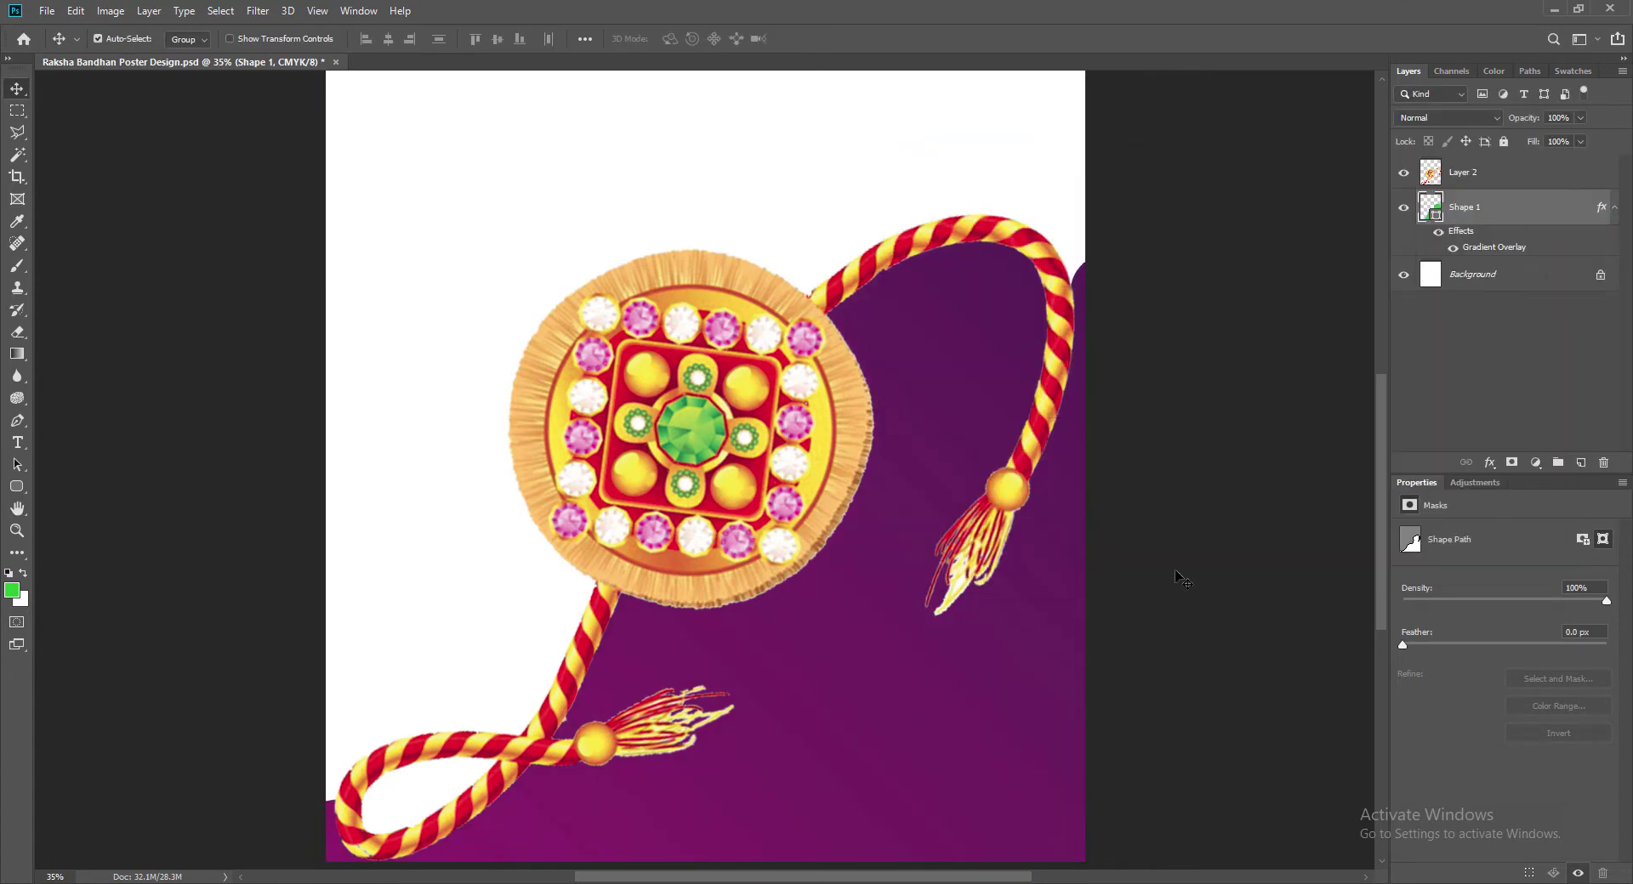
click(831, 473)
click(110, 10)
mouse_move(153, 51)
click(390, 159)
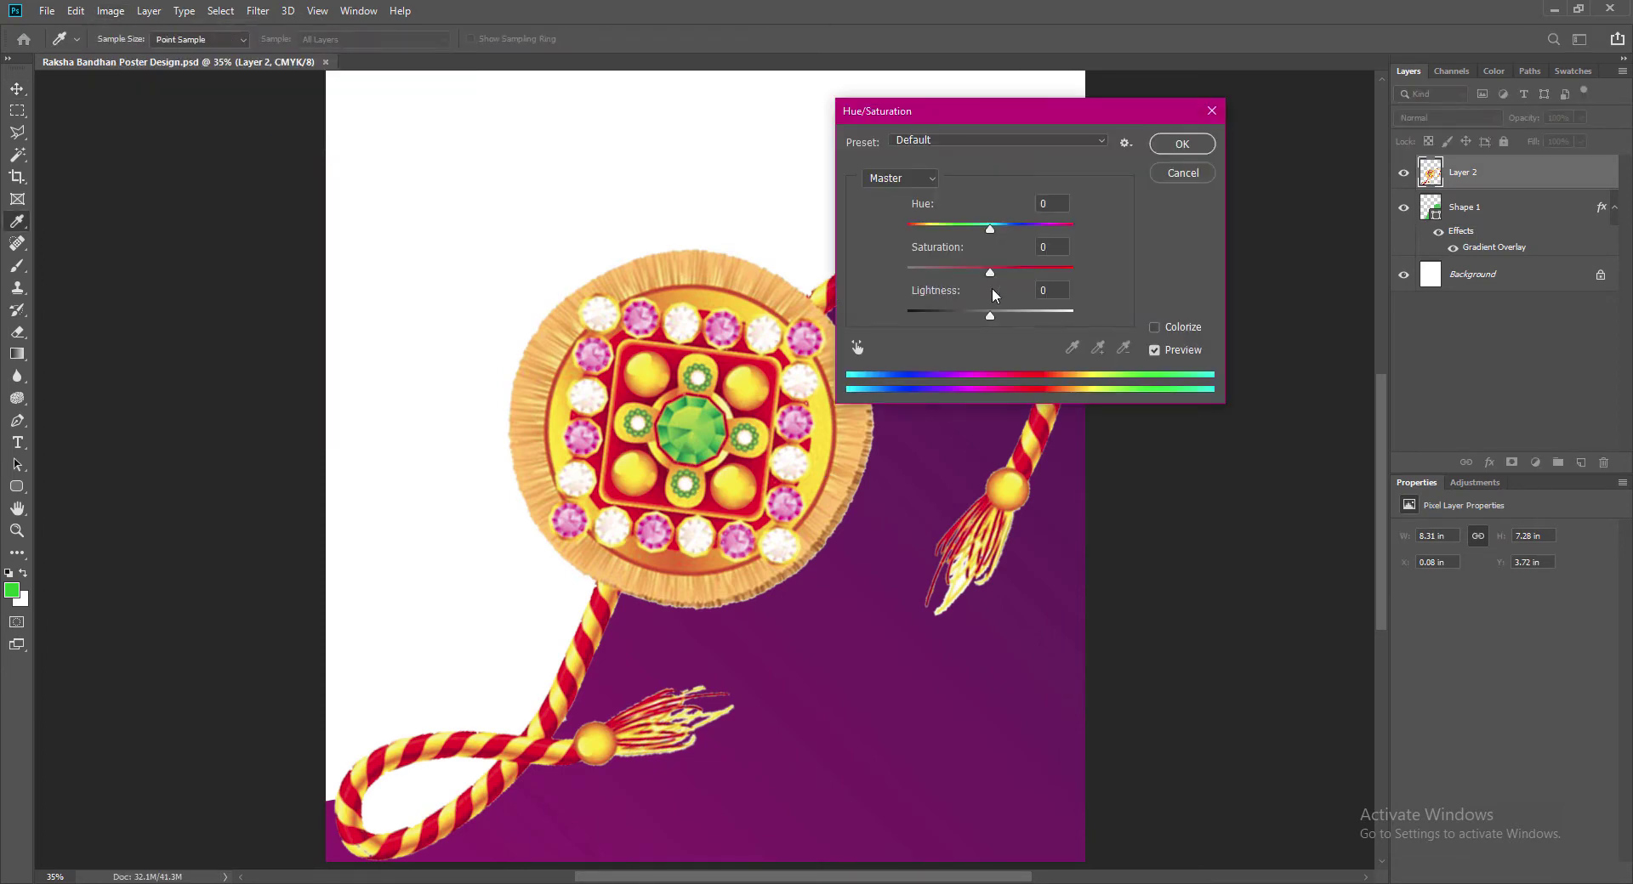
drag(989, 315, 983, 229)
click(1183, 172)
Step: Shift the rakhi layer's hue slightly with a Hue/Saturation adjustment and save the document
click(110, 10)
mouse_move(153, 51)
click(334, 147)
key(Return)
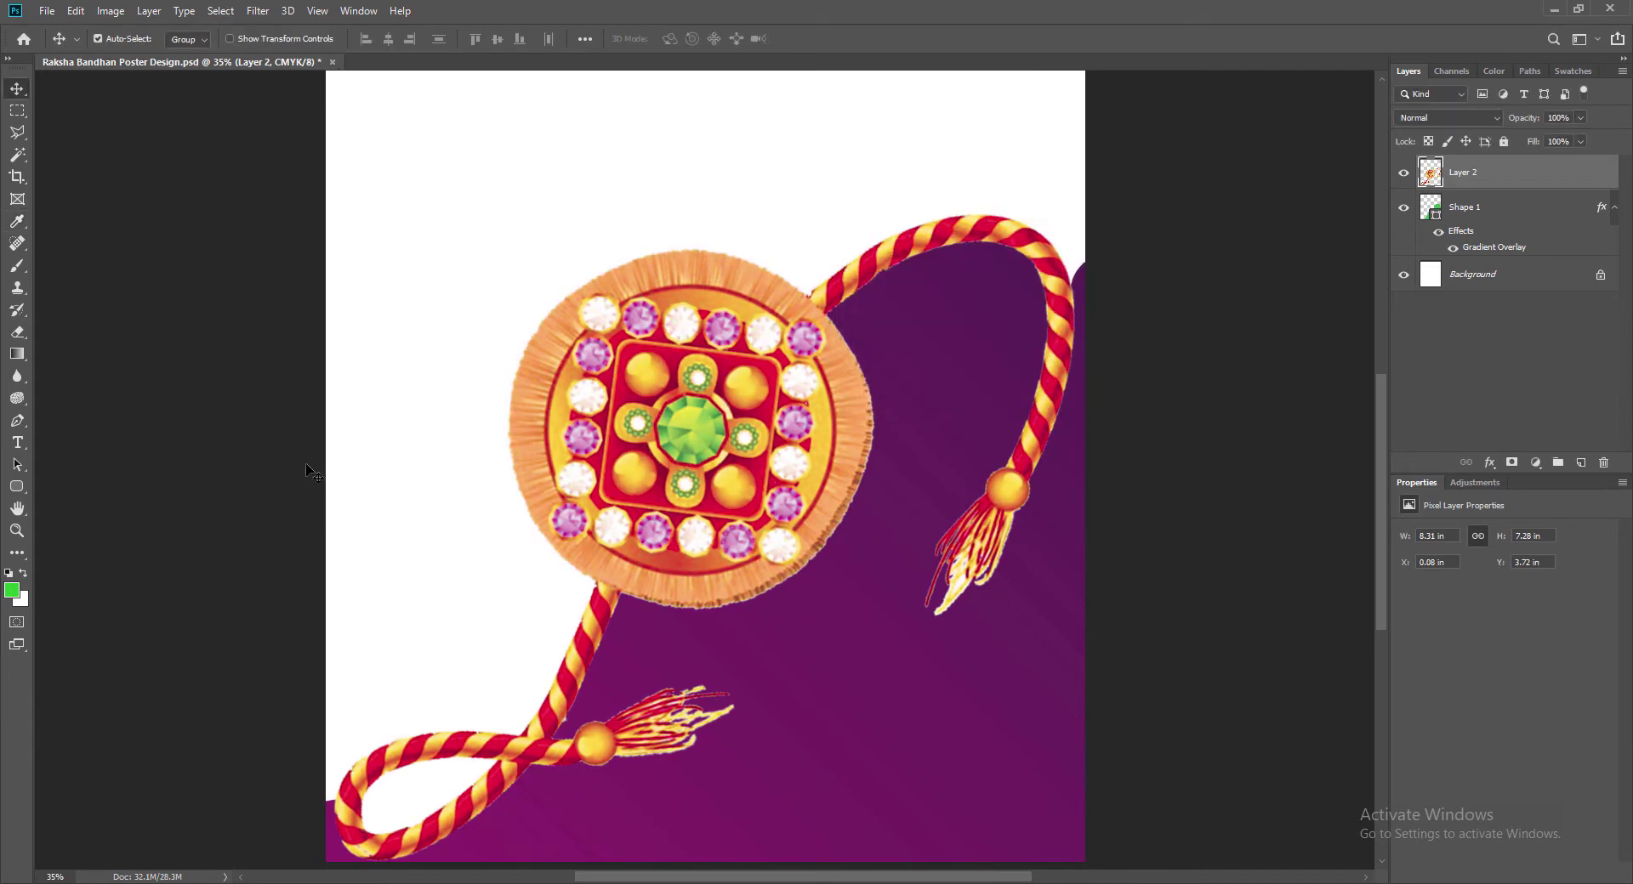
key(ctrl+s)
Step: Erase the rough pale strands at the tips of both rakhi tassels with a soft 40 px Eraser
click(17, 331)
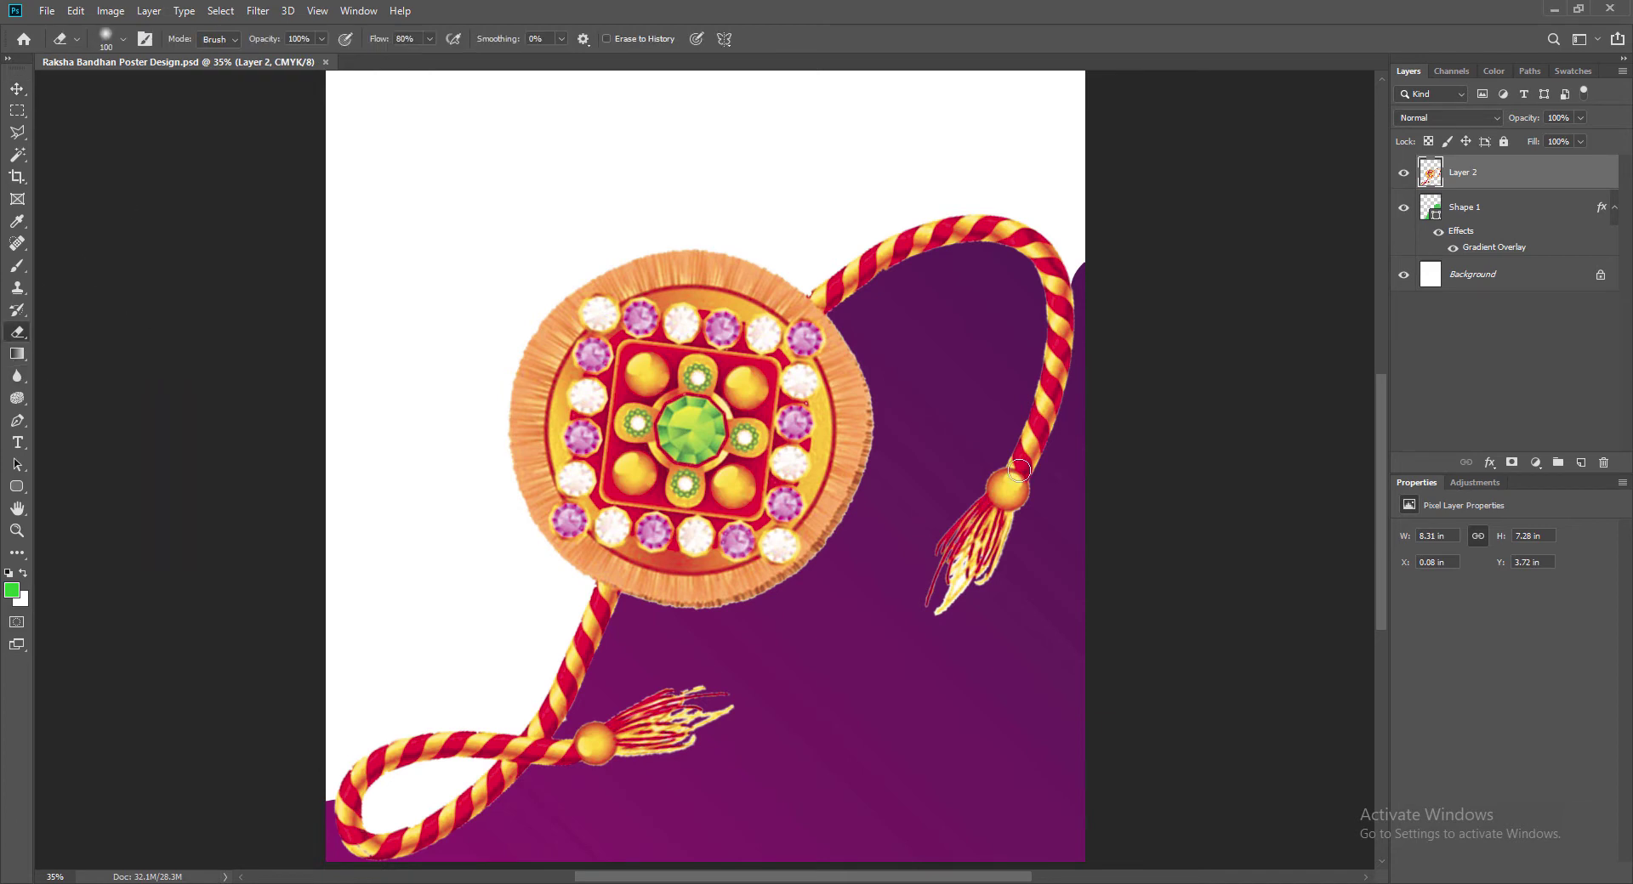
mouse_move(958, 583)
mouse_down()
mouse_move(999, 569)
mouse_move(938, 616)
mouse_move(967, 585)
mouse_up()
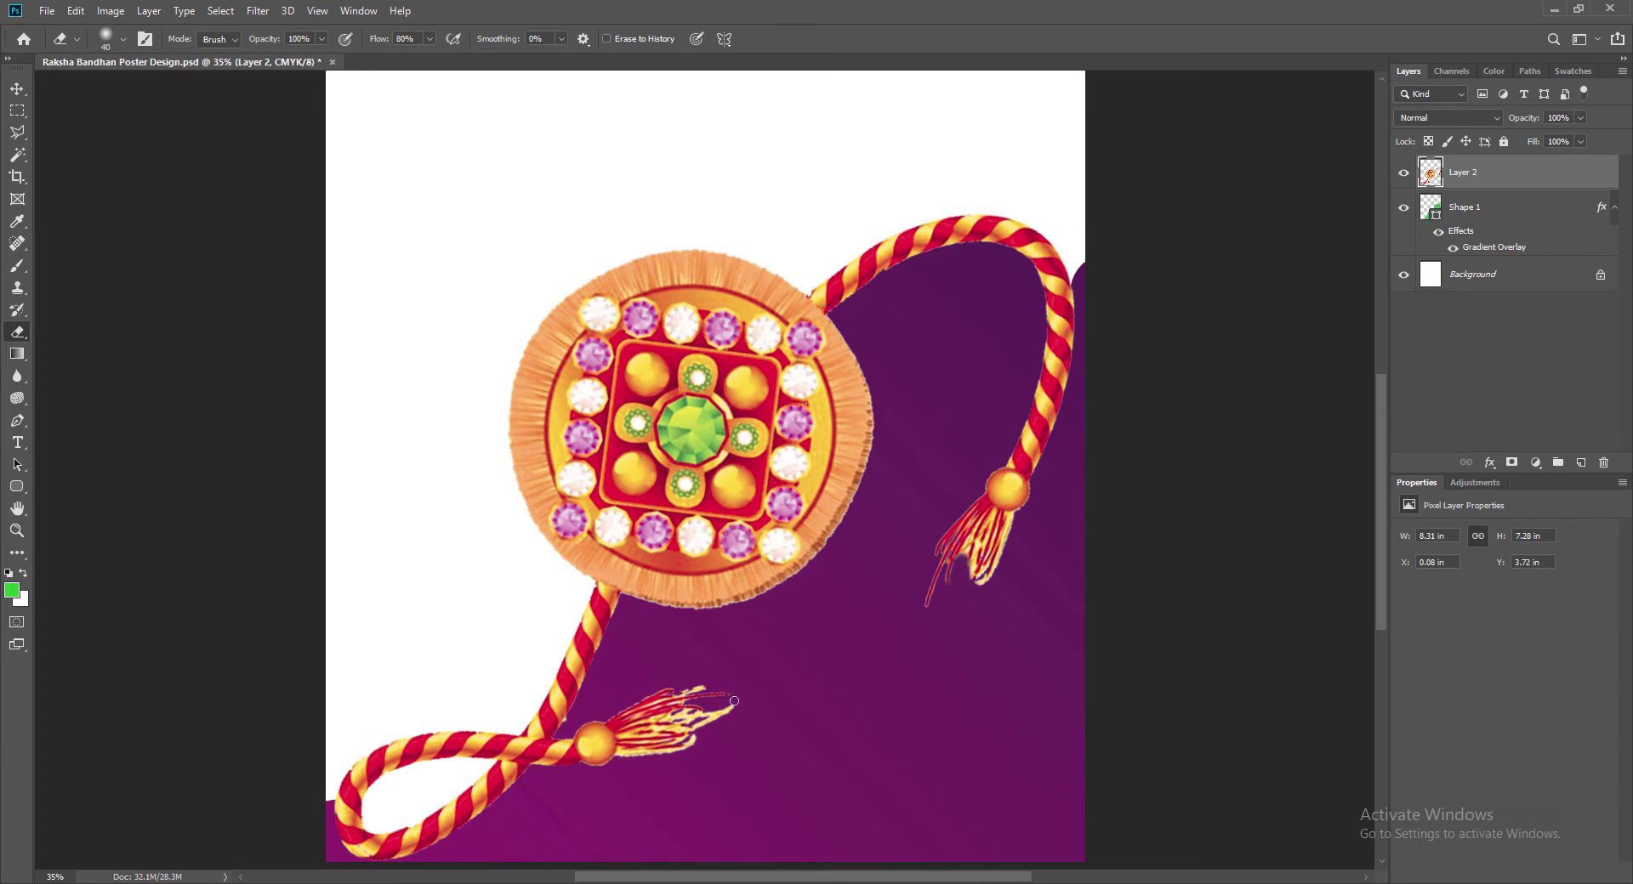
drag(734, 701, 717, 716)
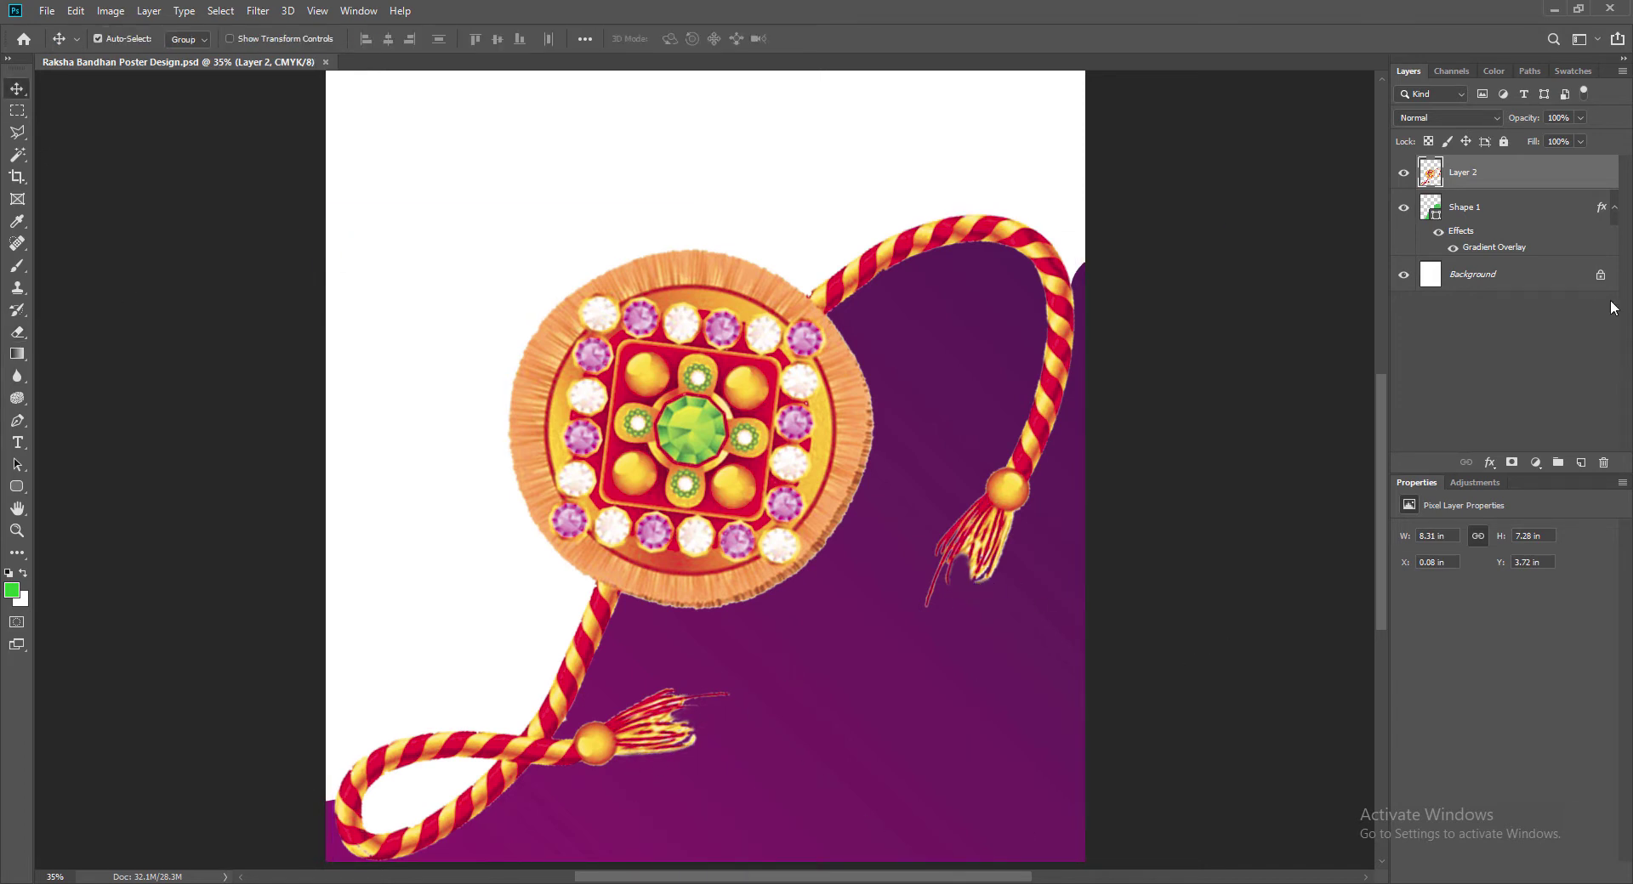
Step: Add a layer directly above the Background and draw a rectangle of about 3169 × 3458 px covering the page on it
click(1524, 285)
click(1580, 464)
scroll(1124, 421, up, 2)
drag(44, 877, 5, 877)
text(30)
key(Return)
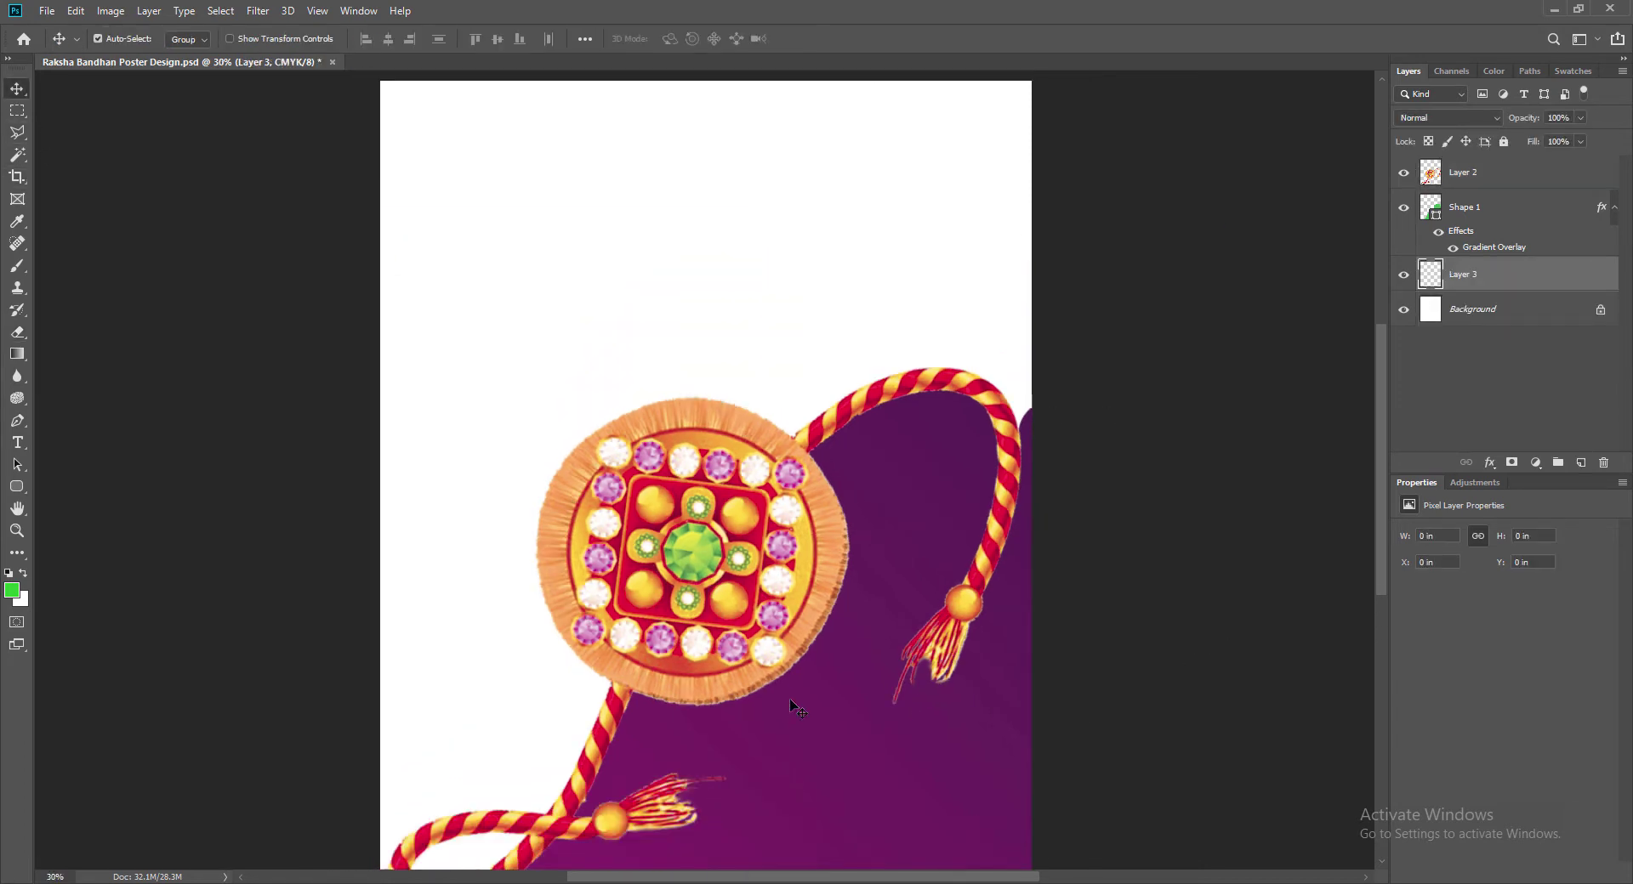
right_click(12, 488)
click(77, 488)
drag(302, 76, 1111, 677)
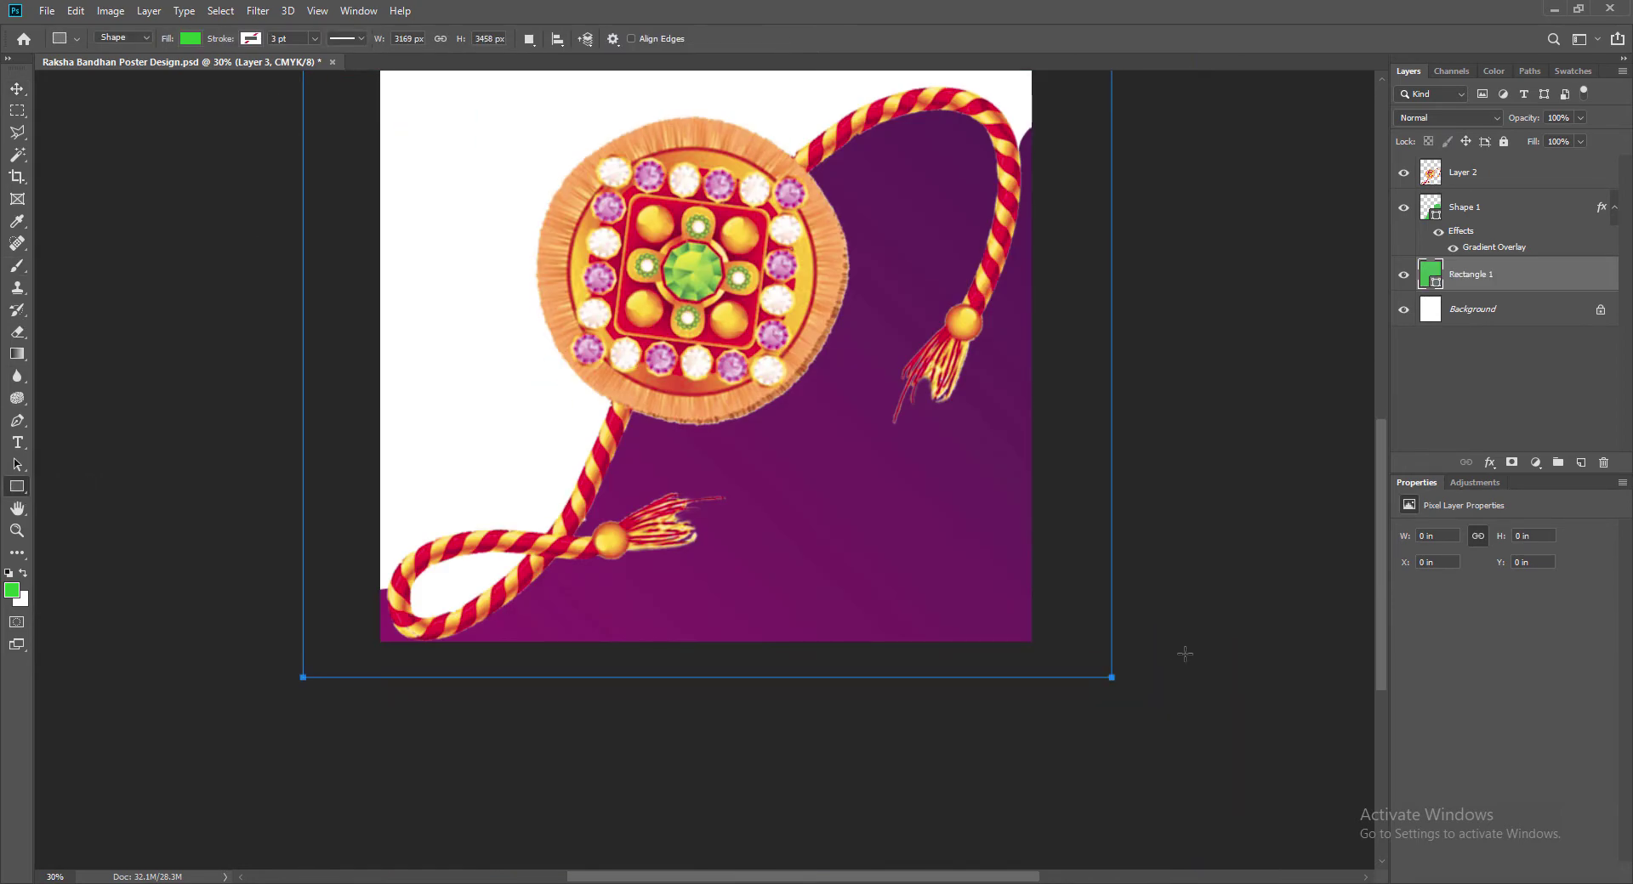
scroll(1185, 656, up, 4)
click(17, 90)
Step: Edit the rectangle's Gradient Overlay, turning Reverse on and setting the gradient's first colour stop to pink #ff008a
double_click(1437, 283)
click(932, 427)
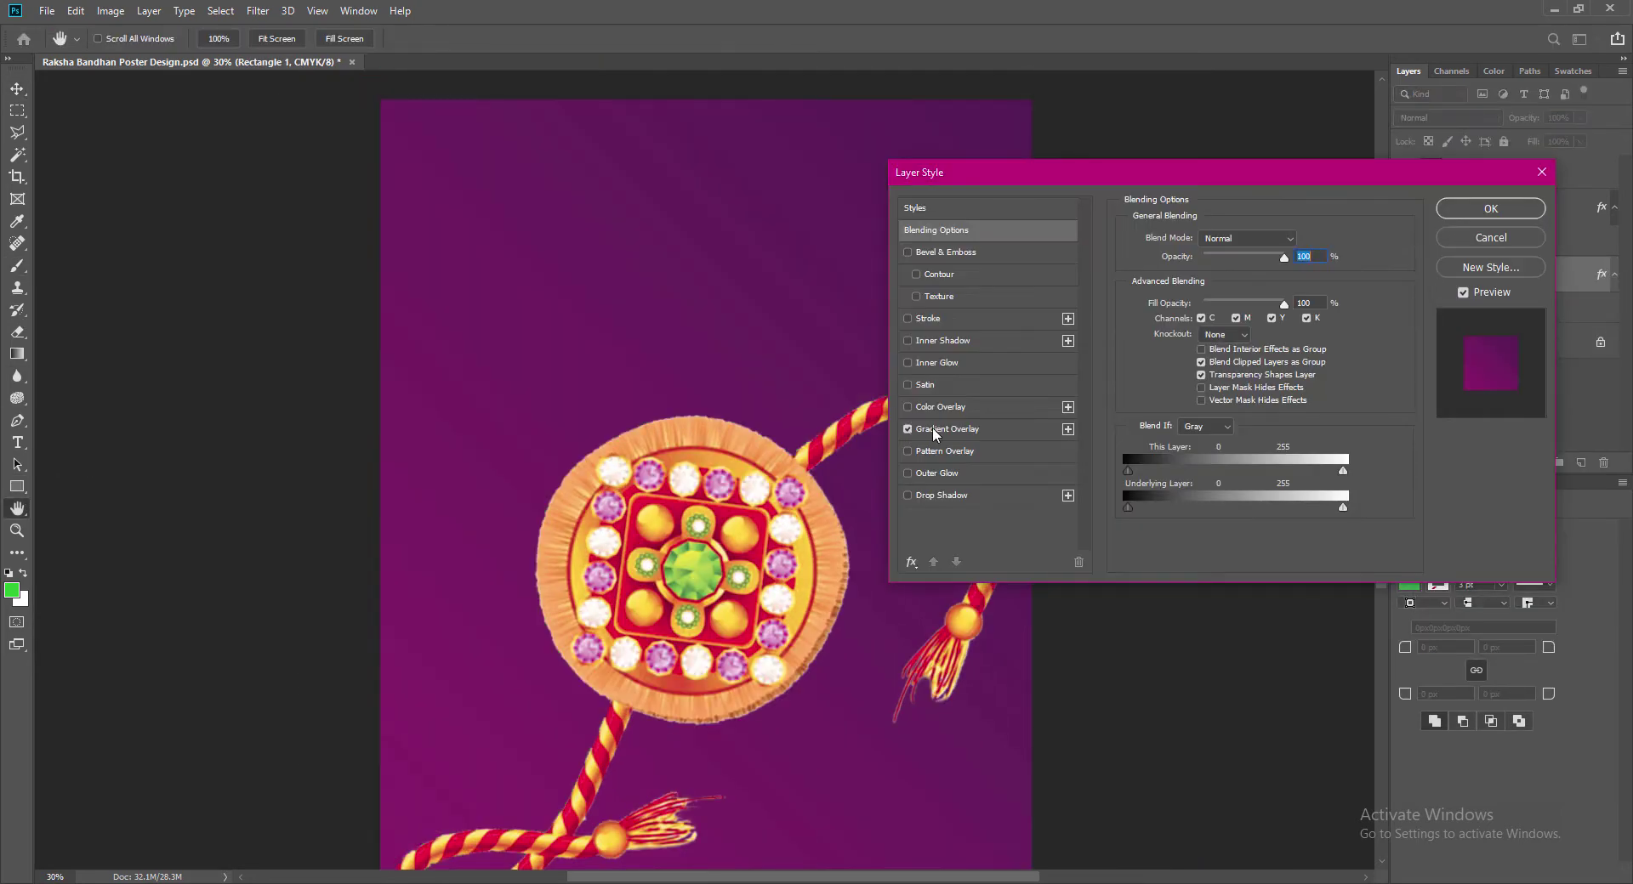
click(1299, 278)
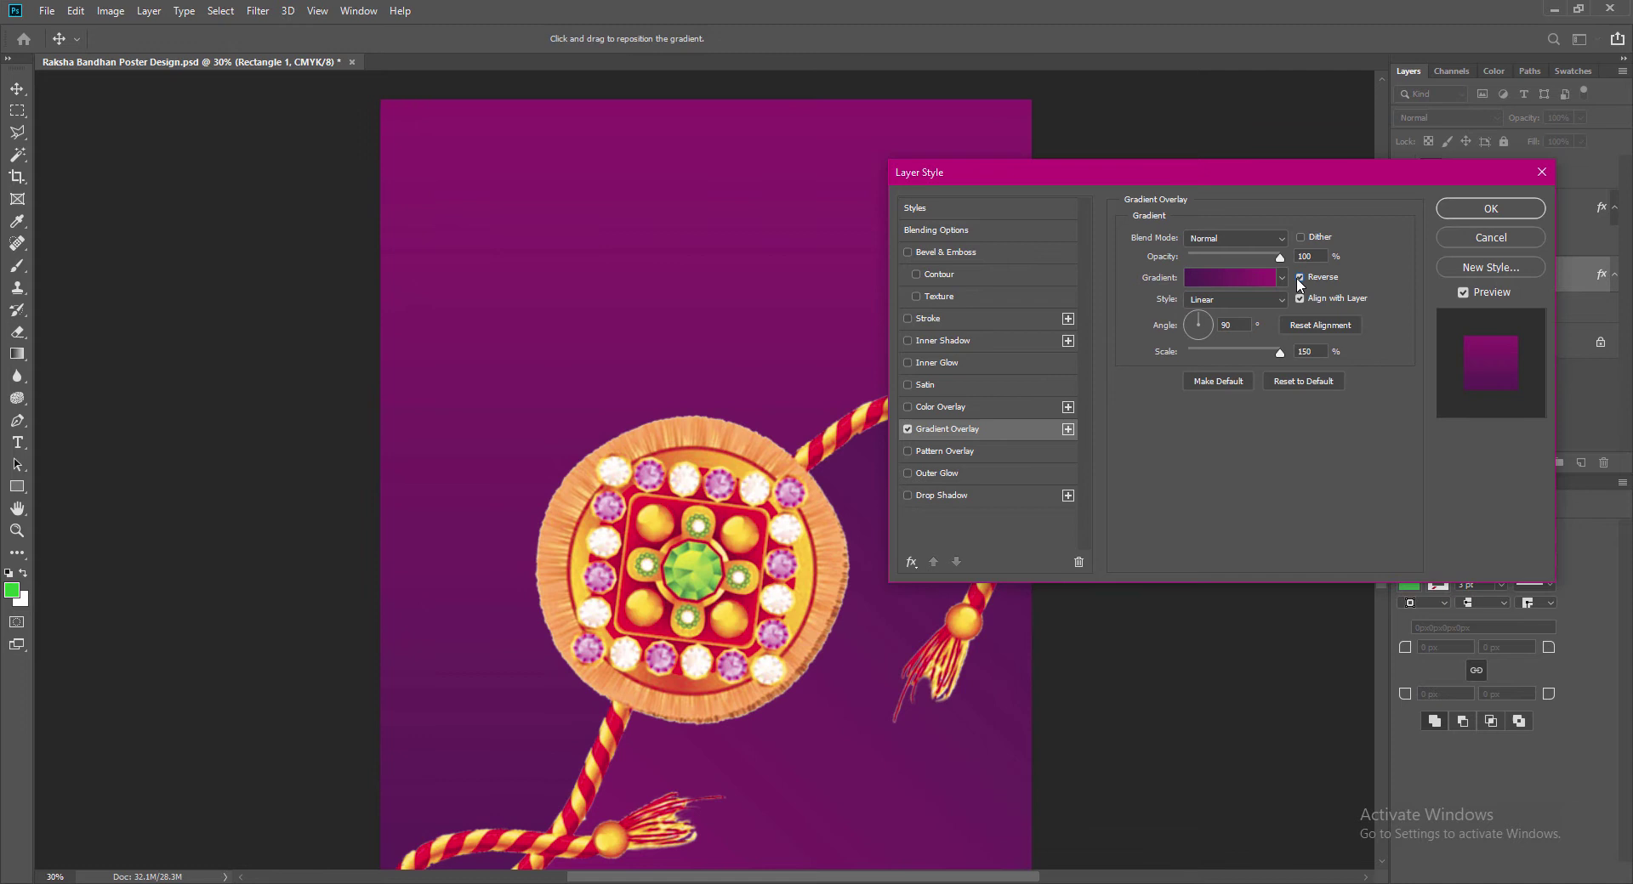
click(1233, 278)
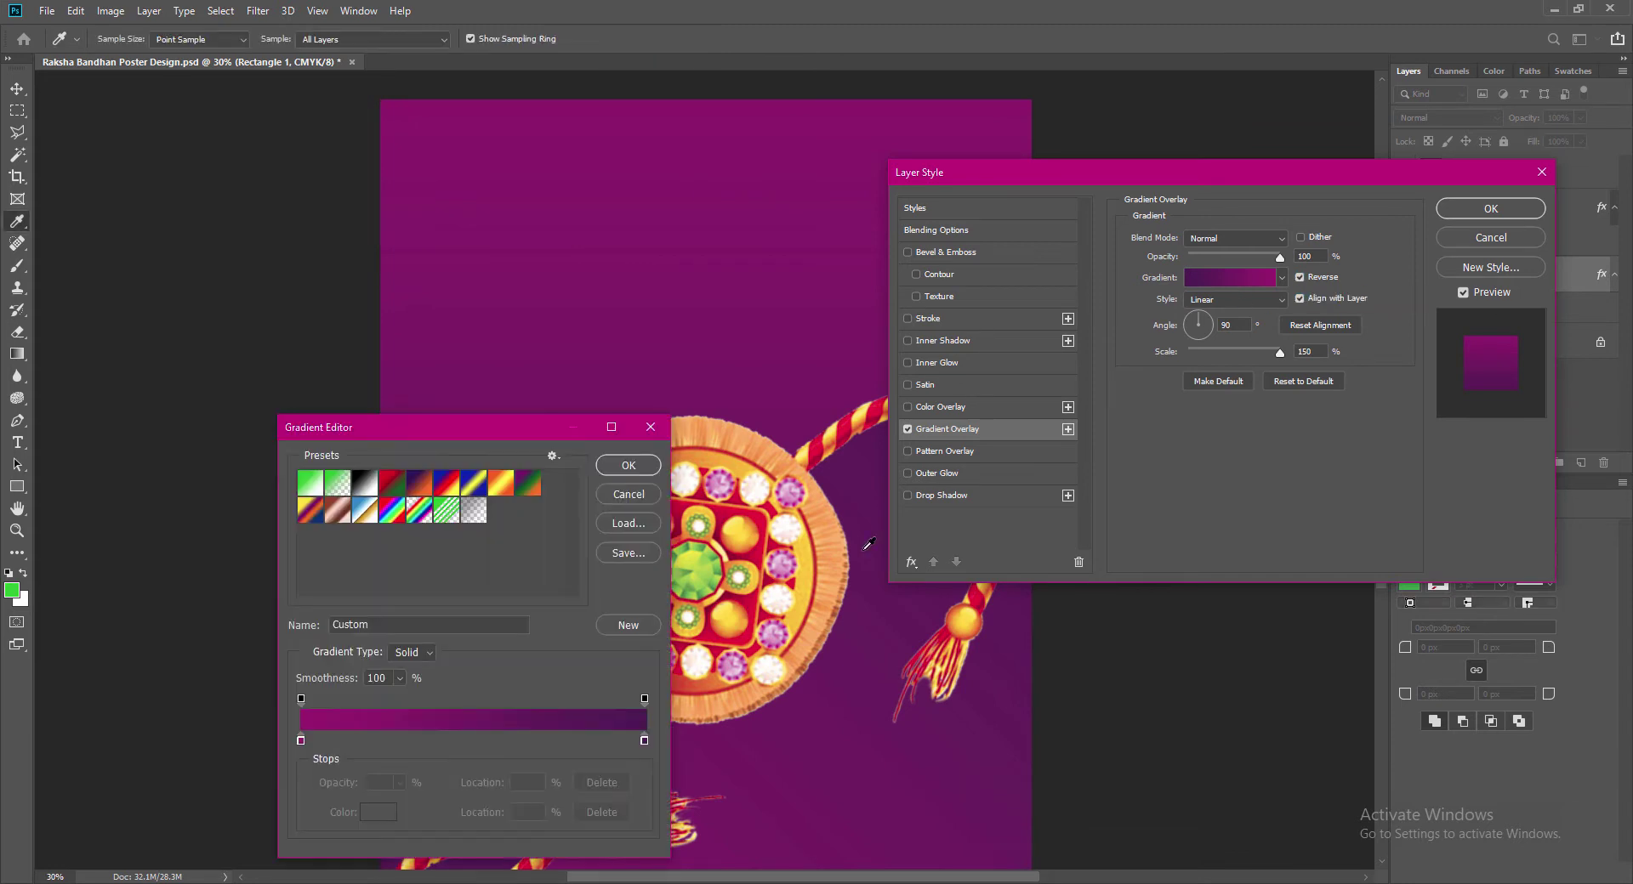
double_click(302, 741)
click(950, 212)
drag(918, 204, 987, 153)
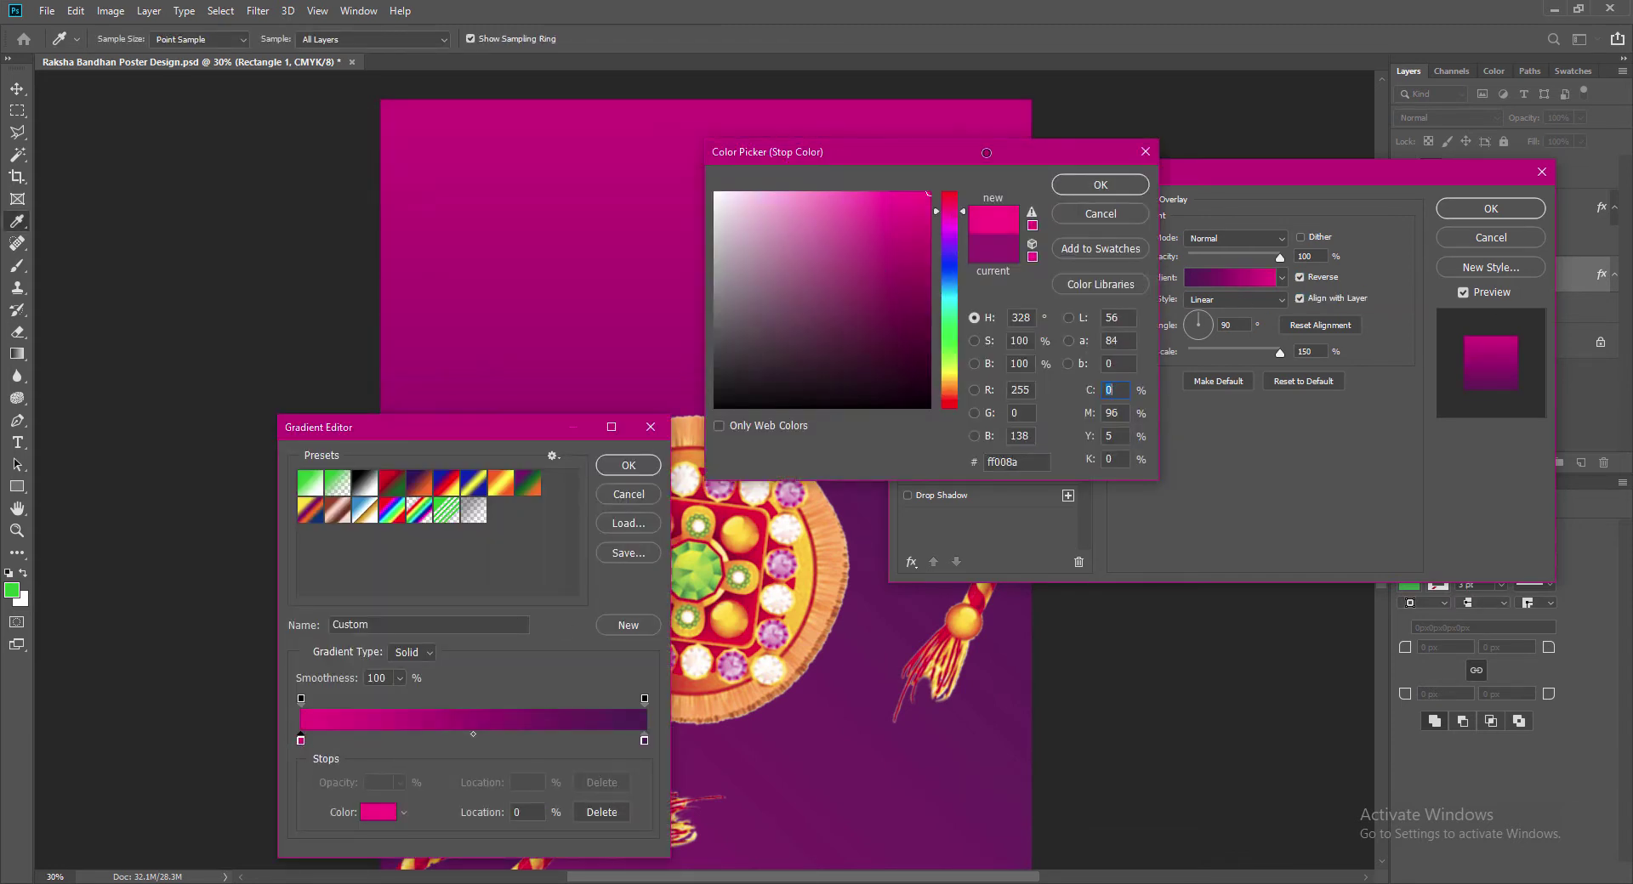
key(Return)
Step: Set the gradient's second colour stop to a very dark magenta and move the colour midpoint to 39%
double_click(644, 741)
click(951, 220)
drag(918, 305, 931, 340)
click(951, 221)
click(1107, 187)
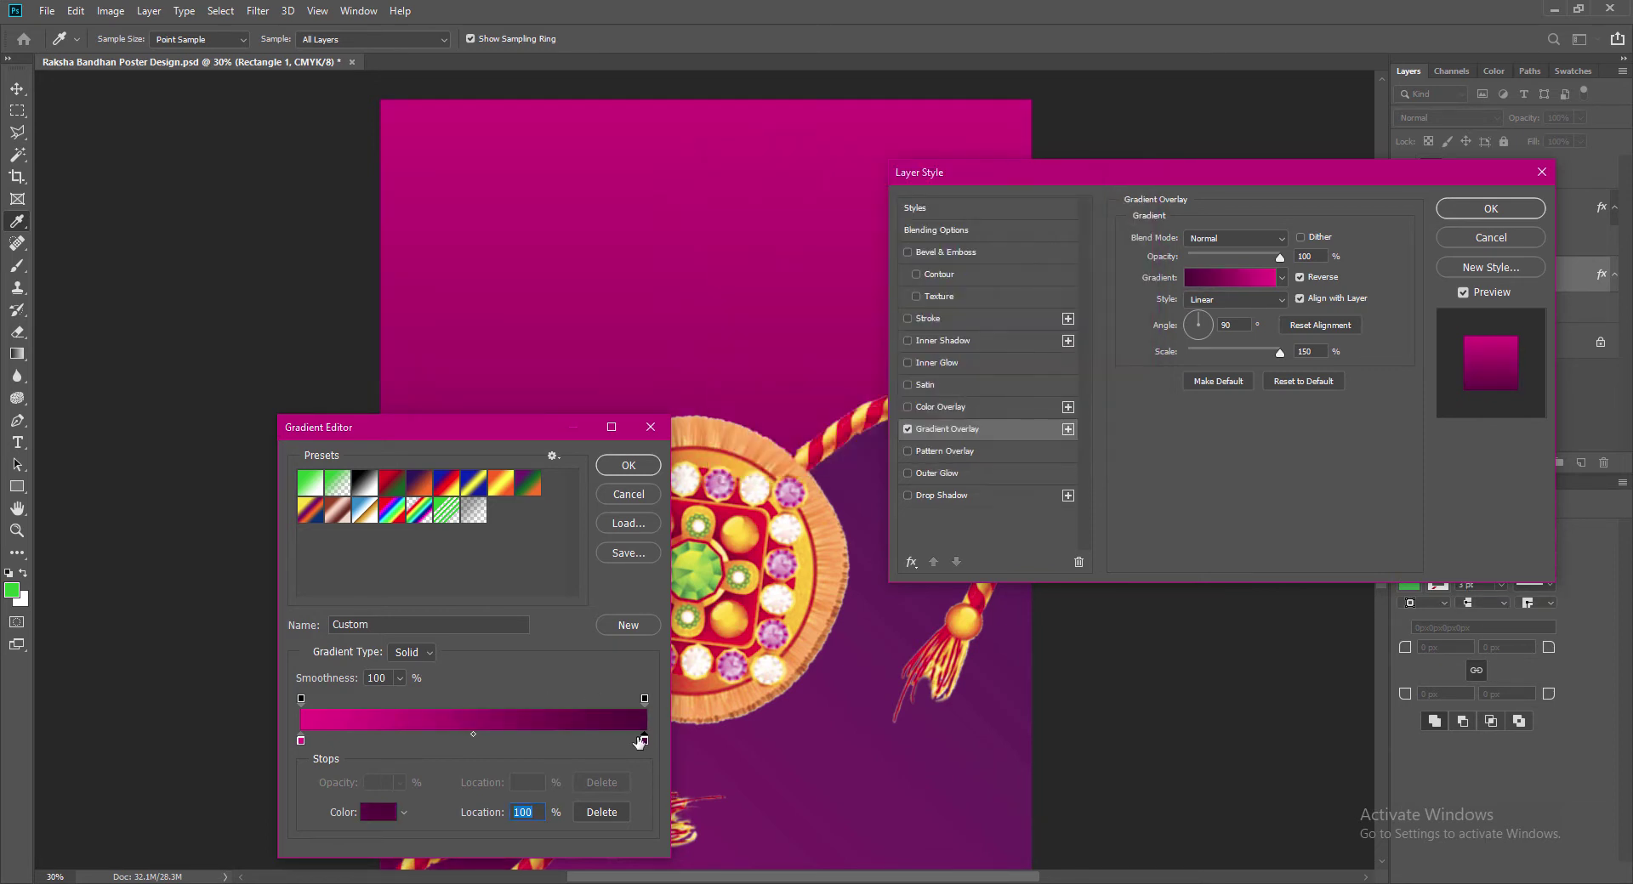
drag(475, 735, 436, 735)
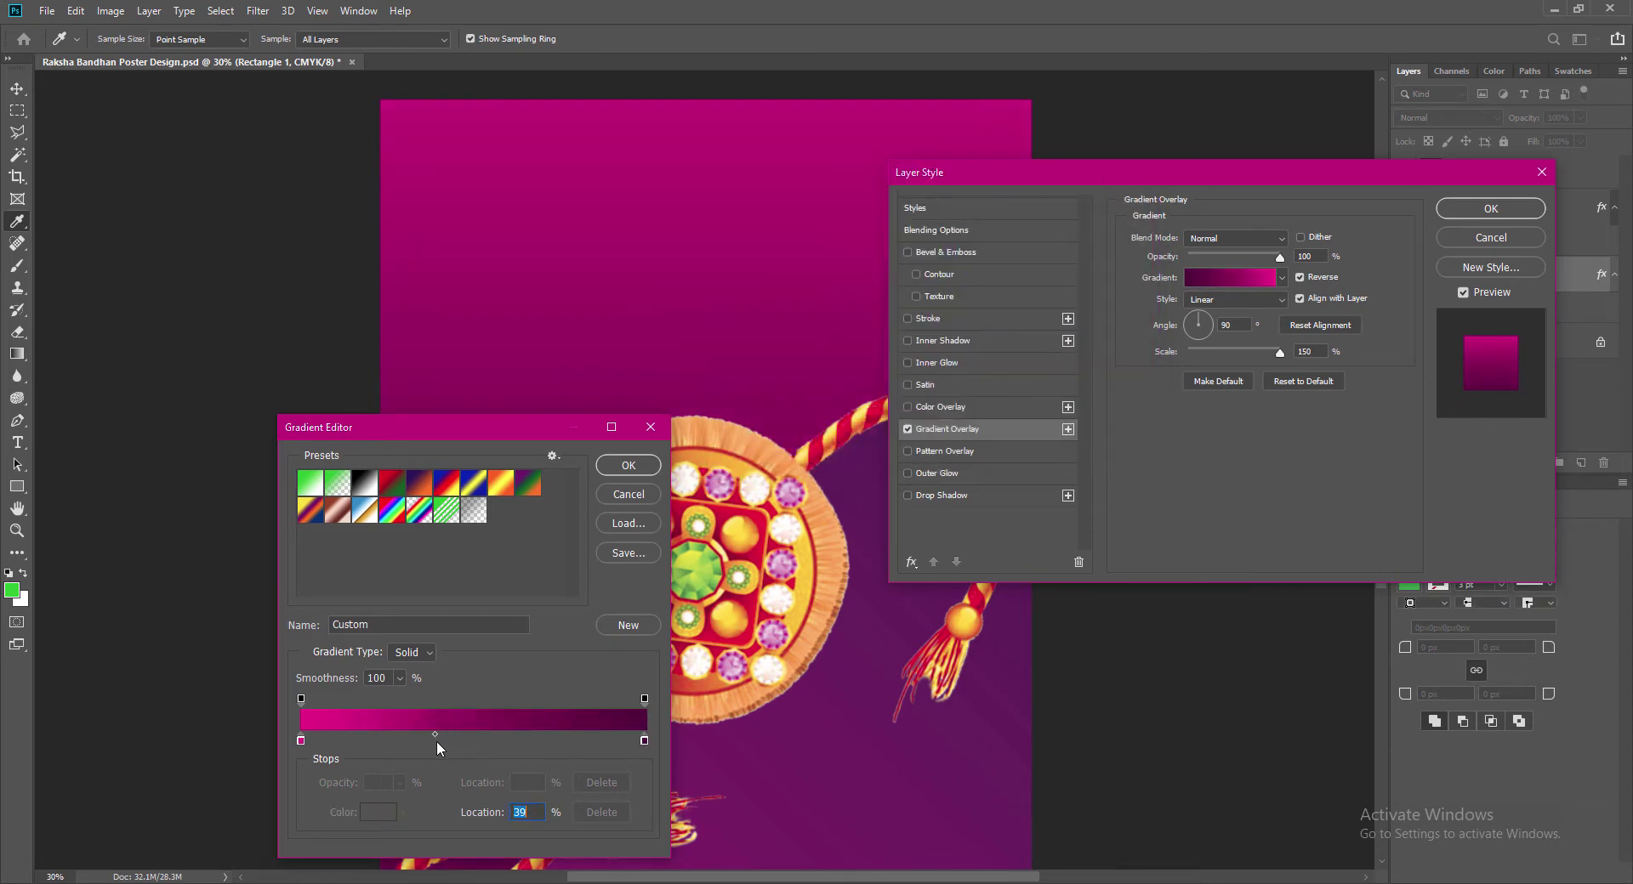
click(630, 465)
Step: Turn Reverse off for the rectangle's Gradient Overlay and set its angle to 45°
click(1301, 279)
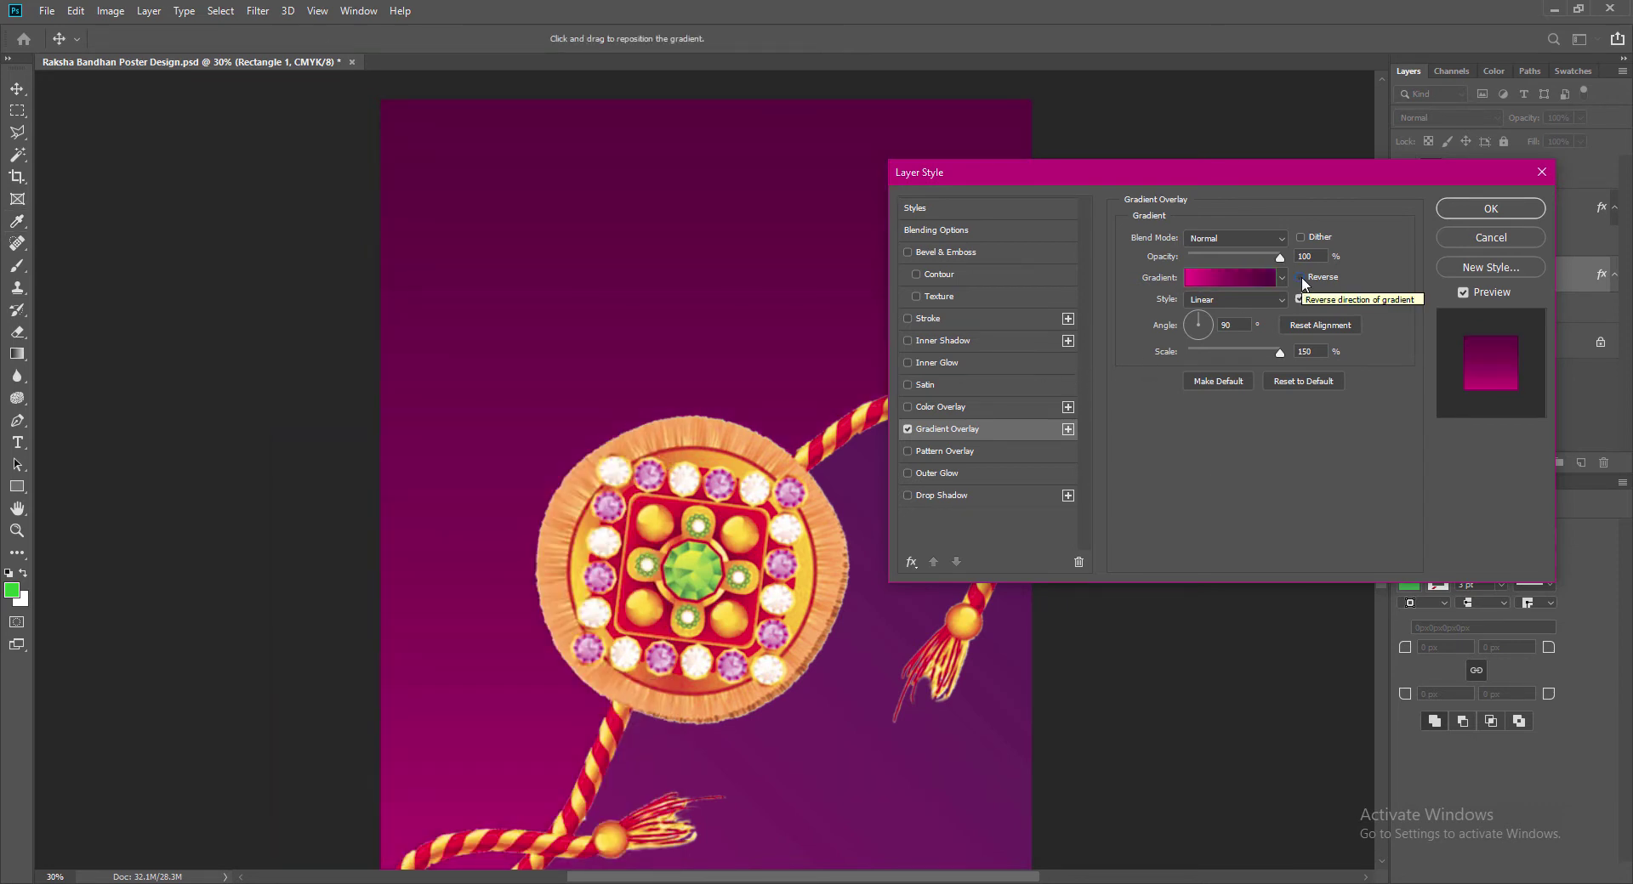
drag(1232, 327, 1175, 326)
text(45)
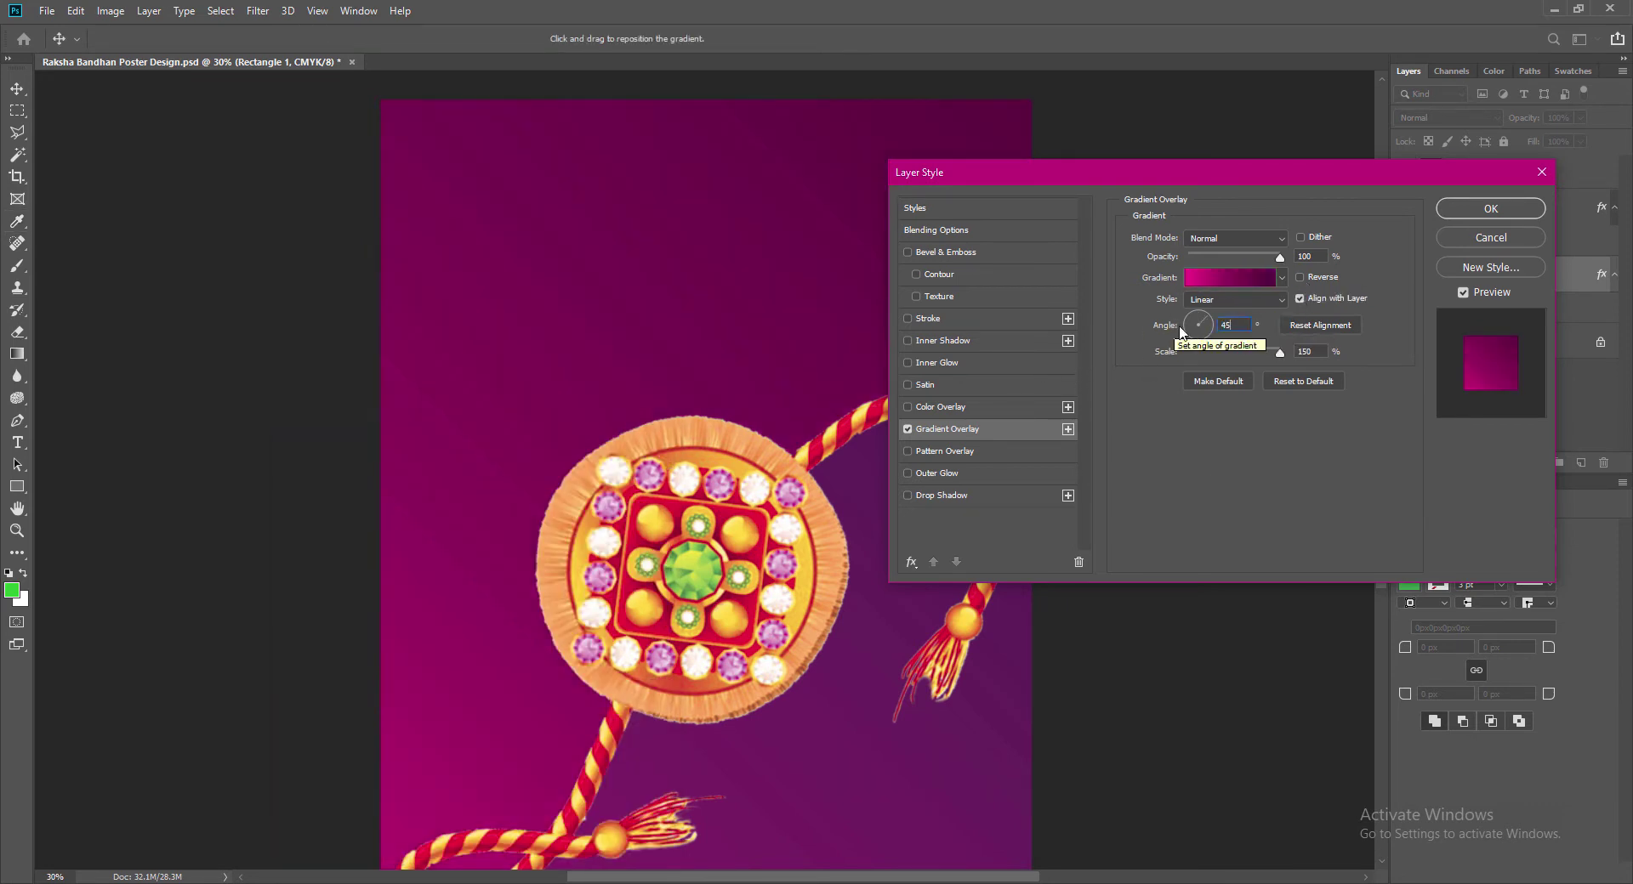
Step: Try the rectangle's gradient at -45° and toggle Reverse to compare the directions
text(-)
click(1300, 279)
click(1300, 279)
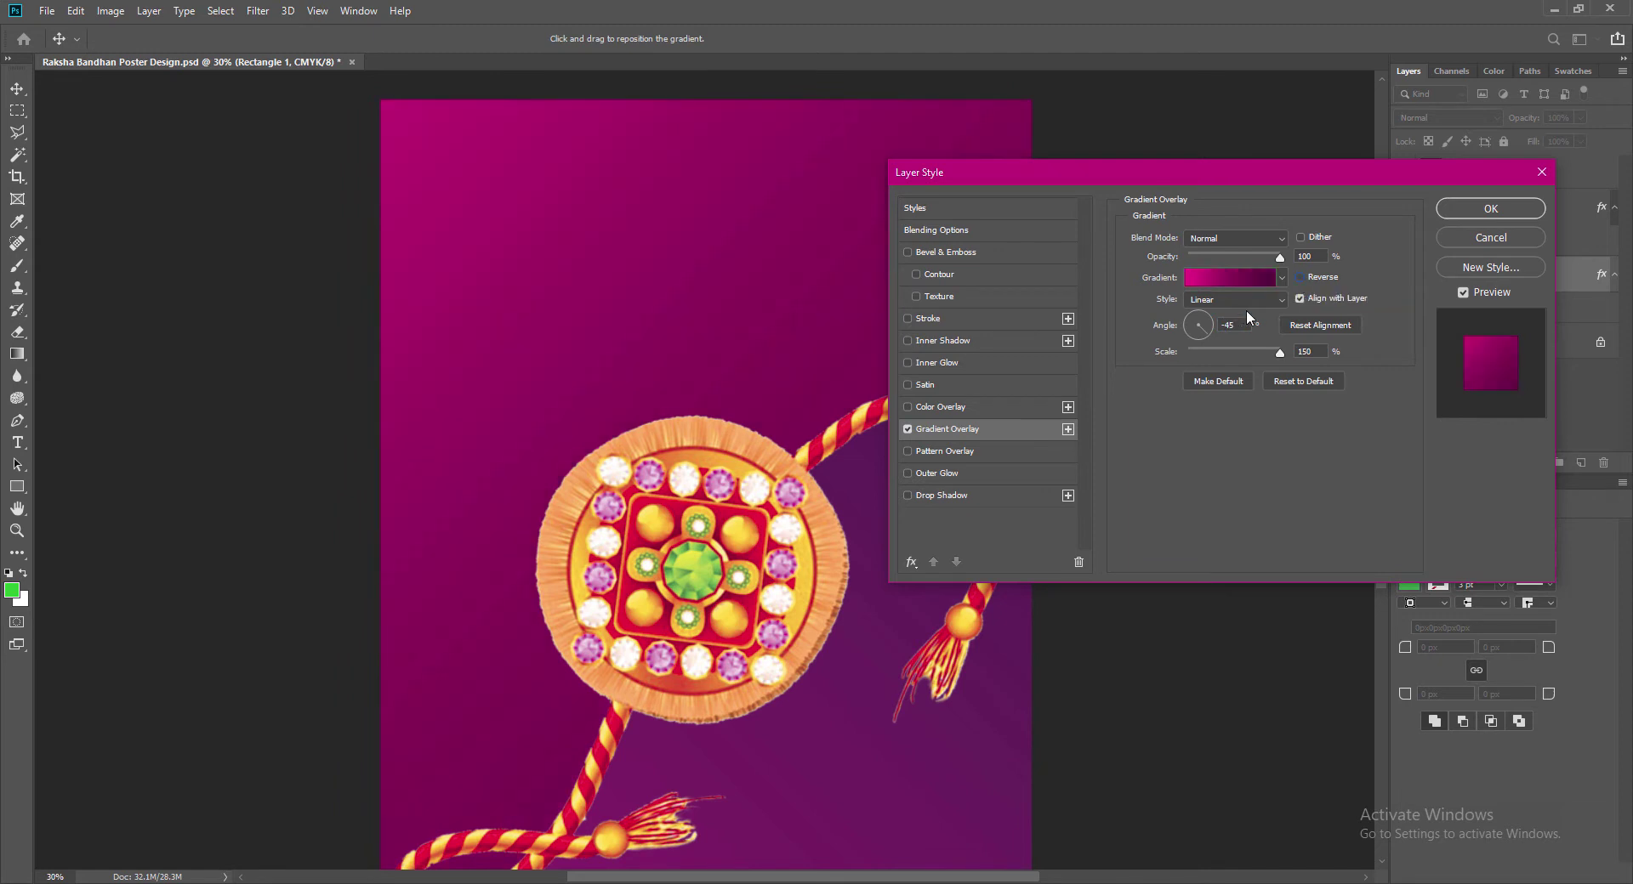
key(BackSpace)
click(1302, 279)
click(1303, 279)
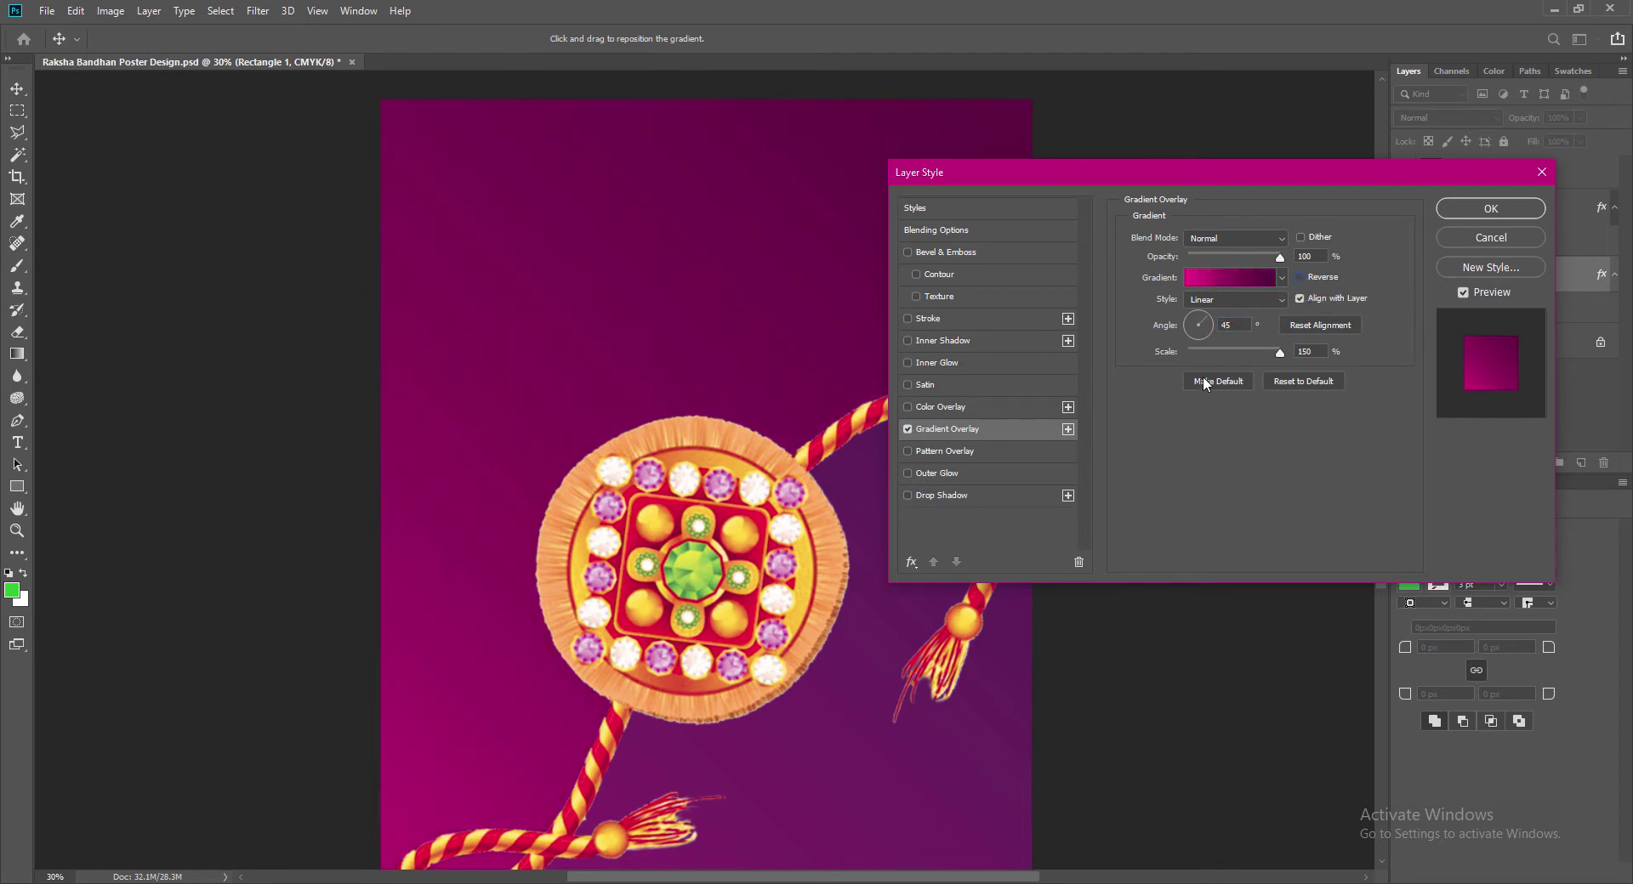
Step: Fine-tune the midpoint between the rectangle gradient's pink and dark stops and accept the gradient
click(1237, 279)
click(645, 741)
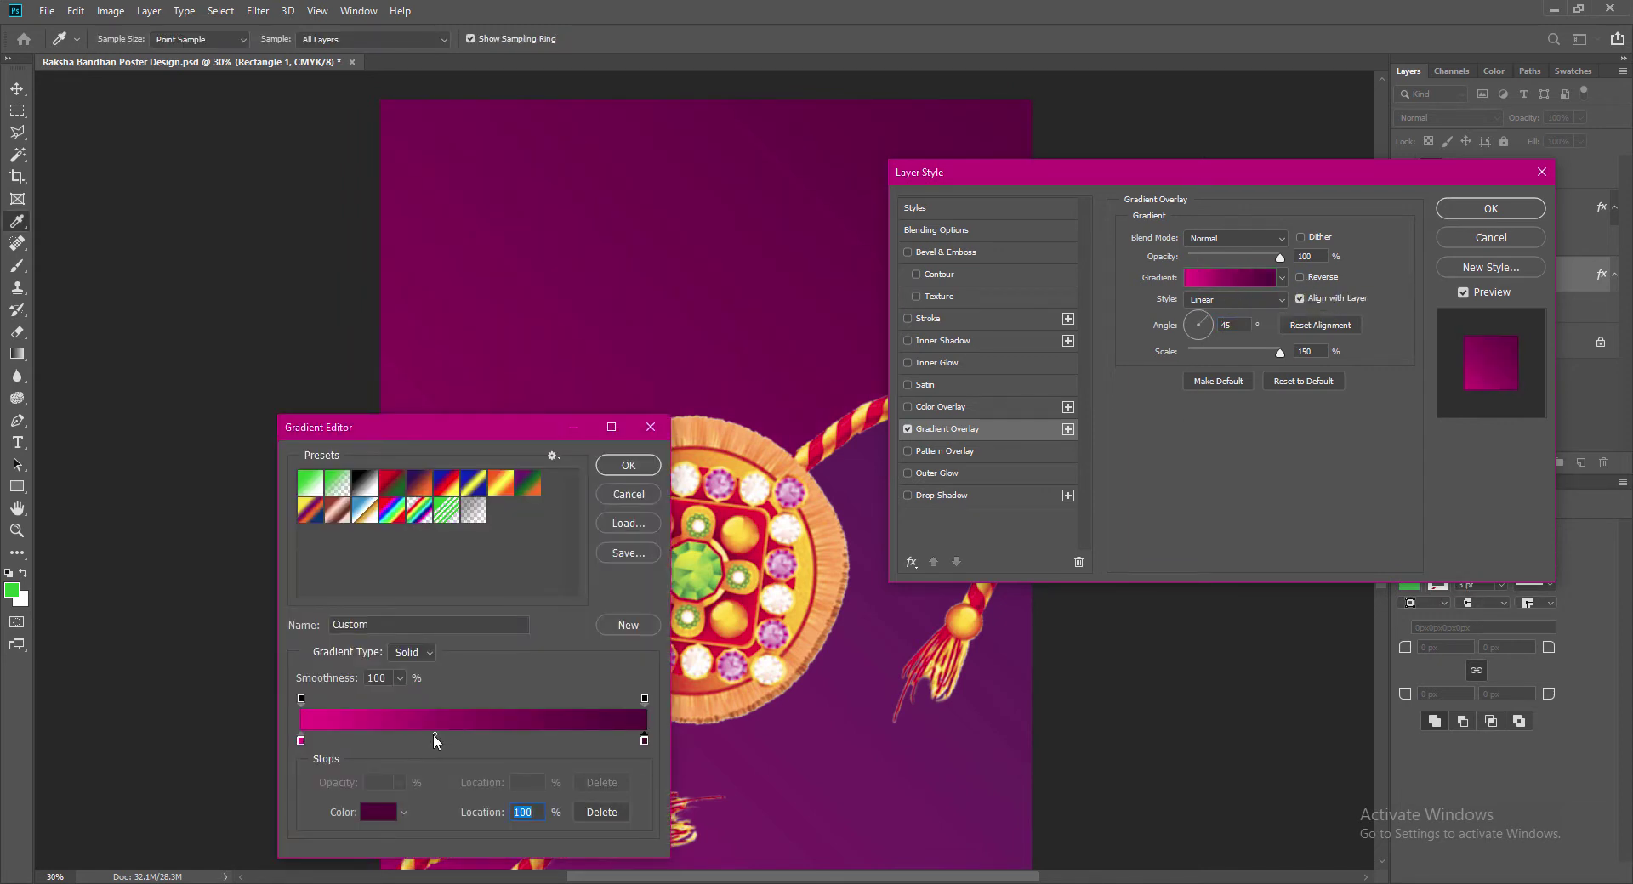
click(440, 736)
click(634, 467)
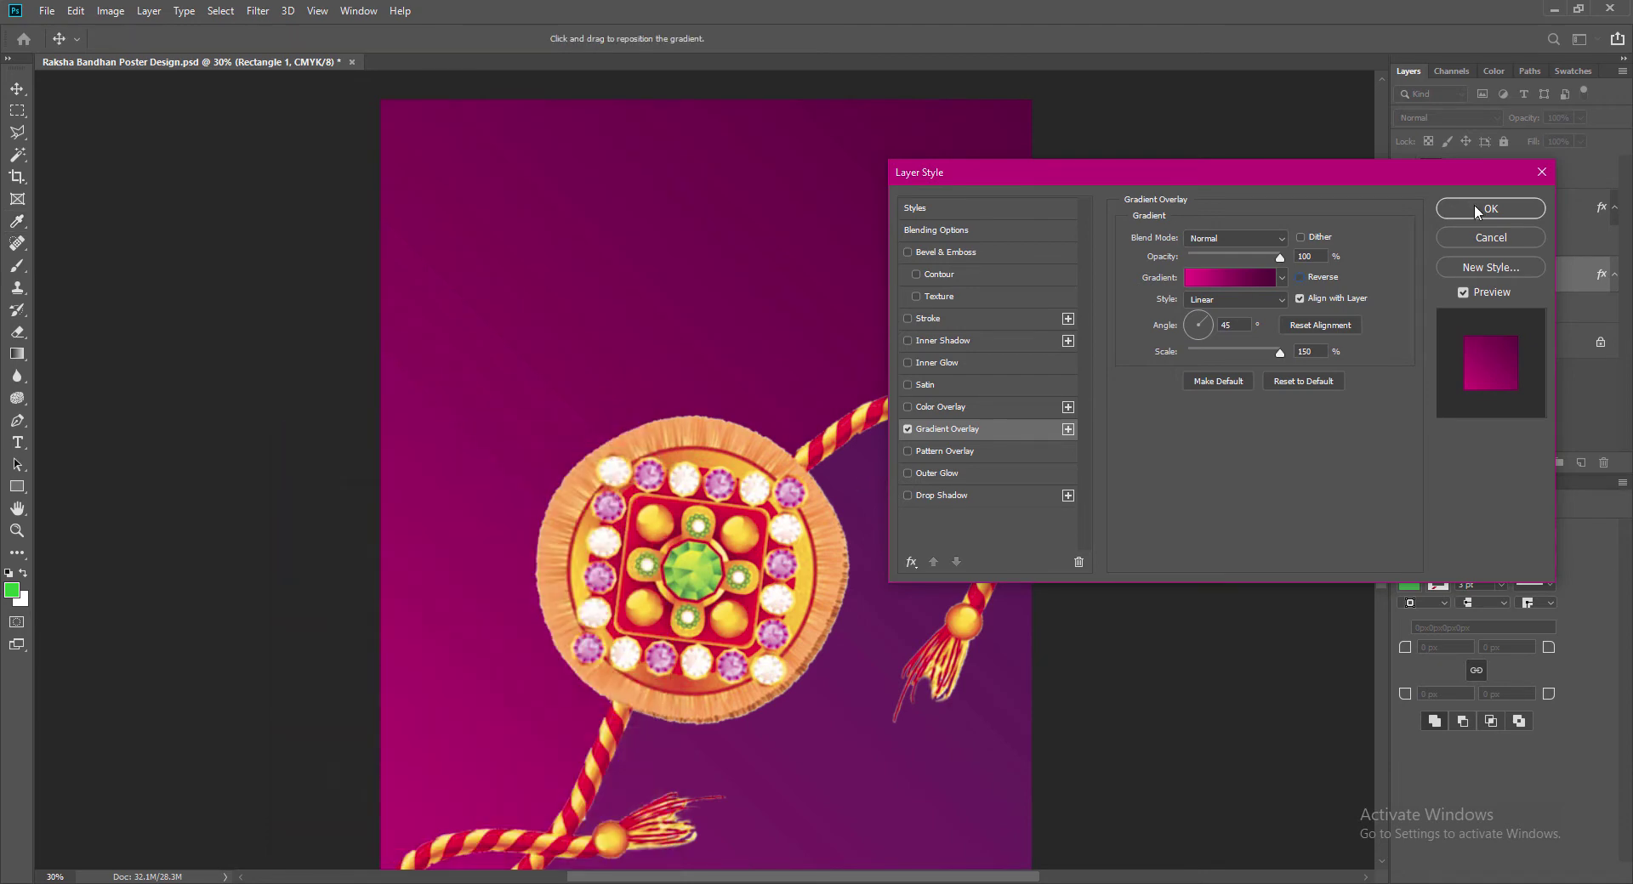
Step: Apply the background rectangle's gradient overlay and save the document
click(1474, 210)
key(ctrl+s)
scroll(1172, 604, down, 3)
scroll(1172, 604, up, 1)
Step: Add a drop shadow to the rakhi layer with distance 12 px, spread 9% and size 33 px
click(770, 568)
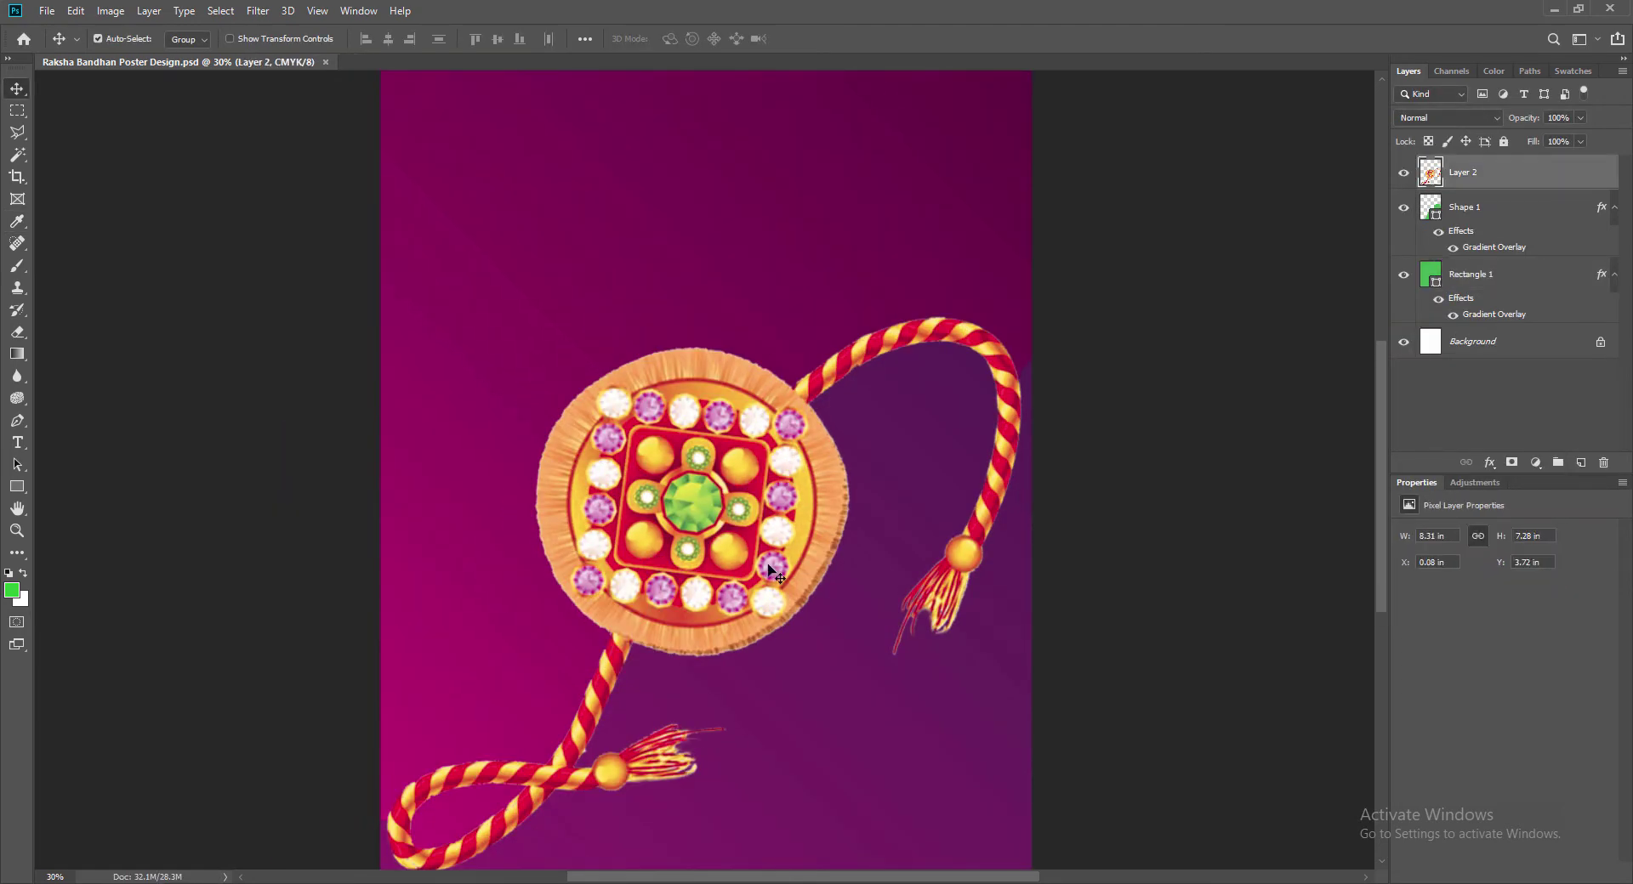
click(1482, 208)
click(1481, 174)
double_click(1432, 175)
click(907, 496)
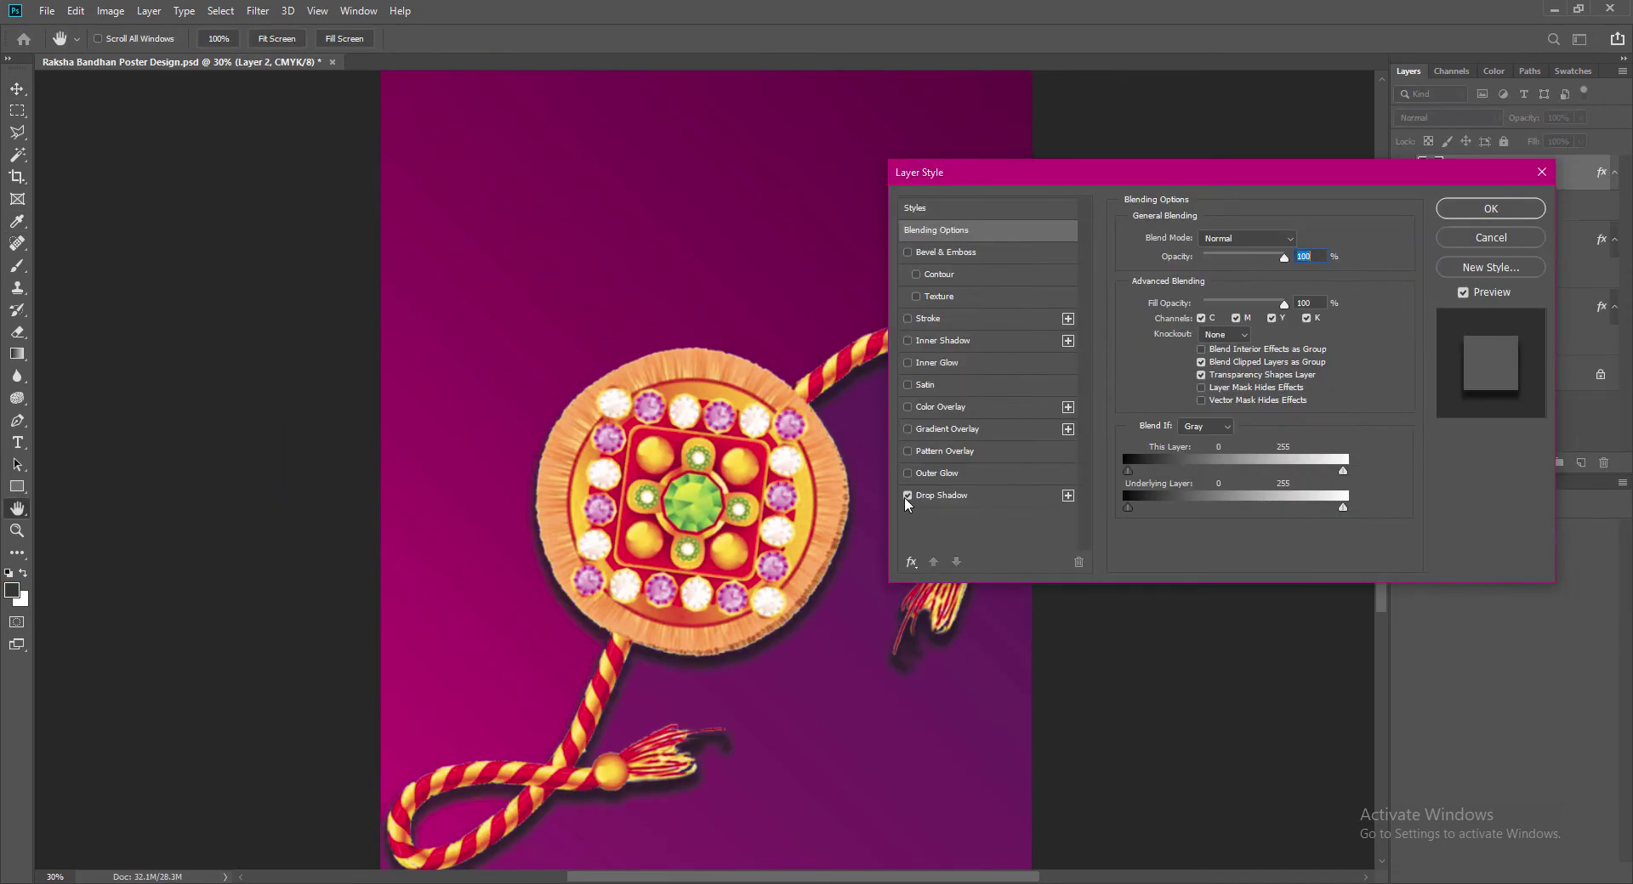
click(942, 496)
drag(1215, 317, 1201, 356)
text(33)
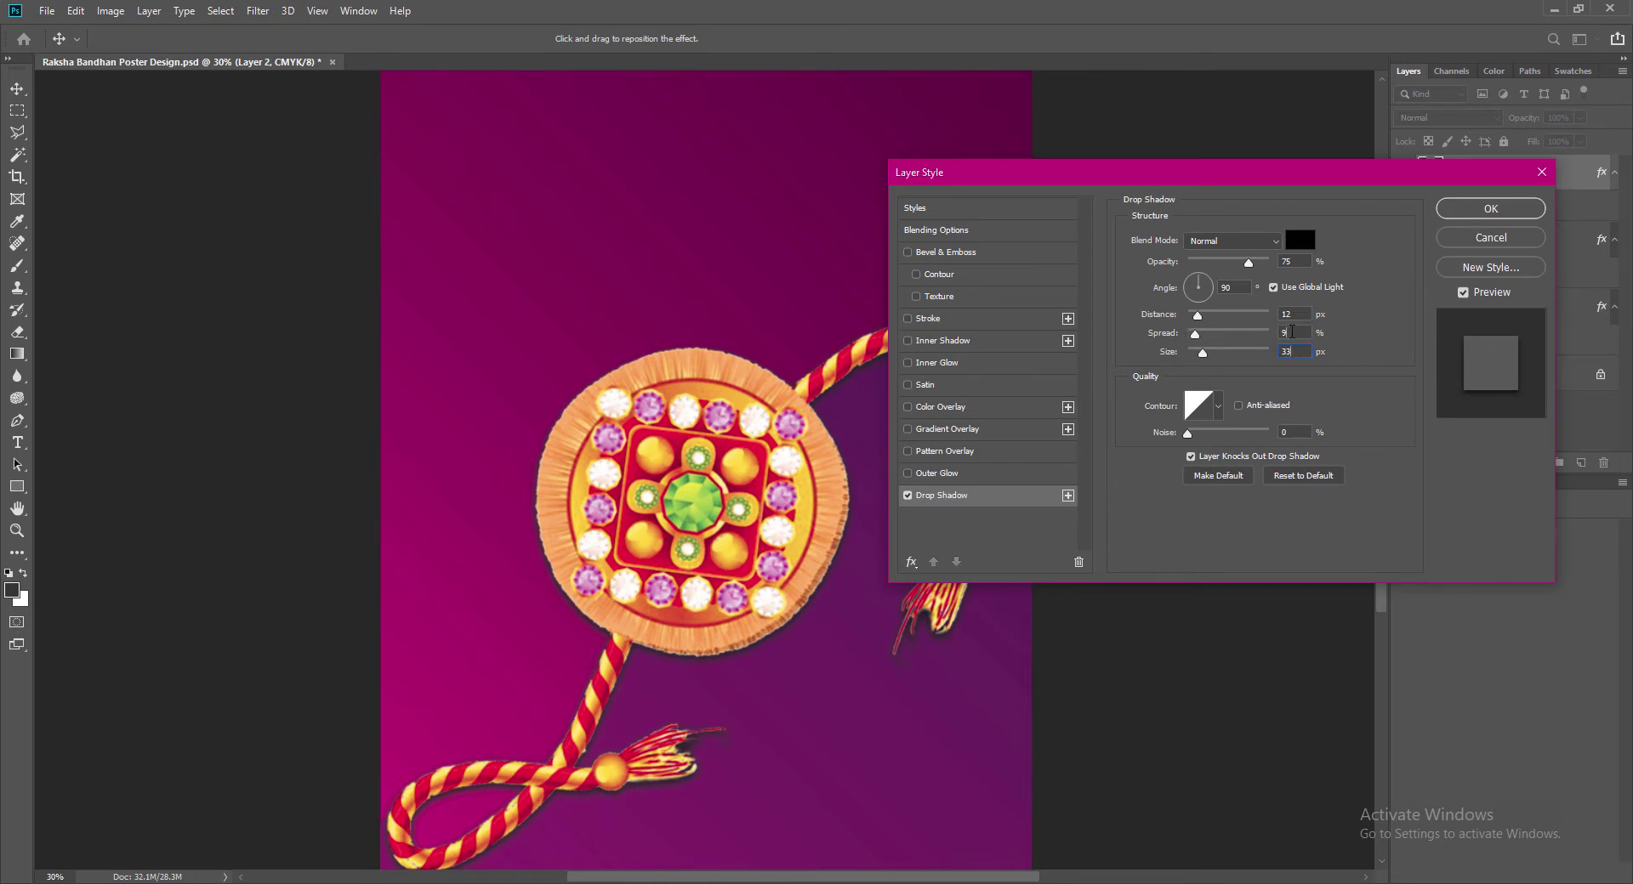
Step: Reduce the rakhi drop shadow's spread and size and accept the layer style
text(6)
drag(1291, 333, 1234, 352)
text(221522)
key(Return)
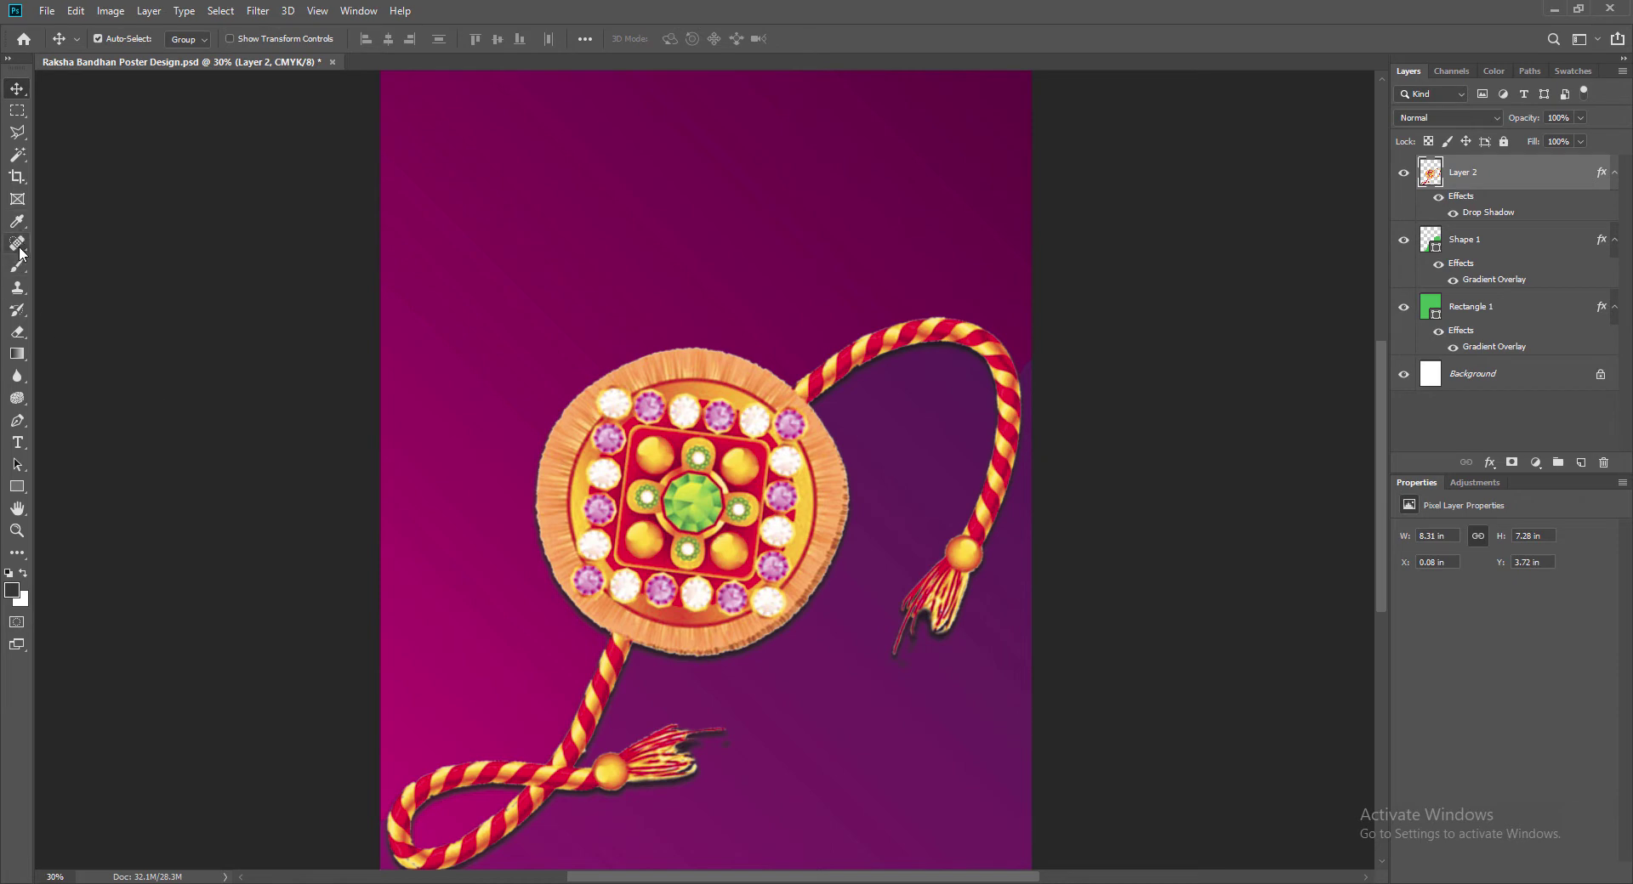
key(e)
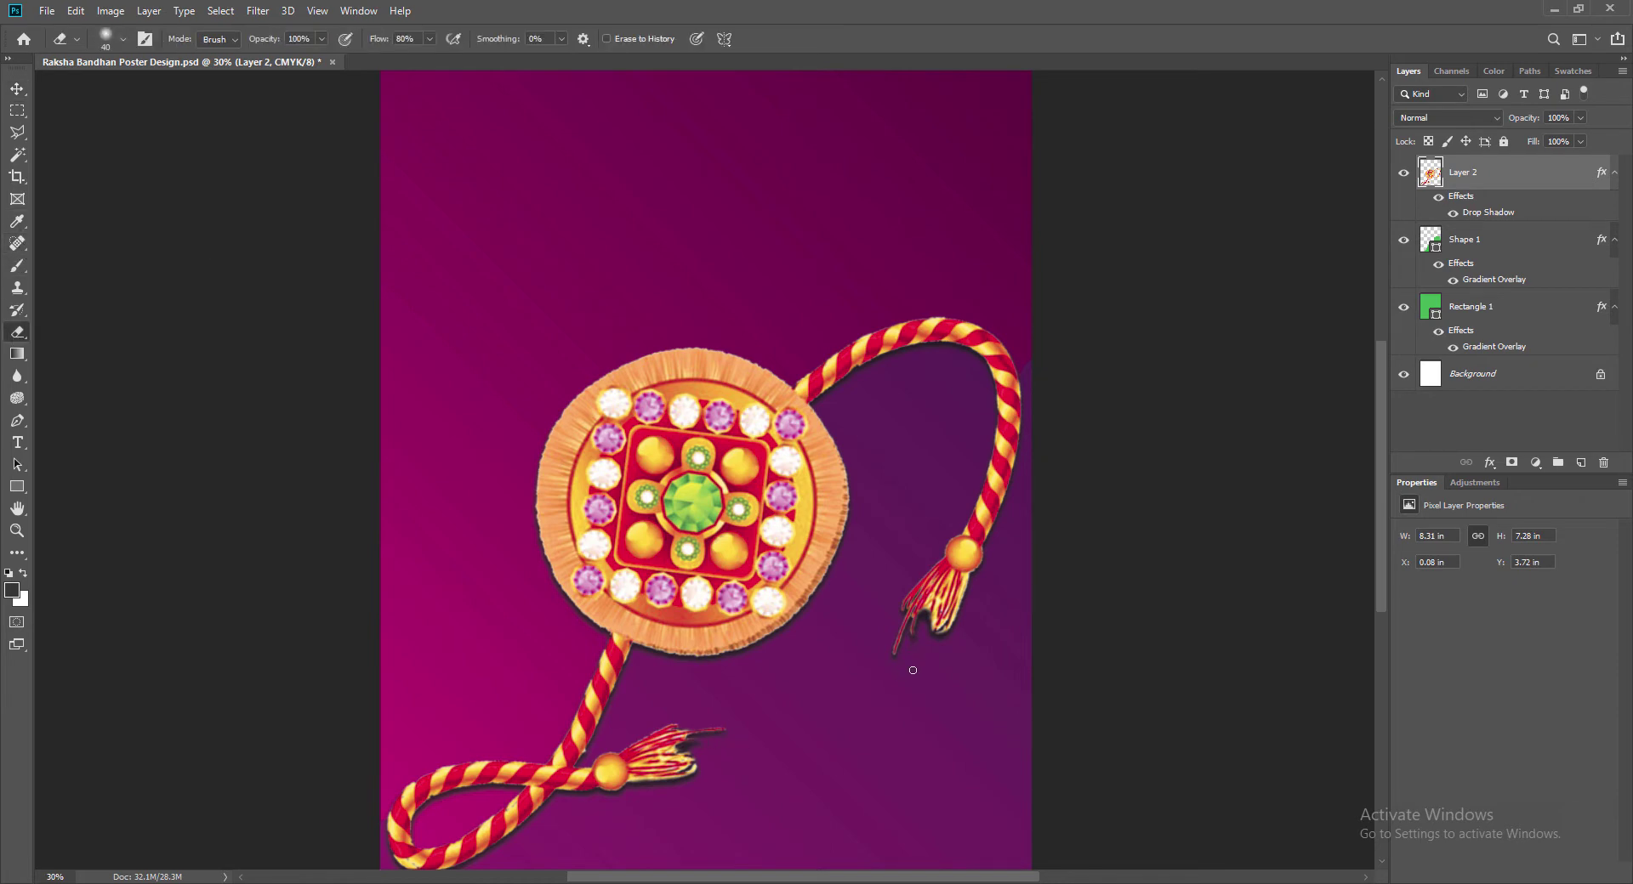
click(12, 89)
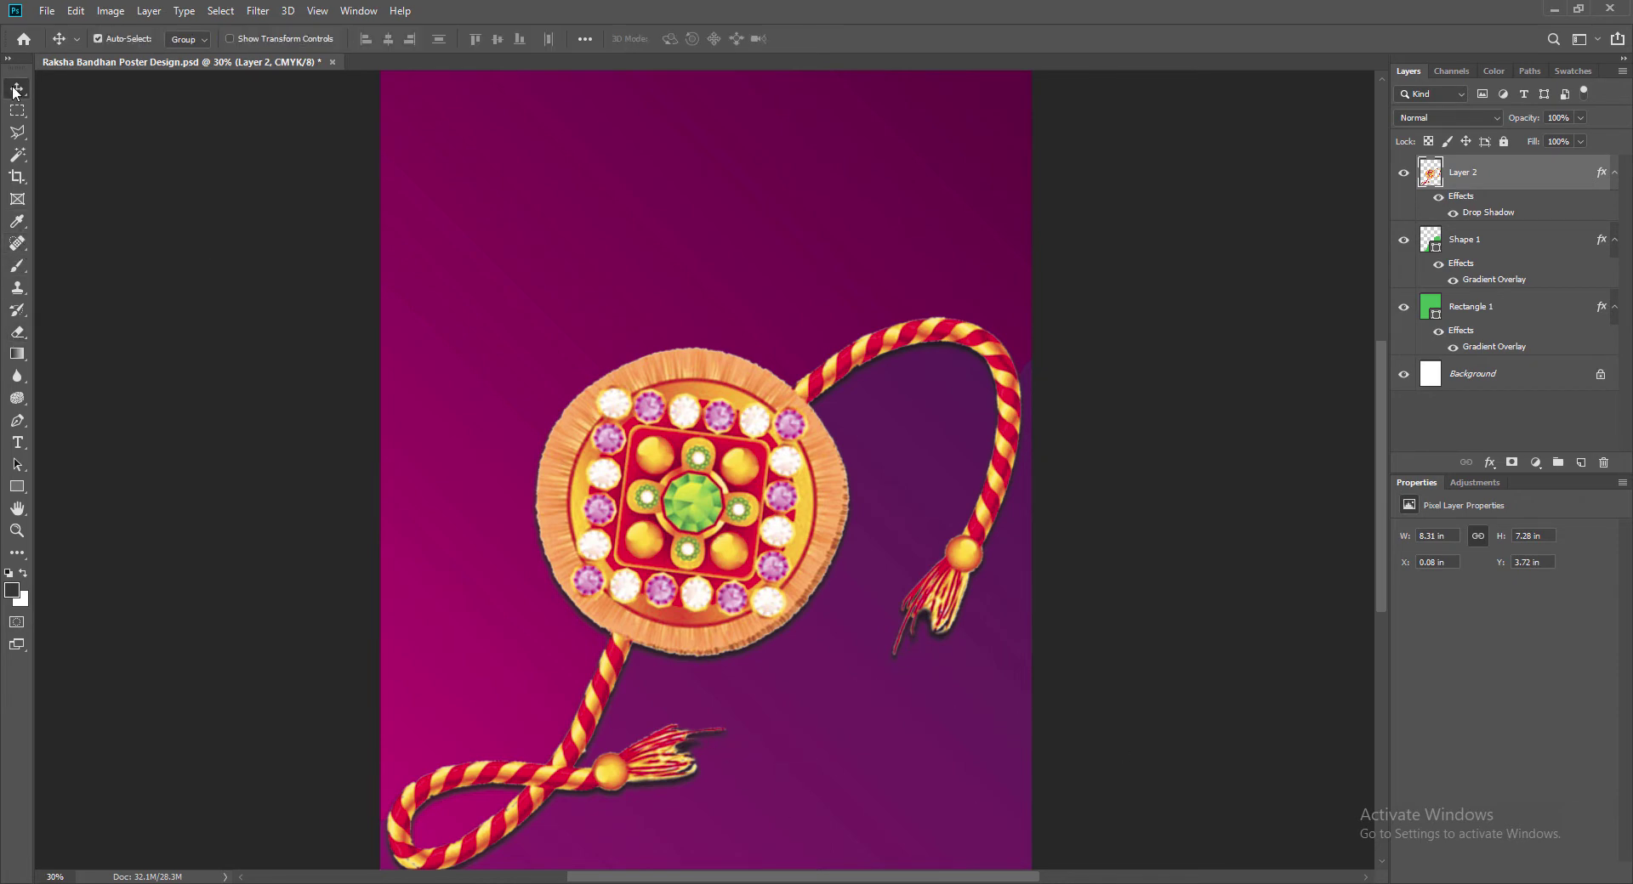
Step: Set the rakhi's drop shadow to distance 18 px, spread 9% and size 15 px
double_click(1433, 180)
click(943, 495)
text(15)
drag(1294, 351, 1339, 325)
text(21)
text(18)
text(9)
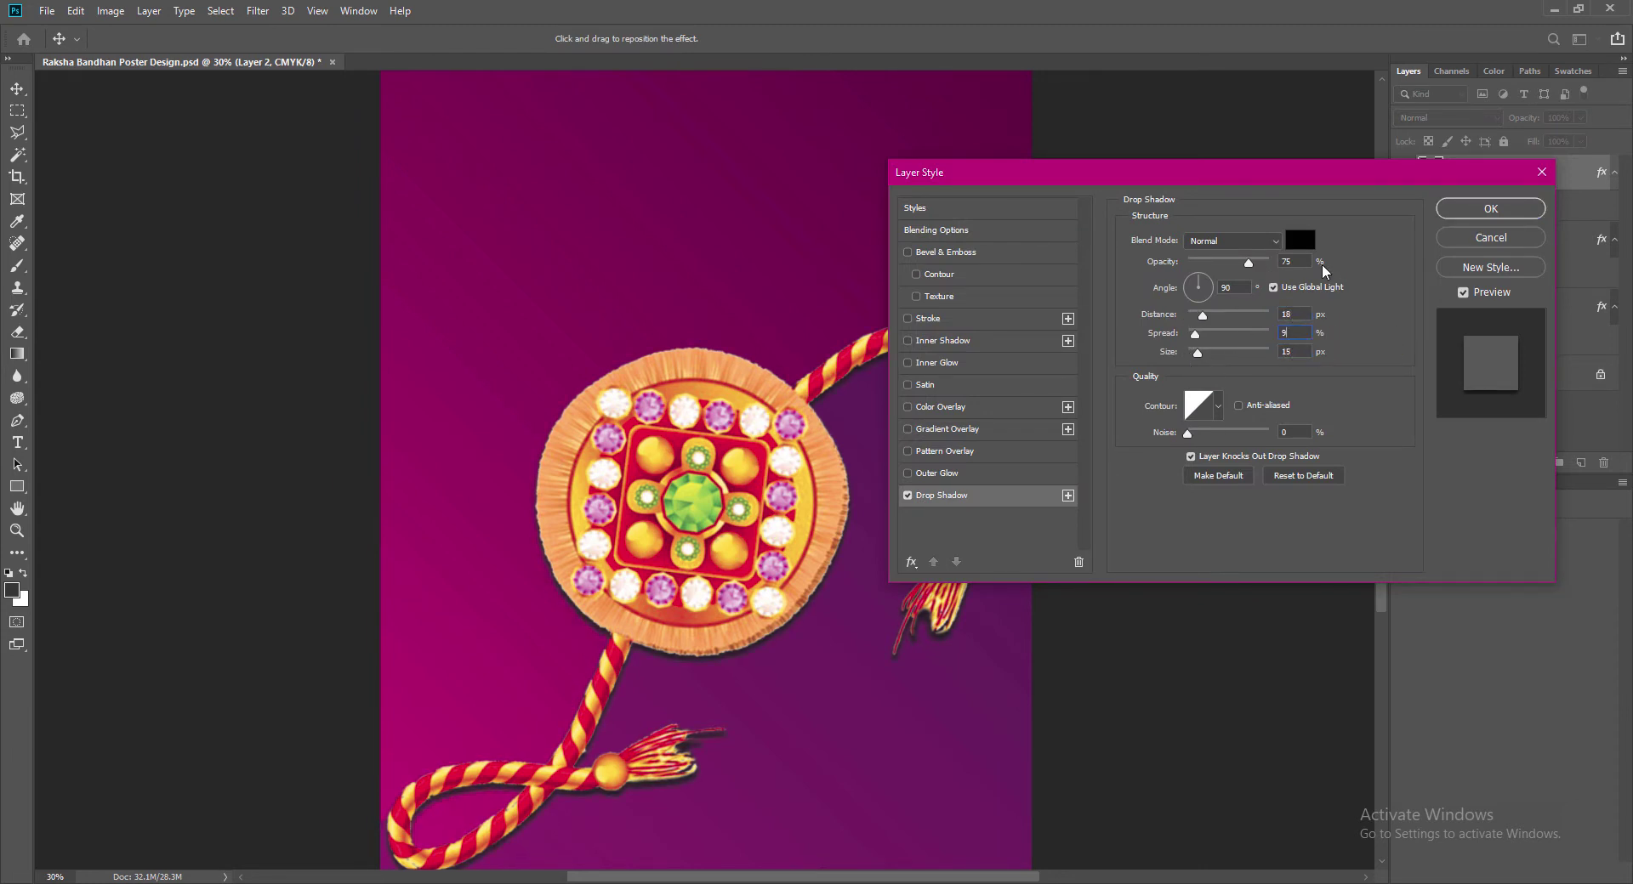
Step: Add an outer glow to the rakhi in an orange sampled from its artwork
click(907, 473)
click(937, 472)
click(1166, 296)
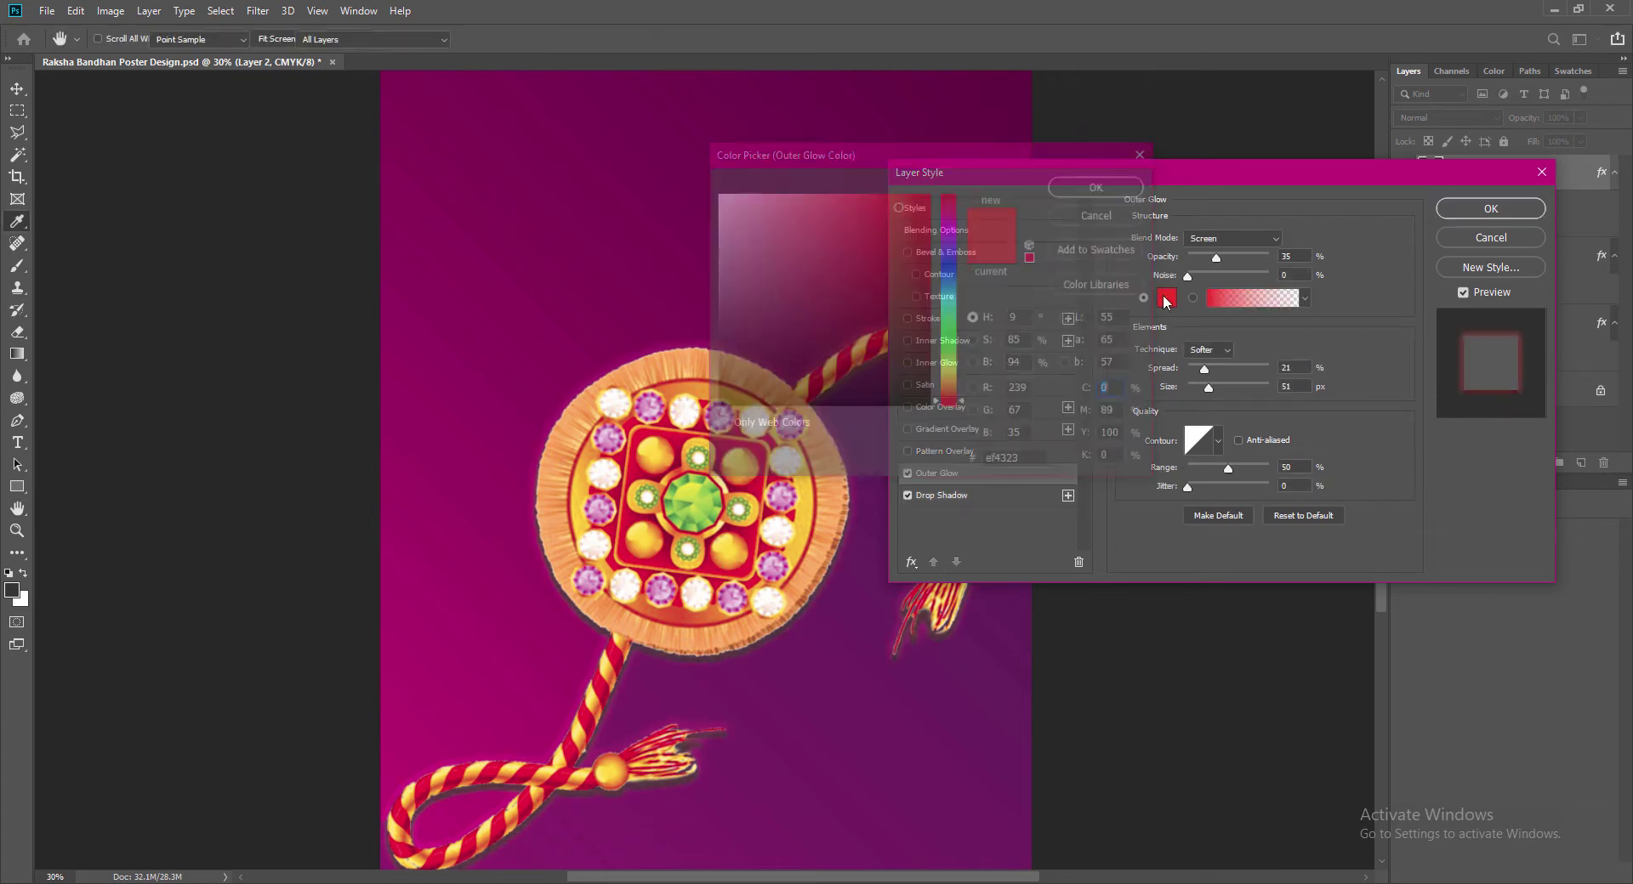
click(615, 776)
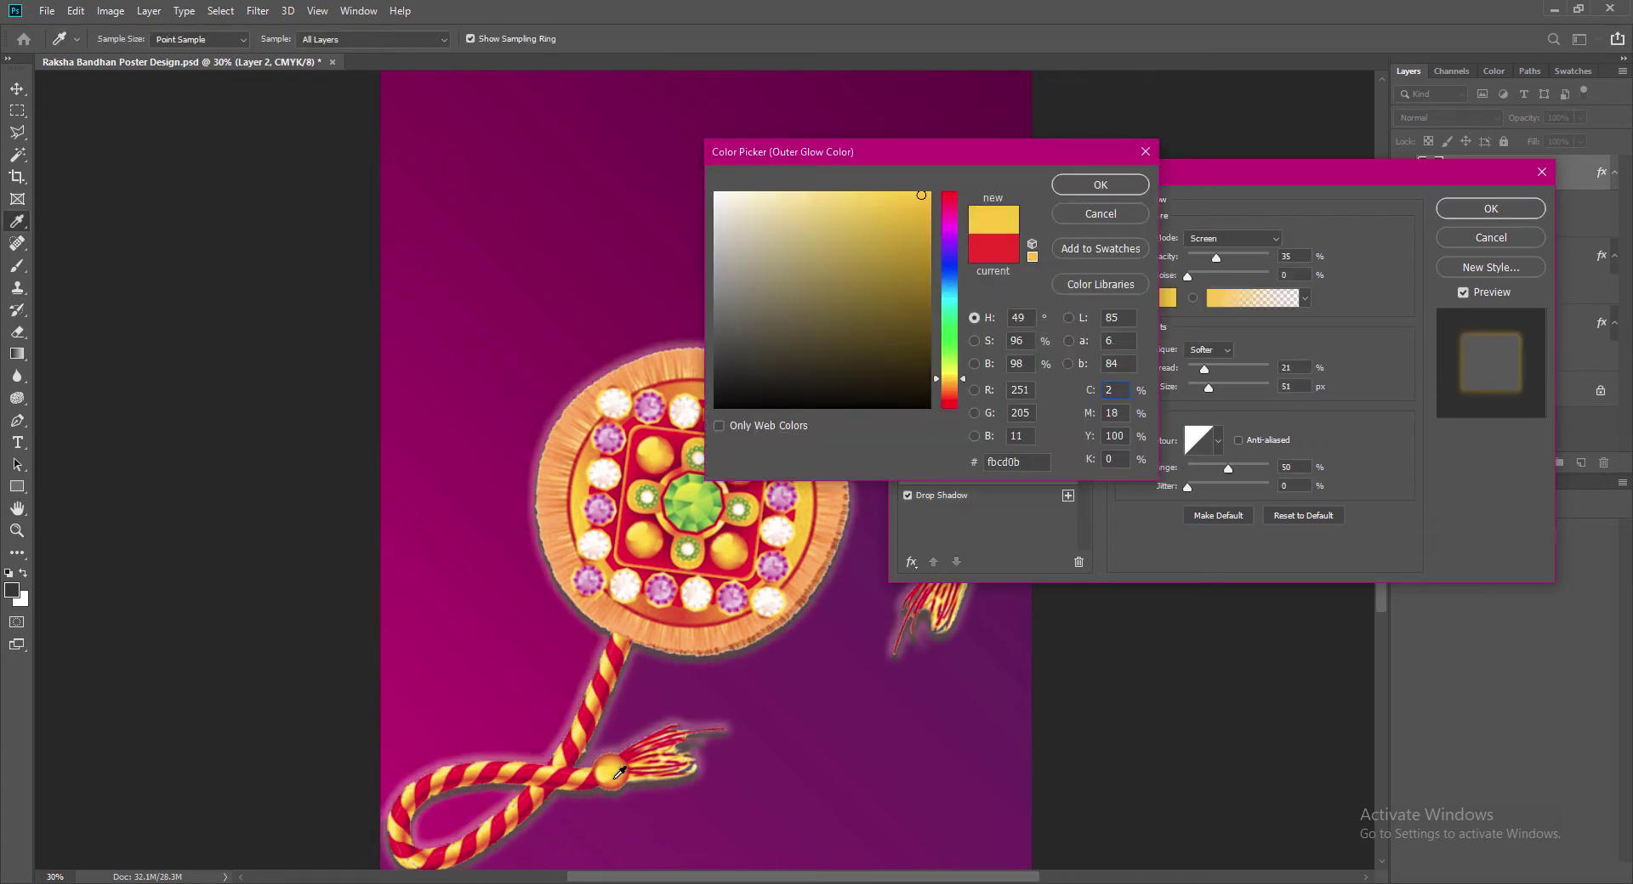
click(638, 552)
click(1099, 185)
Step: Try the rakhi's outer glow with a spread of 9% and a size of 75 px
drag(1205, 370, 1221, 390)
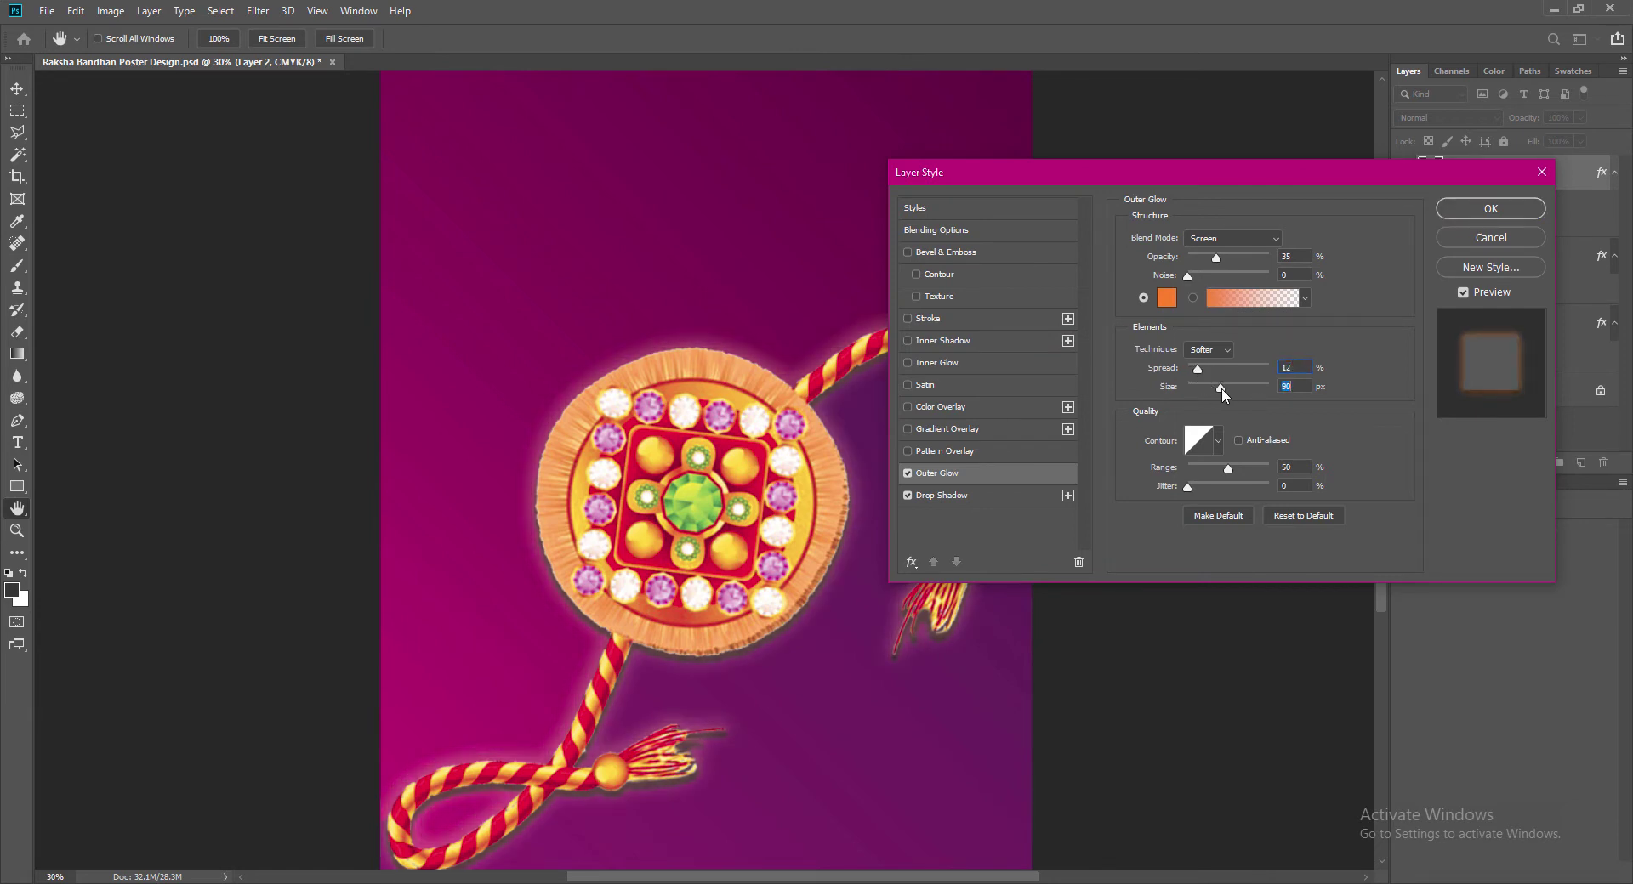
text(75)
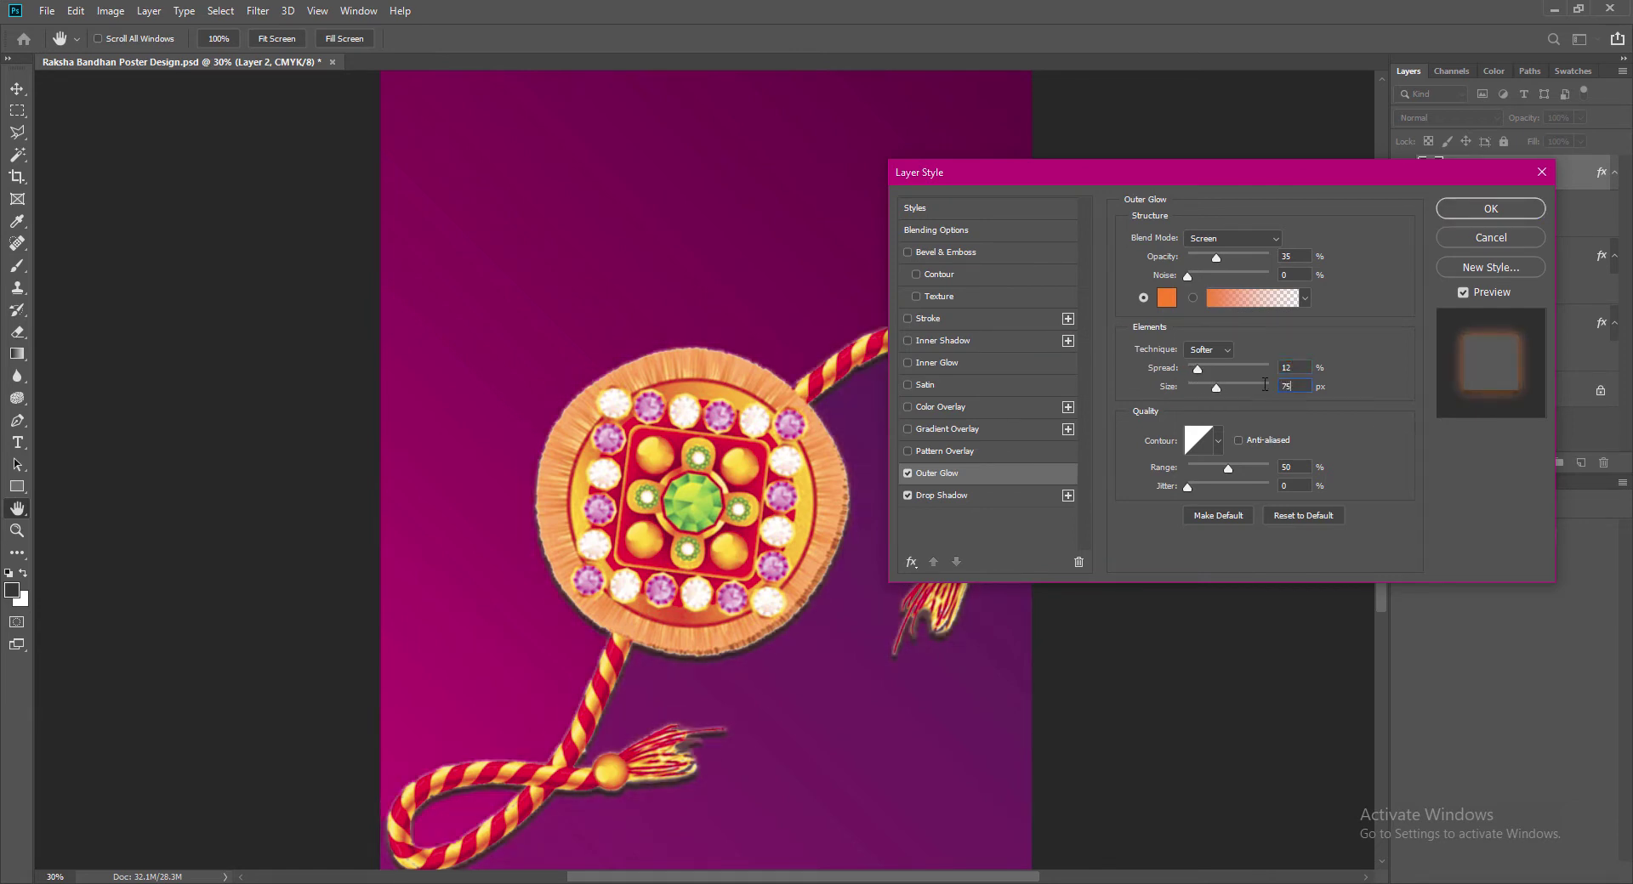
drag(1298, 365, 1216, 366)
text(9)
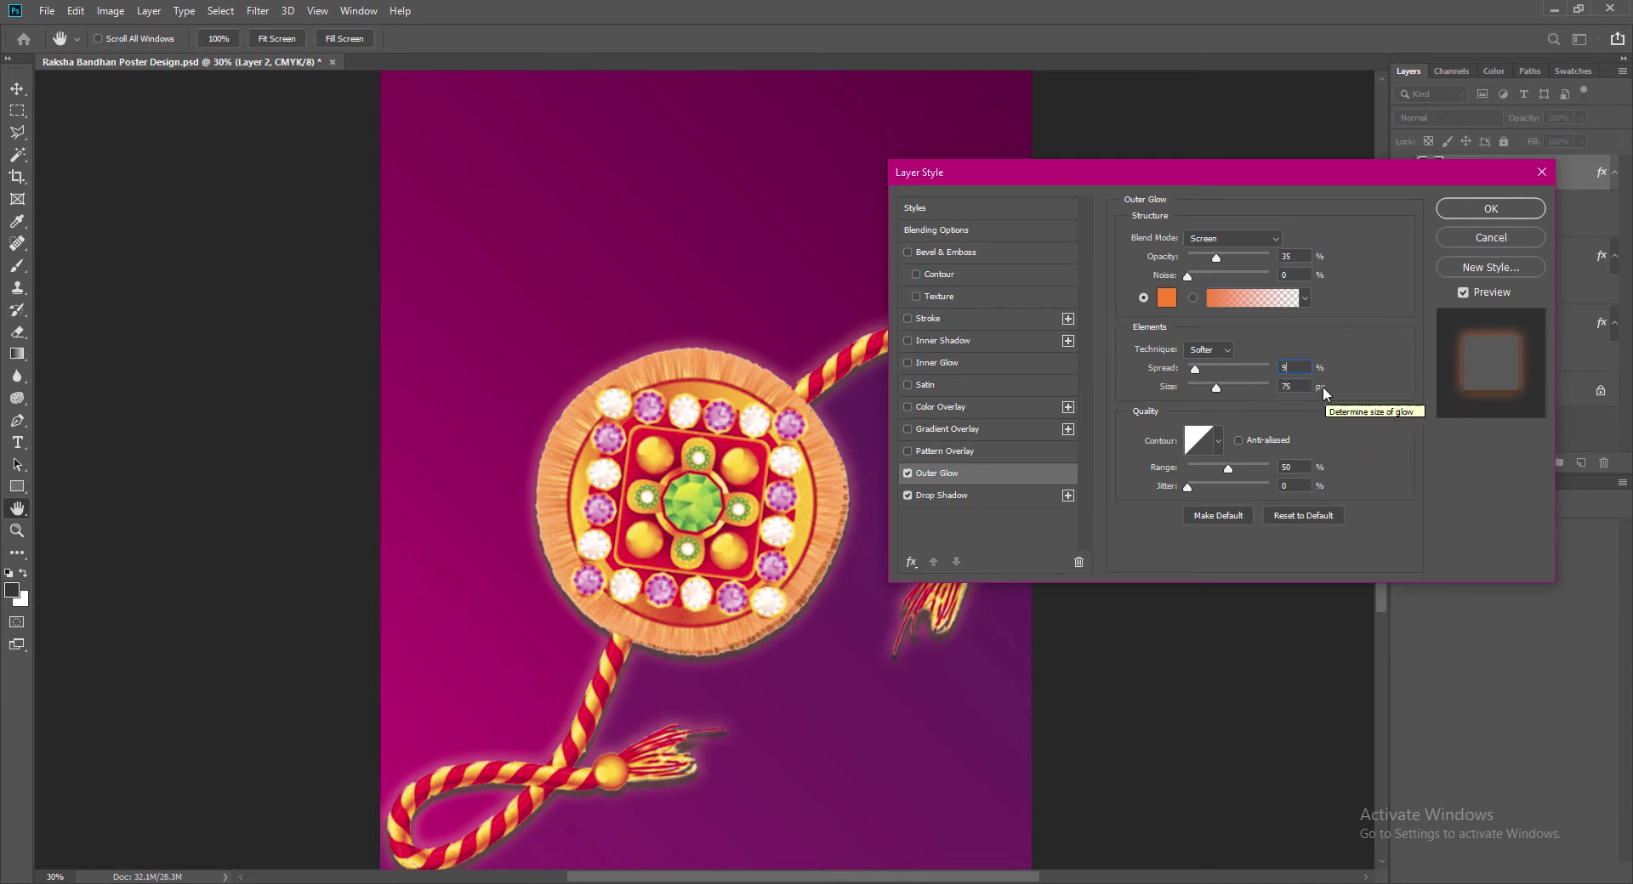
Step: Set the rakhi's outer glow to 51% opacity, 6% spread and 39 px size, accept it and save the document
drag(1216, 258, 1224, 258)
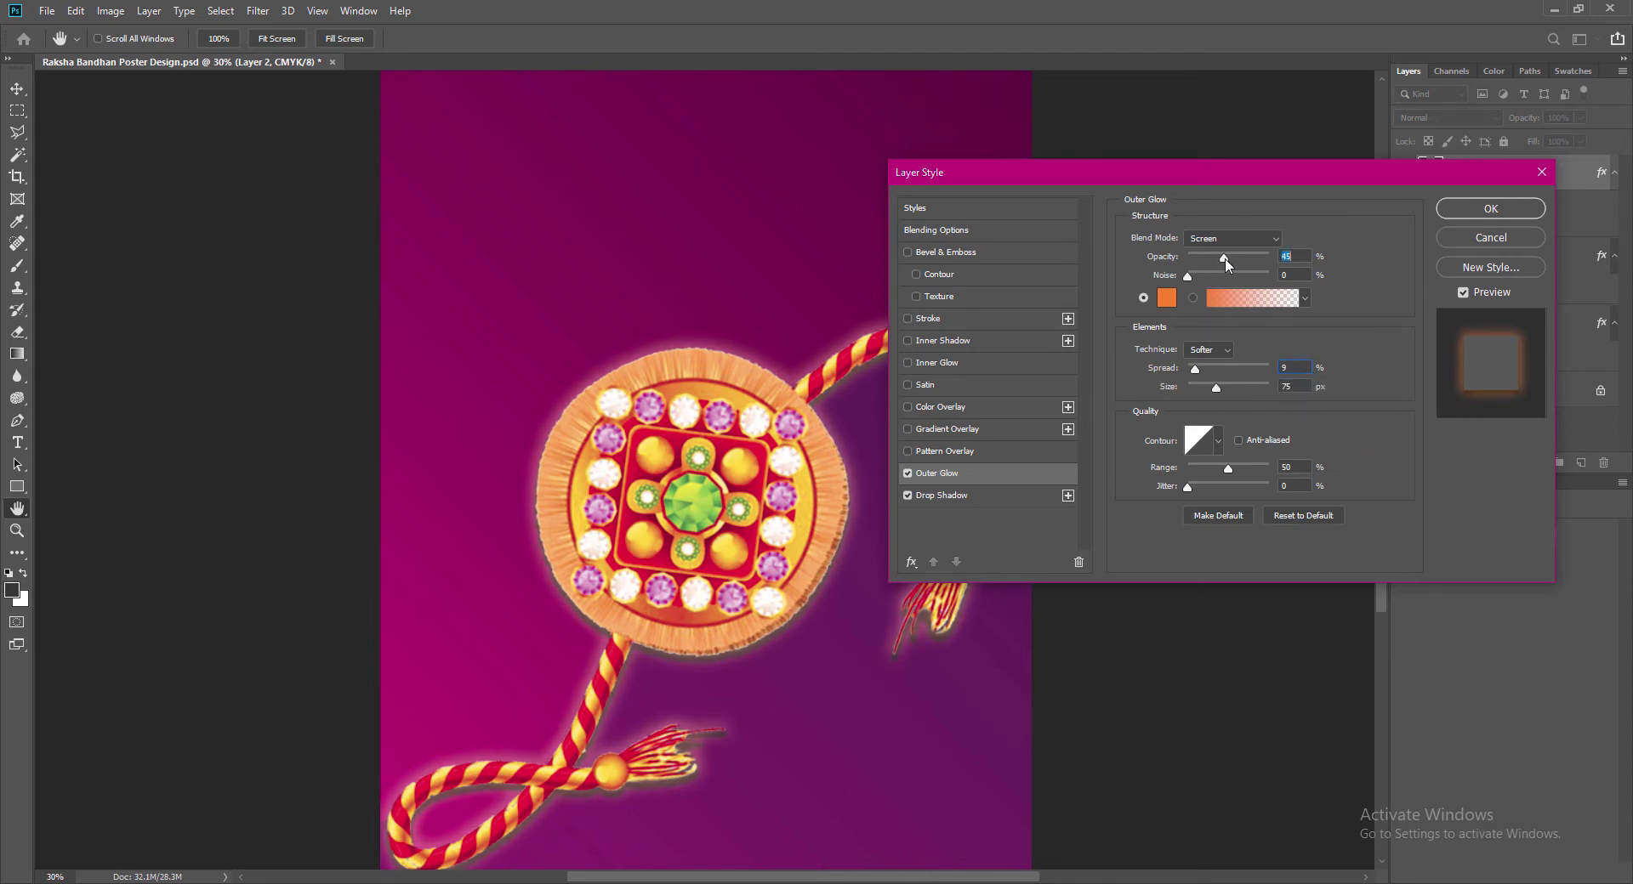
text(51)
text(60)
drag(1294, 387, 1203, 390)
text(6)
drag(1292, 387, 1244, 388)
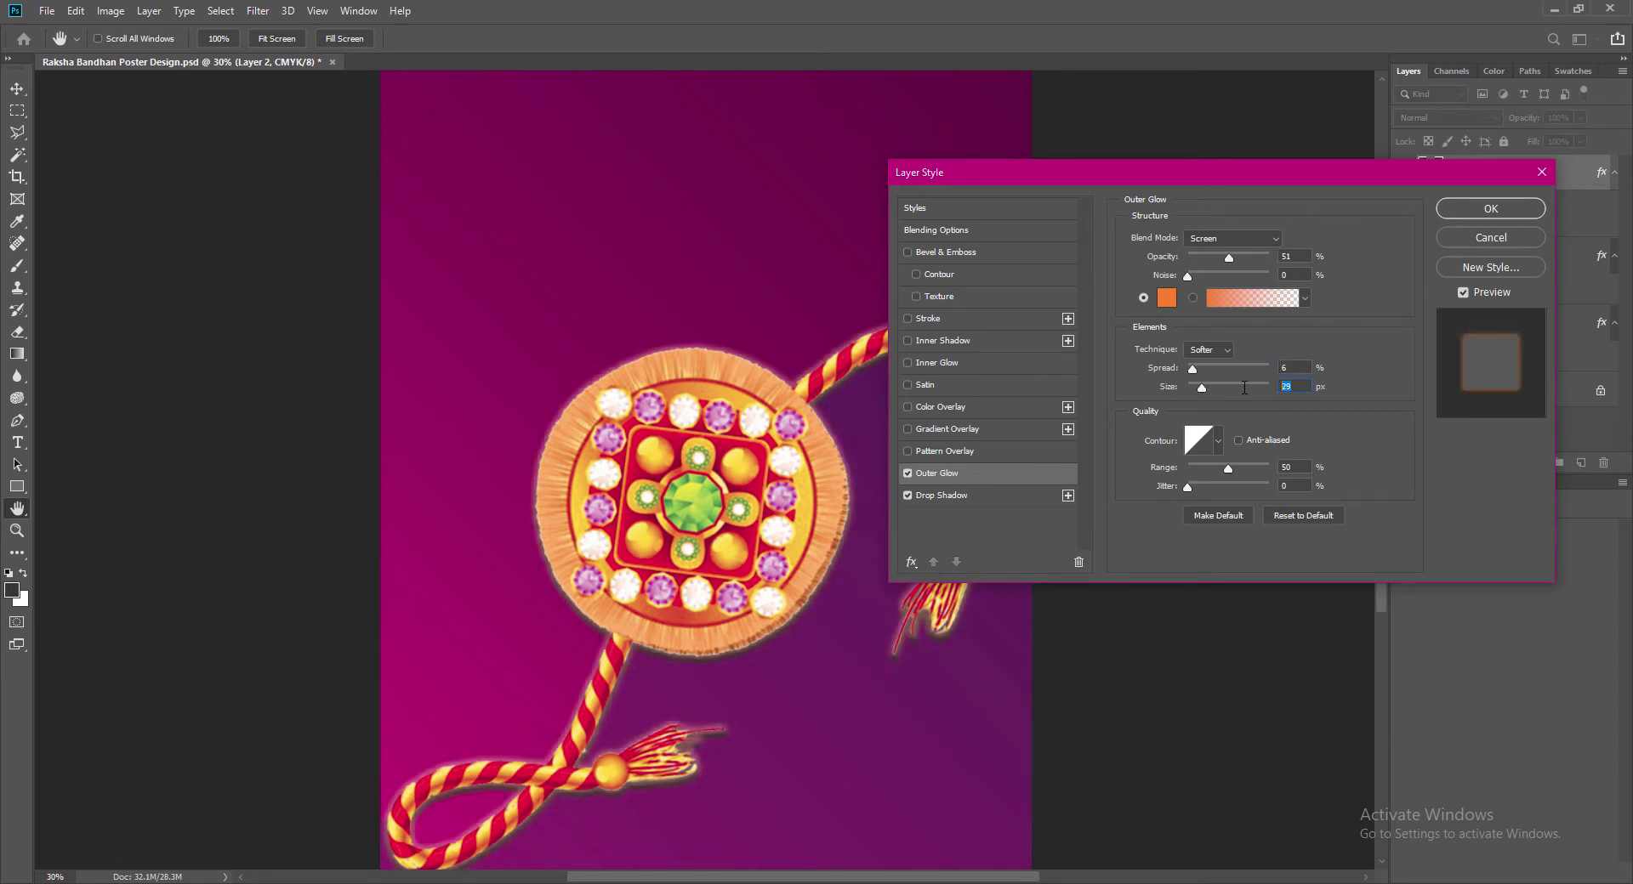
text(39)
click(1482, 212)
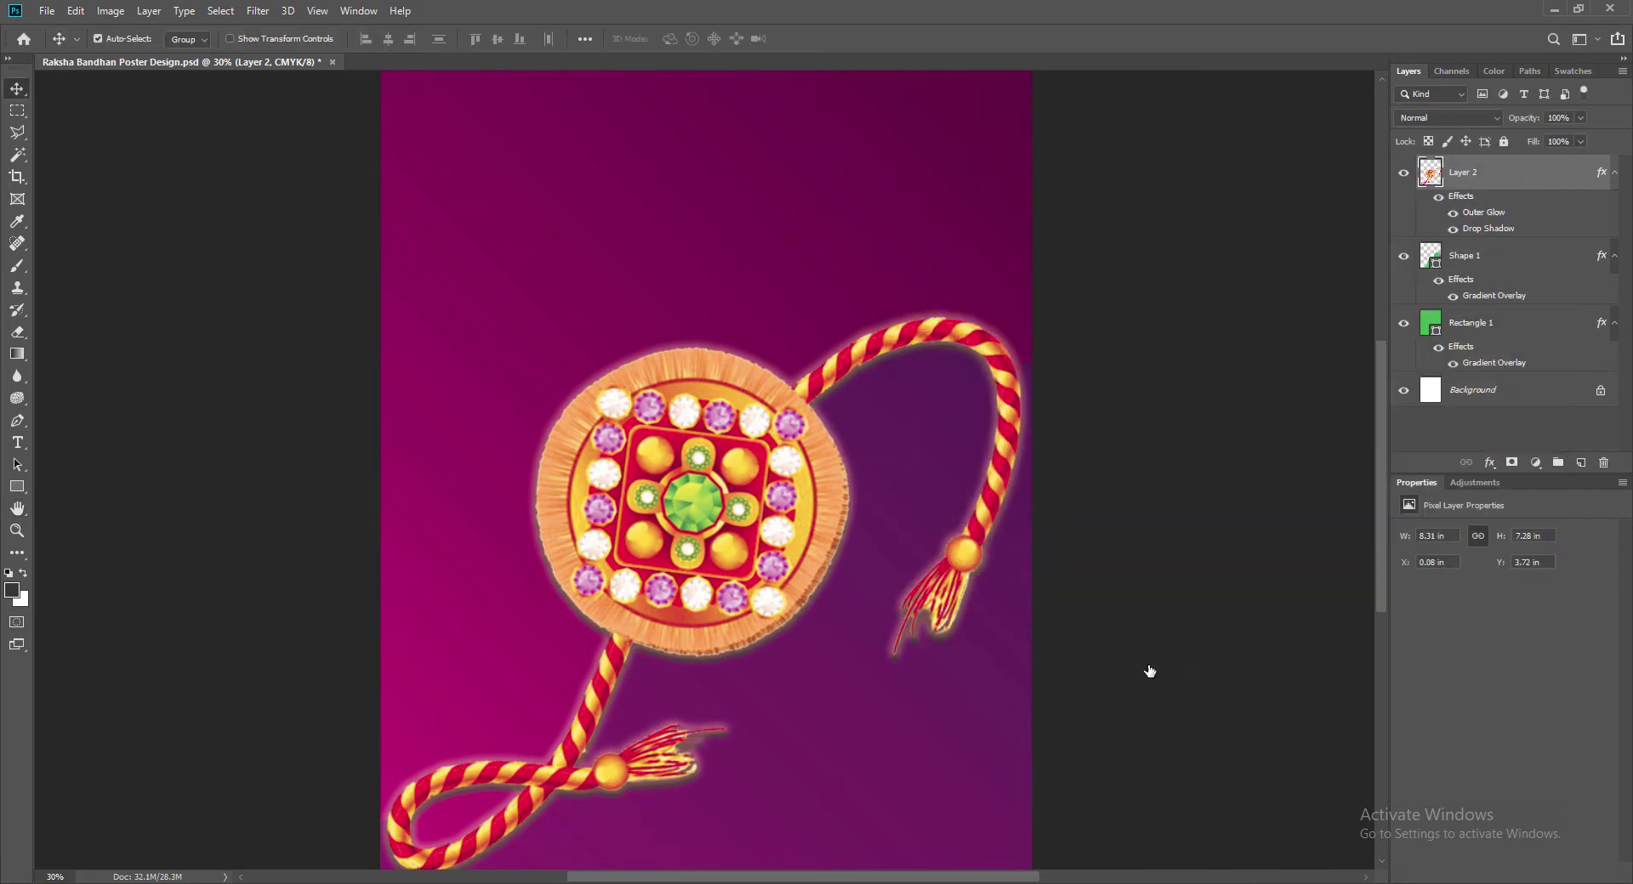
key(ctrl+s)
Step: Change the dark stop of the purple shape's Gradient Overlay to a deeper, more saturated purple
click(885, 805)
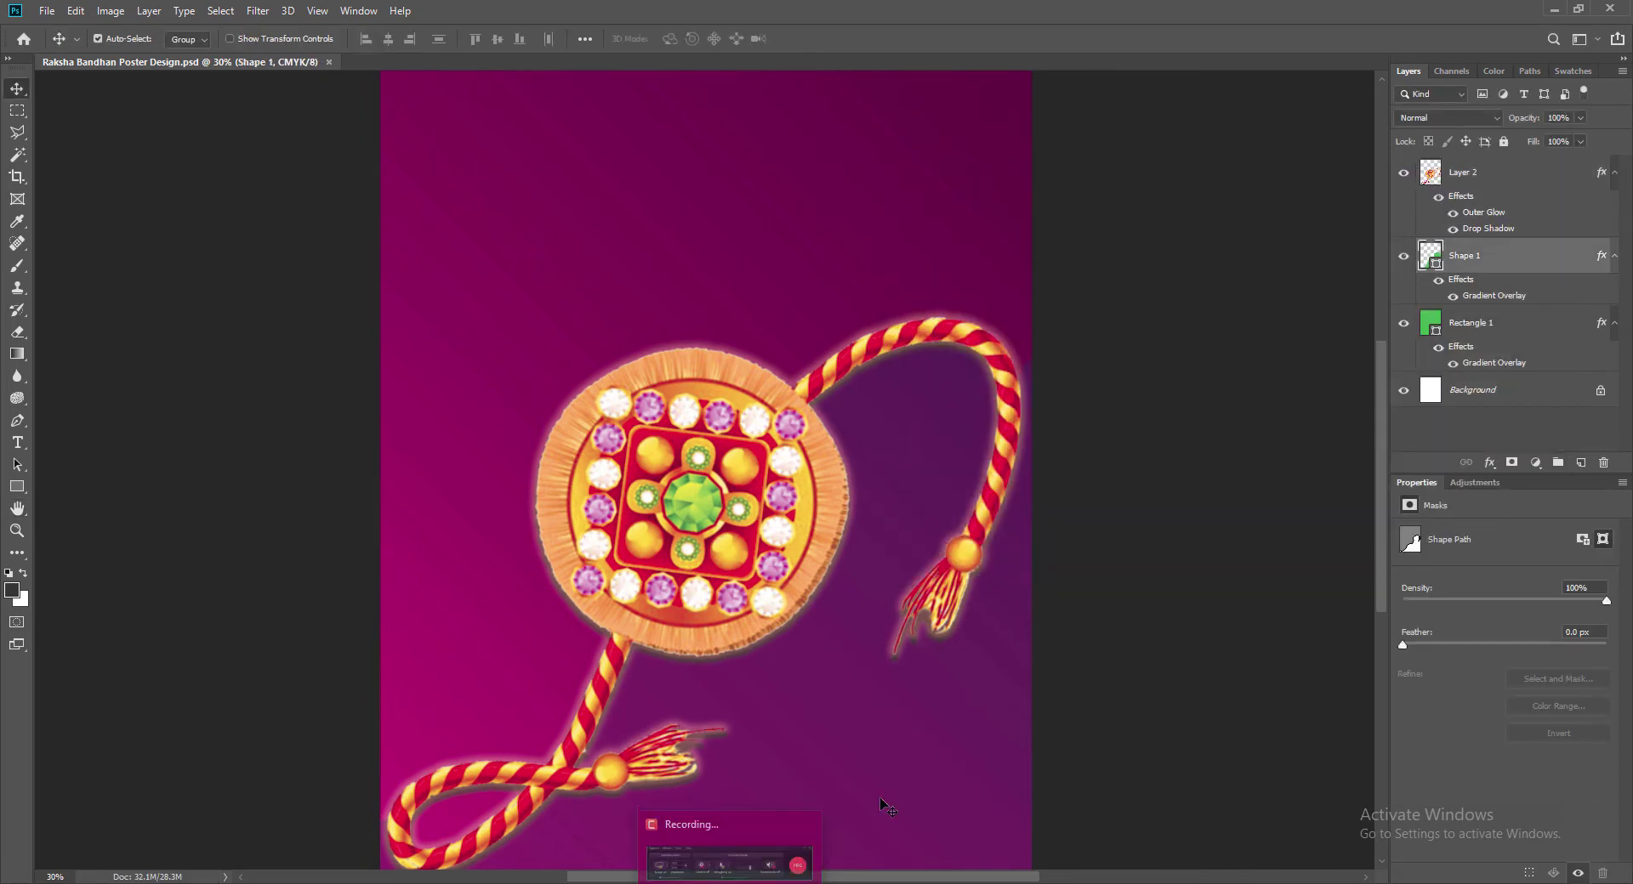
double_click(1430, 262)
click(955, 430)
click(1300, 277)
click(1238, 281)
double_click(643, 742)
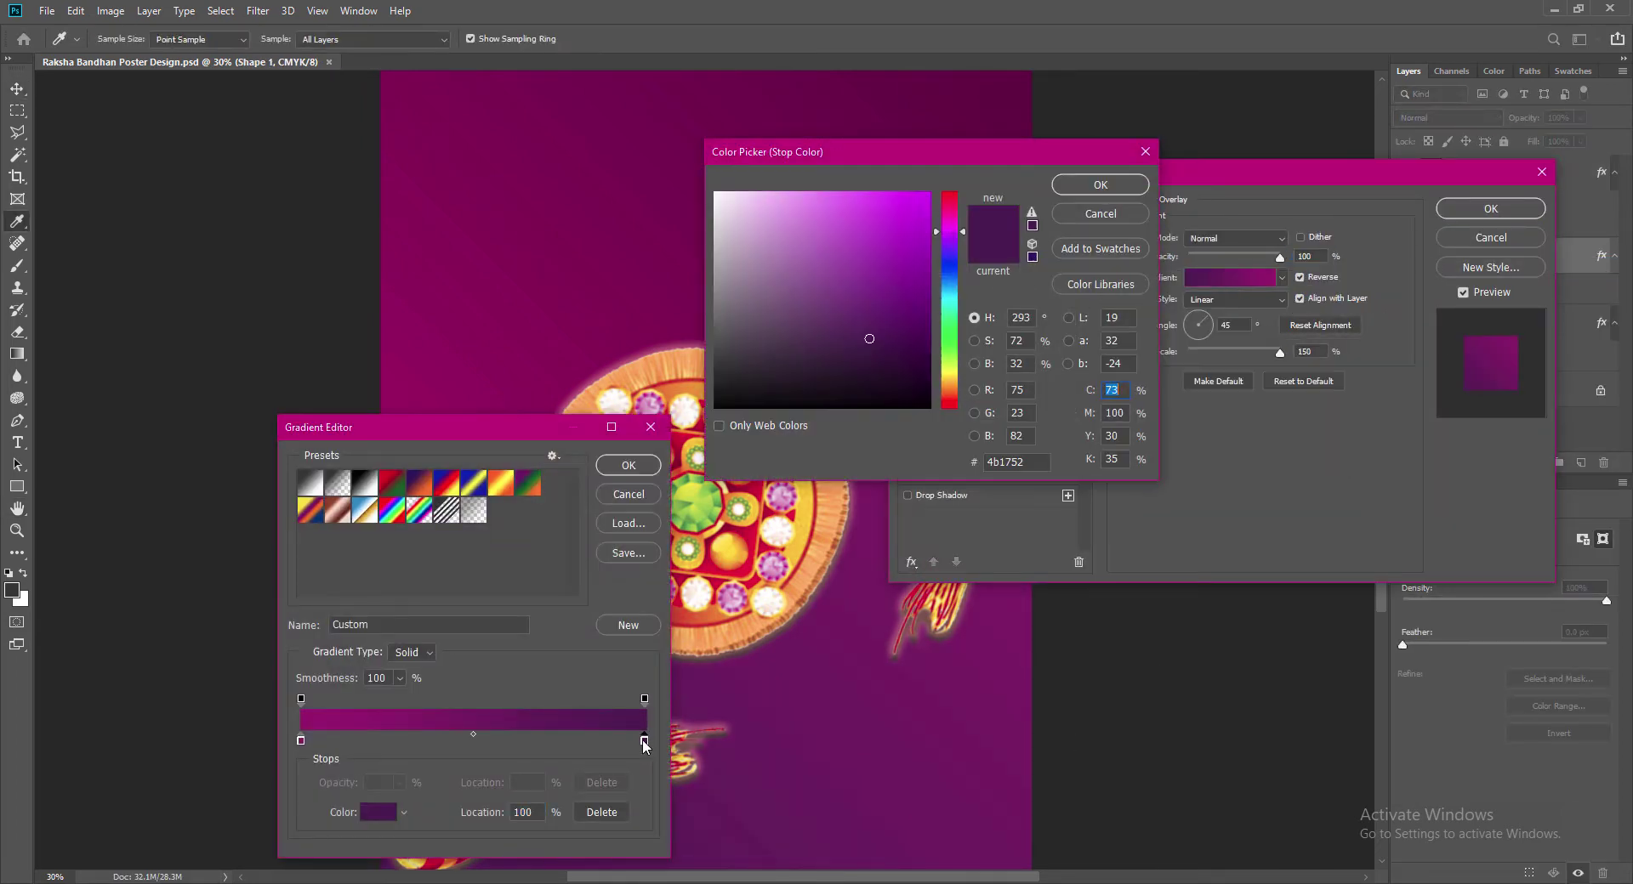
click(931, 350)
click(1100, 184)
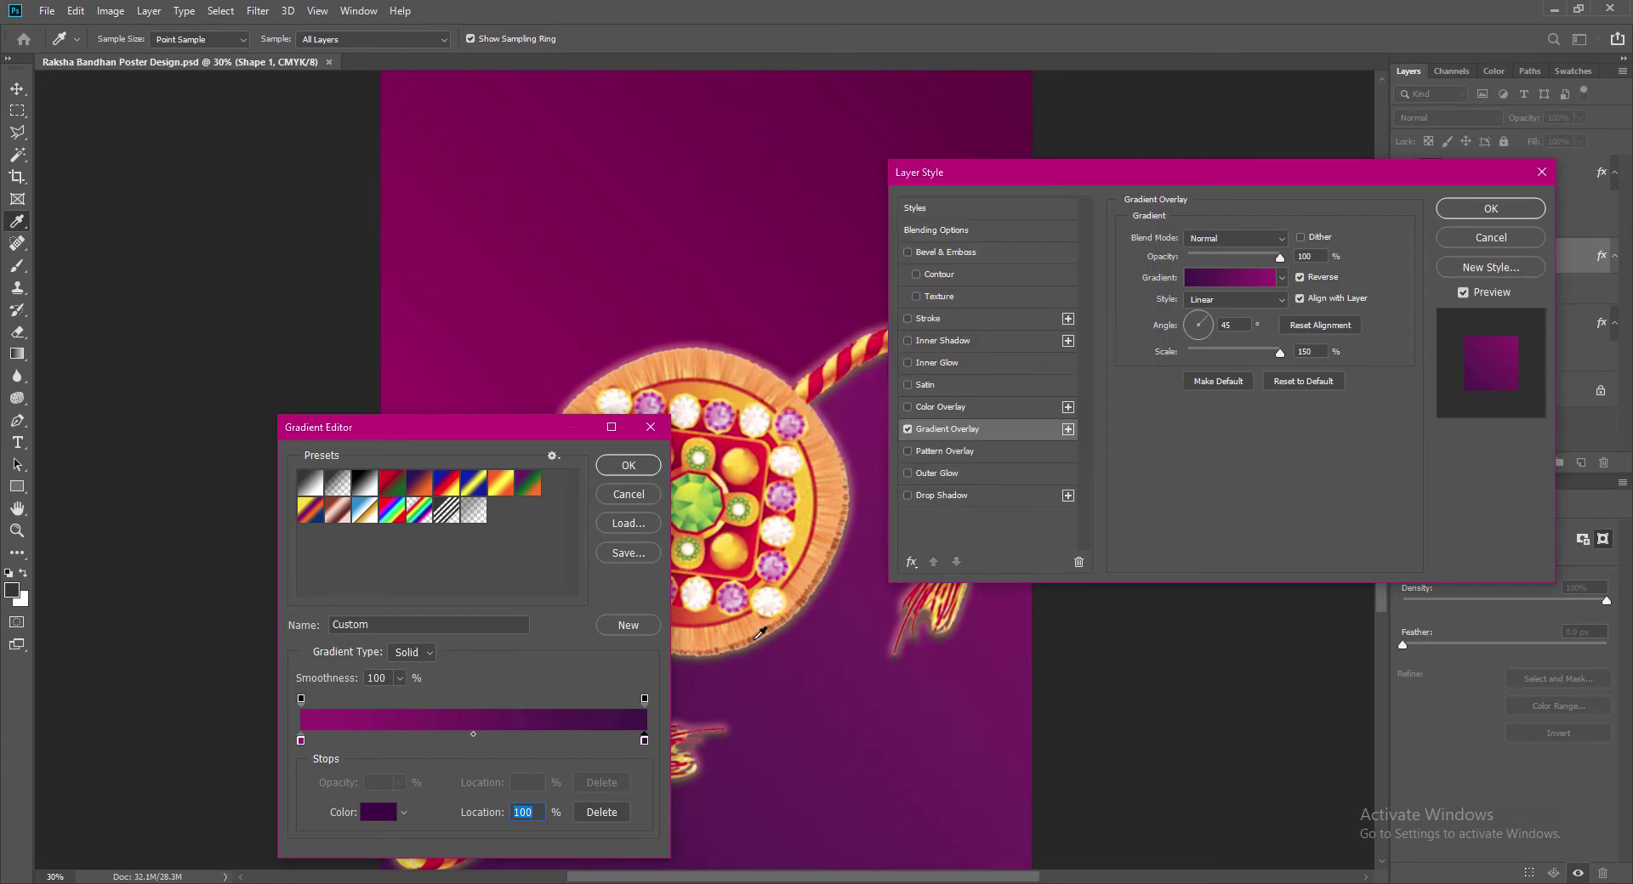
Step: Set the pink stop of the purple shape's gradient to #b60078 and accept the layer style
double_click(301, 741)
click(928, 253)
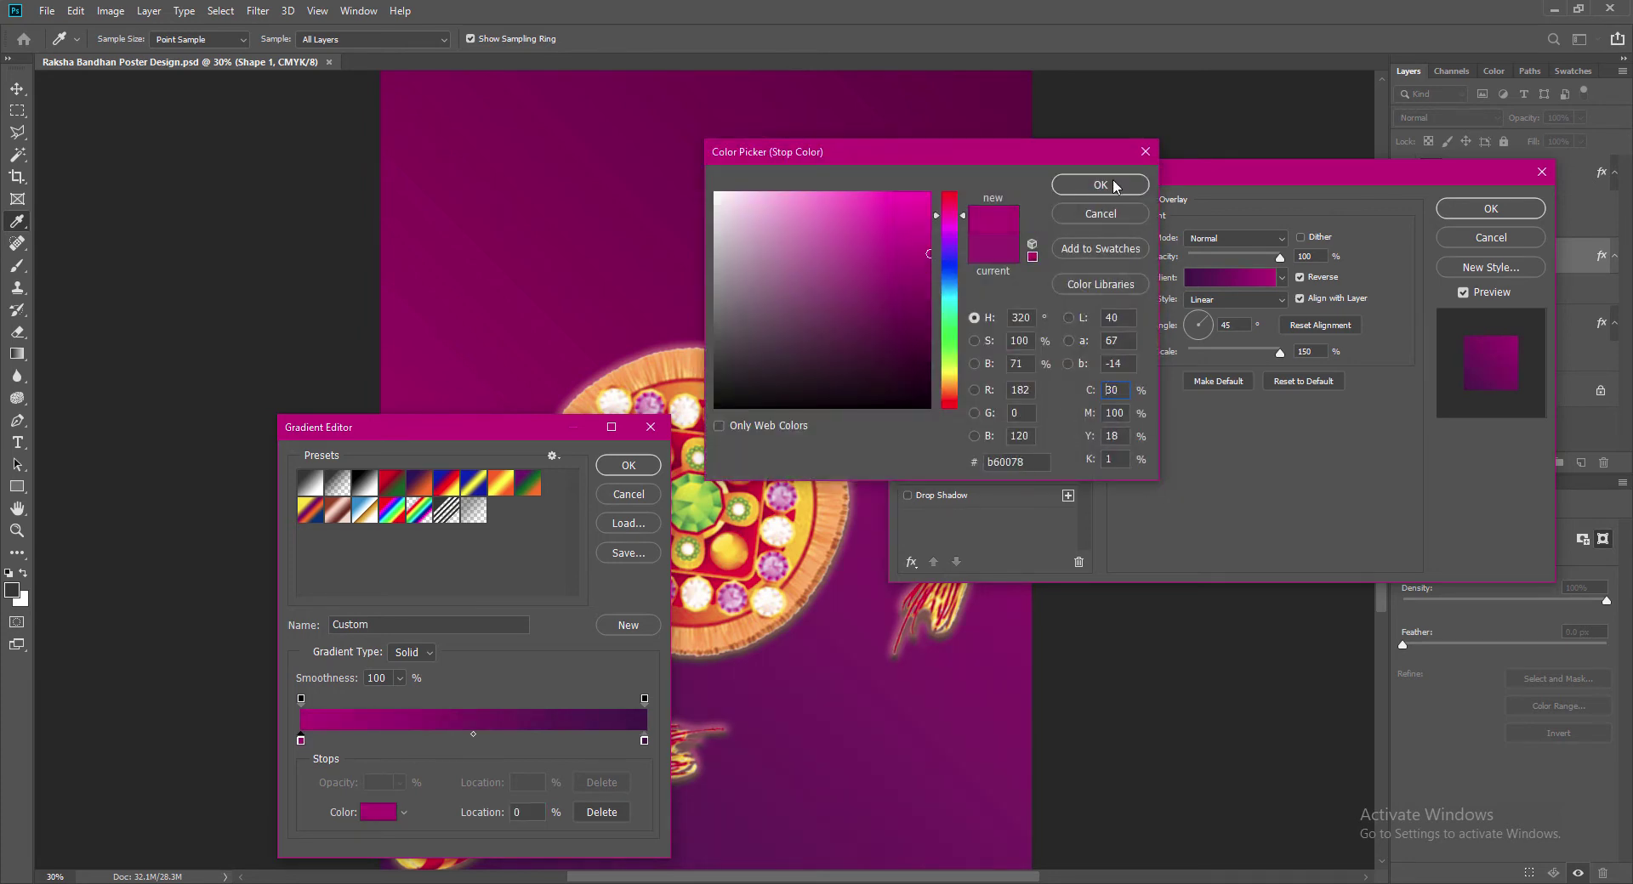
click(1100, 184)
click(628, 465)
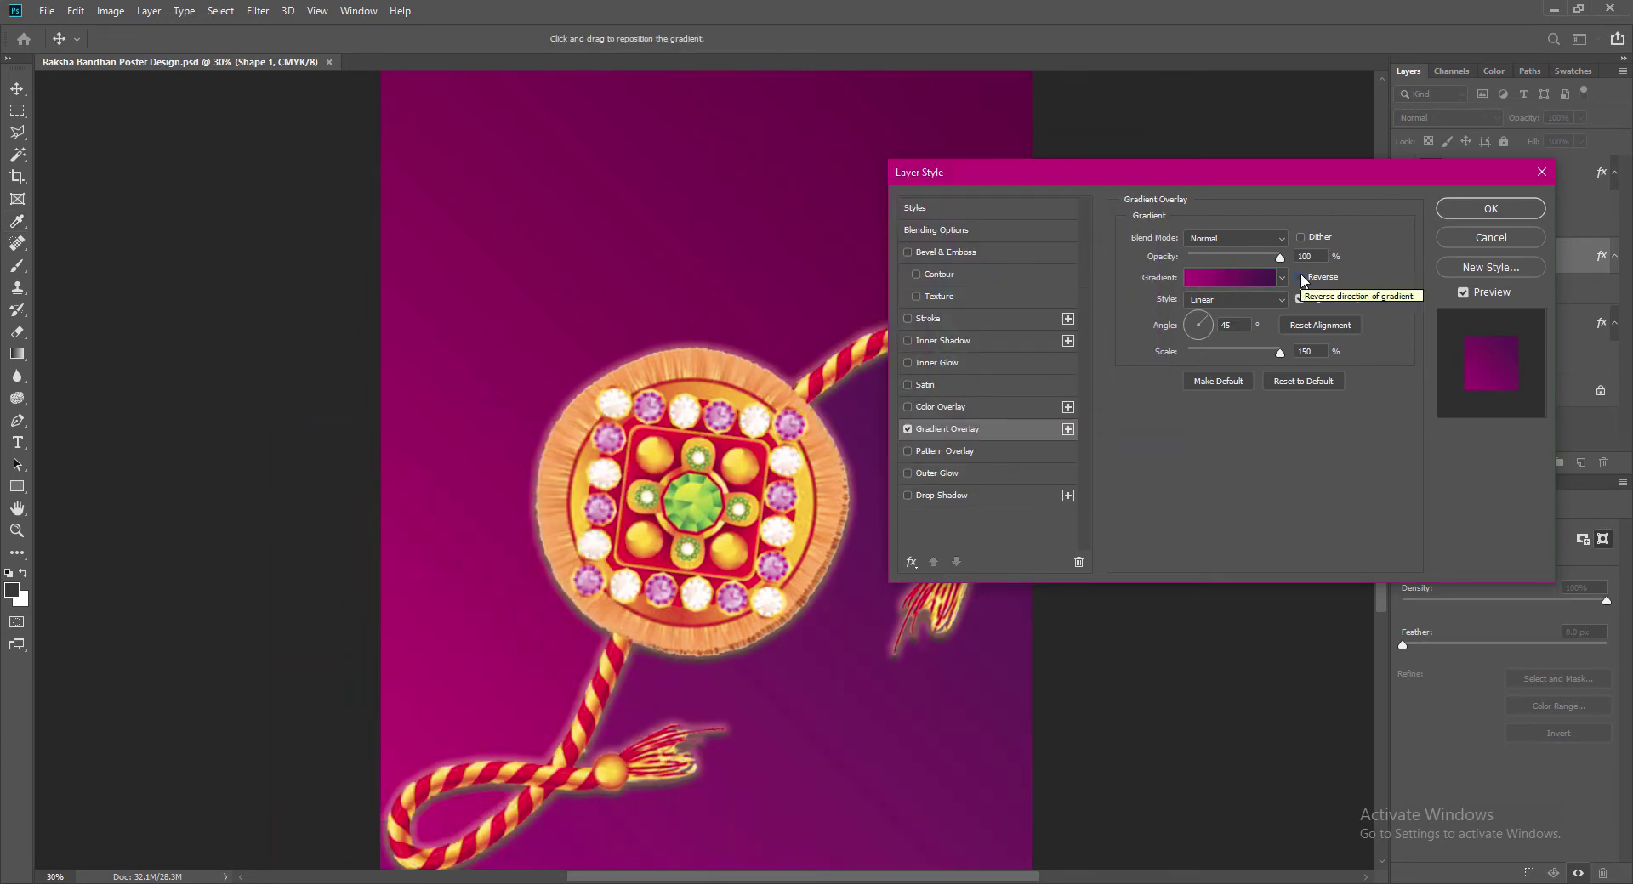
click(1491, 209)
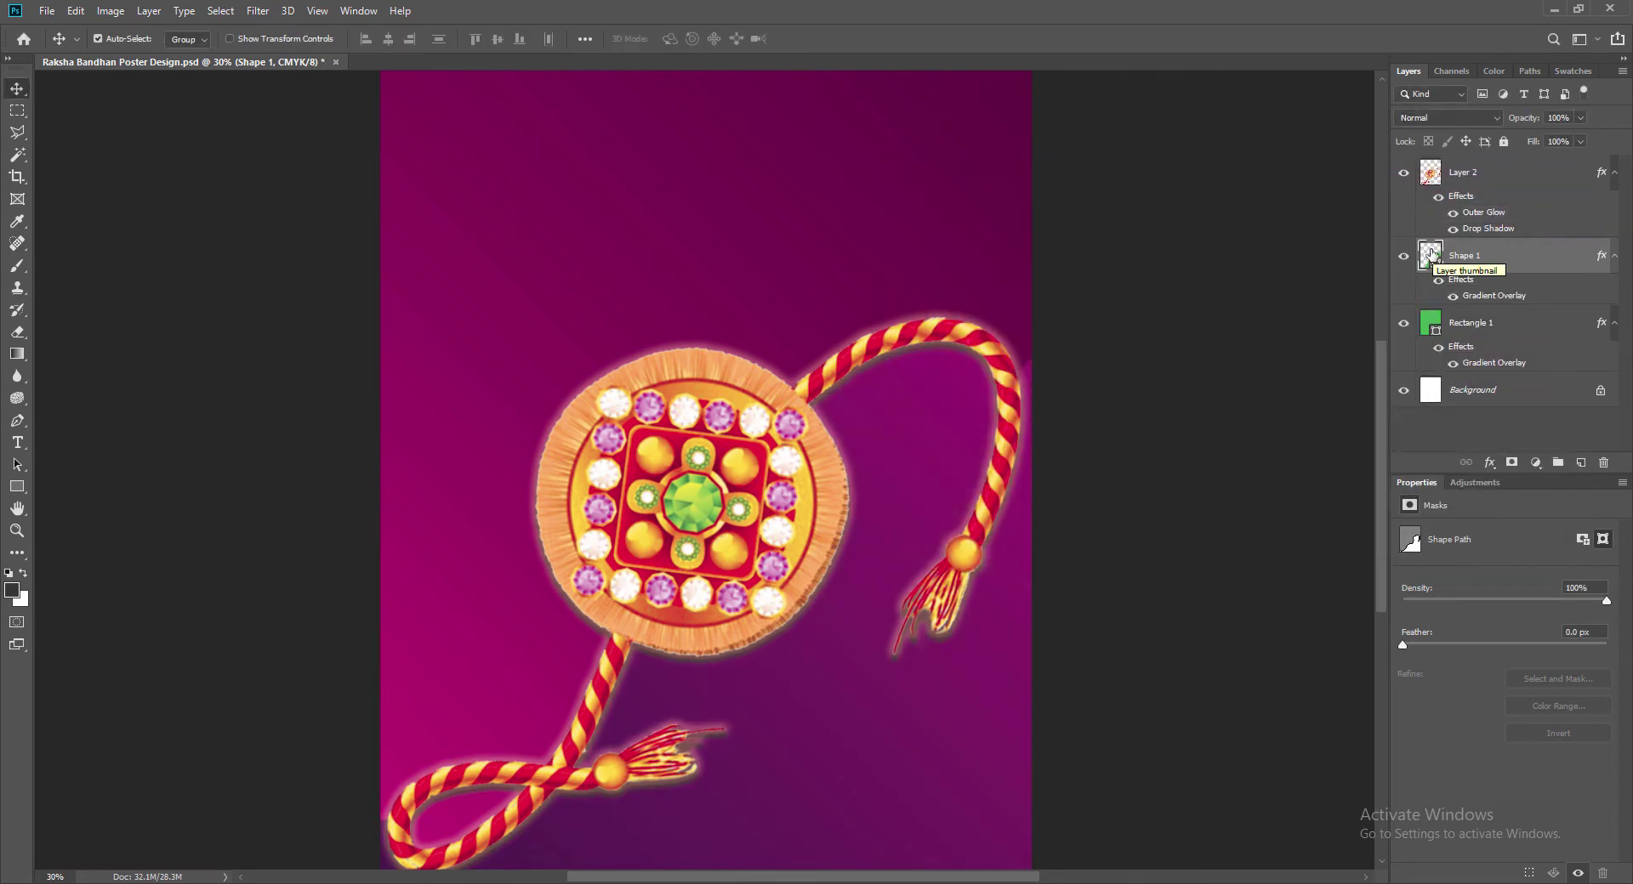
Step: Turn Reverse off for the purple shape's Gradient Overlay and save the document
double_click(1522, 256)
click(927, 431)
click(1301, 279)
drag(1204, 176, 1245, 164)
click(1523, 206)
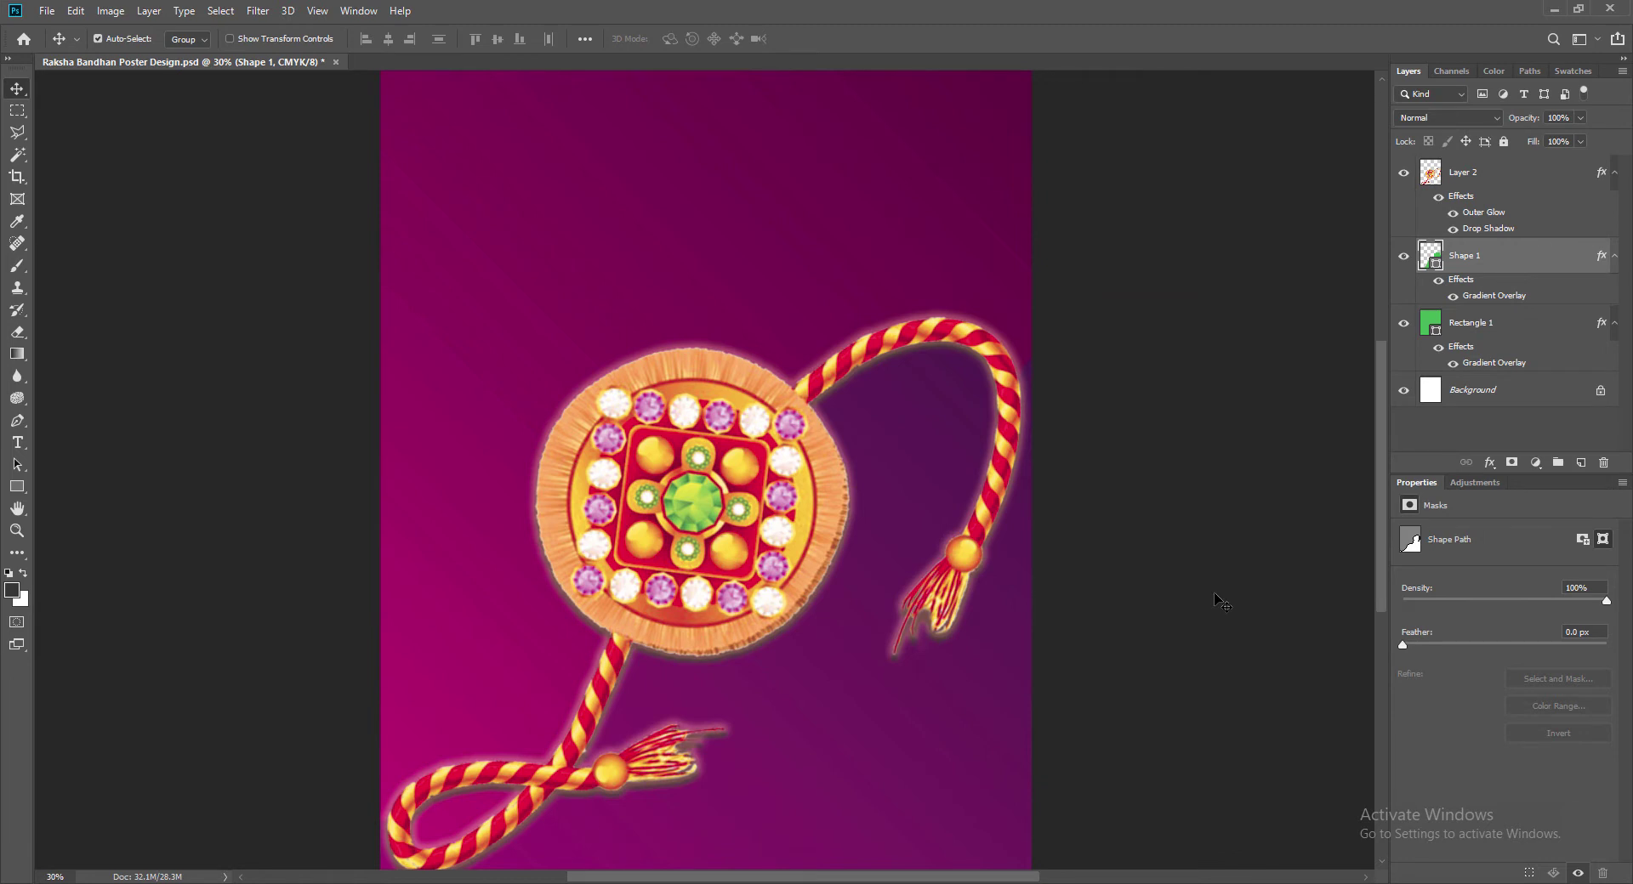
key(ctrl+s)
Step: Draw a small petalled flower custom shape on a new layer in the purple area below the rakhi
click(1580, 462)
click(17, 486)
right_click(17, 490)
click(88, 565)
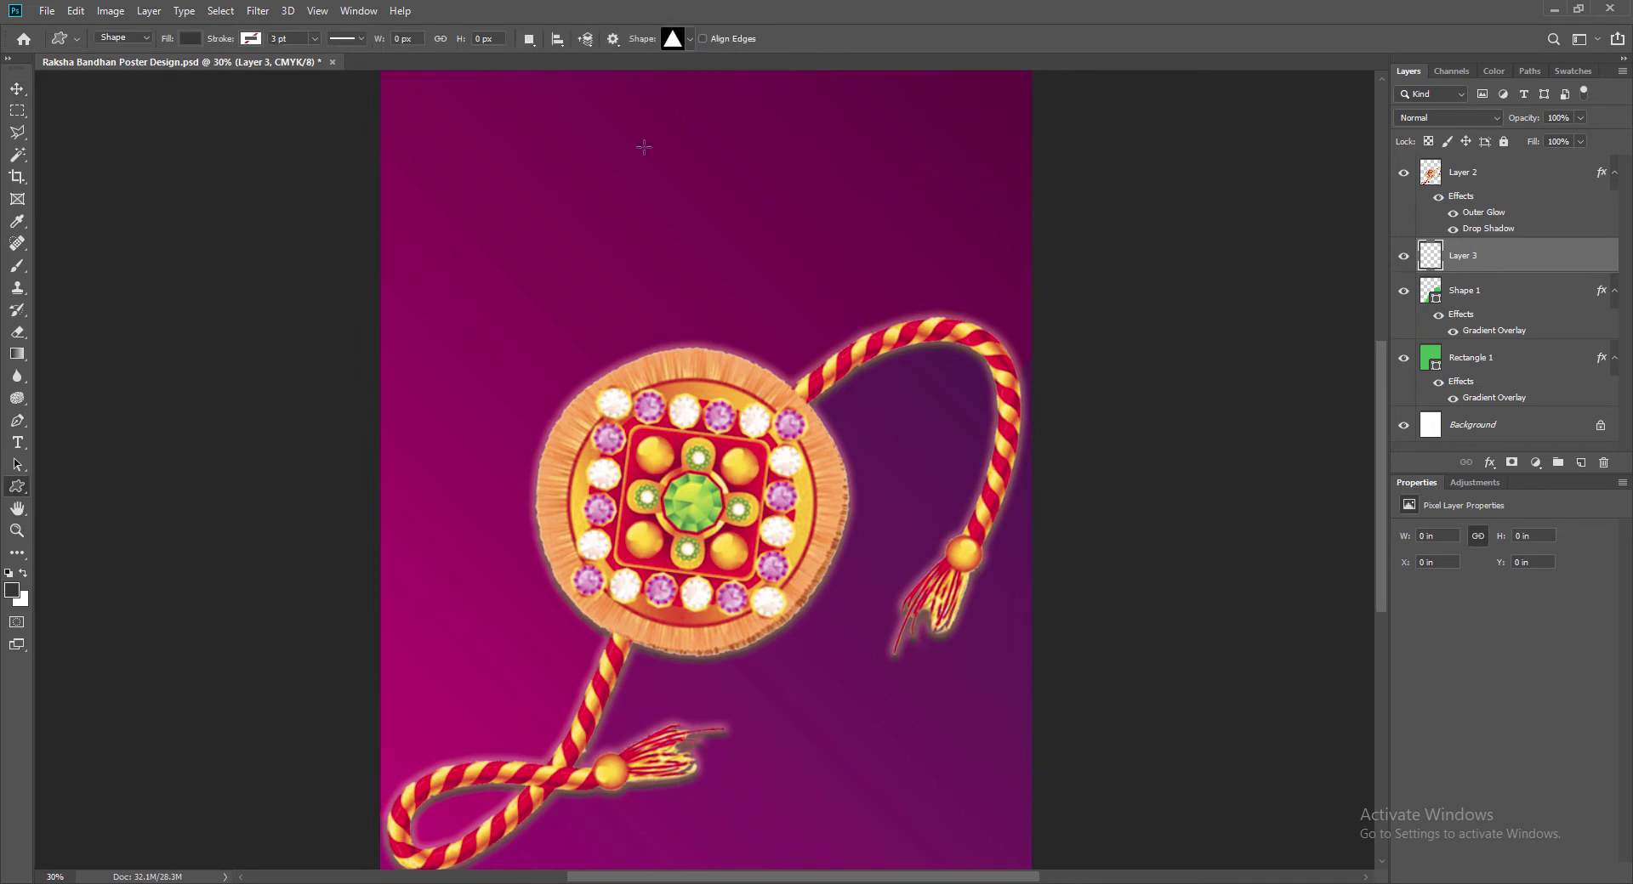
click(691, 42)
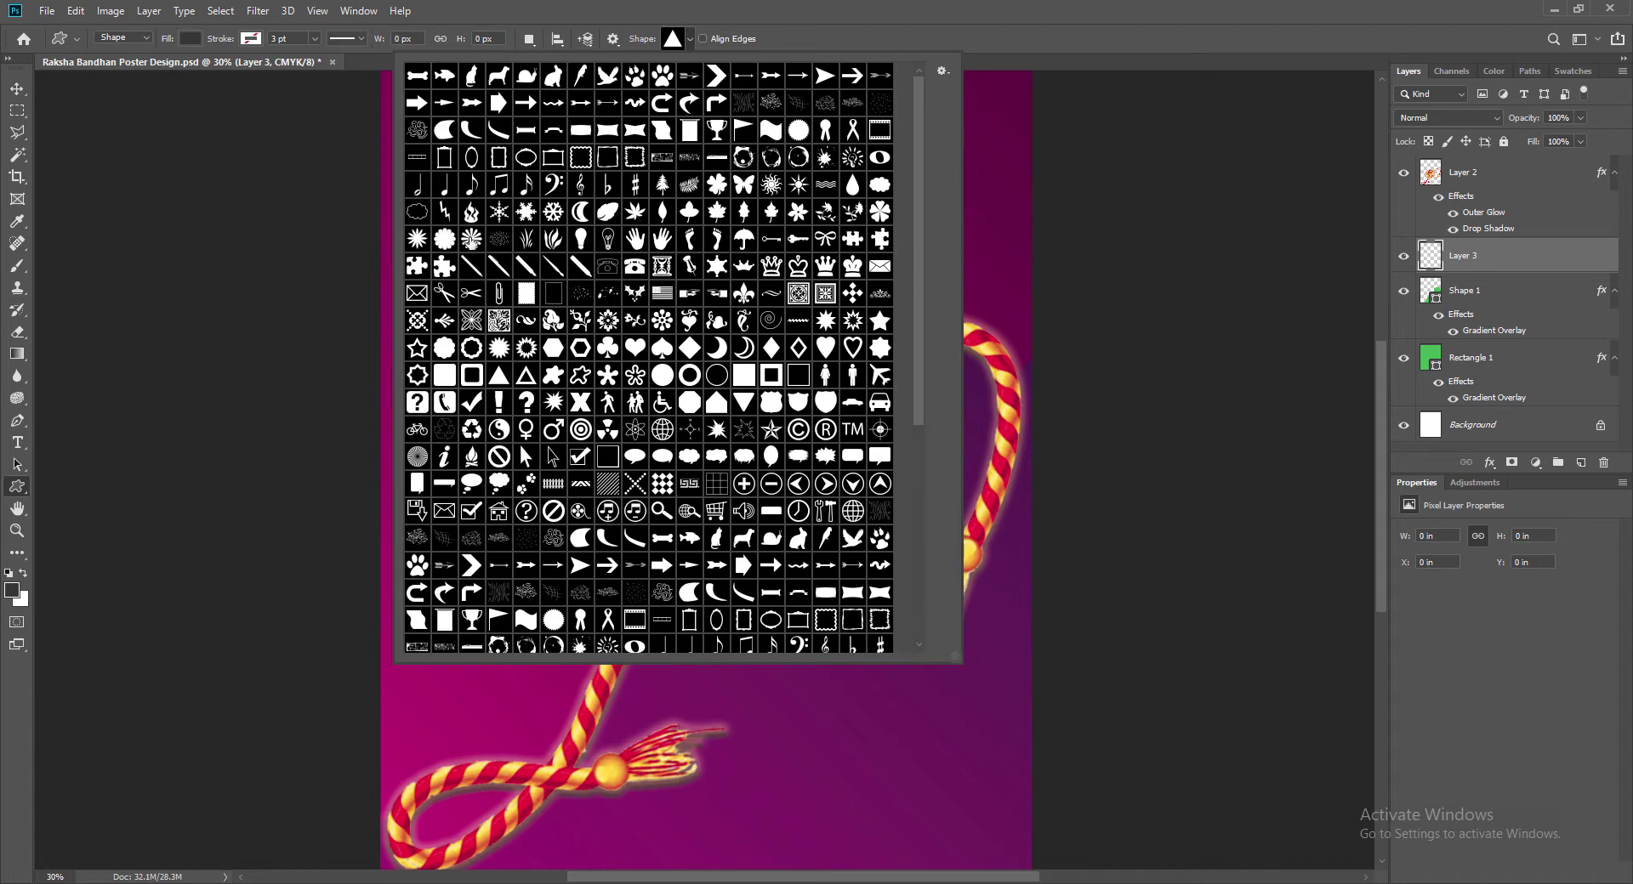
double_click(471, 241)
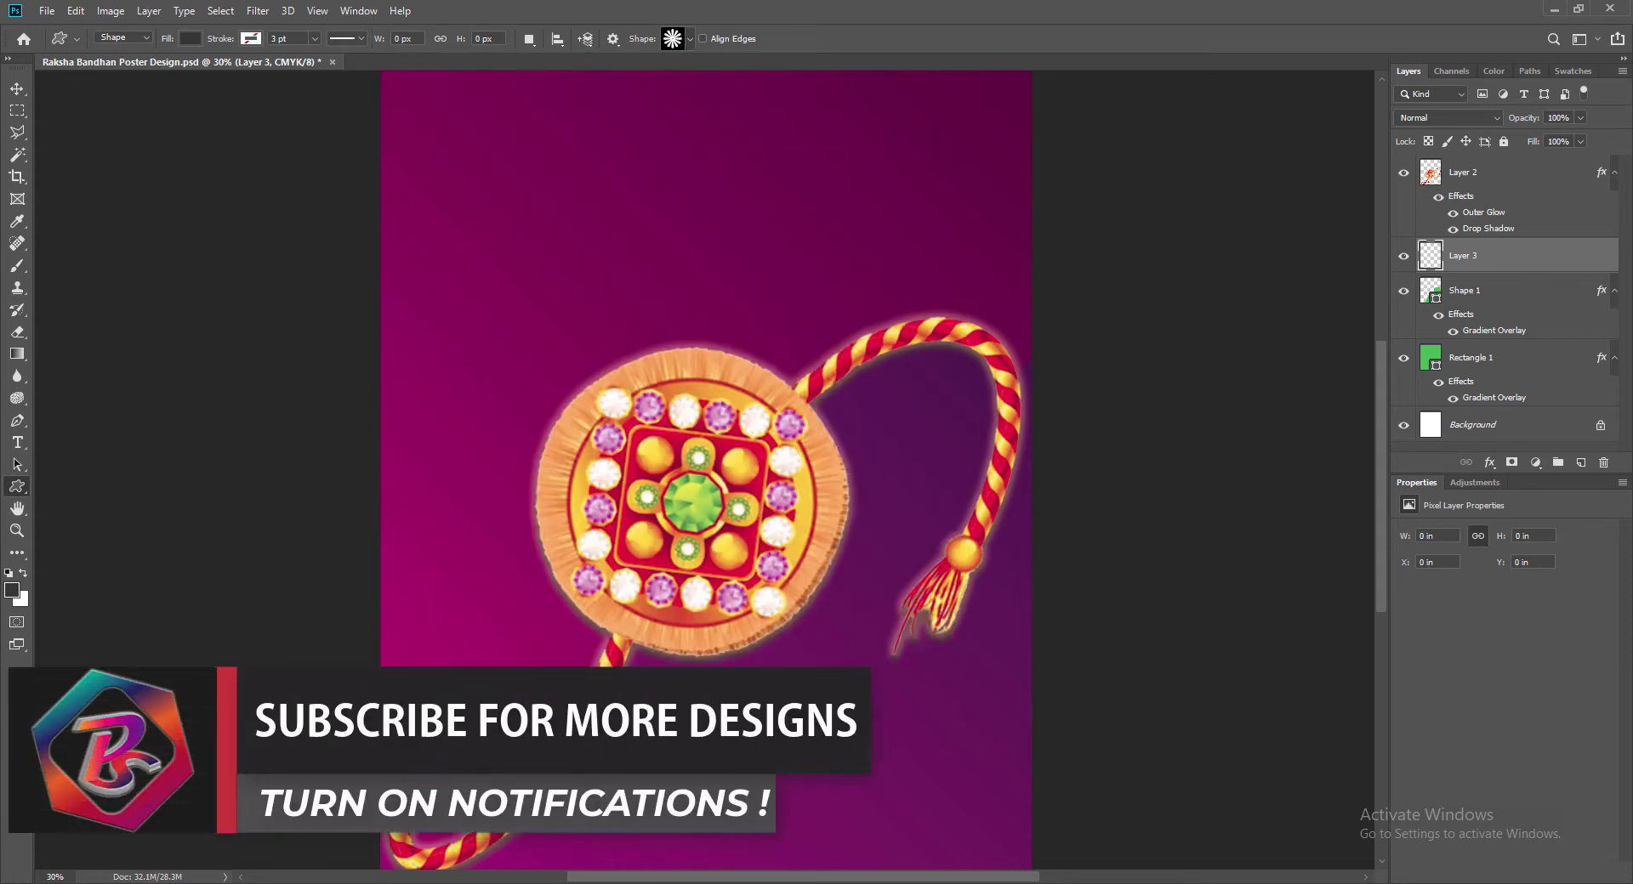
drag(808, 754, 907, 851)
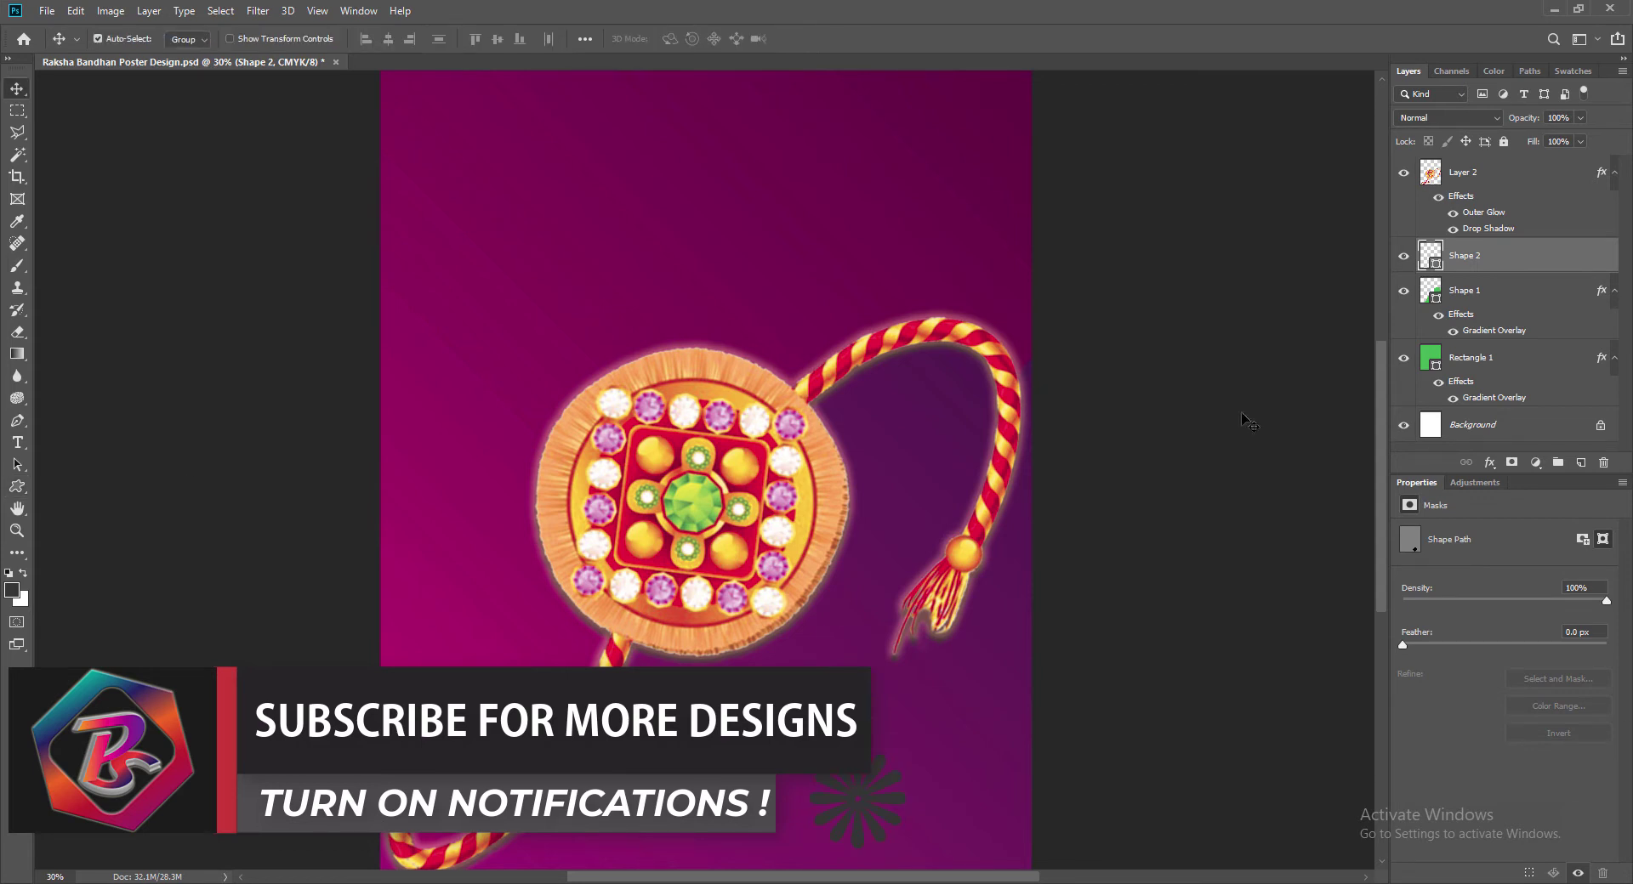
Step: Fill the flower shape with the bright pink #db0377
double_click(1431, 256)
click(414, 694)
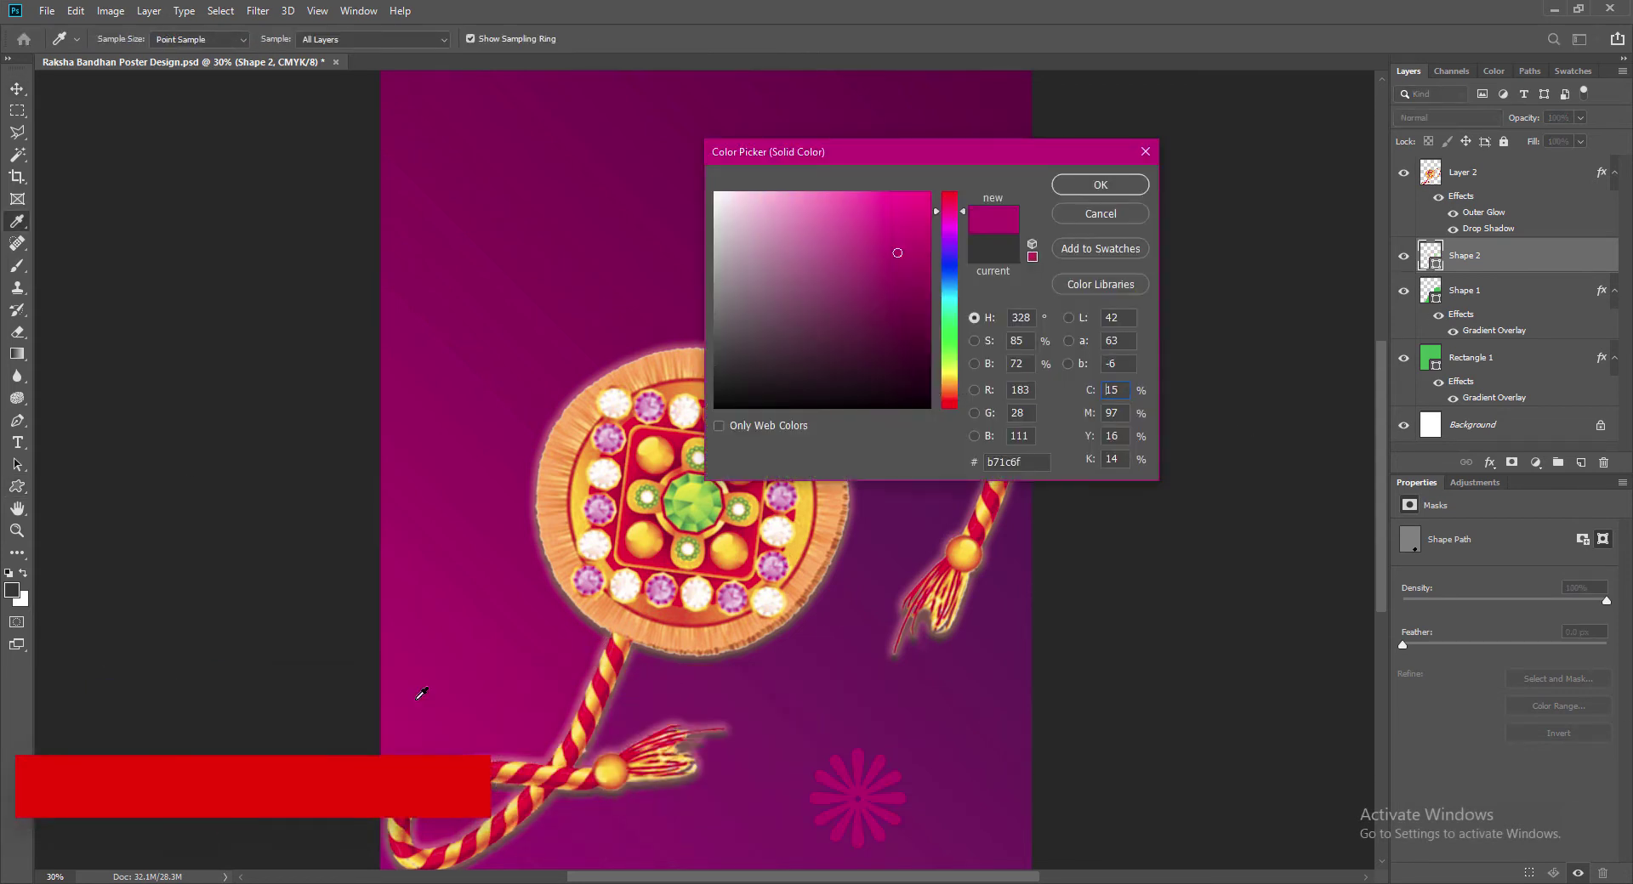
click(380, 695)
click(398, 688)
click(927, 222)
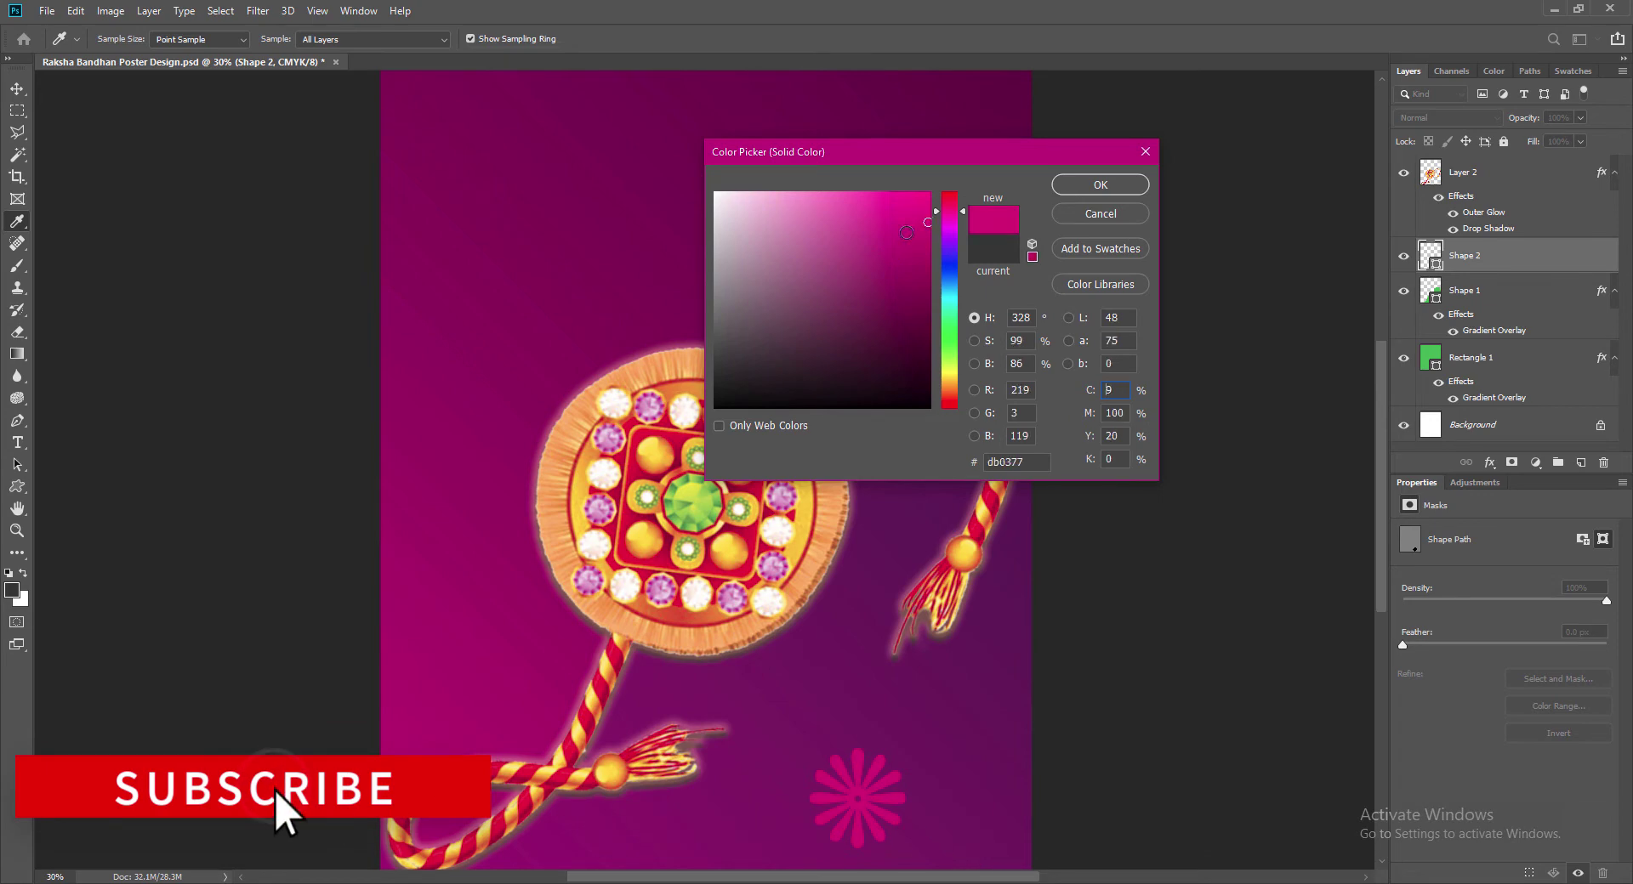
click(1099, 185)
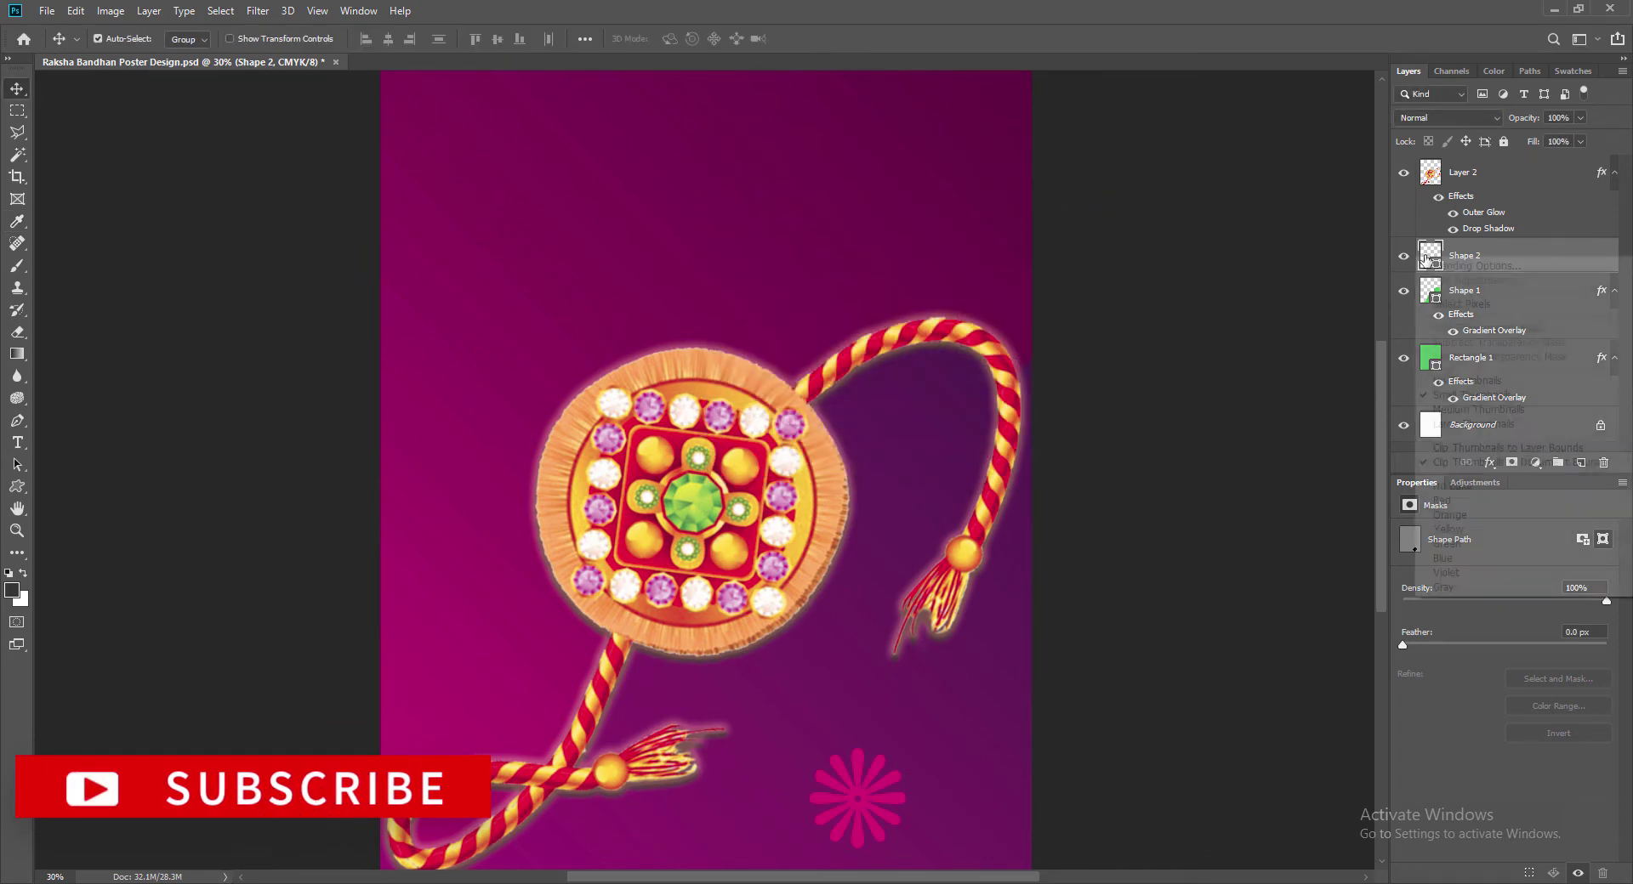
Step: Add a white 2 px outside stroke at 75% opacity to the flower shape
double_click(1522, 256)
click(956, 318)
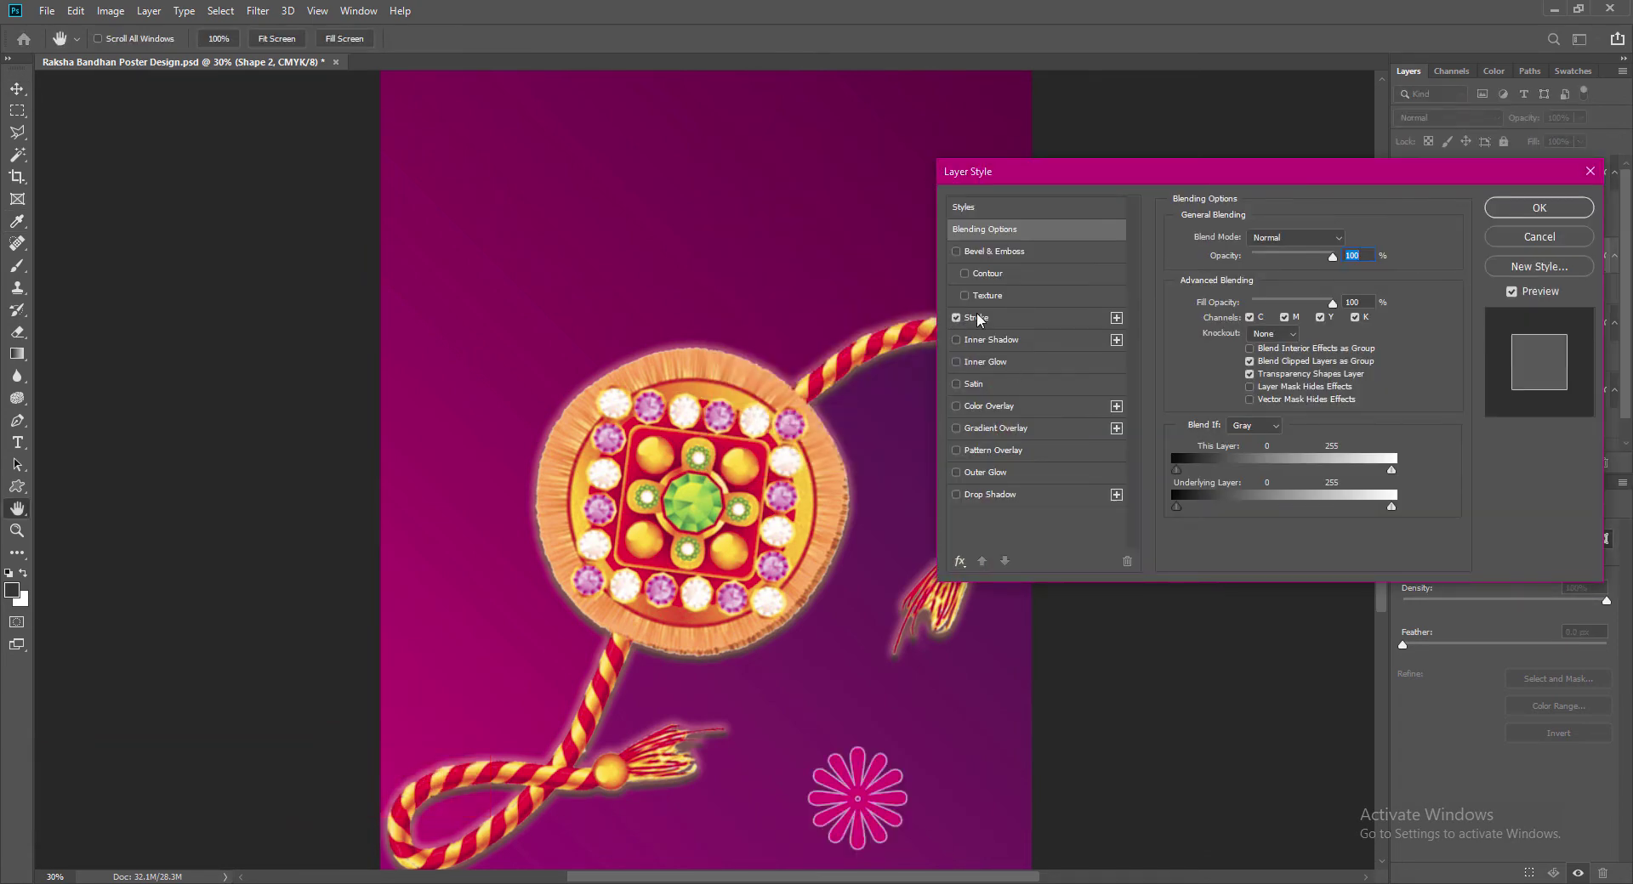
click(977, 321)
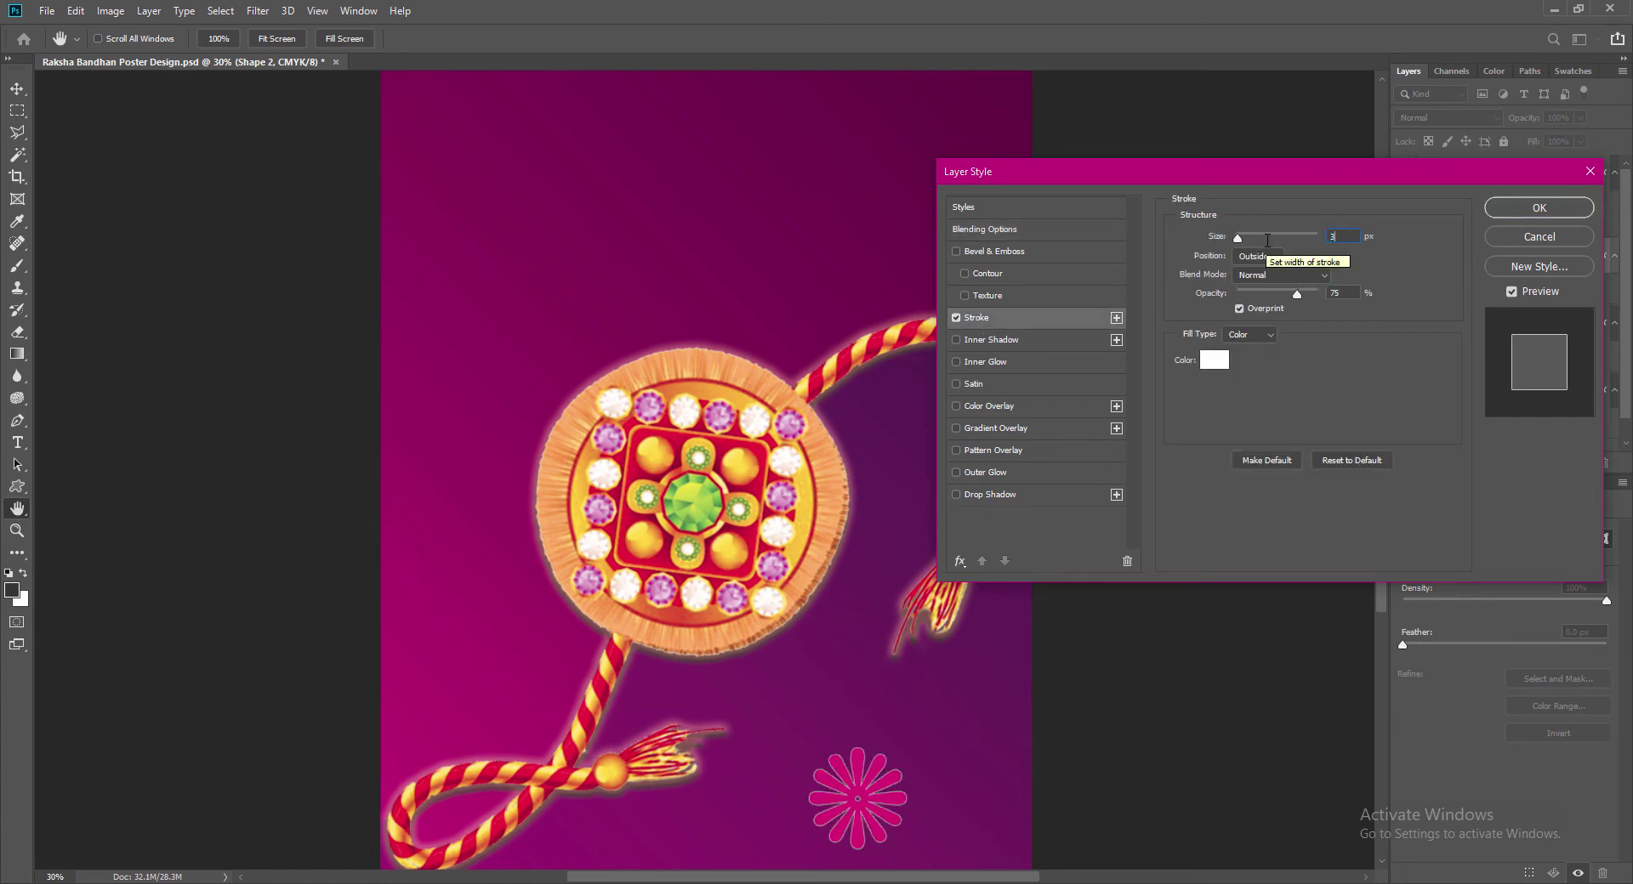
drag(1338, 238, 1300, 243)
text(1)
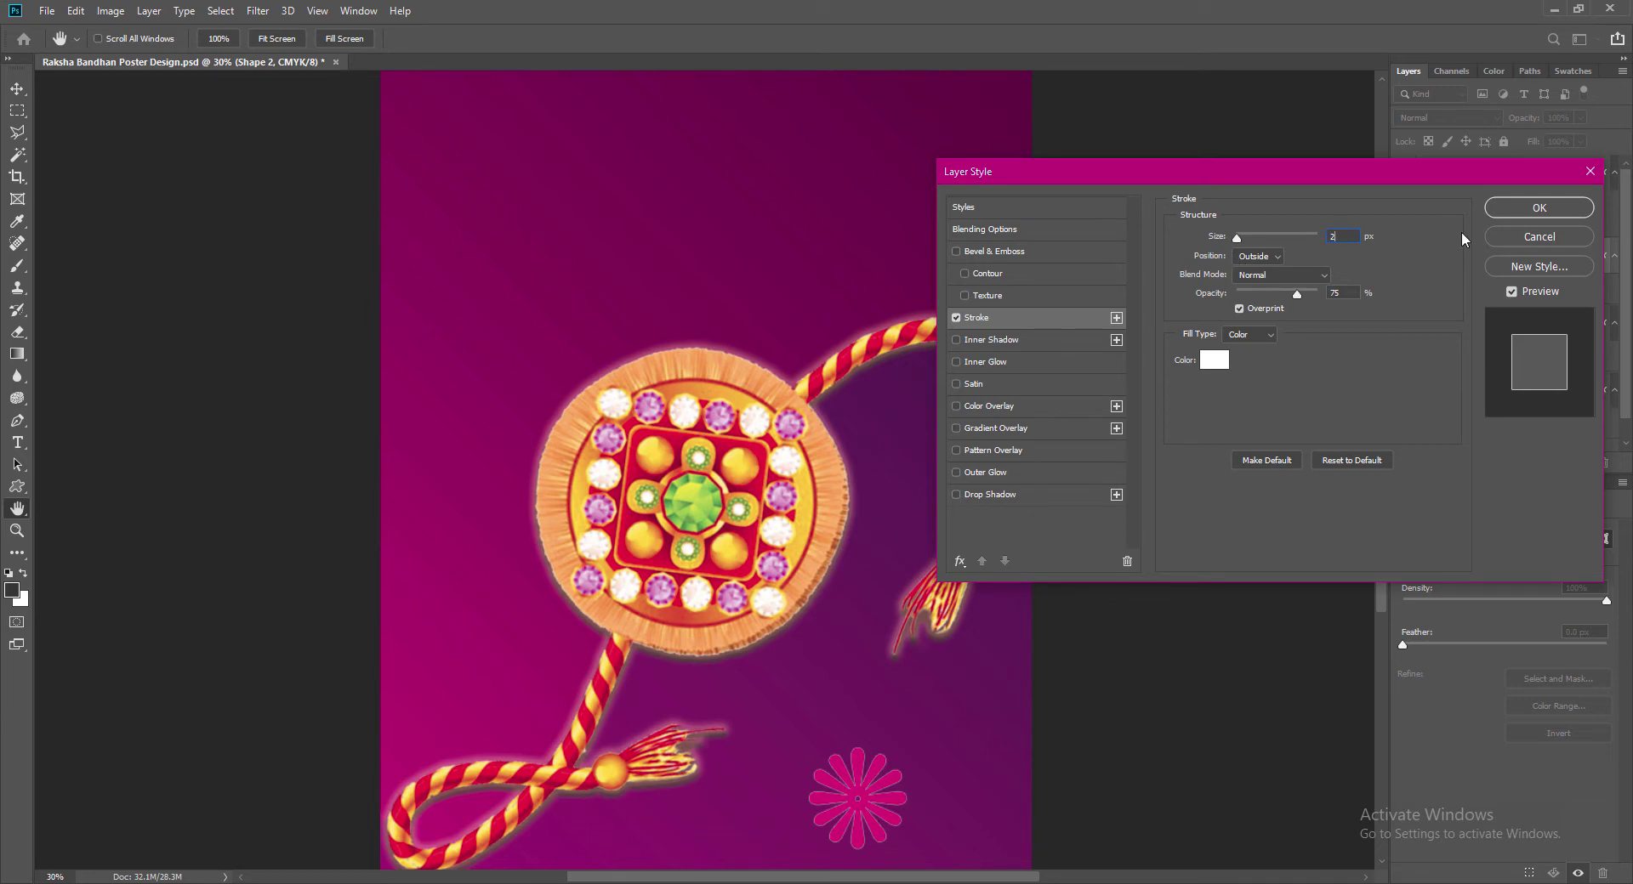
Step: Add an outer glow to the flower shape in its own sampled pink and accept the layer style
click(956, 473)
click(1213, 298)
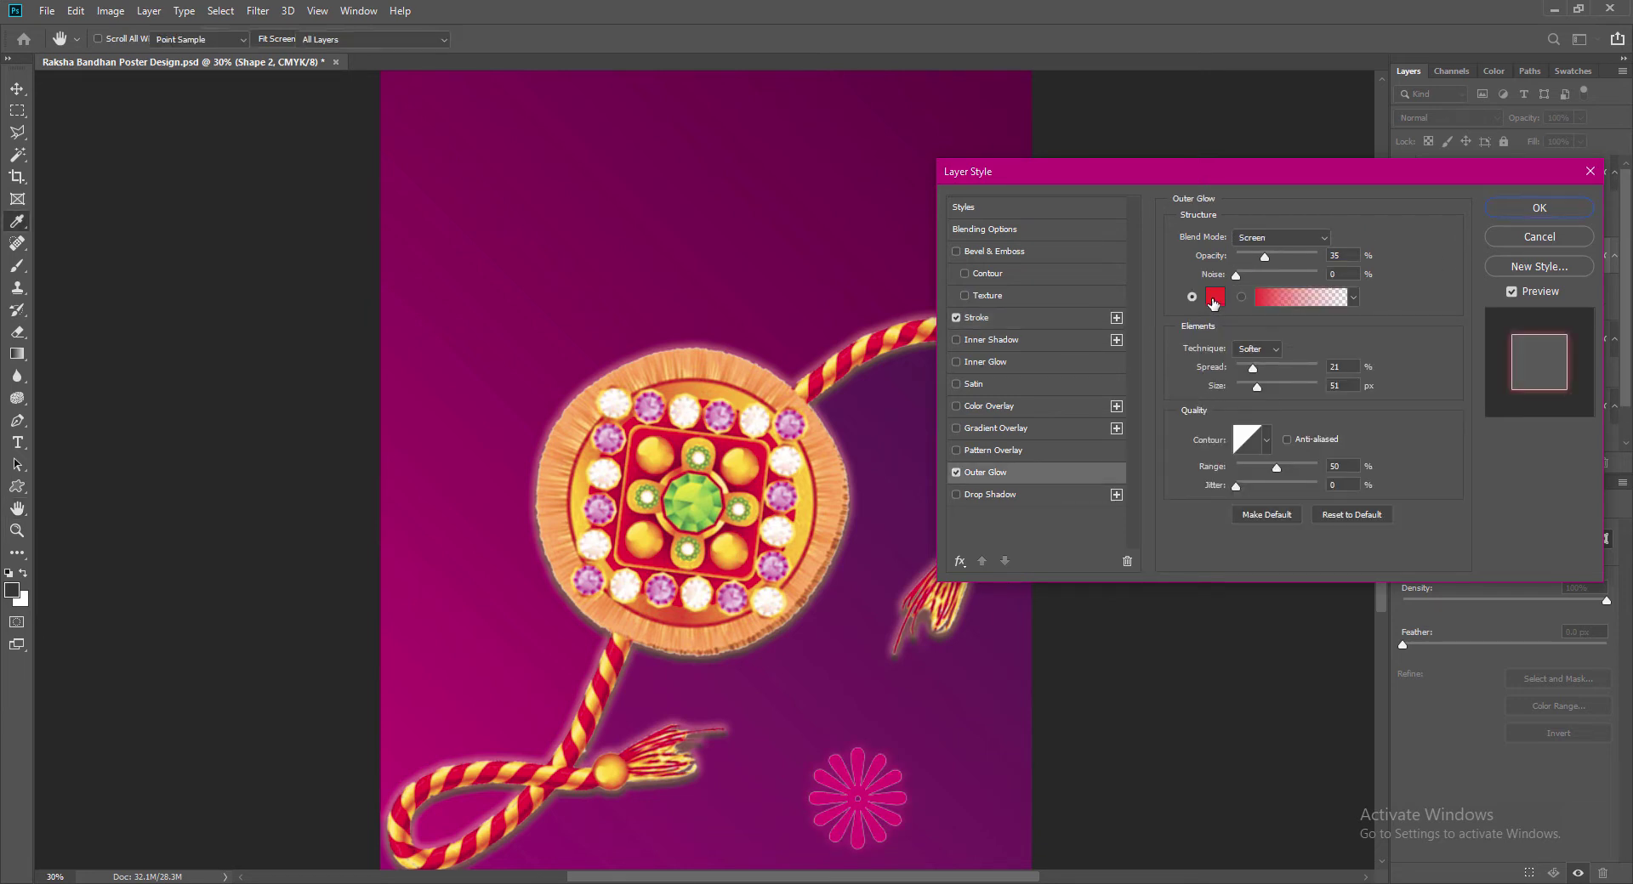
click(821, 795)
click(1094, 185)
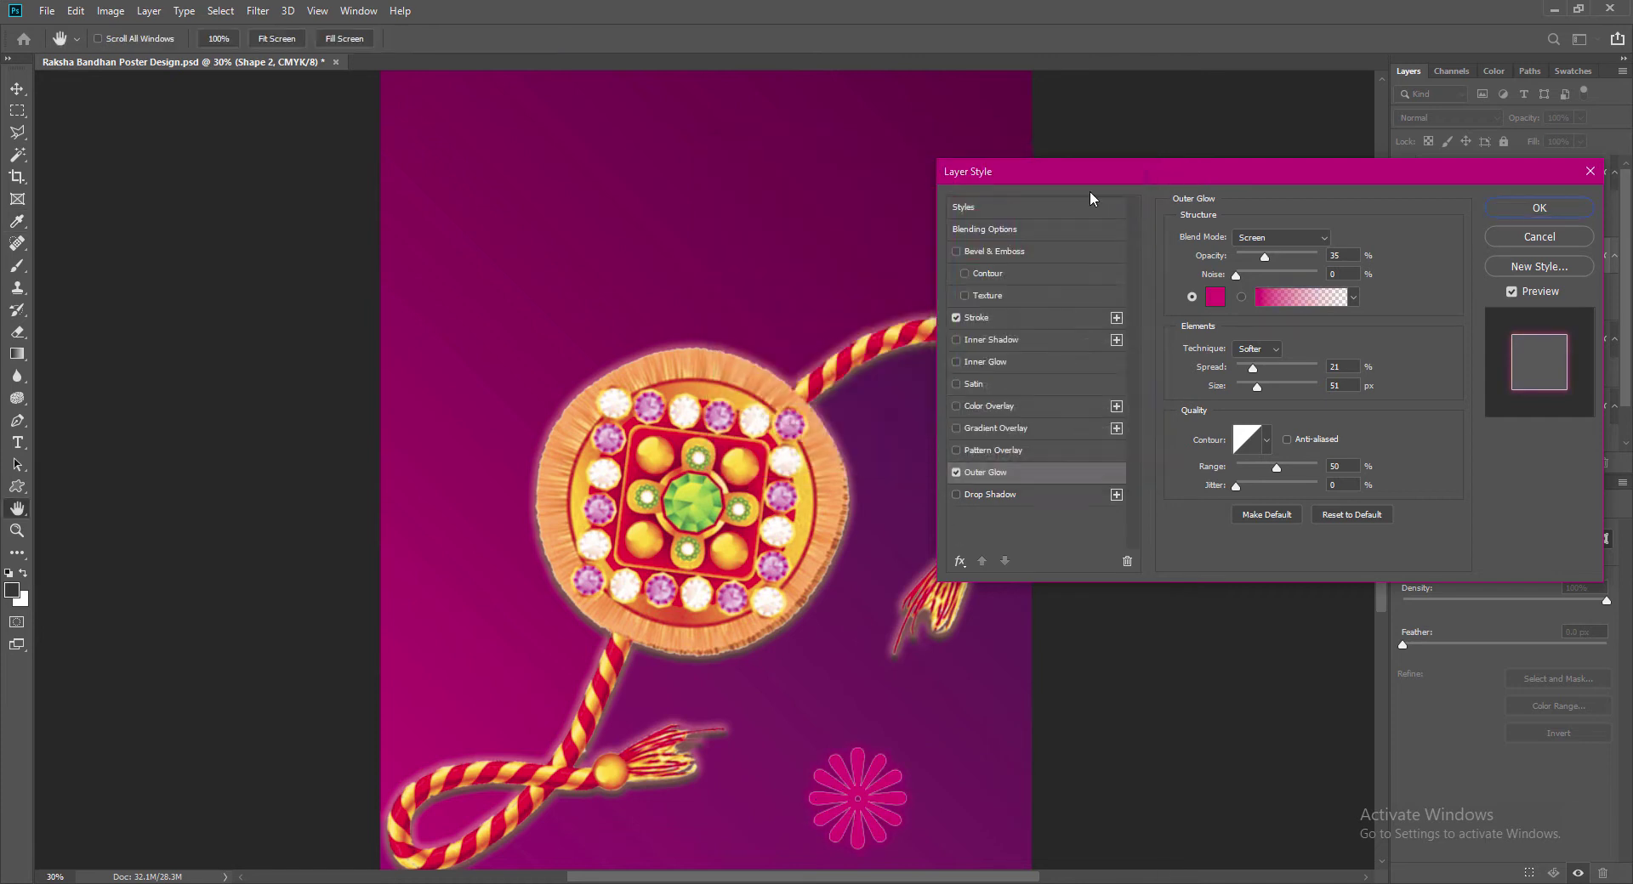
click(1539, 211)
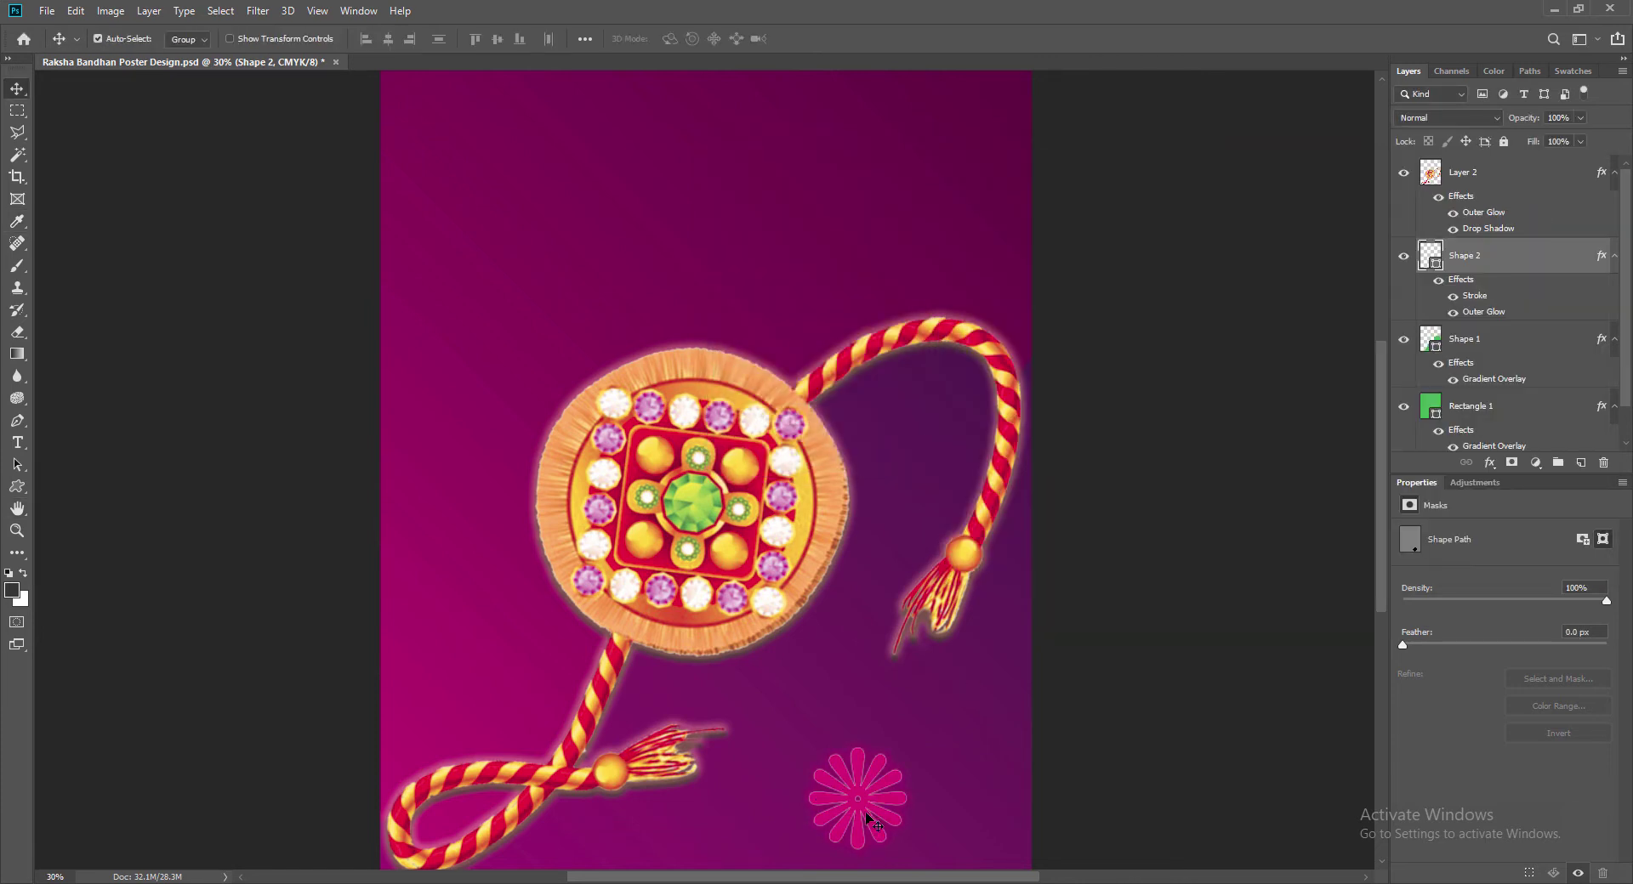
Step: Reposition the pink flower below the rakhi and place a duplicate of it under the hanging tassel
drag(864, 803, 847, 775)
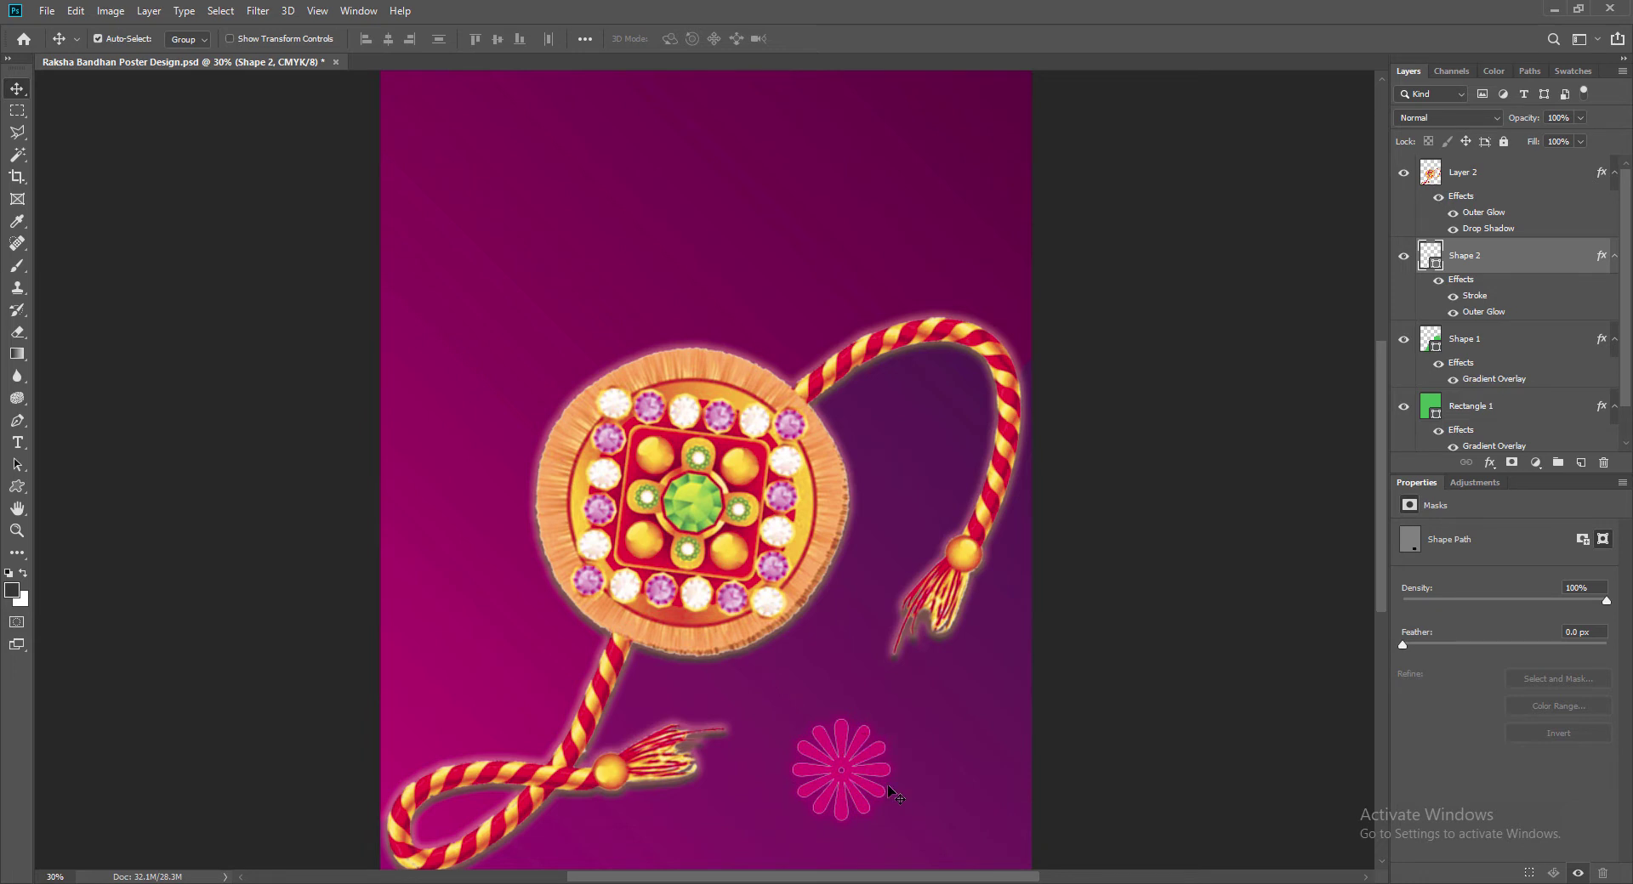
scroll(855, 778, down, 2)
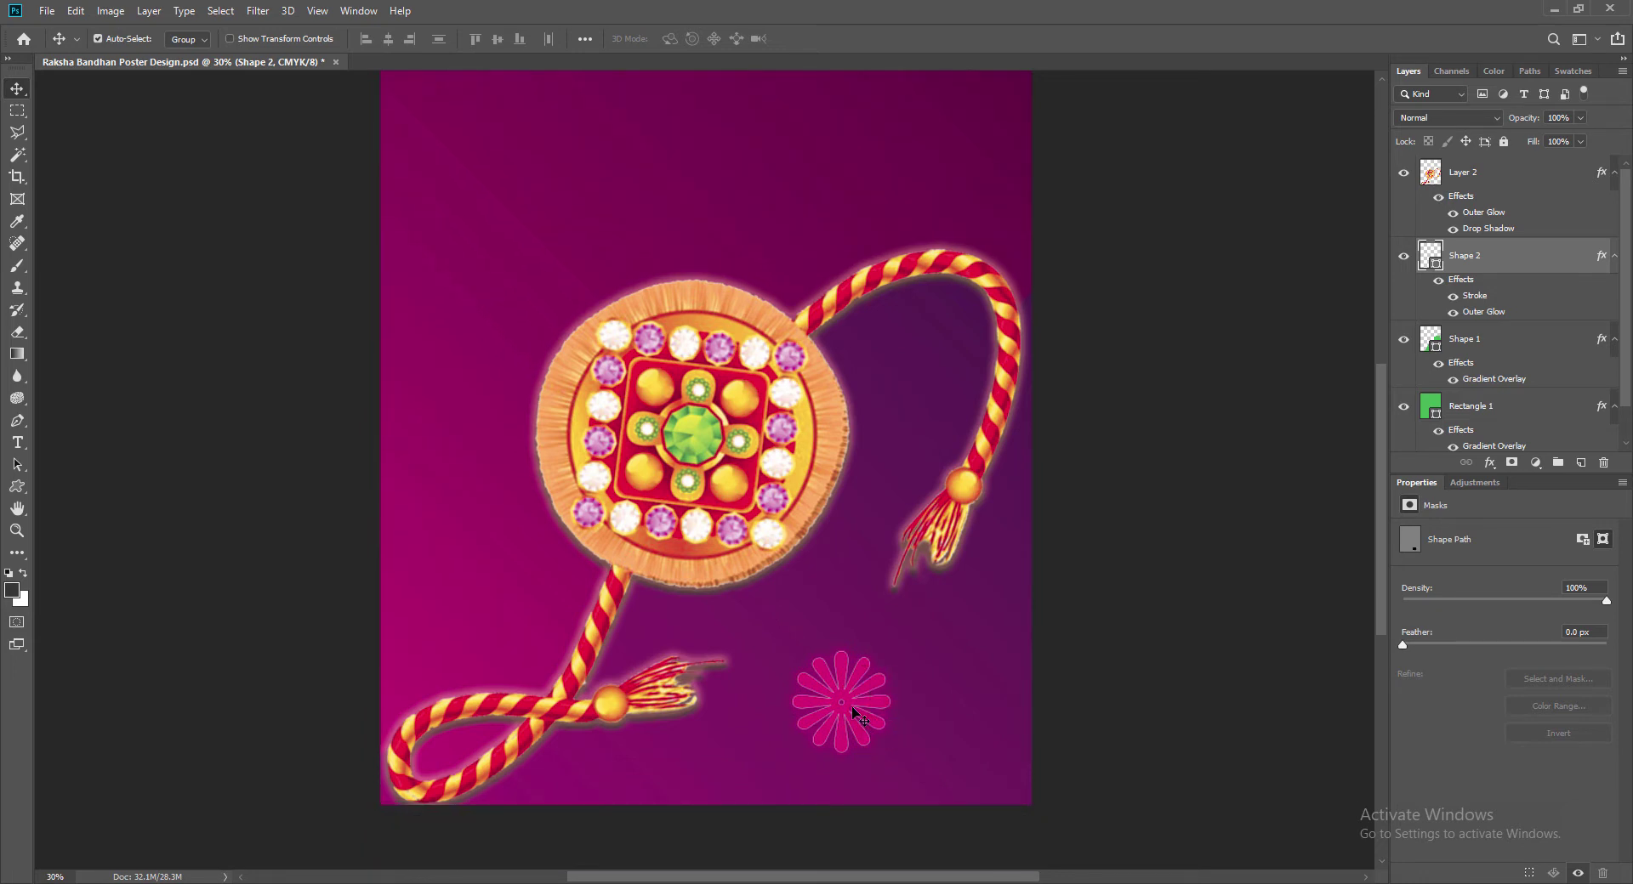
drag(854, 712, 909, 617)
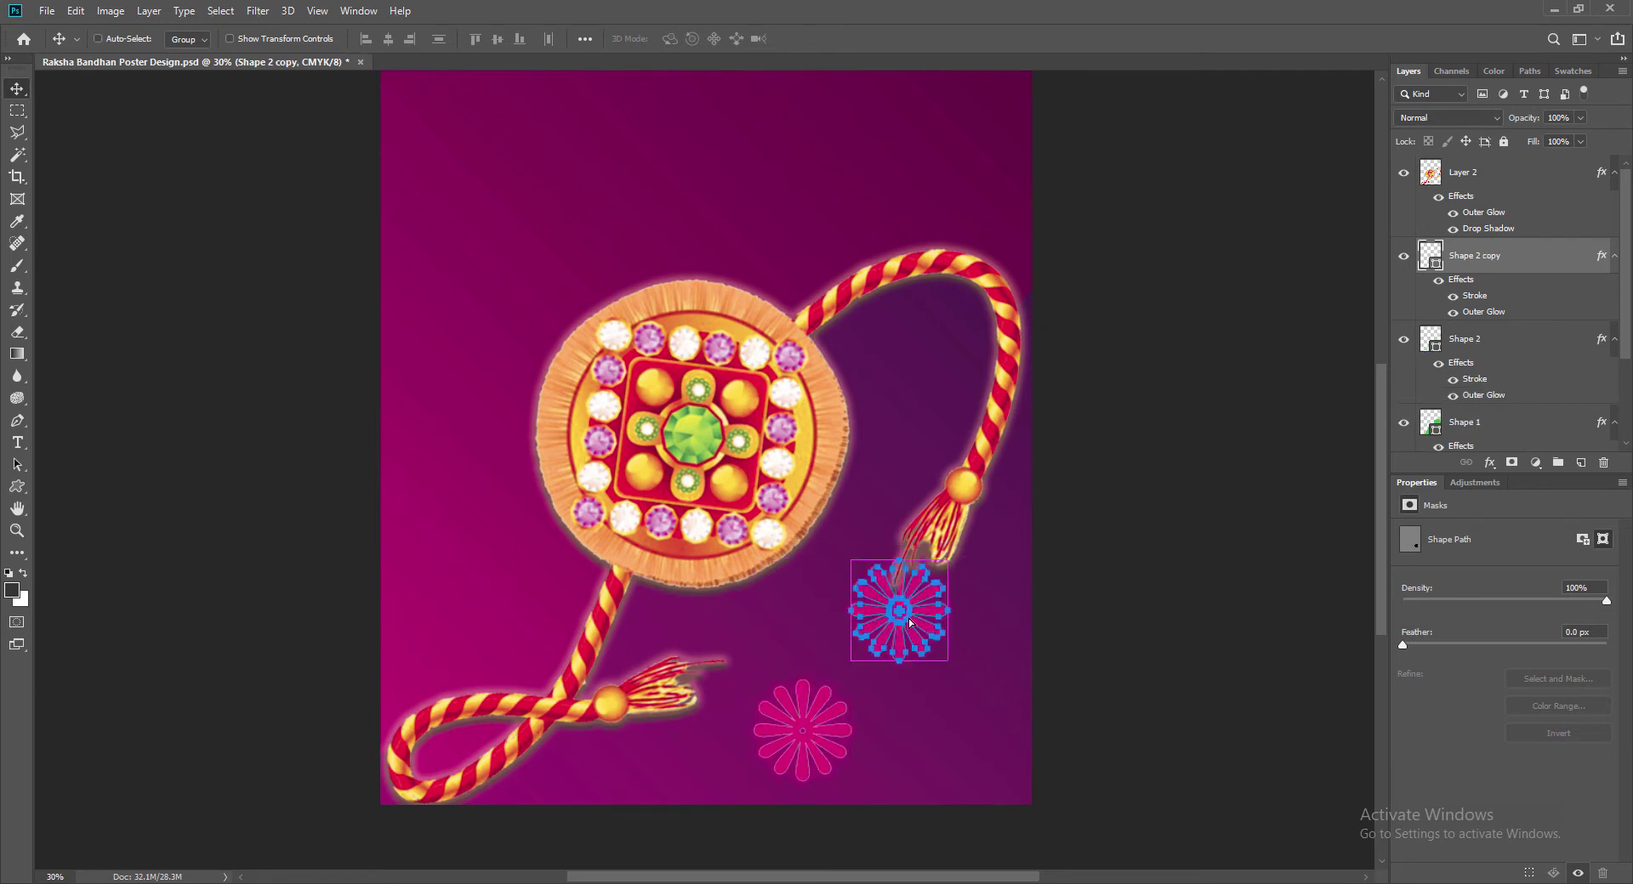
key(ctrl+t)
drag(948, 561, 1001, 487)
drag(850, 574, 829, 574)
key(Return)
click(1166, 651)
key(ctrl+z)
key(ctrl+z)
click(1115, 654)
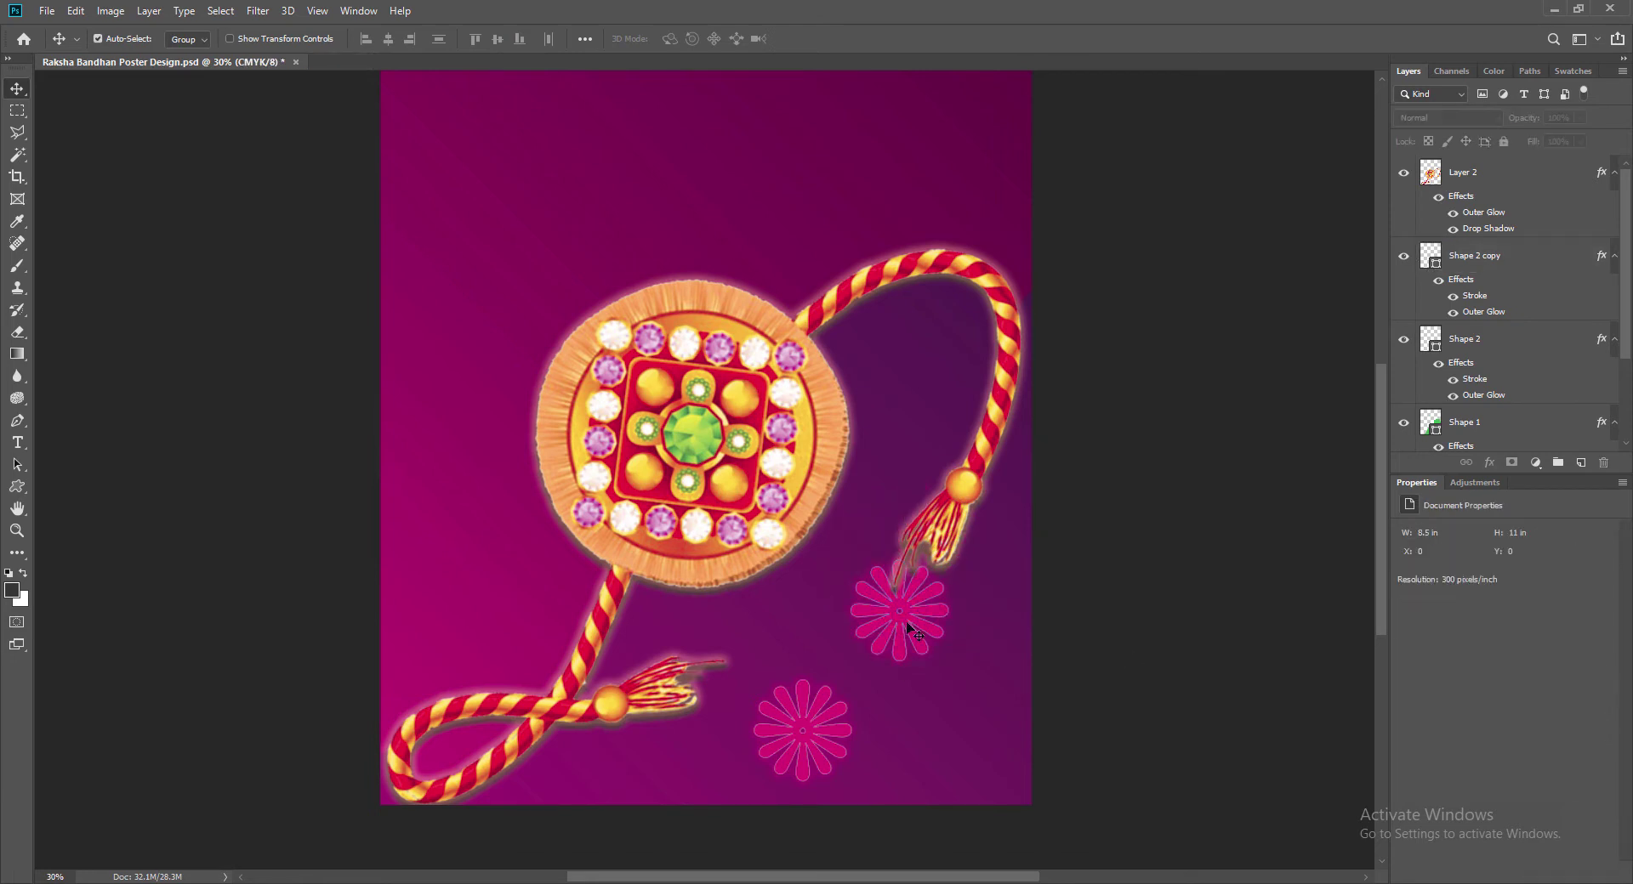
key(ctrl+z)
Step: Enlarge the duplicated flower behind the hanging tassel to about twice its size with Free Transform
key(ctrl+t)
key(Return)
key(ctrl+t)
drag(948, 561, 919, 589)
key(Return)
Step: Place flower copies below the rakhi disc, beside the looped thread and, at a smaller size, in the poster's bottom-right corner
drag(815, 746, 984, 765)
key(ctrl+z)
drag(804, 739, 658, 636)
click(990, 765)
drag(990, 769, 615, 769)
Step: Duplicate the large flower into the curve of the rakhi cord and scale it down to fit inside
drag(910, 614, 912, 417)
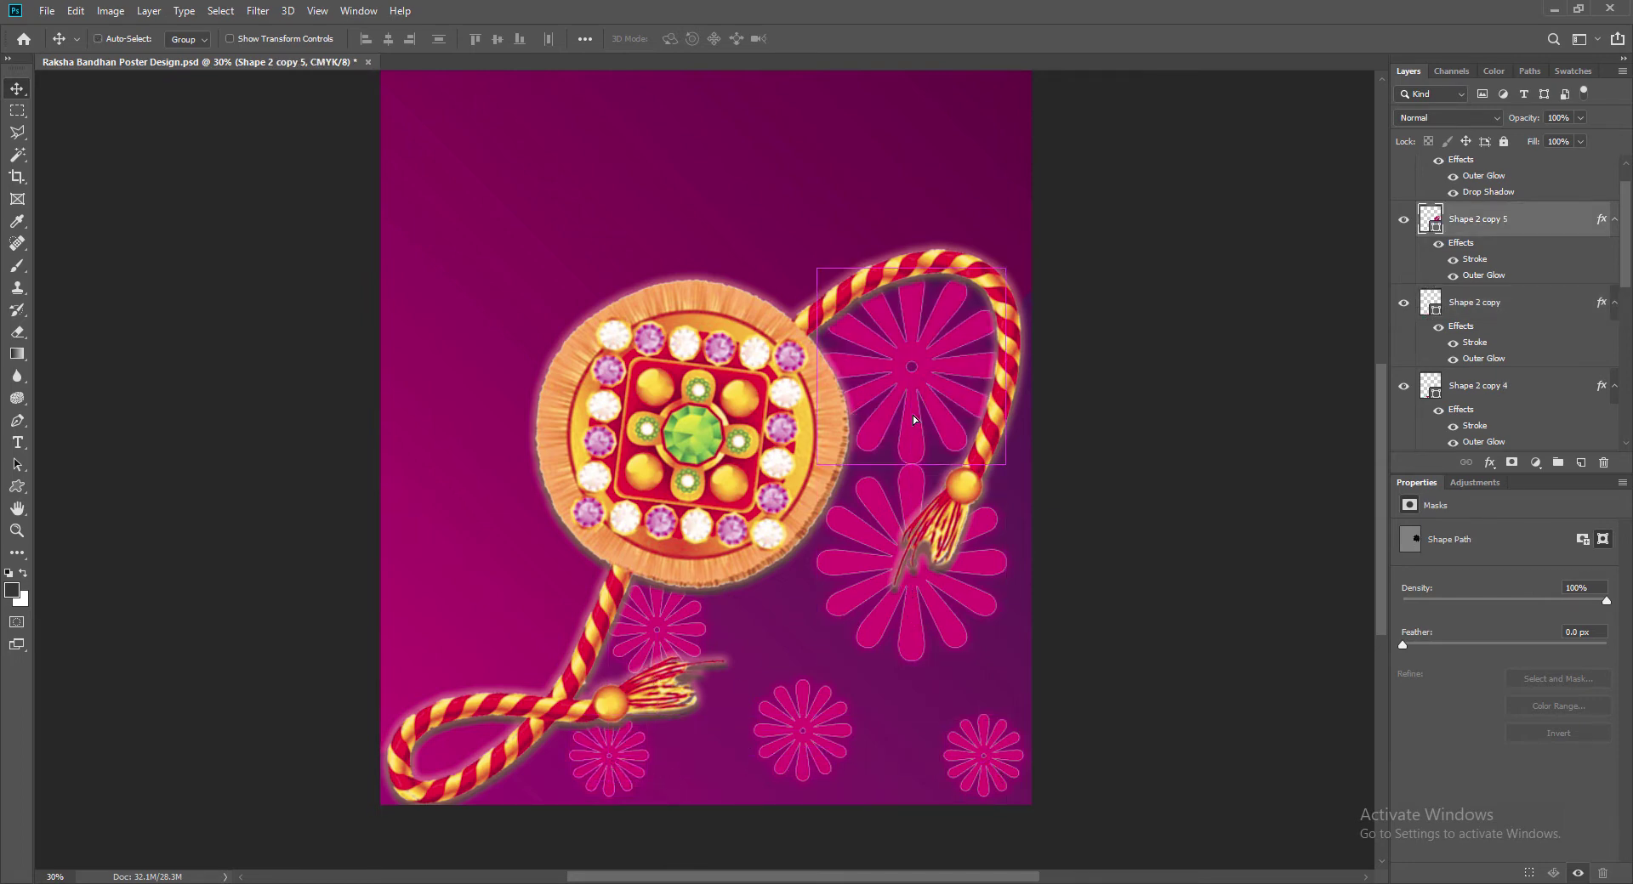
key(ctrl+t)
drag(818, 268, 876, 326)
key(Return)
drag(948, 393, 925, 356)
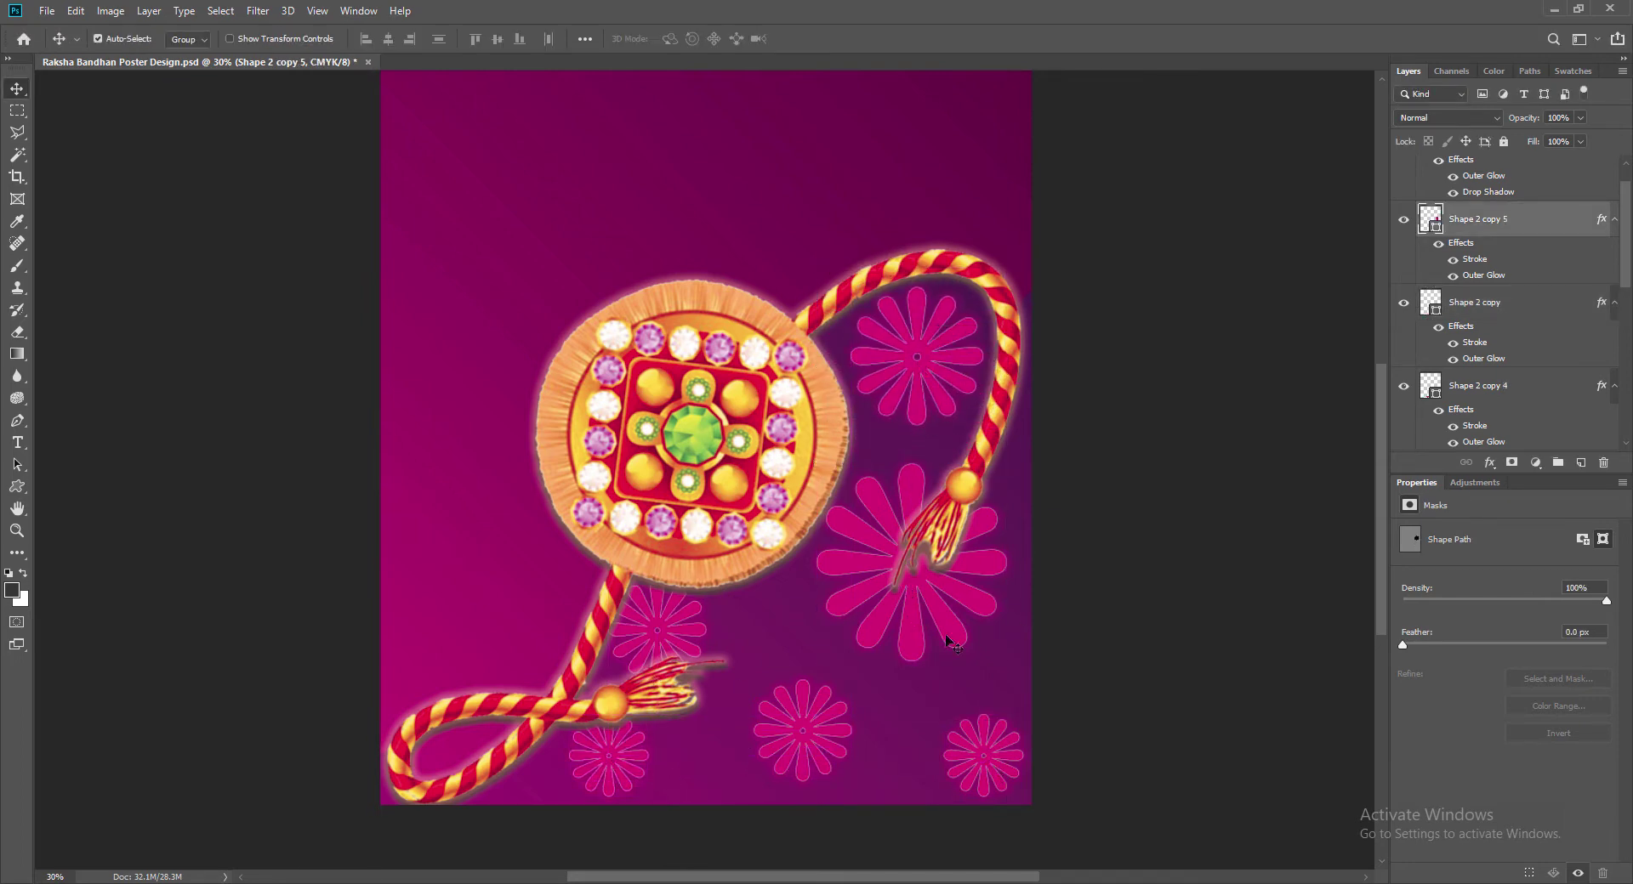
Step: Duplicate the large flower into the poster's bottom-right corner
drag(914, 590, 970, 782)
click(1011, 743)
click(1434, 311)
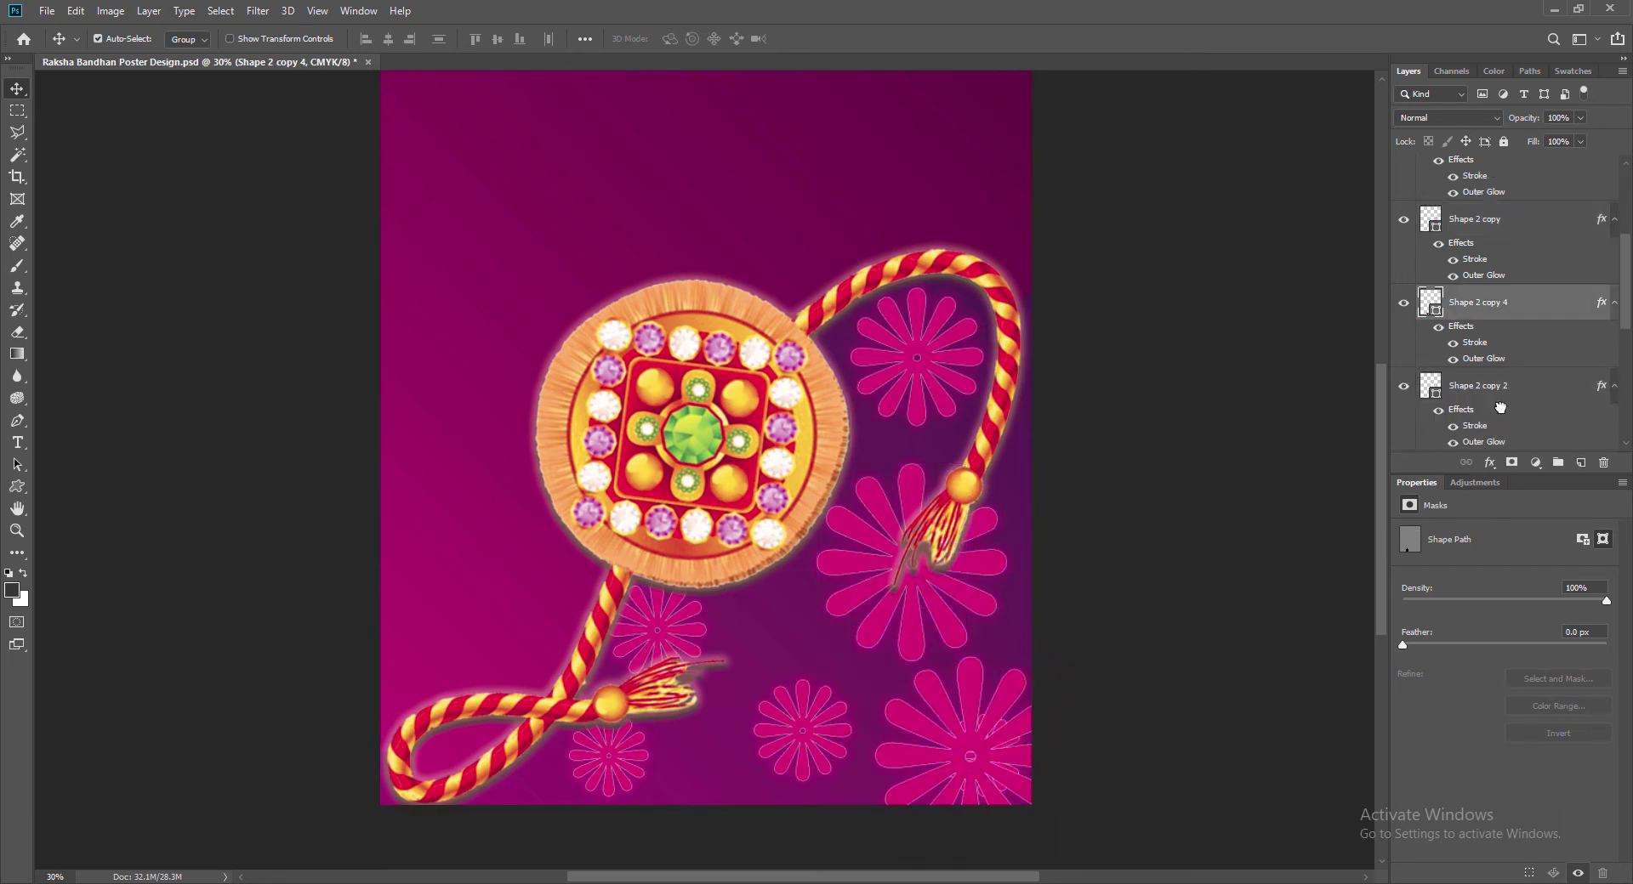
Step: Bring the small corner flower above the large one and arrange both so the large flower runs off the poster's right edge
drag(1472, 387, 1471, 291)
click(969, 684)
click(987, 732)
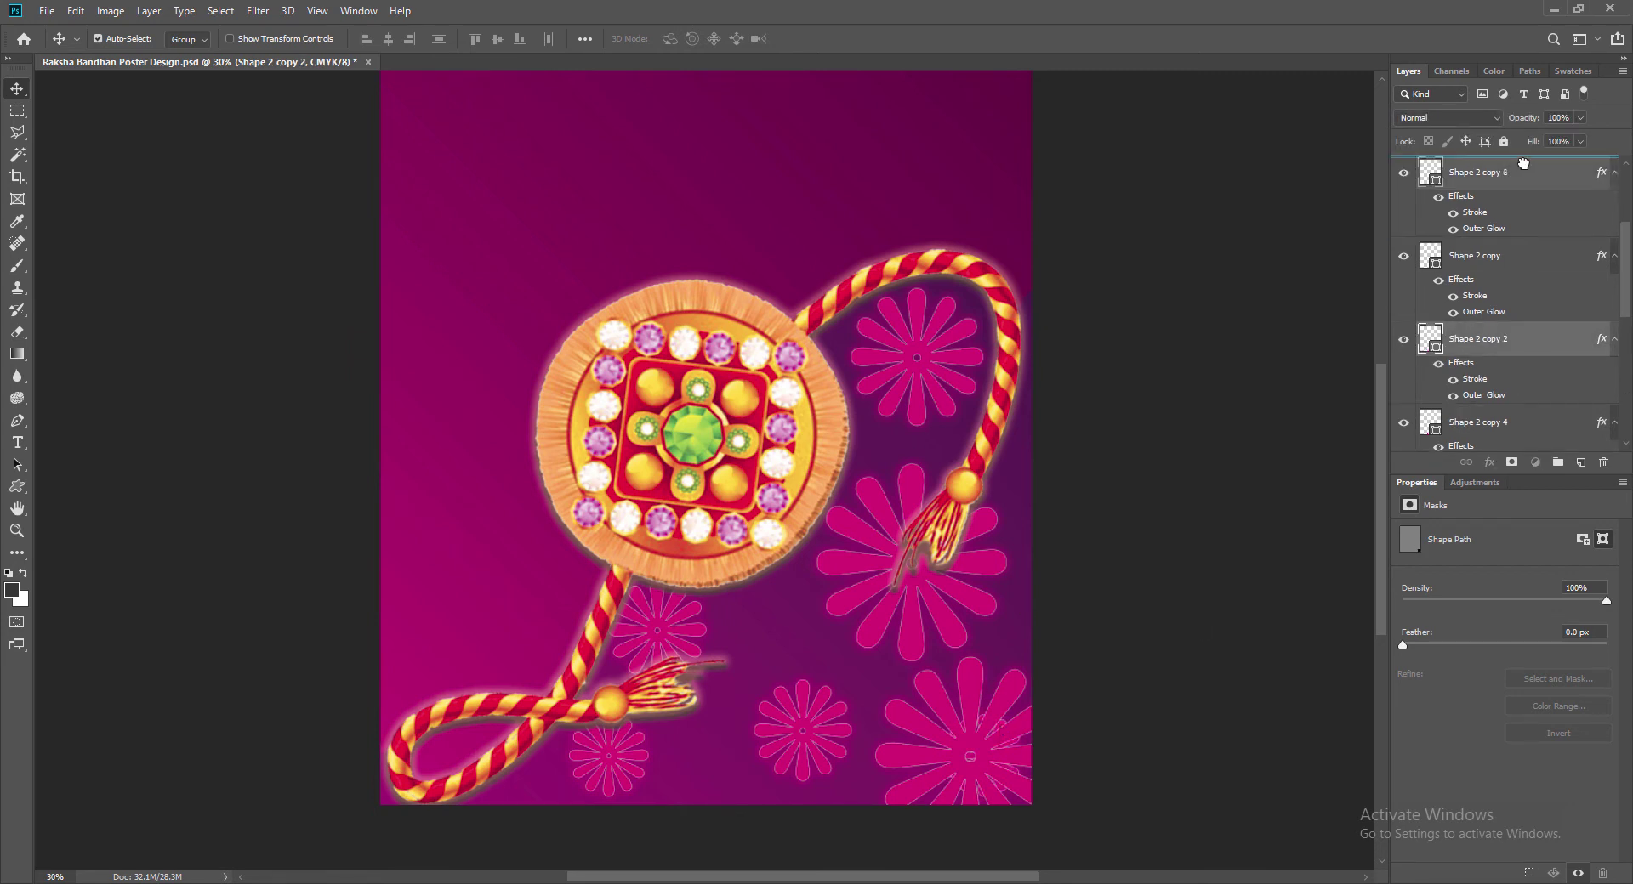
key(ctrl+shift+])
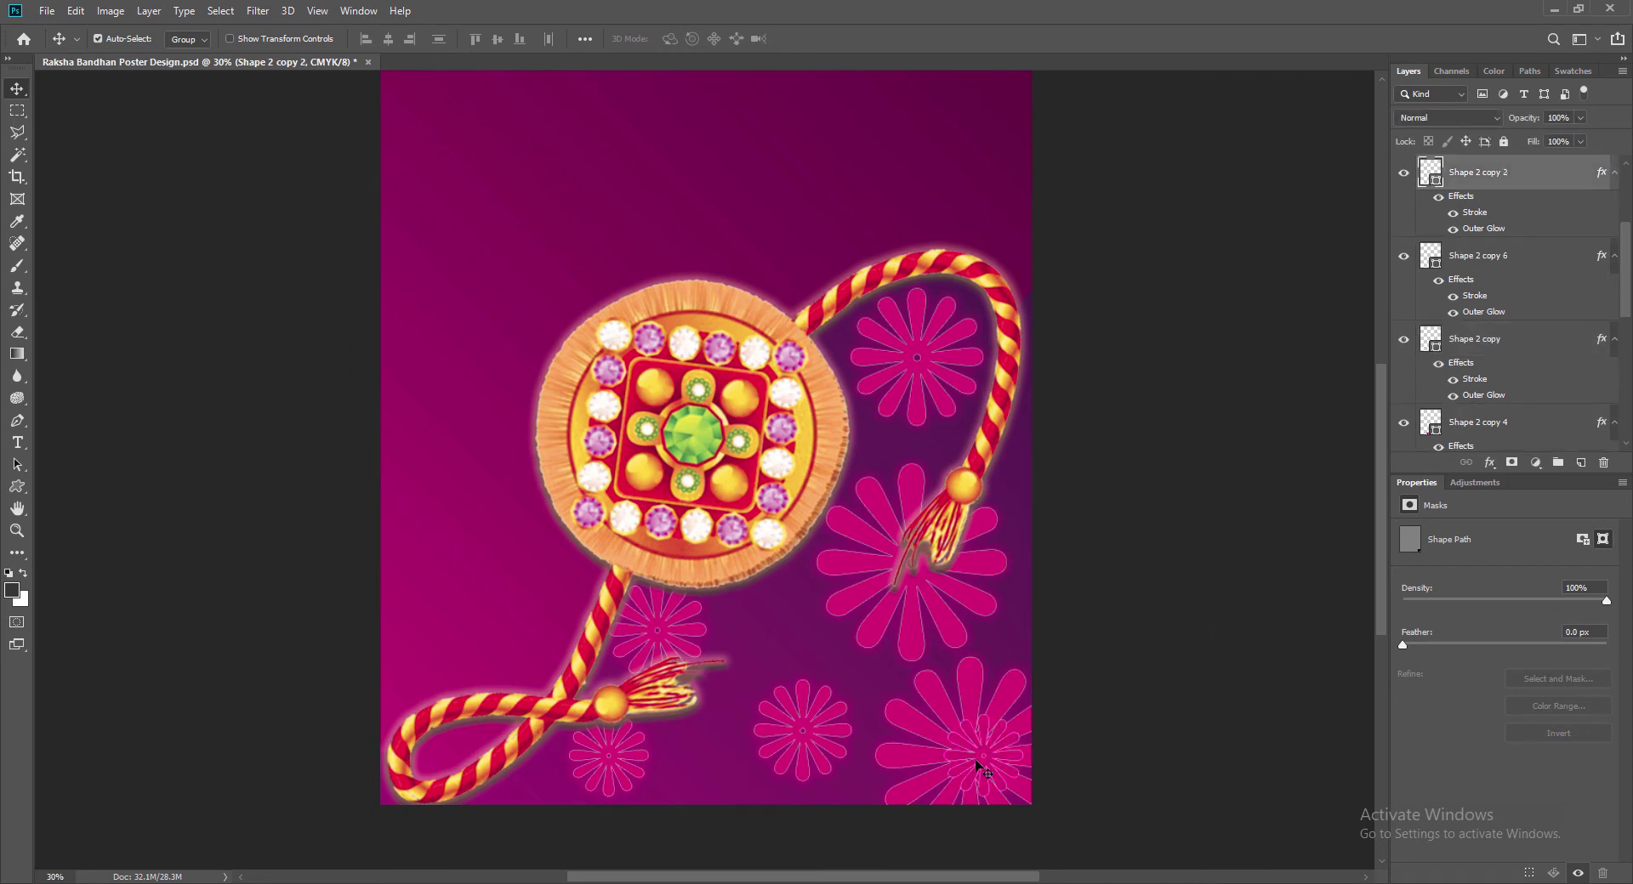
drag(975, 762, 946, 743)
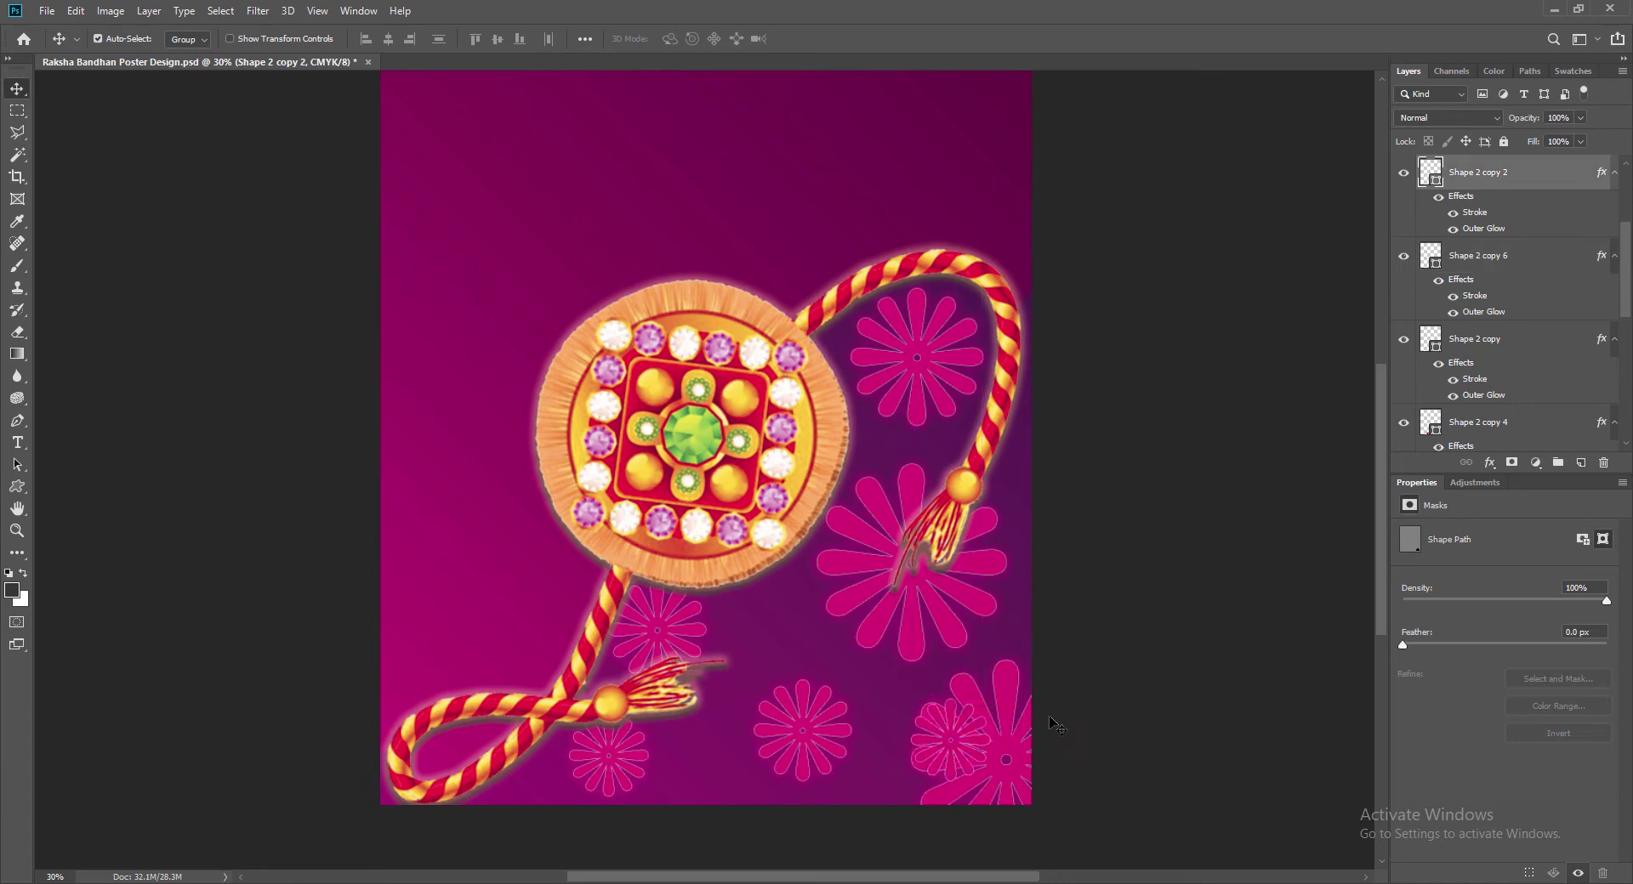
Step: Add flower copies behind the rakhi disc's lower-right rim and at the poster's bottom edge, and save the document
drag(922, 329, 767, 568)
drag(602, 759, 717, 803)
click(857, 565)
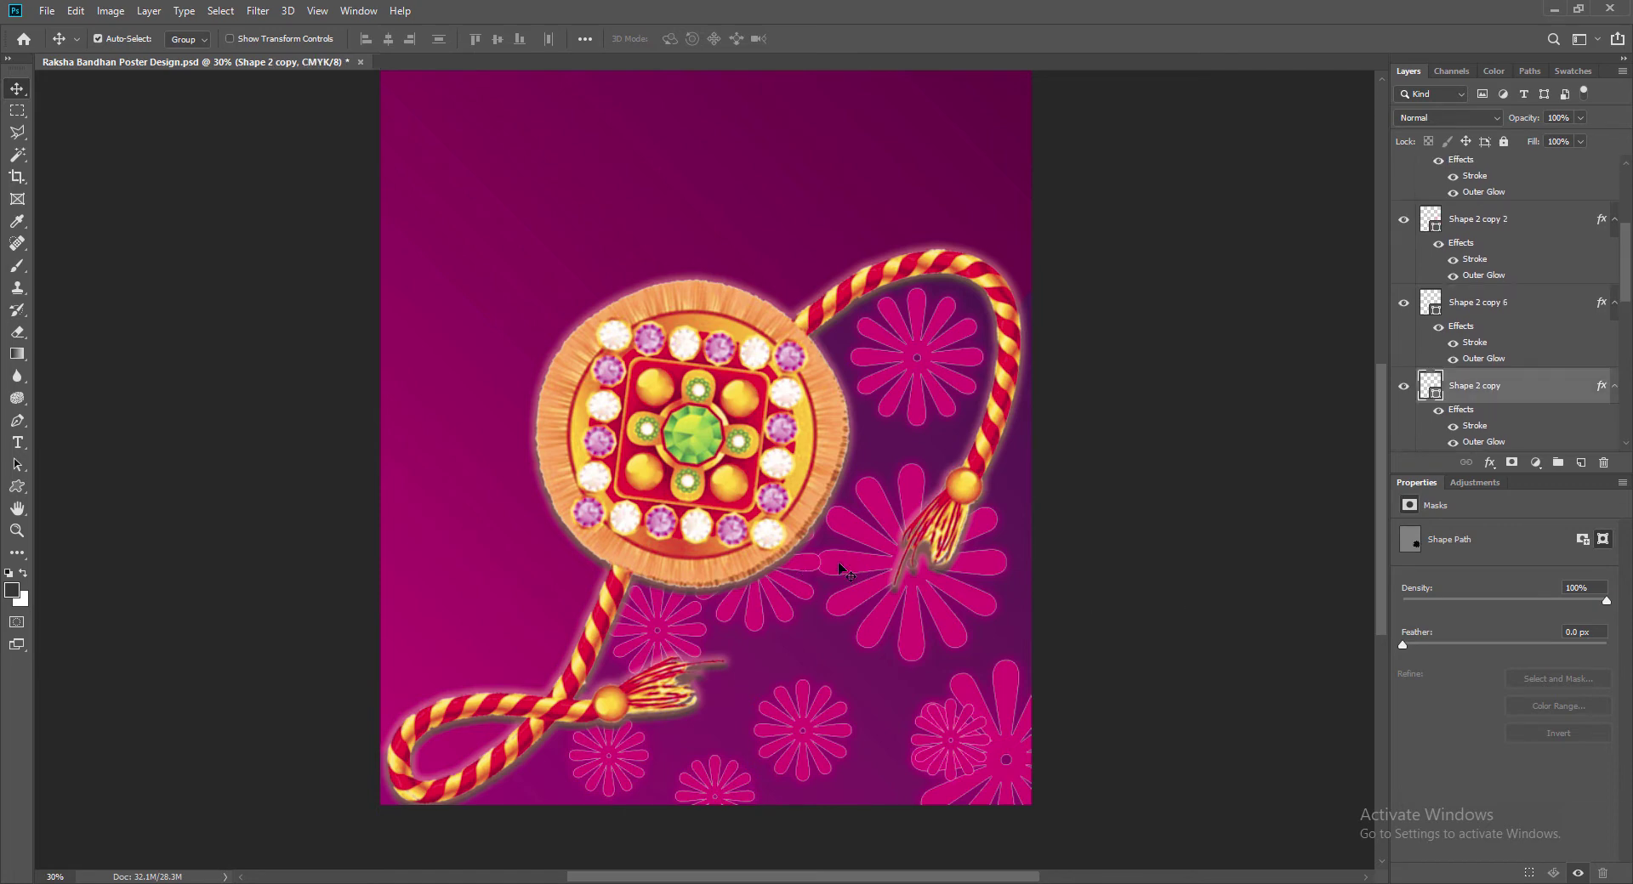
click(812, 576)
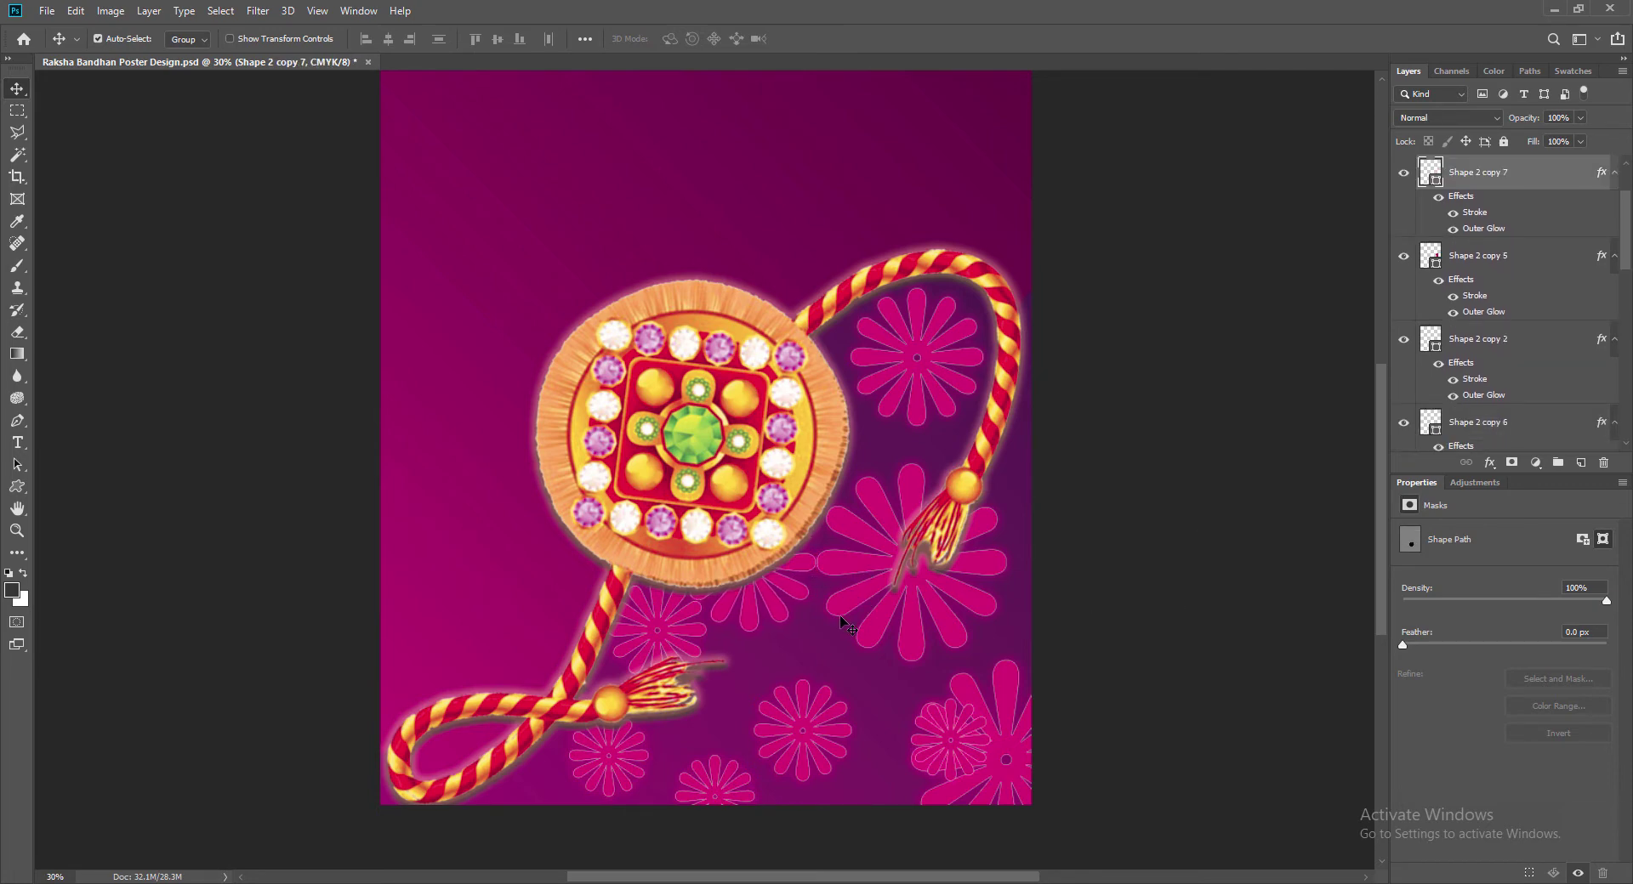
key(ctrl+s)
Step: Reduce the opacity of all the pink flower layers to 33%
click(1478, 255)
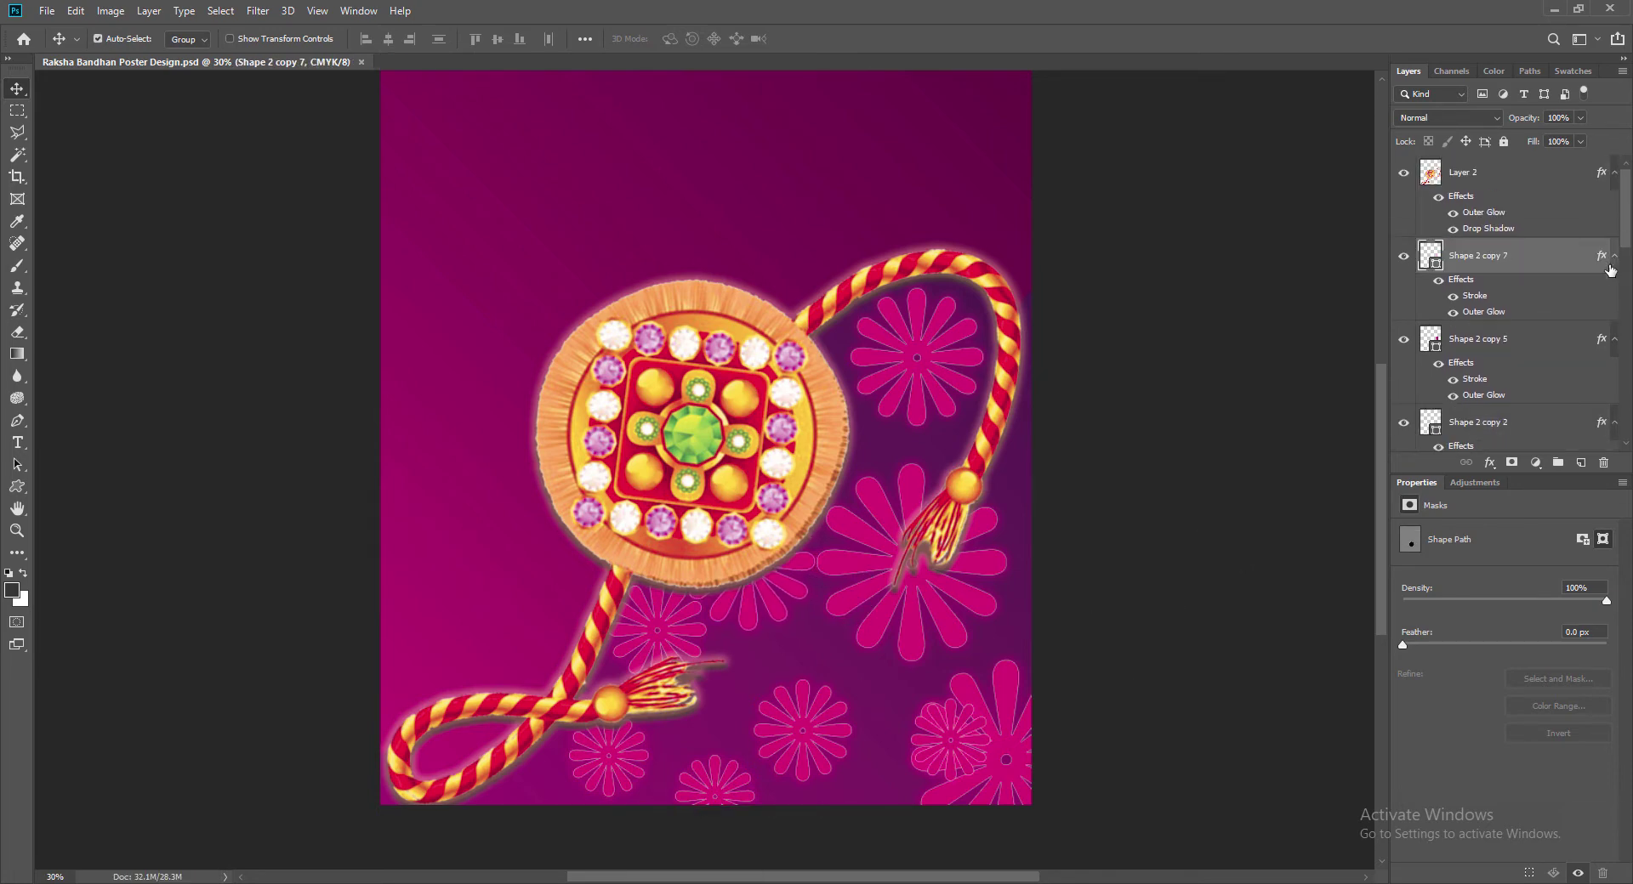
ctrl+click(1478, 339)
ctrl+click(1487, 419)
scroll(1489, 414, down, 2)
ctrl+click(1489, 408)
scroll(1488, 408, down, 3)
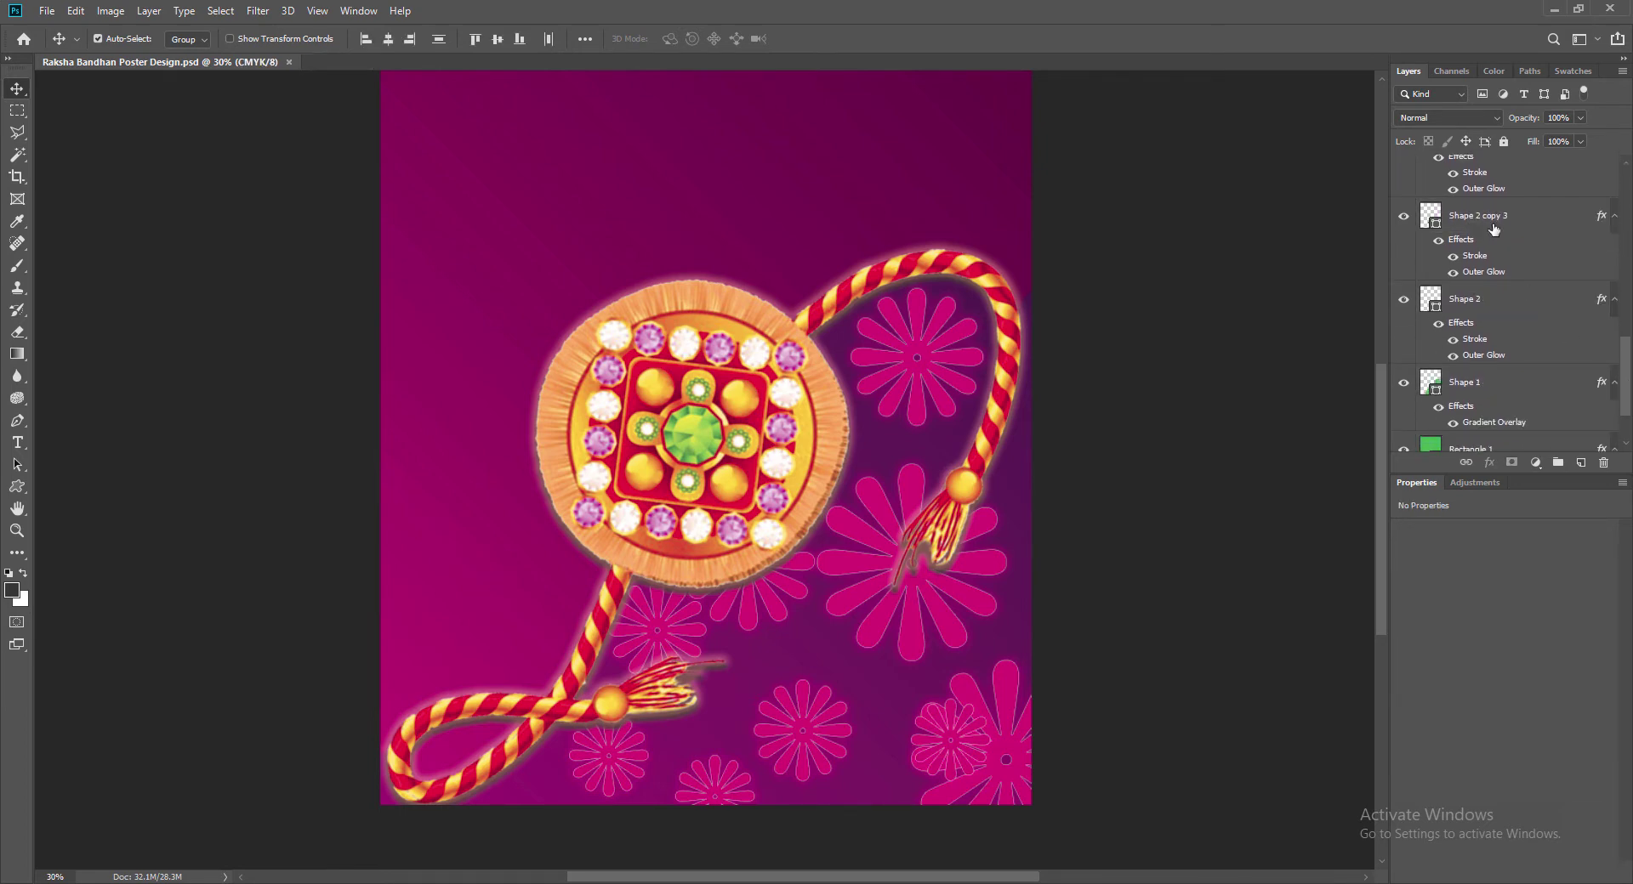
ctrl+click(1478, 216)
ctrl+click(1476, 299)
click(1580, 117)
drag(1584, 136, 1536, 143)
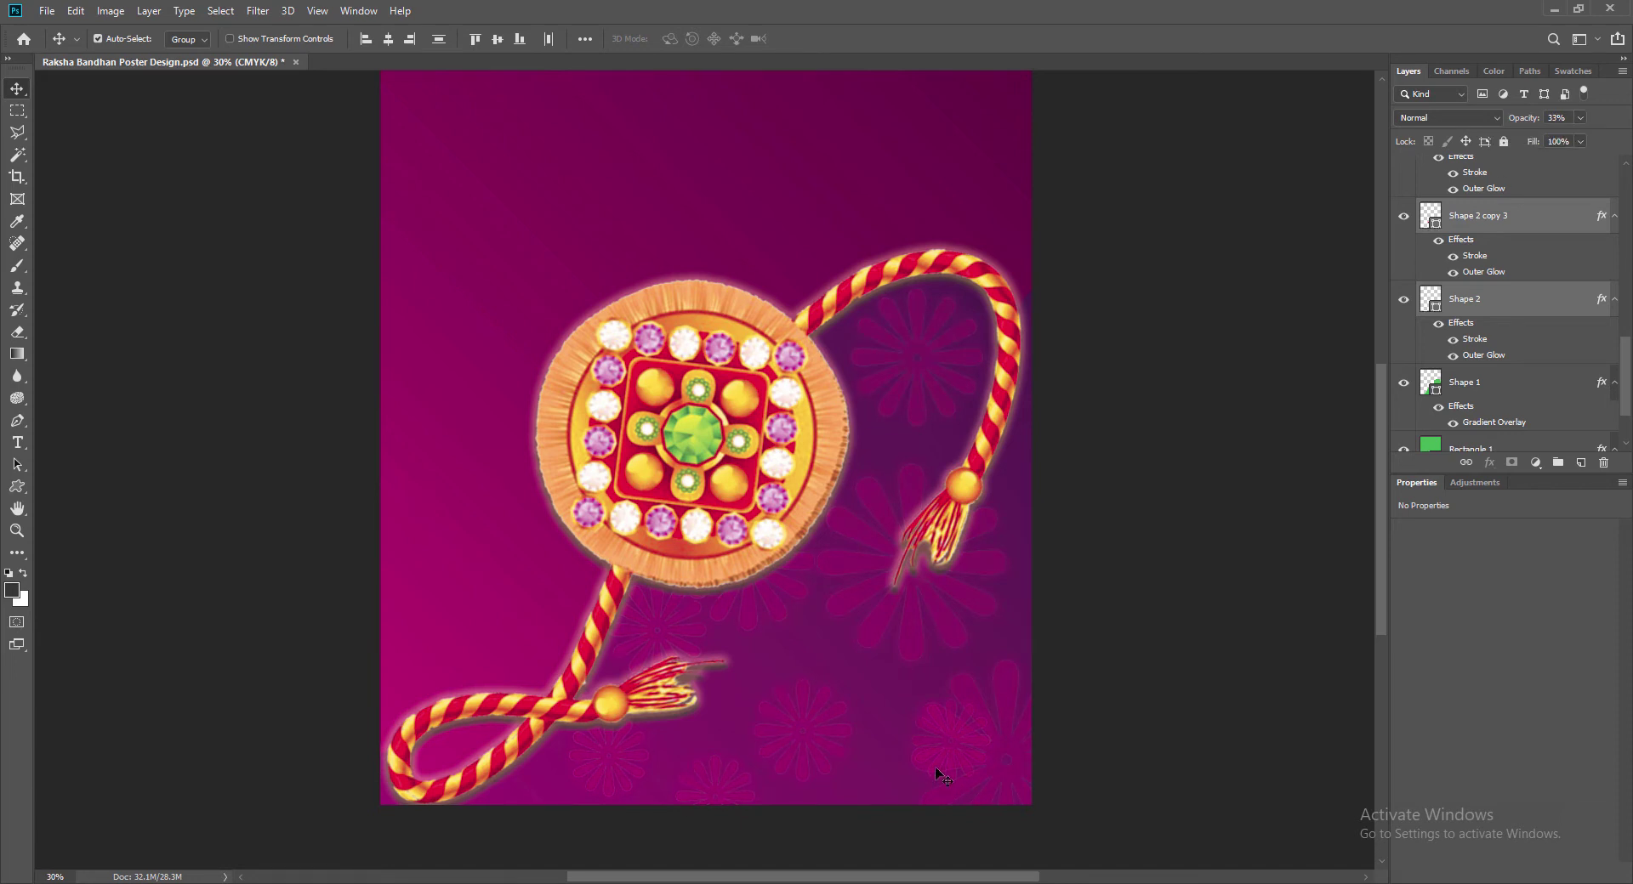
Step: Shift the faded small flower, the large flower and the one beside the rakhi disc to space them out, and save the document
click(983, 754)
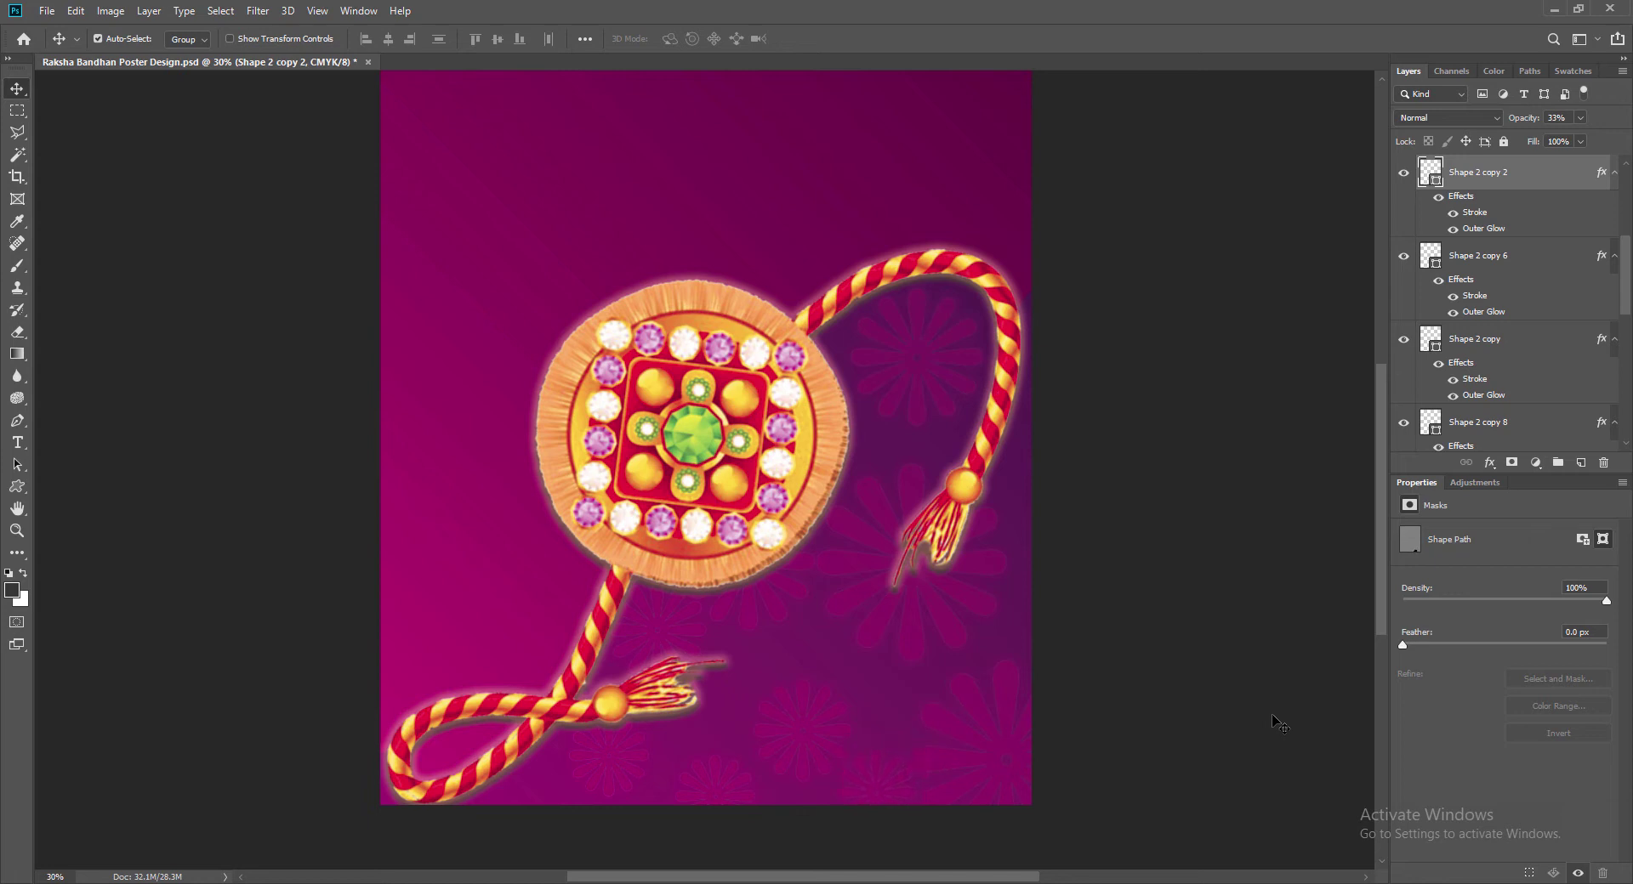
key(ctrl+s)
click(967, 598)
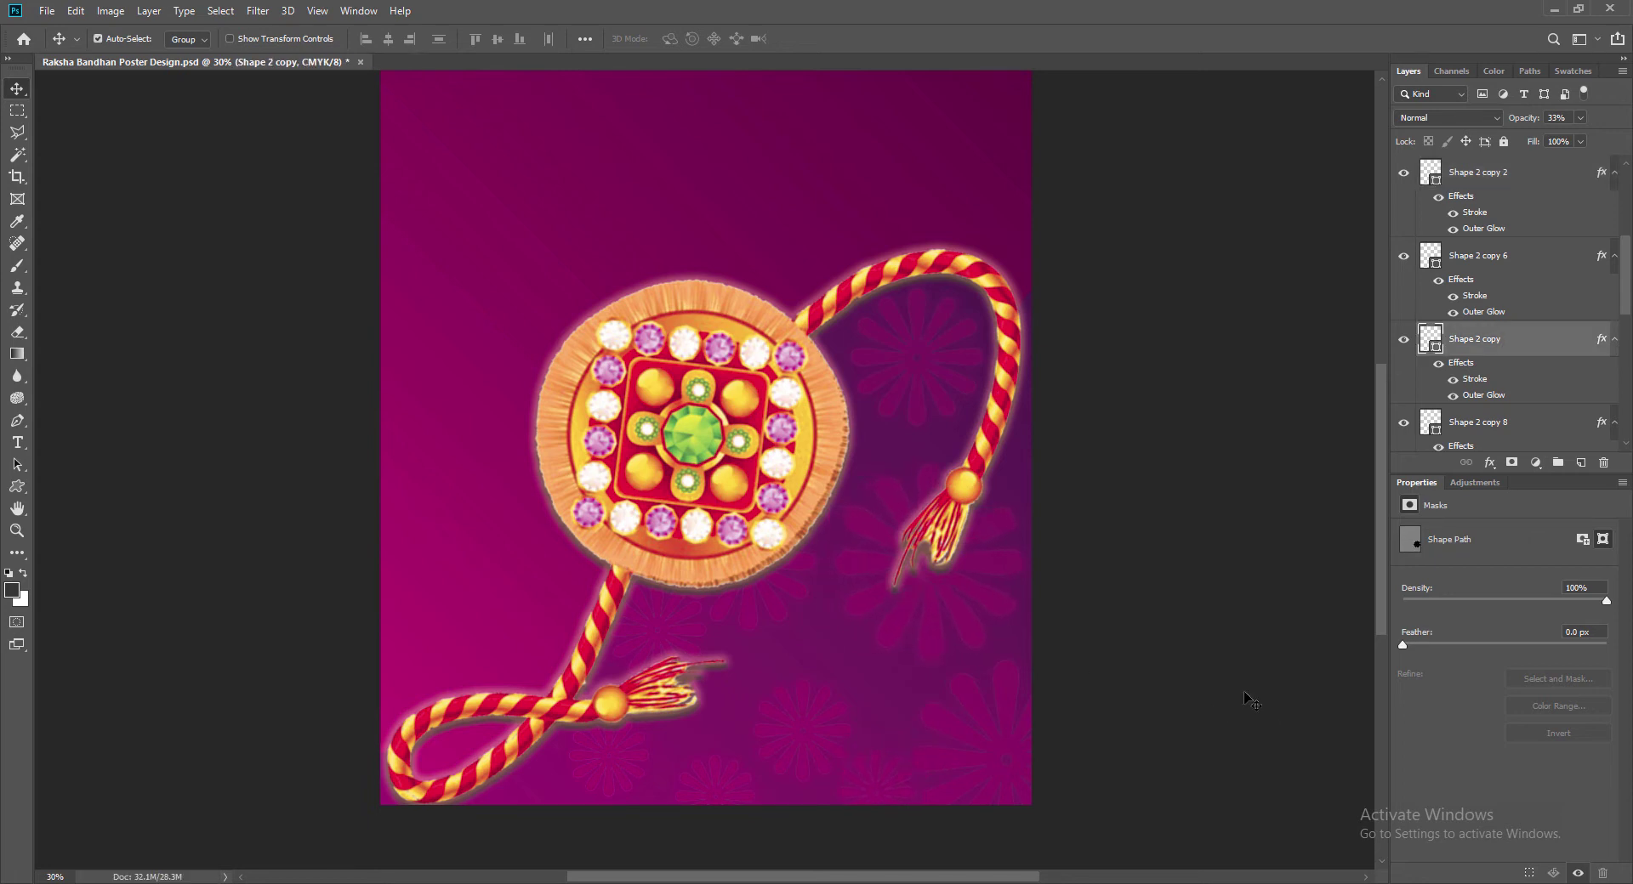
click(792, 598)
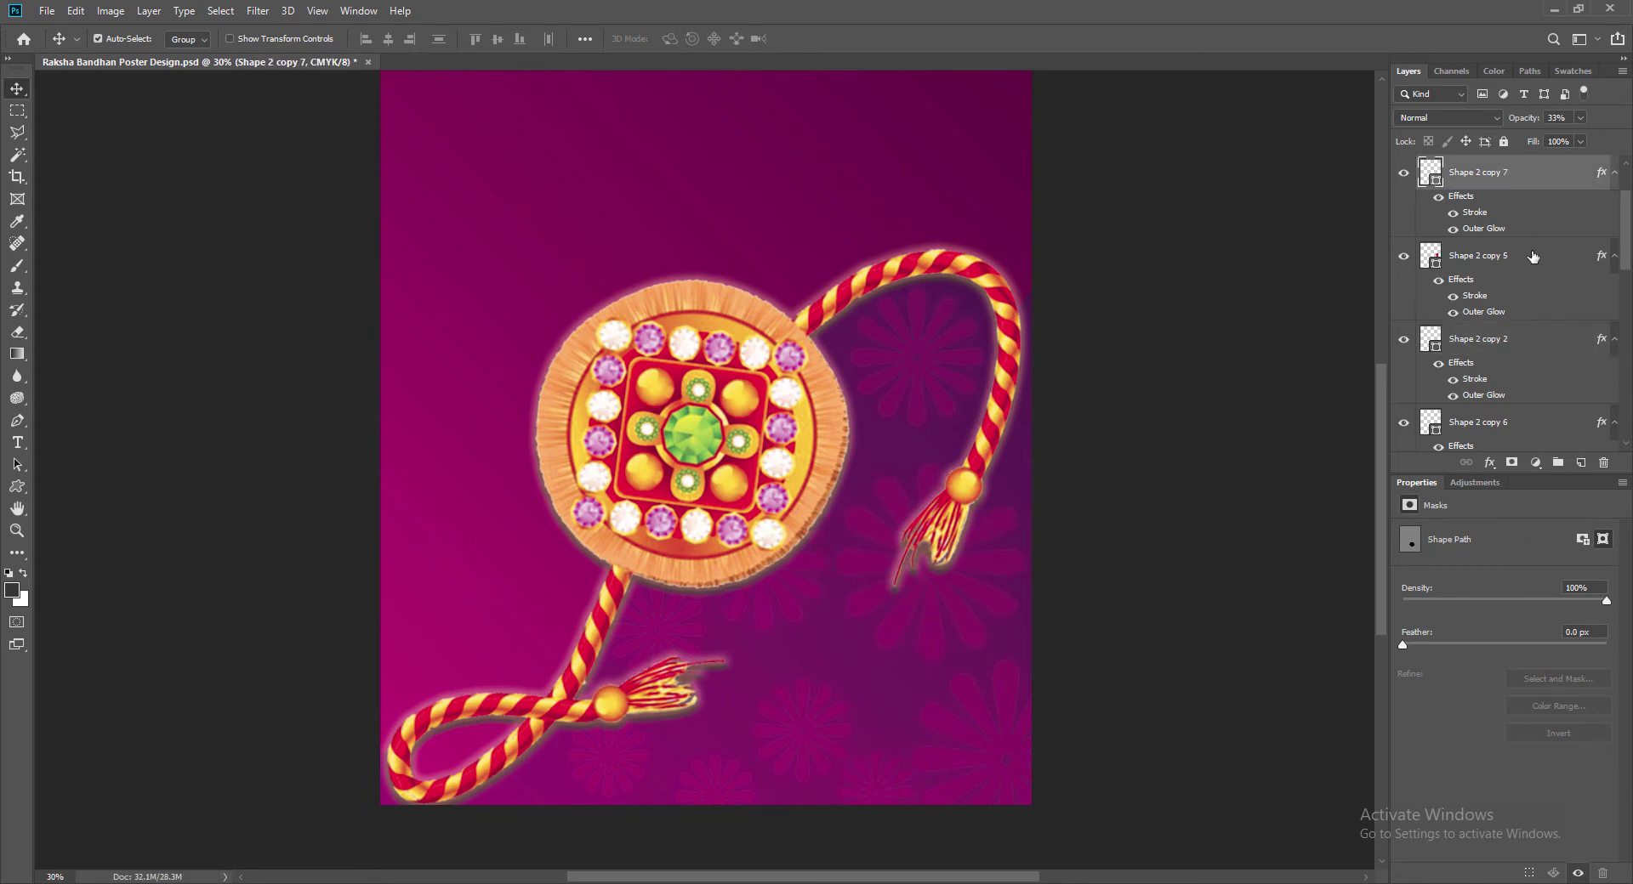
key(ctrl+s)
Step: Draw an eight-petalled ornament custom shape about 696 by 675 px on a new layer above the background rectangle, in the poster's upper-left area
scroll(1175, 629, up, 4)
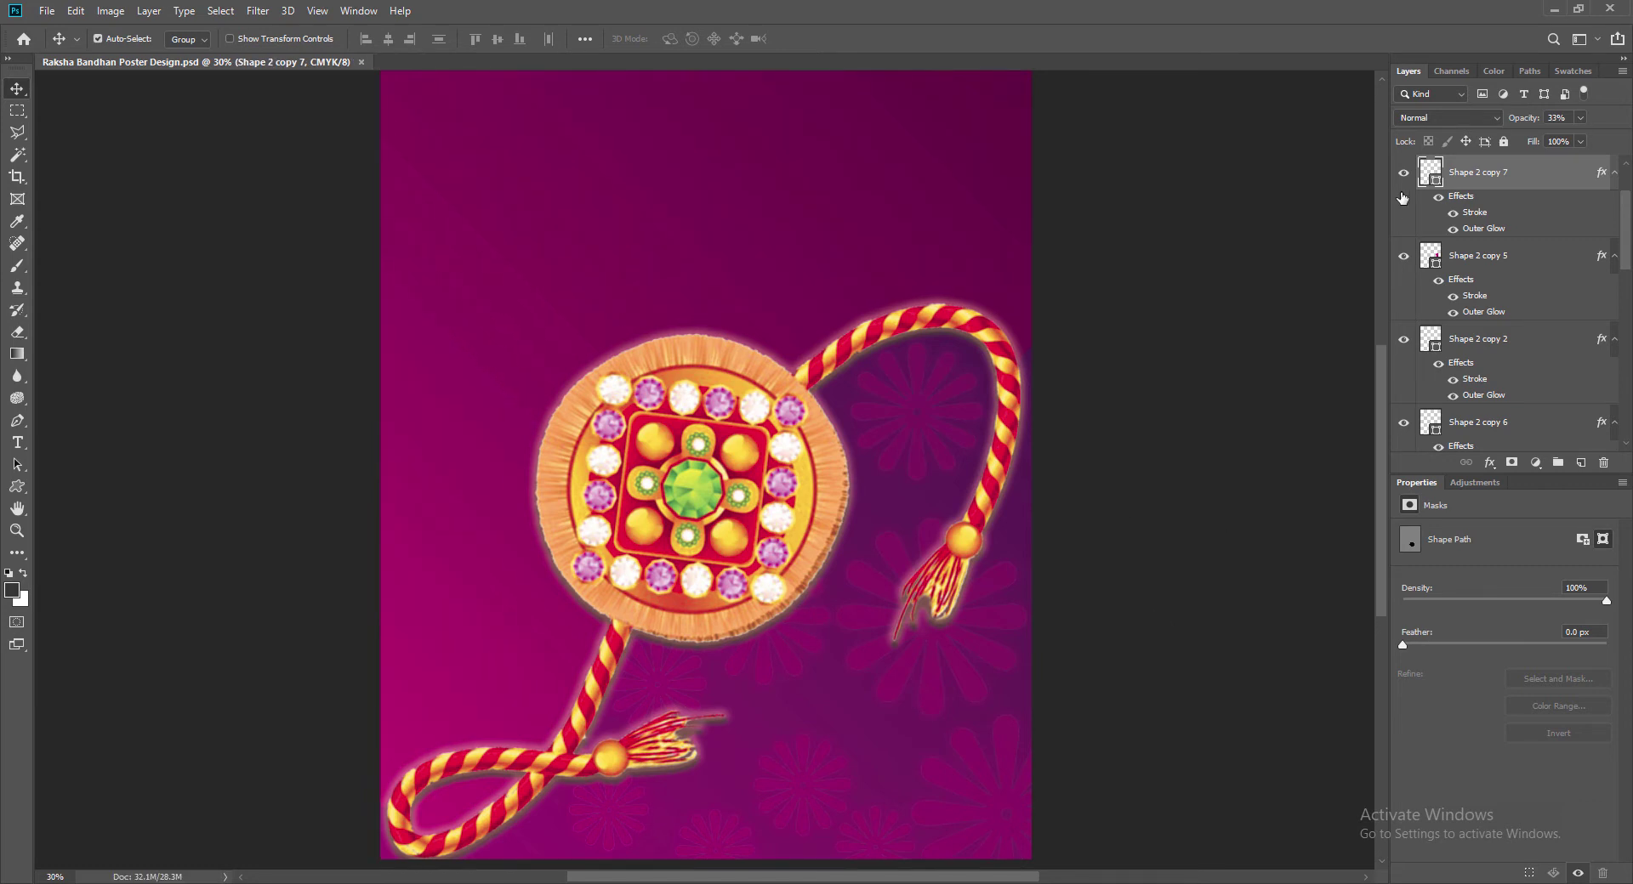
click(809, 254)
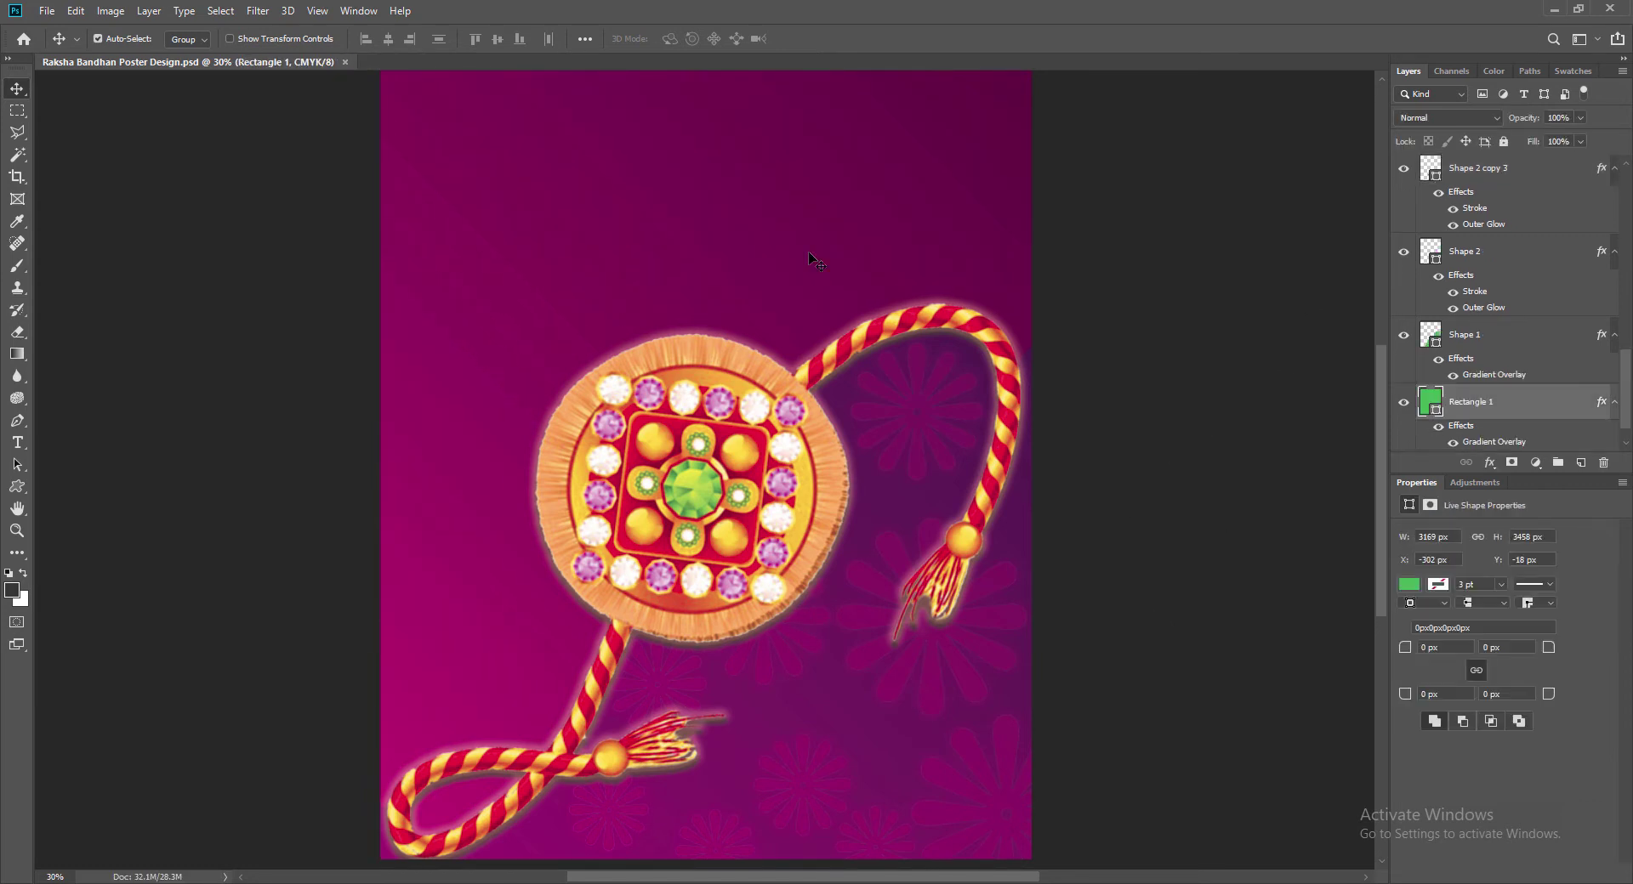
click(1582, 465)
click(19, 488)
click(689, 40)
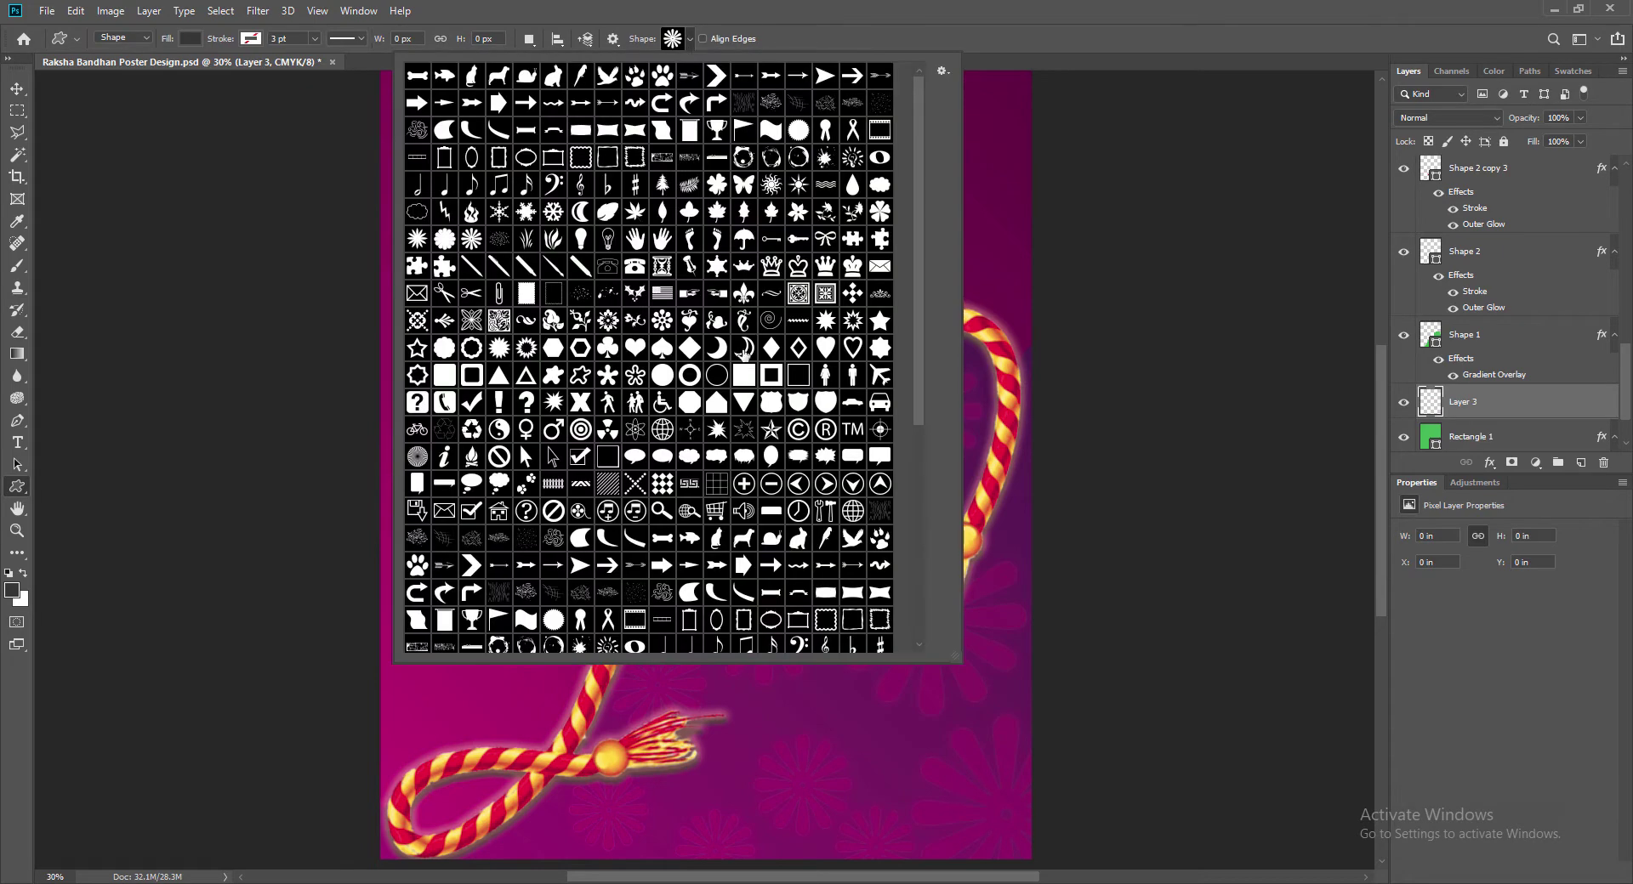
scroll(796, 455, down, 5)
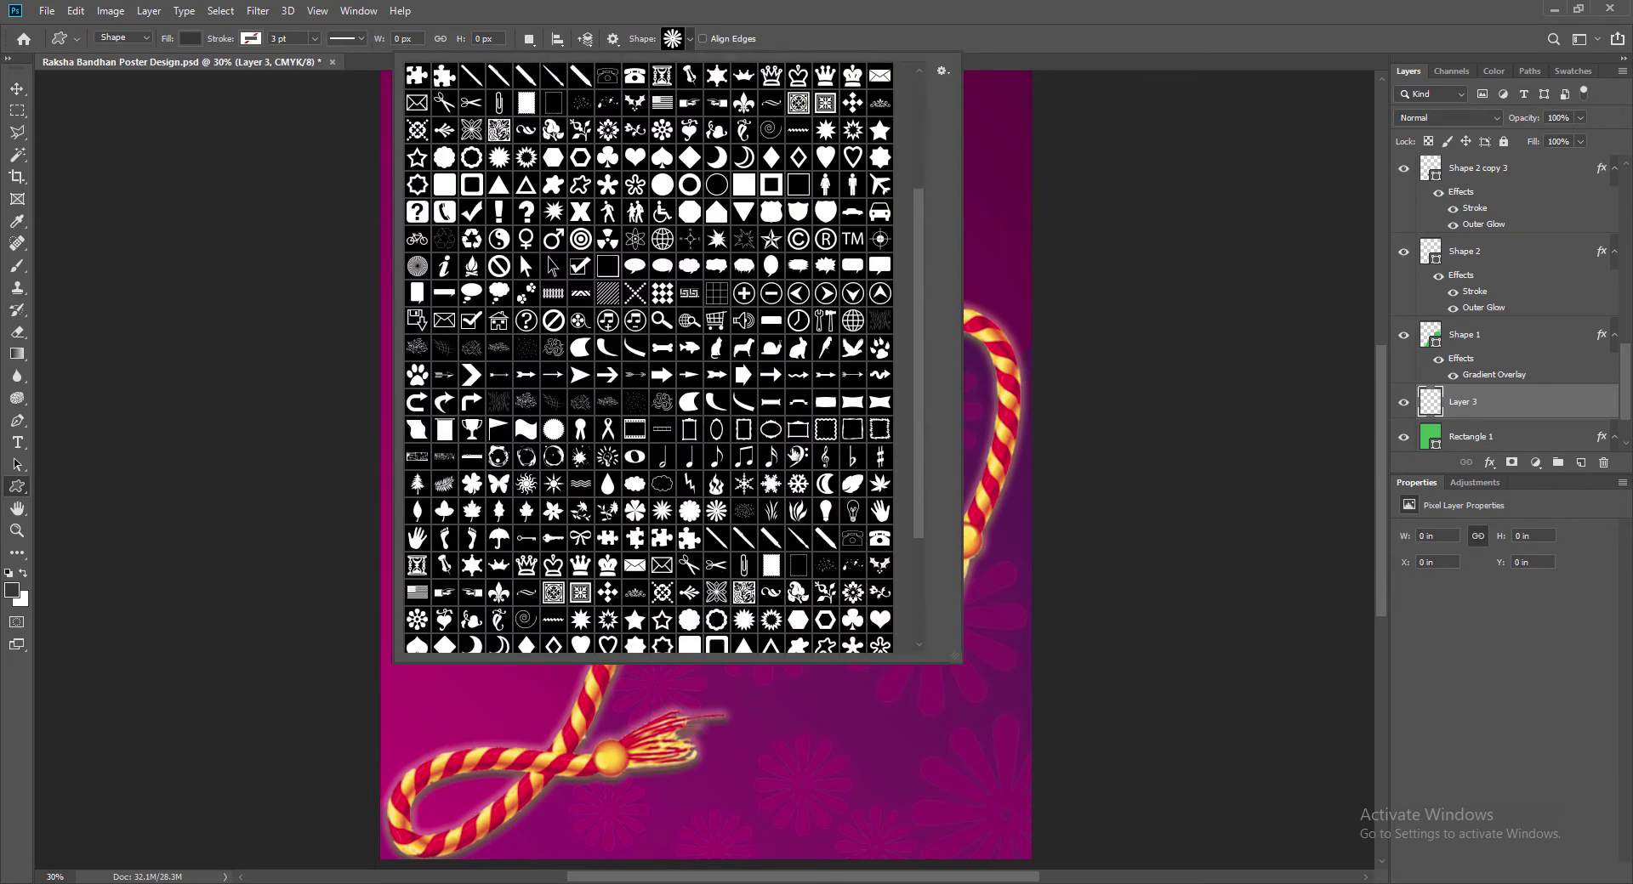
scroll(796, 455, down, 5)
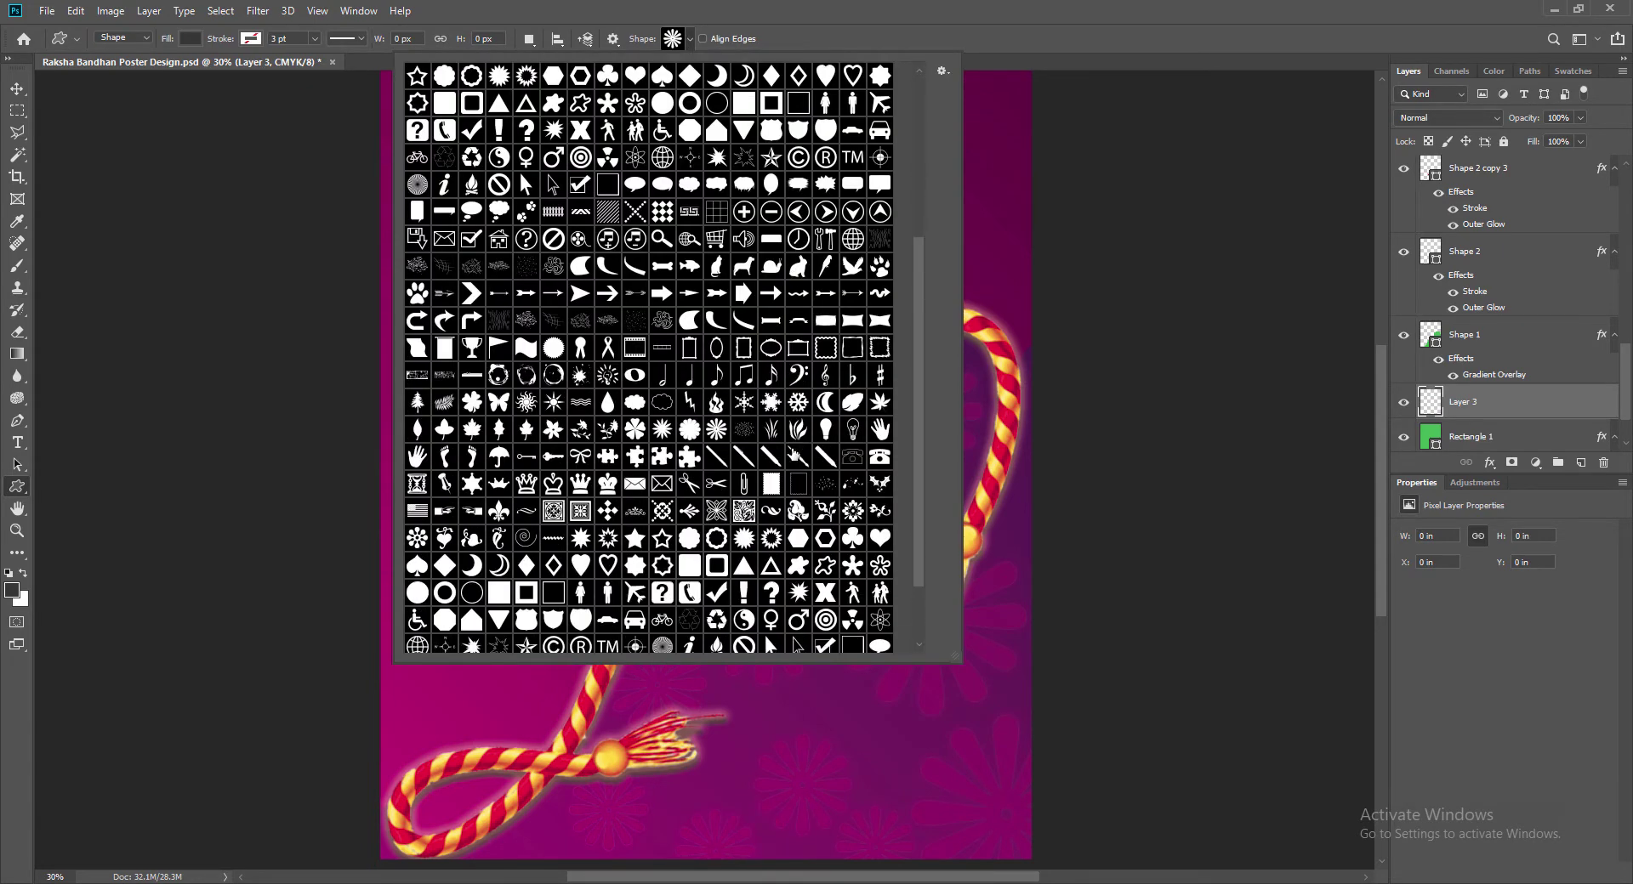
double_click(418, 455)
scroll(536, 295, up, 4)
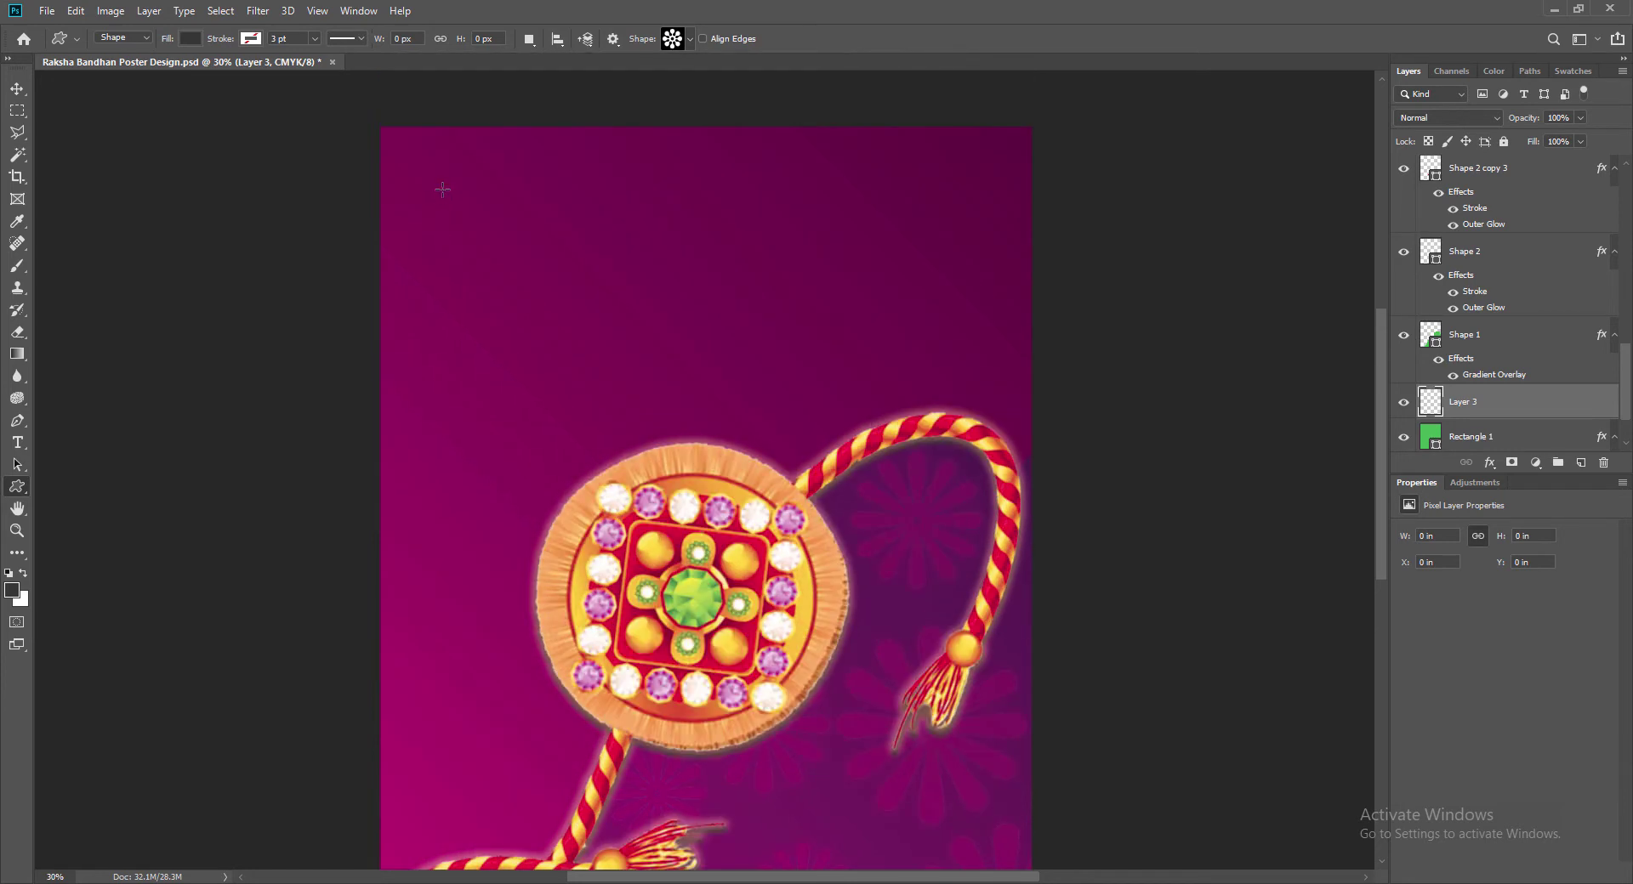
drag(442, 190, 619, 425)
key(v)
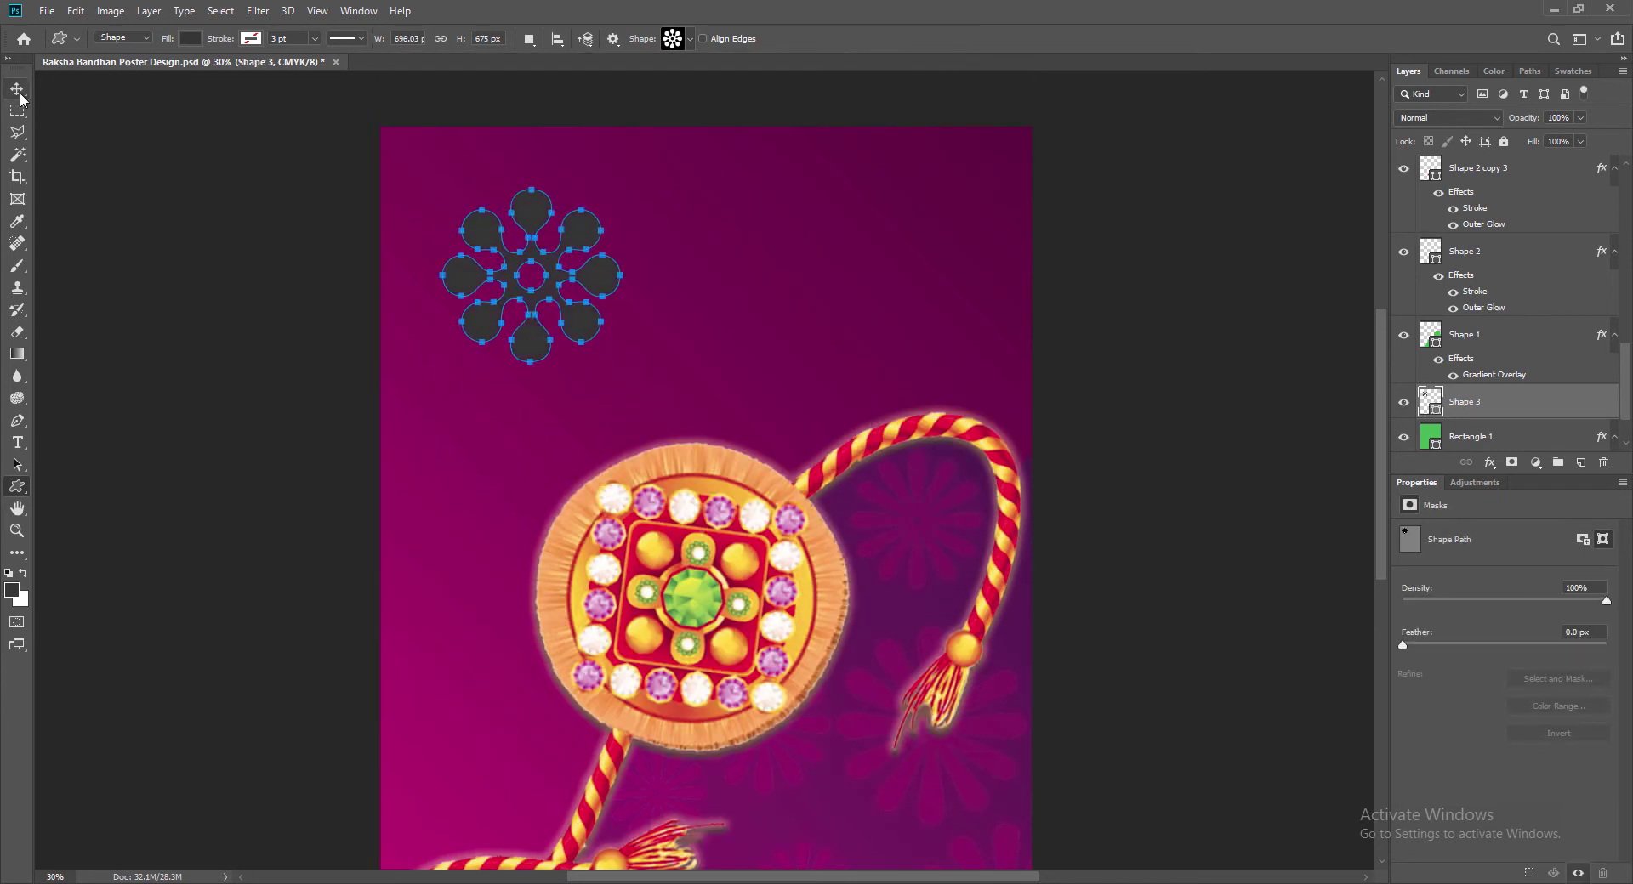
Step: Fill the eight-petalled ornament shape with white
double_click(1435, 397)
drag(733, 273, 708, 186)
click(1120, 191)
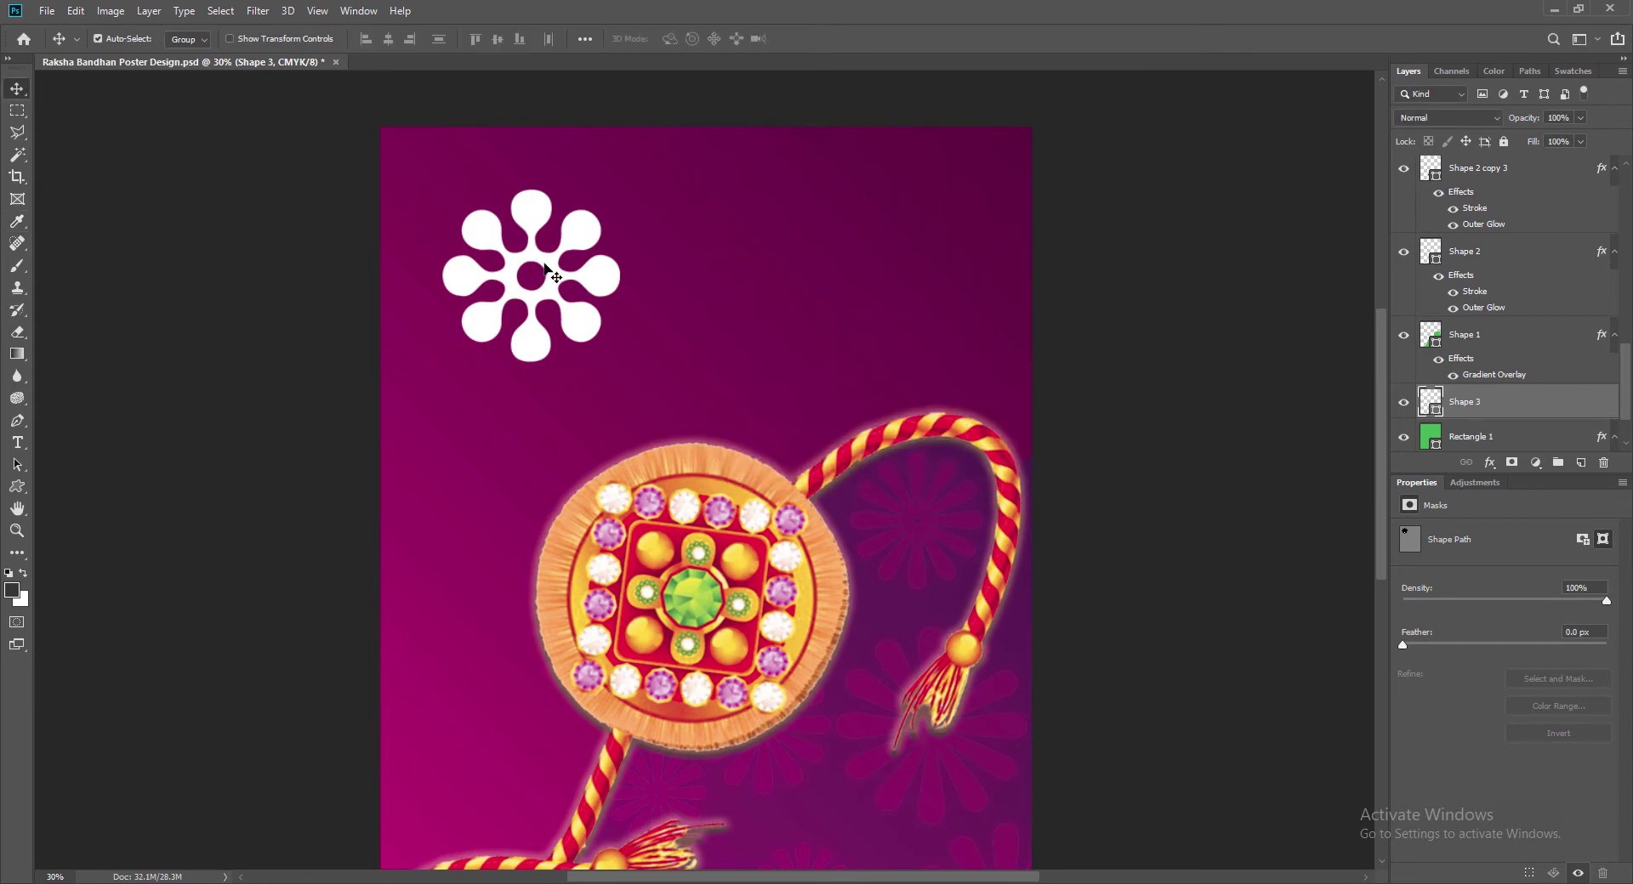
Step: Duplicate the white ornament into the poster's upper-right corner and place a smaller copy above the rakhi cord
drag(545, 269, 1016, 158)
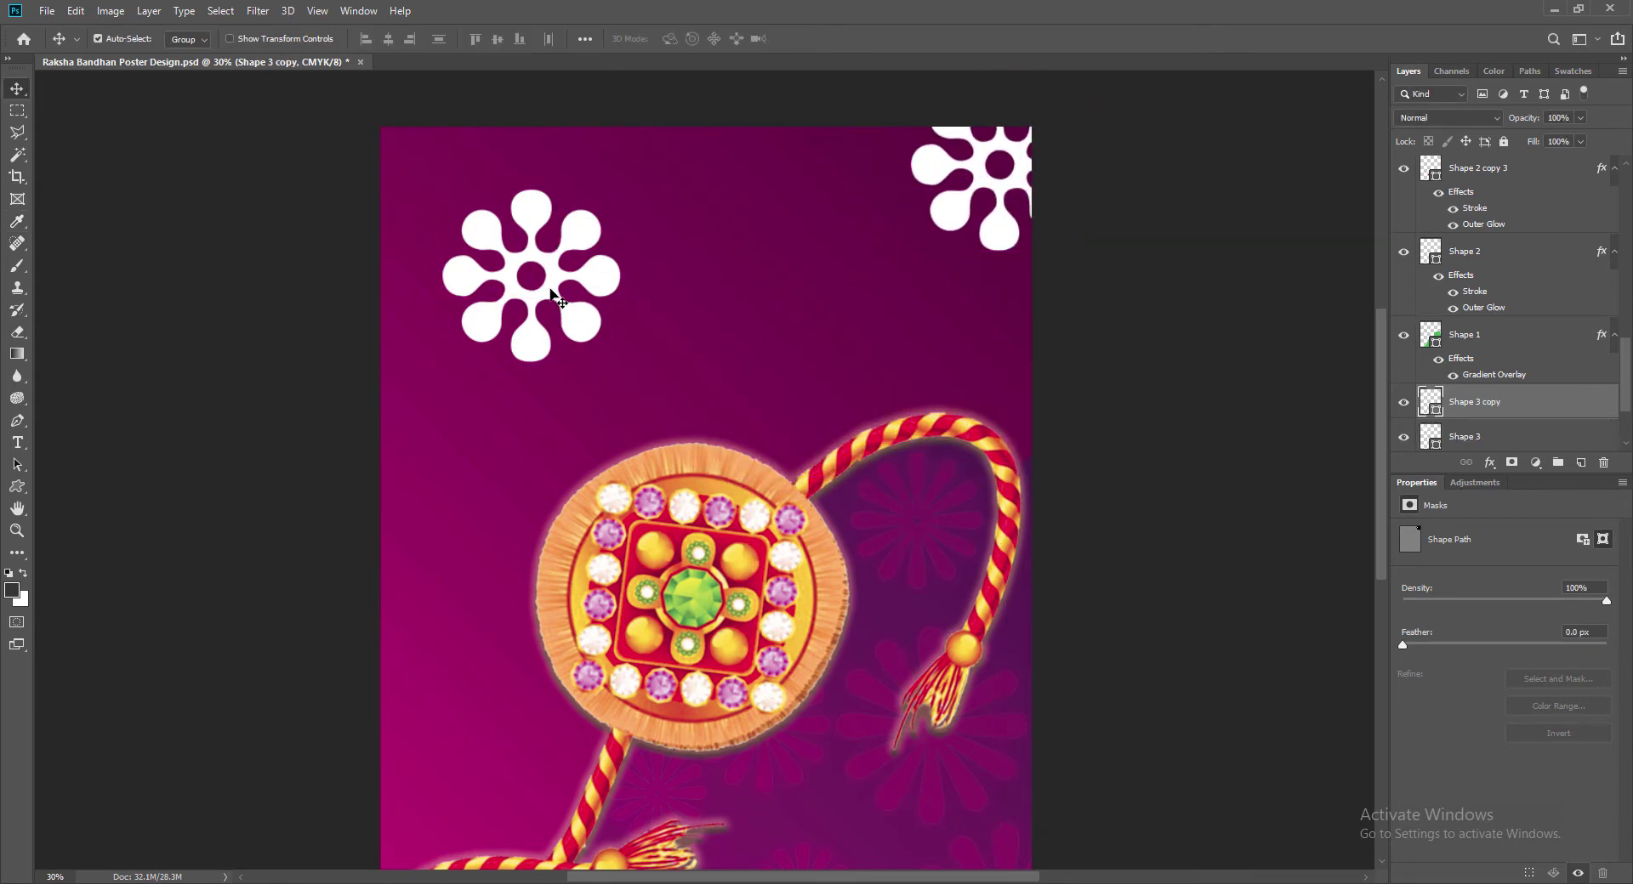
drag(551, 295, 774, 342)
key(ctrl+t)
drag(664, 241, 735, 304)
click(816, 38)
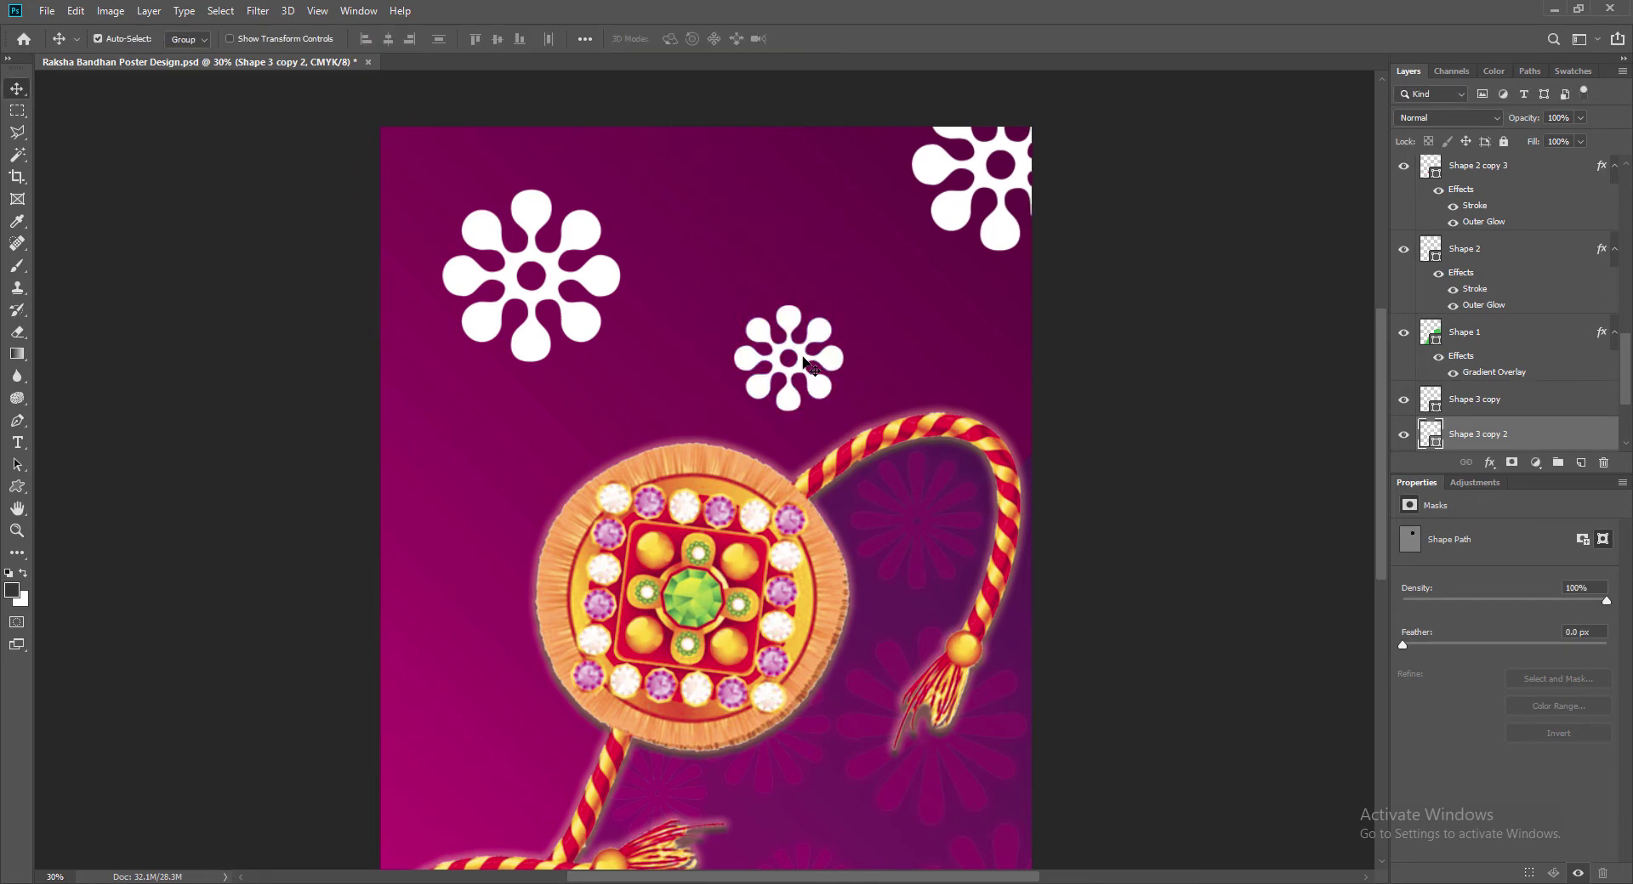
Step: Spread small copies of the white ornament along the poster's left side, into its upper-left corner and near the top edge
drag(804, 361, 476, 572)
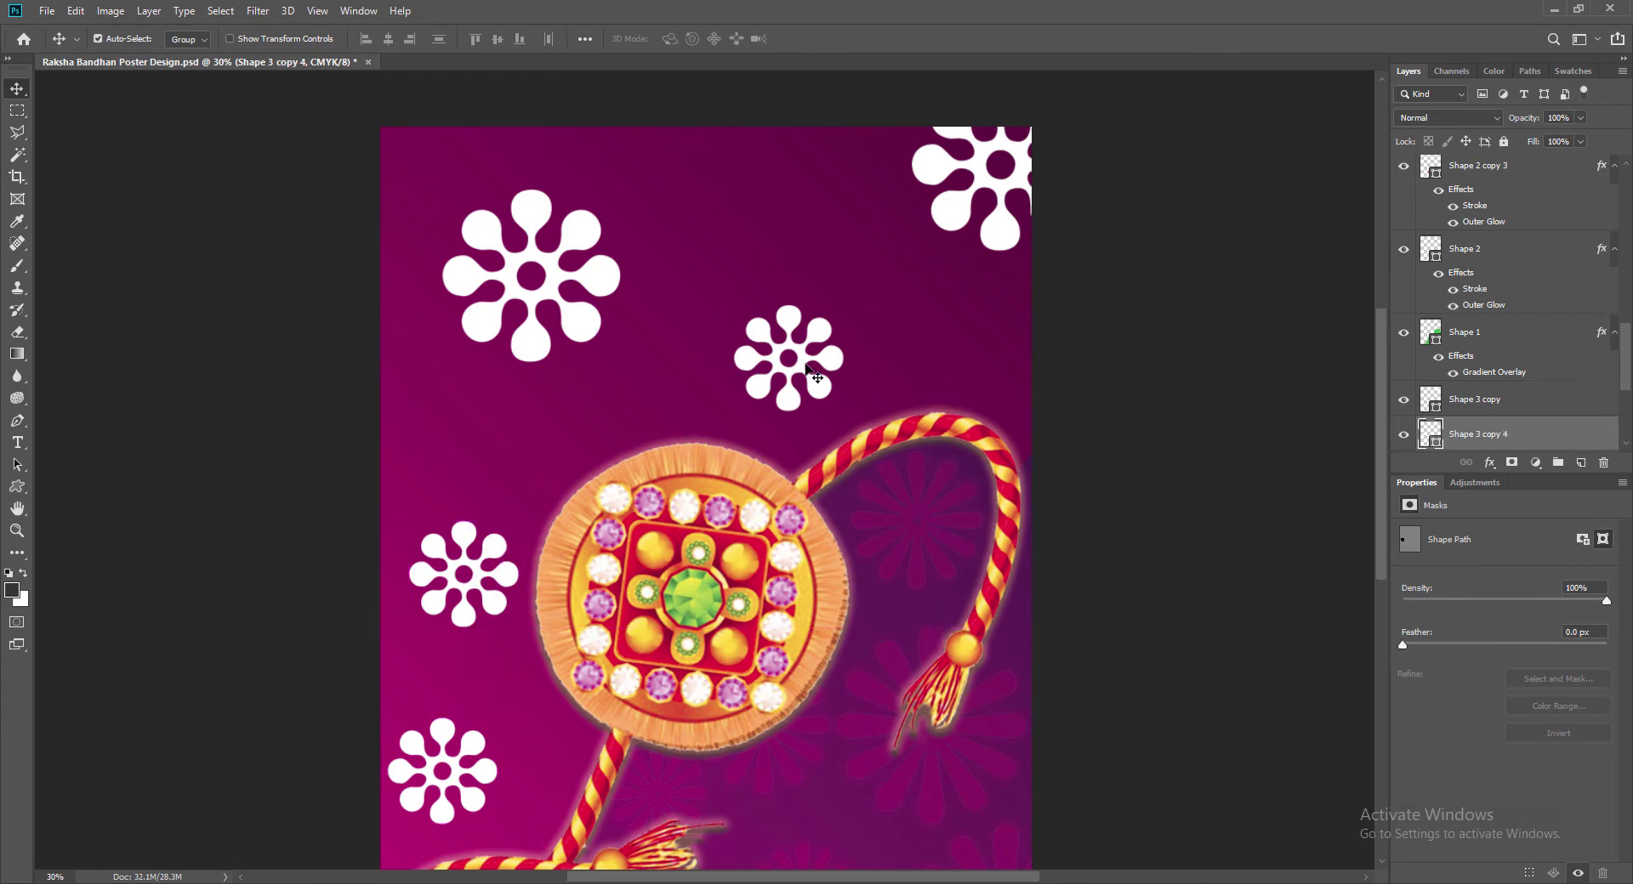
drag(812, 372, 401, 164)
key(ctrl+t)
click(711, 41)
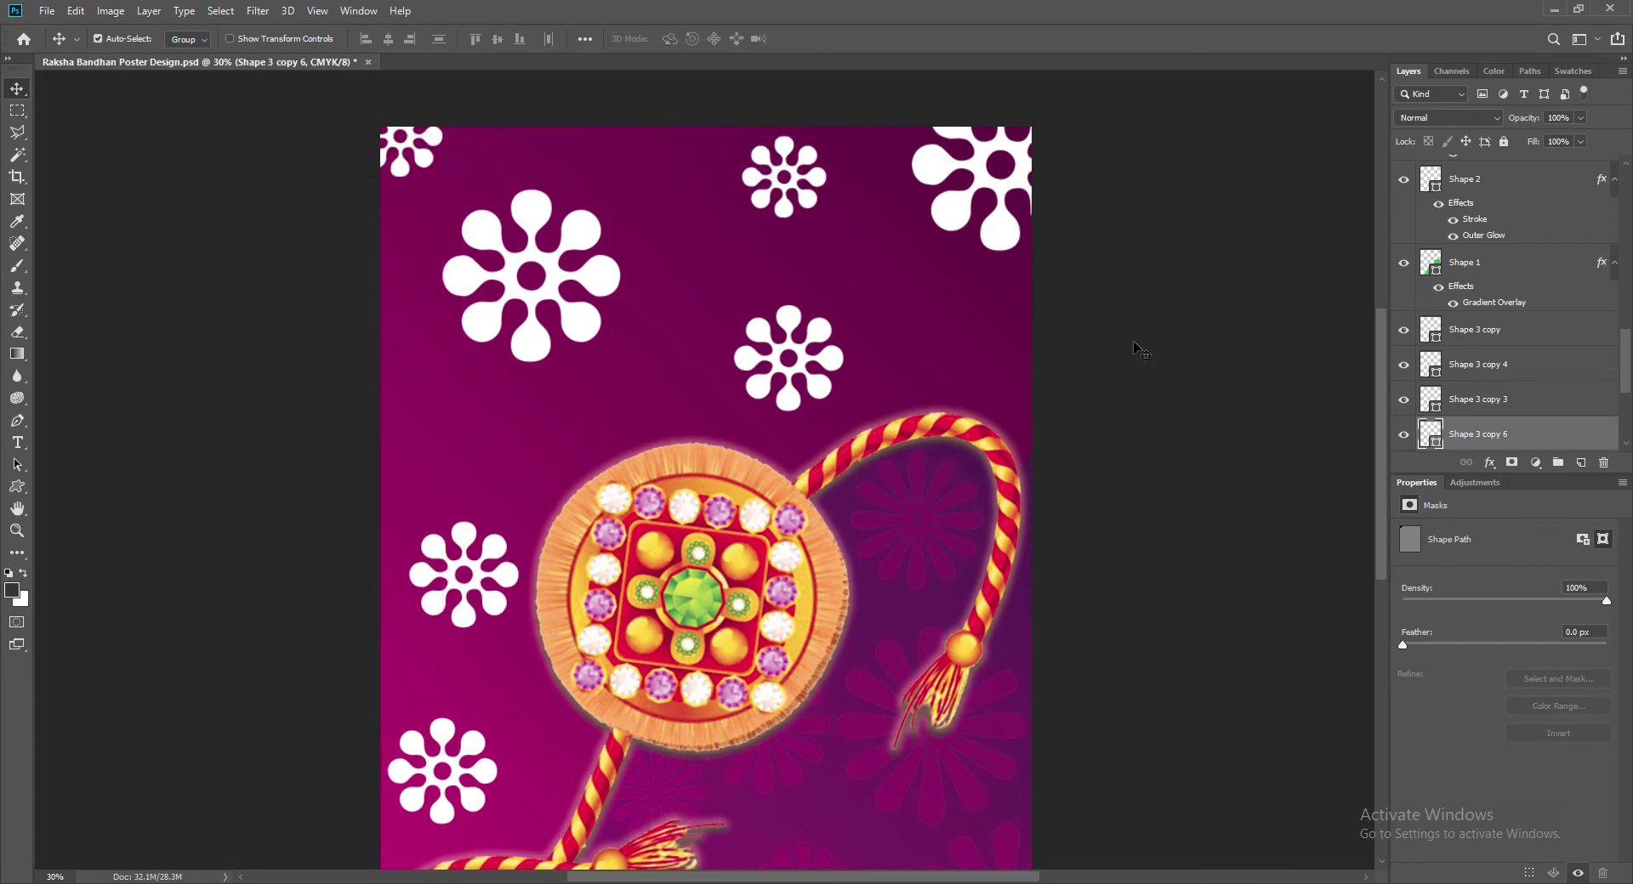
Step: Place a large white ornament copy behind the rakhi's top rim and a small one at the poster's right edge
click(552, 279)
drag(553, 279, 673, 442)
drag(801, 359, 1015, 418)
scroll(876, 510, down, 4)
scroll(875, 510, up, 6)
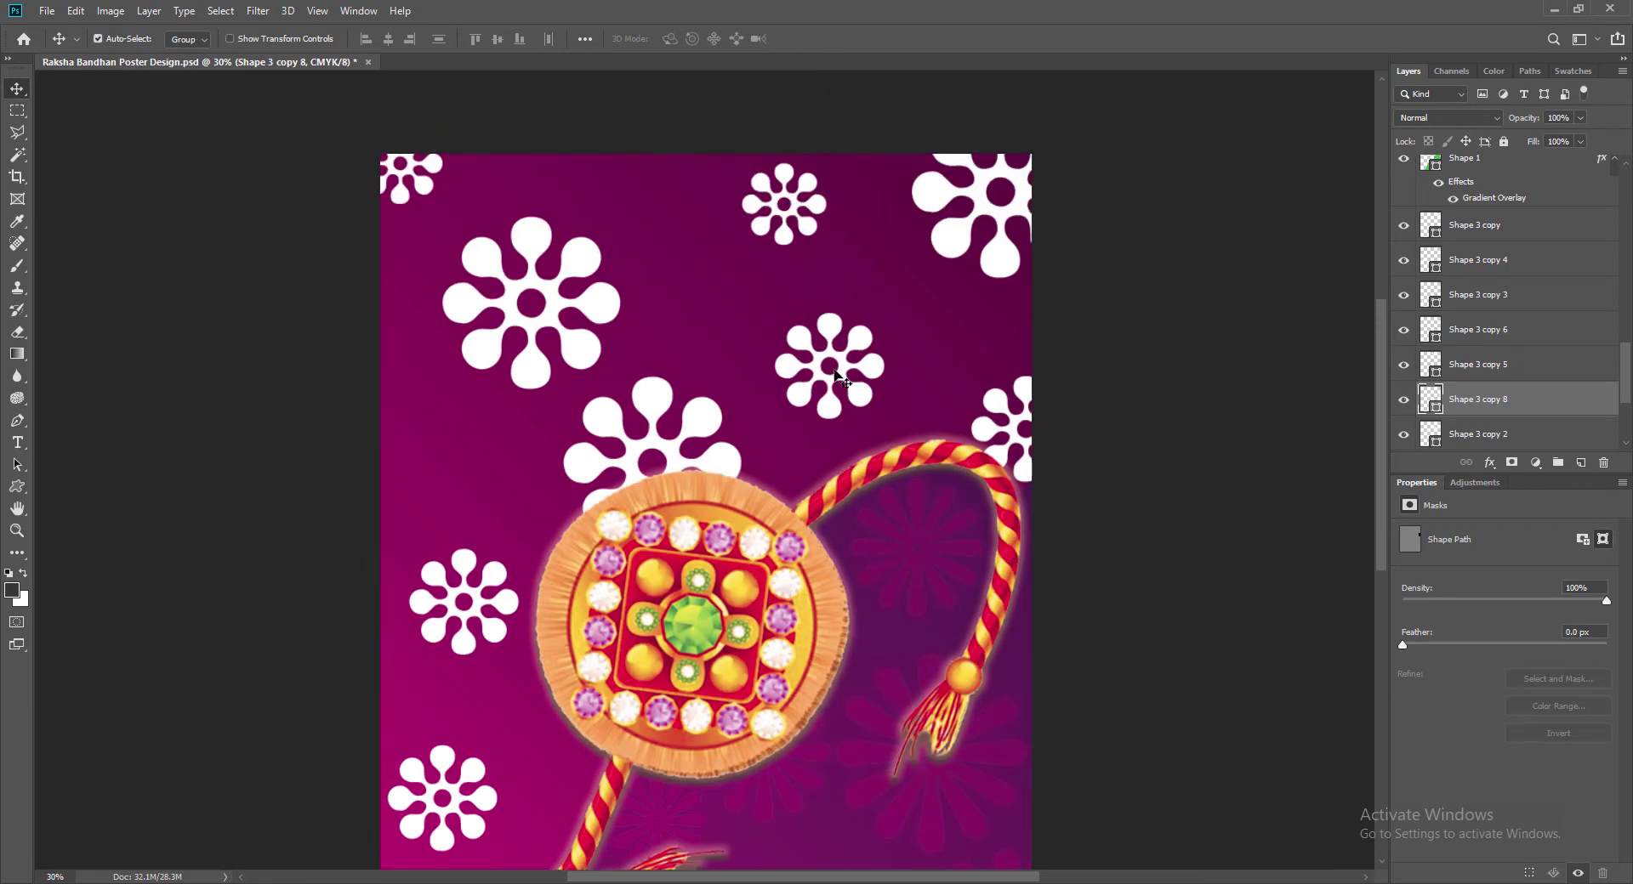
Step: Duplicate the small top ornament into the gap above the rakhi and scale the copy down further
drag(791, 212, 712, 311)
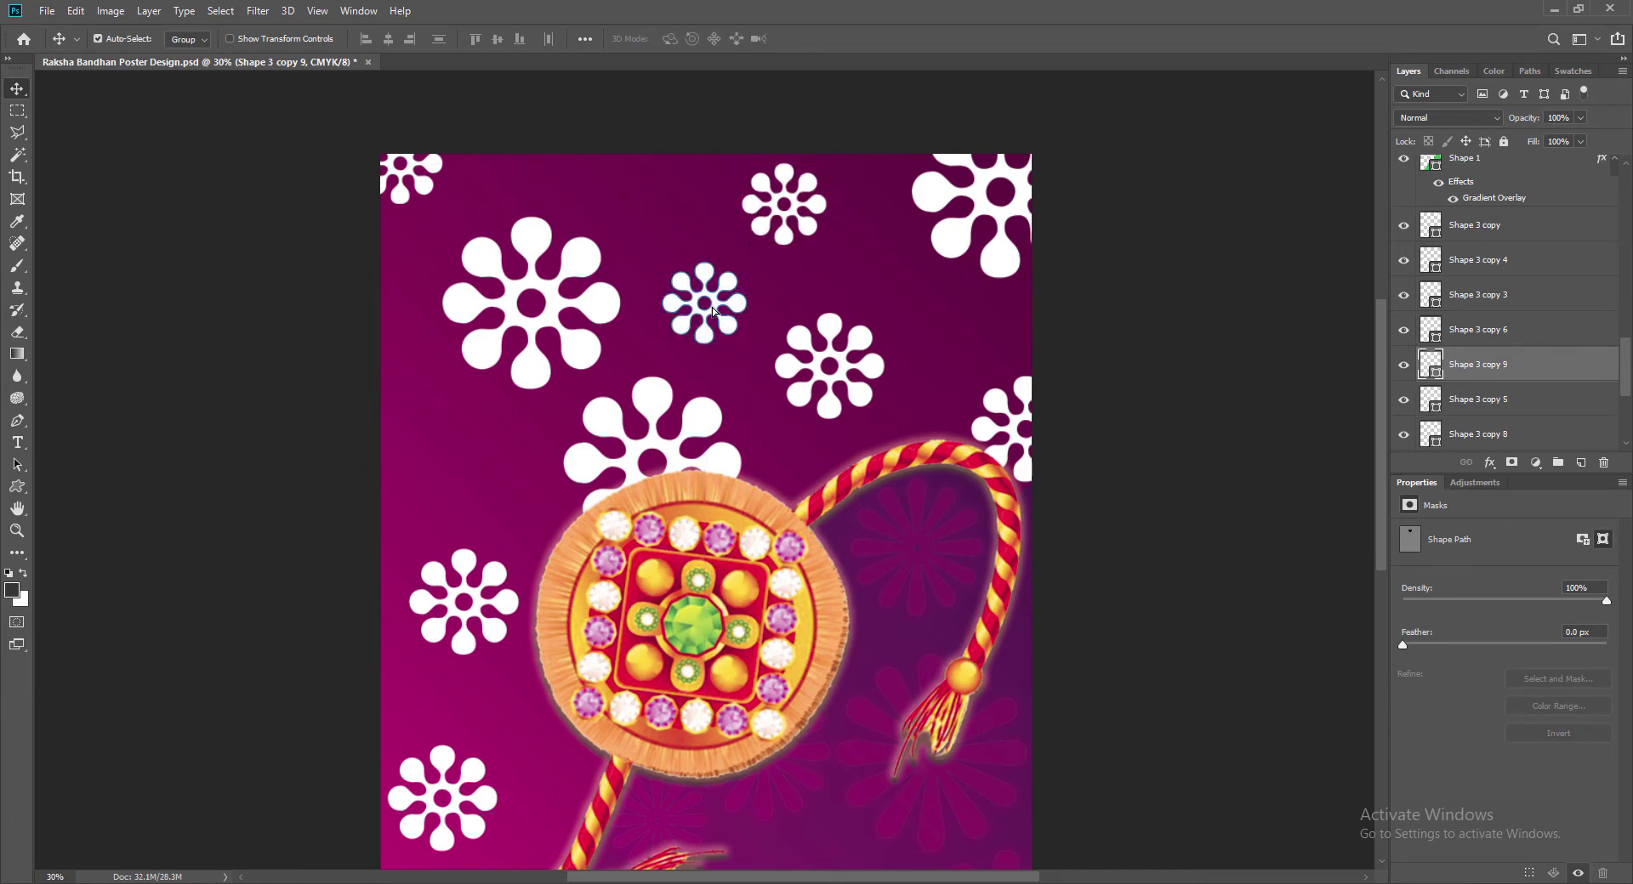
key(ctrl+t)
drag(662, 261, 711, 315)
key(Return)
click(1085, 357)
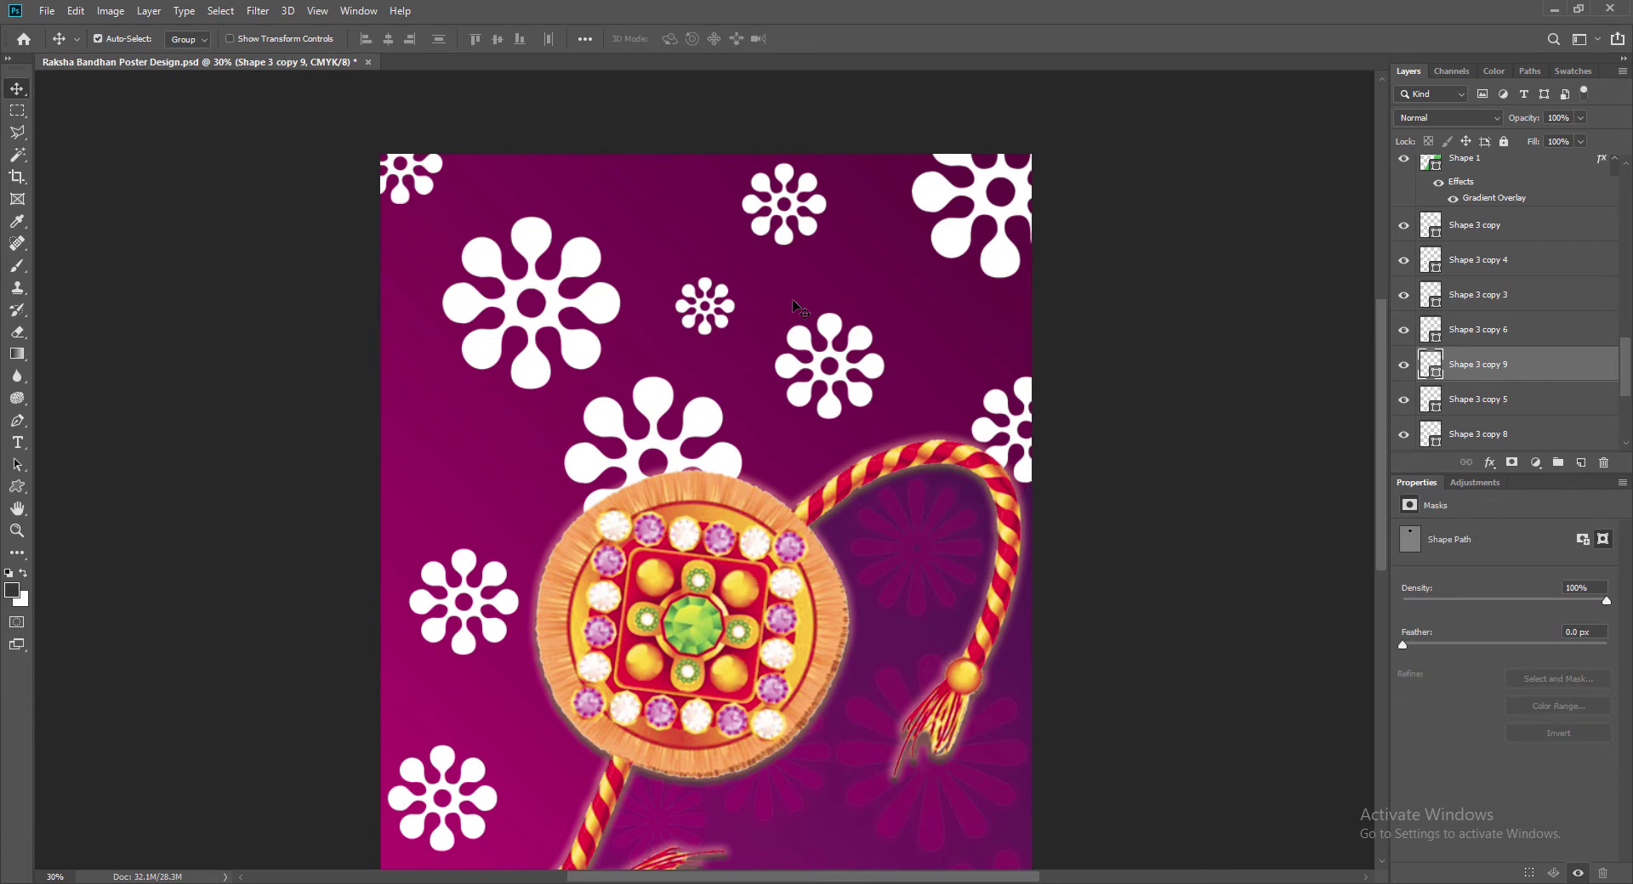
Step: Add a white ornament copy at the poster's top edge and tiny copies near the lower thread and the left edge
drag(473, 614, 642, 194)
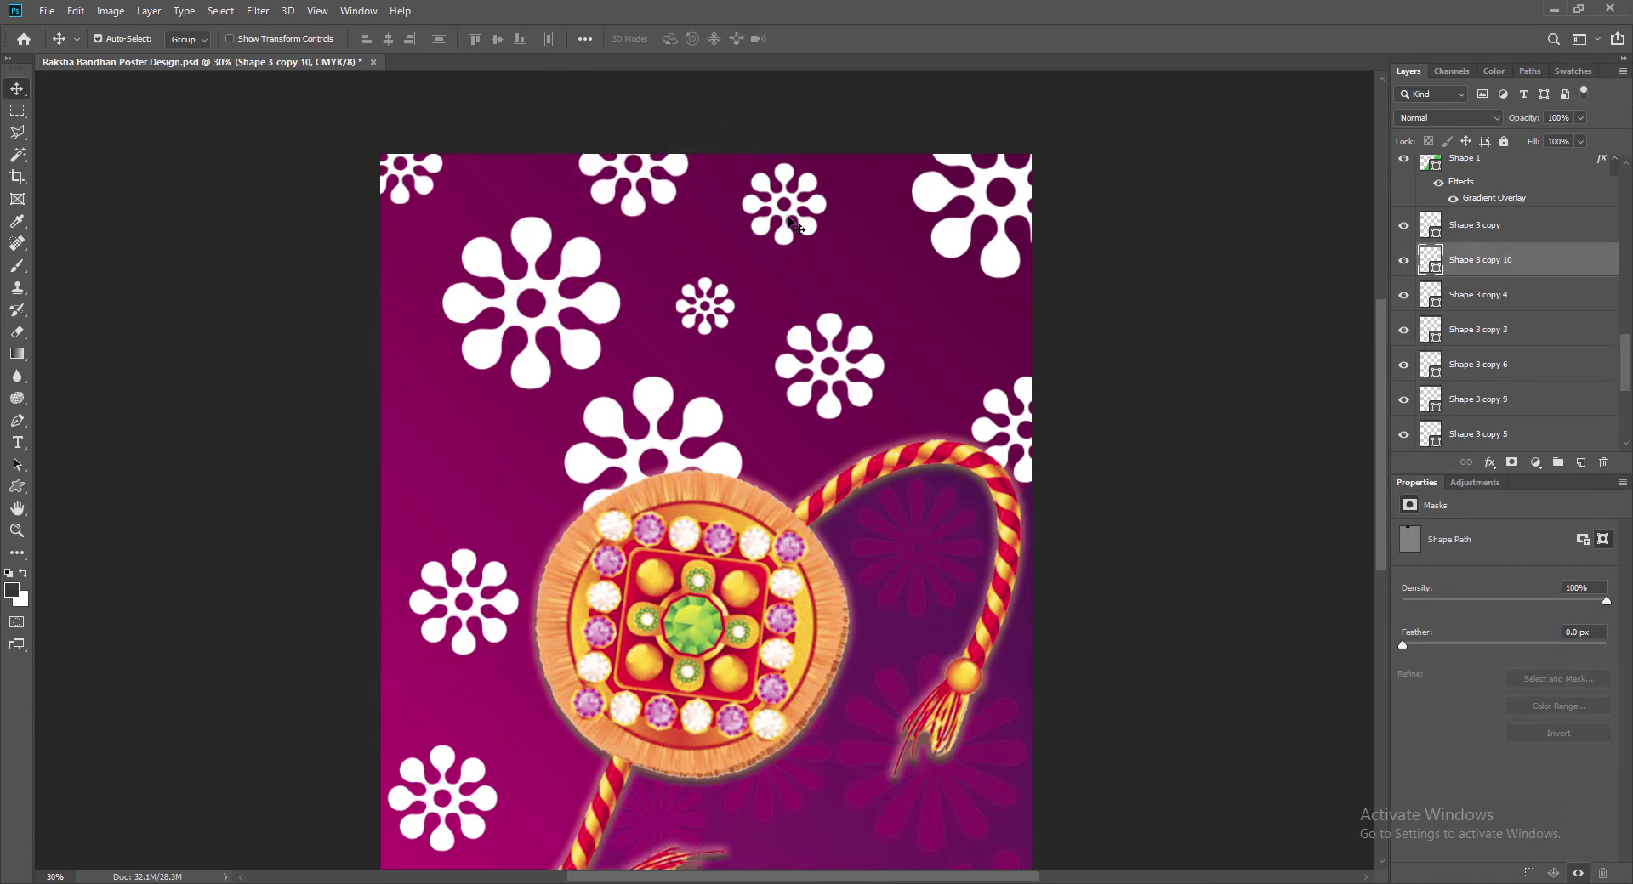
drag(716, 309, 570, 791)
scroll(807, 713, down, 3)
scroll(808, 713, up, 4)
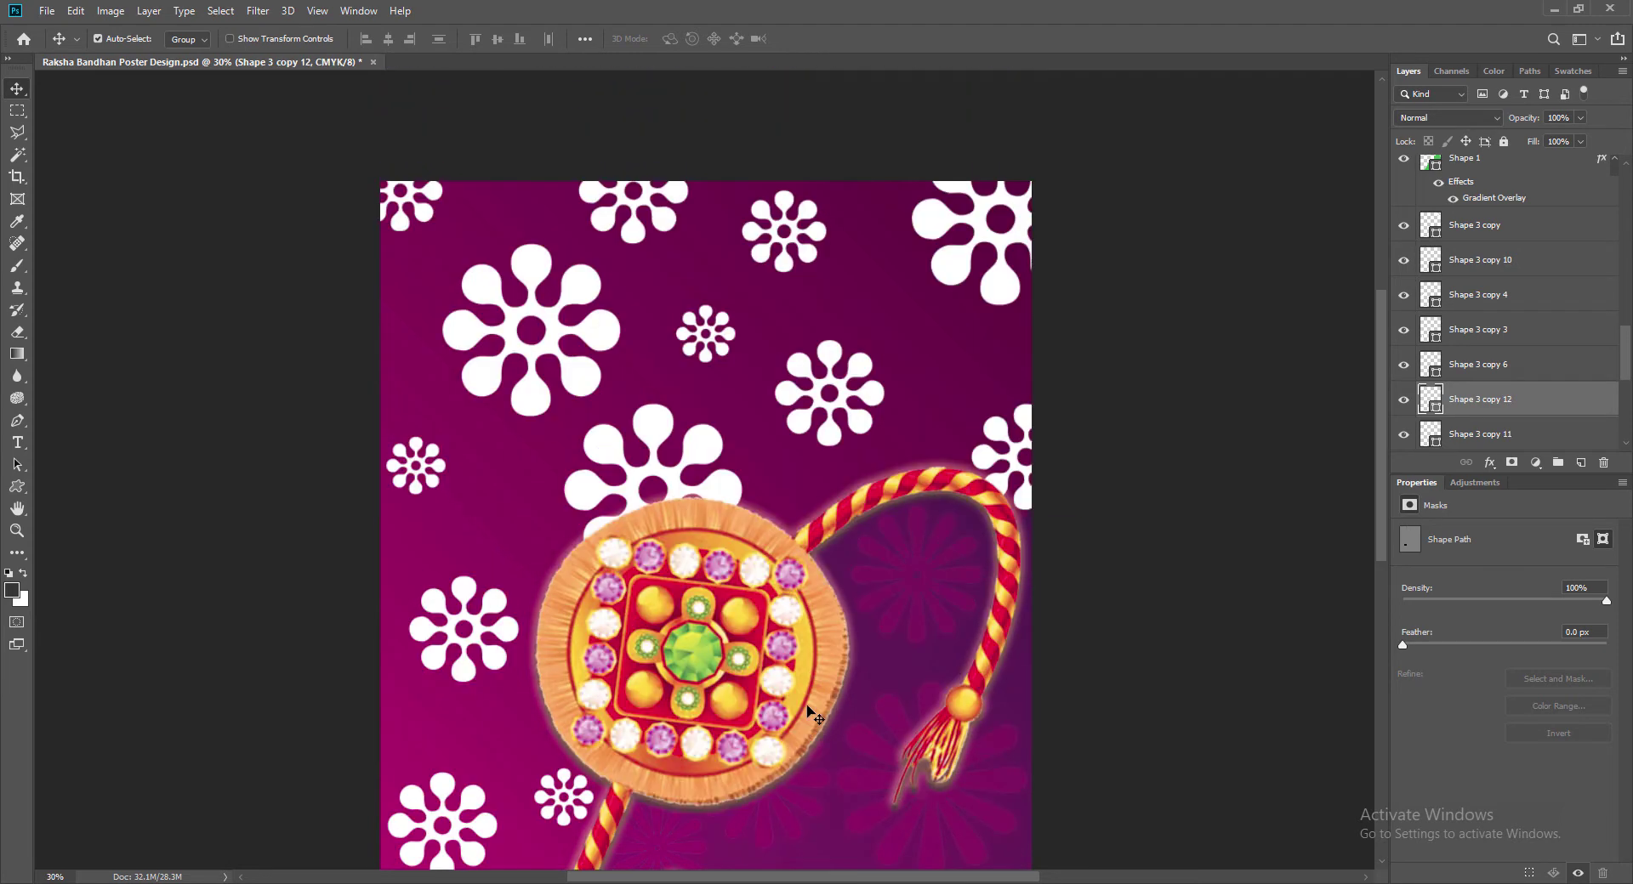
Step: Save the poster, and lower the opacity of the Shape 3 layer and all its copies to 15%
key(ctrl+s)
scroll(1582, 395, down, 3)
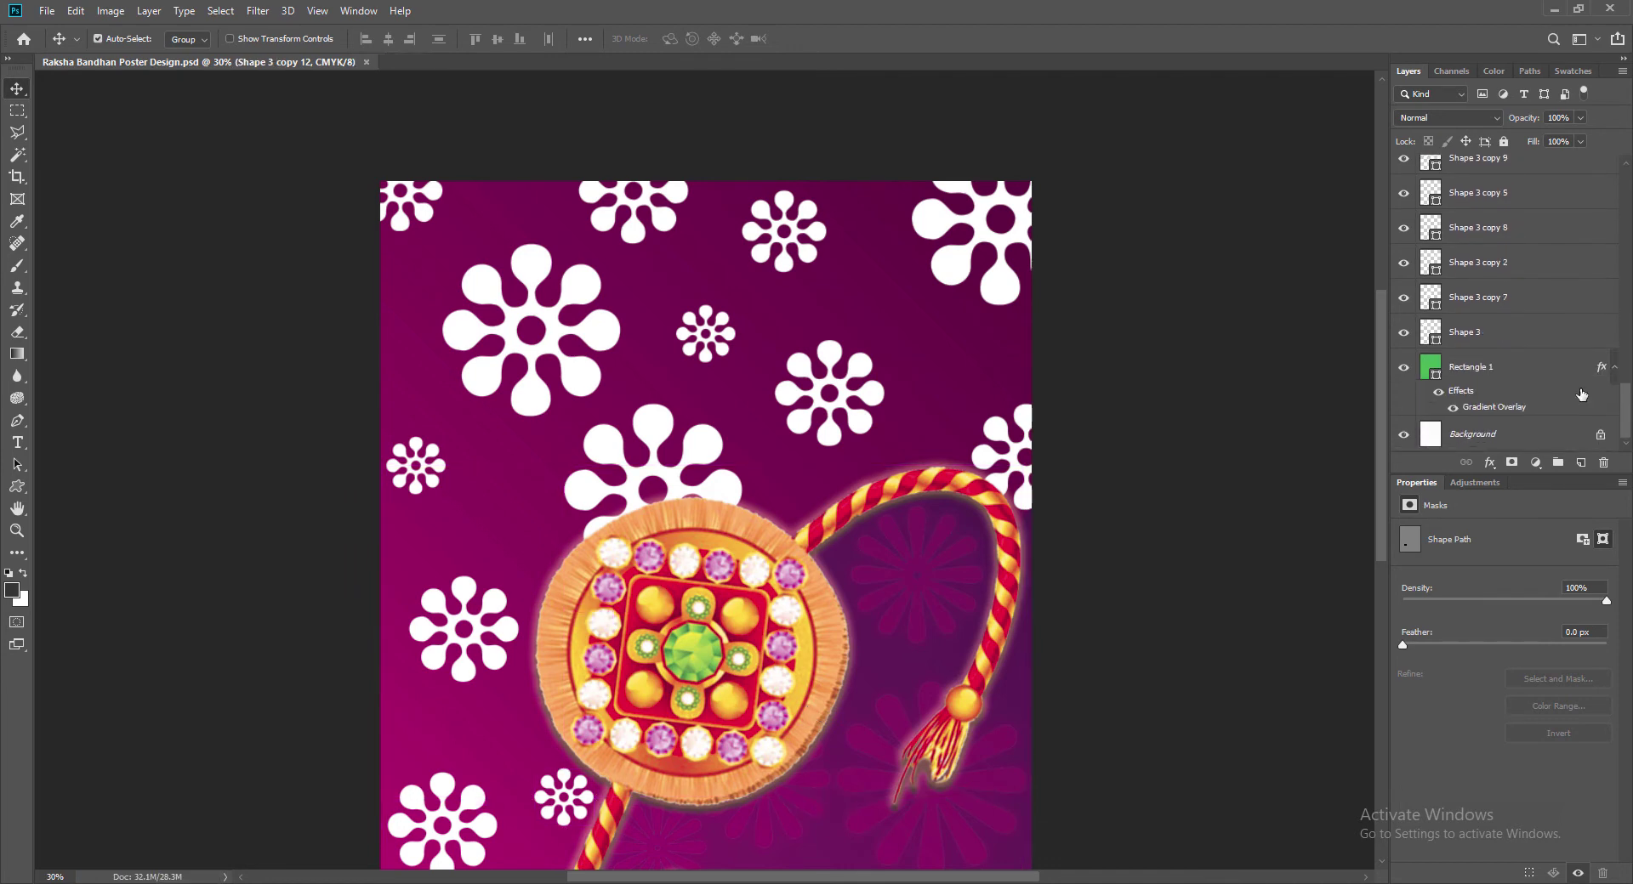
click(1472, 341)
ctrl+click(1485, 298)
ctrl+click(1483, 265)
ctrl+click(1479, 230)
ctrl+click(1476, 192)
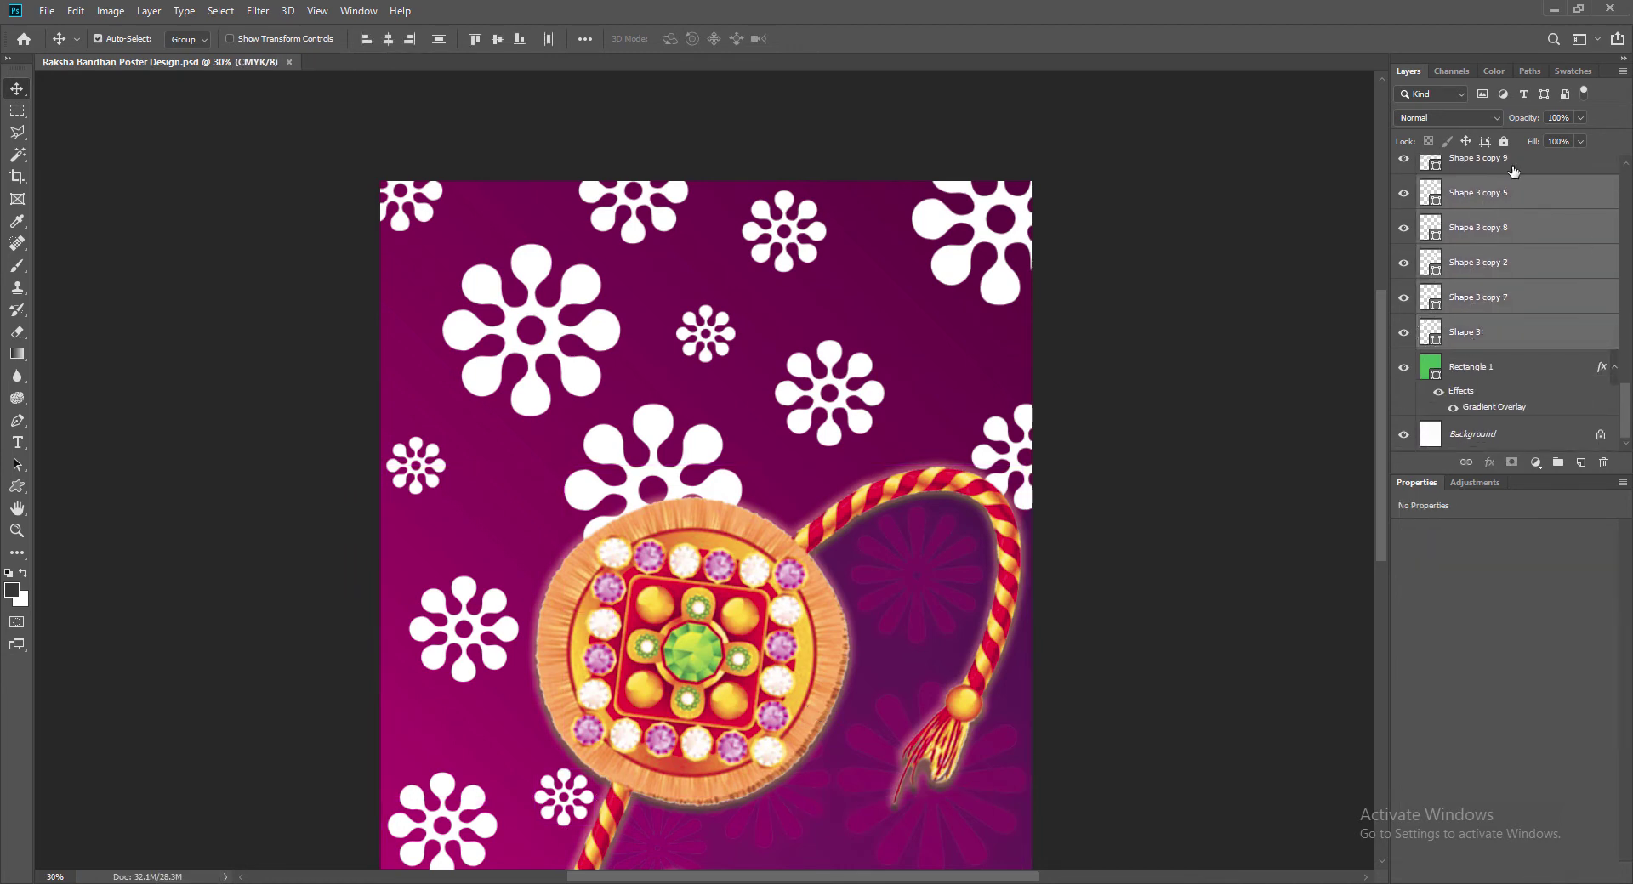
ctrl+click(1512, 169)
mouse_move(1626, 410)
mouse_down()
mouse_move(1626, 347)
mouse_move(1626, 379)
mouse_up()
ctrl+click(1494, 356)
ctrl+click(1495, 305)
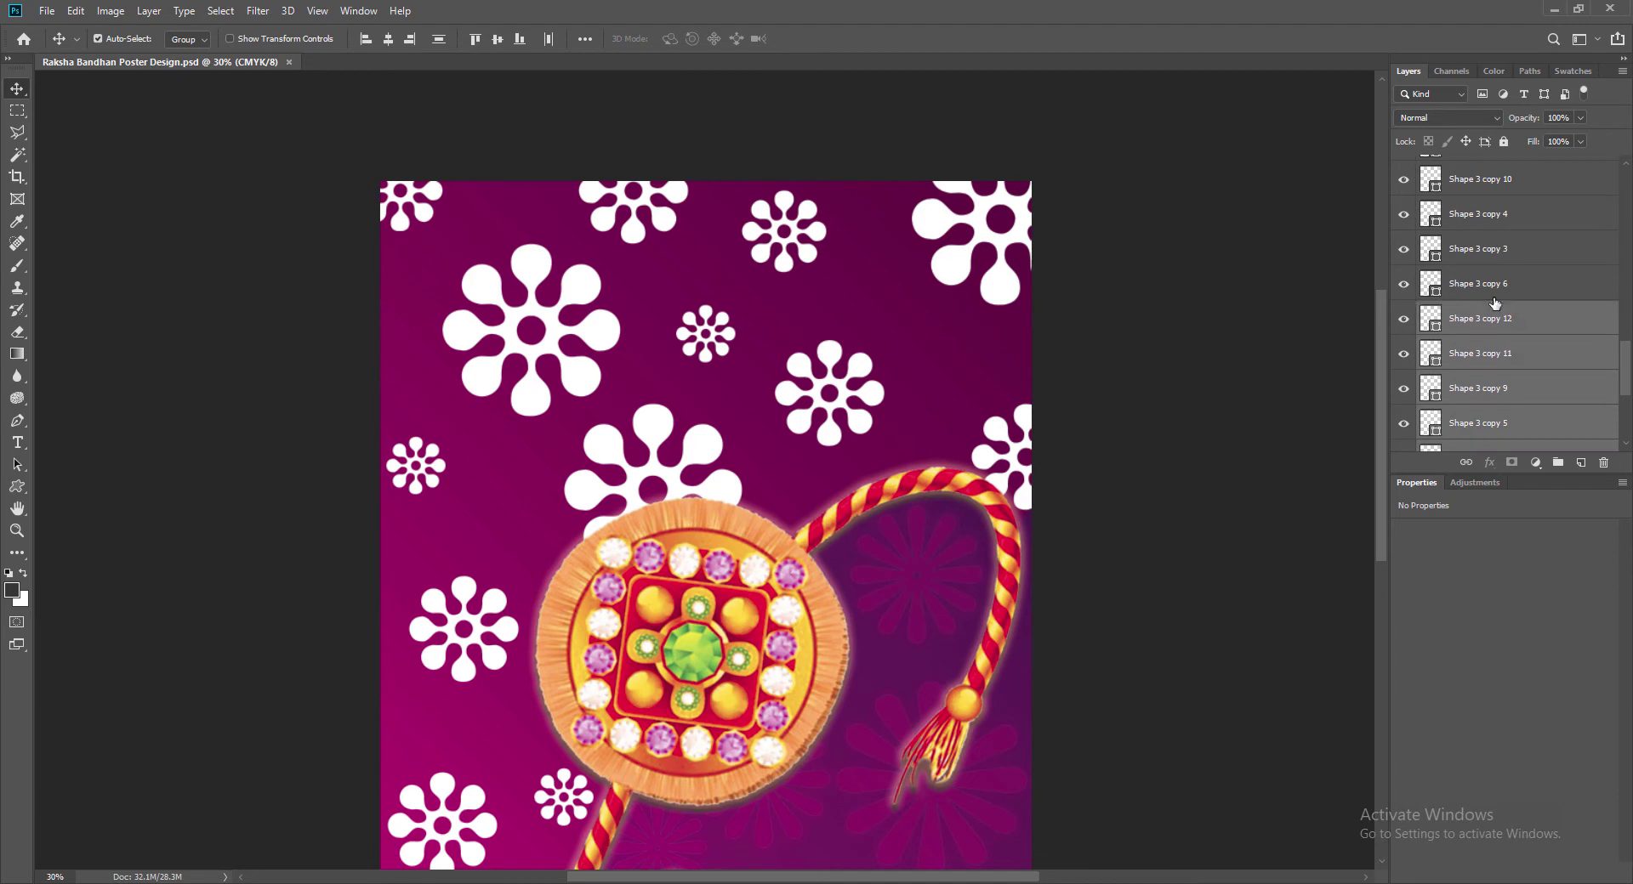
ctrl+click(1492, 277)
ctrl+click(1488, 245)
ctrl+click(1483, 212)
ctrl+click(1483, 179)
click(1626, 165)
ctrl+click(1483, 318)
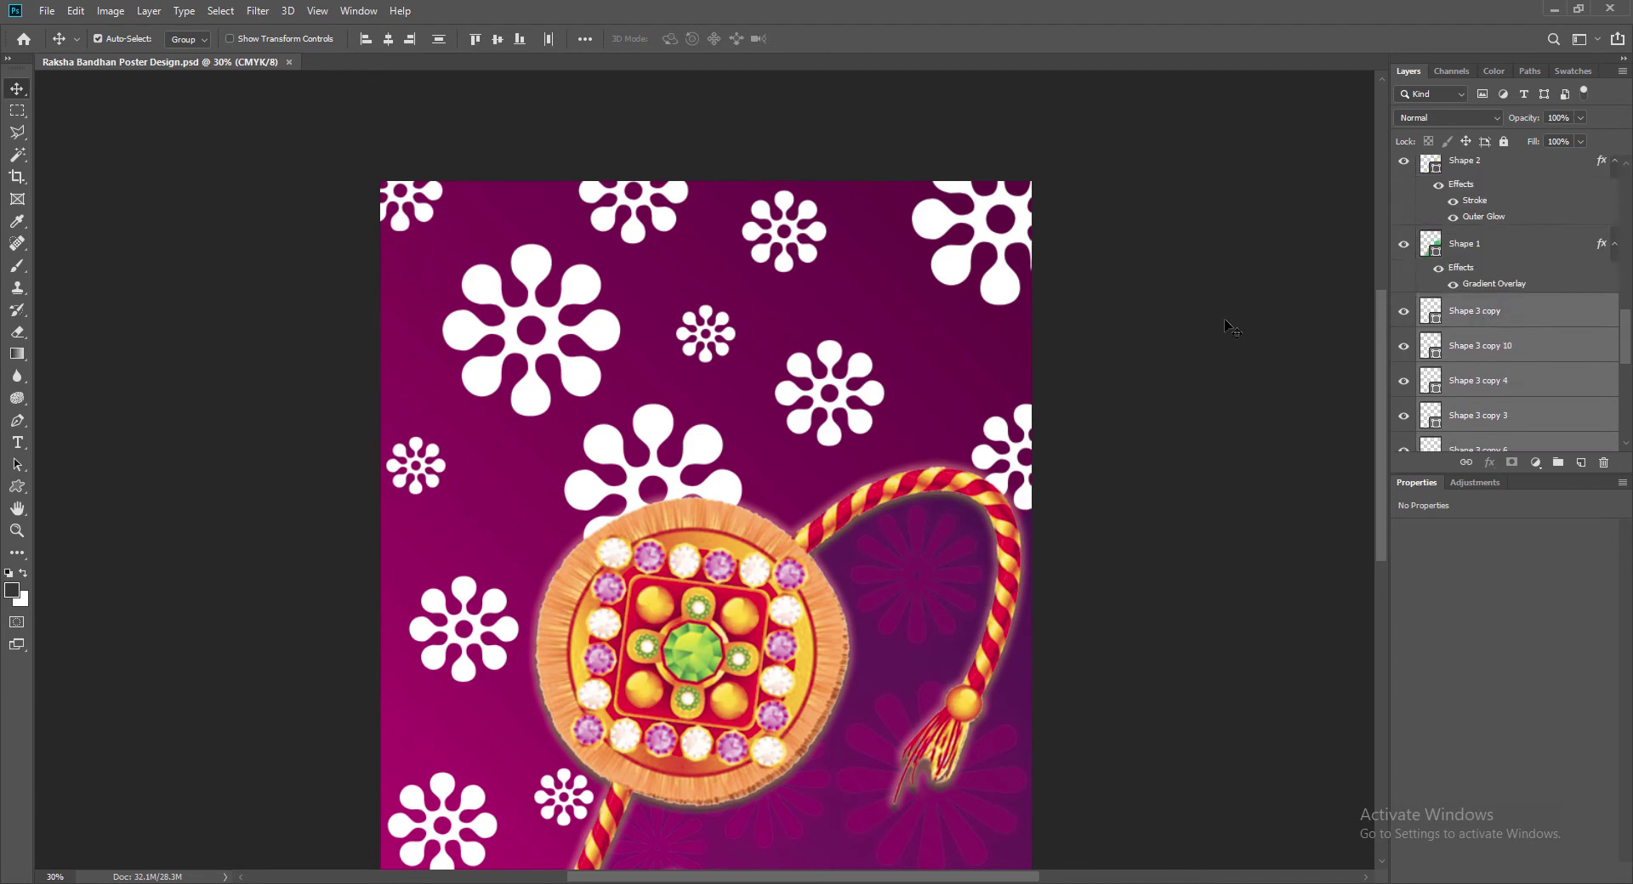
click(1580, 117)
drag(1585, 137, 1517, 143)
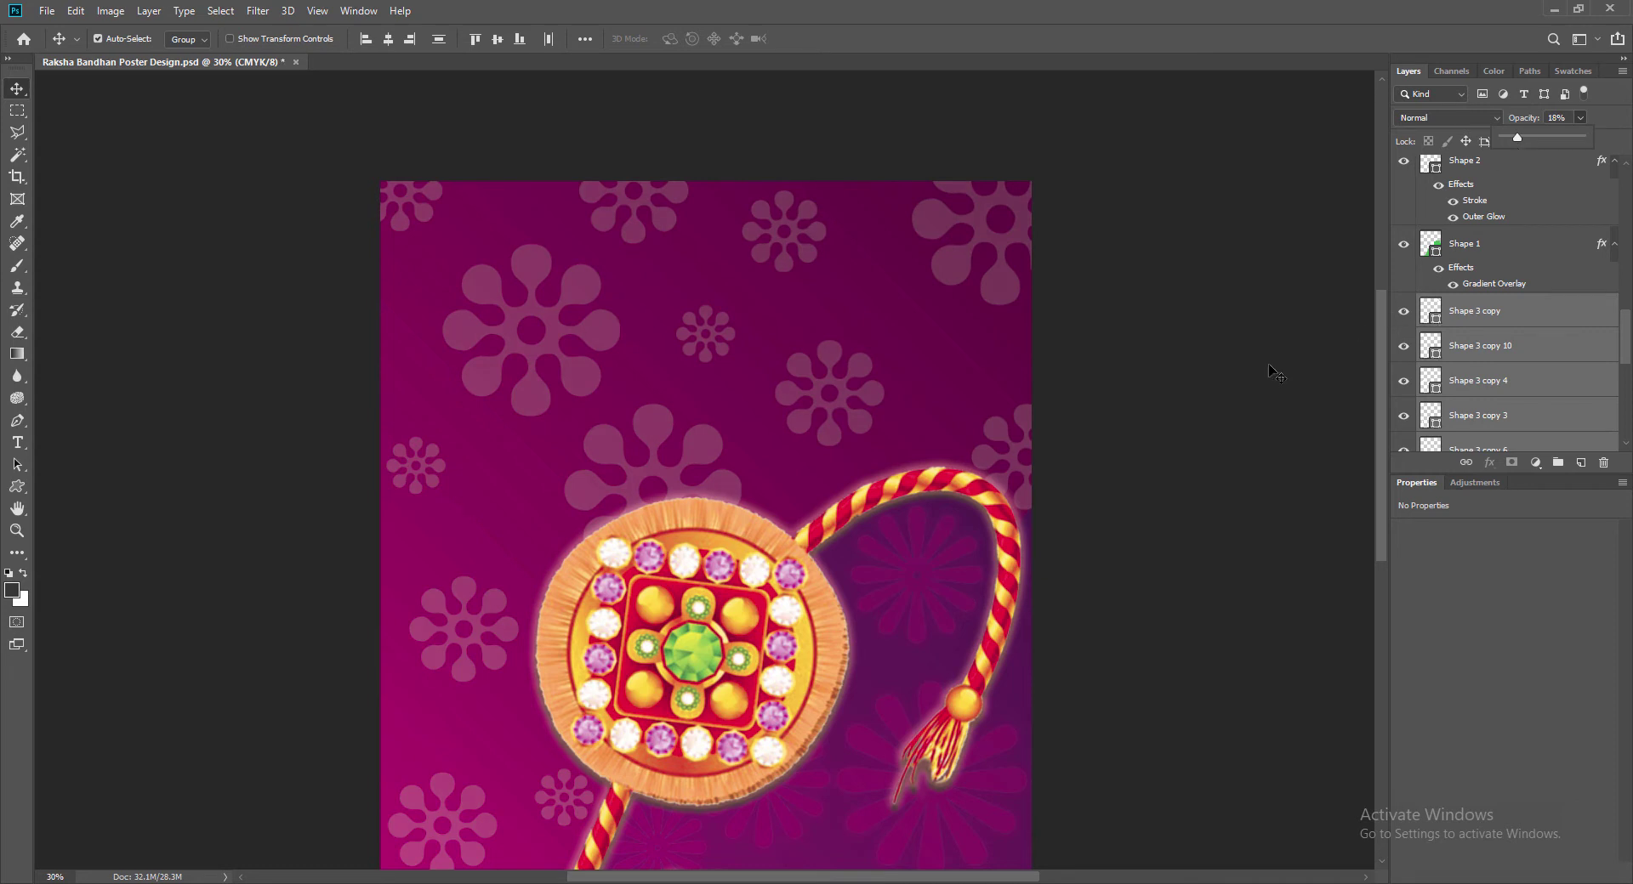
drag(1518, 142, 1514, 143)
click(1207, 481)
scroll(1163, 500, down, 5)
scroll(1163, 499, down, 1)
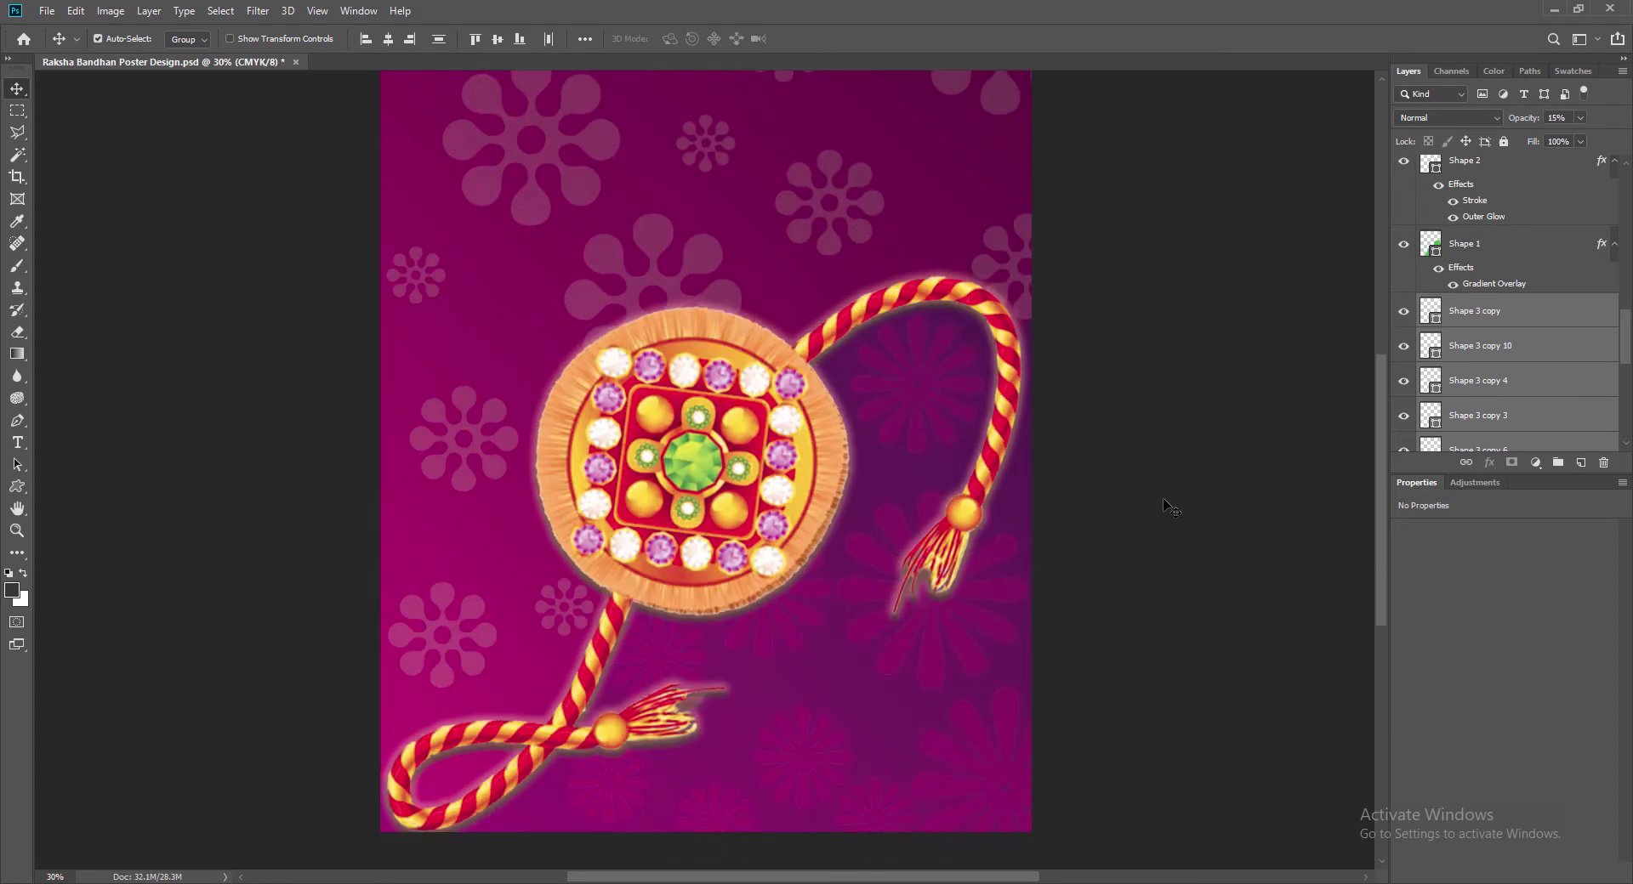
Step: Set the spread of the rakhi layer's outer glow to 12% and save the poster
click(696, 548)
right_click(1449, 174)
click(1452, 185)
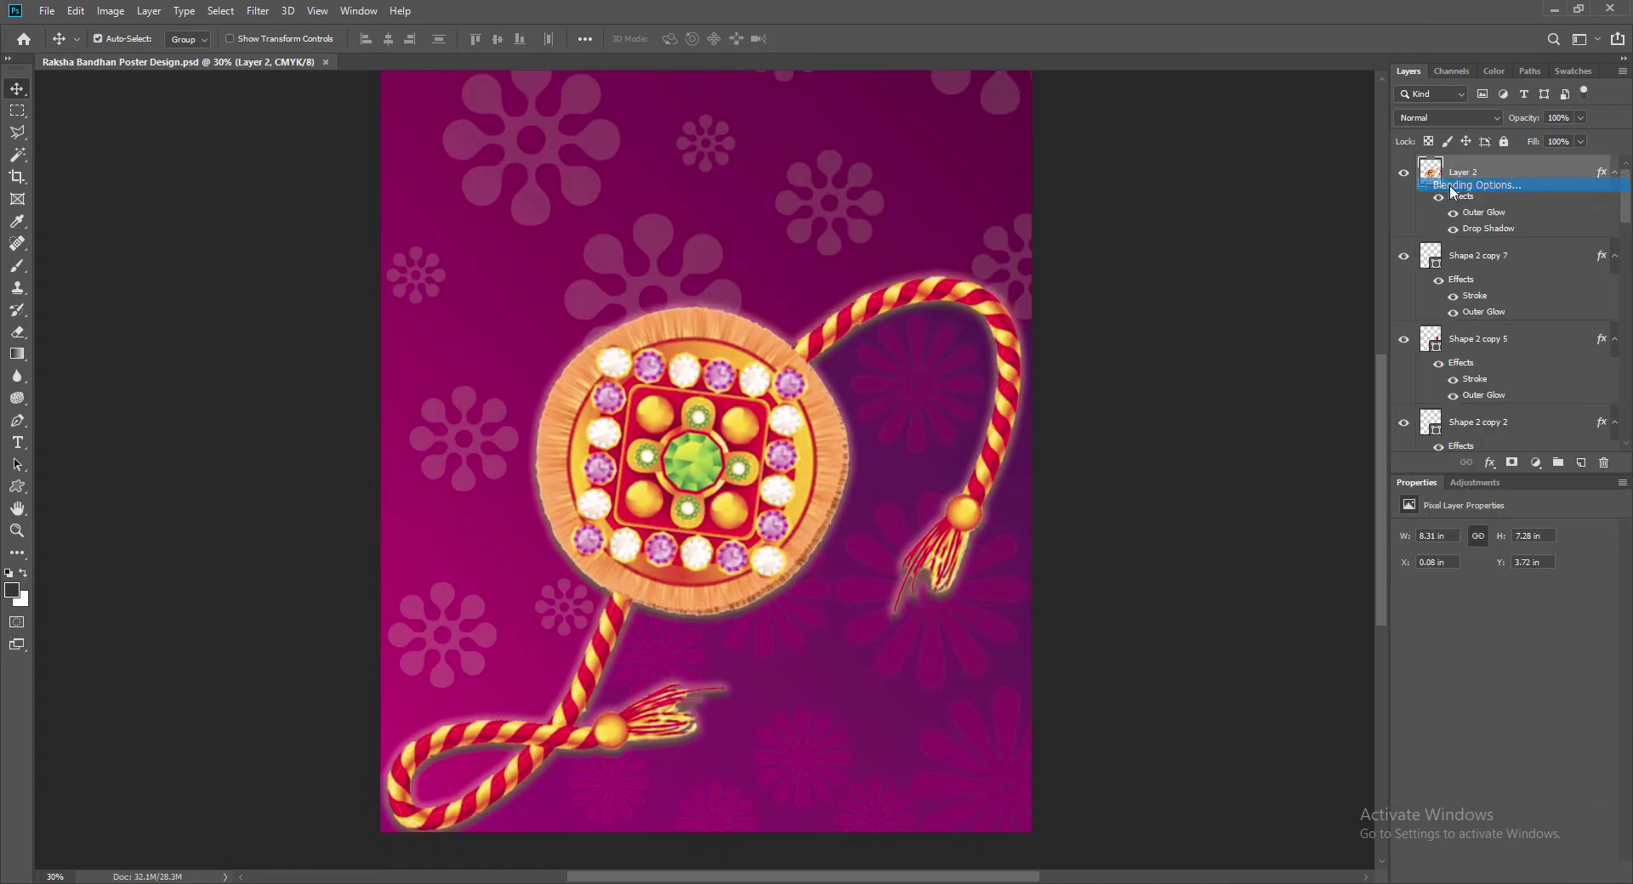
click(993, 472)
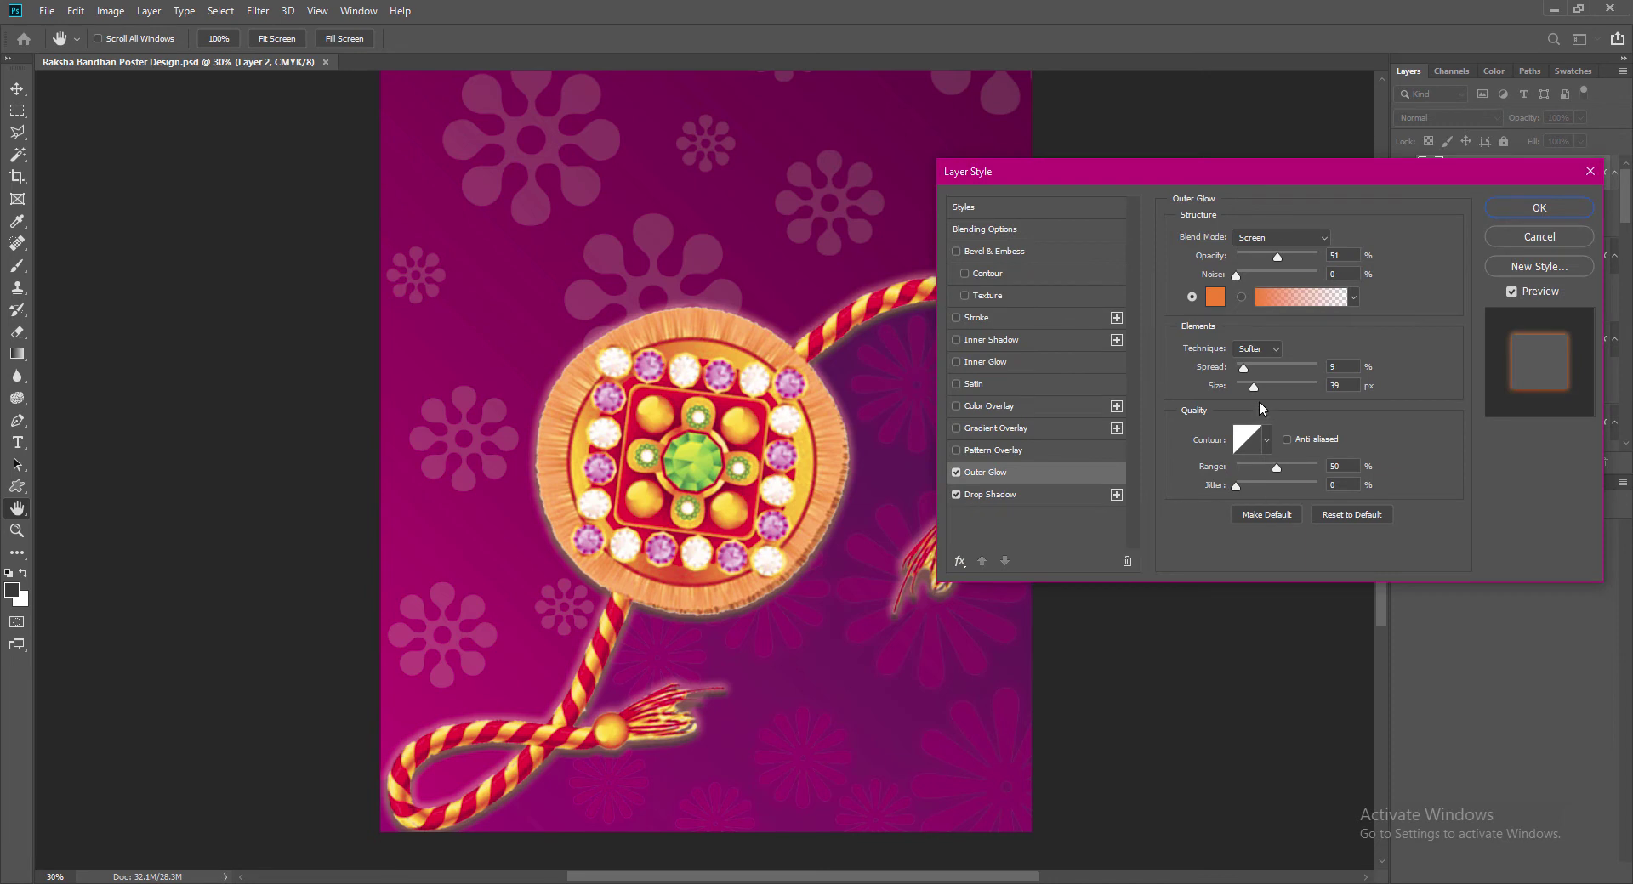
click(1347, 367)
text(12)
drag(1347, 367, 1276, 398)
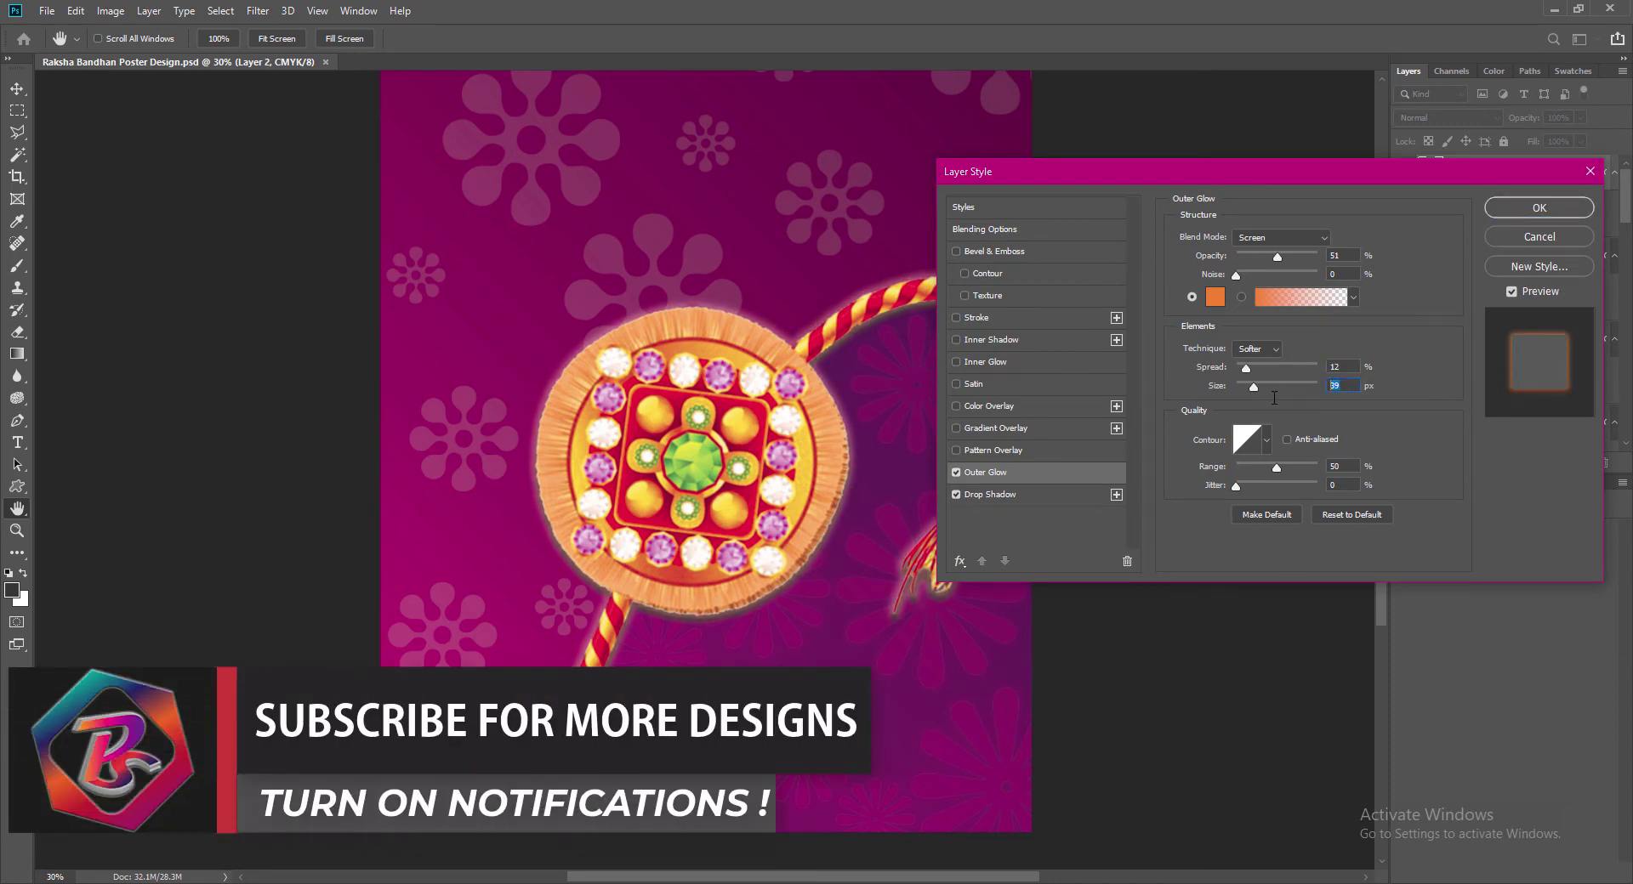
click(1536, 208)
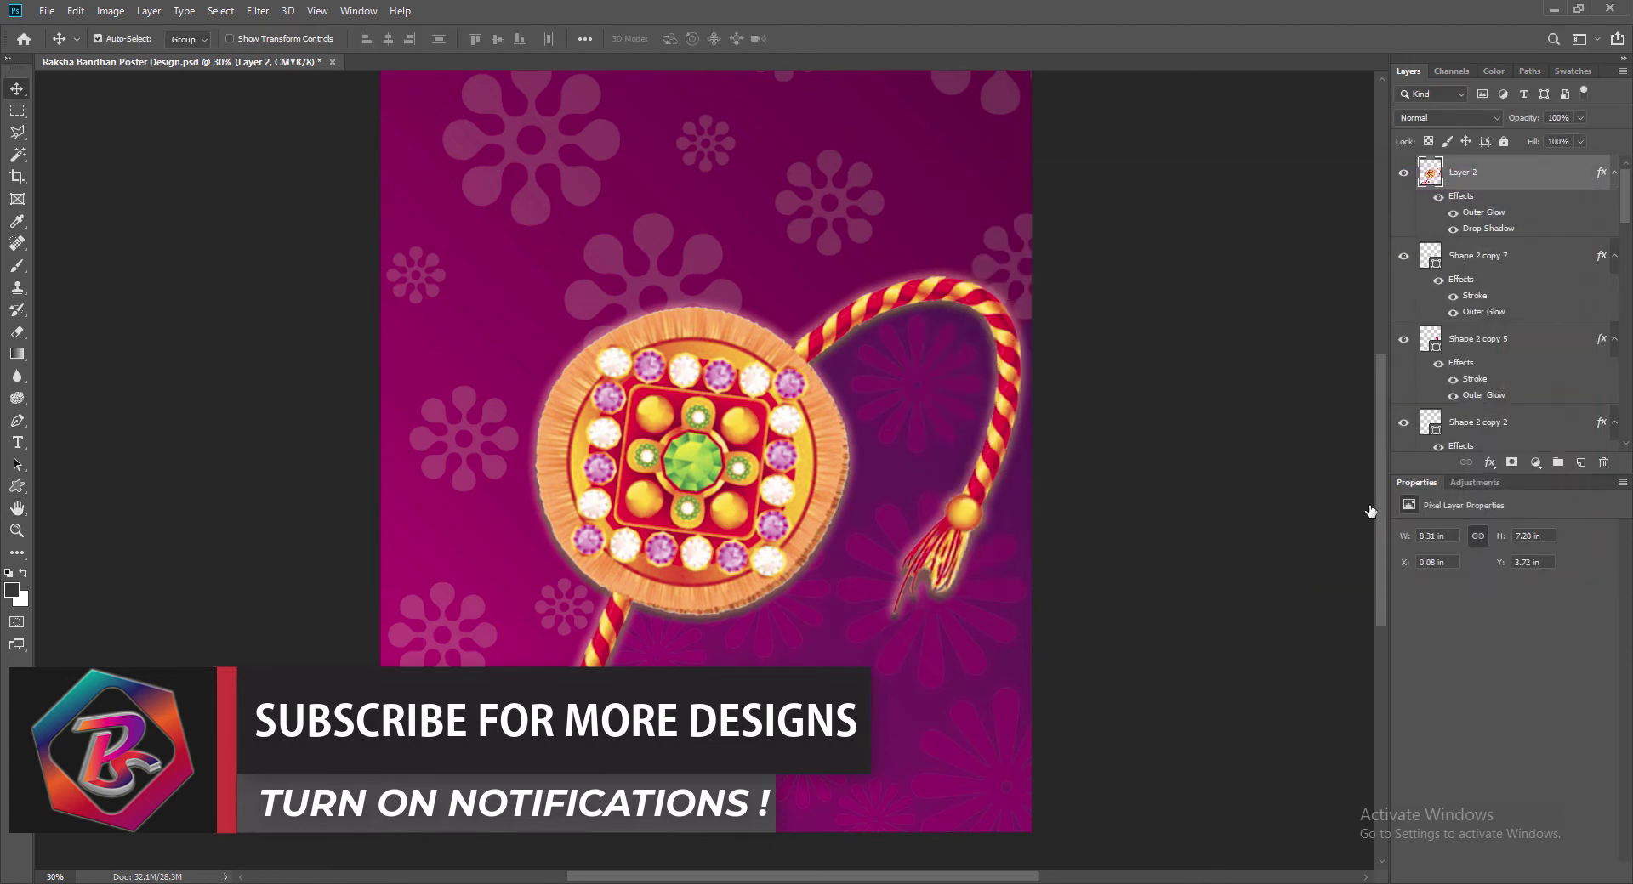
key(ctrl+s)
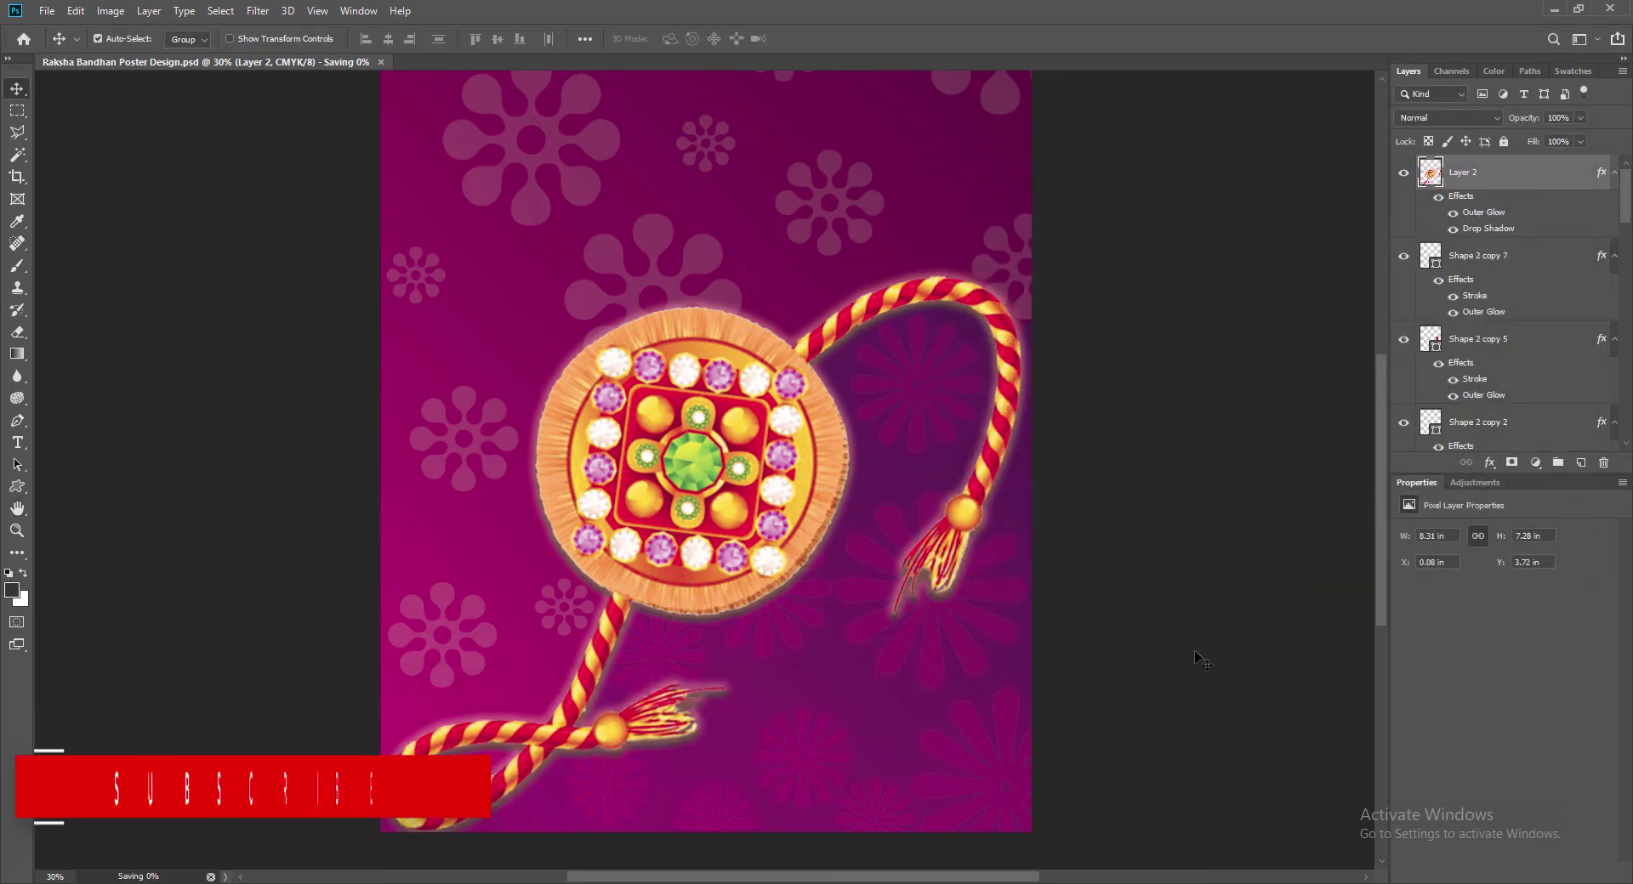
Step: Add a new empty layer directly above the Shape 3 copy layer, beneath Shape 1
scroll(1193, 652, up, 3)
scroll(1192, 652, down, 1)
click(760, 307)
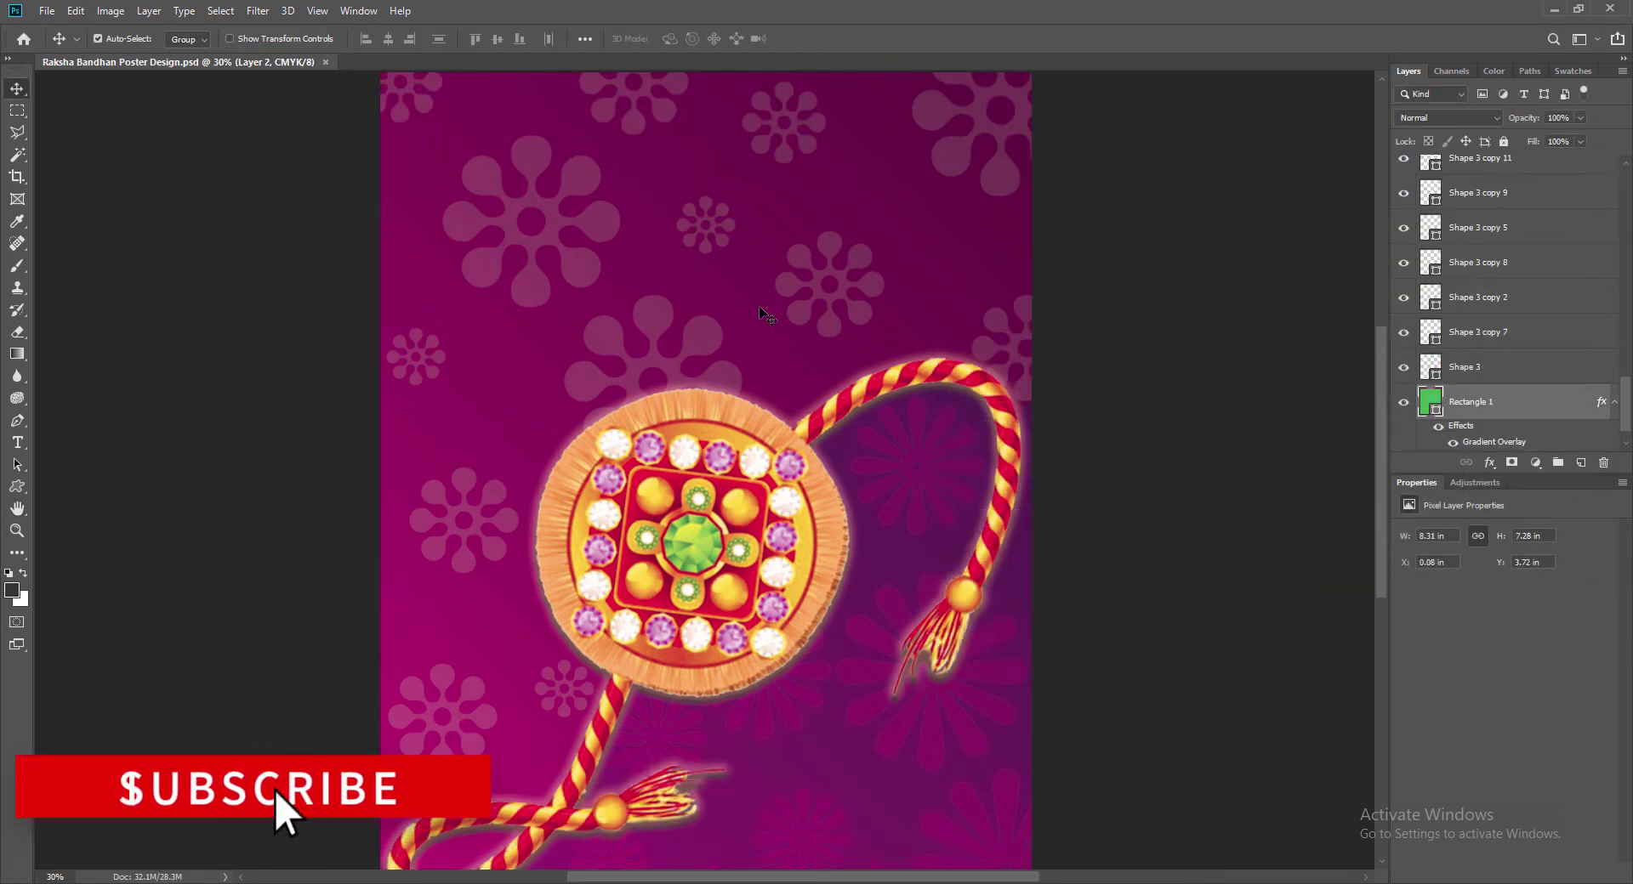
drag(1626, 410, 1626, 329)
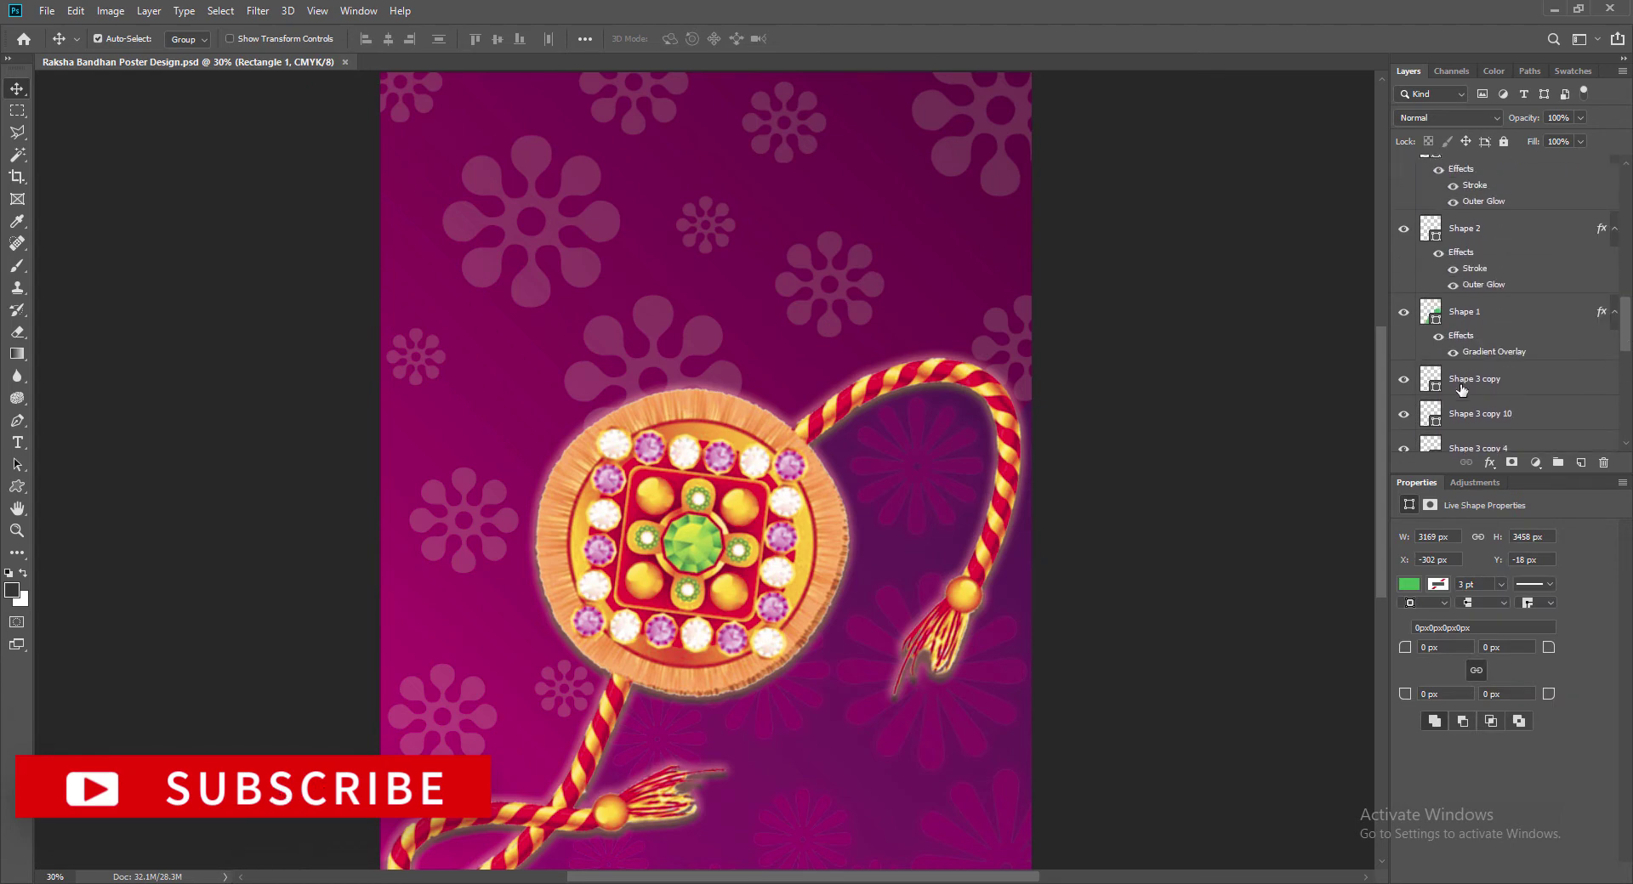
click(1461, 386)
click(1581, 463)
key(t)
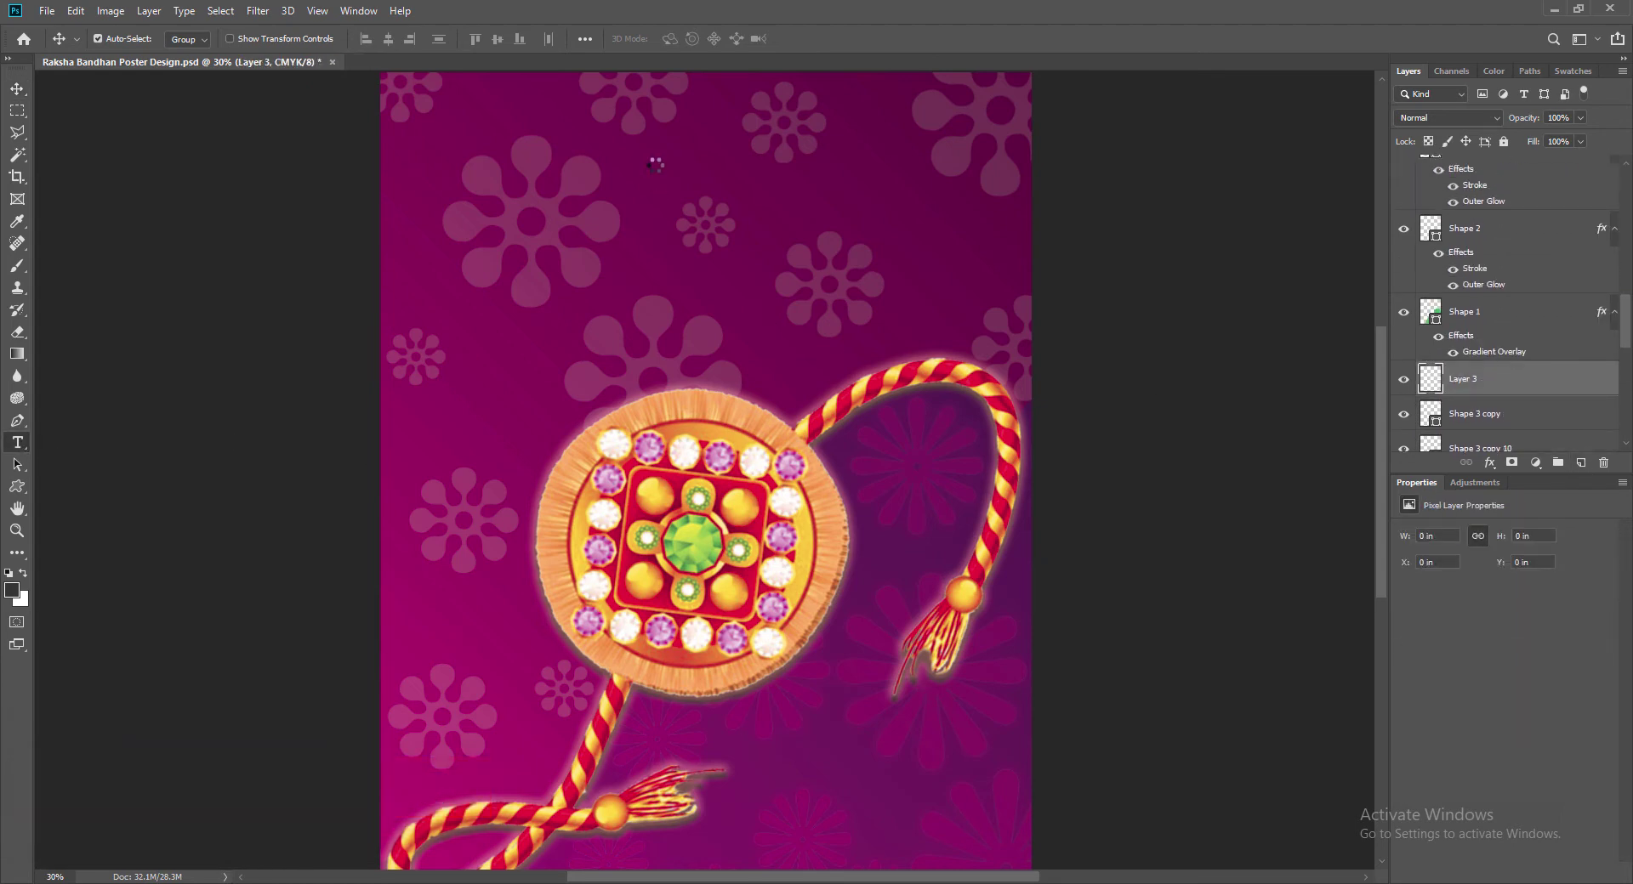
scroll(655, 166, up, 1)
click(629, 194)
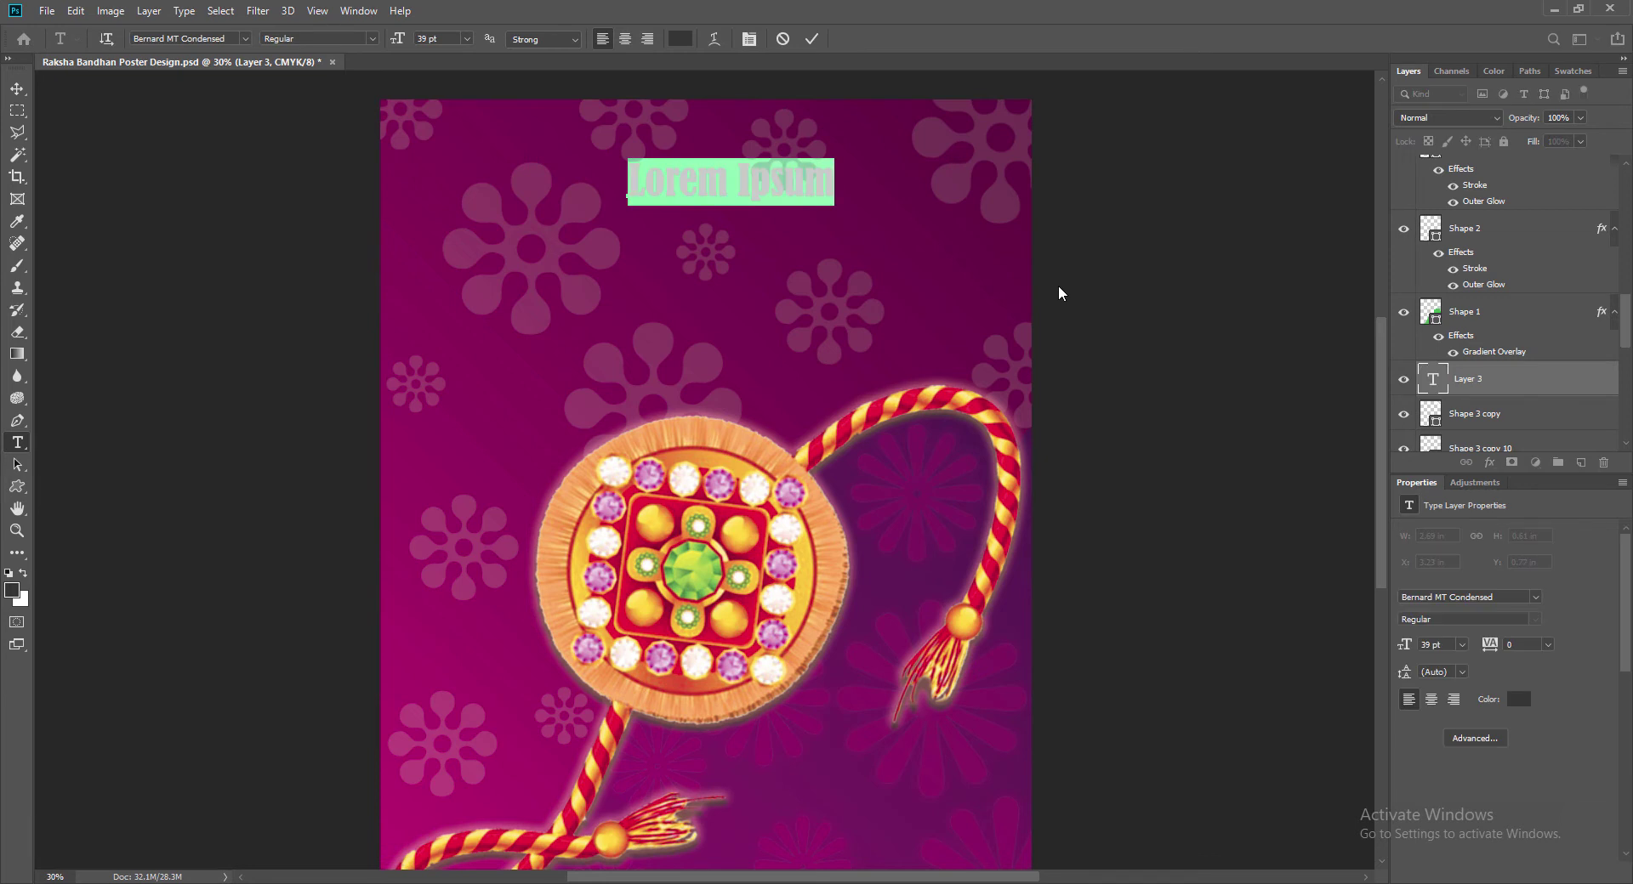
text(HAPPY)
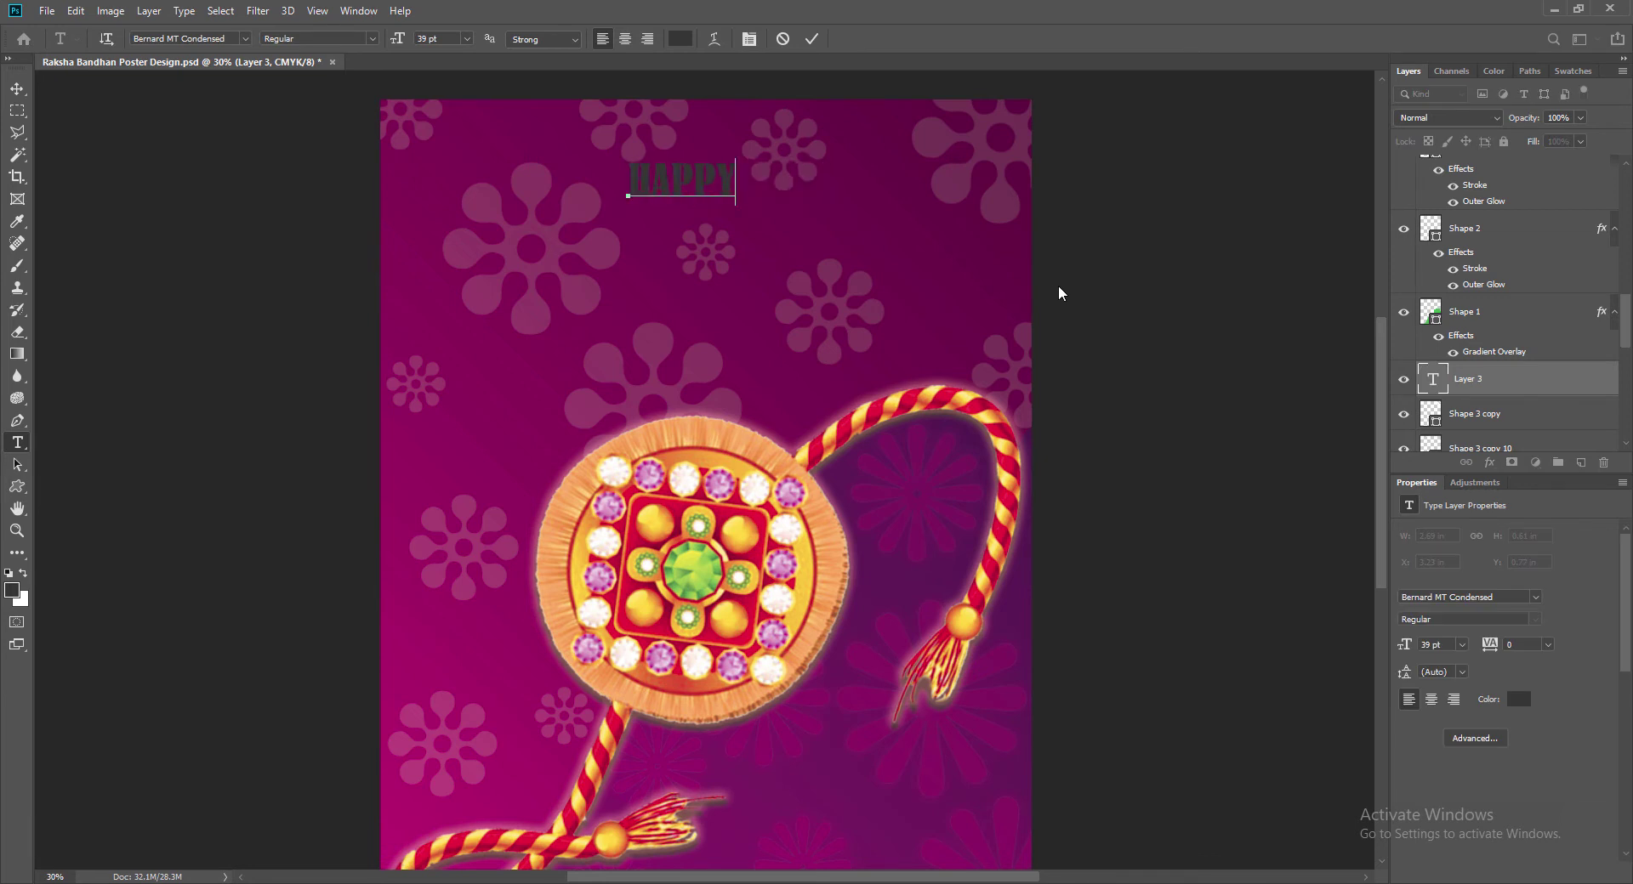
key(Return)
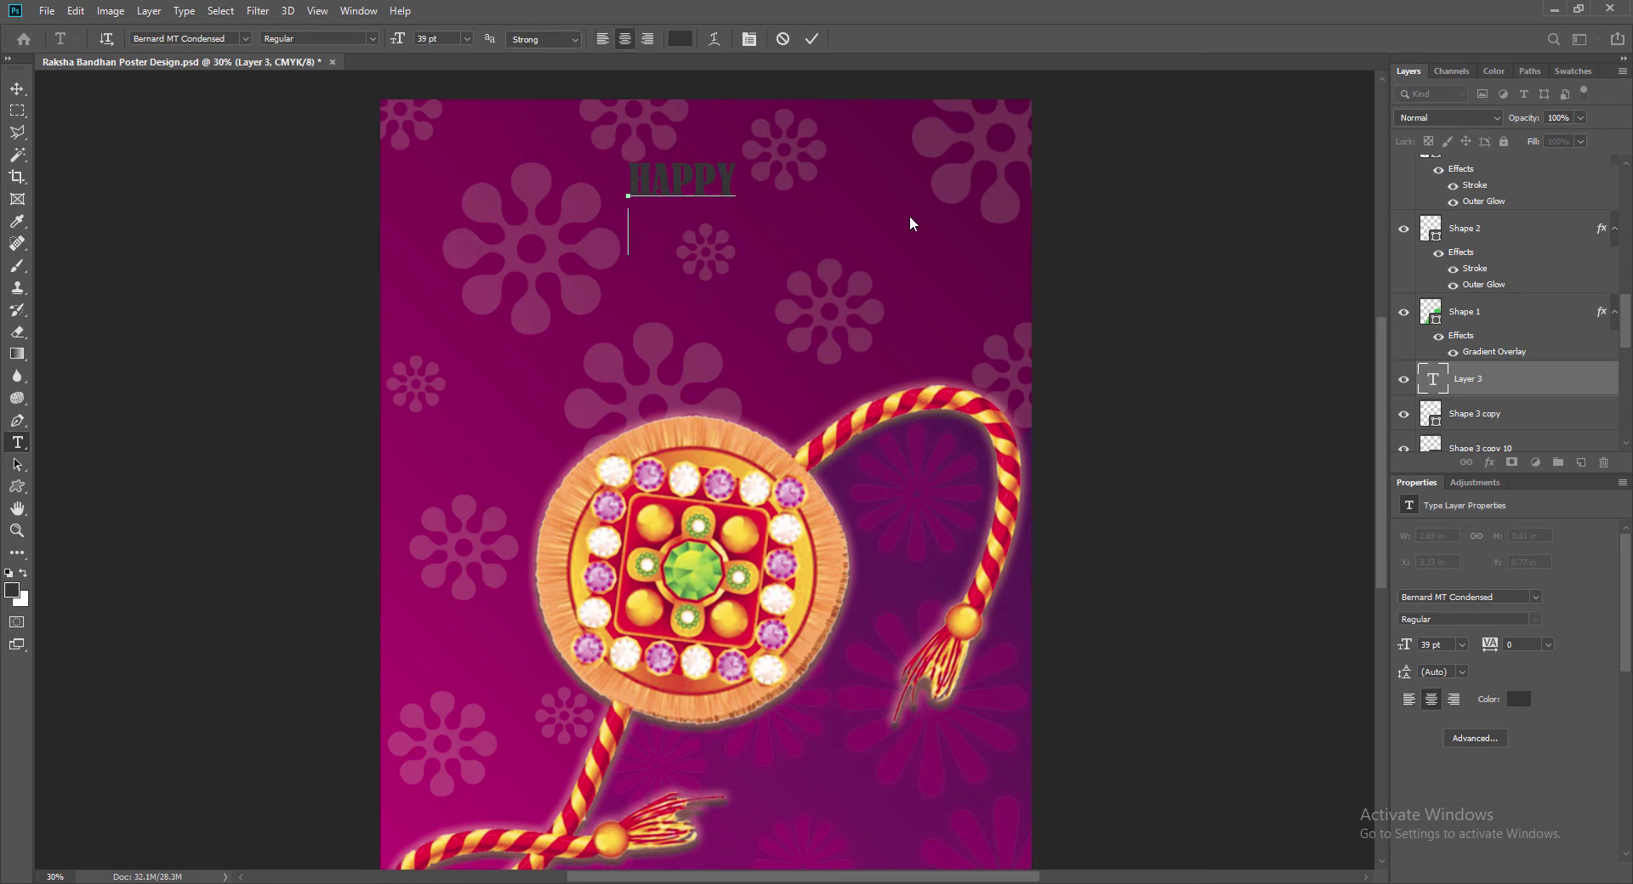
click(782, 39)
click(624, 211)
text(HAPPY)
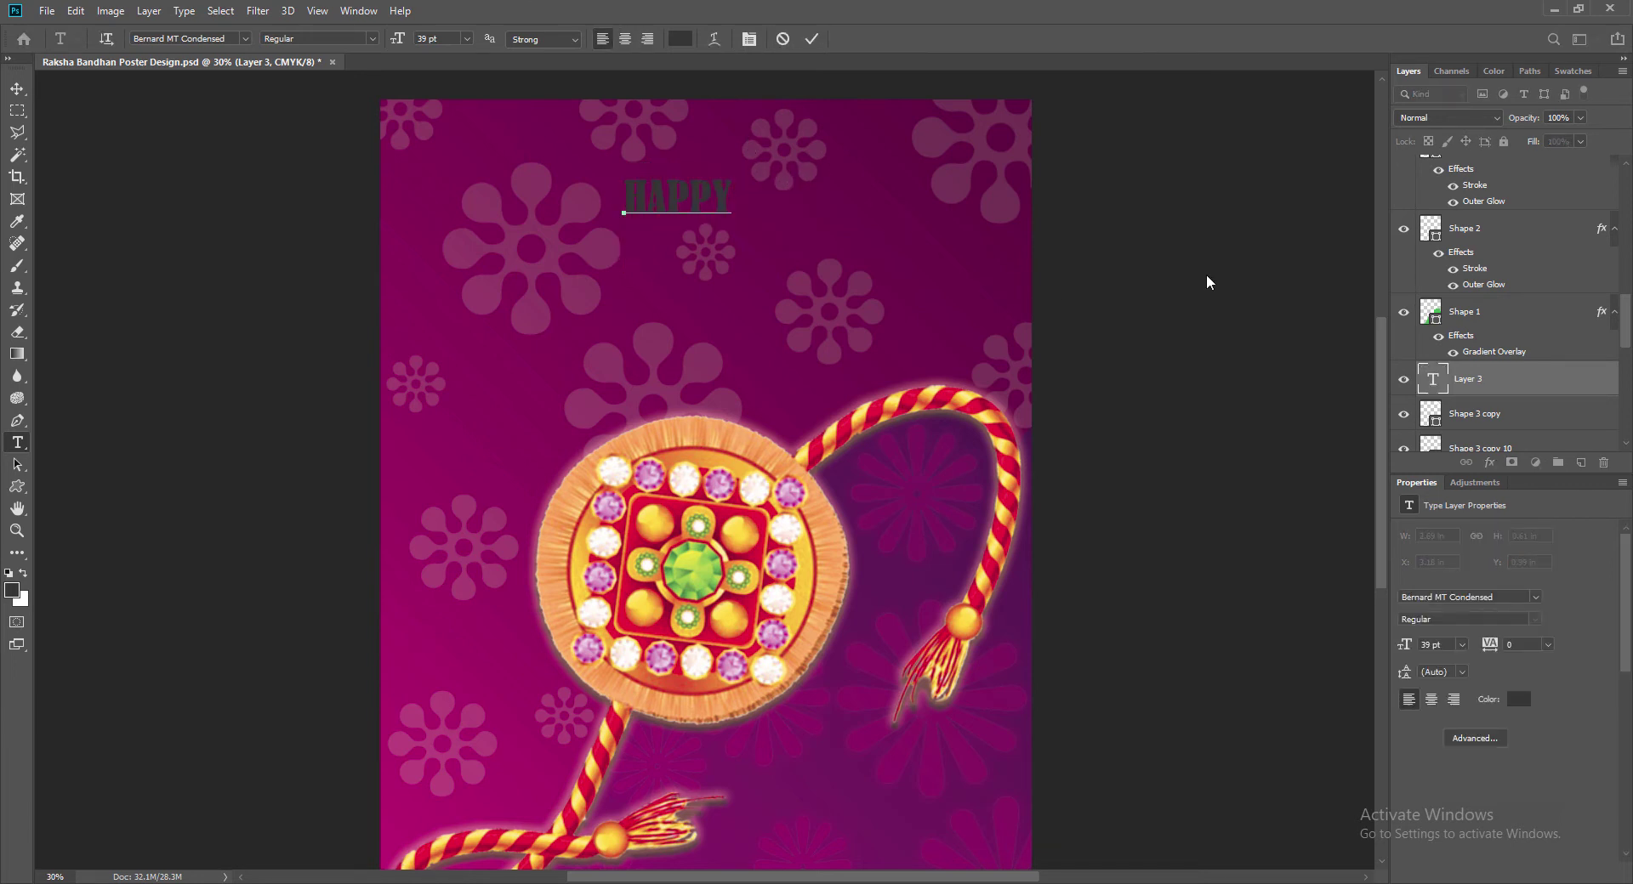
click(783, 39)
Step: Enter a centre-aligned two-line heading above the rakhi, reading "HAPPY" and "Raksha Bandhan"
click(17, 88)
click(17, 443)
click(638, 208)
click(625, 40)
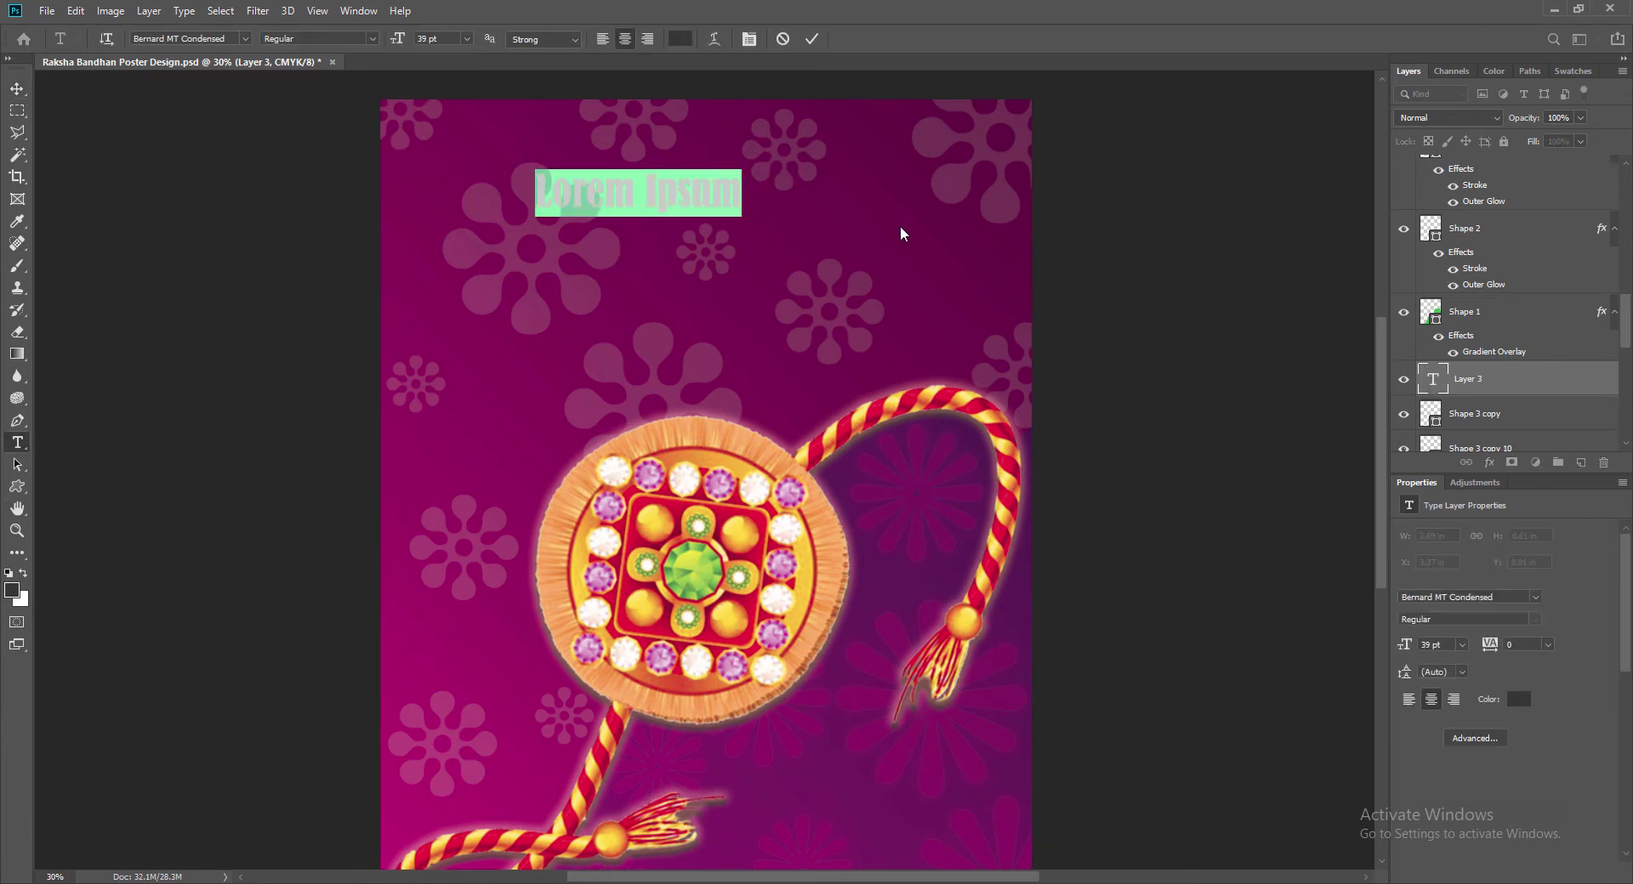
text(HAPPY)
key(Return)
text(Raksh)
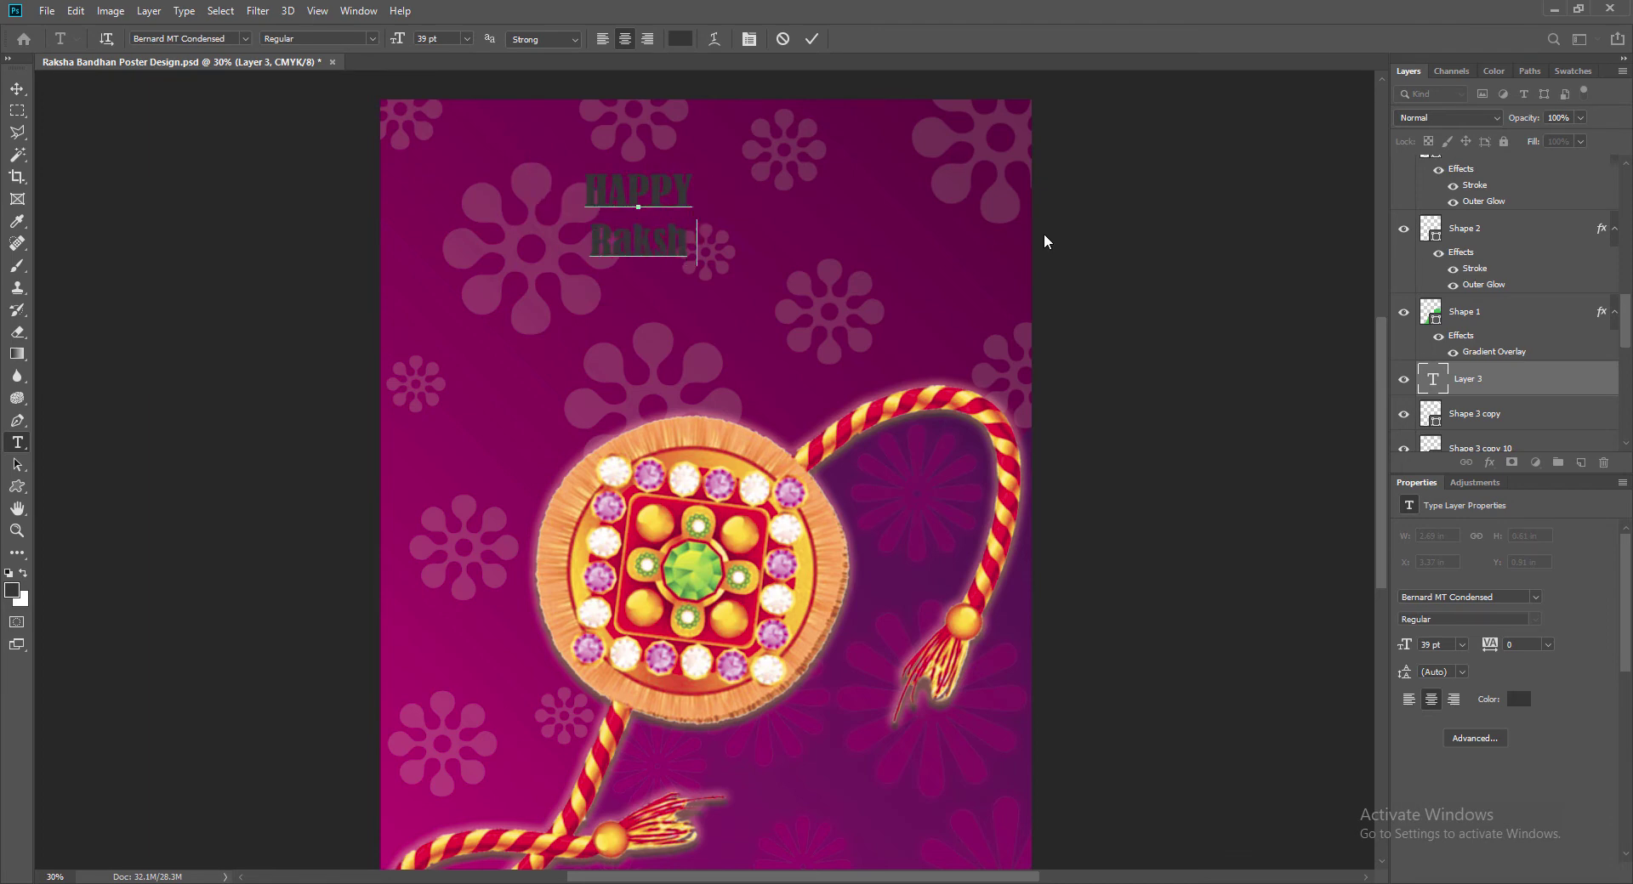
text(a Bandhan)
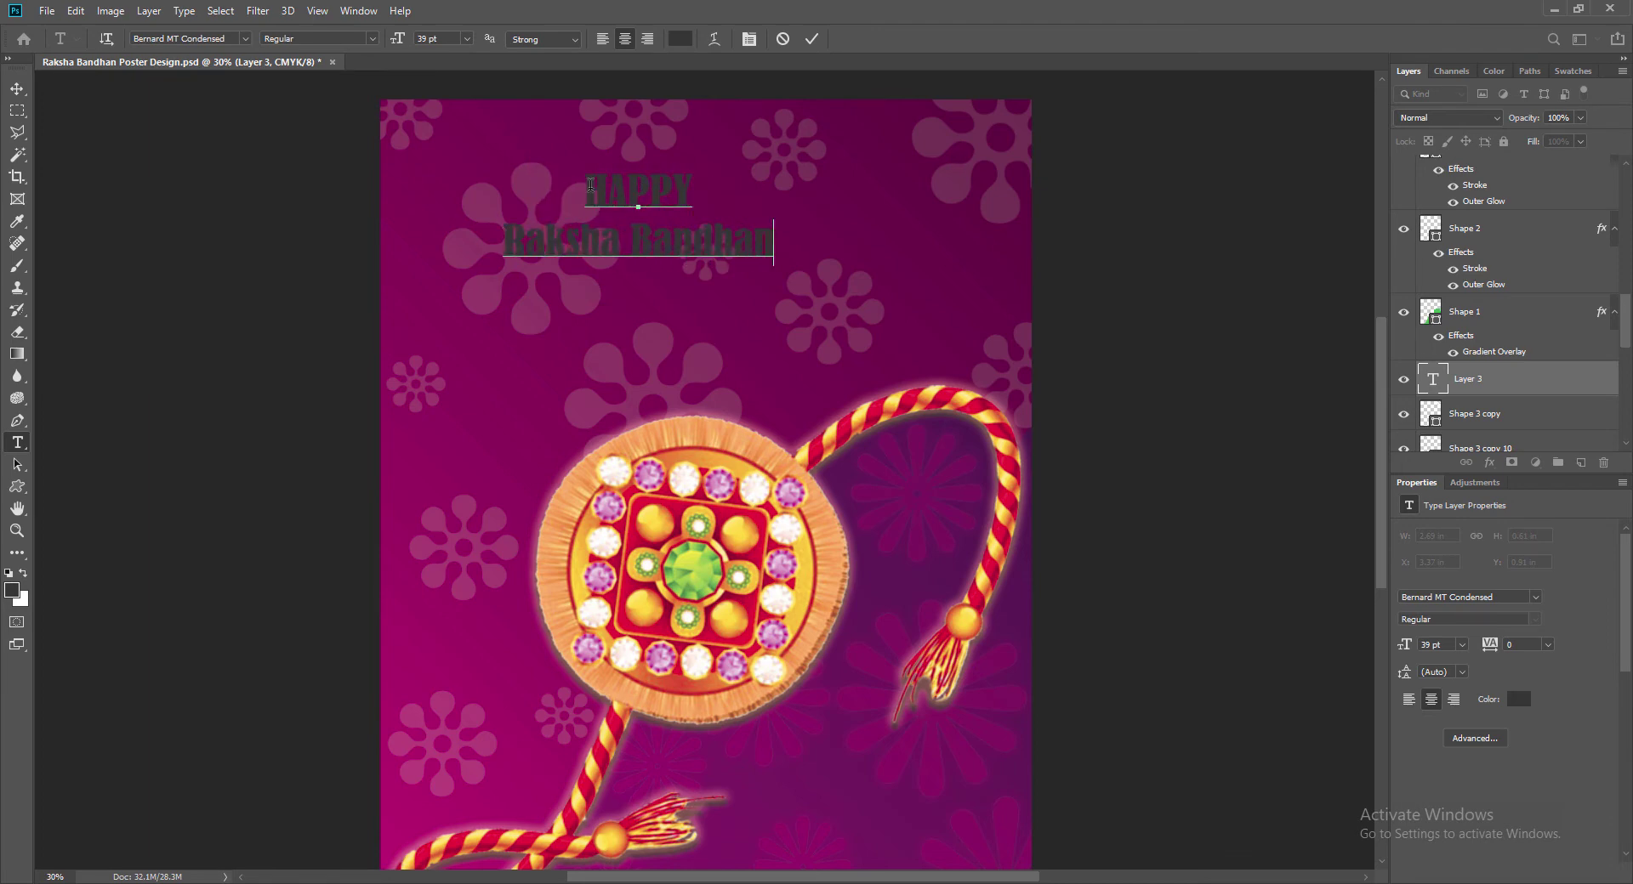
Step: Recolour both heading lines light grey and shift the heading toward the poster's horizontal centre
drag(590, 185, 776, 243)
click(681, 40)
click(722, 221)
click(1099, 186)
click(810, 39)
key(v)
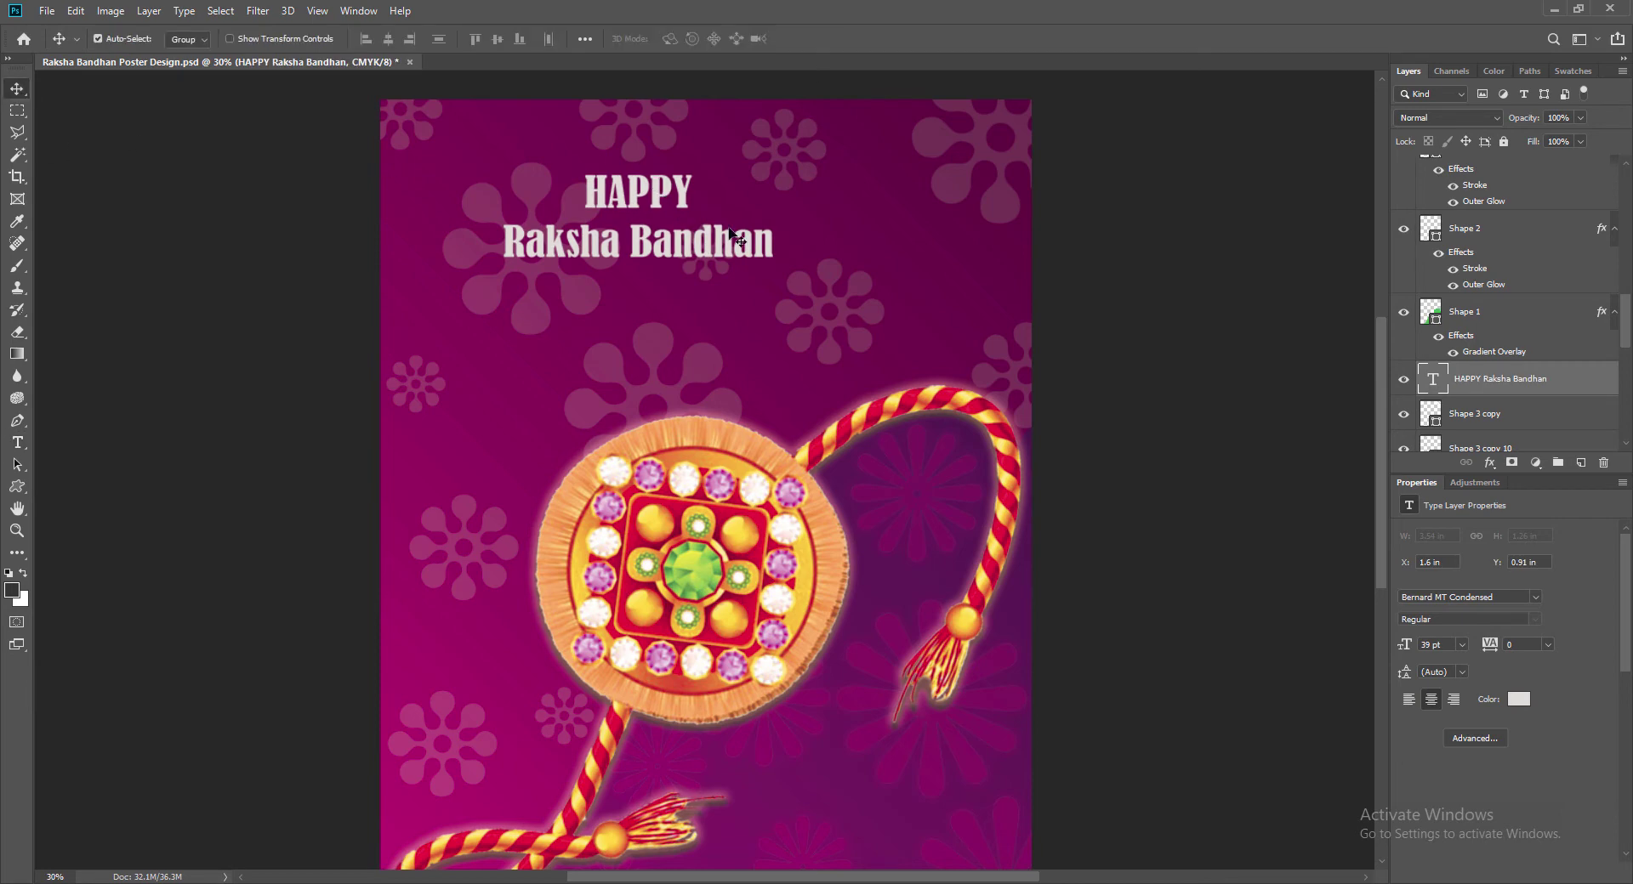
drag(654, 192, 717, 185)
Step: Set the "Raksha Bandhan" line of the heading to 48 pt in the Bauhaus 93 font
double_click(716, 186)
click(713, 185)
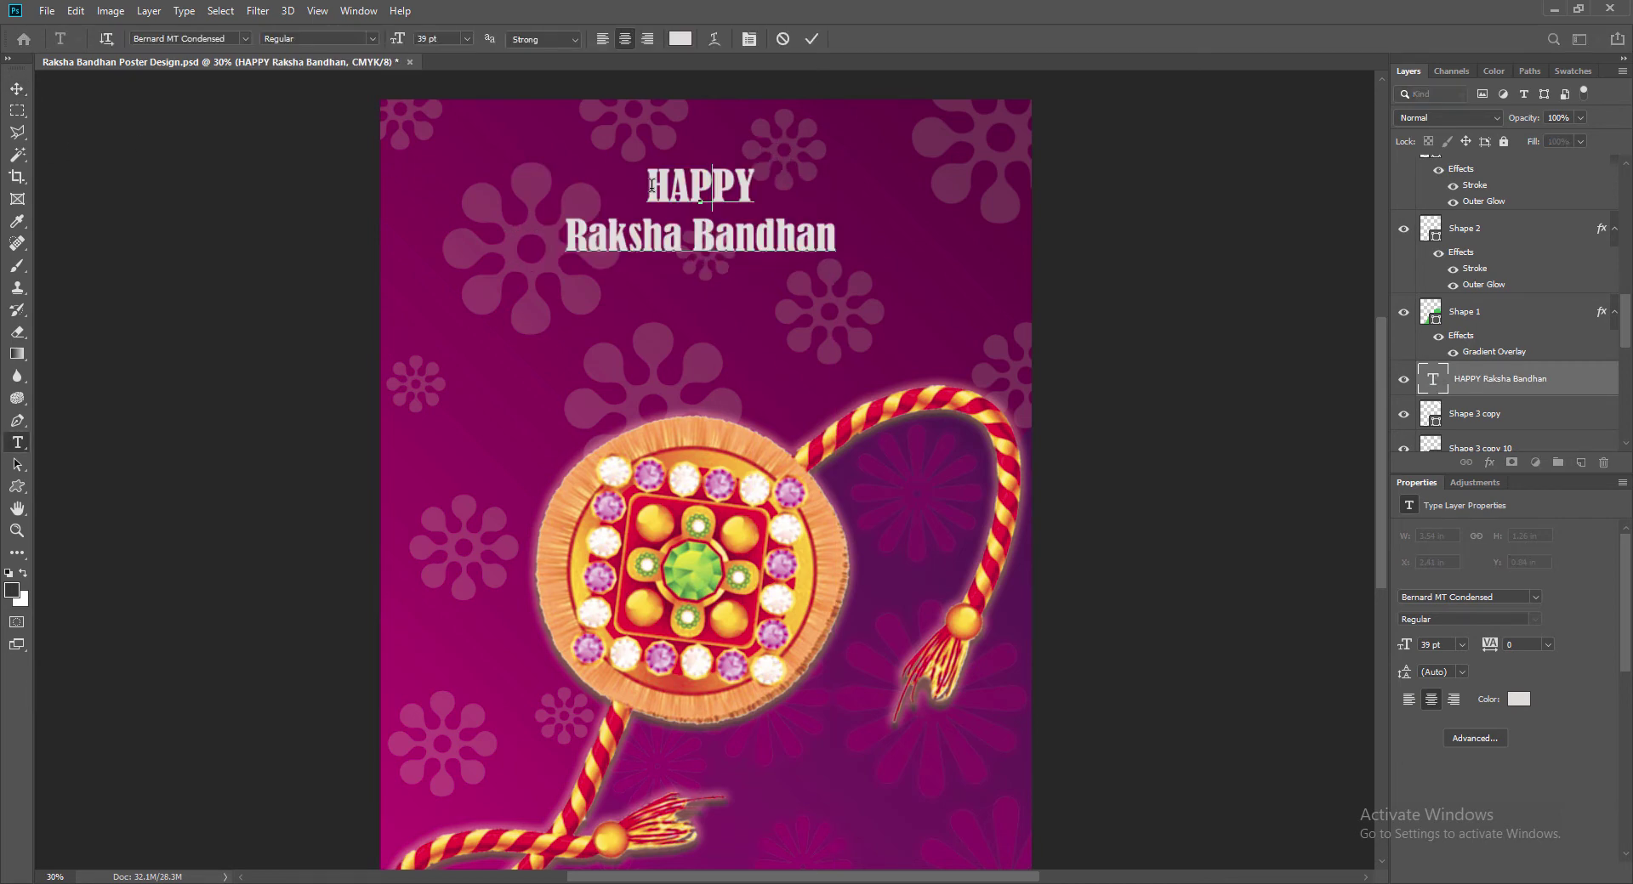
drag(573, 228, 866, 240)
click(466, 38)
click(451, 226)
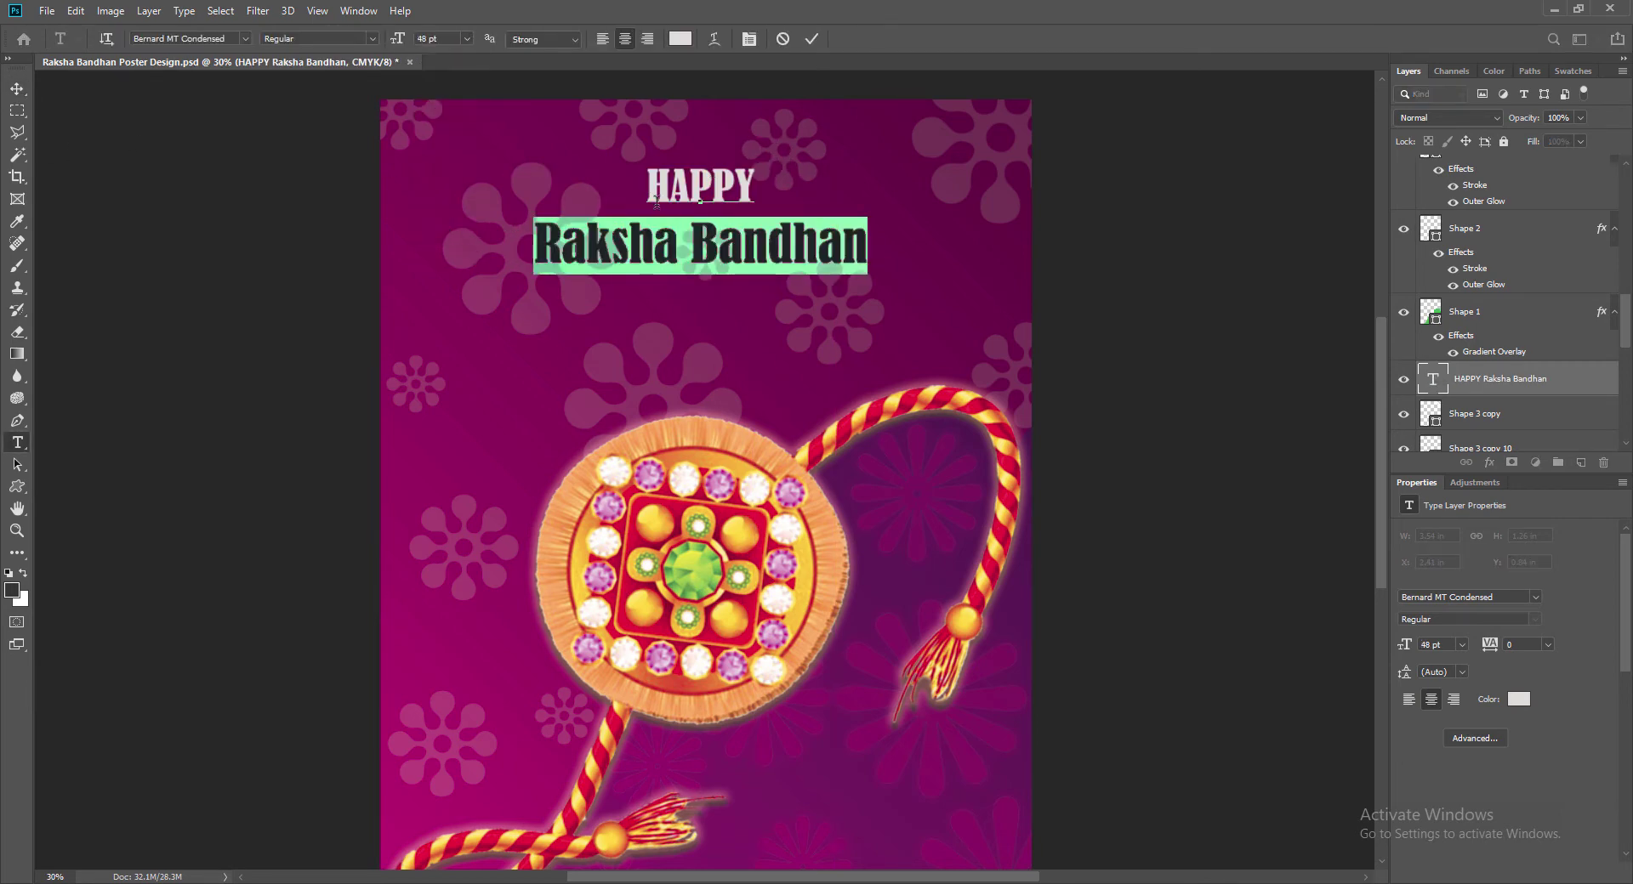
click(244, 38)
click(196, 220)
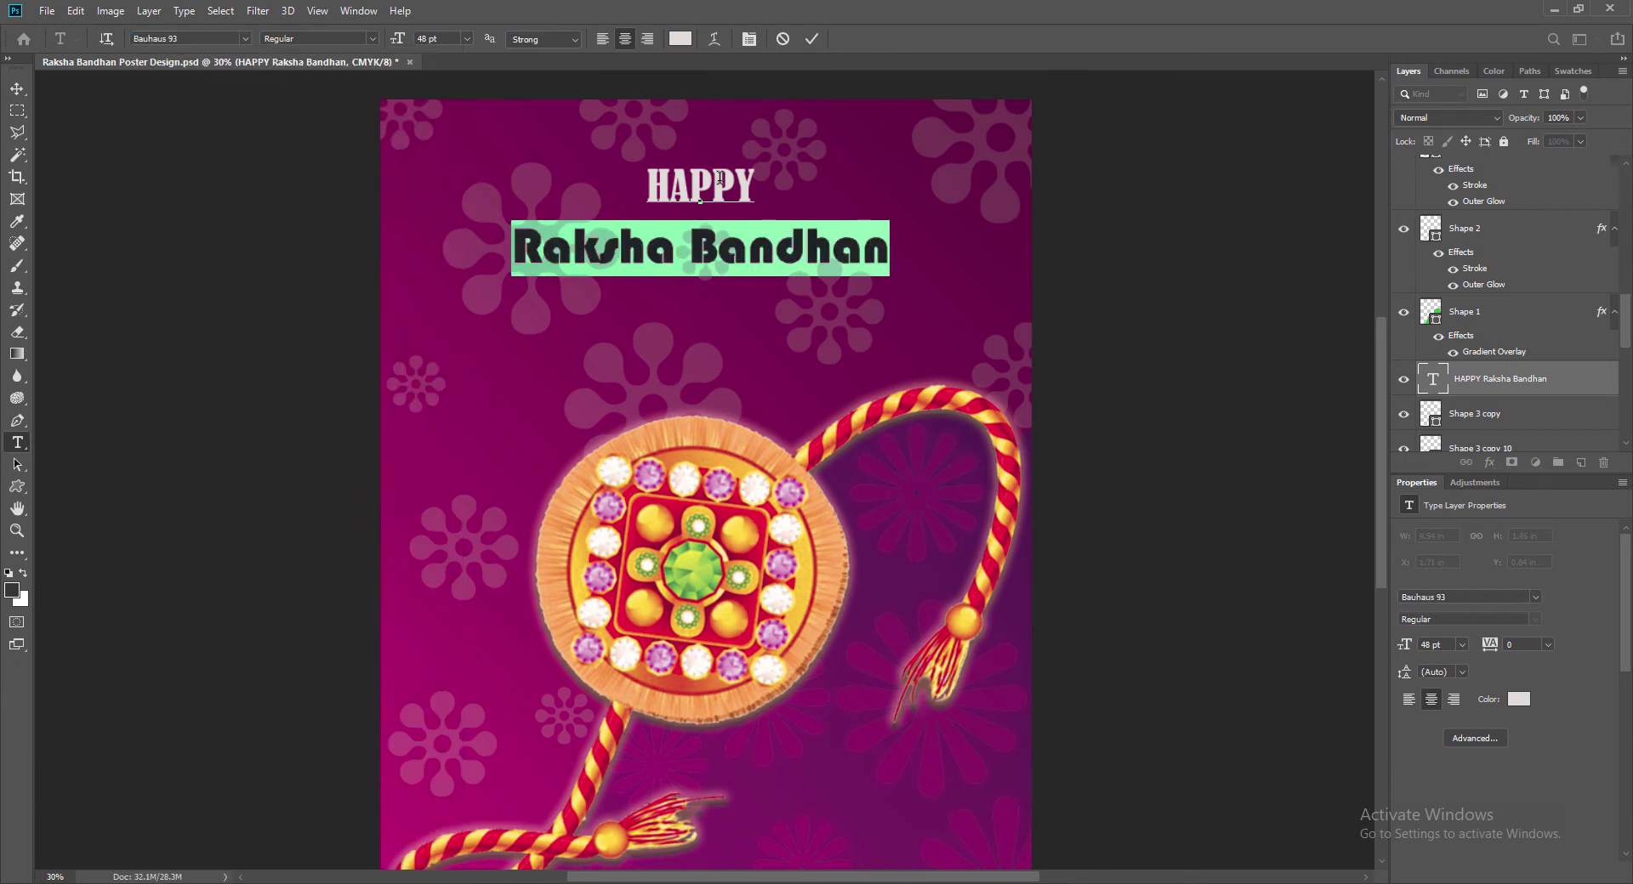
Step: Change the font of the heading's word "HAPPY" to Britannic Bold
drag(650, 186, 754, 186)
click(245, 39)
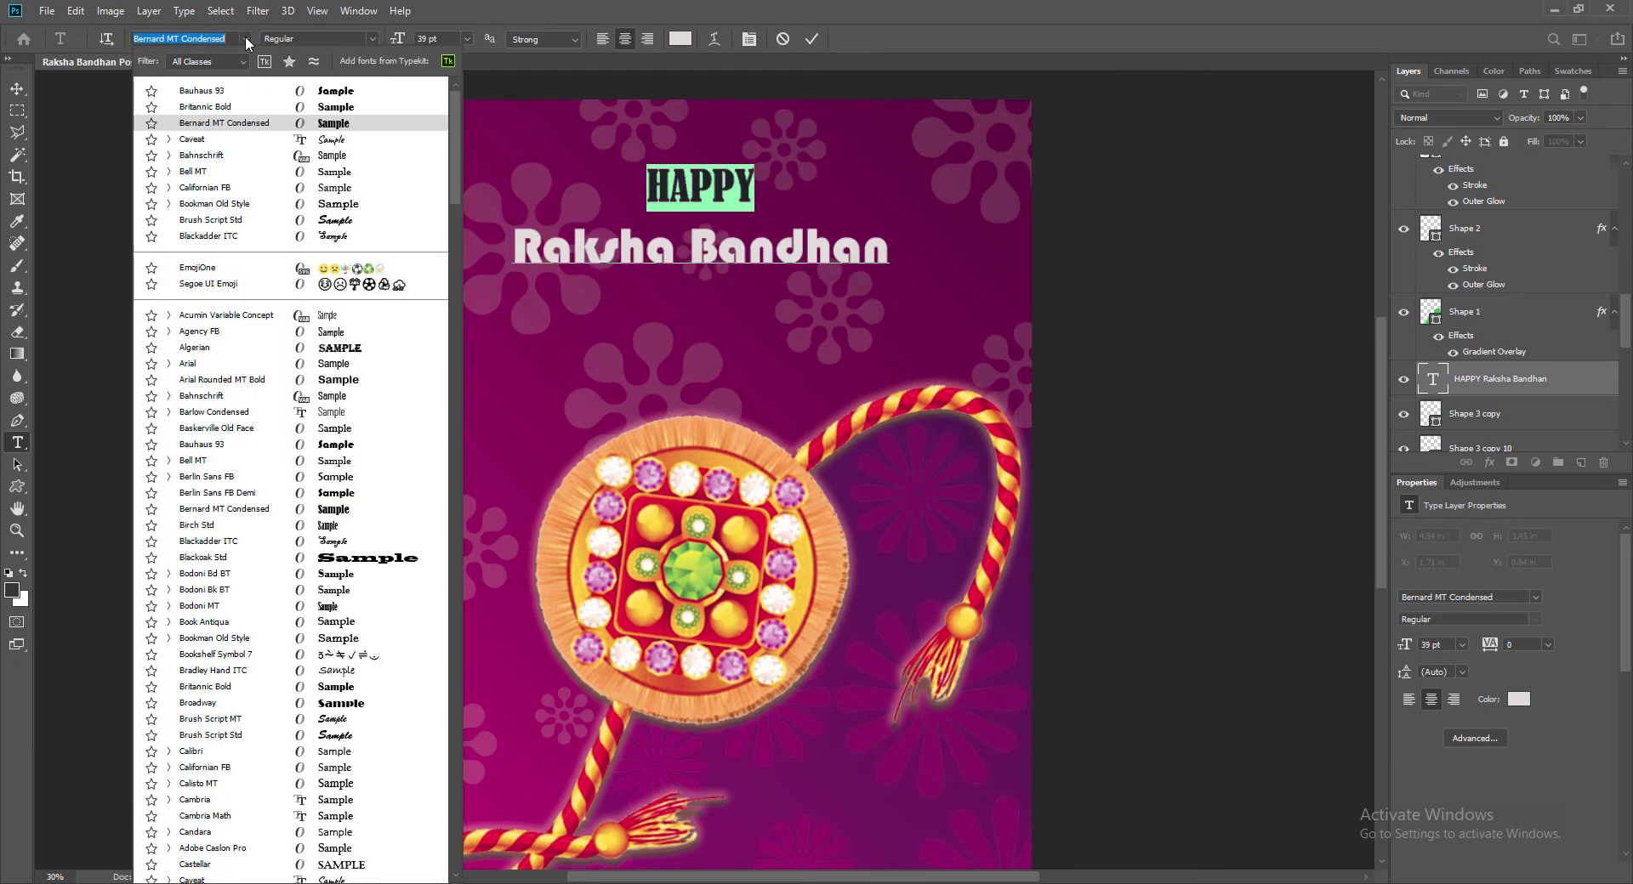
click(328, 109)
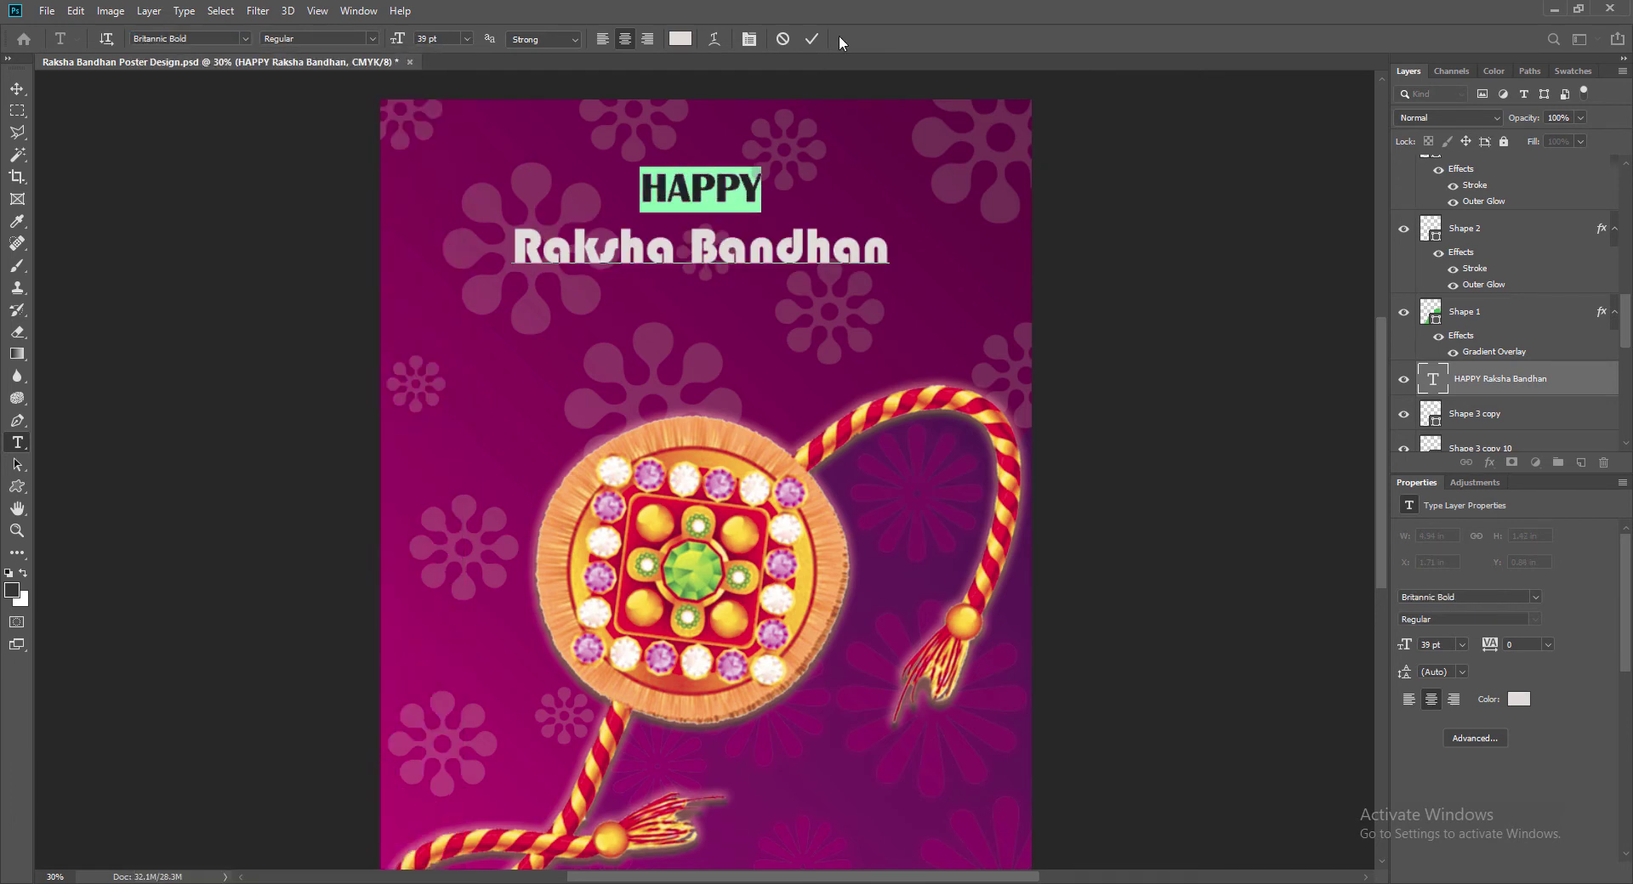
click(812, 39)
Step: Scale up the two-line heading and move it up close to the poster's top edge
key(ctrl+t)
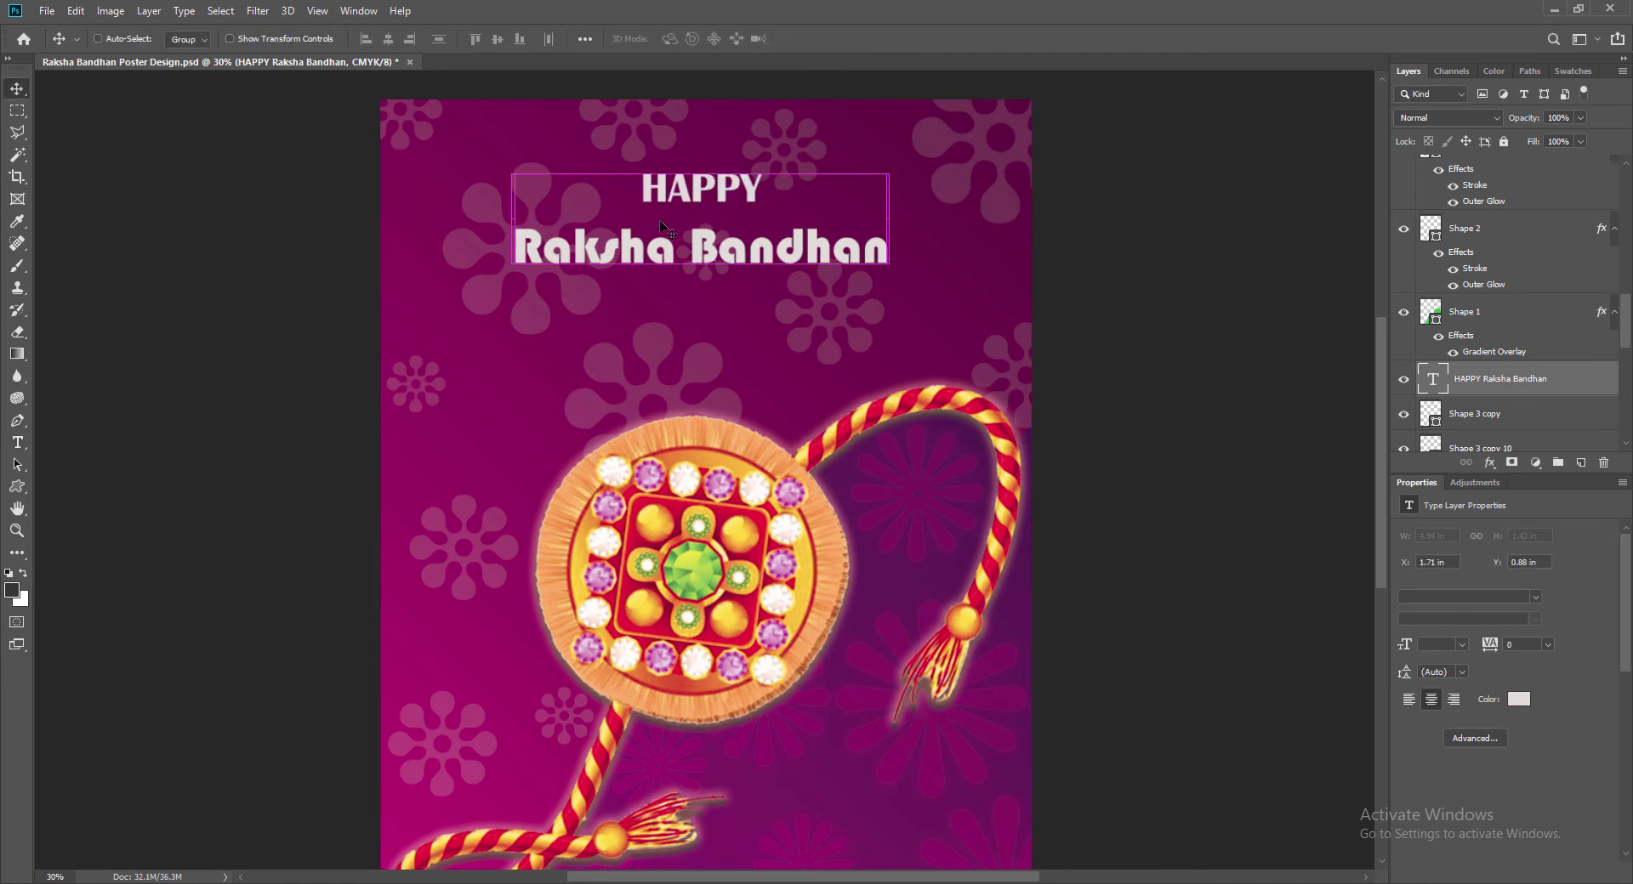
drag(888, 275, 986, 303)
click(818, 41)
drag(815, 211, 770, 159)
drag(926, 876, 914, 876)
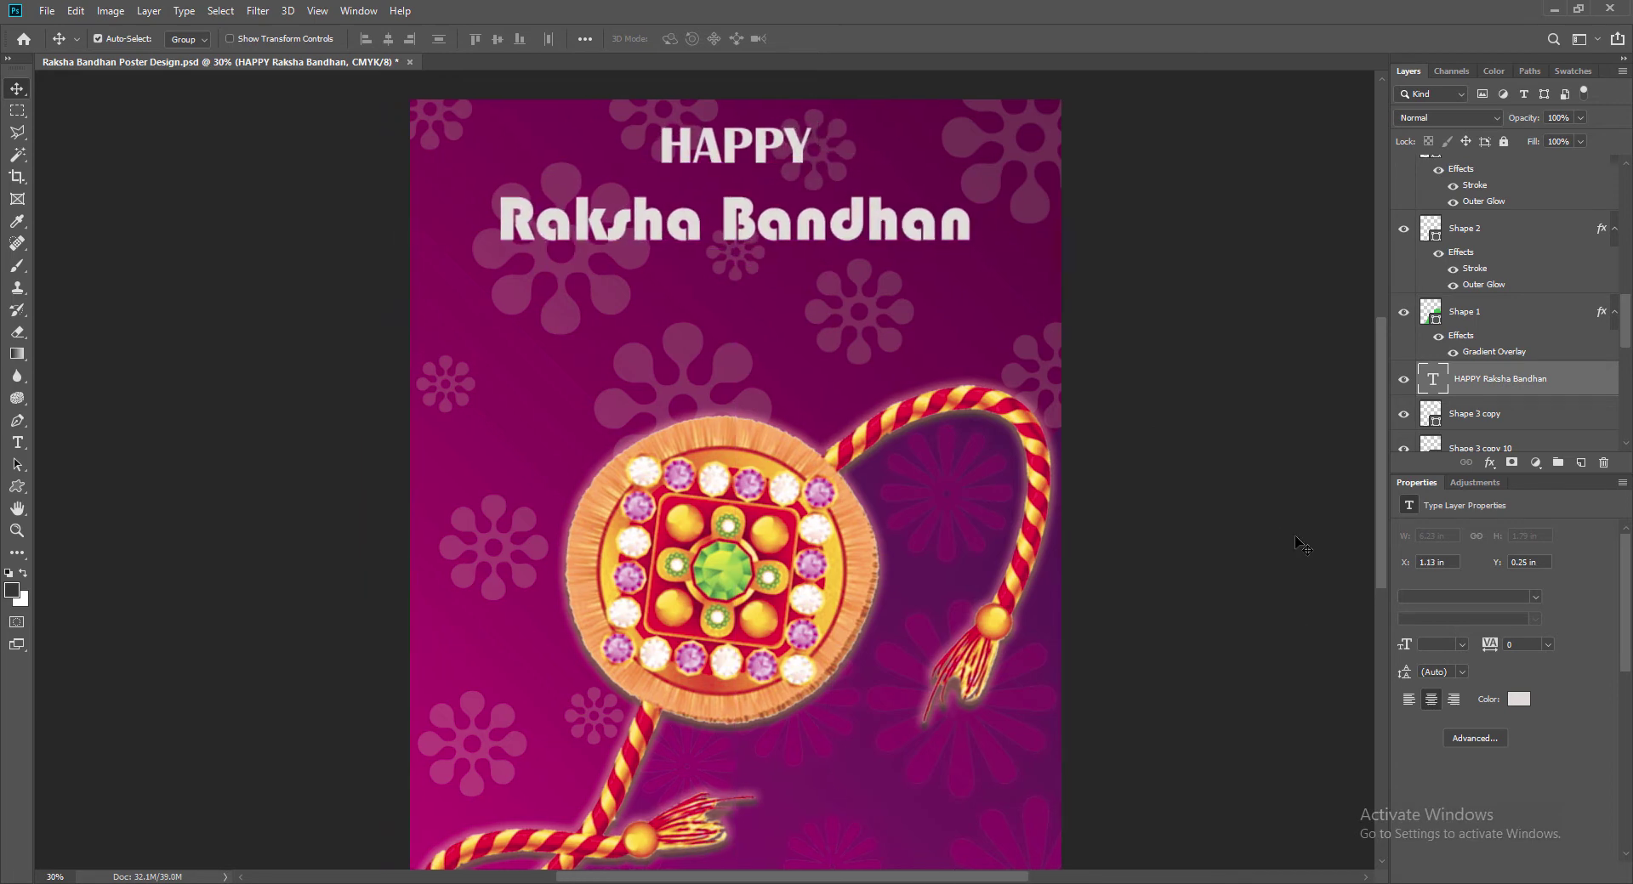
Step: Cut "Raksha Bandhan" out of the heading and paste it as a separate text layer beneath "HAPPY"
double_click(1435, 380)
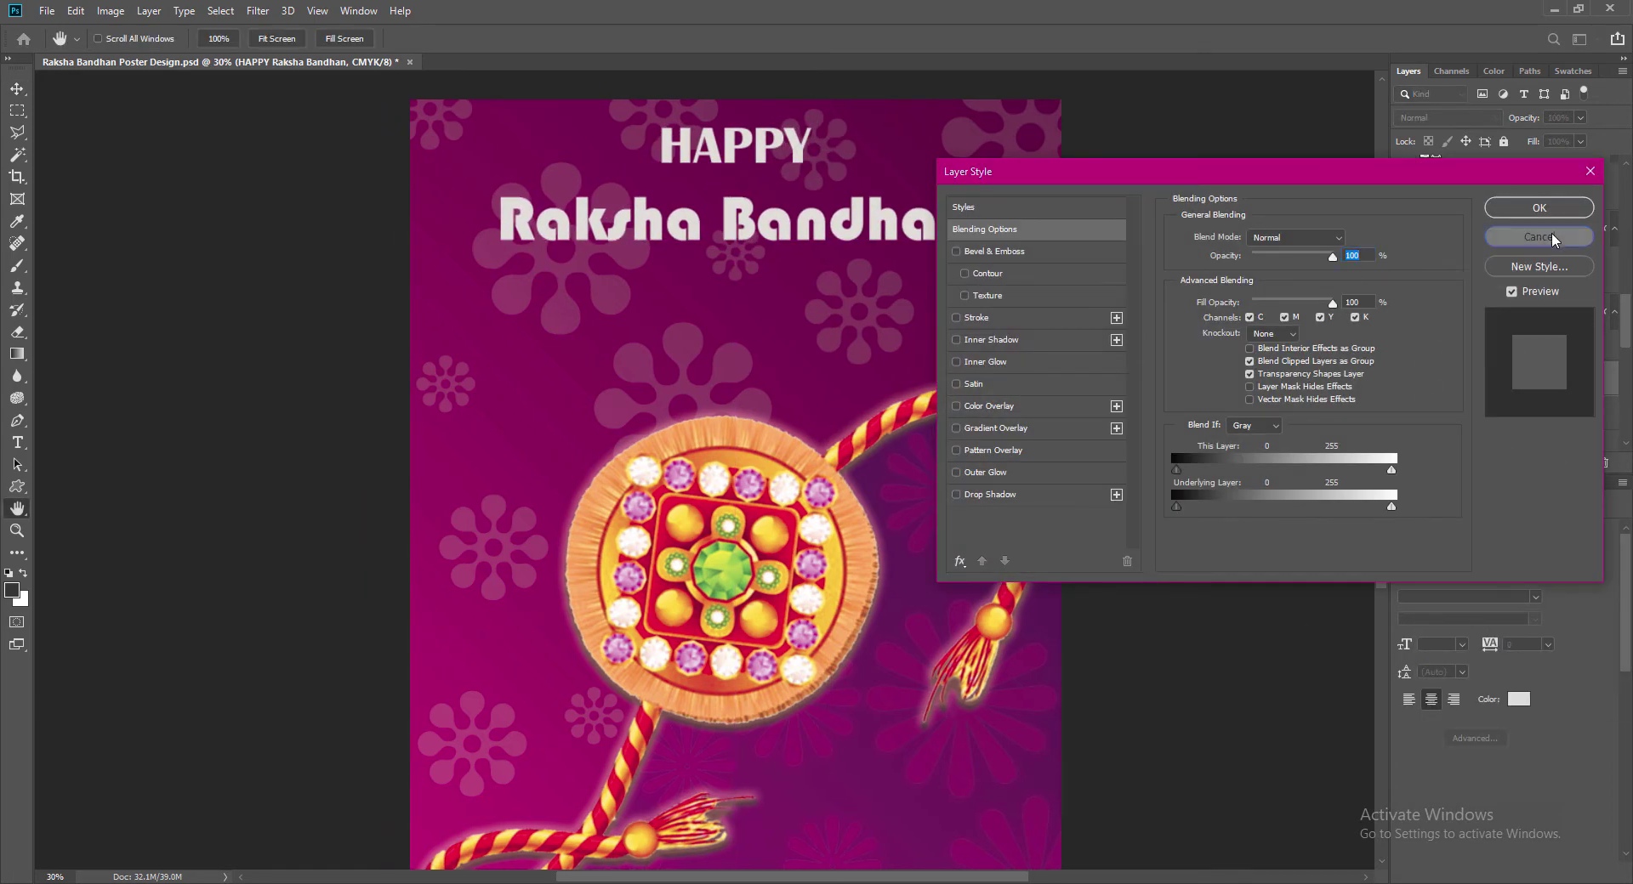
click(1552, 233)
double_click(1430, 382)
drag(502, 222, 975, 224)
key(ctrl+x)
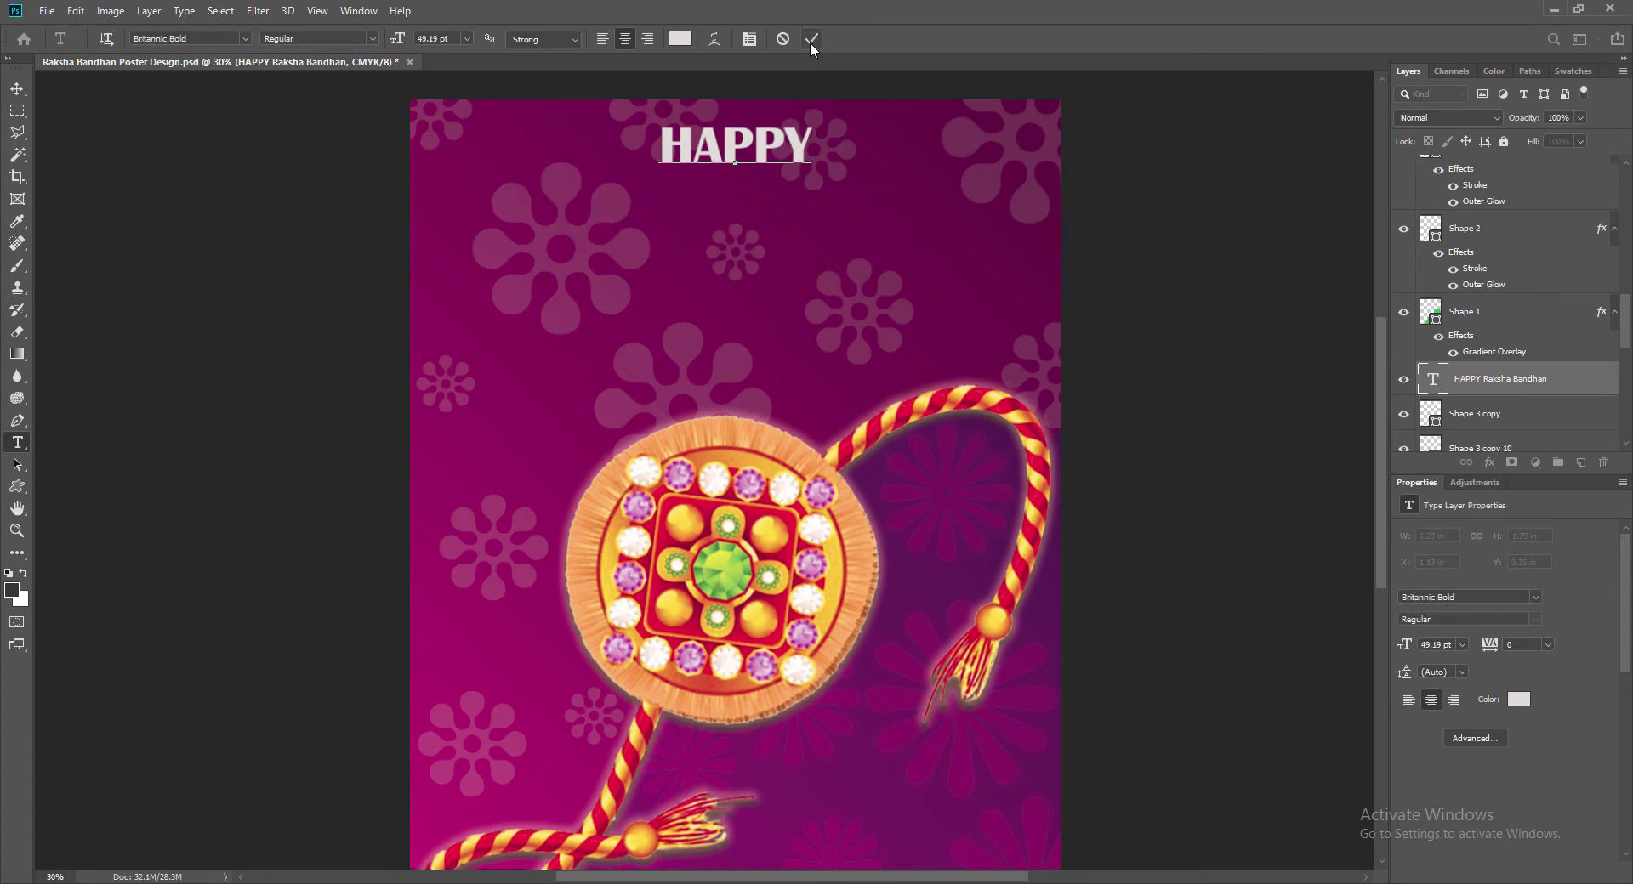
click(810, 40)
key(v)
key(t)
click(712, 204)
key(ctrl+v)
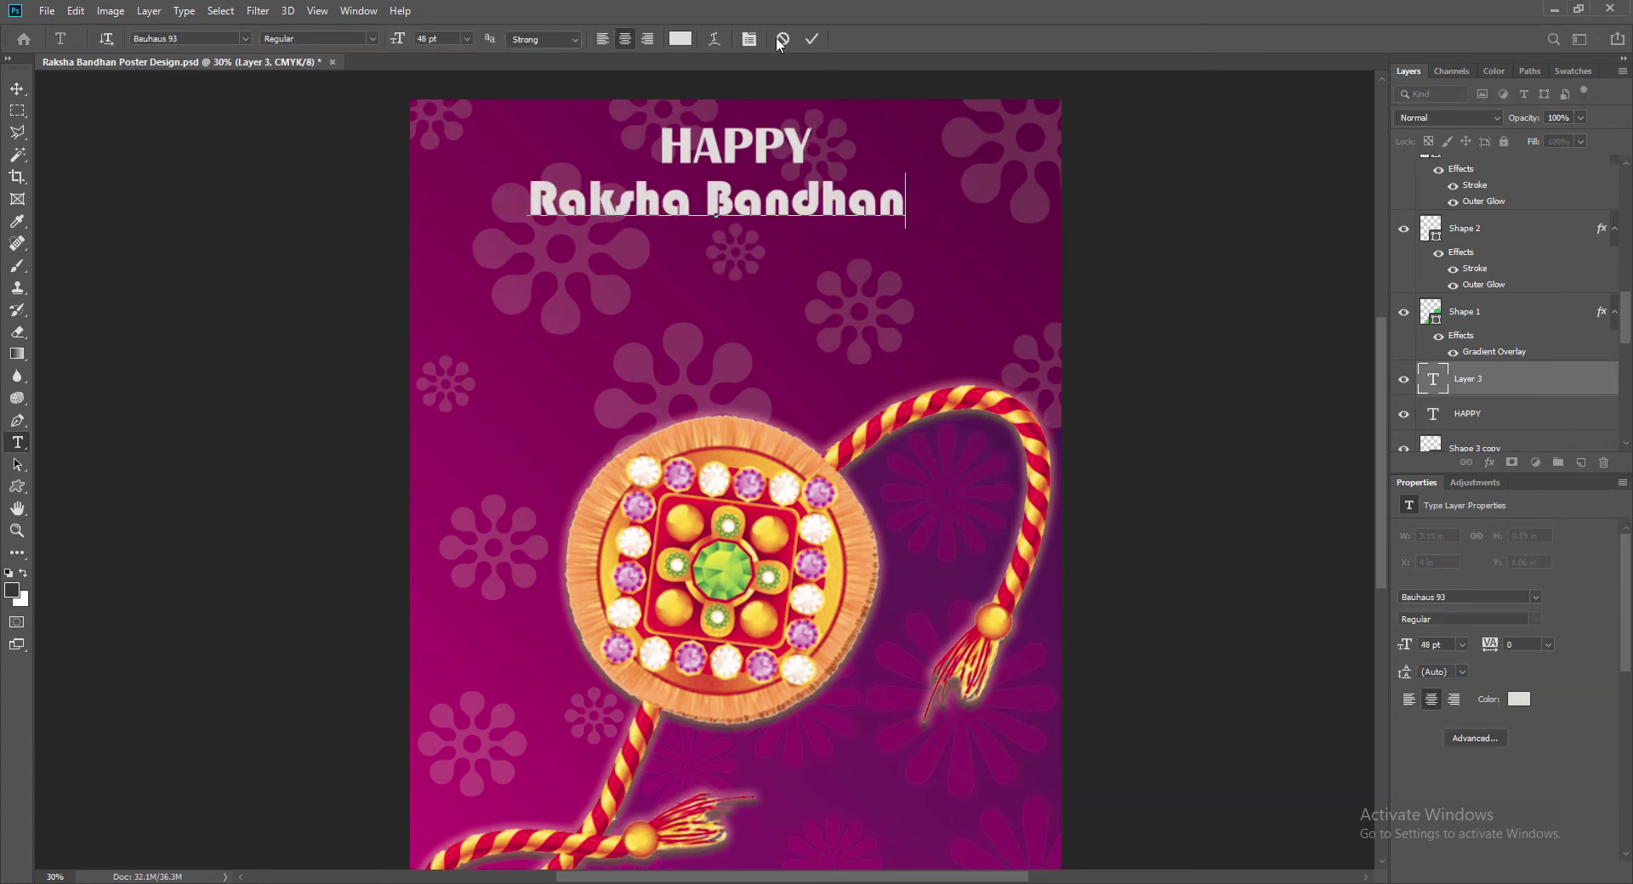
key(ctrl+Return)
Step: Set the "Raksha Bandhan" text to 51 pt and move it slightly lower beneath "HAPPY"
drag(530, 205, 958, 204)
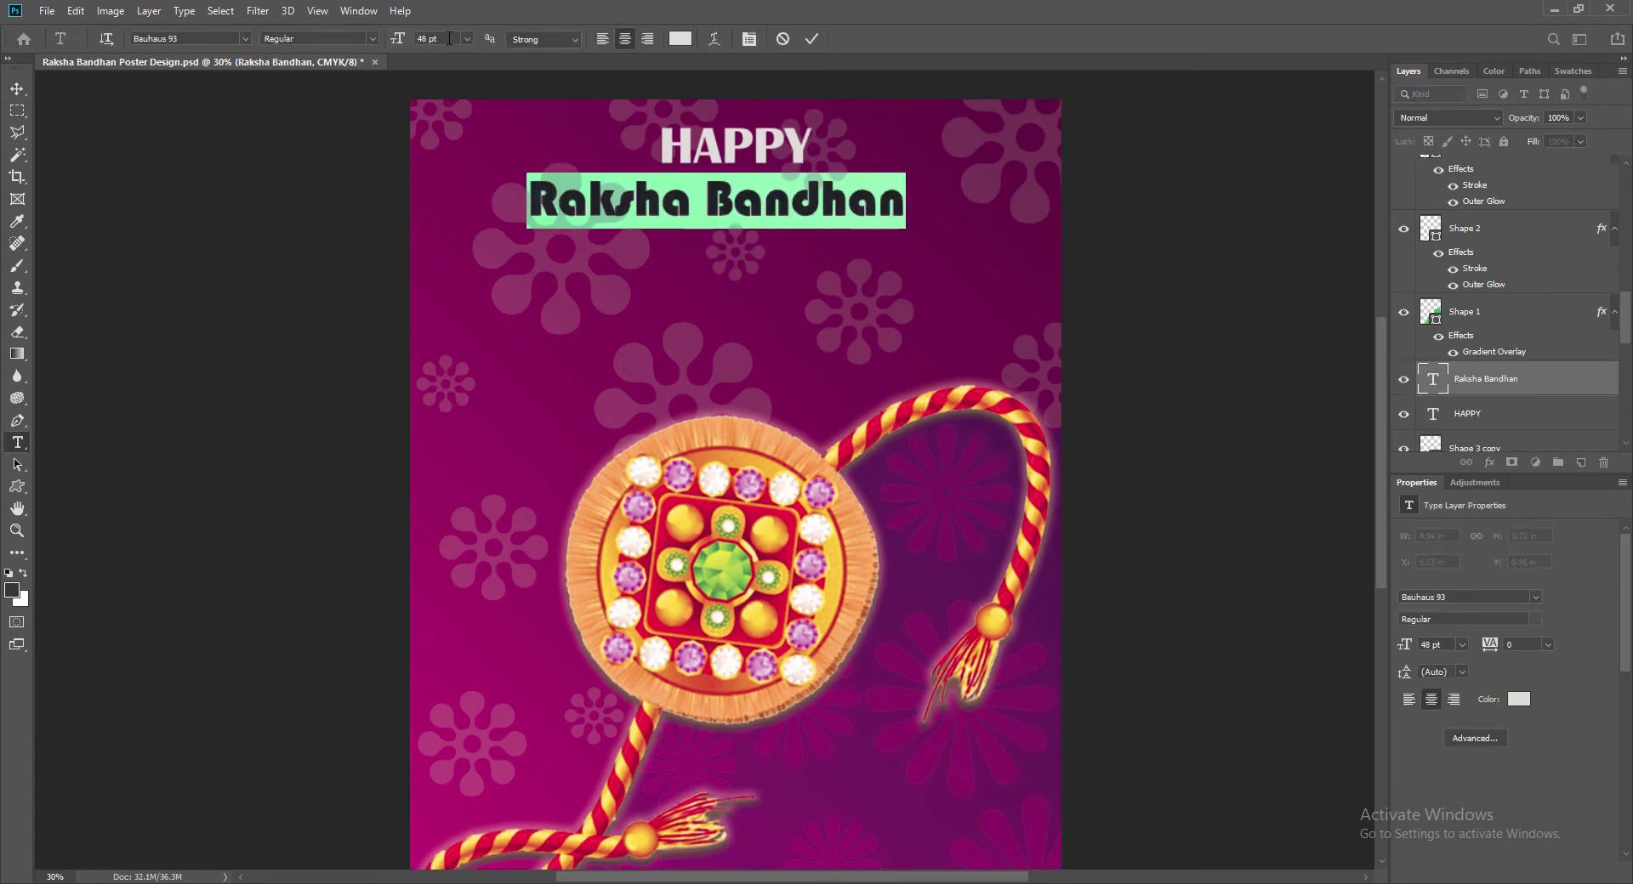
drag(449, 38, 400, 42)
text(51)
click(813, 39)
click(17, 88)
mouse_move(738, 206)
mouse_down()
mouse_move(764, 223)
mouse_move(749, 217)
mouse_up()
Step: Centre "HAPPY" over the "Raksha Bandhan" line and nudge it slightly down toward that line
drag(759, 151, 752, 152)
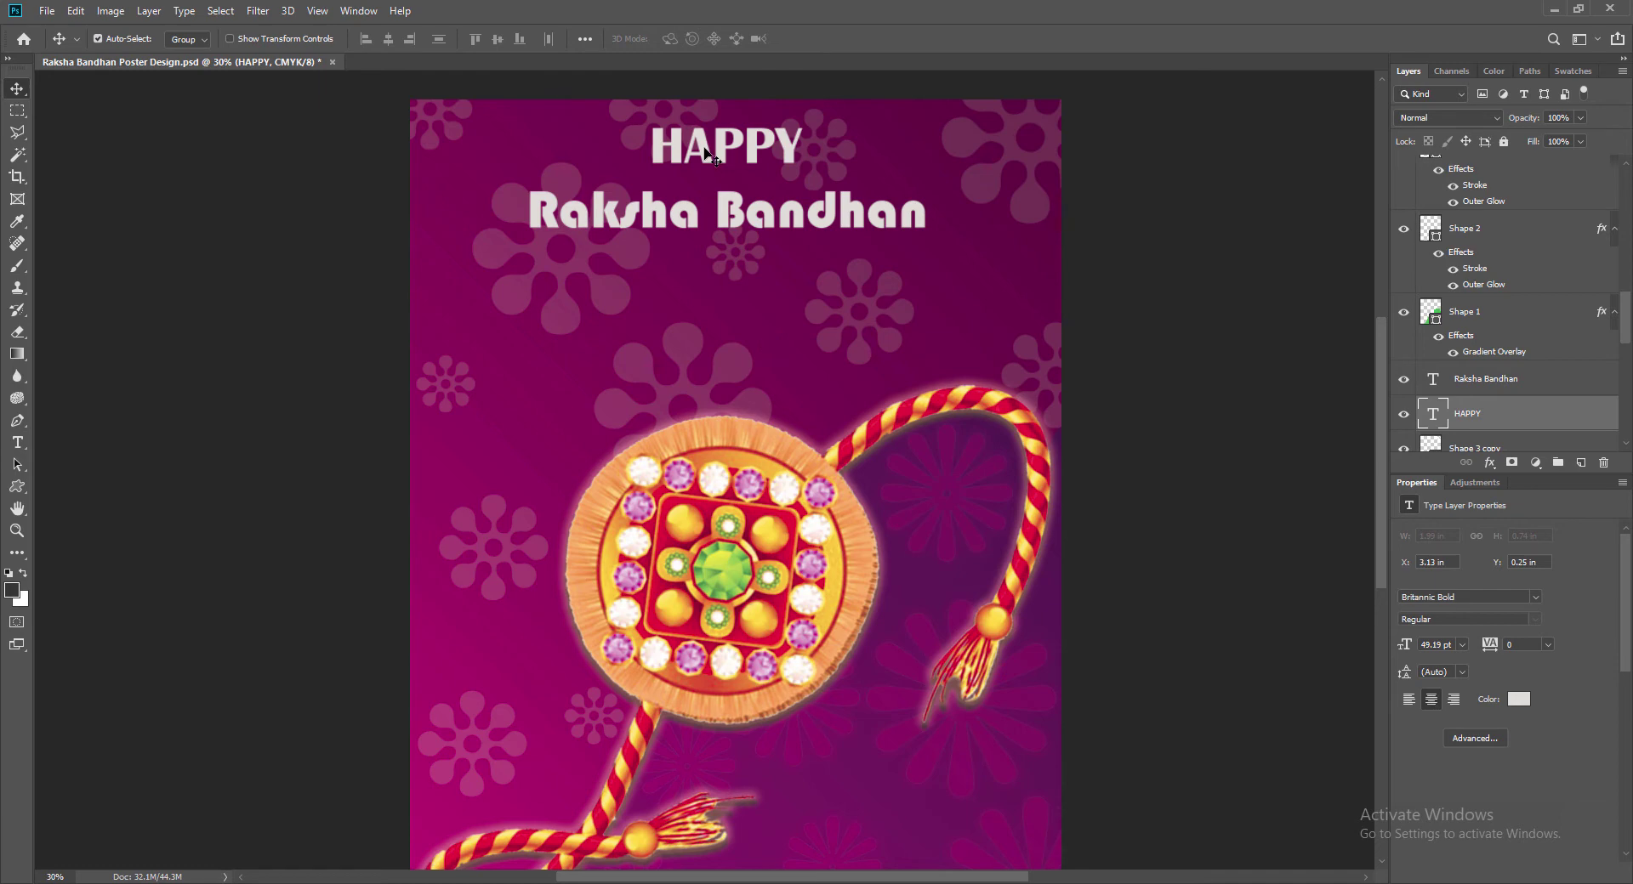
key(Down)
key(Down)
key(Down)
key(Down)
key(Down)
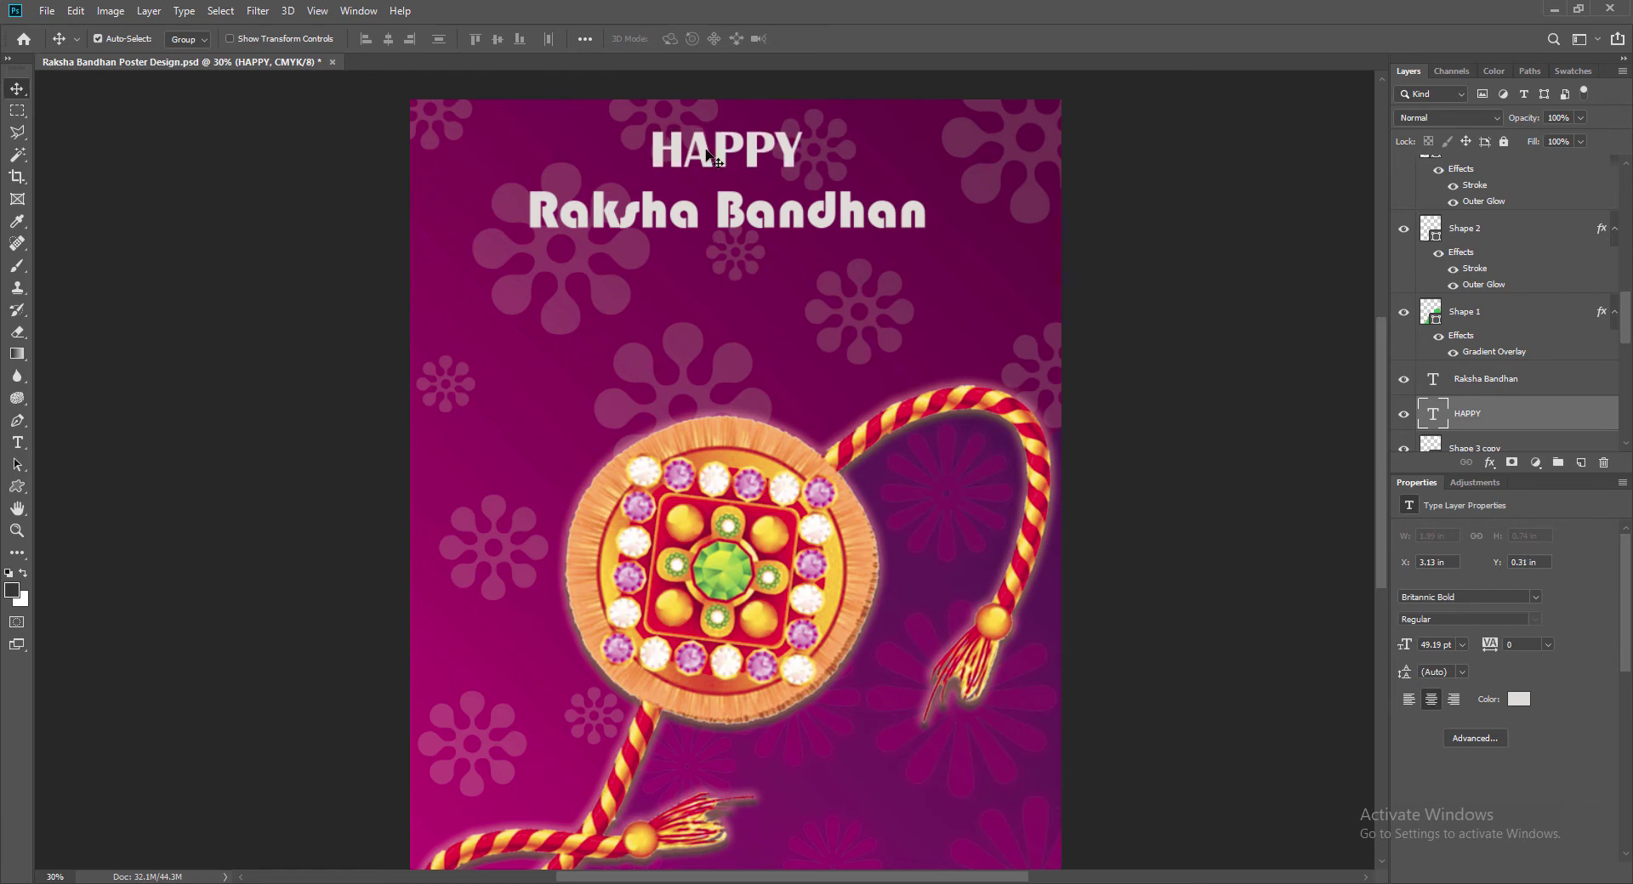
Step: Nudge the "HAPPY" and "Raksha Bandhan" lines together a little lower and slightly right on the poster
shift+click(727, 212)
key(Down)
key(Down)
key(Down)
key(Down)
key(Down)
key(Down)
key(Down)
key(Down)
key(Down)
key(Down)
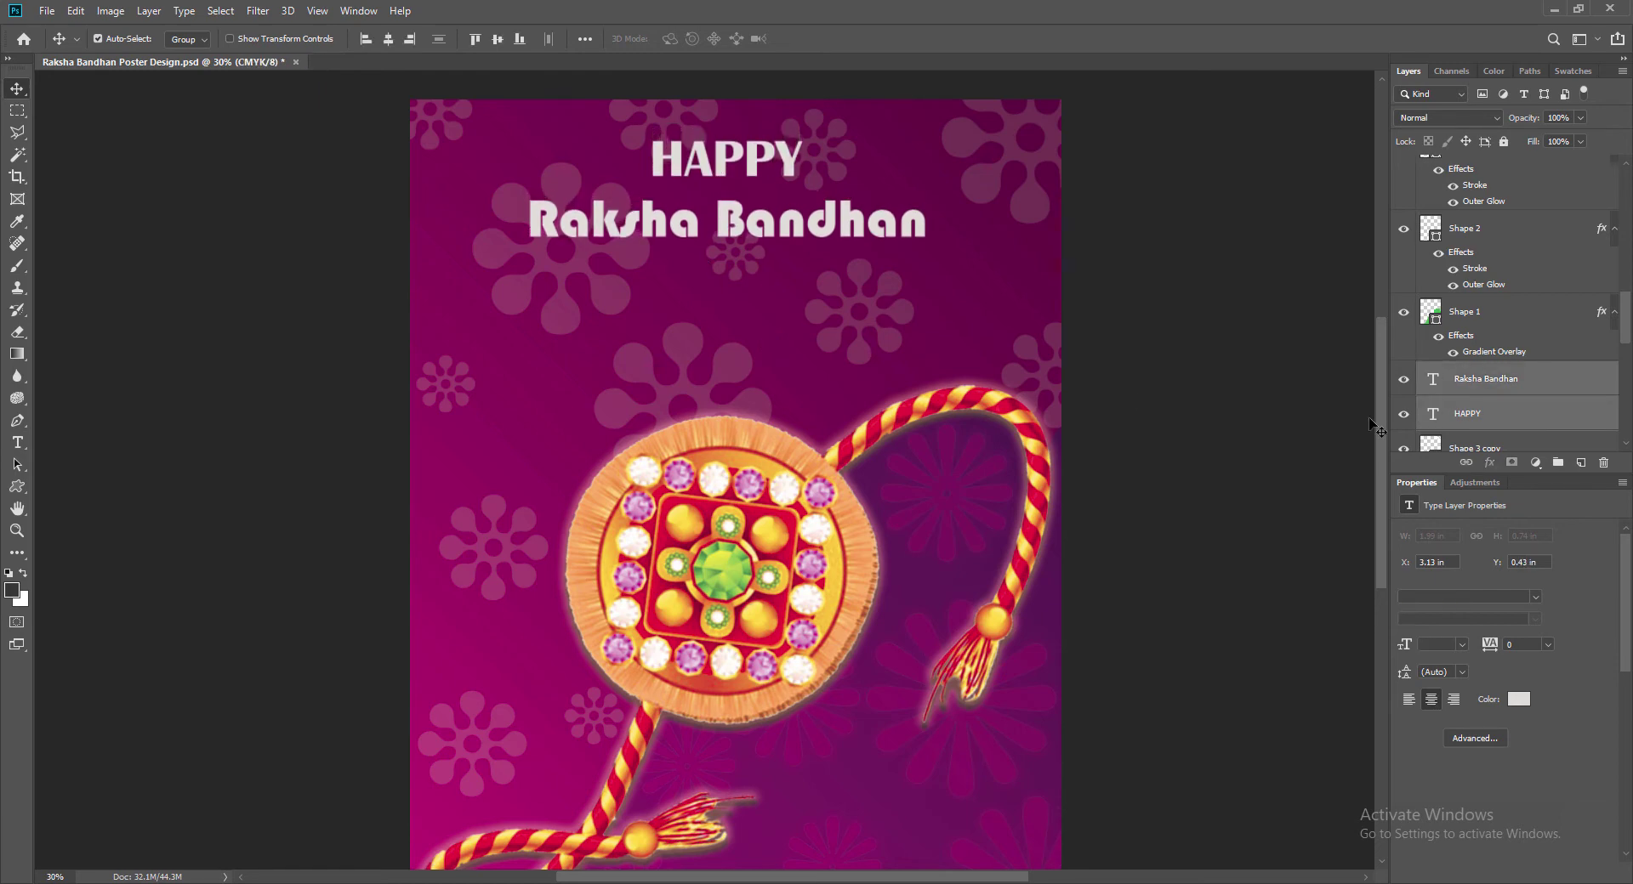
key(Right)
key(Right)
Step: Nudge only "HAPPY" slightly left, to an X position of 3.14 in, above "Raksha Bandhan"
click(1226, 410)
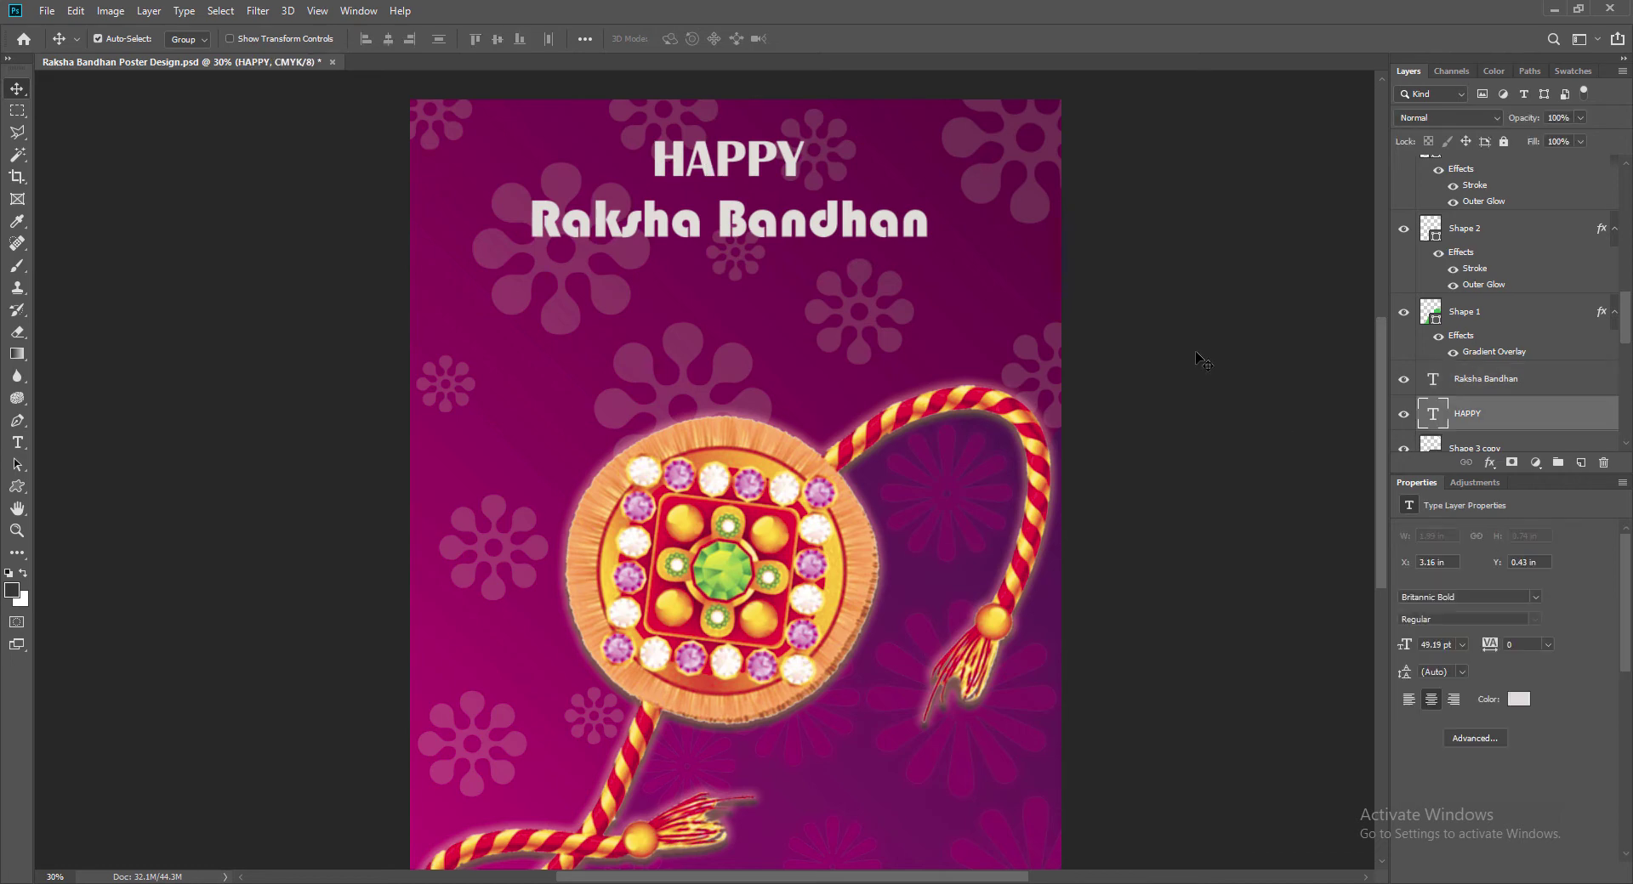
key(Left)
key(Left)
key(Right)
key(Right)
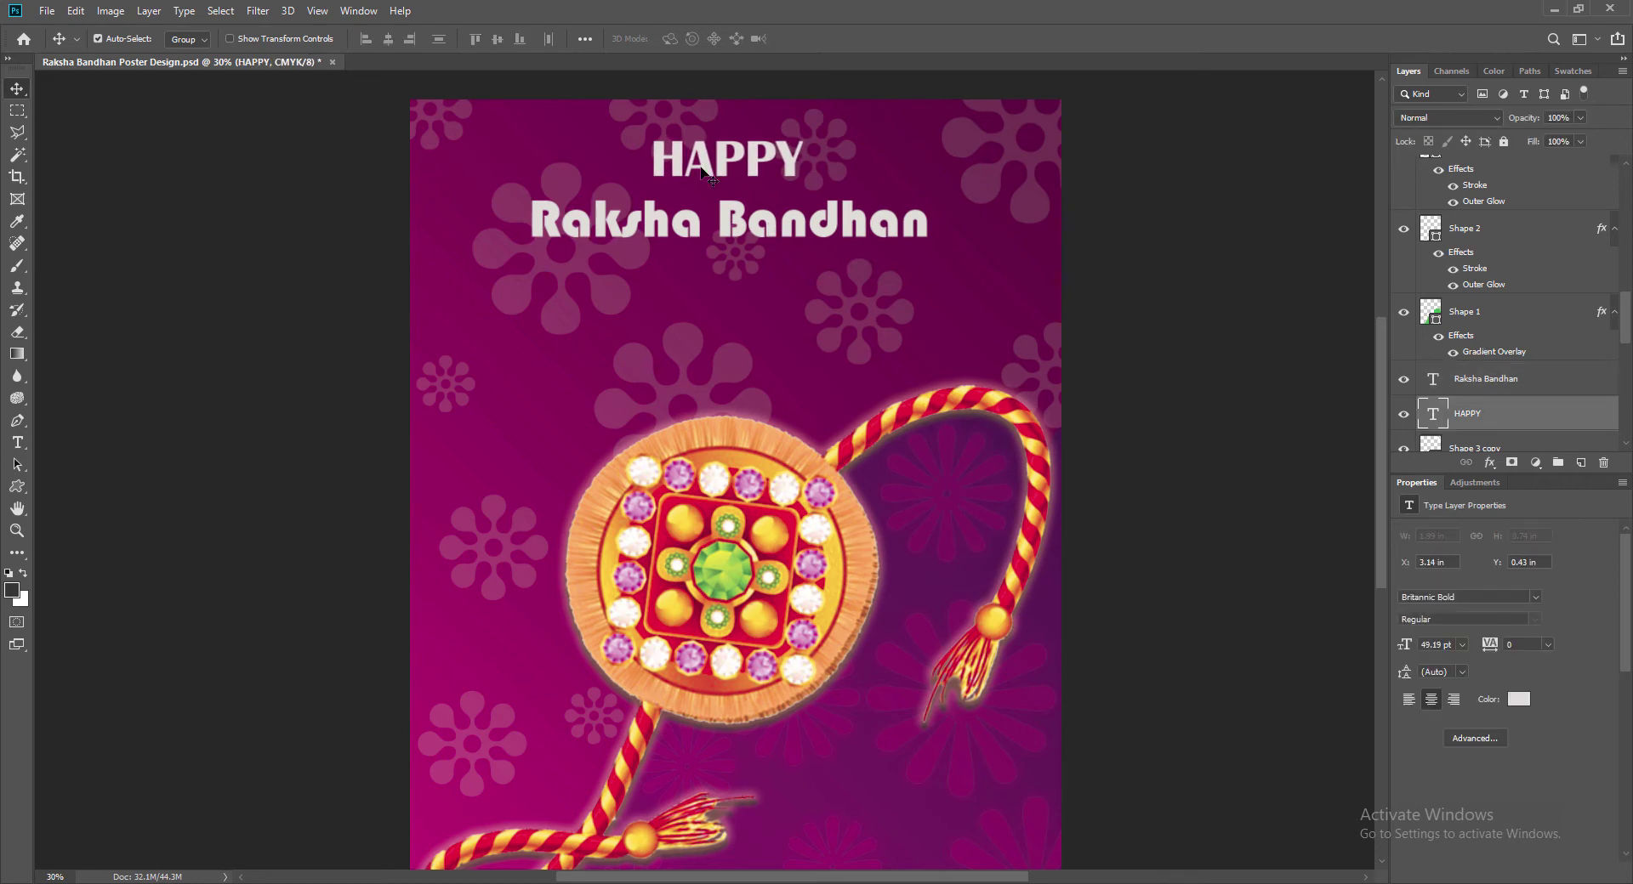
Step: Change the "HAPPY" text colour to pure white
double_click(1433, 414)
drag(653, 163, 802, 163)
click(680, 39)
drag(723, 209, 712, 187)
click(1099, 183)
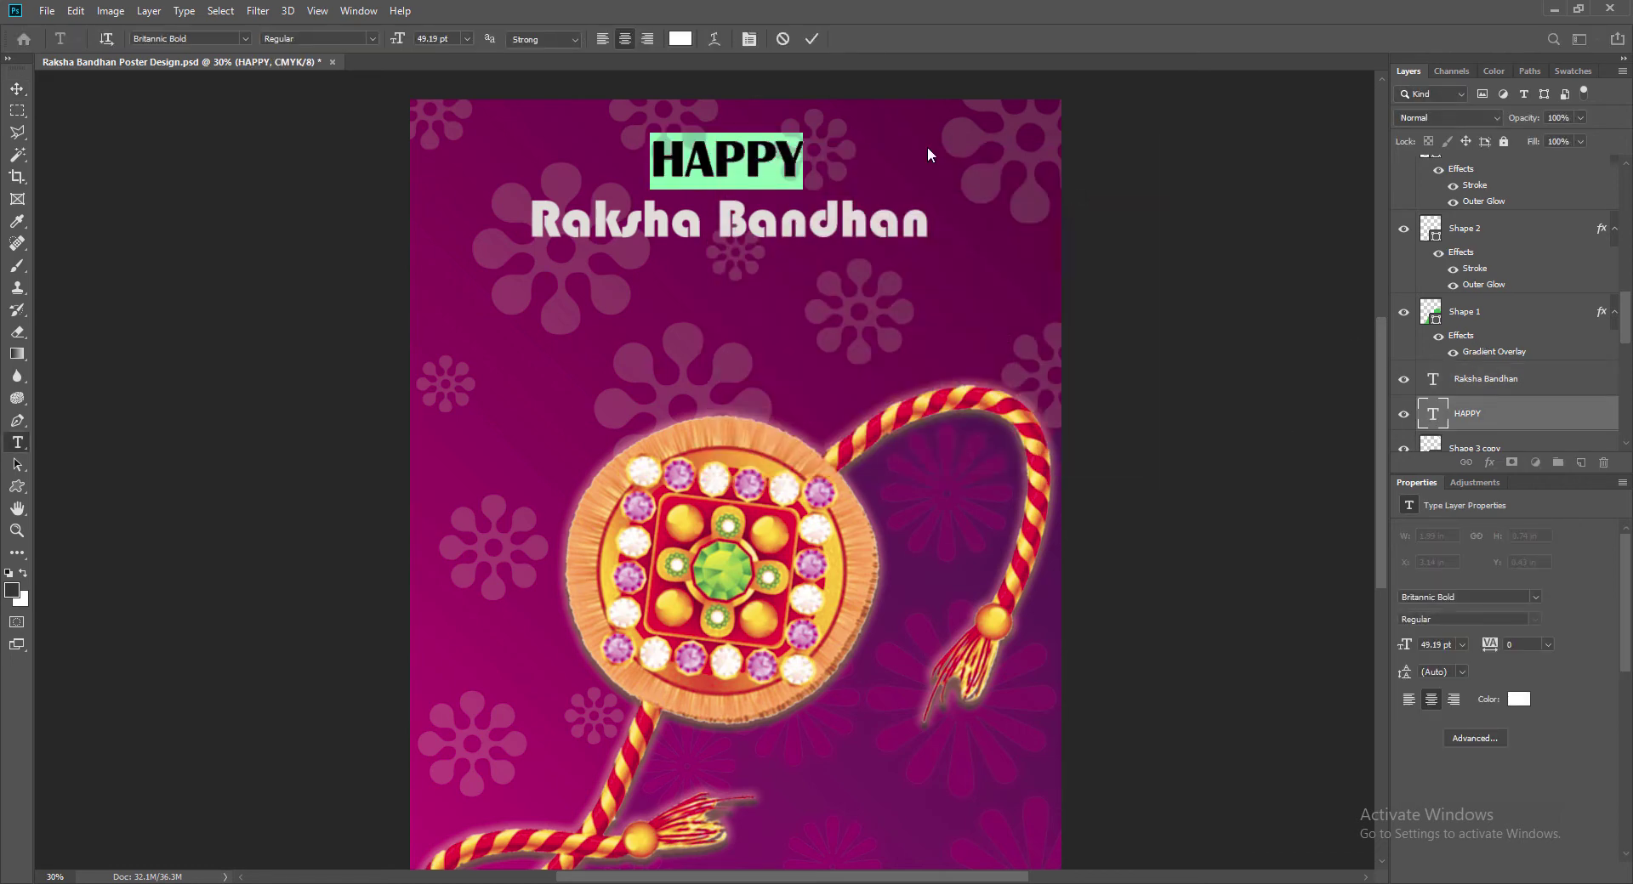
click(809, 40)
Step: Add a black drop shadow to "HAPPY" with 12 px distance, 6% spread and 9 px size
right_click(1431, 407)
click(1468, 408)
click(957, 495)
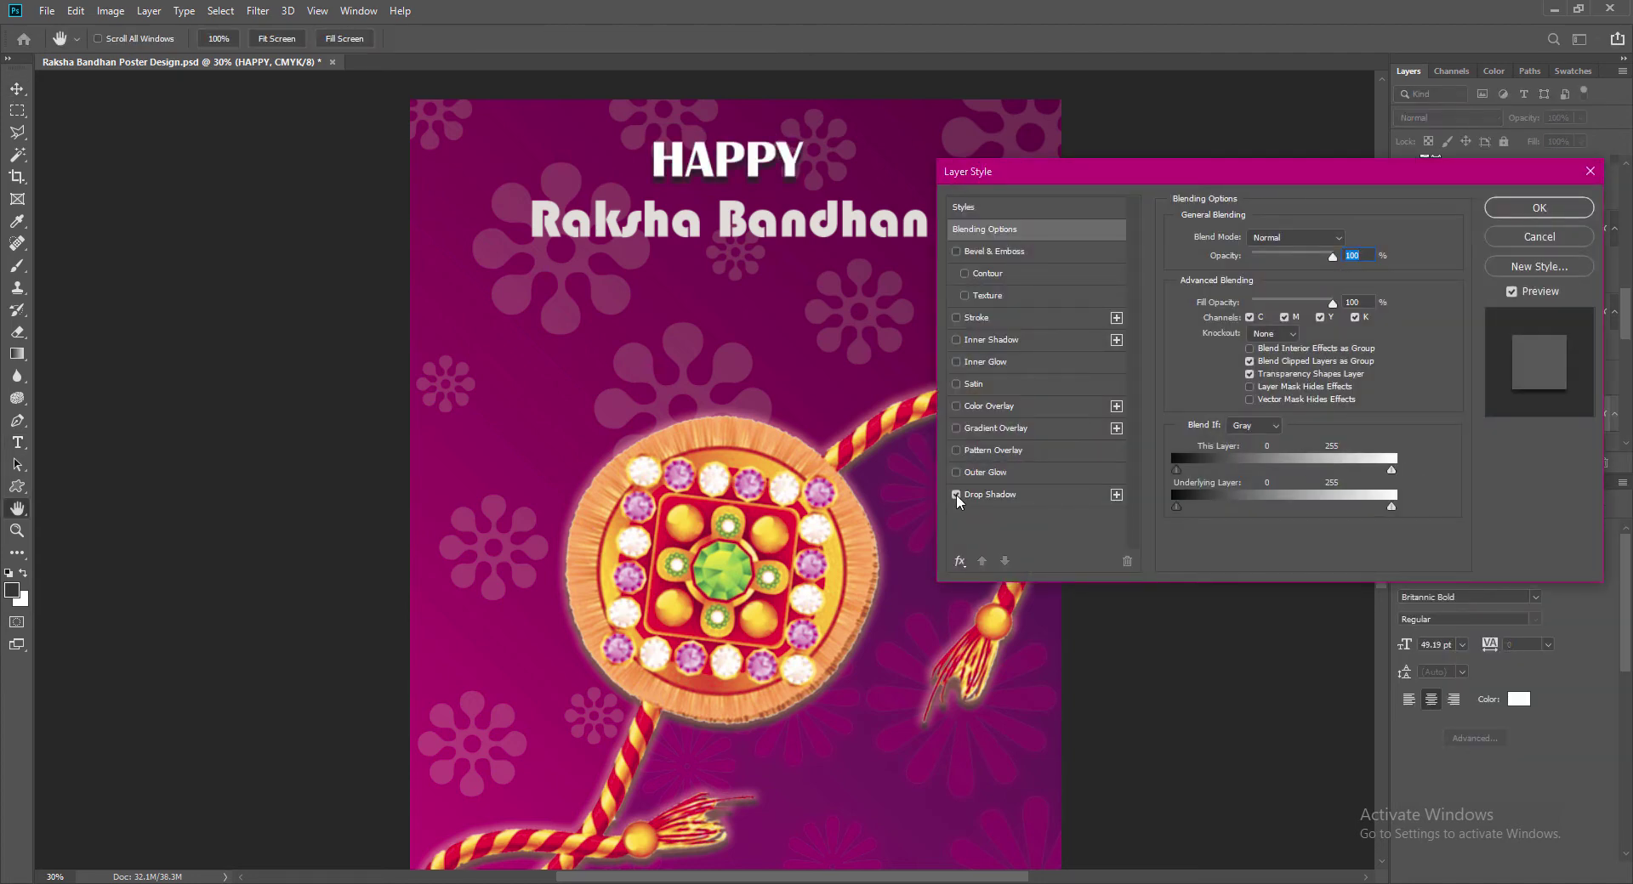
drag(1251, 316, 1241, 352)
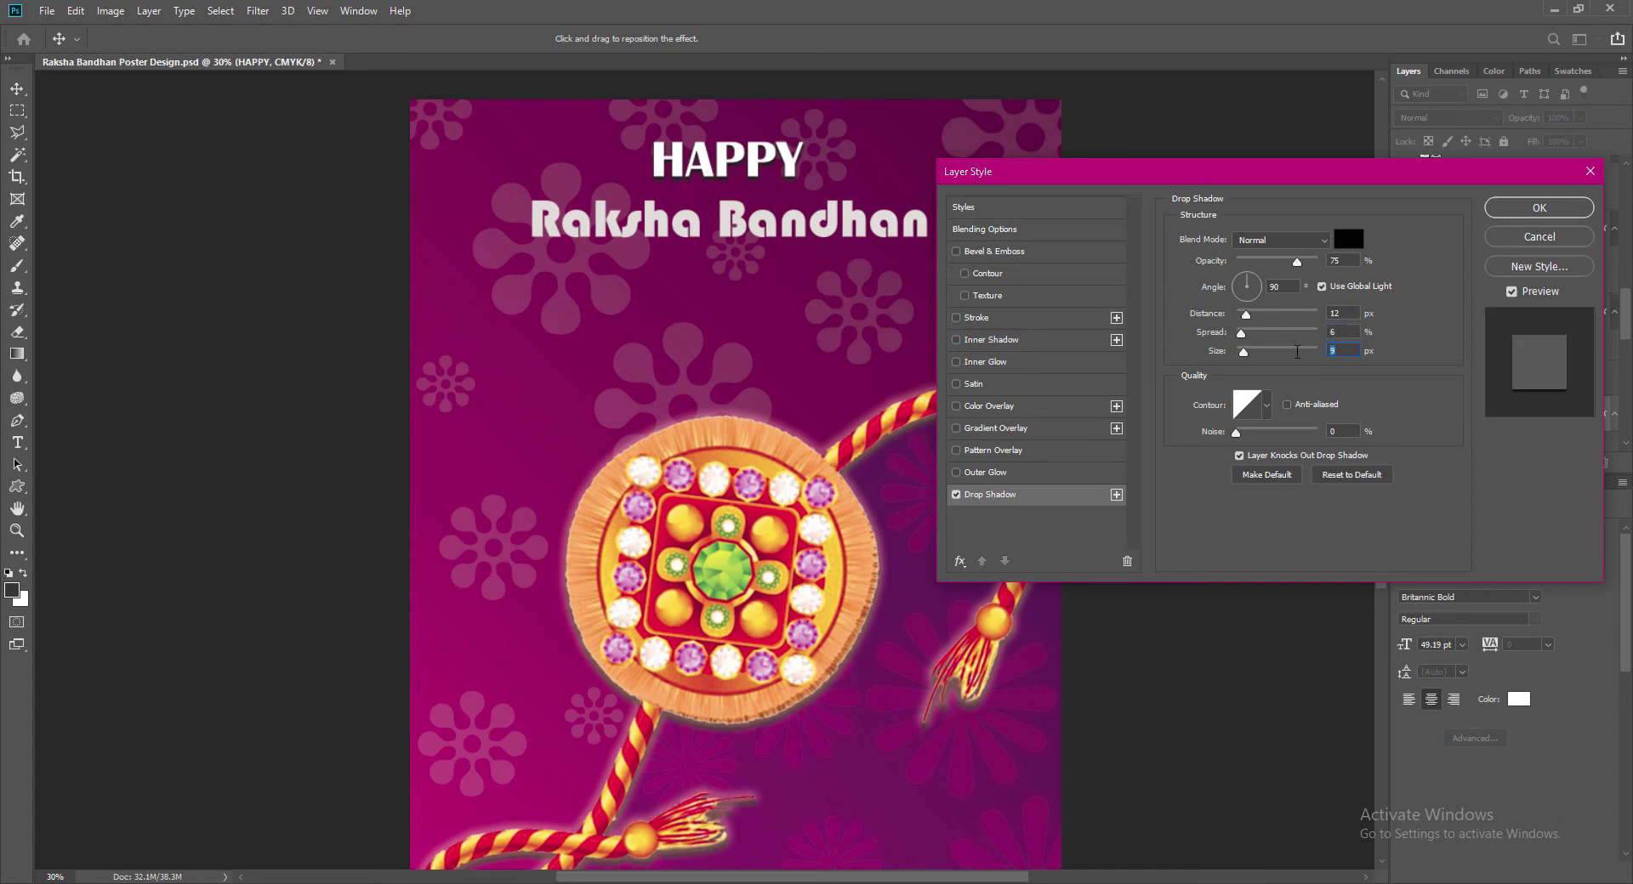
Step: Slightly increase the distance and size of the "HAPPY" drop shadow, apply the style and save the poster
scroll(1277, 358, up, 2)
click(1338, 315)
scroll(1337, 315, up, 1)
scroll(1338, 315, down, 1)
click(1336, 351)
click(1349, 241)
click(1111, 187)
click(1336, 314)
scroll(1336, 315, up, 1)
click(1513, 211)
click(1486, 378)
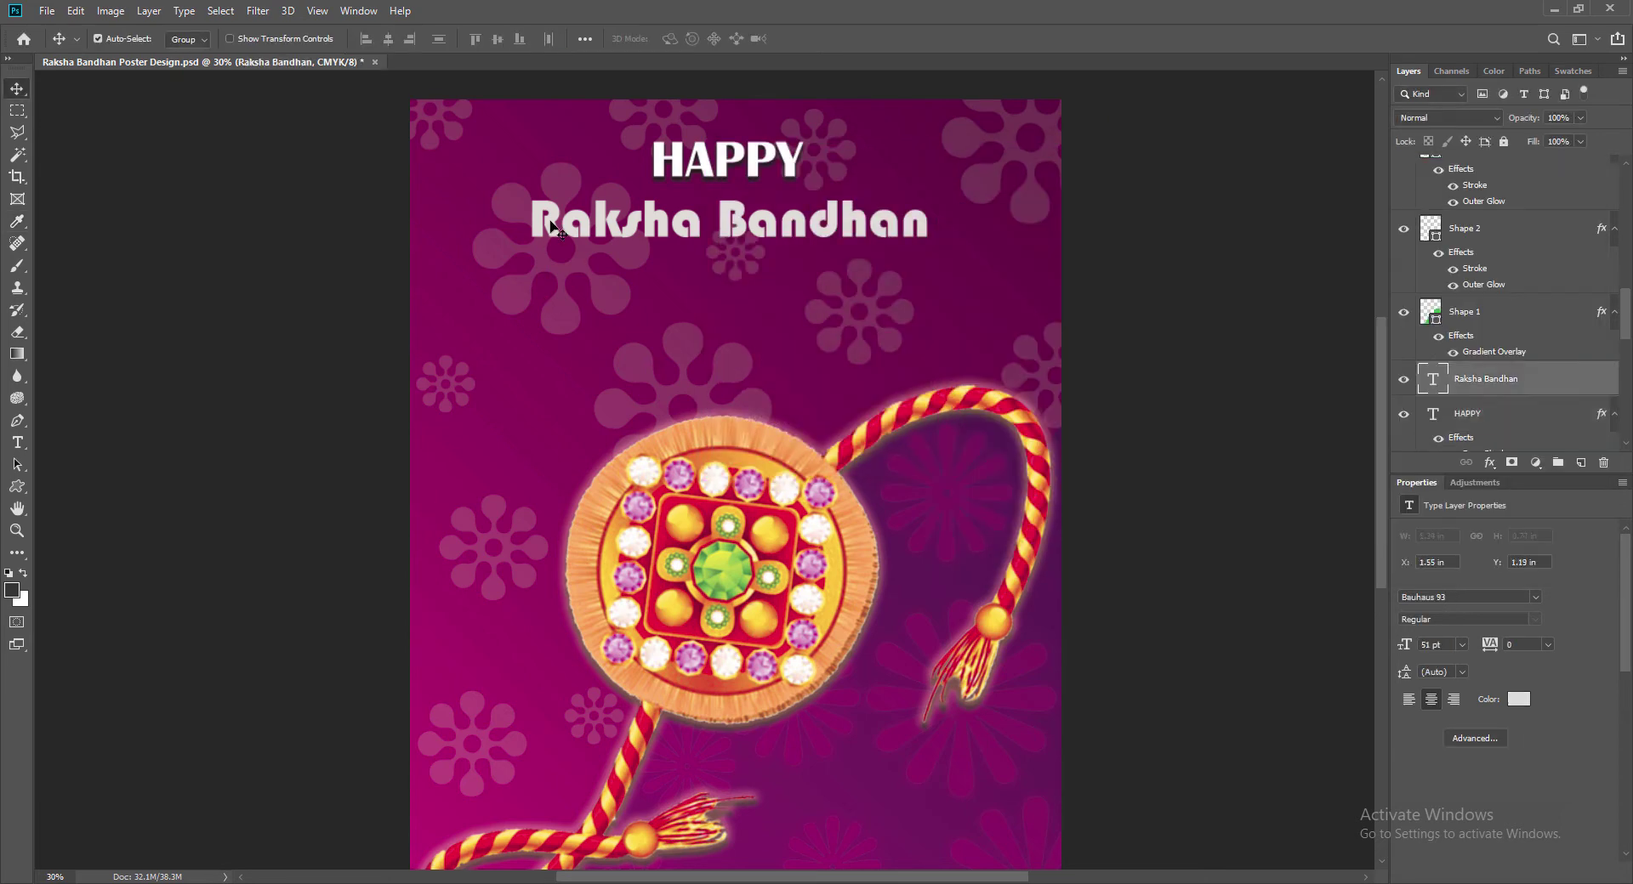
key(ctrl+s)
Step: Add a gradient overlay to "Raksha Bandhan" with the Reflected style at a 90° angle
right_click(1414, 383)
click(1440, 390)
click(957, 429)
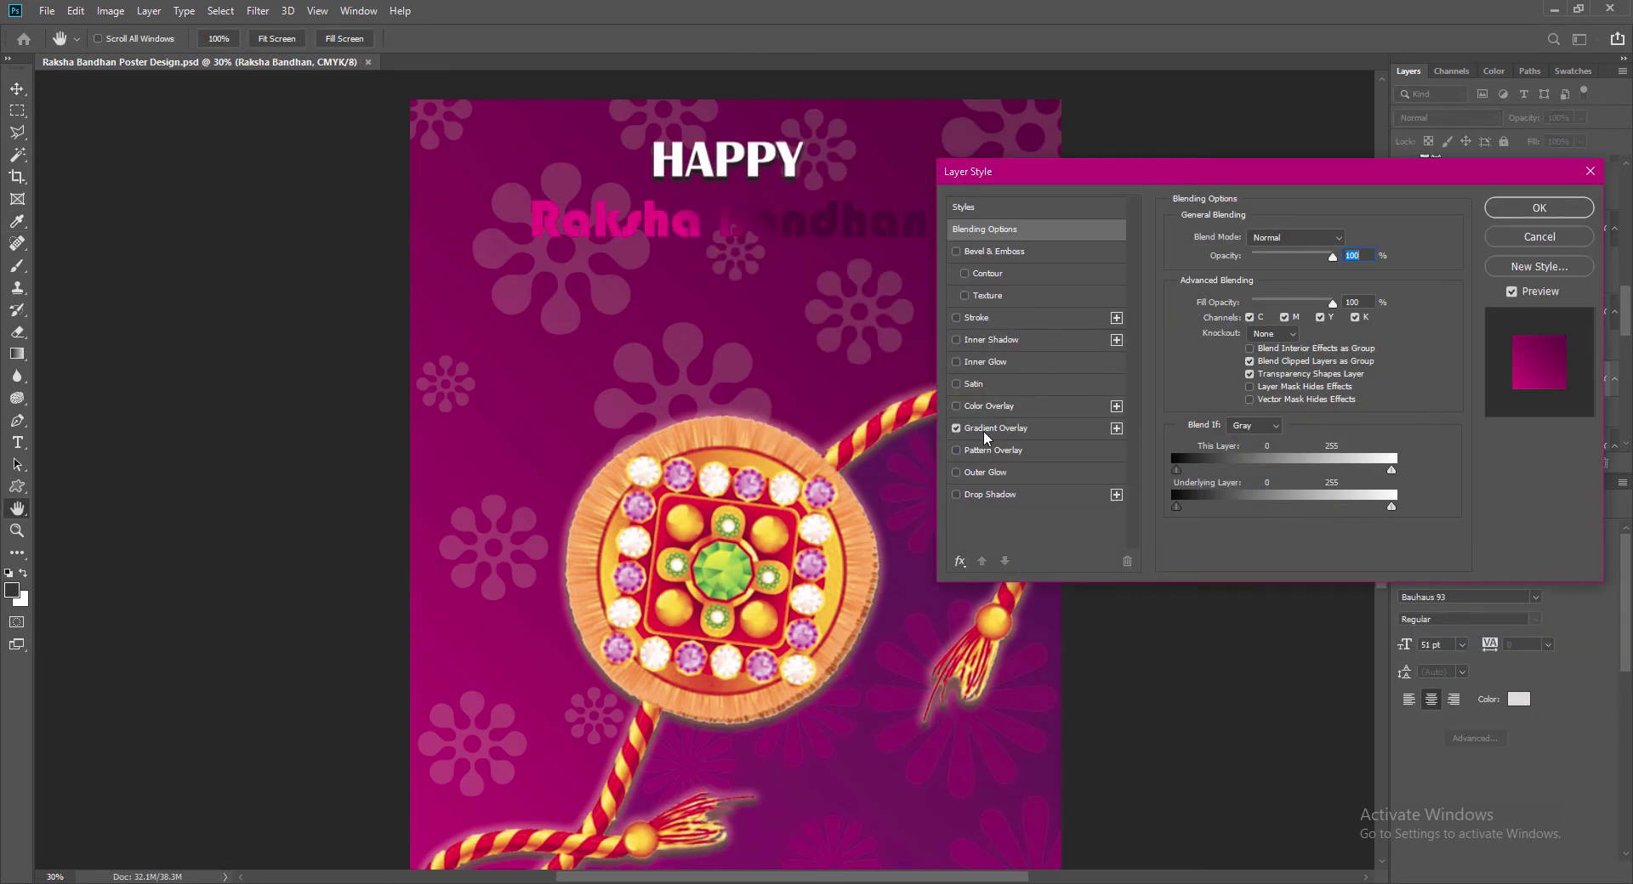
click(983, 430)
click(1284, 298)
click(1282, 352)
drag(1270, 324, 1314, 322)
text(90)
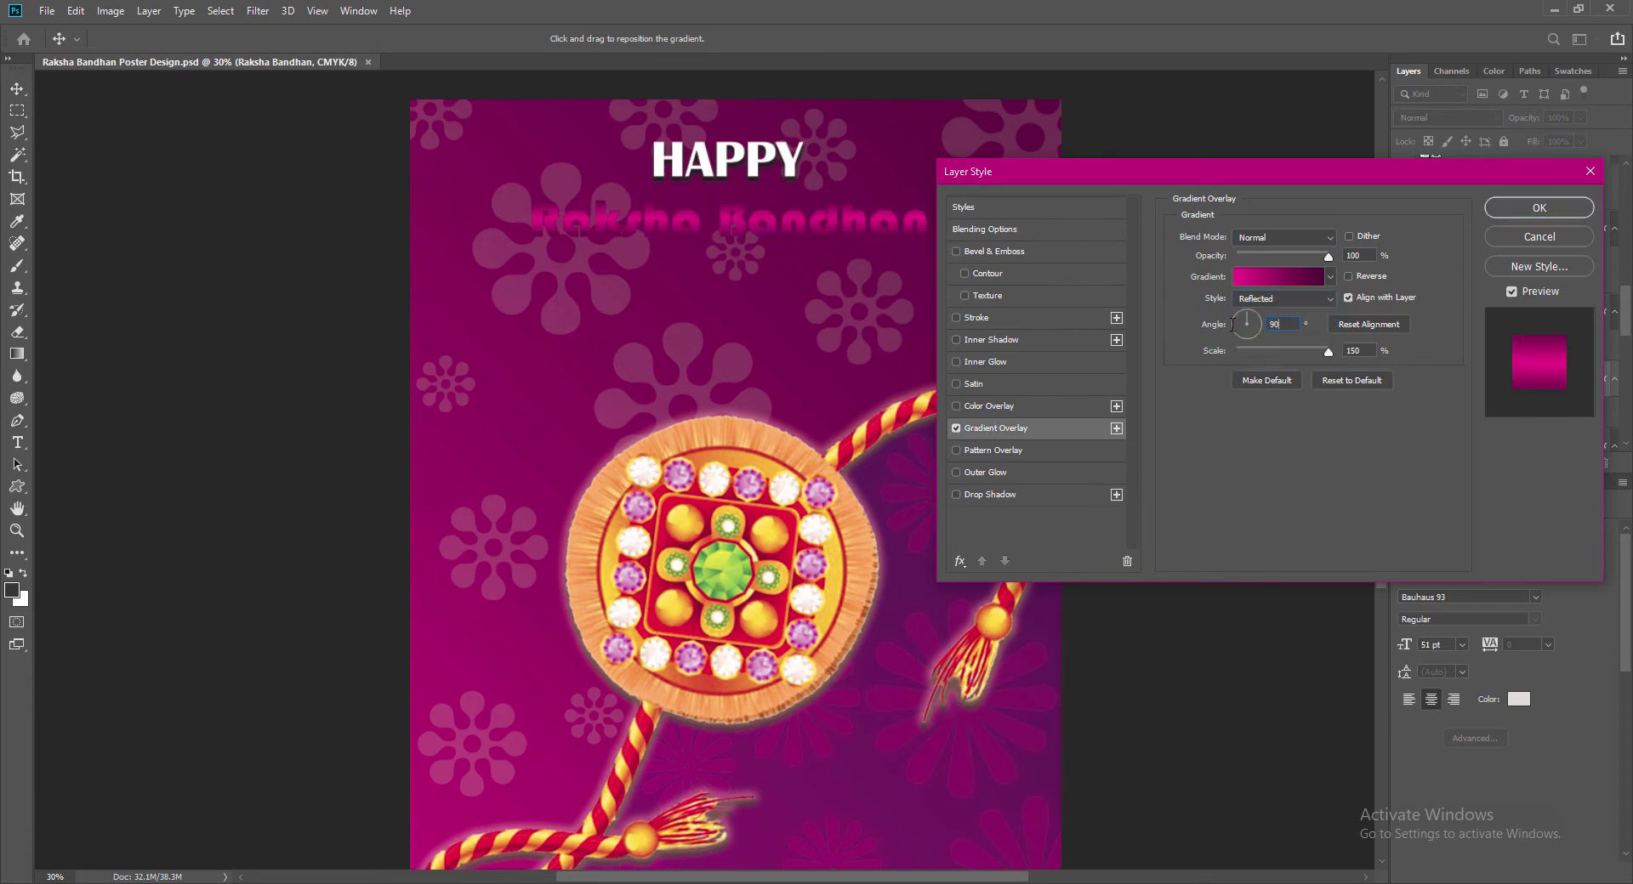
Step: Copy the pink gradient stop to the middle of the ramp and recolour the first stop dark pink #b7015b
click(1288, 279)
drag(303, 742, 480, 743)
click(305, 741)
double_click(304, 740)
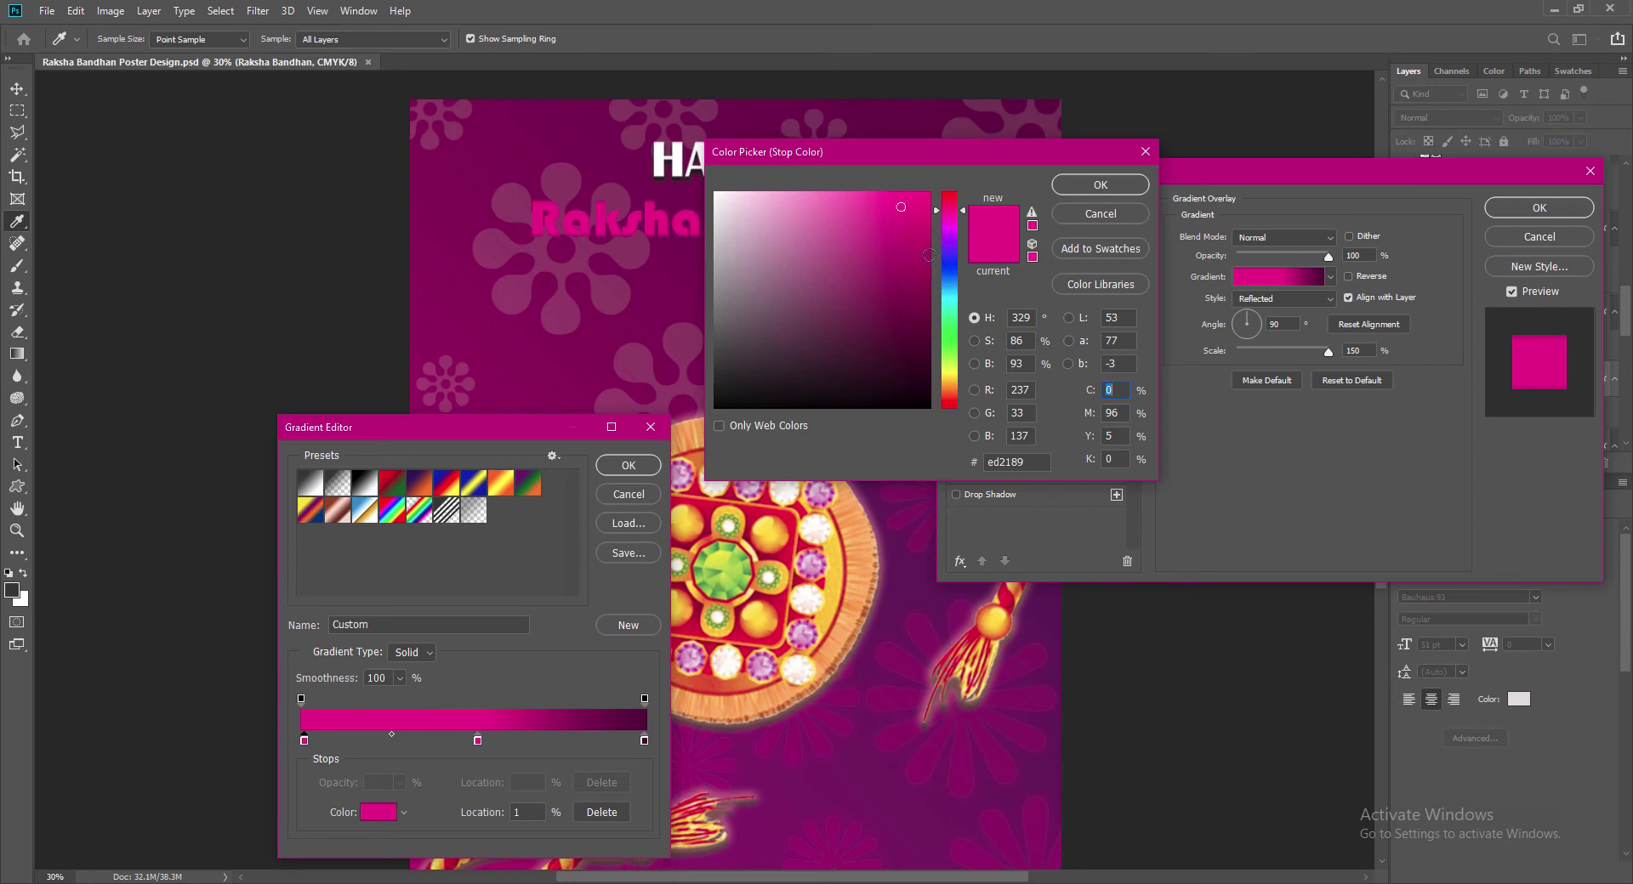
click(929, 255)
mouse_move(928, 263)
mouse_down()
mouse_move(945, 266)
mouse_move(936, 309)
mouse_up()
click(930, 252)
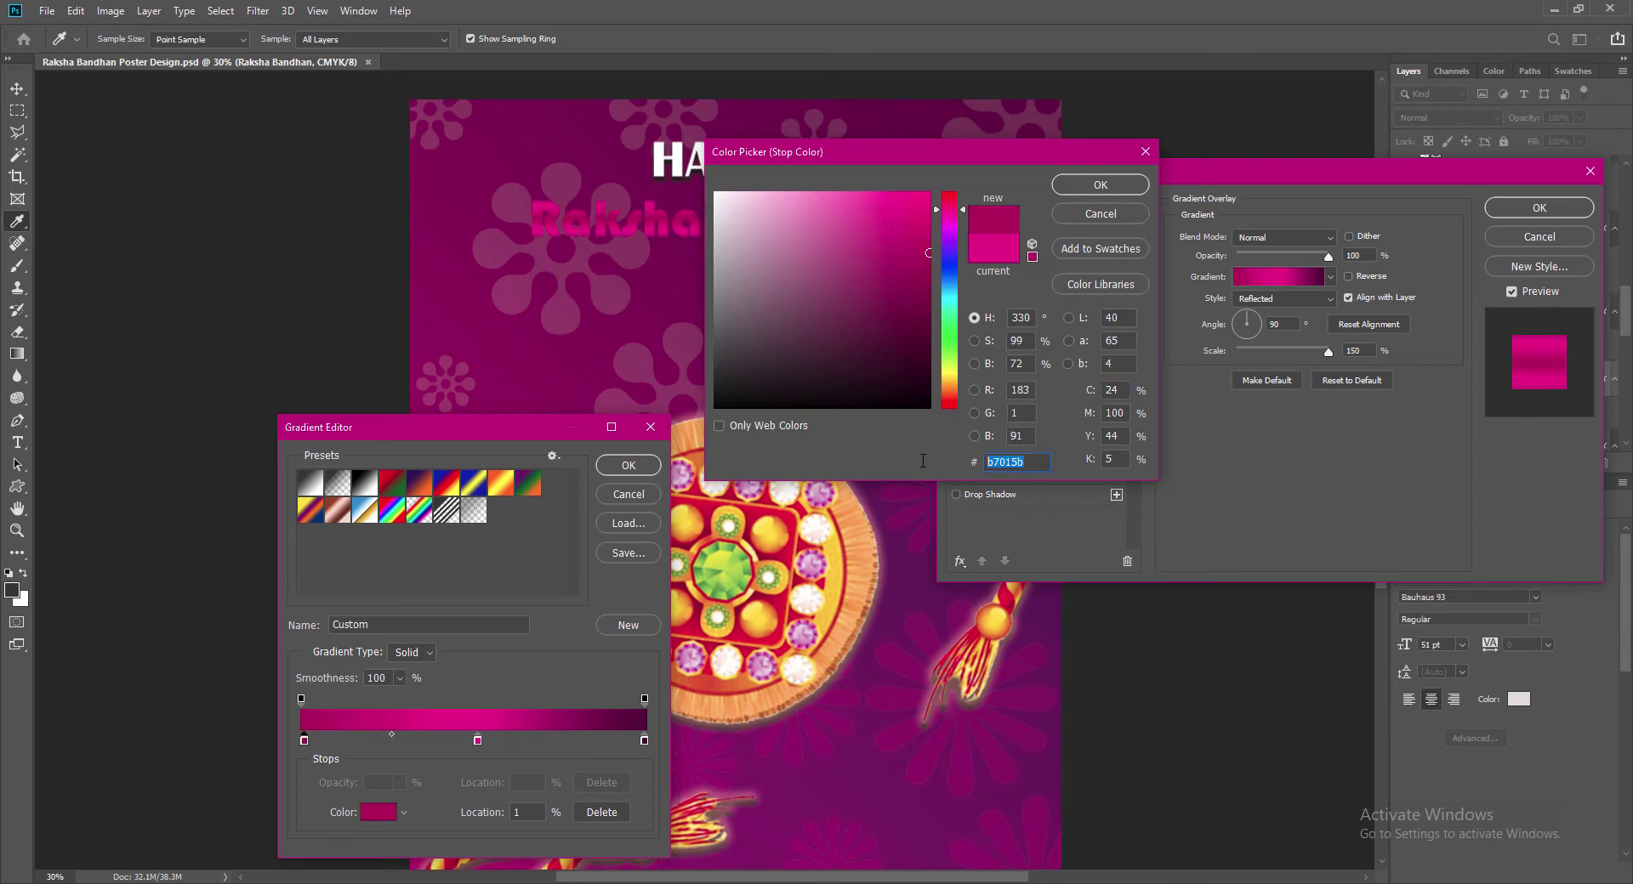
click(1099, 184)
Step: Recolour the gradient's end stop the same dark pink, keep the bright pink stop centred and accept the gradient
double_click(645, 740)
click(1100, 184)
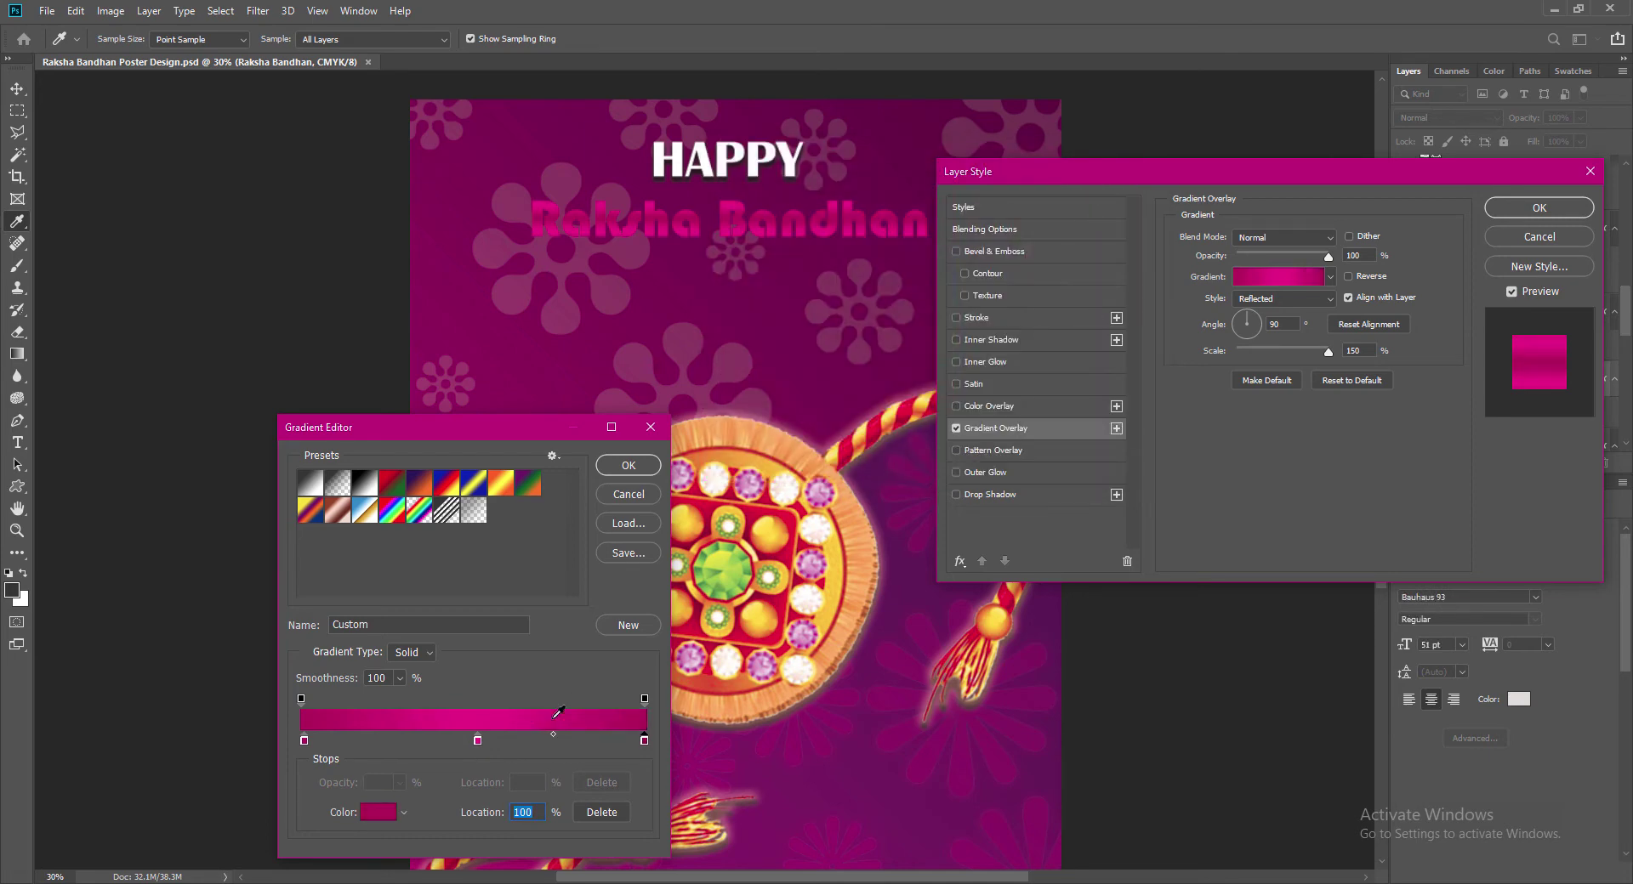
drag(477, 741, 490, 741)
drag(488, 741, 477, 741)
click(628, 465)
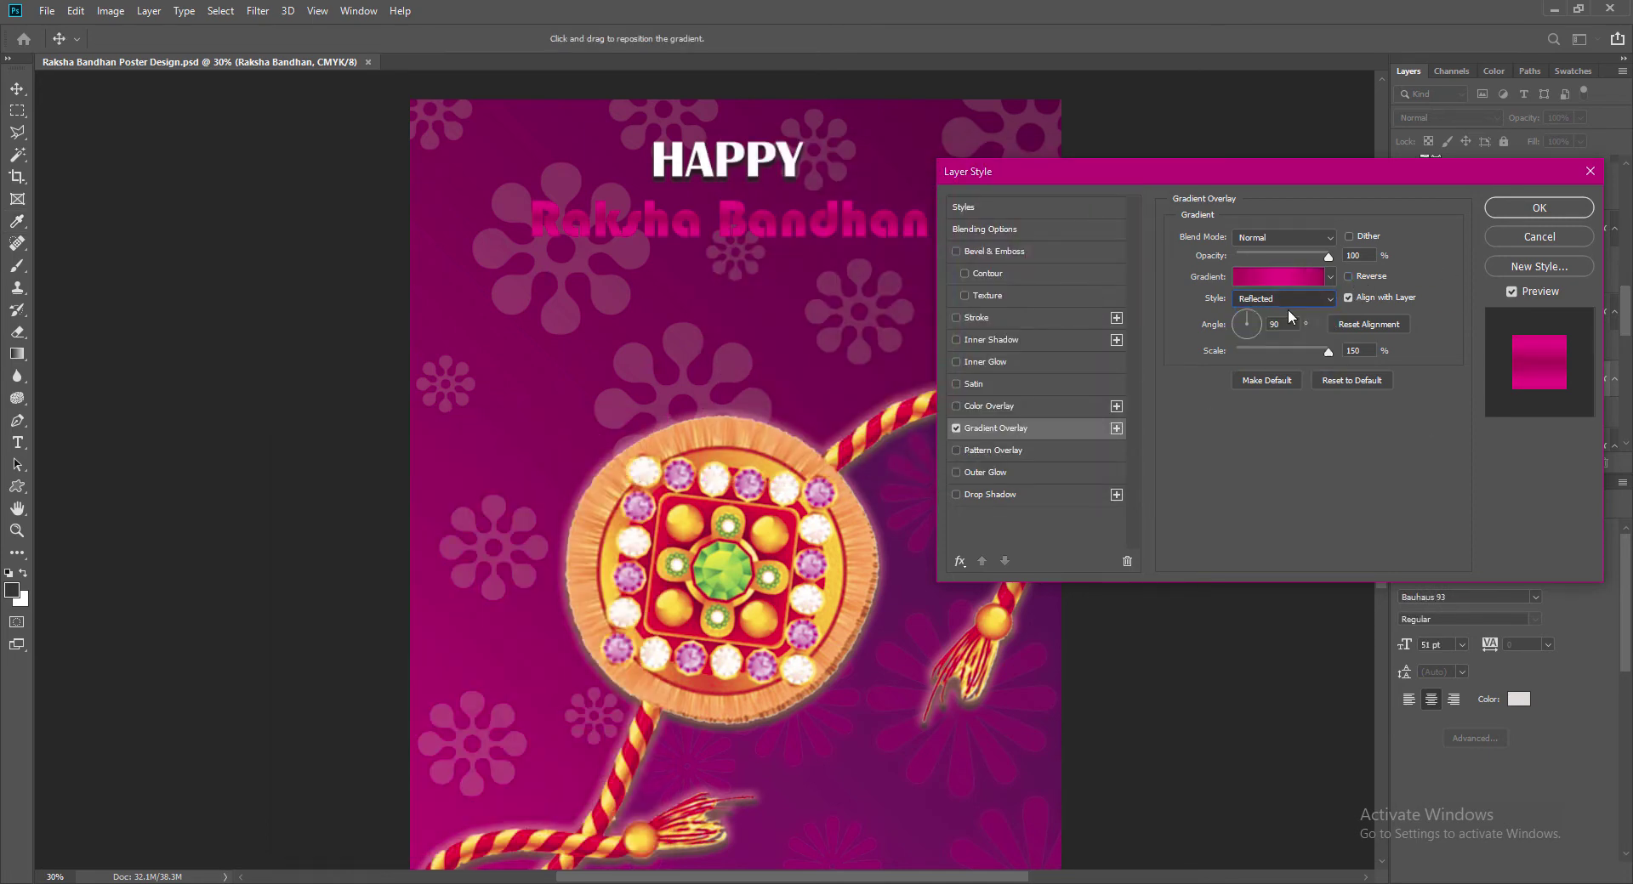
Step: Try the Angle and Linear styles with different angles on the "Raksha Bandhan" gradient overlay
click(1330, 298)
click(1274, 337)
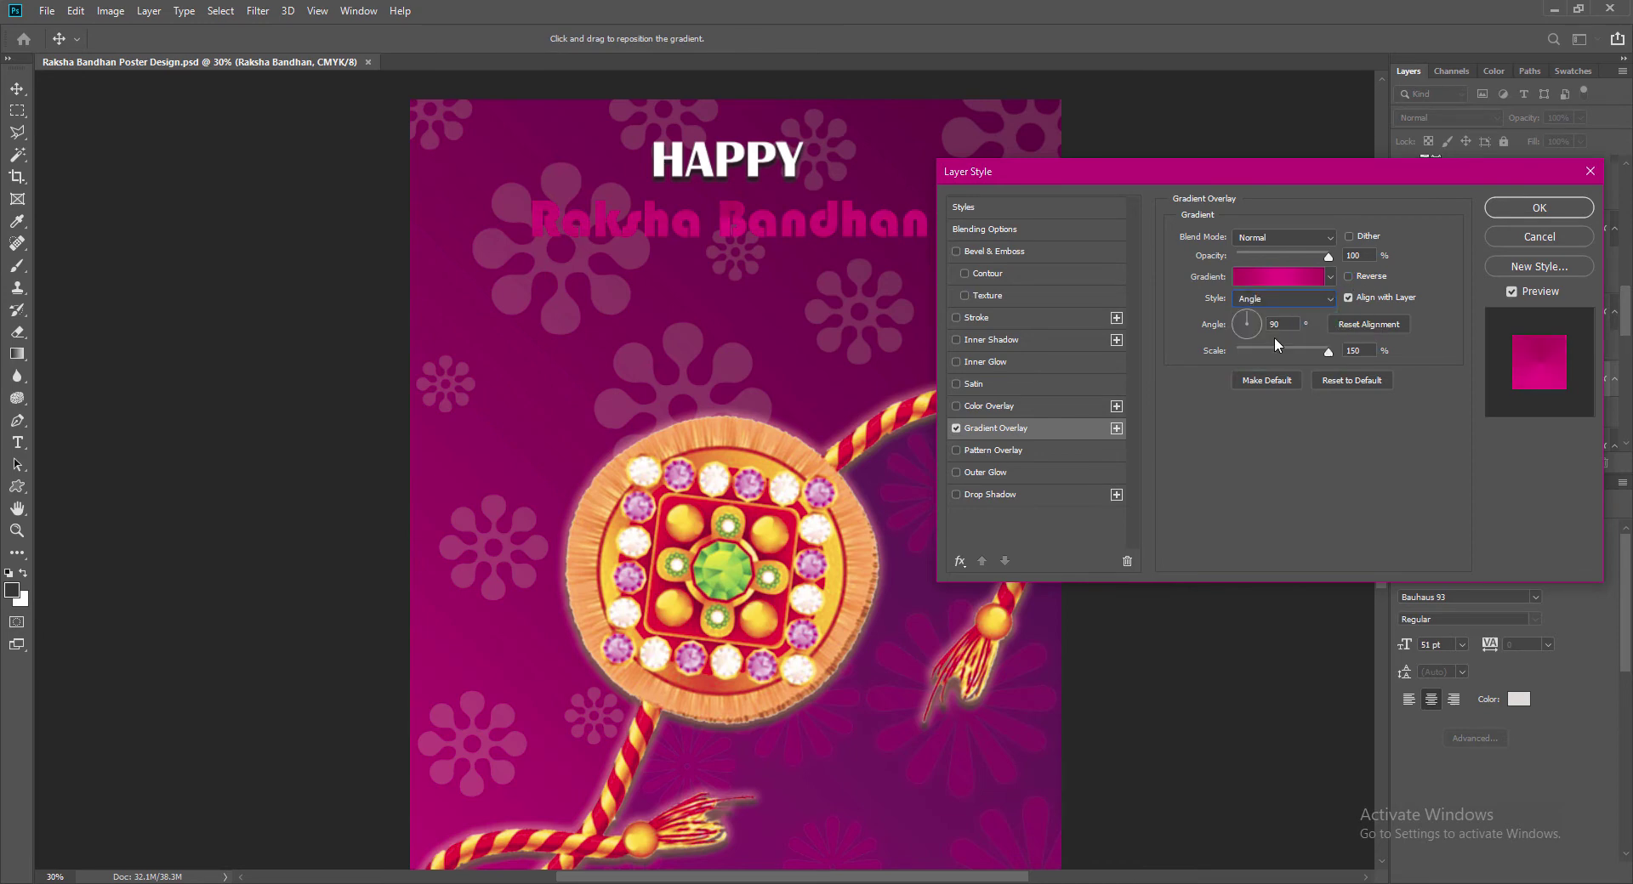
click(1312, 299)
click(1310, 312)
text(45)
drag(1288, 324, 1251, 327)
click(1271, 322)
text(-5)
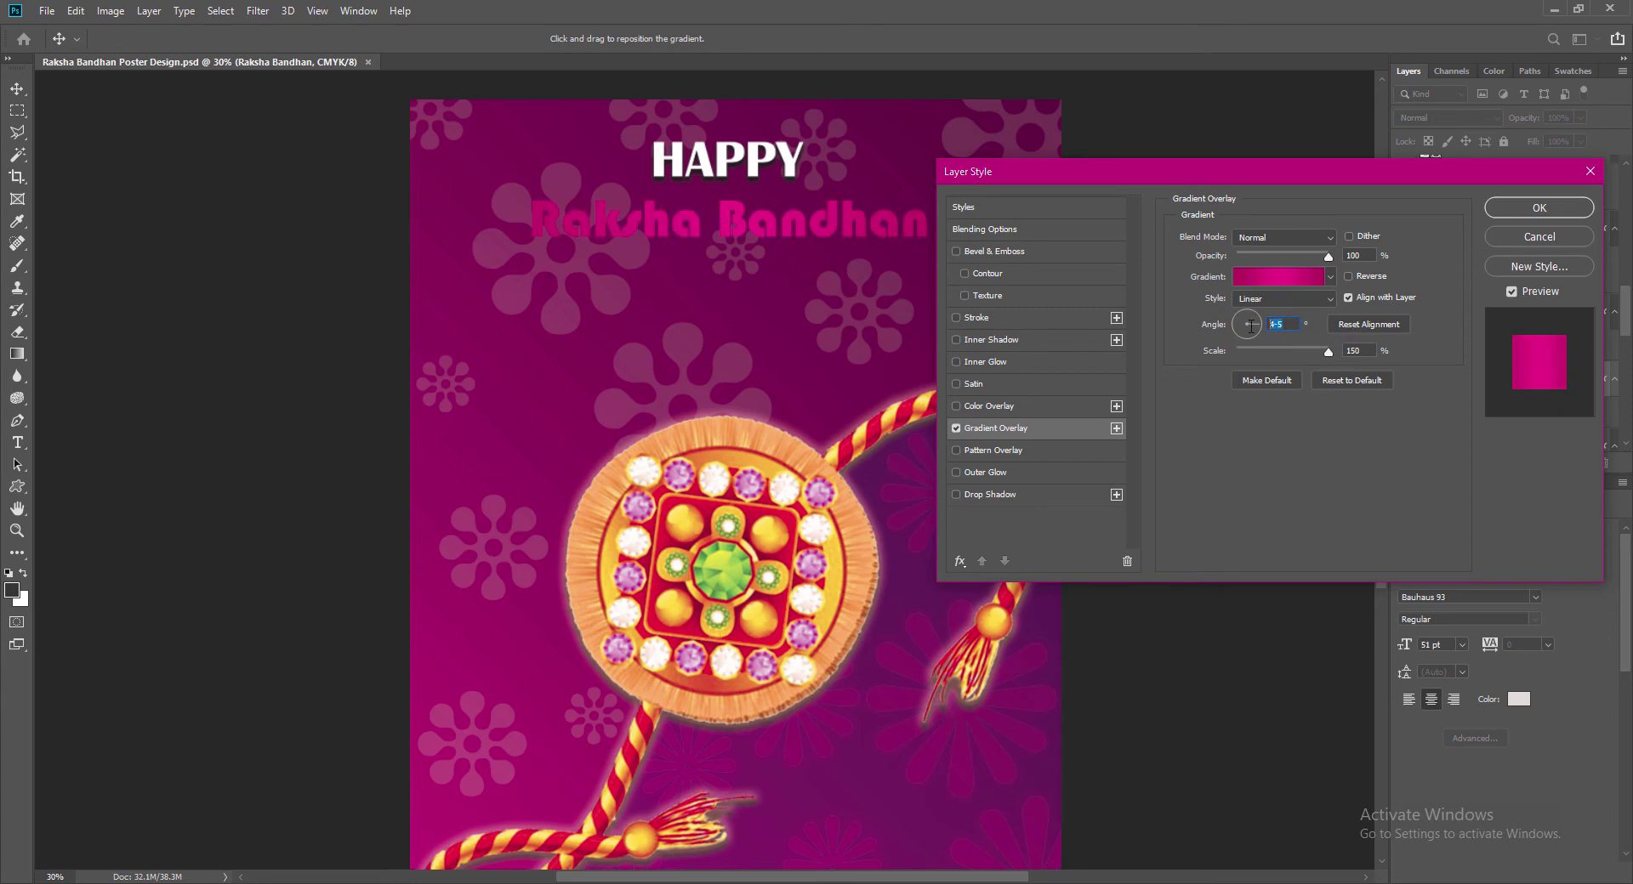
text(-45)
text(90)
Step: Set the gradient overlay to the Reflected style at 90° and apply it to "Raksha Bandhan"
click(1314, 300)
click(1298, 350)
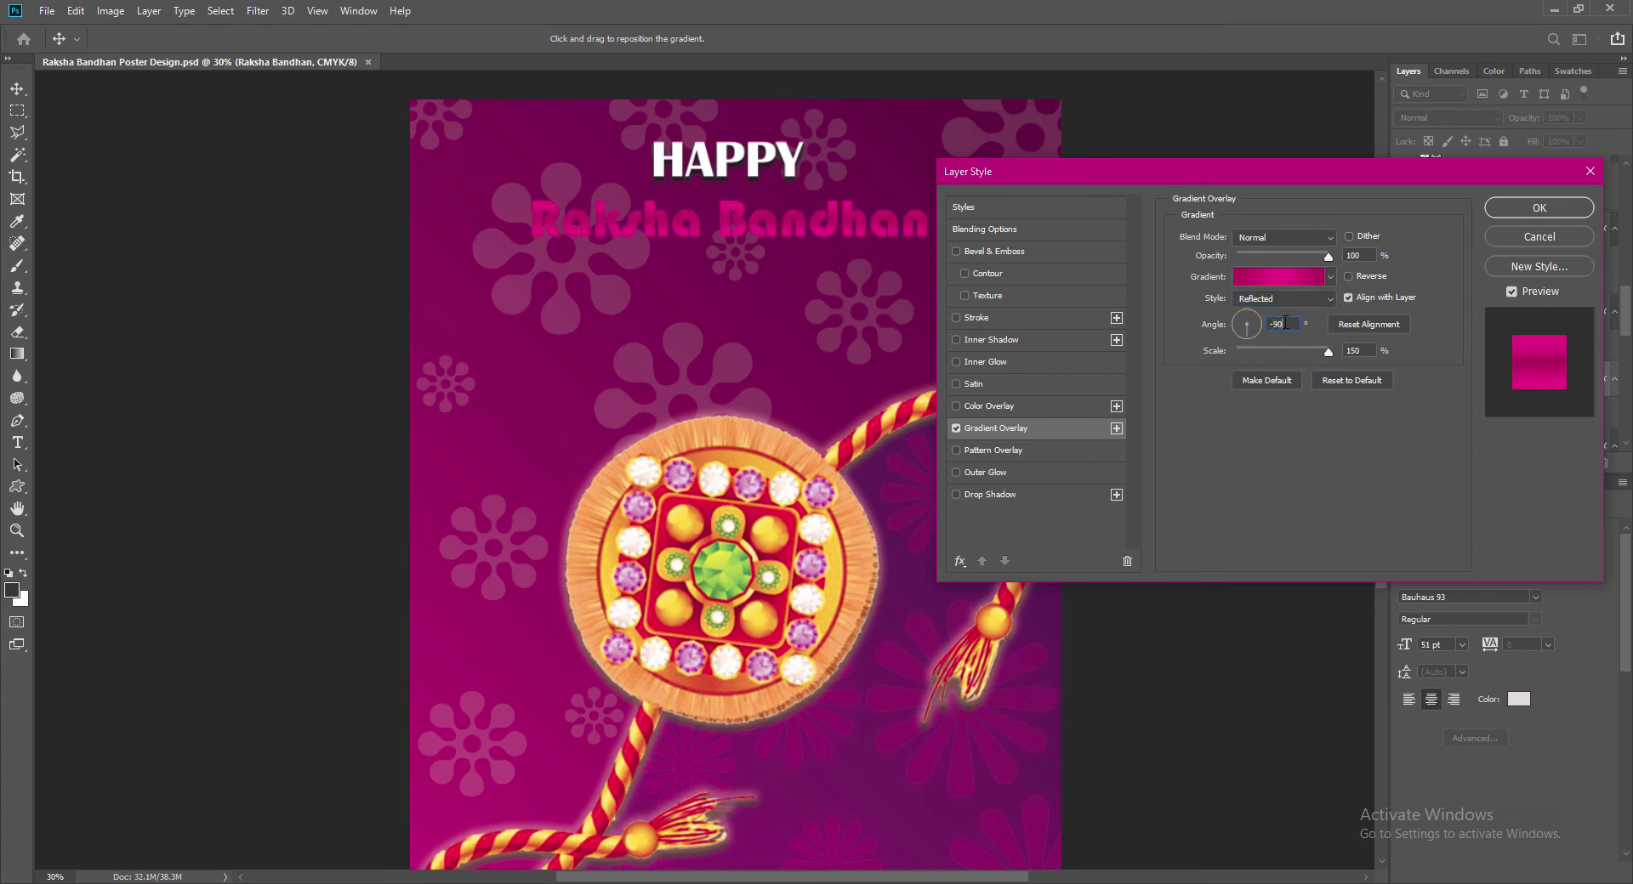
text(45)
text(-)
drag(1295, 325, 1186, 333)
text(90)
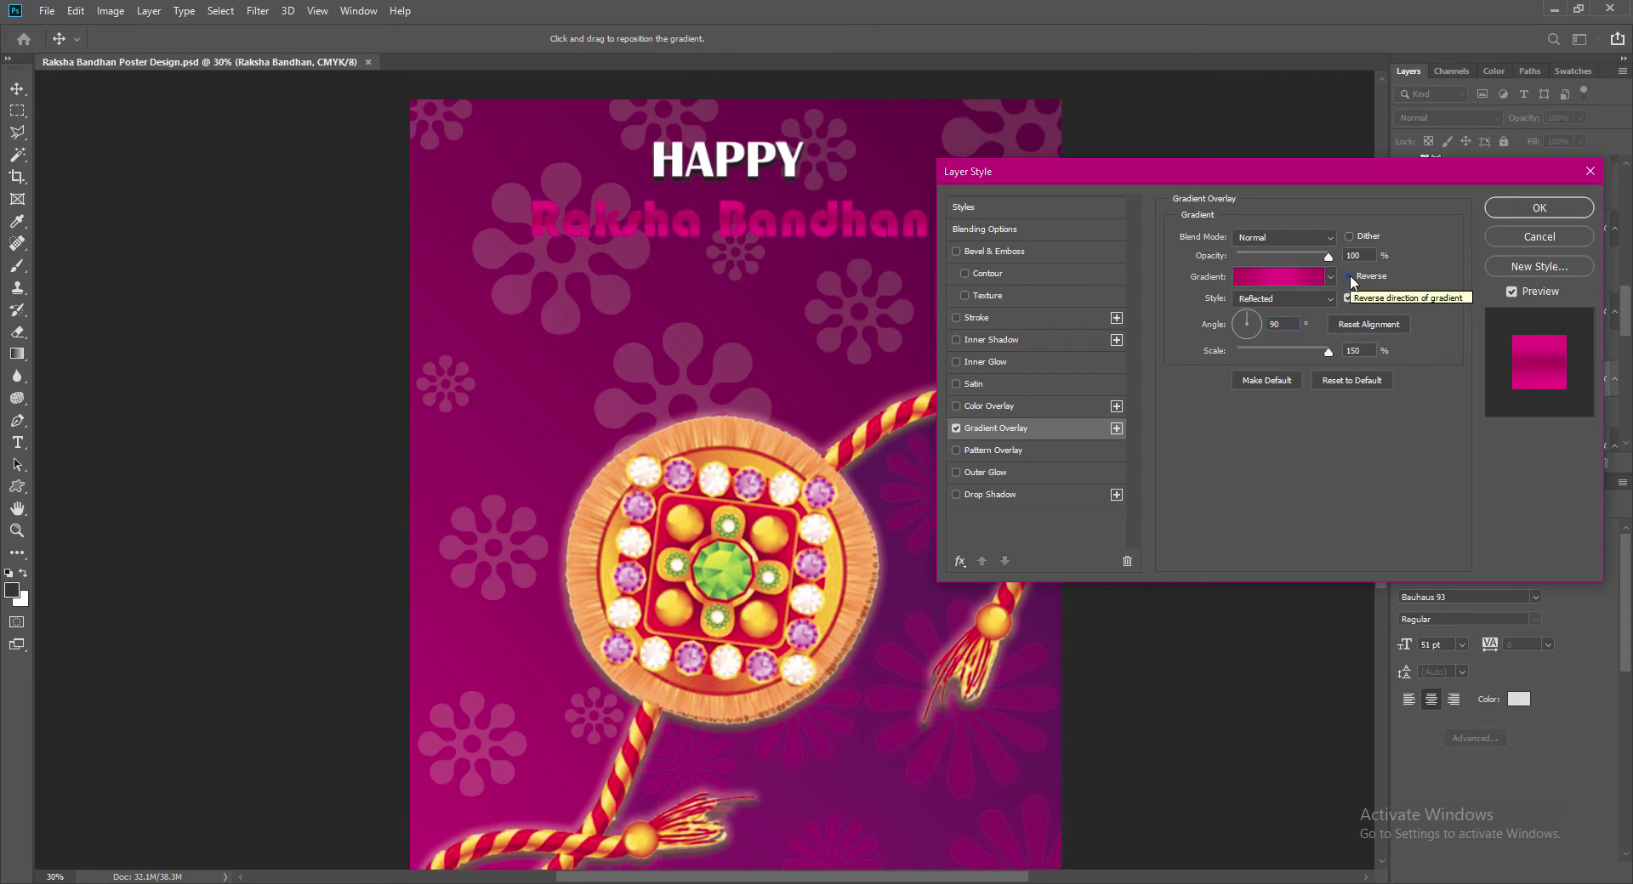
click(1521, 206)
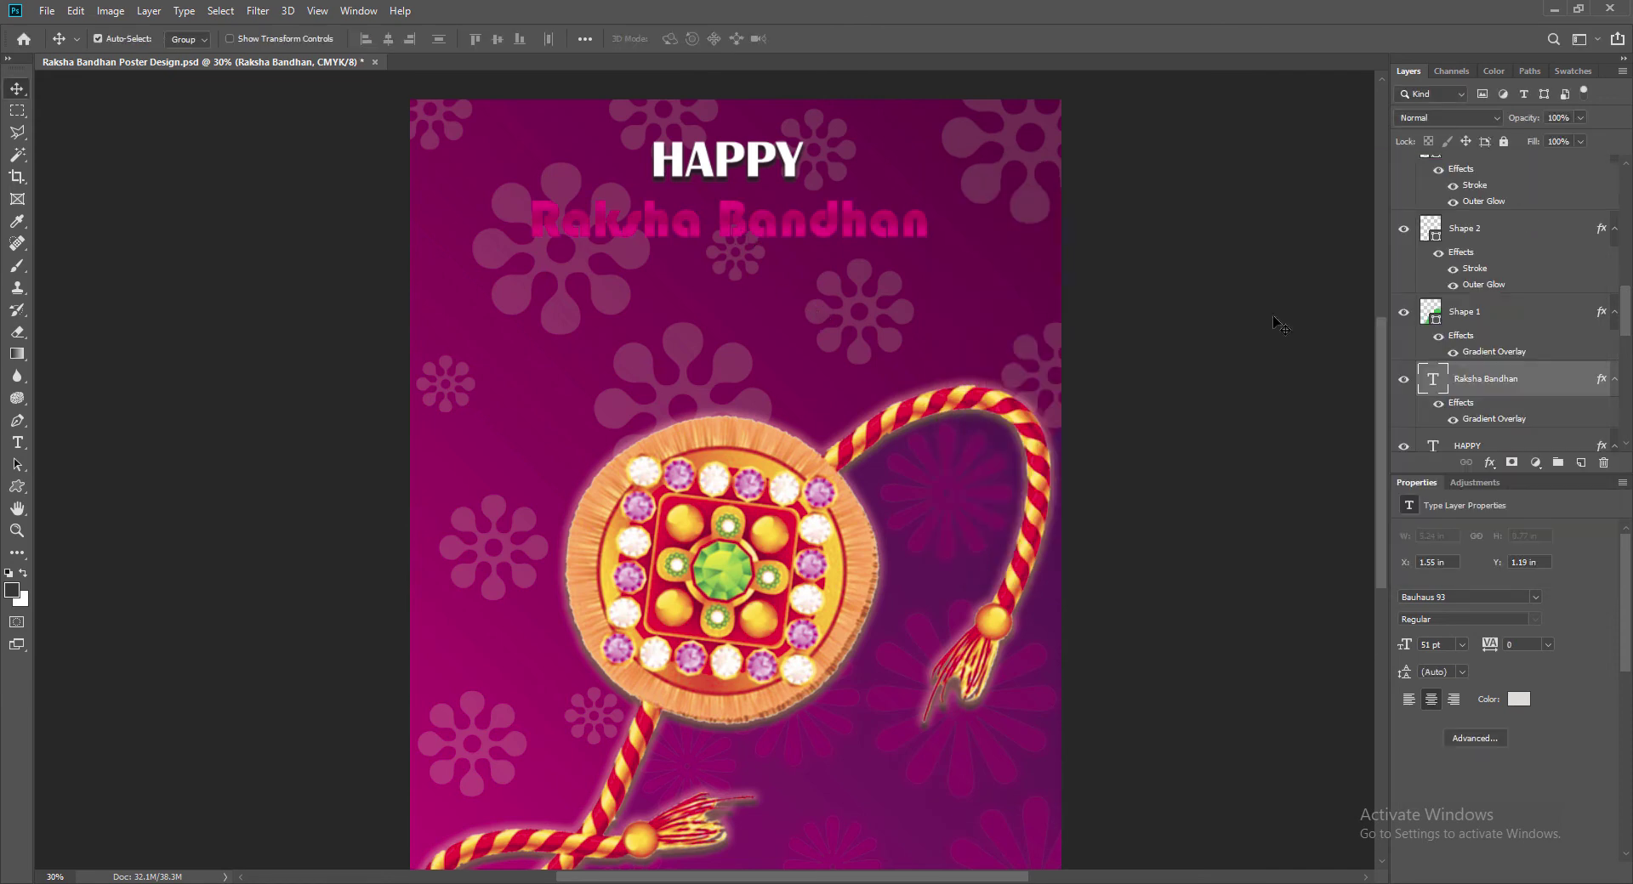
Step: Add a black drop shadow with 75% opacity at 90° to "Raksha Bandhan" and adjust its distance and size
right_click(1476, 379)
click(1477, 392)
click(970, 495)
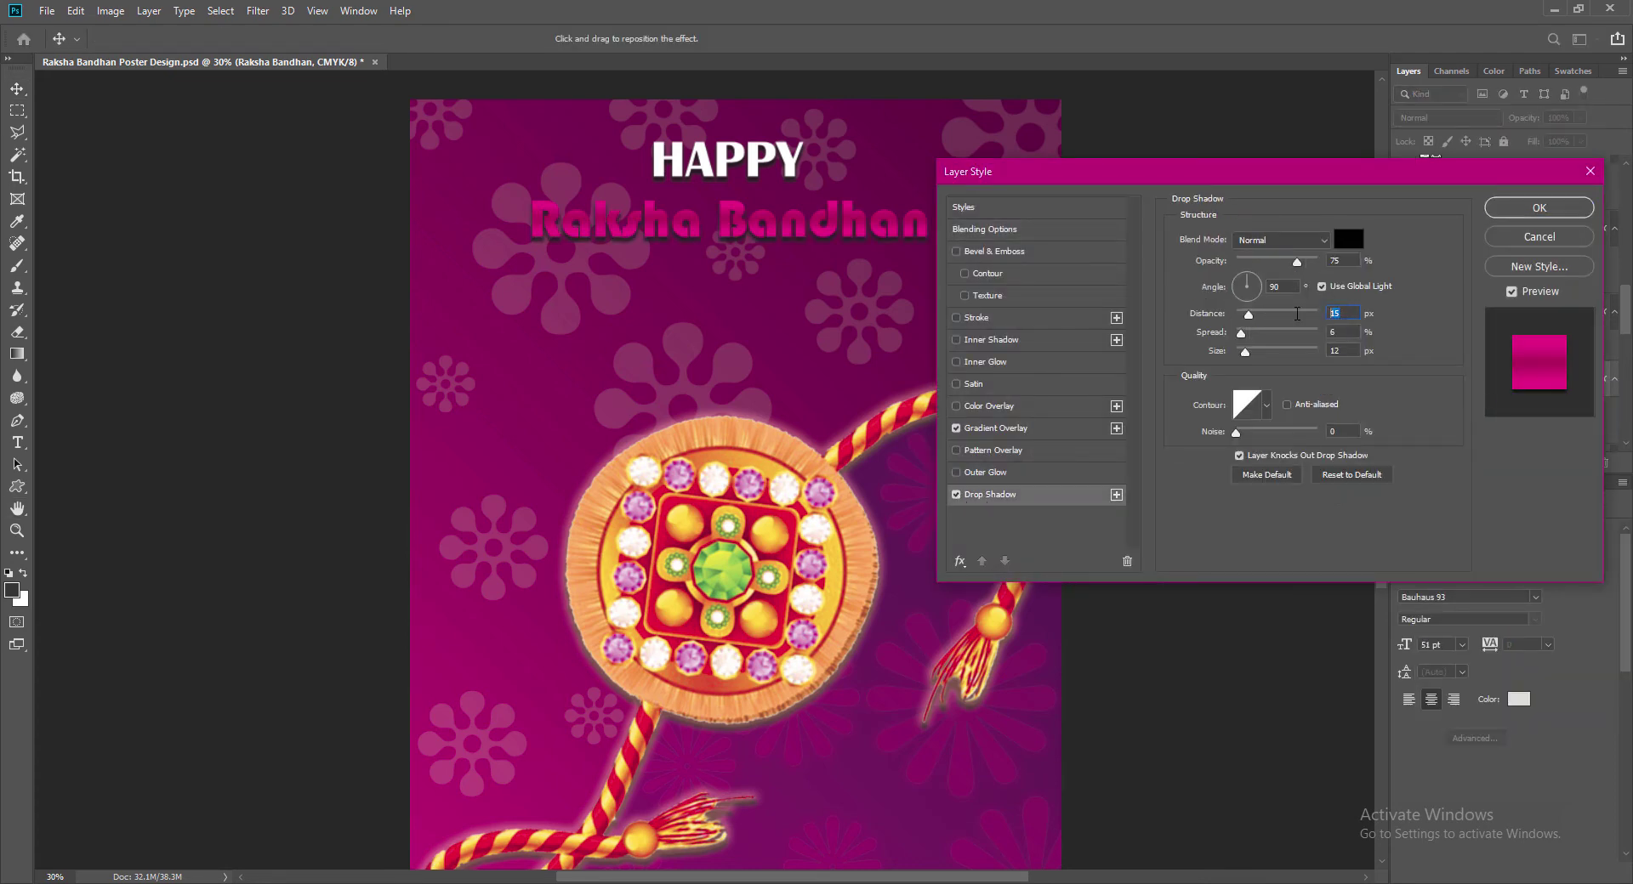
text(9)
drag(1342, 353, 1265, 324)
text(9912)
Step: Add a 2 px outside stroke with 75% opacity to "Raksha Bandhan"
click(956, 319)
click(978, 318)
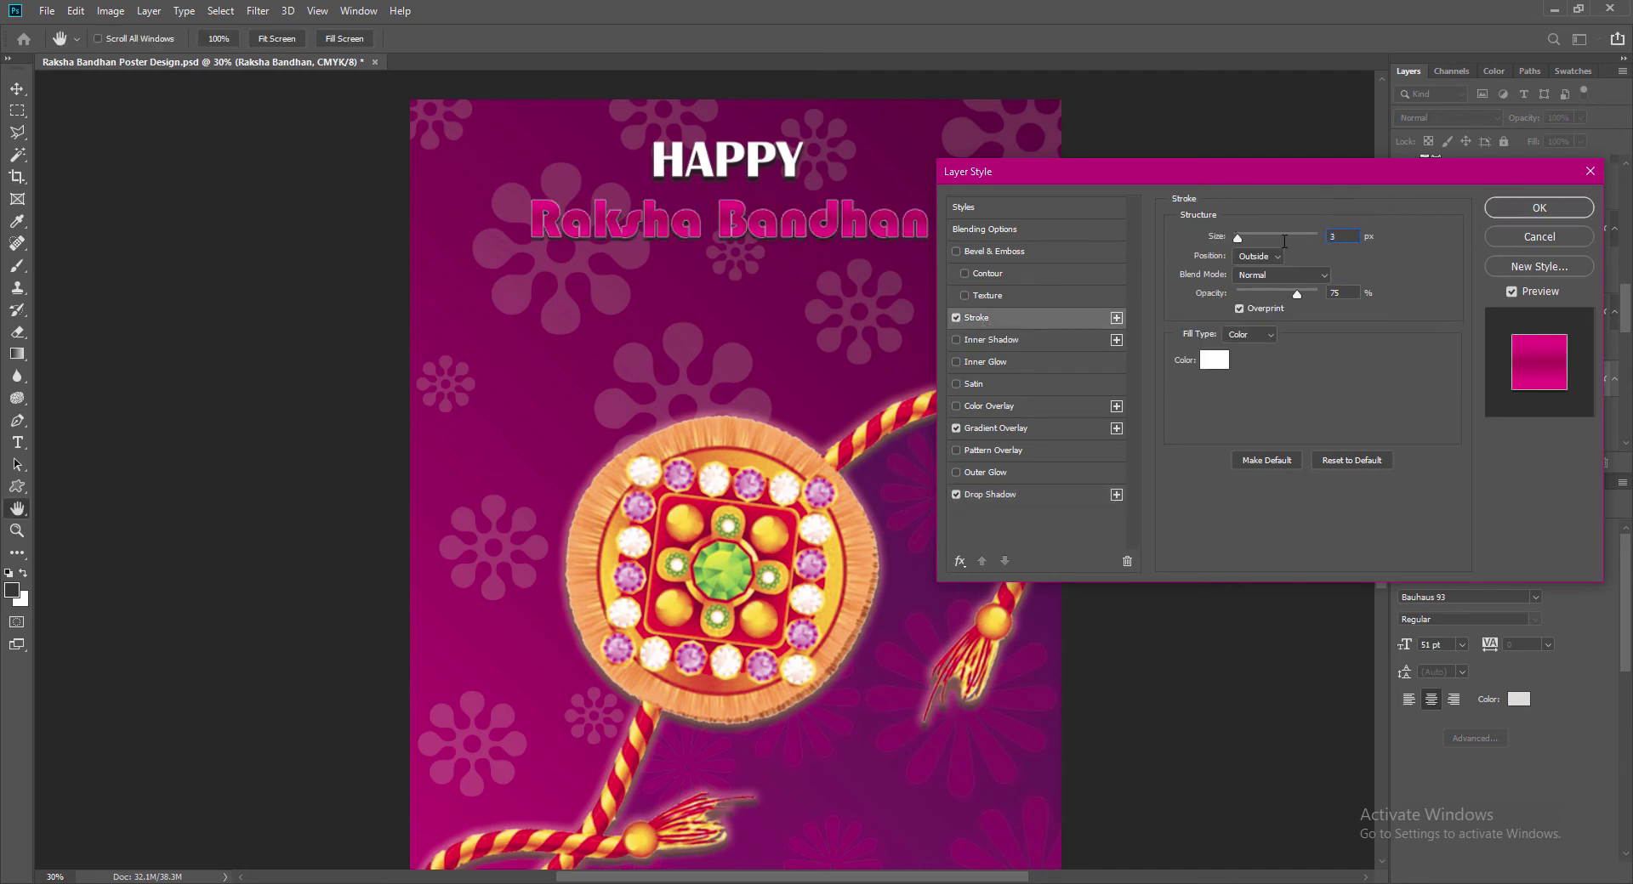
text(2)
Step: Try yellow, magenta and orange stroke colours sampled from the rakhi and the poster background
click(1210, 364)
click(608, 594)
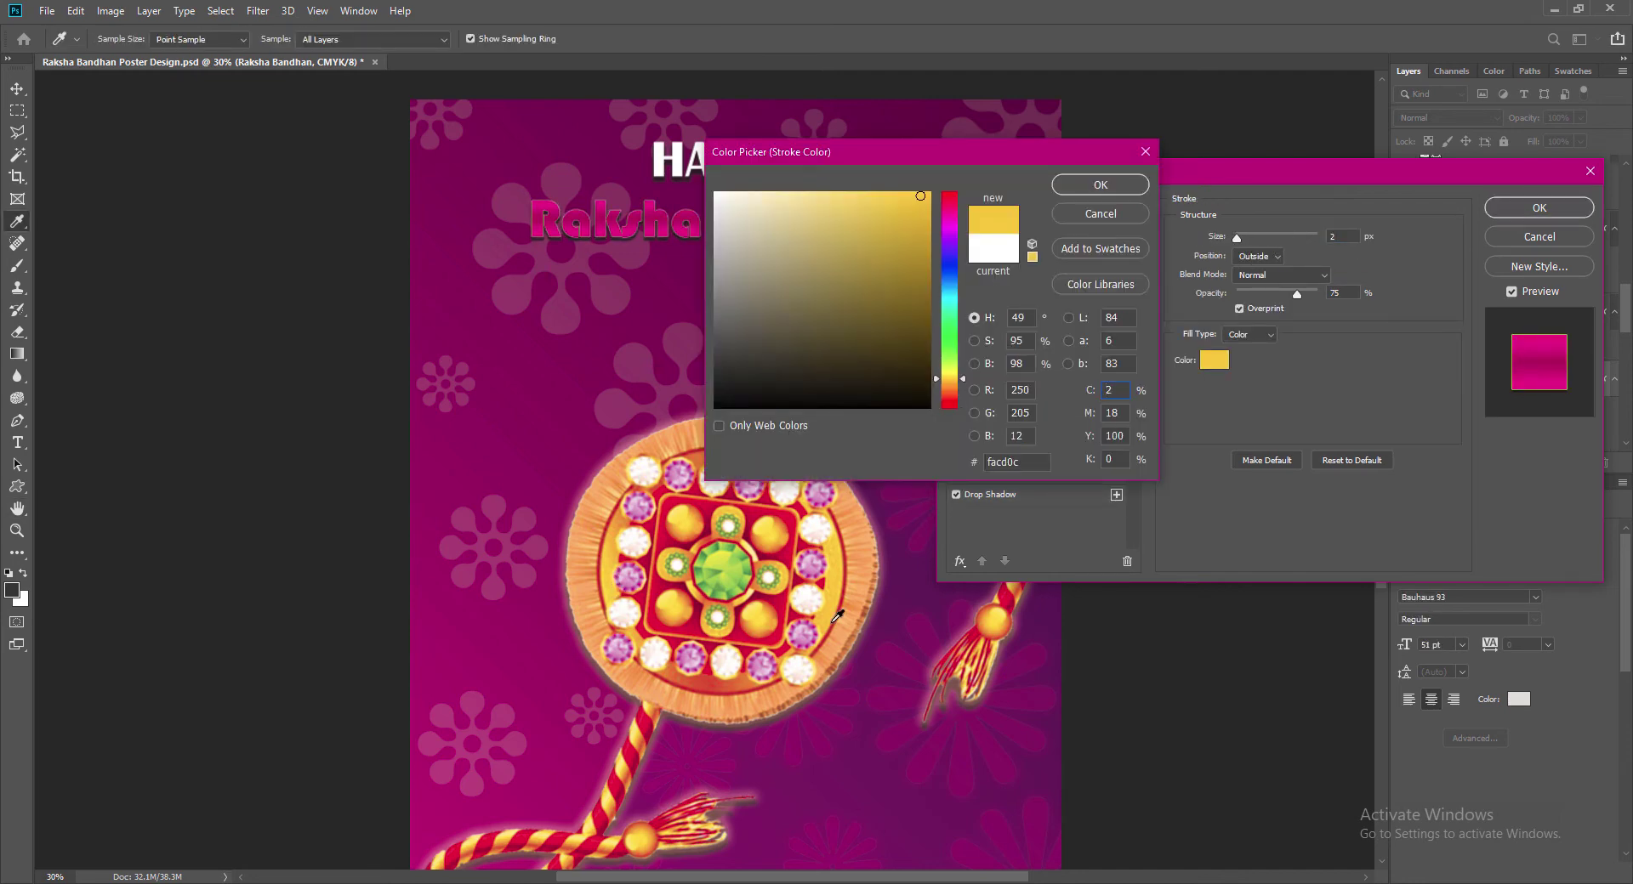
click(1004, 633)
click(436, 672)
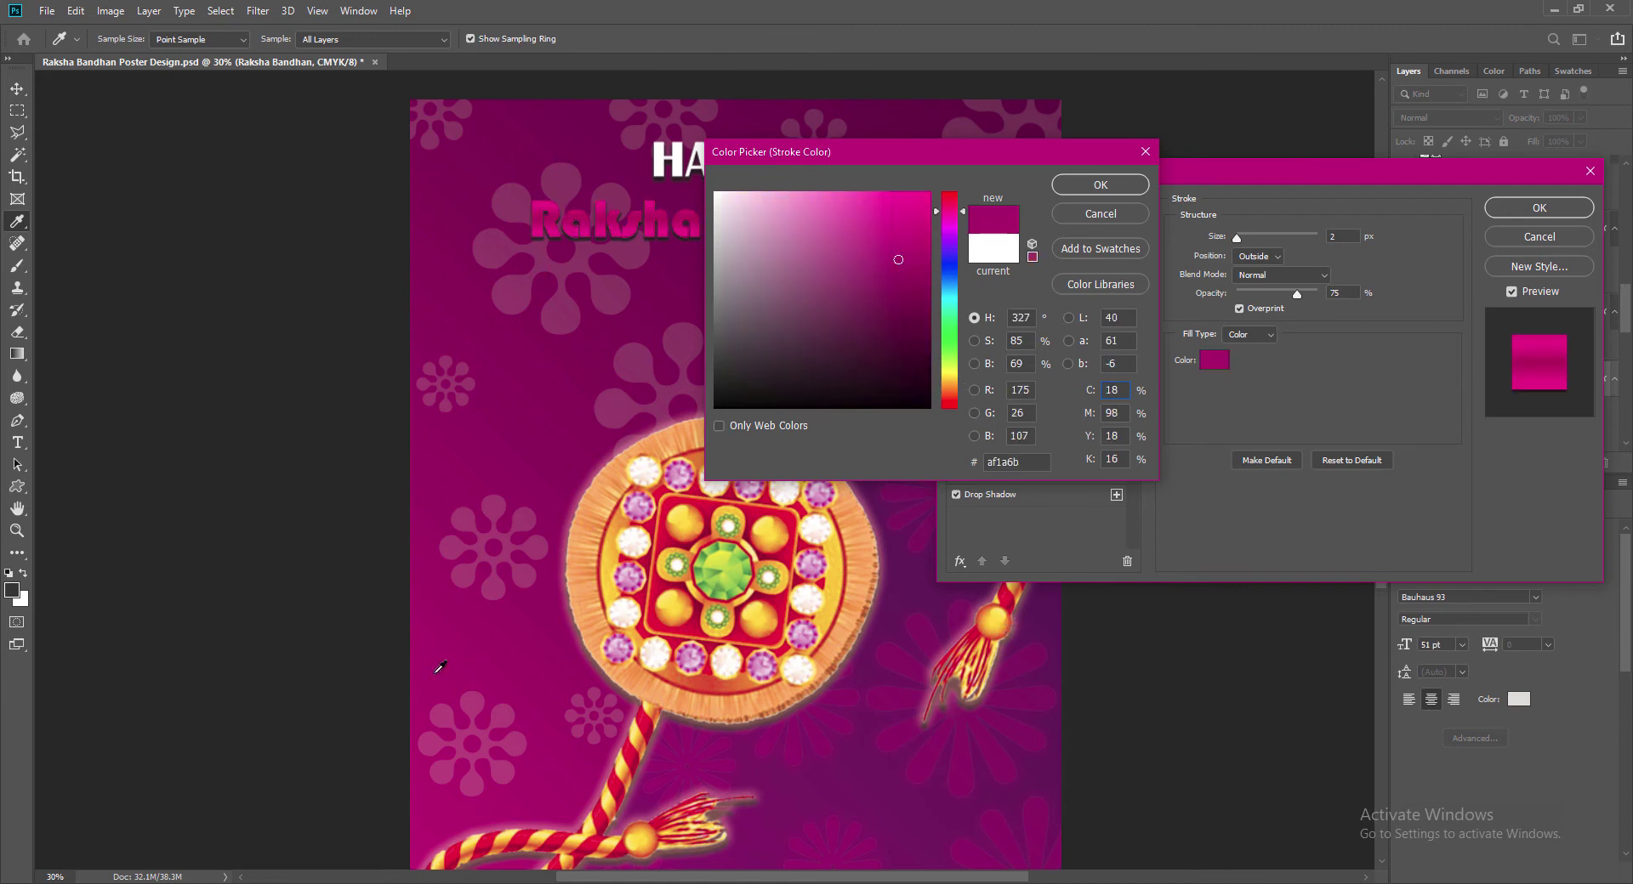
drag(921, 226, 939, 181)
click(636, 843)
click(632, 842)
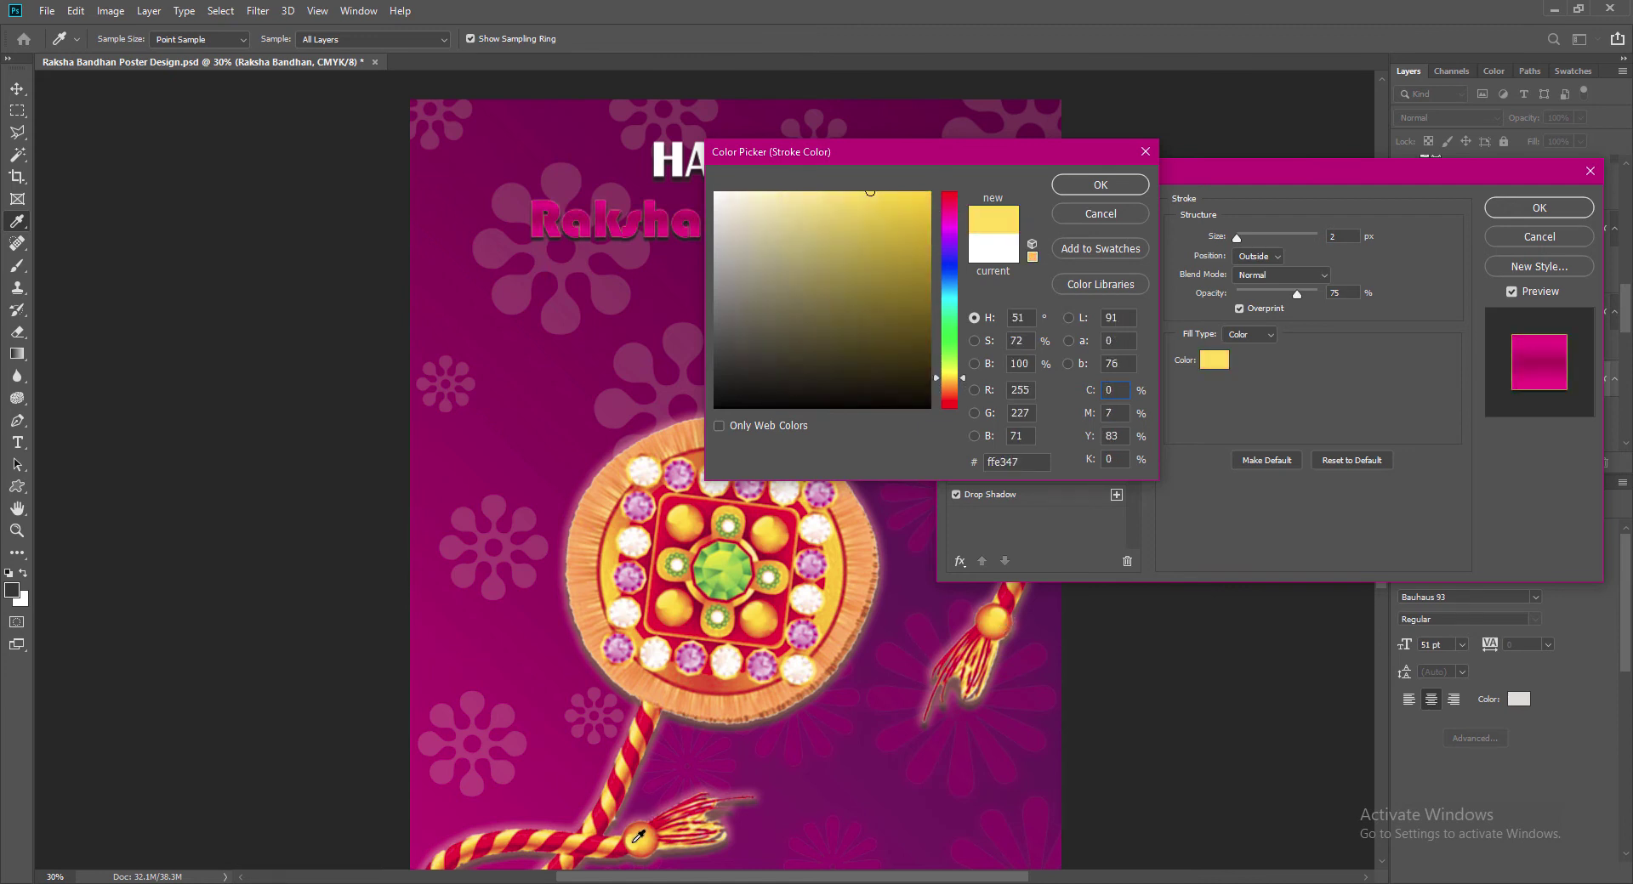
click(652, 623)
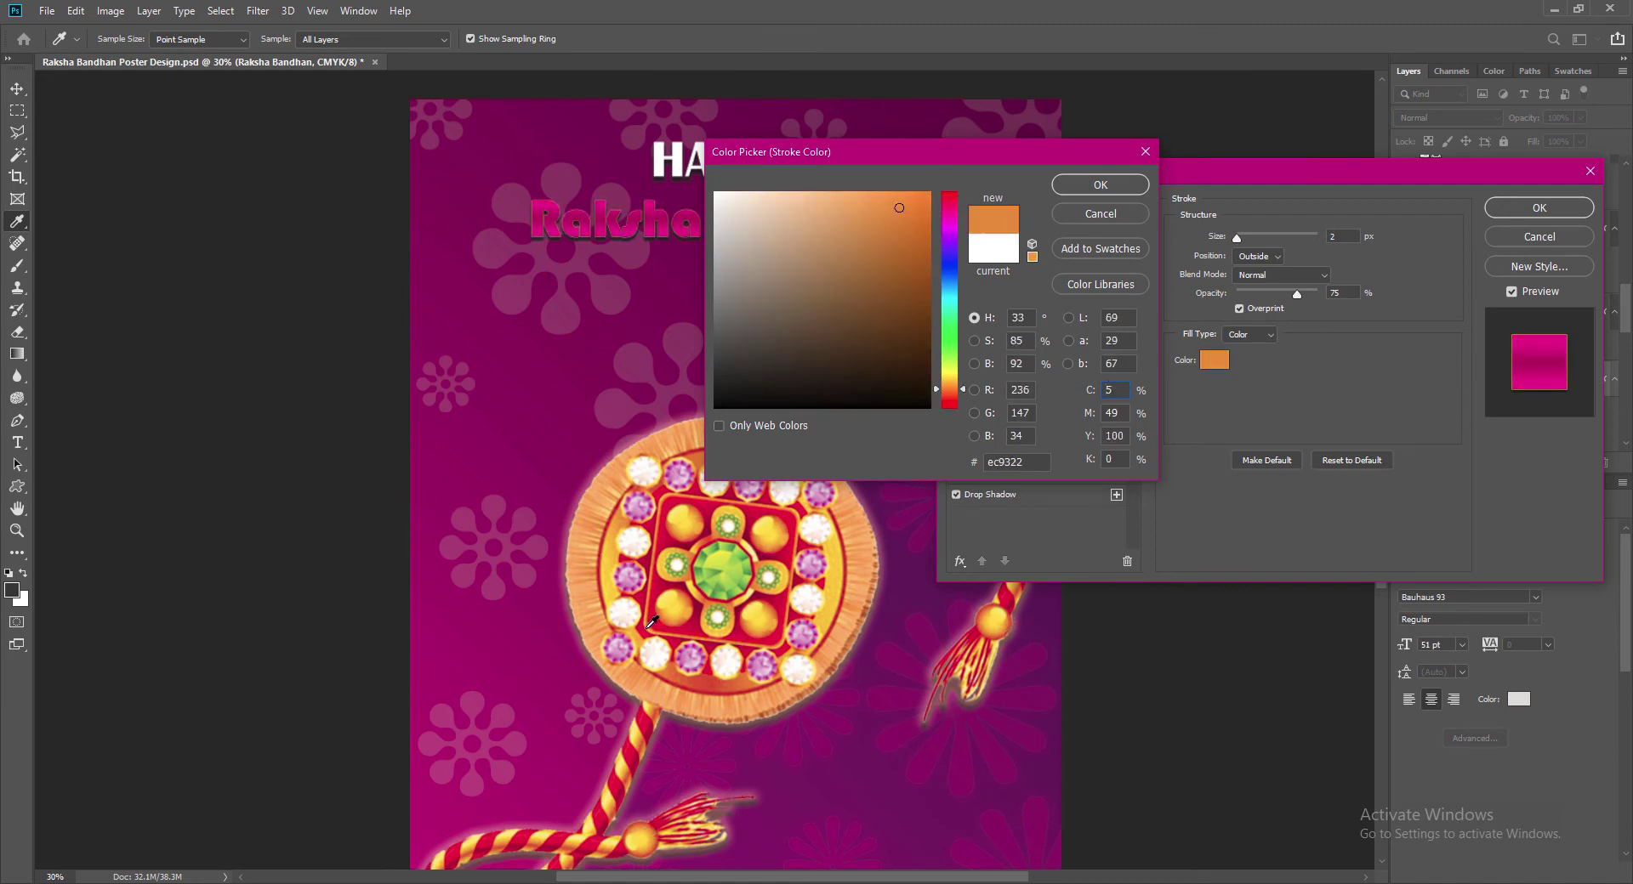
click(1071, 184)
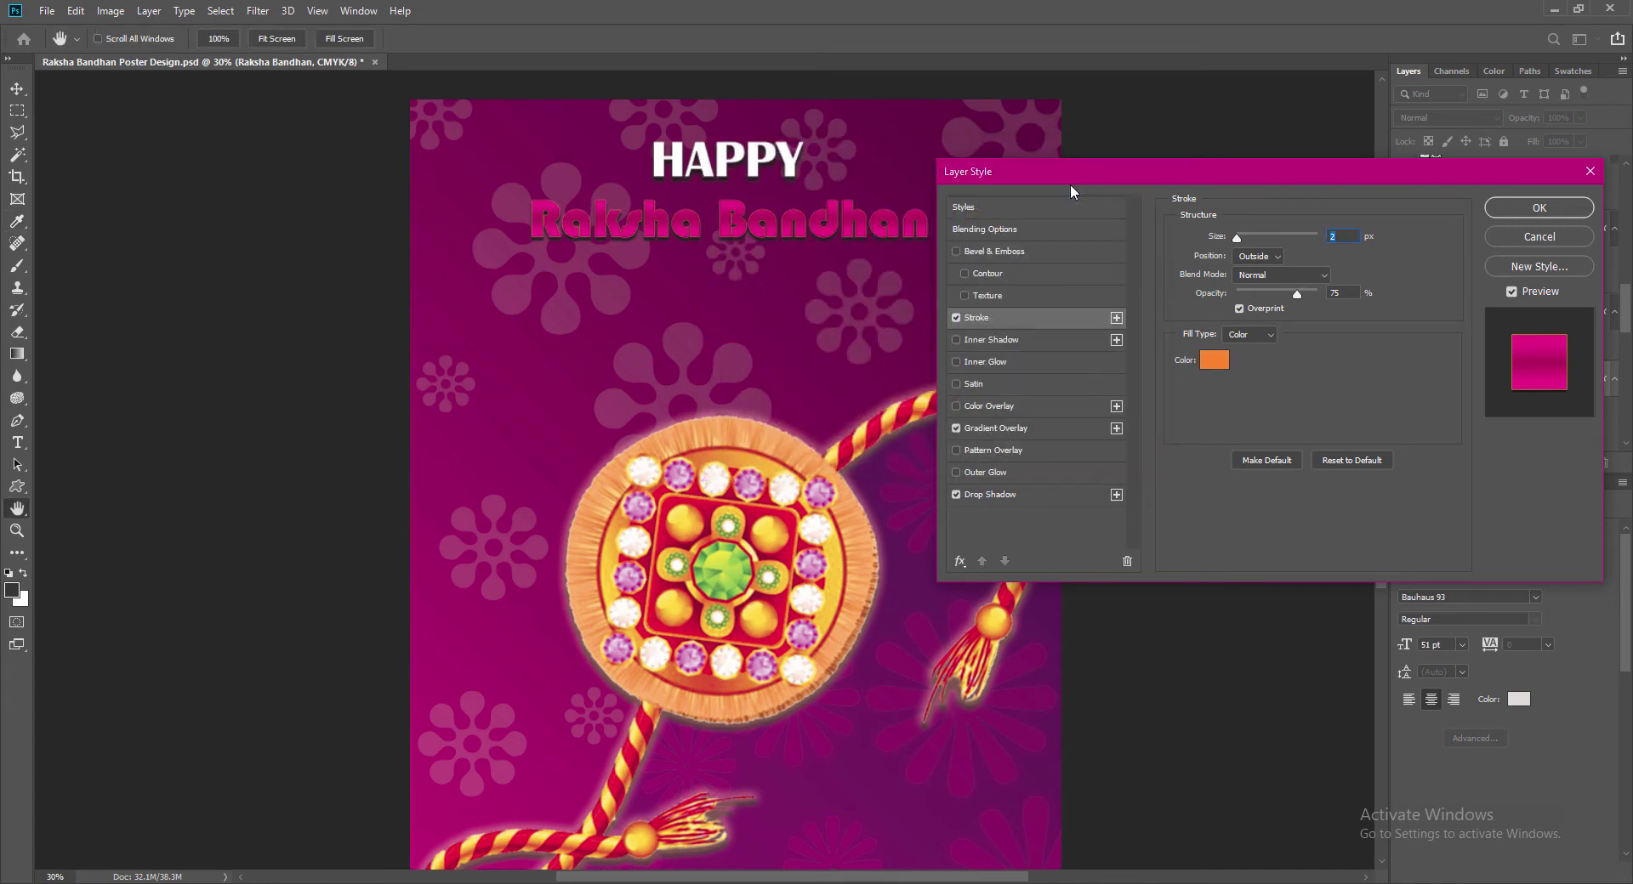
Step: Change the stroke colour of "Raksha Bandhan" to a dark magenta
click(1216, 362)
click(949, 211)
mouse_move(898, 261)
mouse_down()
mouse_move(954, 153)
mouse_move(926, 384)
mouse_move(946, 428)
mouse_move(948, 338)
mouse_up()
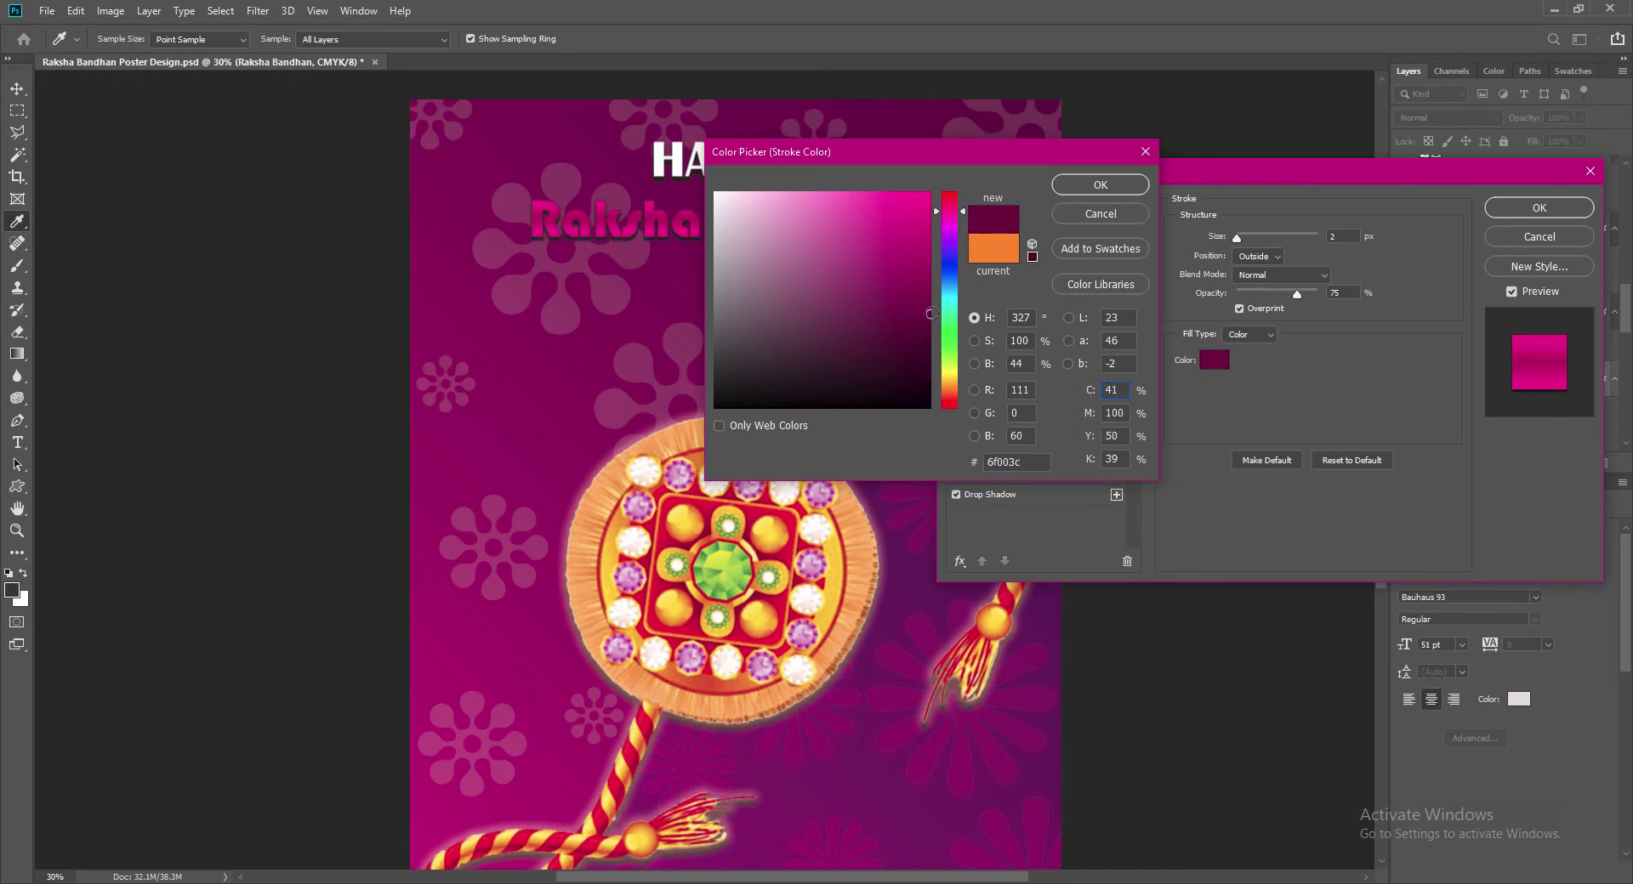
click(1100, 192)
Step: Try an orange outer glow on "Raksha Bandhan" with 22% opacity, 6% spread and 21 px size
click(987, 472)
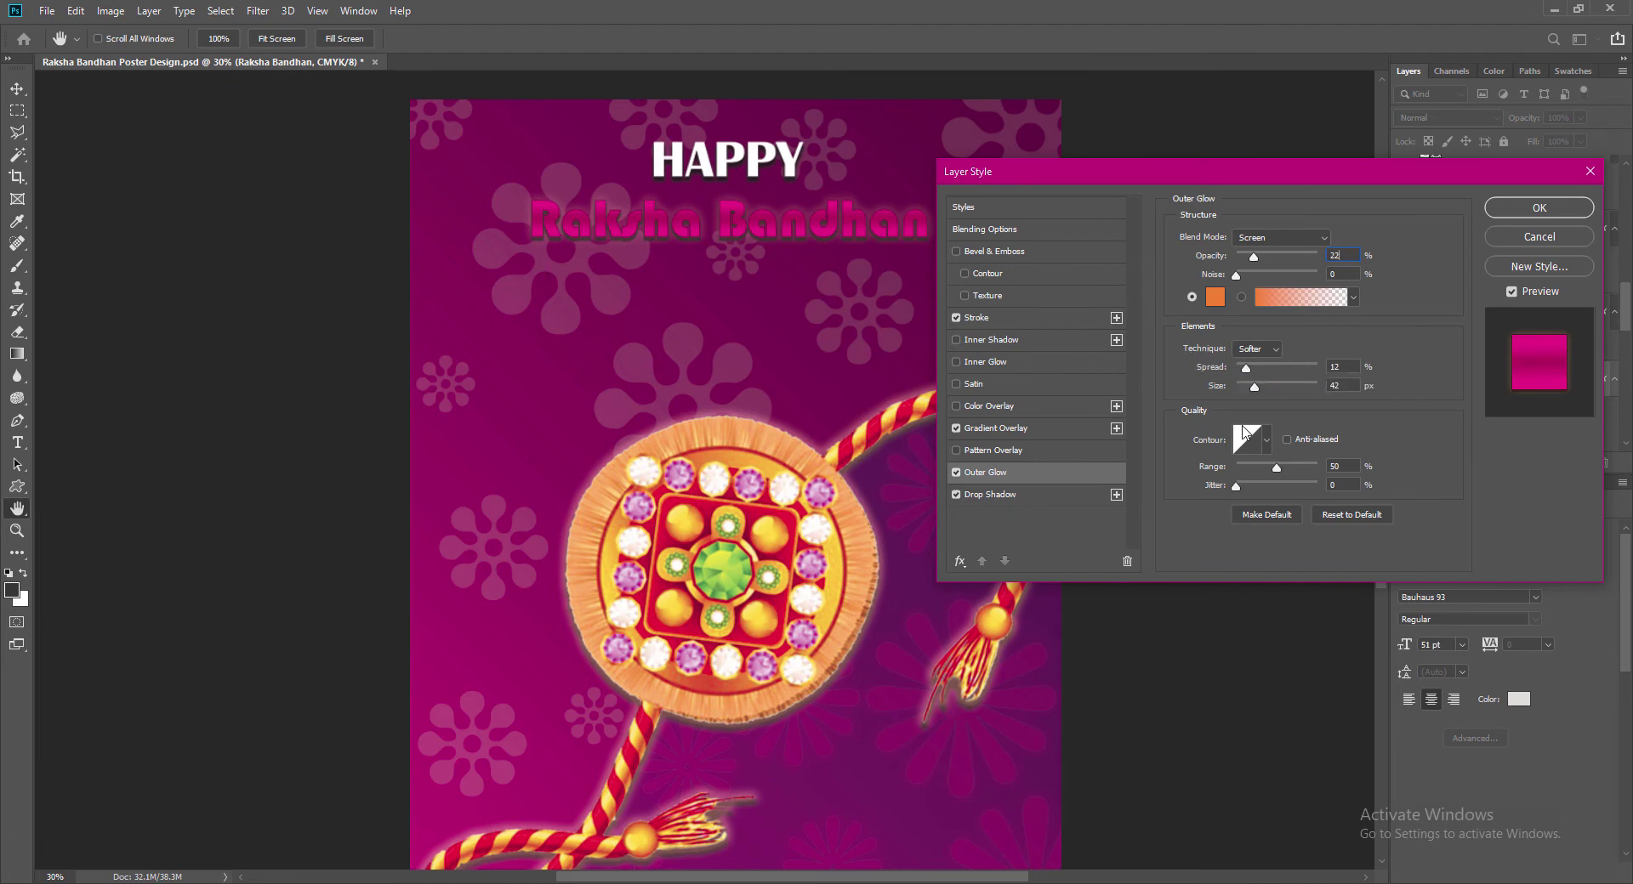
drag(1254, 388, 1247, 390)
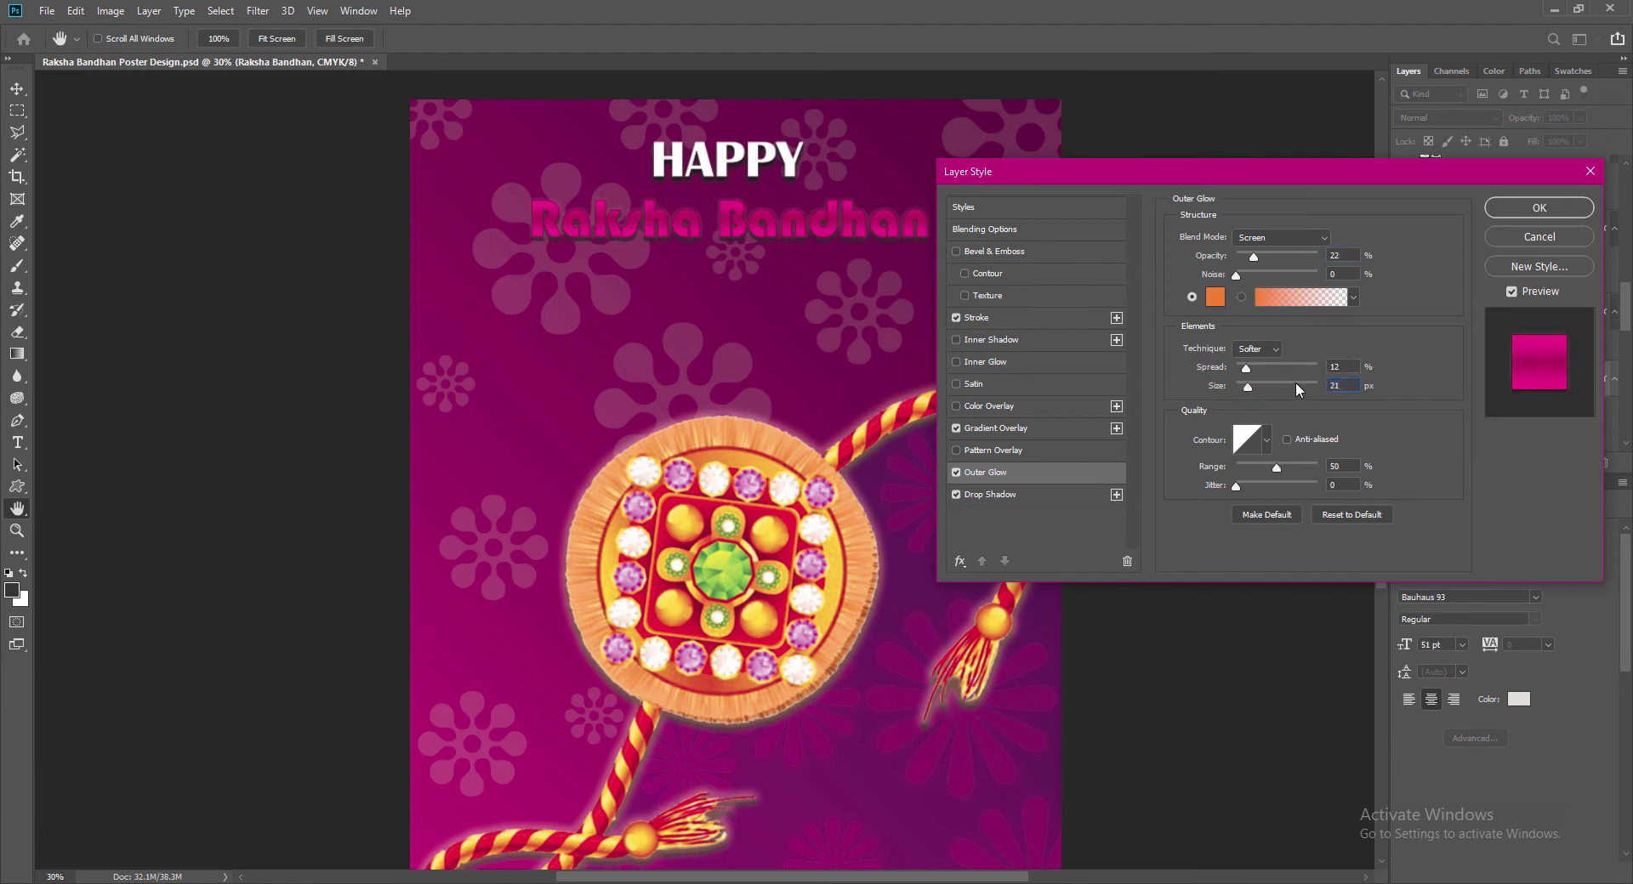
double_click(1332, 367)
text(6)
click(956, 473)
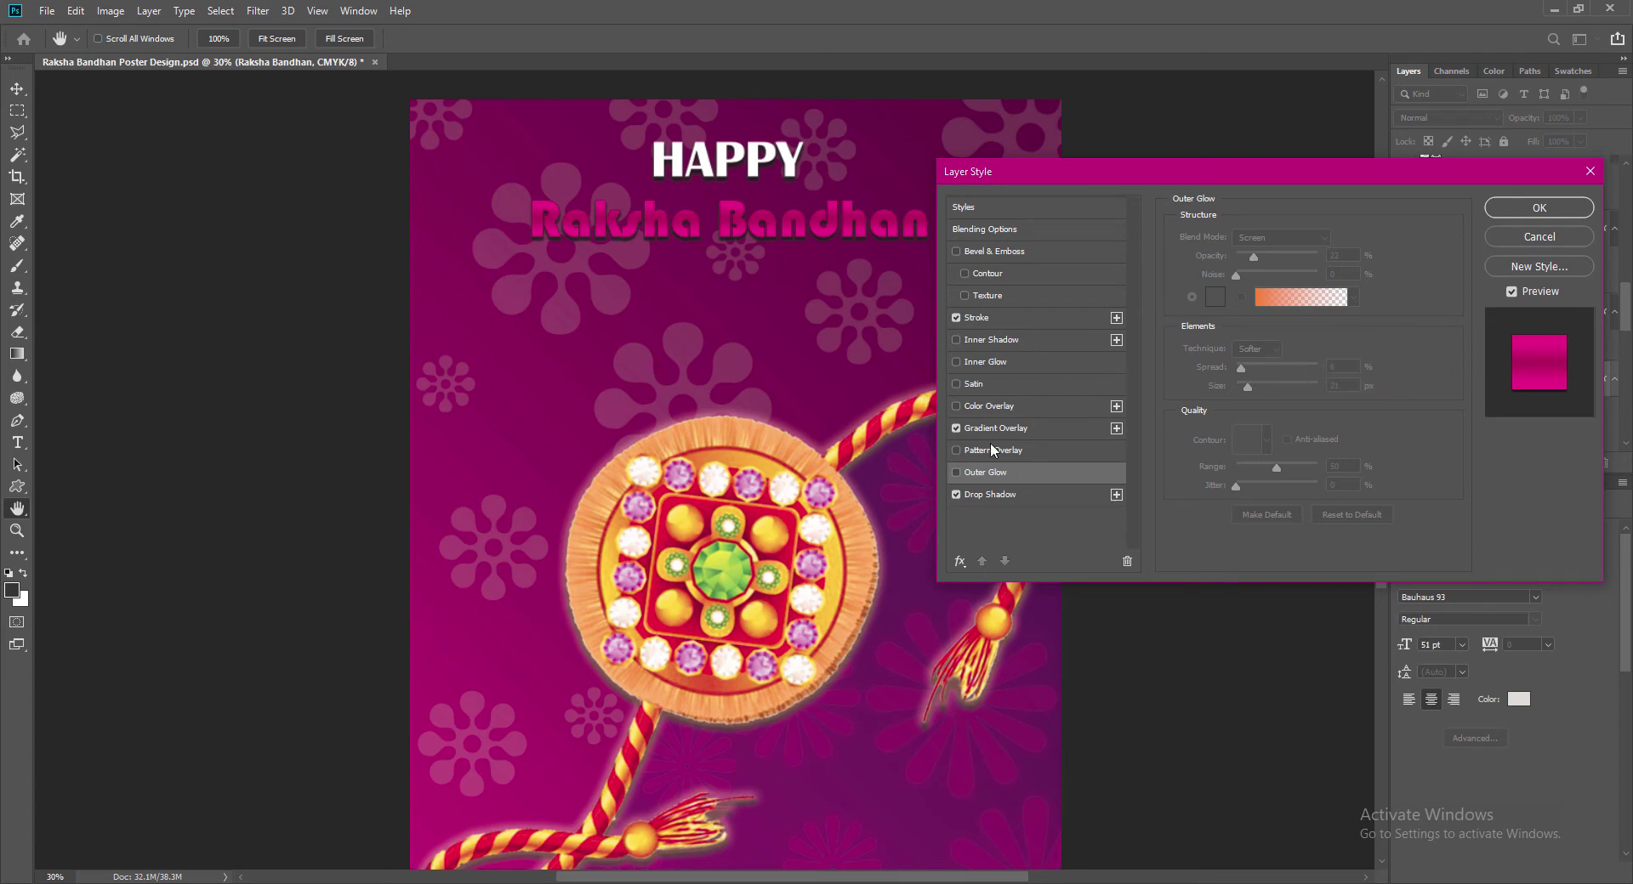
Step: Try a yellow outer glow sampled from the rakhi with 51% opacity, 9% spread and 9 px size
click(956, 473)
click(1214, 296)
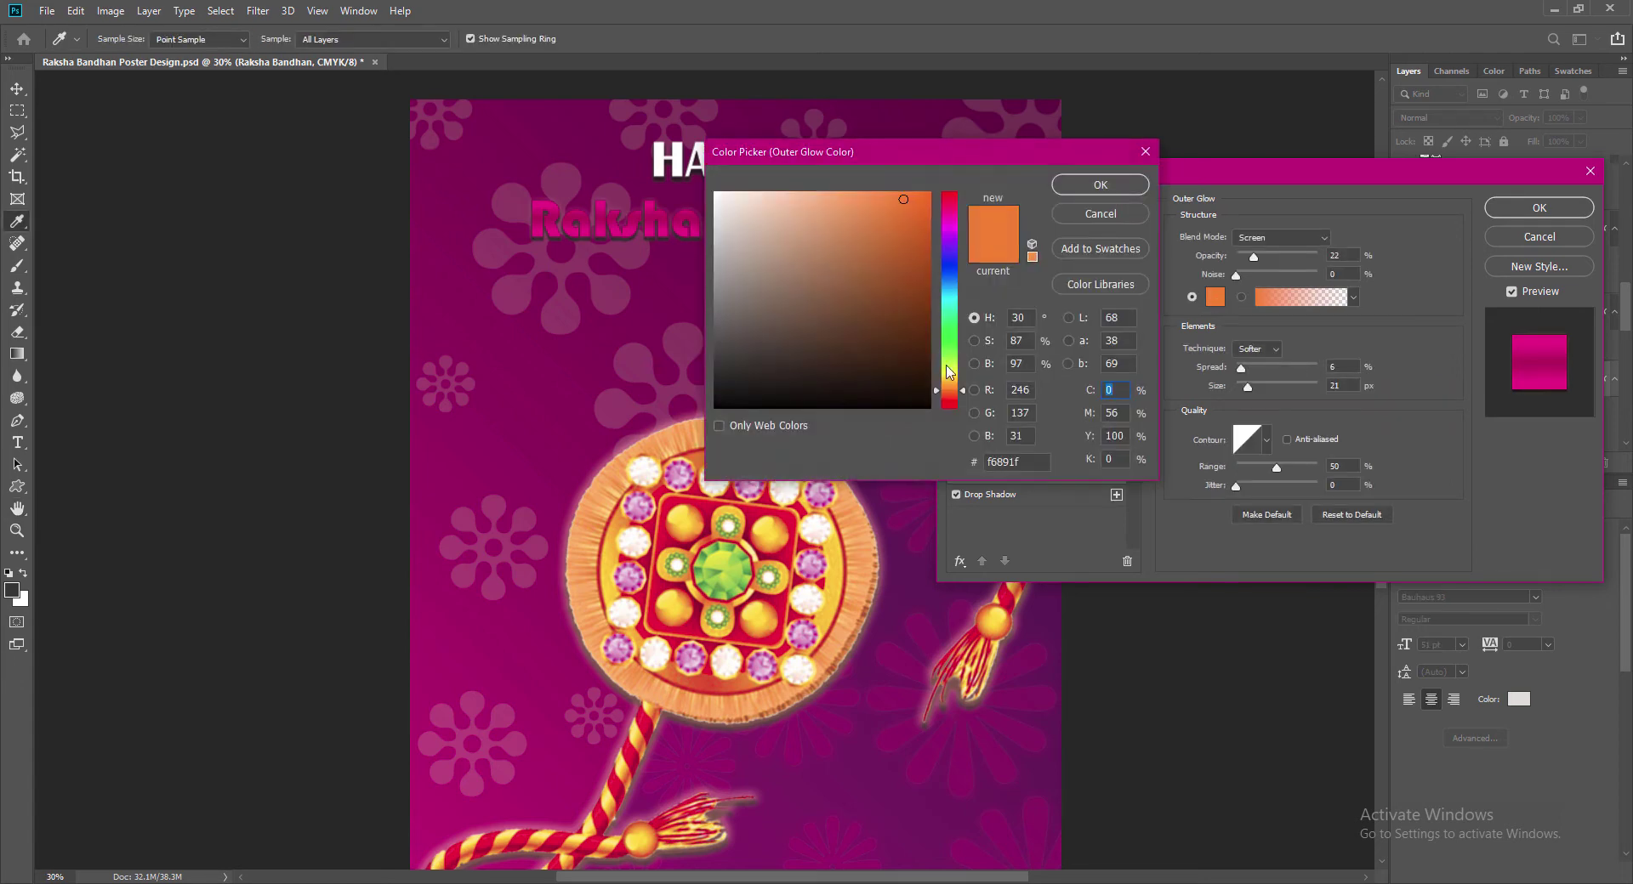
click(715, 194)
click(612, 594)
click(1101, 185)
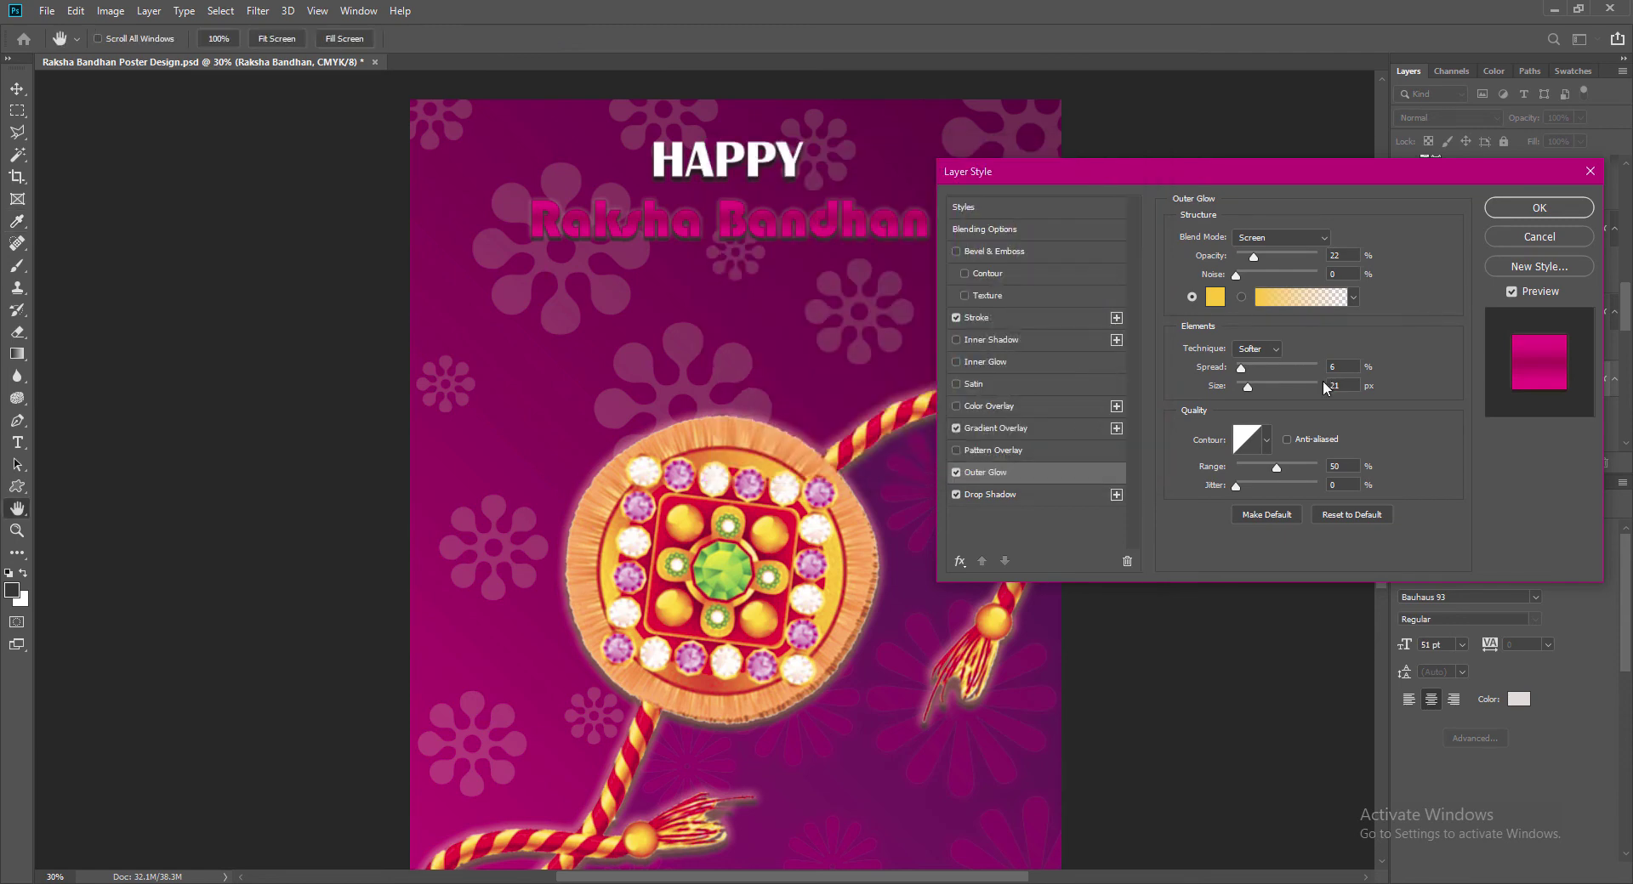
drag(1341, 255, 1308, 259)
text(33)
drag(1245, 387, 1238, 387)
text(51)
drag(1344, 386, 1272, 390)
text(9)
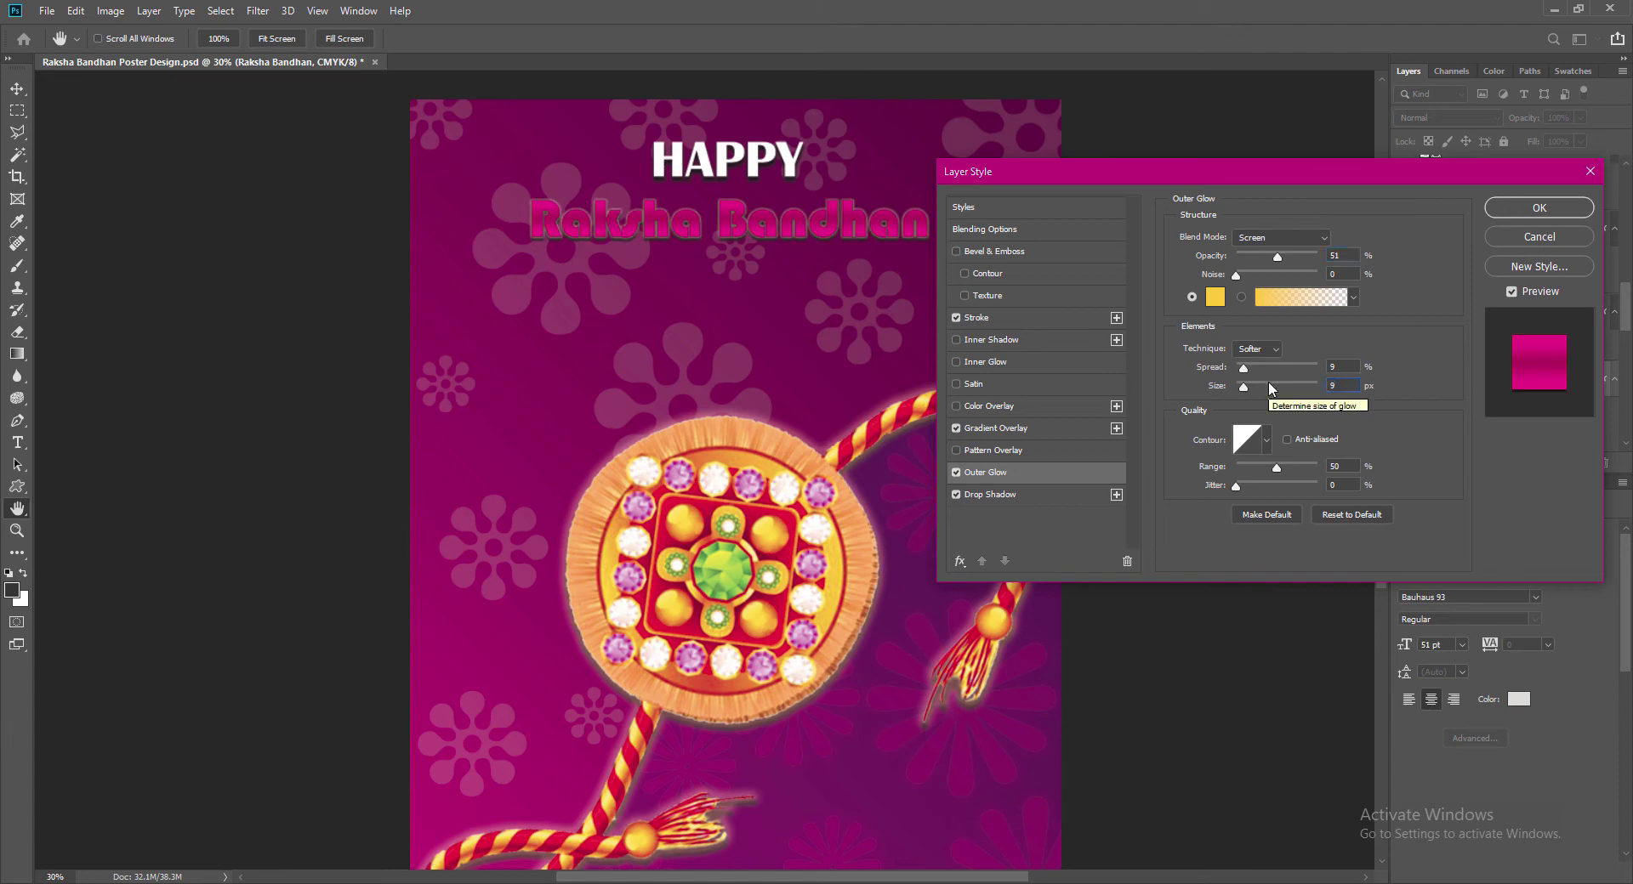
click(955, 473)
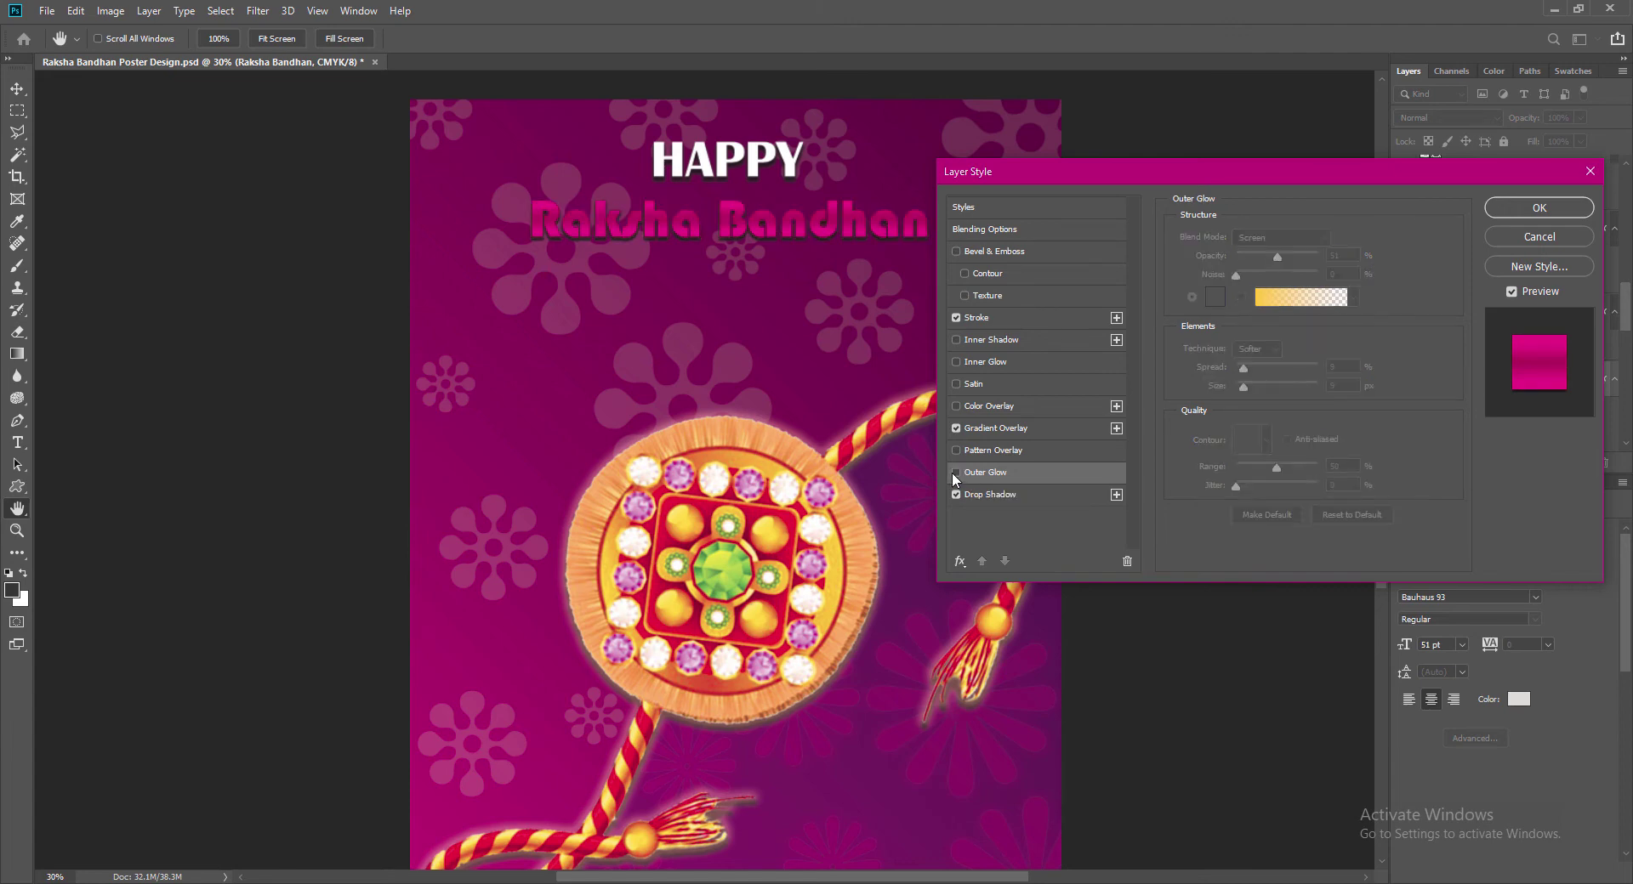
Step: Try a white stroke colour, discard it, and apply the layer style to "Raksha Bandhan" with the dark magenta stroke
click(1055, 320)
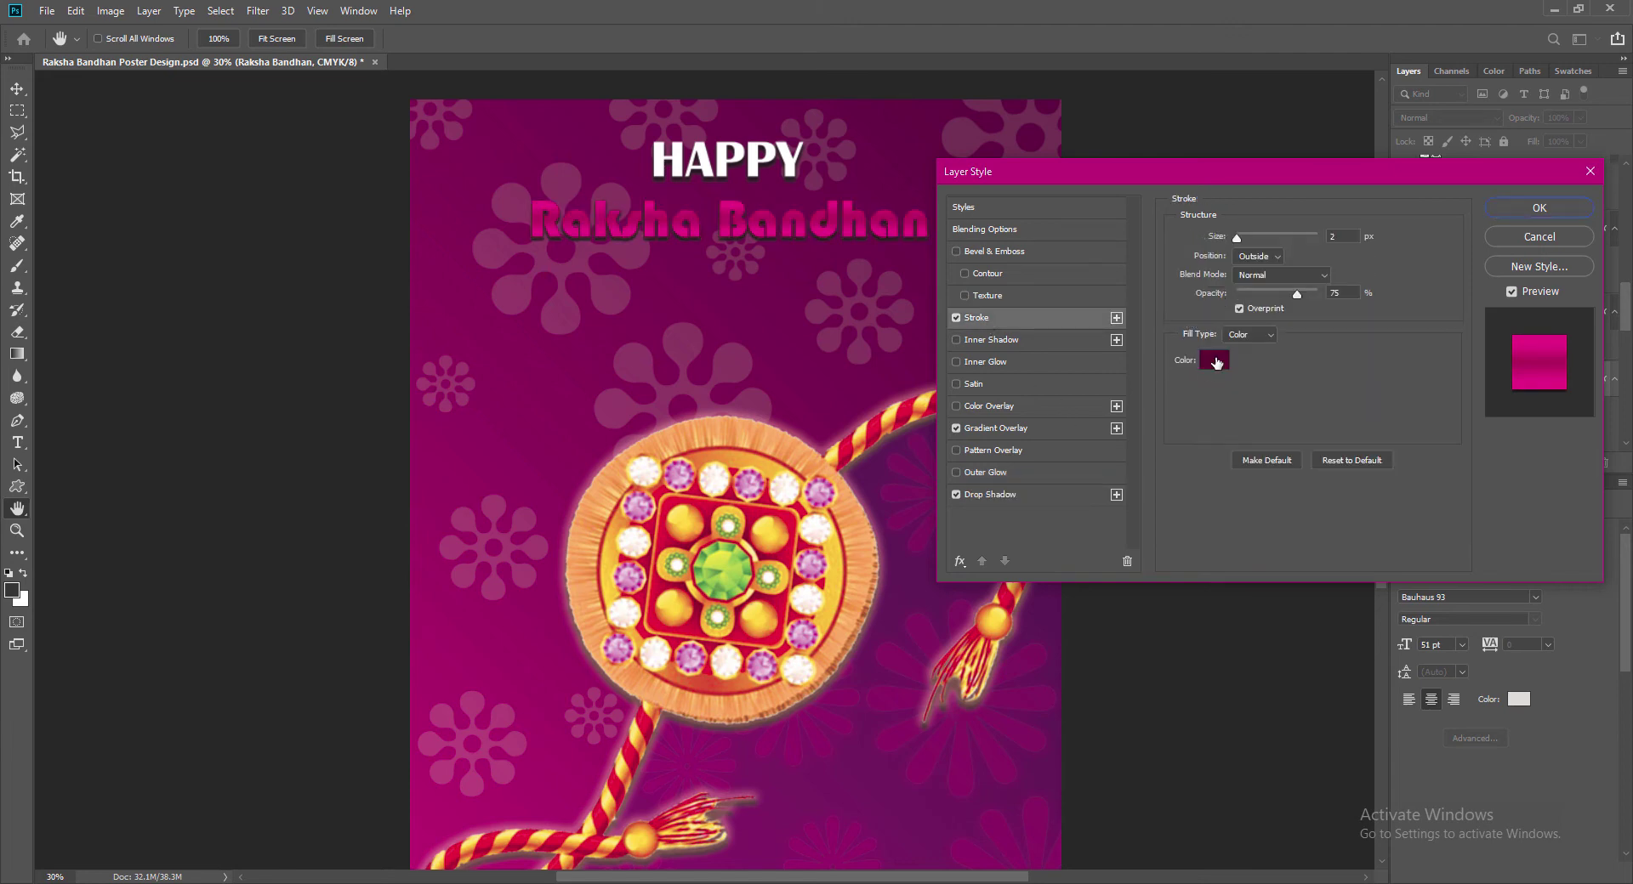
click(1216, 359)
drag(750, 219, 676, 160)
mouse_move(840, 148)
mouse_down()
mouse_move(1108, 186)
mouse_move(1007, 173)
mouse_up()
click(1260, 240)
click(1529, 207)
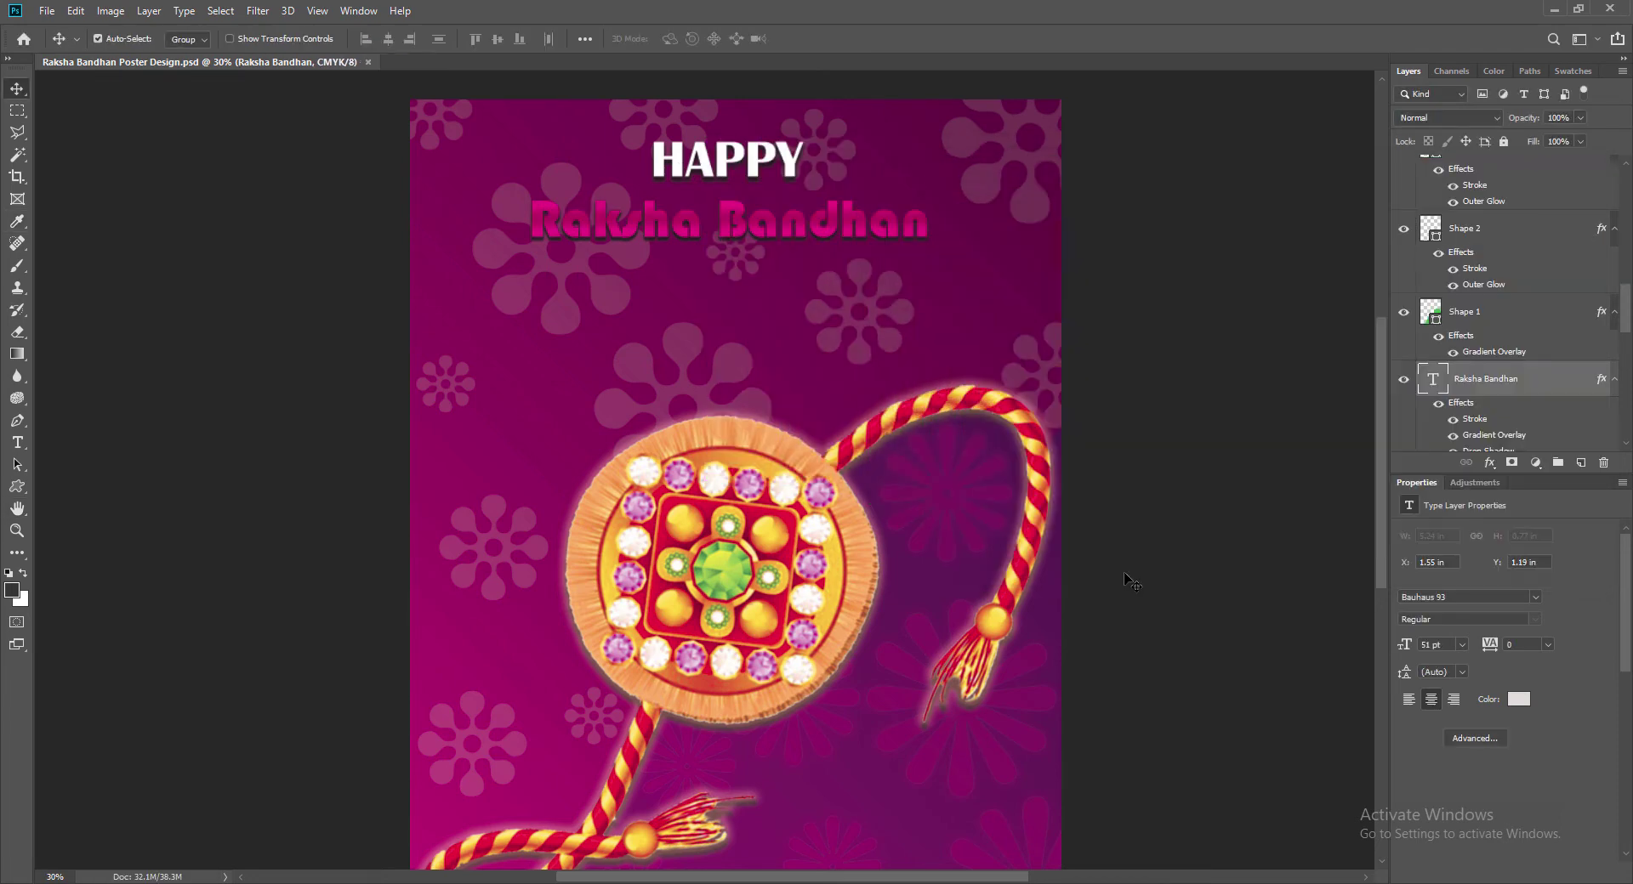
Step: Set the font size of the "Raksha Bandhan" text to 60 pt
double_click(1432, 380)
click(472, 38)
click(446, 242)
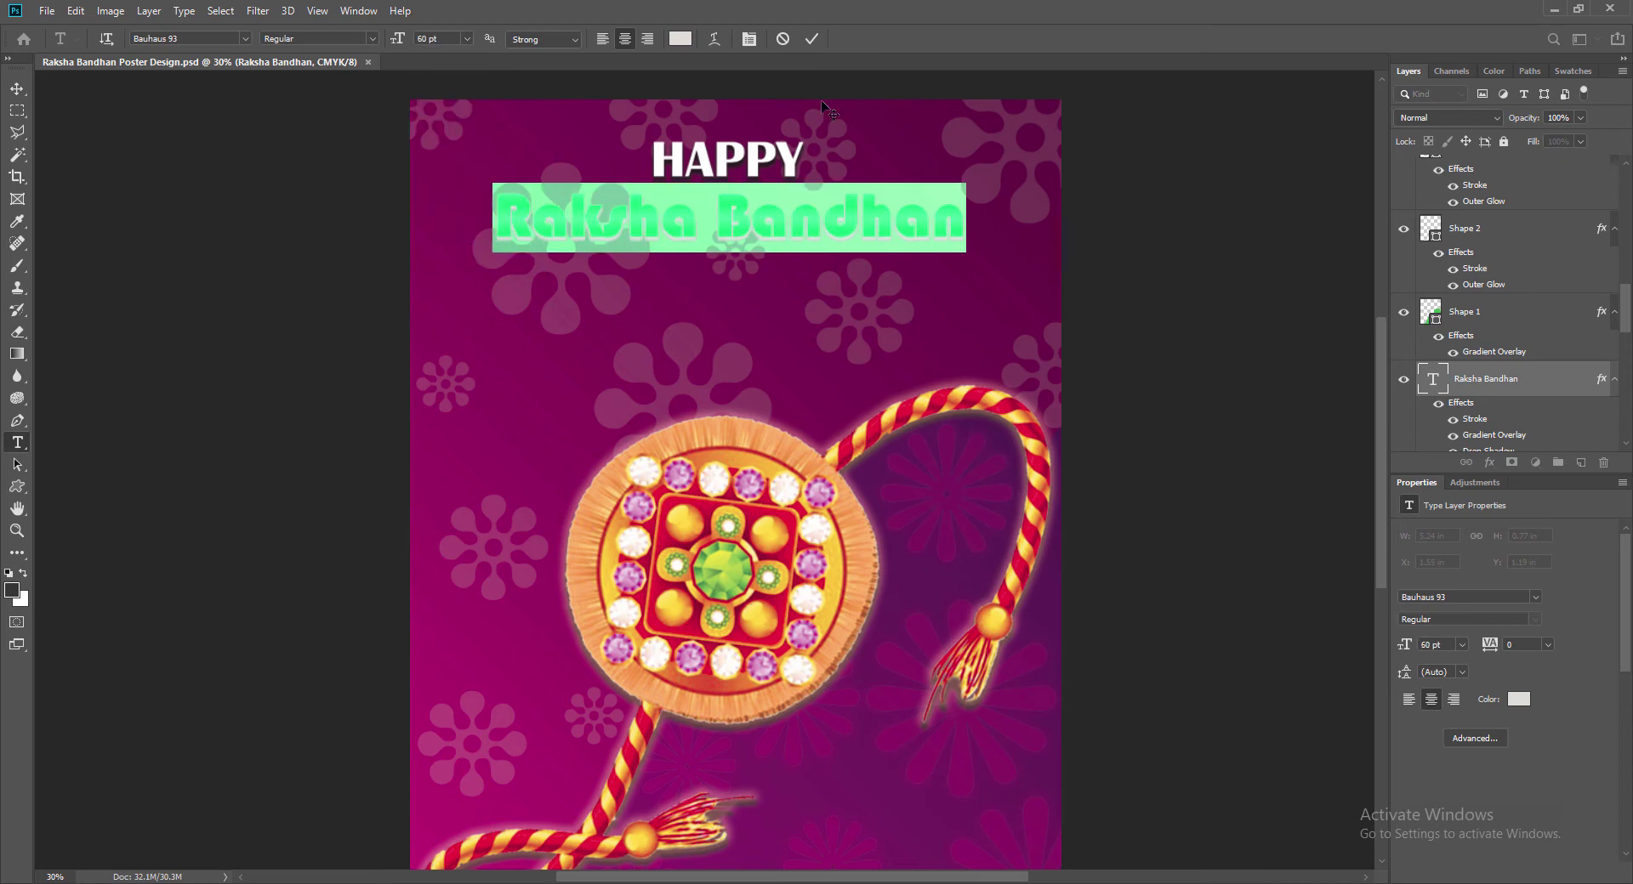
click(808, 38)
Step: Shift "Raksha Bandhan" and "HAPPY" slightly to the right to balance the heading, and save the poster
click(722, 160)
click(740, 229)
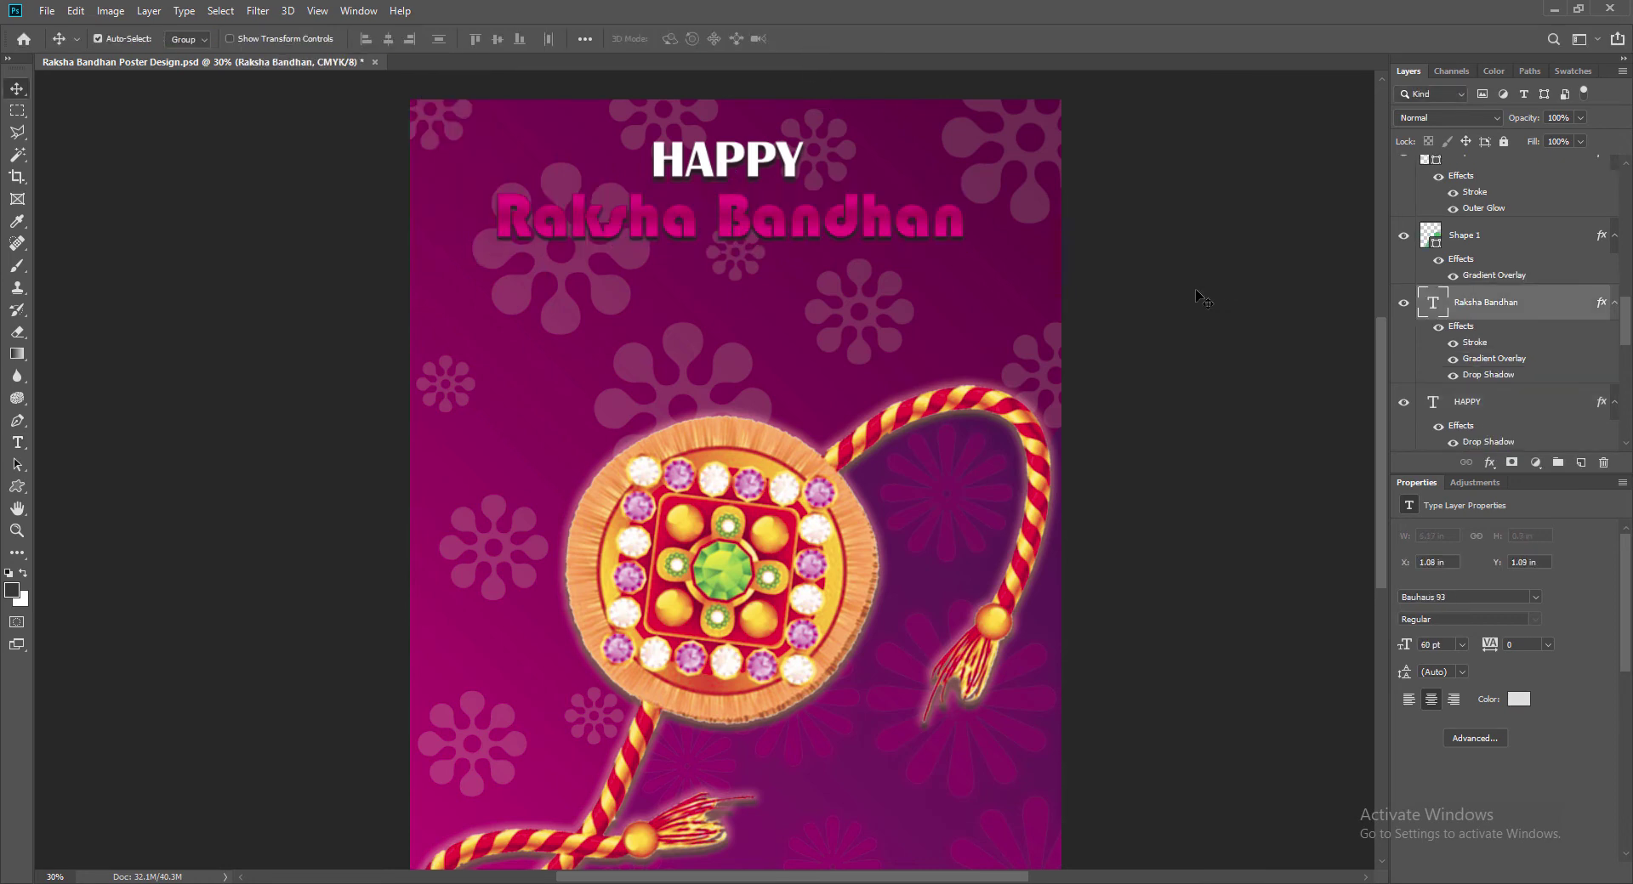
drag(782, 229, 796, 229)
drag(756, 162, 763, 163)
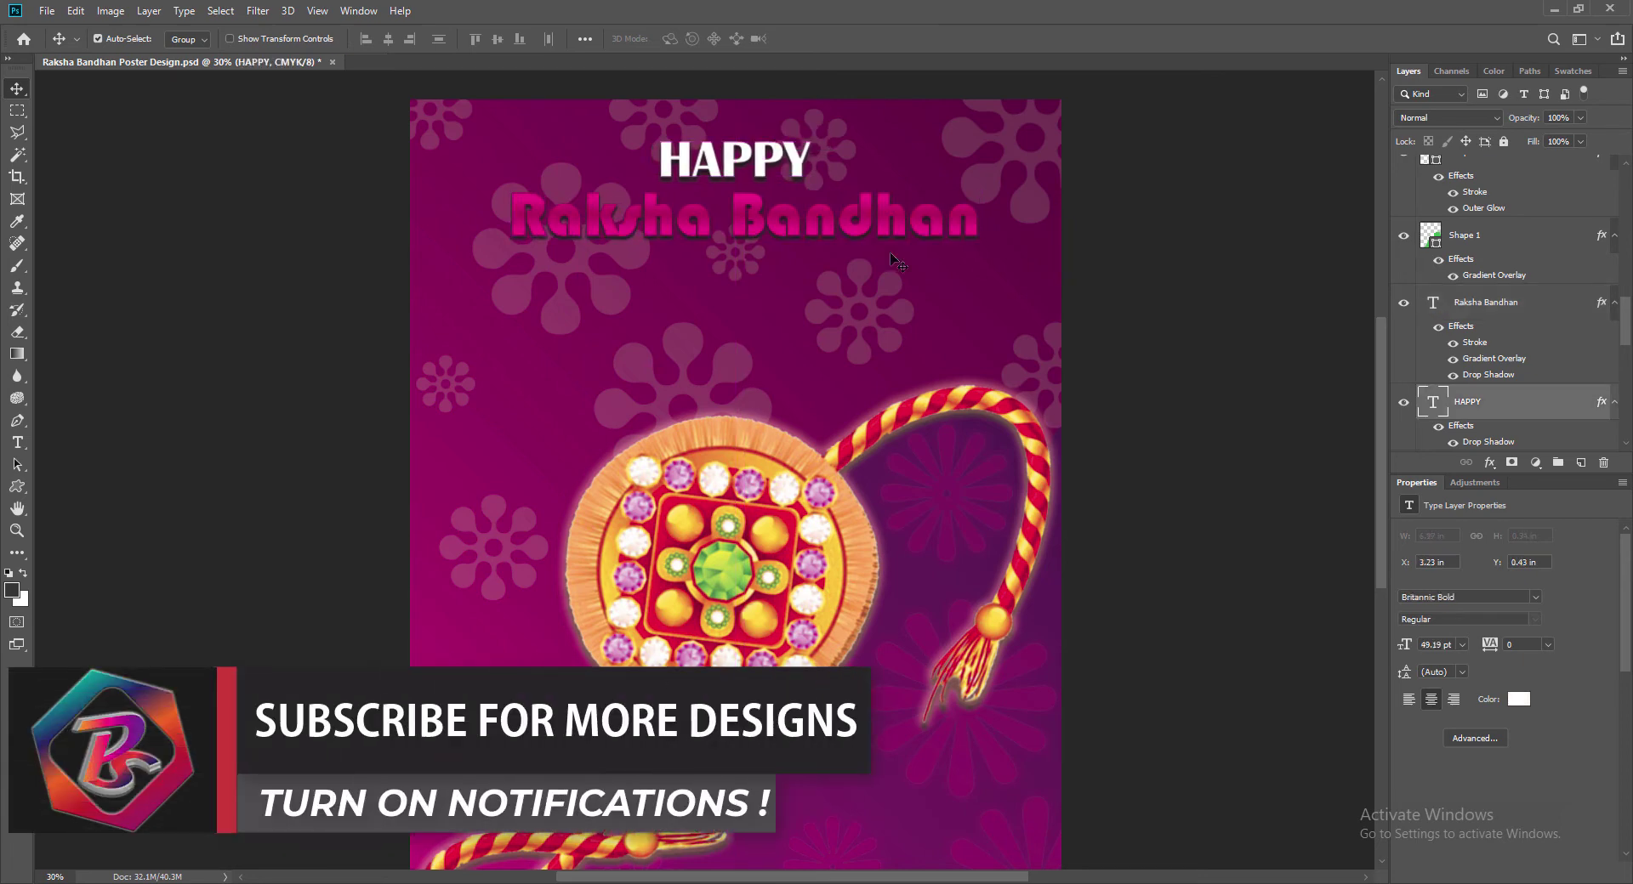
key(ctrl+s)
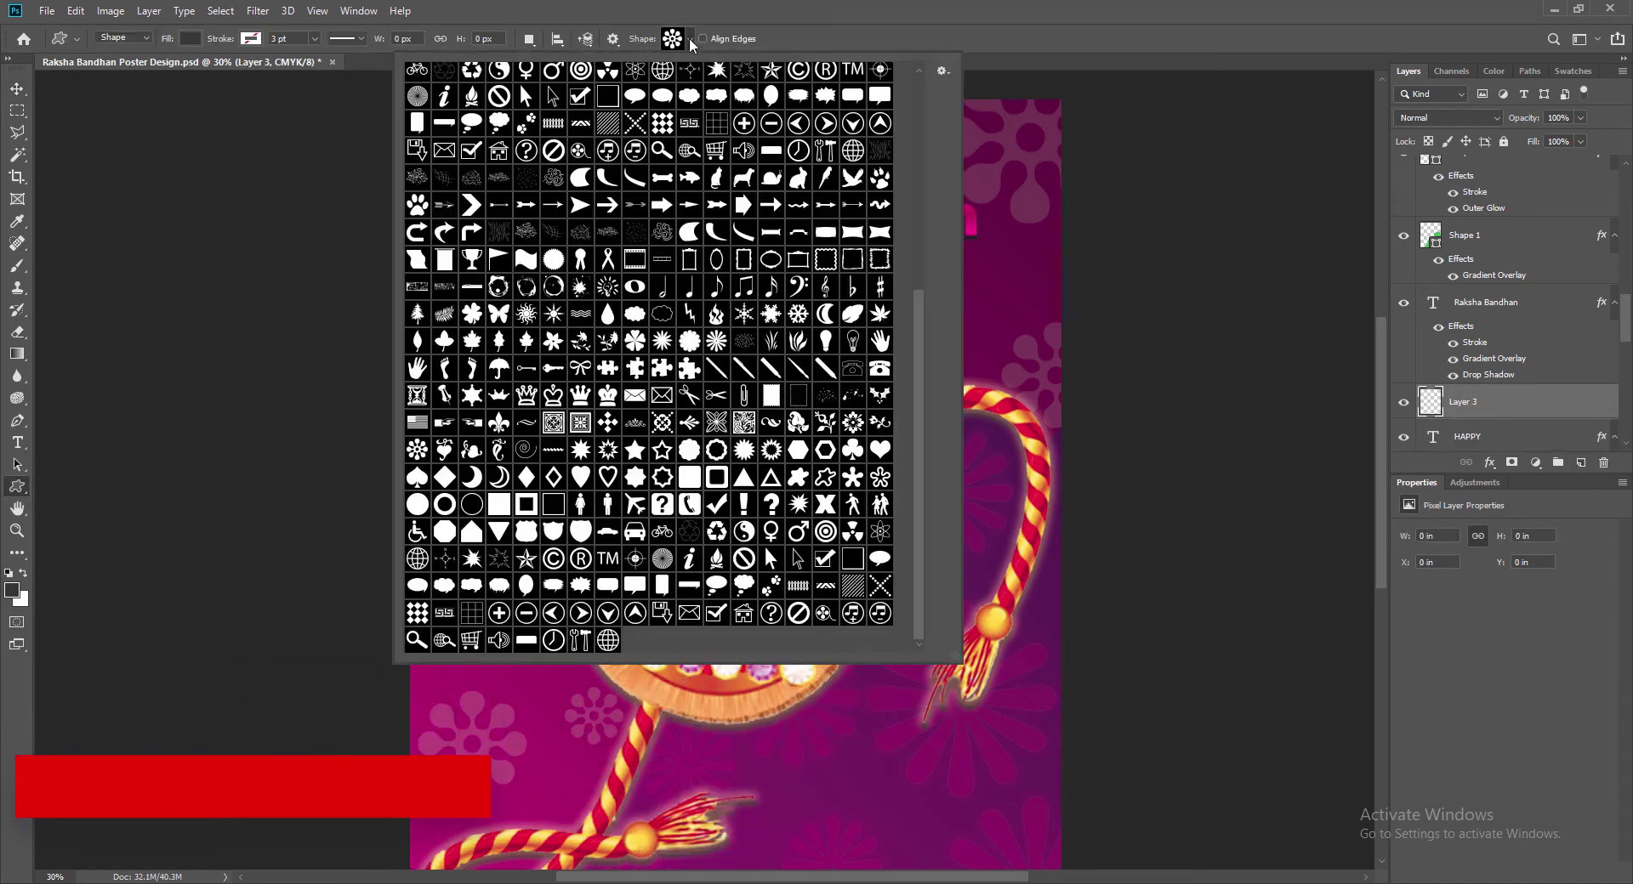
Step: Choose the wavy-rayed sun custom shape and draw a small one centred beneath "Raksha Bandhan"
scroll(917, 394, up, 3)
drag(916, 388, 918, 289)
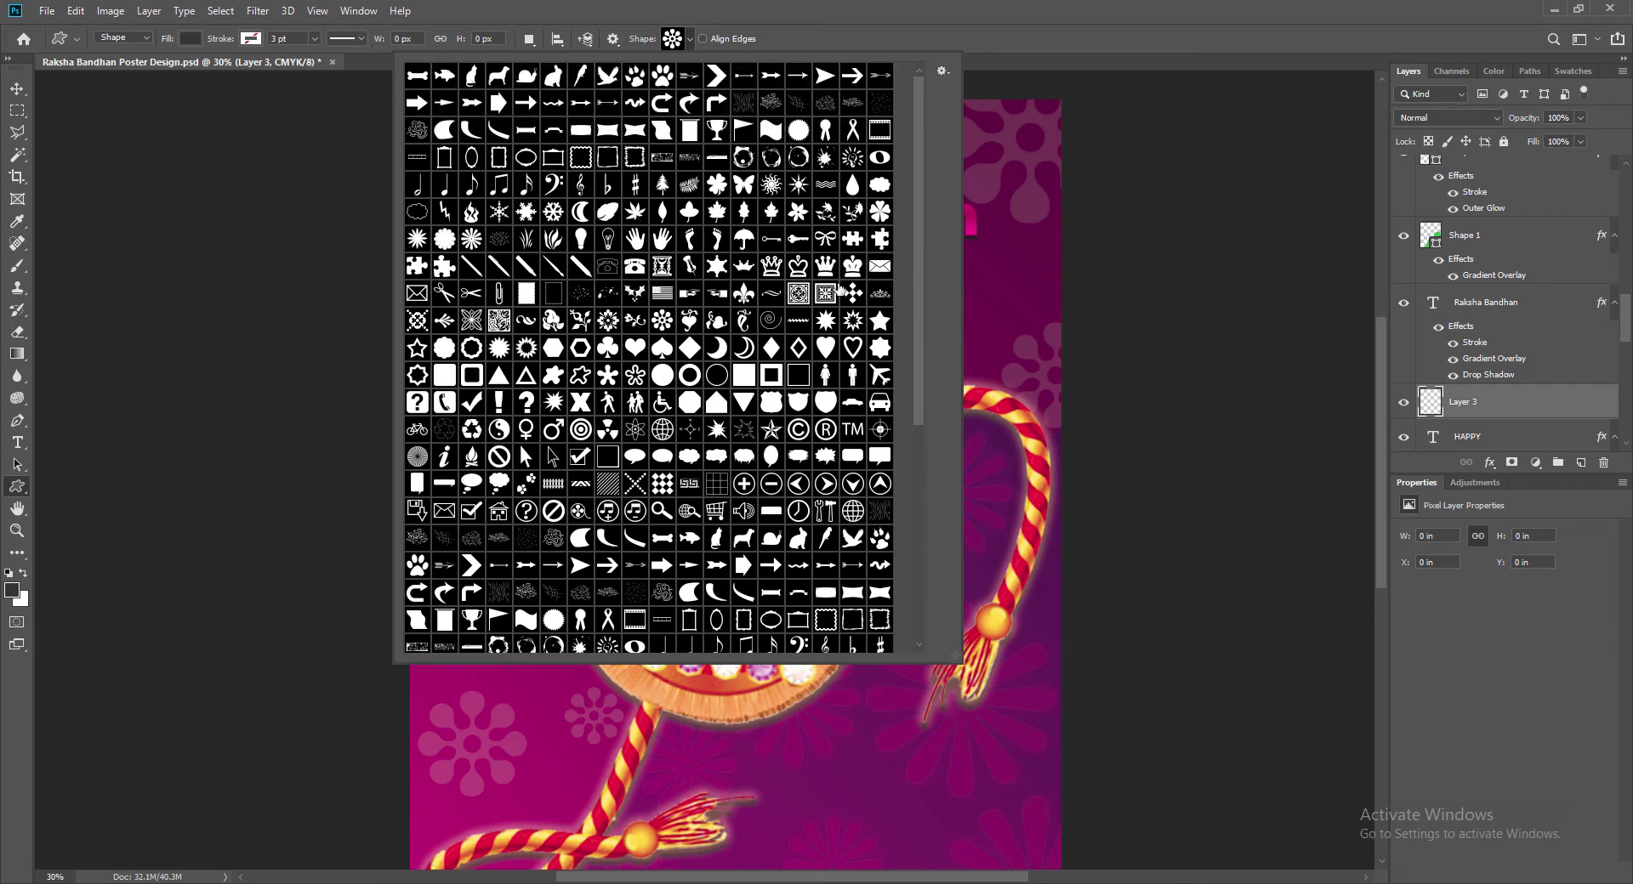
scroll(789, 348, down, 4)
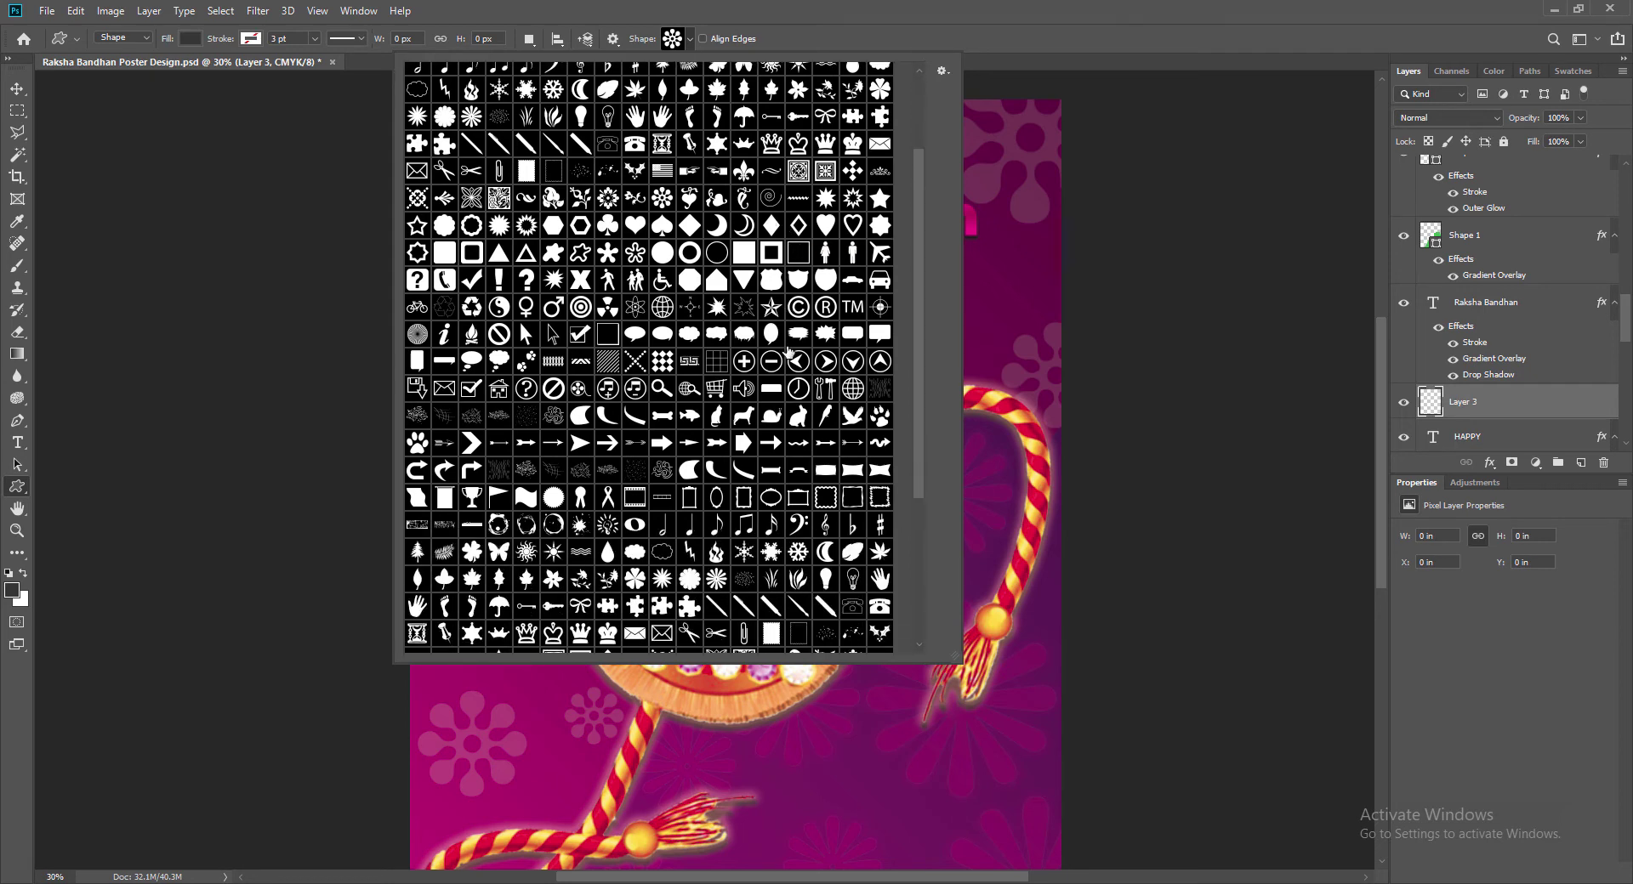
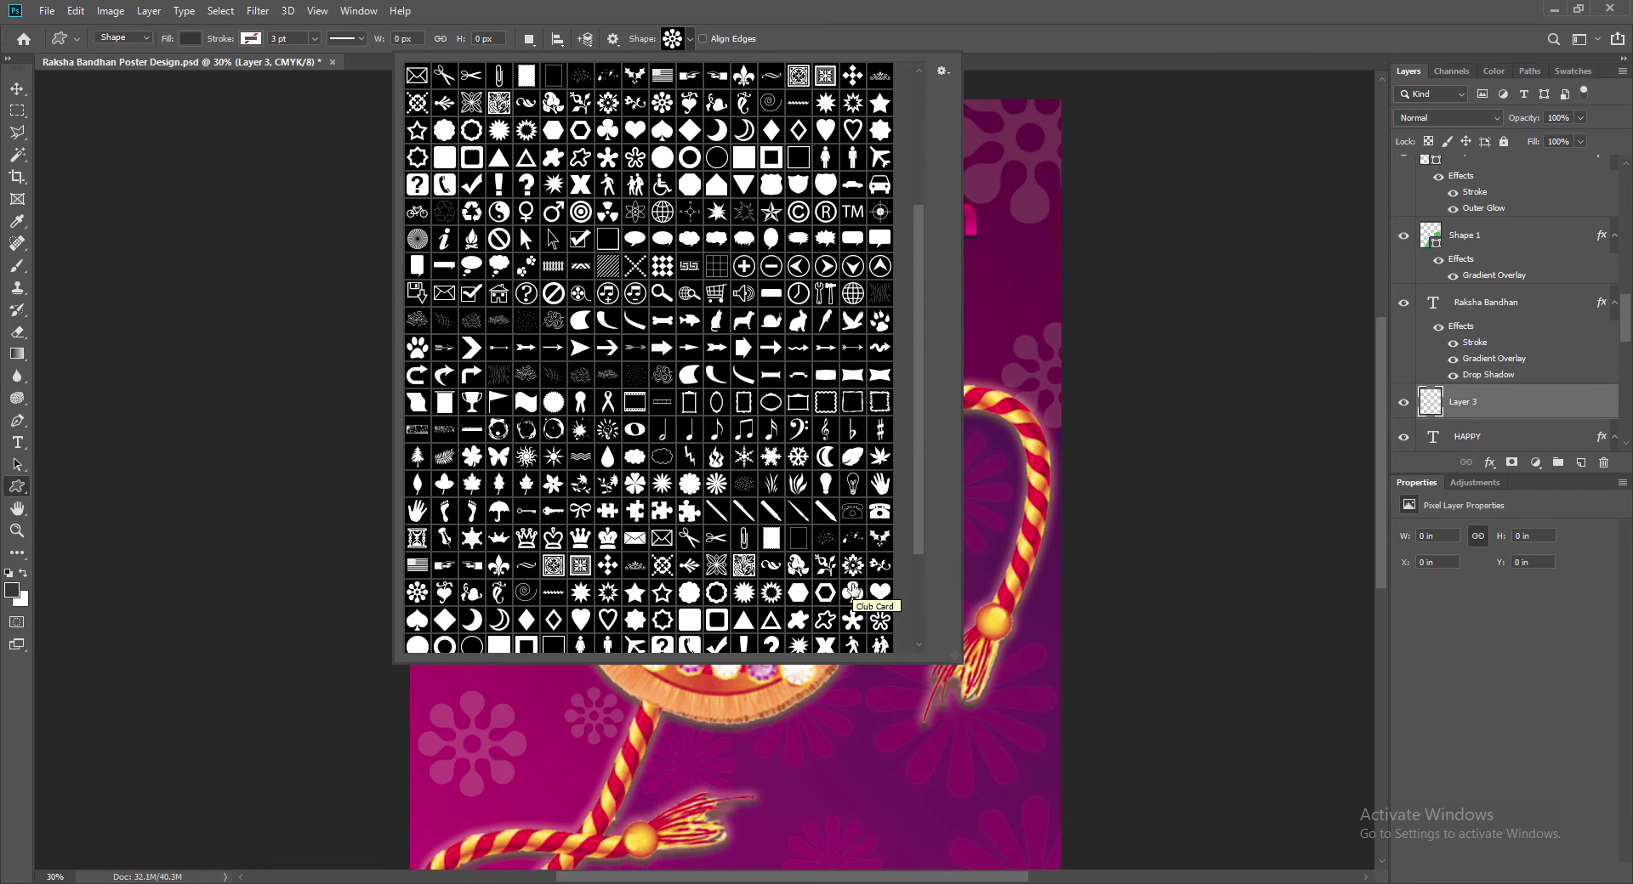
scroll(763, 552, down, 1)
scroll(764, 552, up, 2)
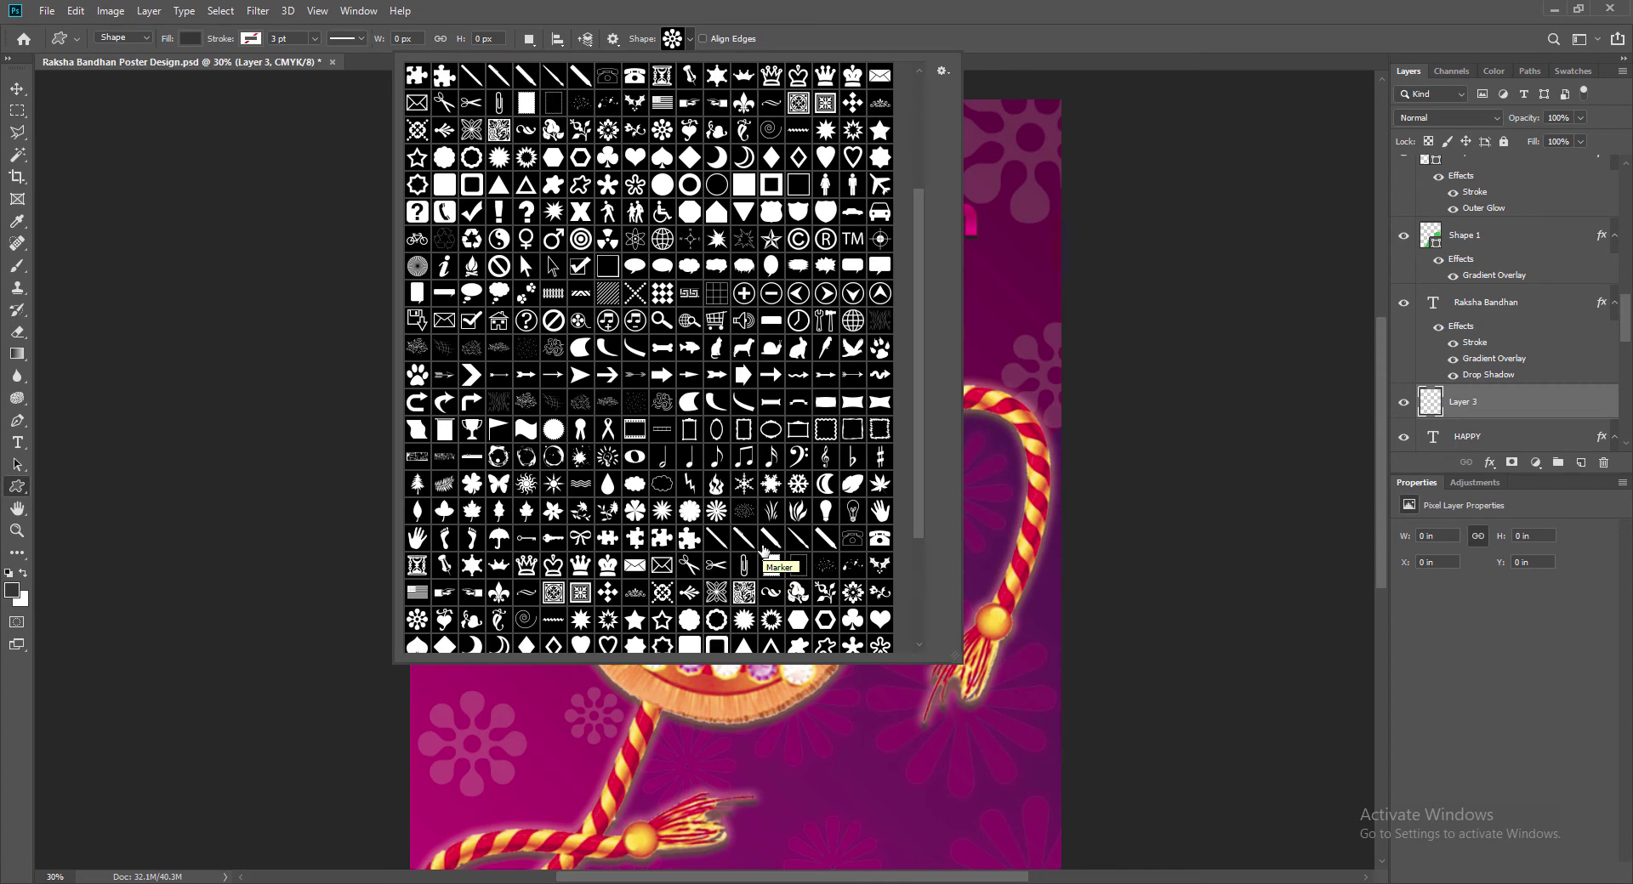
scroll(763, 551, down, 2)
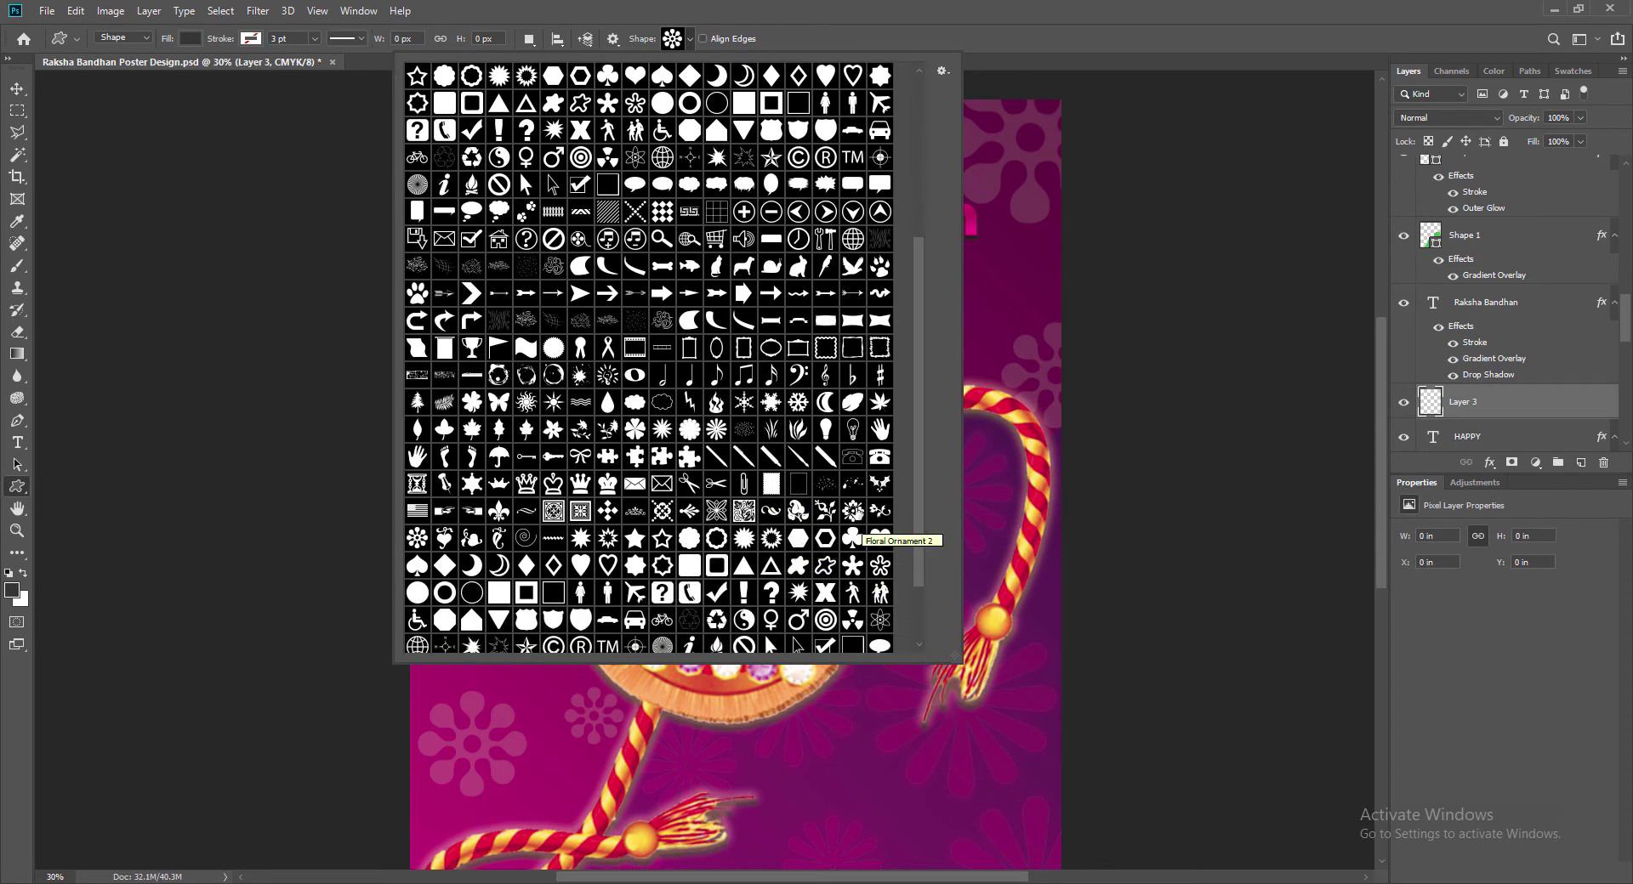
double_click(526, 403)
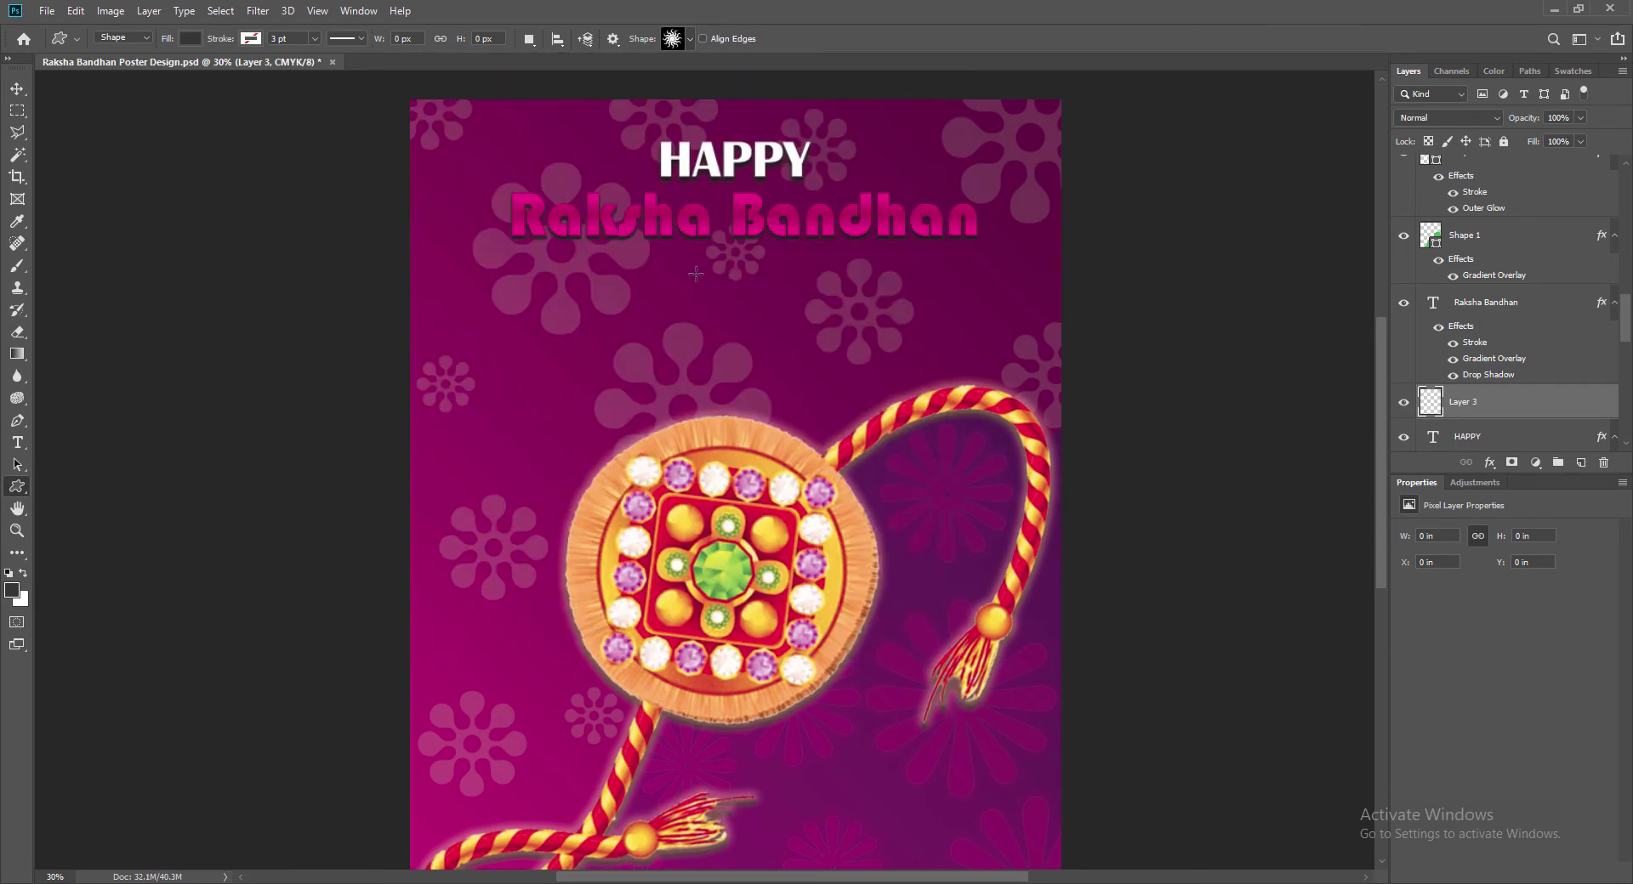
drag(696, 273, 762, 339)
key(v)
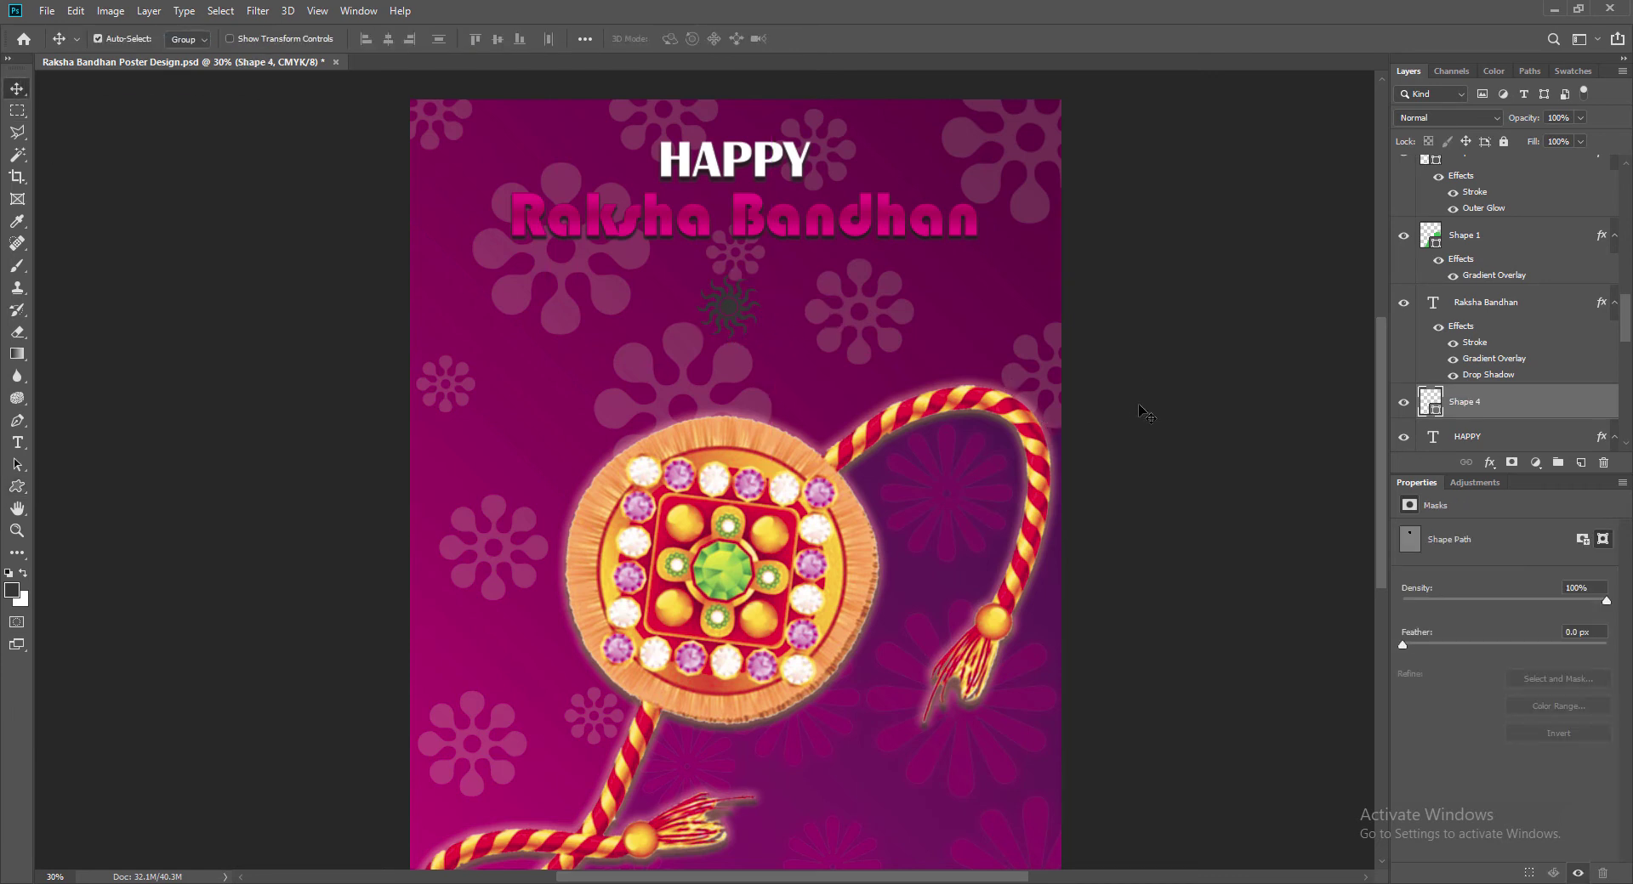
Step: Add a magenta gradient overlay in Linear style to the sun shape and enable its outer glow
right_click(1438, 395)
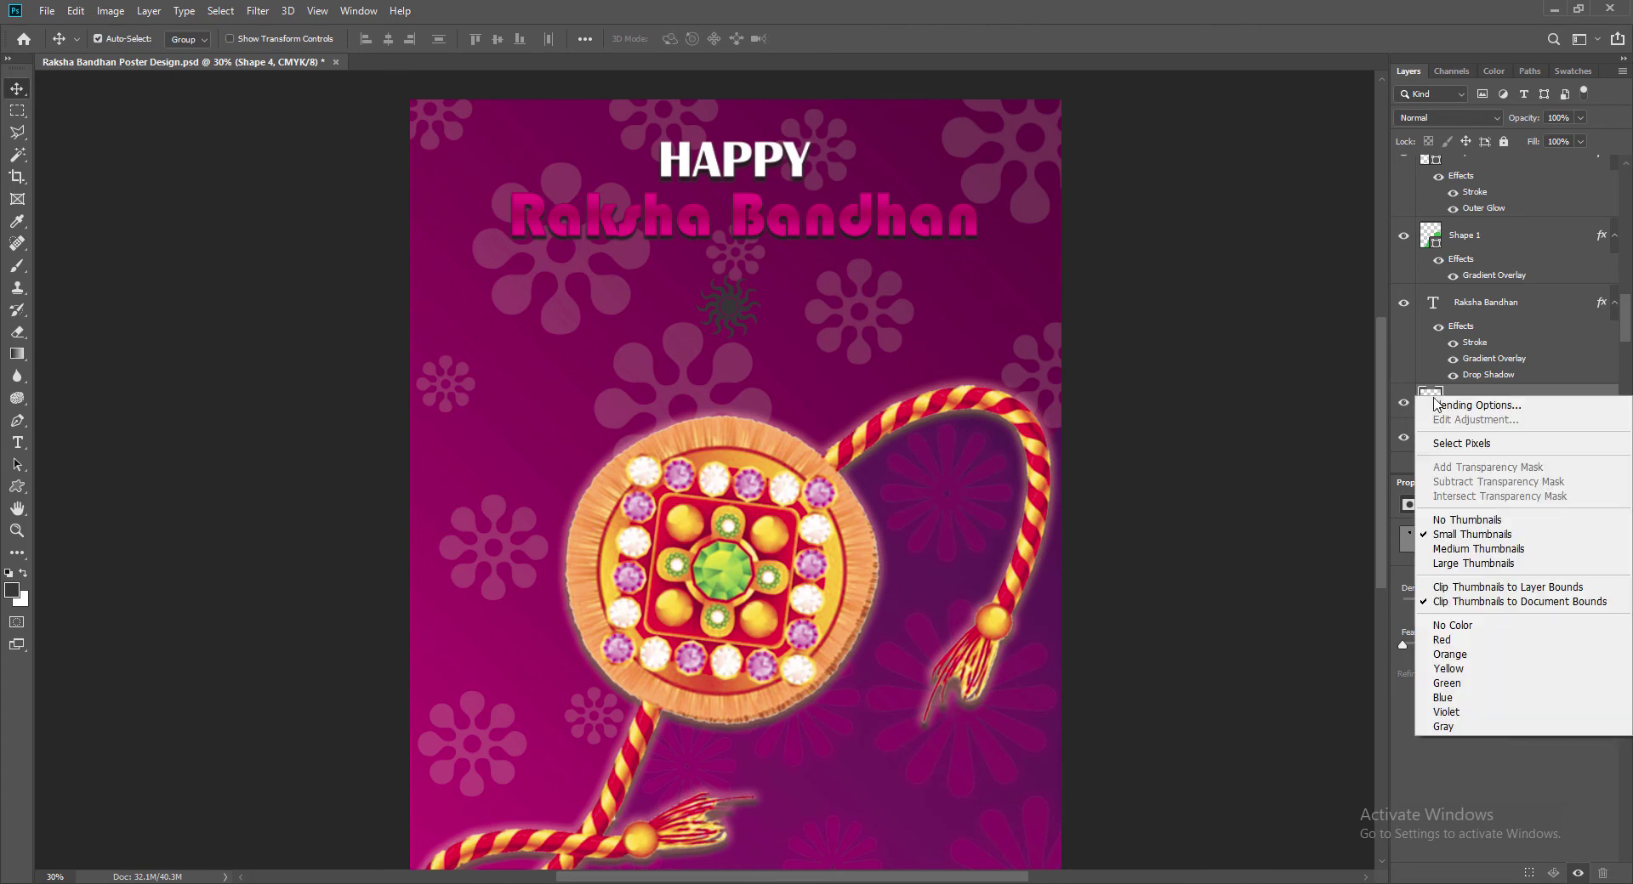
click(1443, 406)
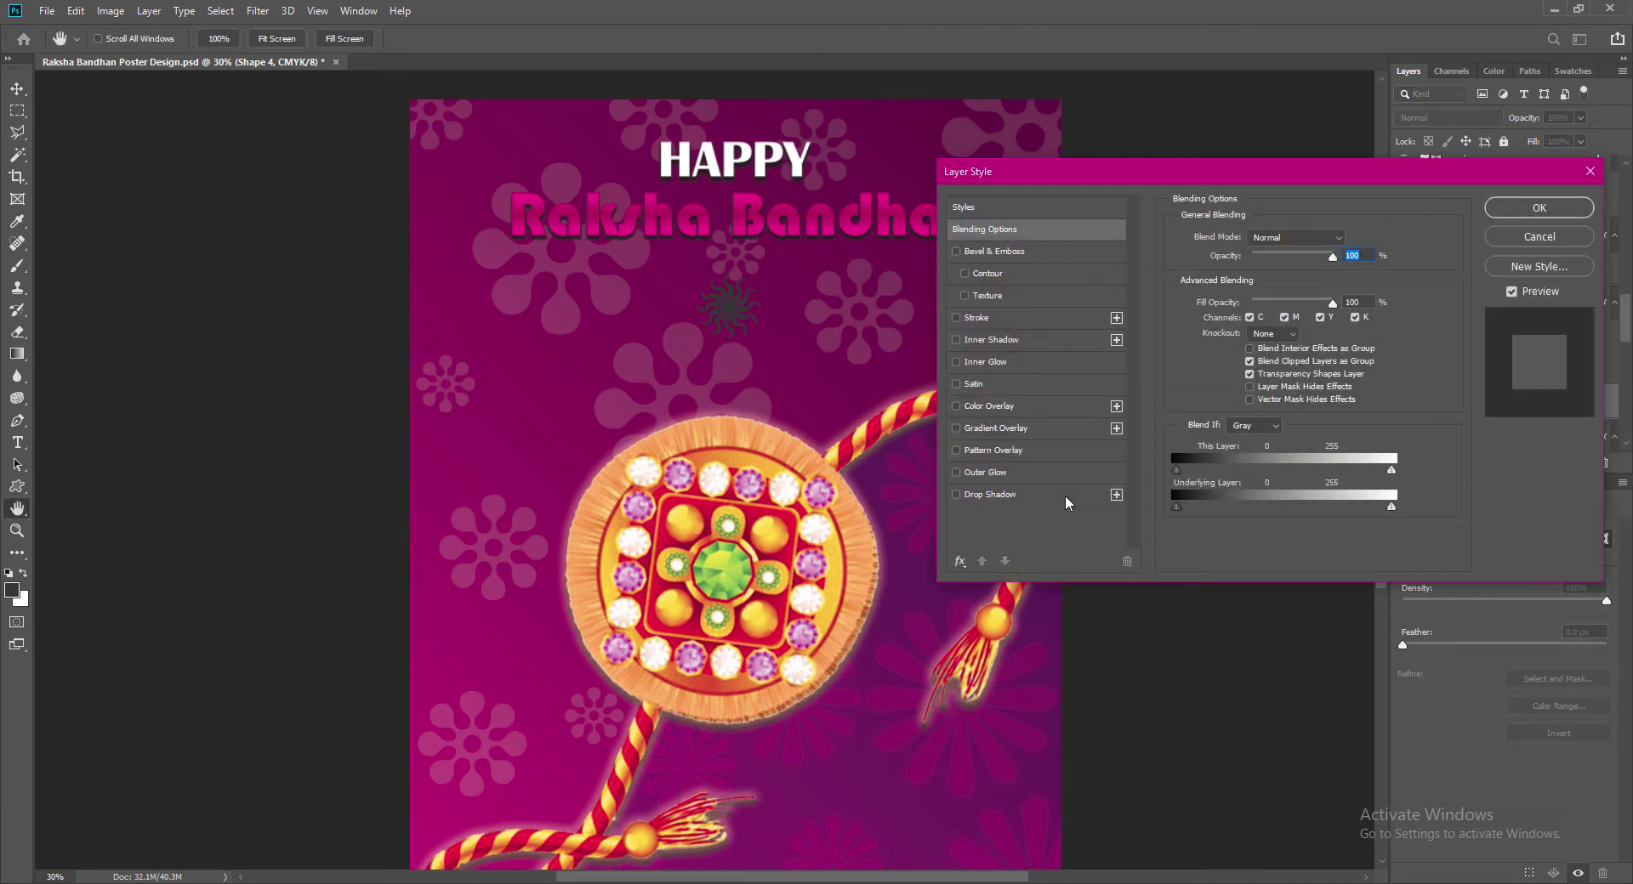
click(956, 429)
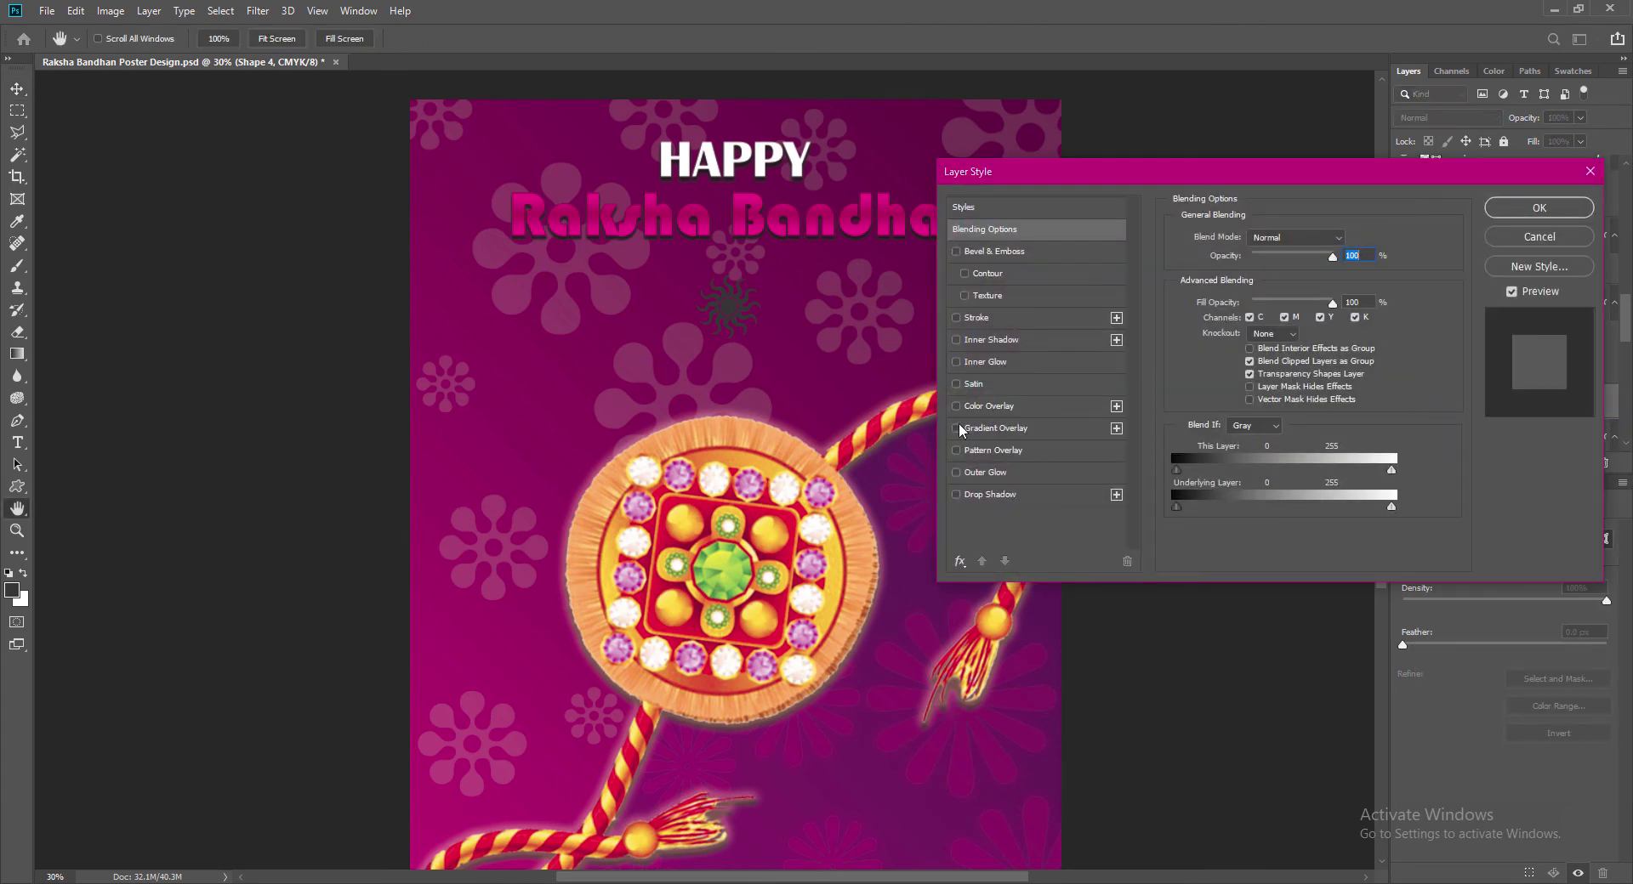
click(1002, 430)
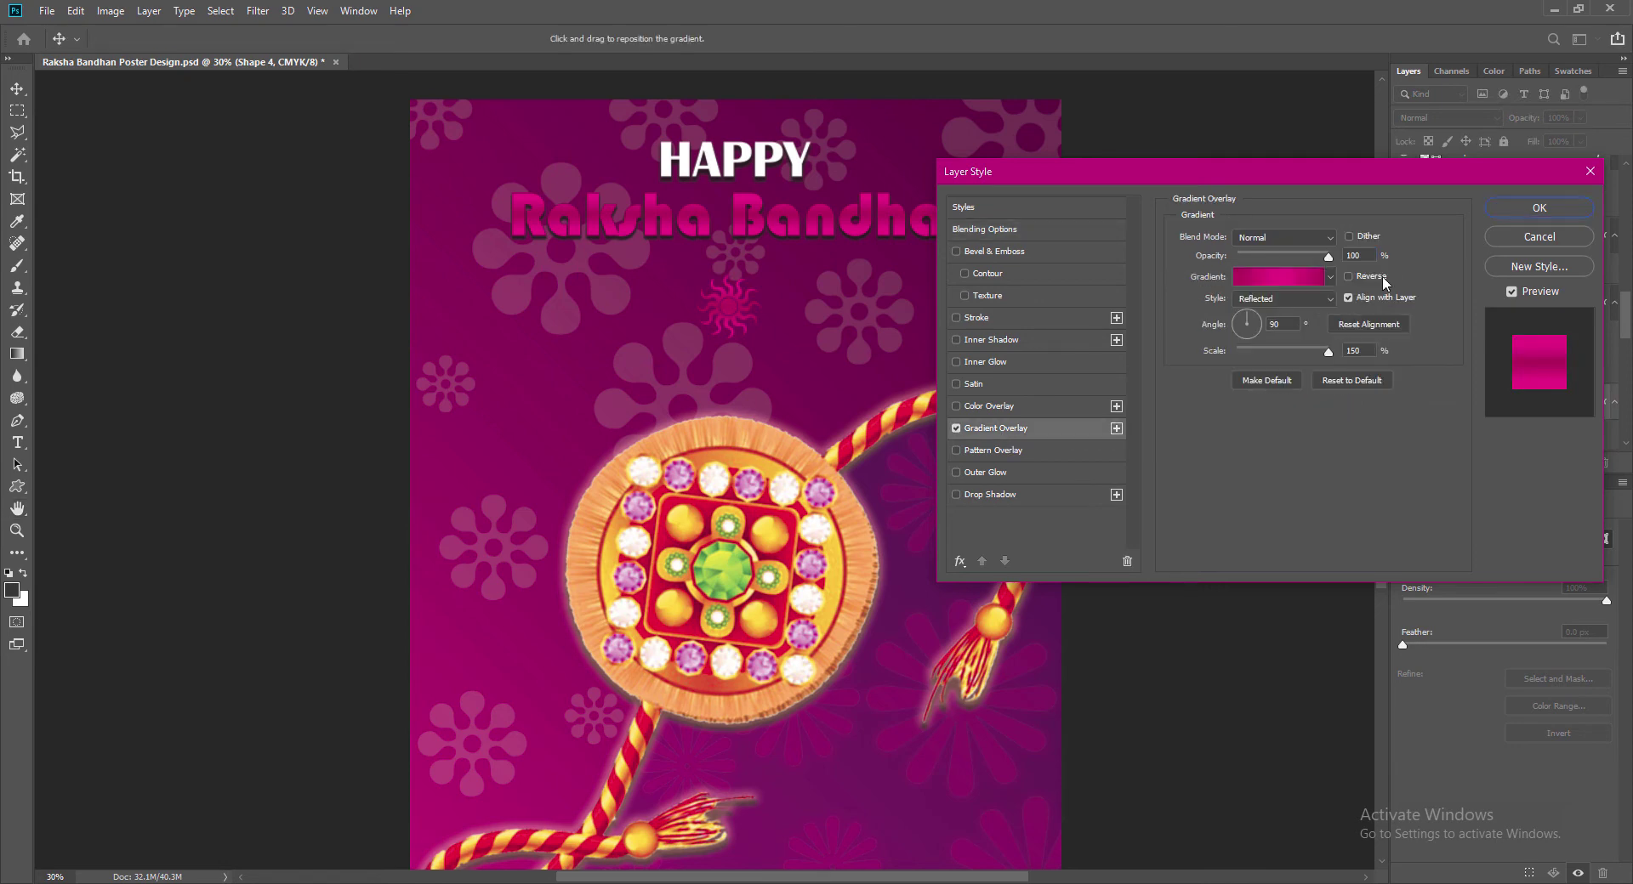
click(1332, 298)
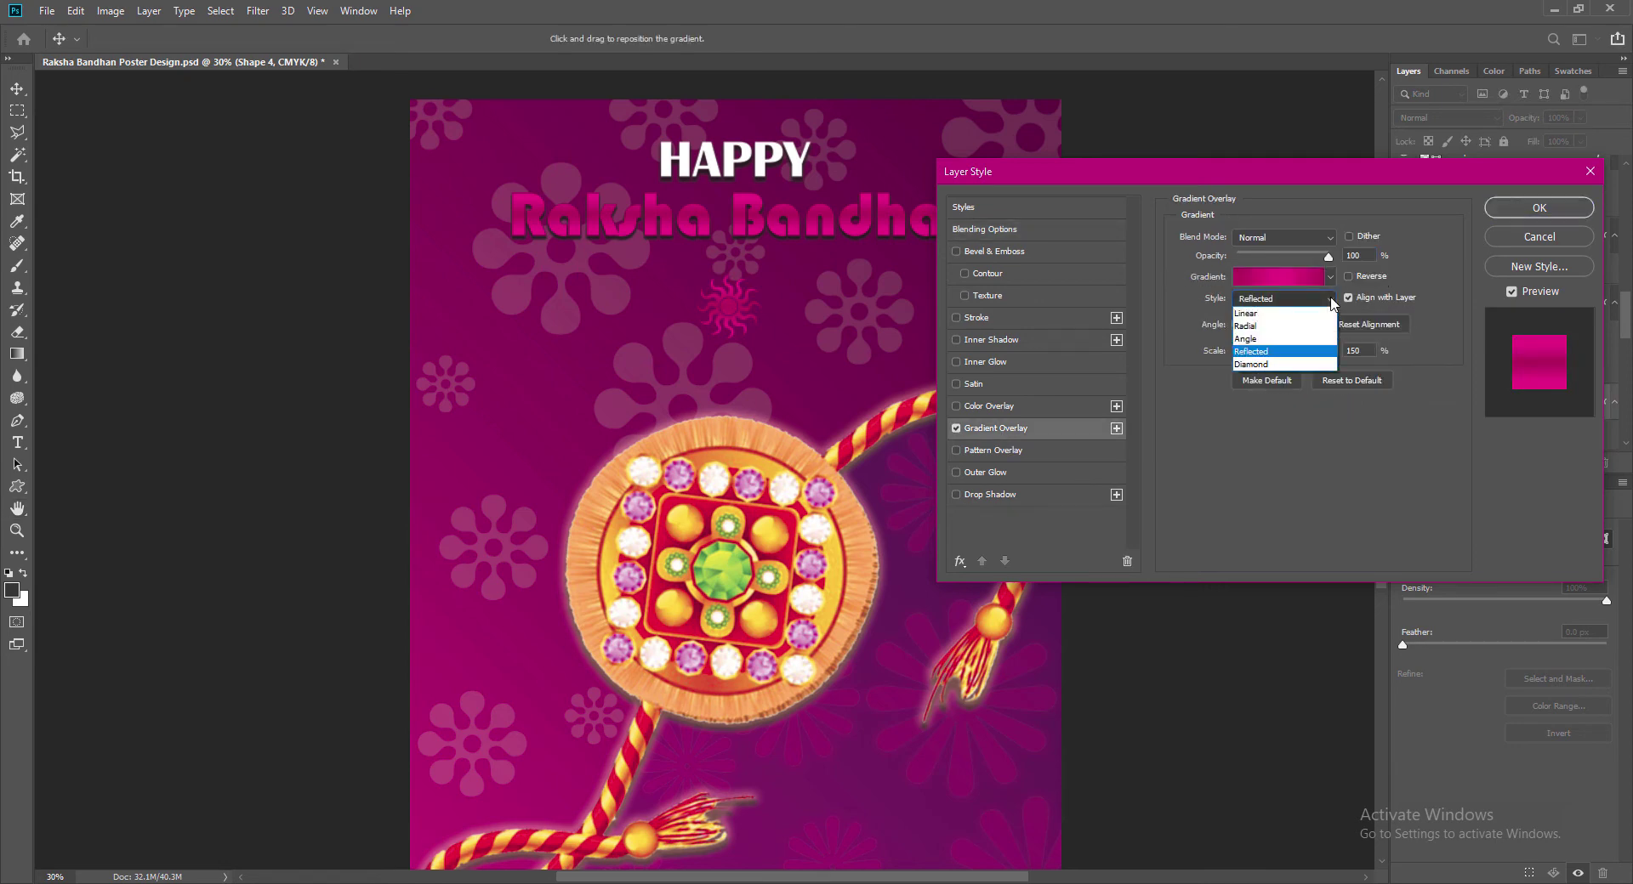
click(1304, 315)
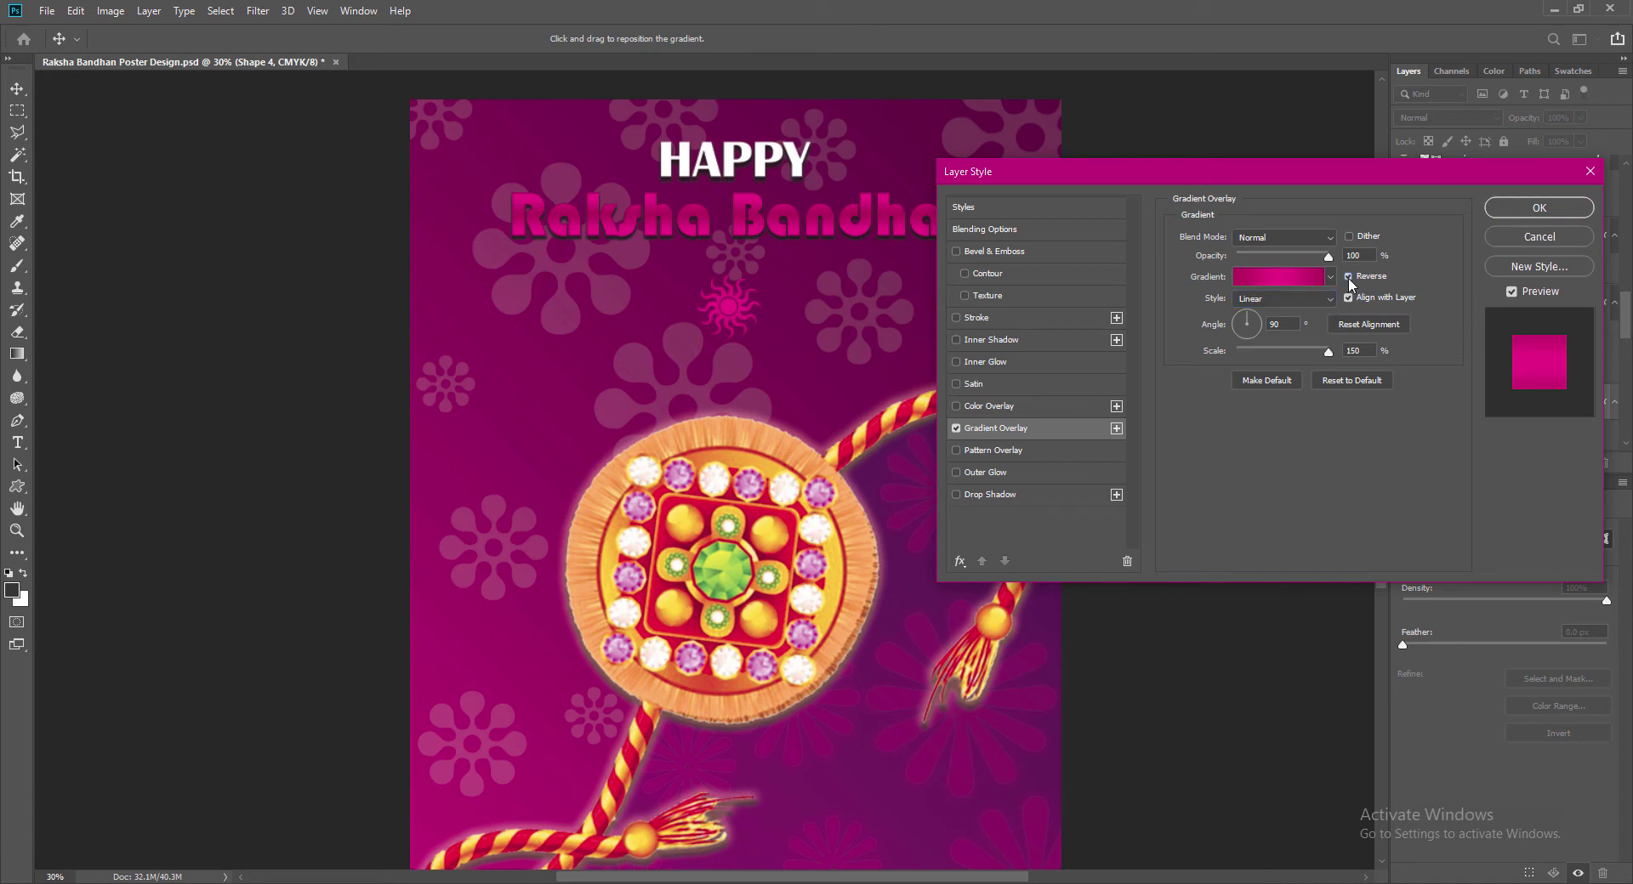
click(955, 472)
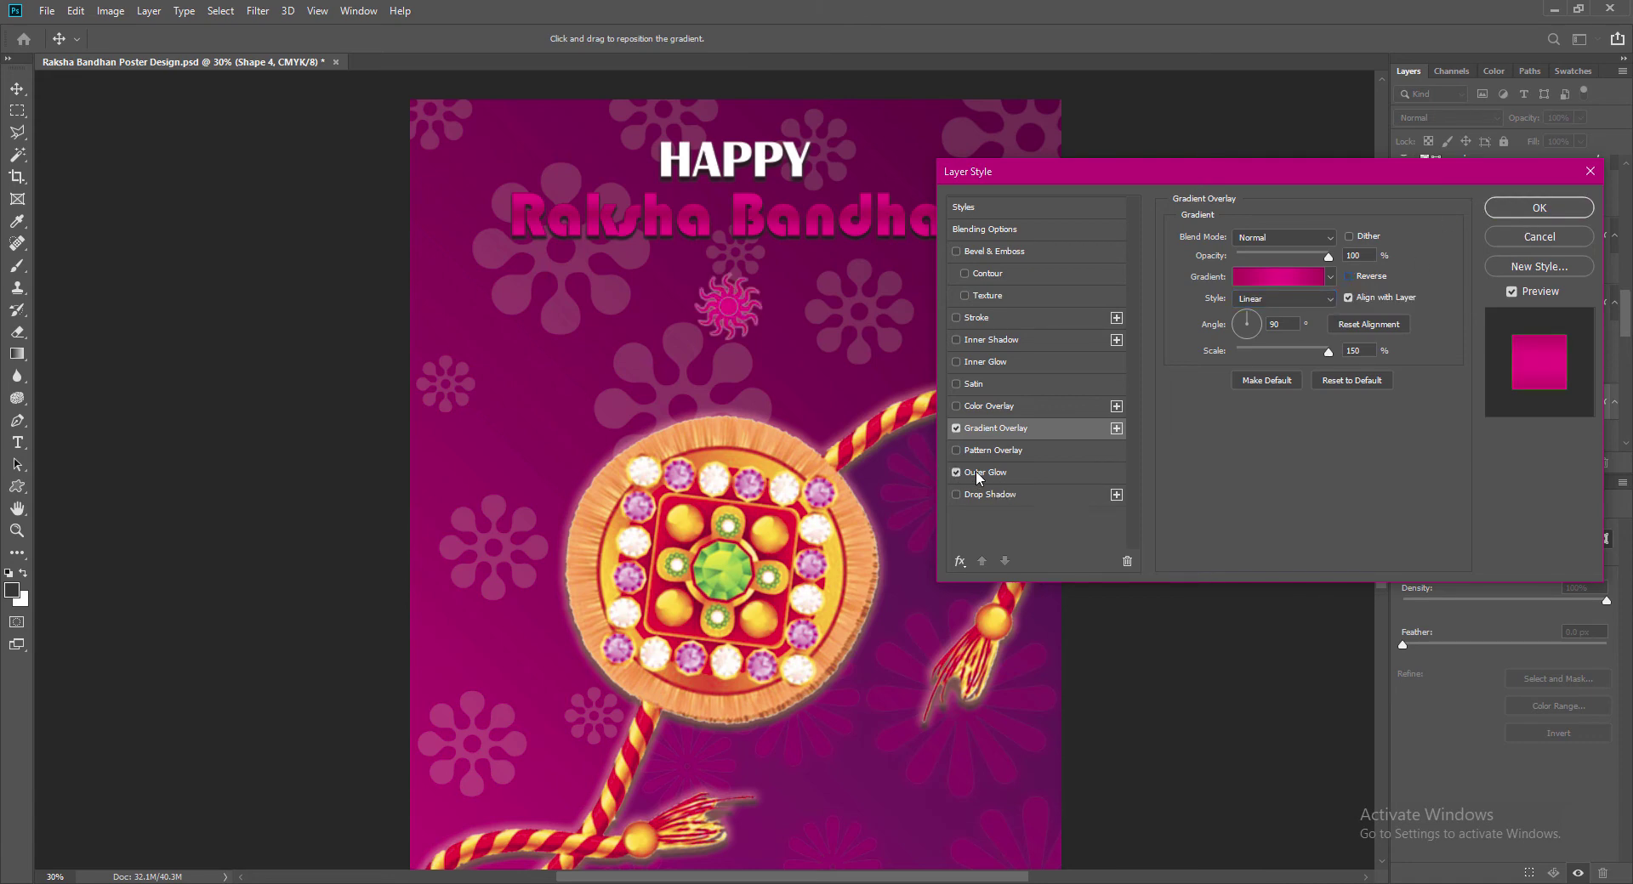
click(982, 475)
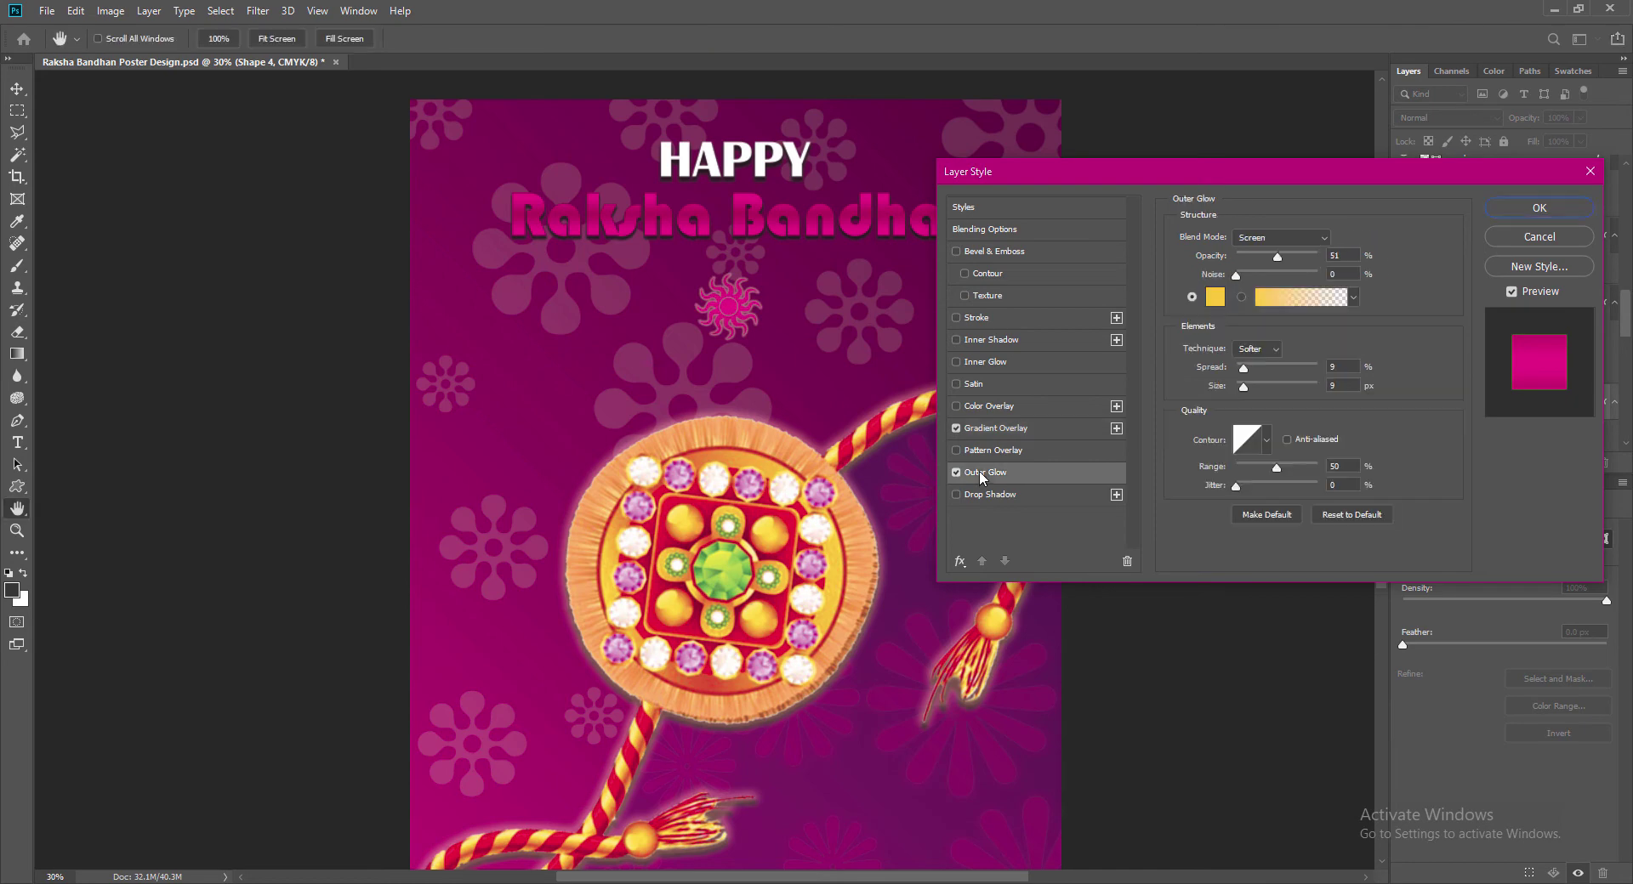
click(1215, 299)
click(543, 230)
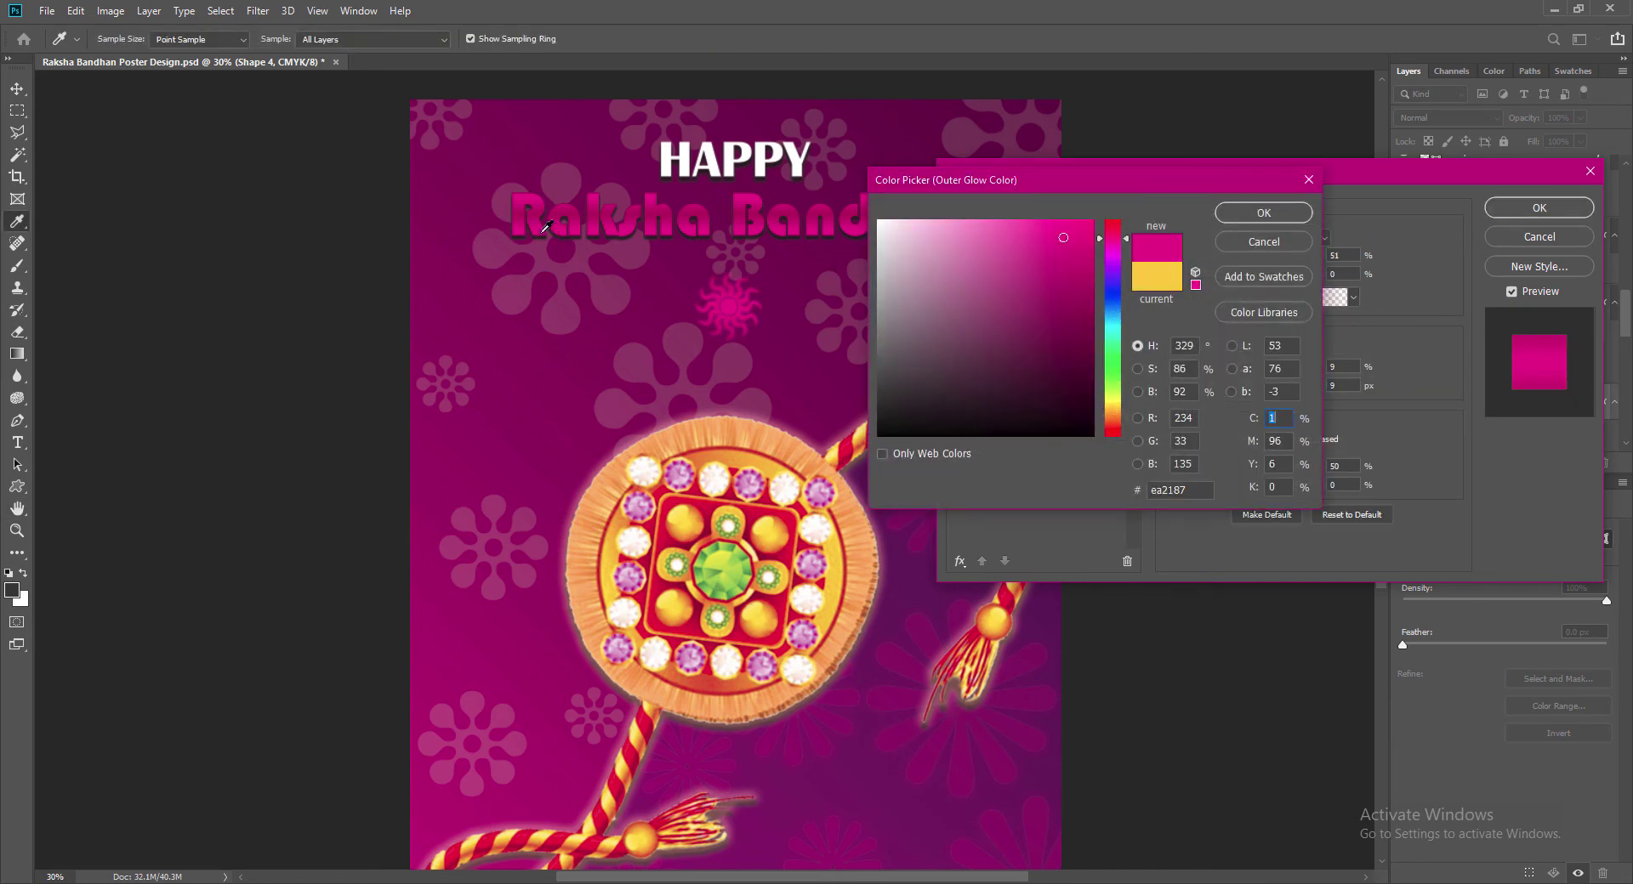
click(1271, 244)
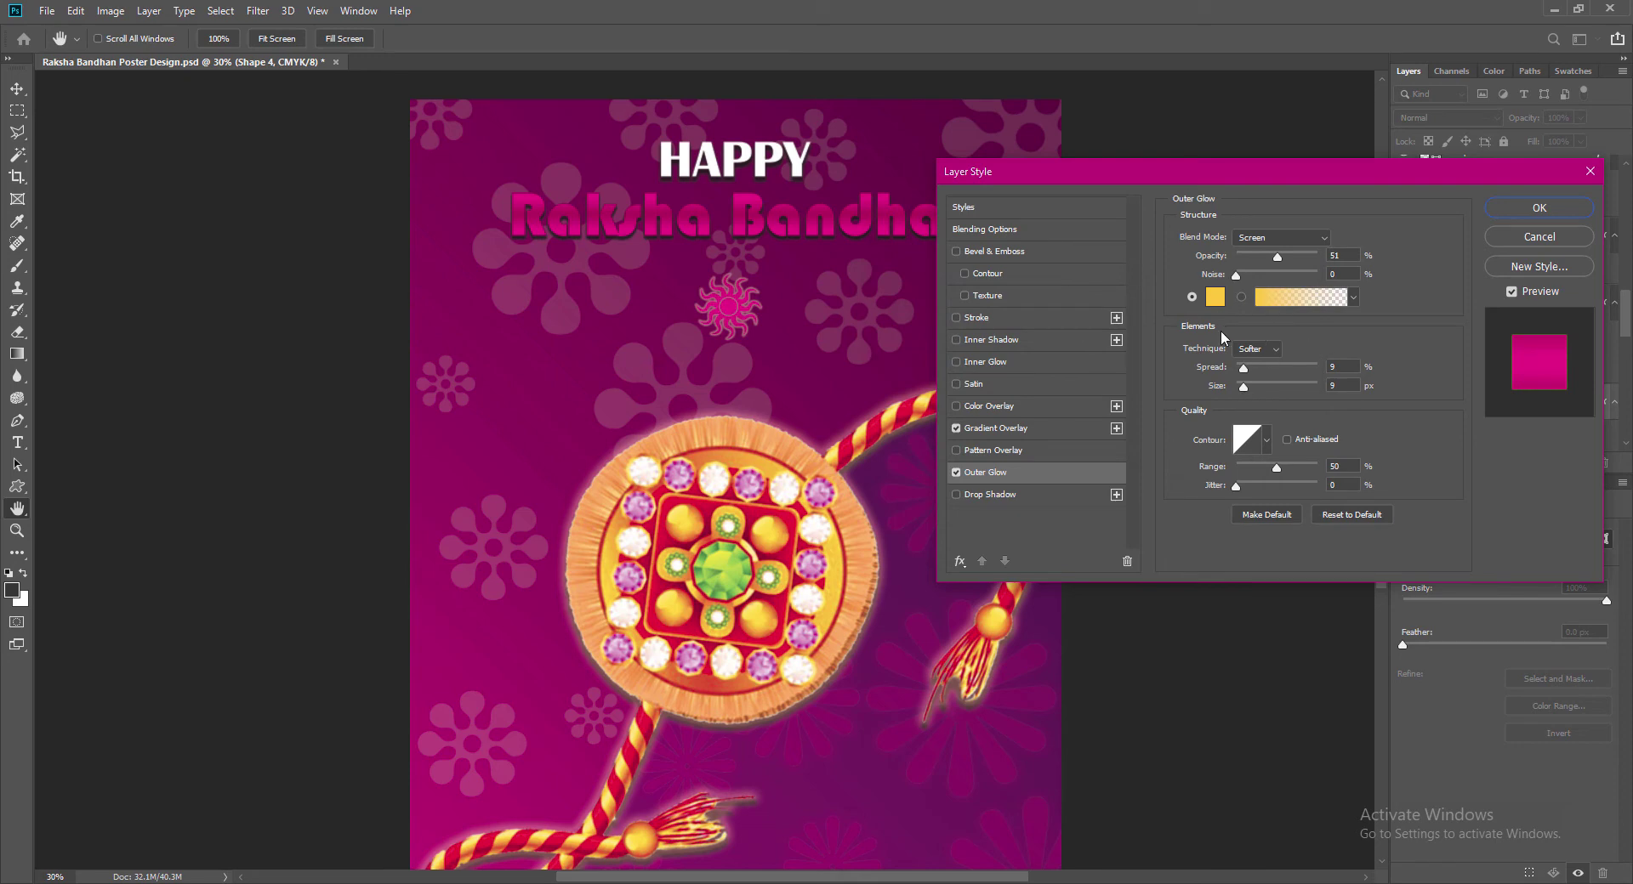
Step: Set the sun shape's outer glow colour to pale peach f9e7da, sampled from the rakhi
click(1215, 296)
click(668, 615)
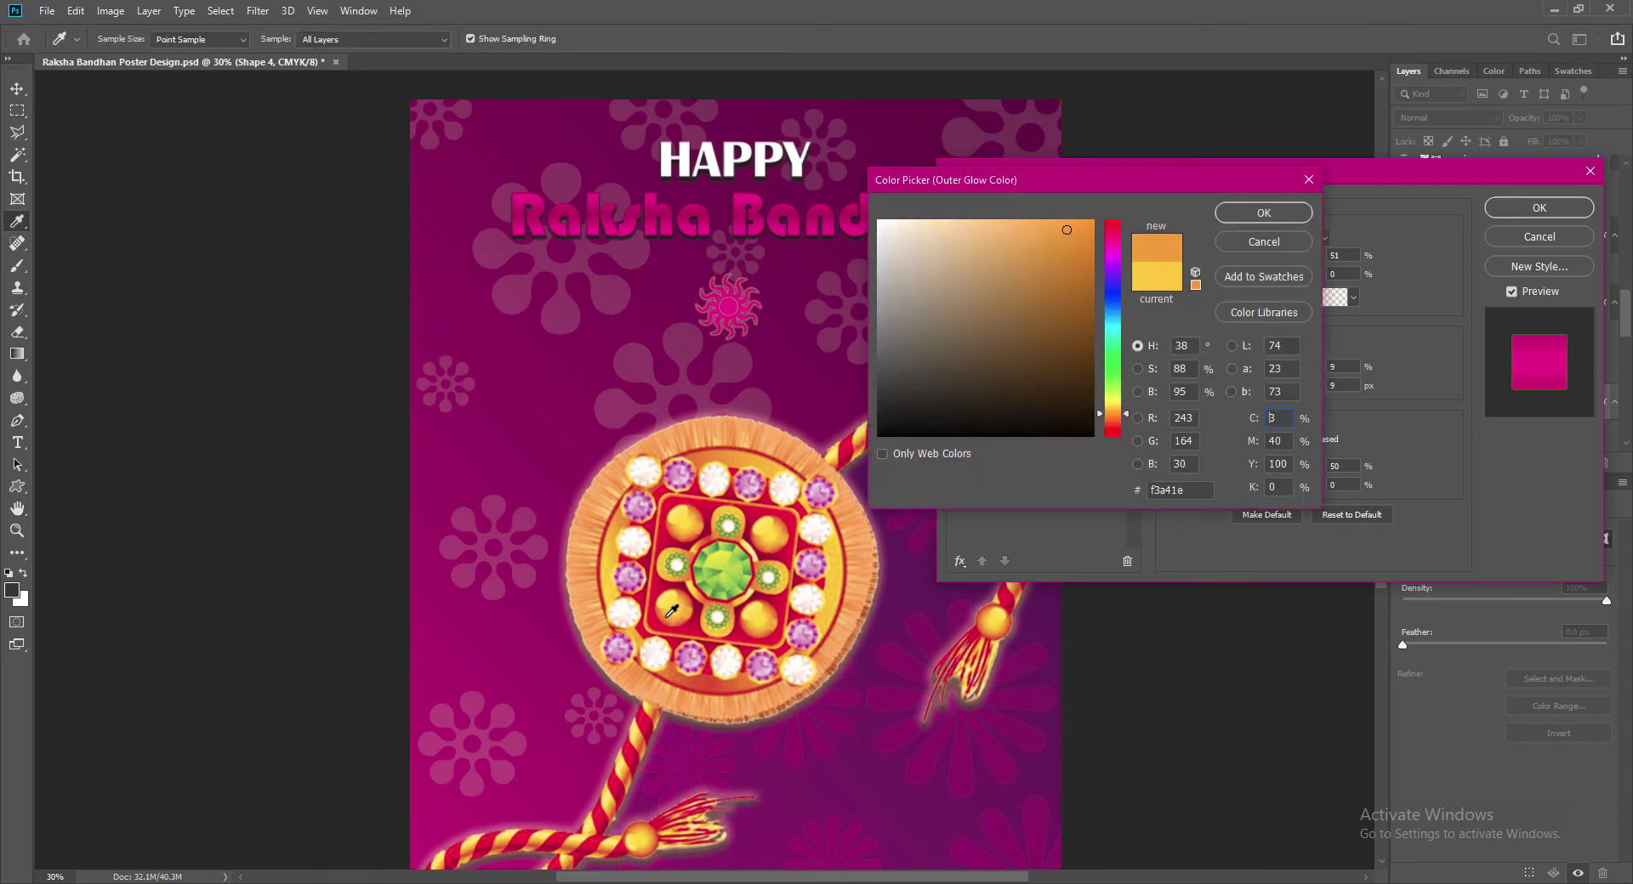
click(823, 535)
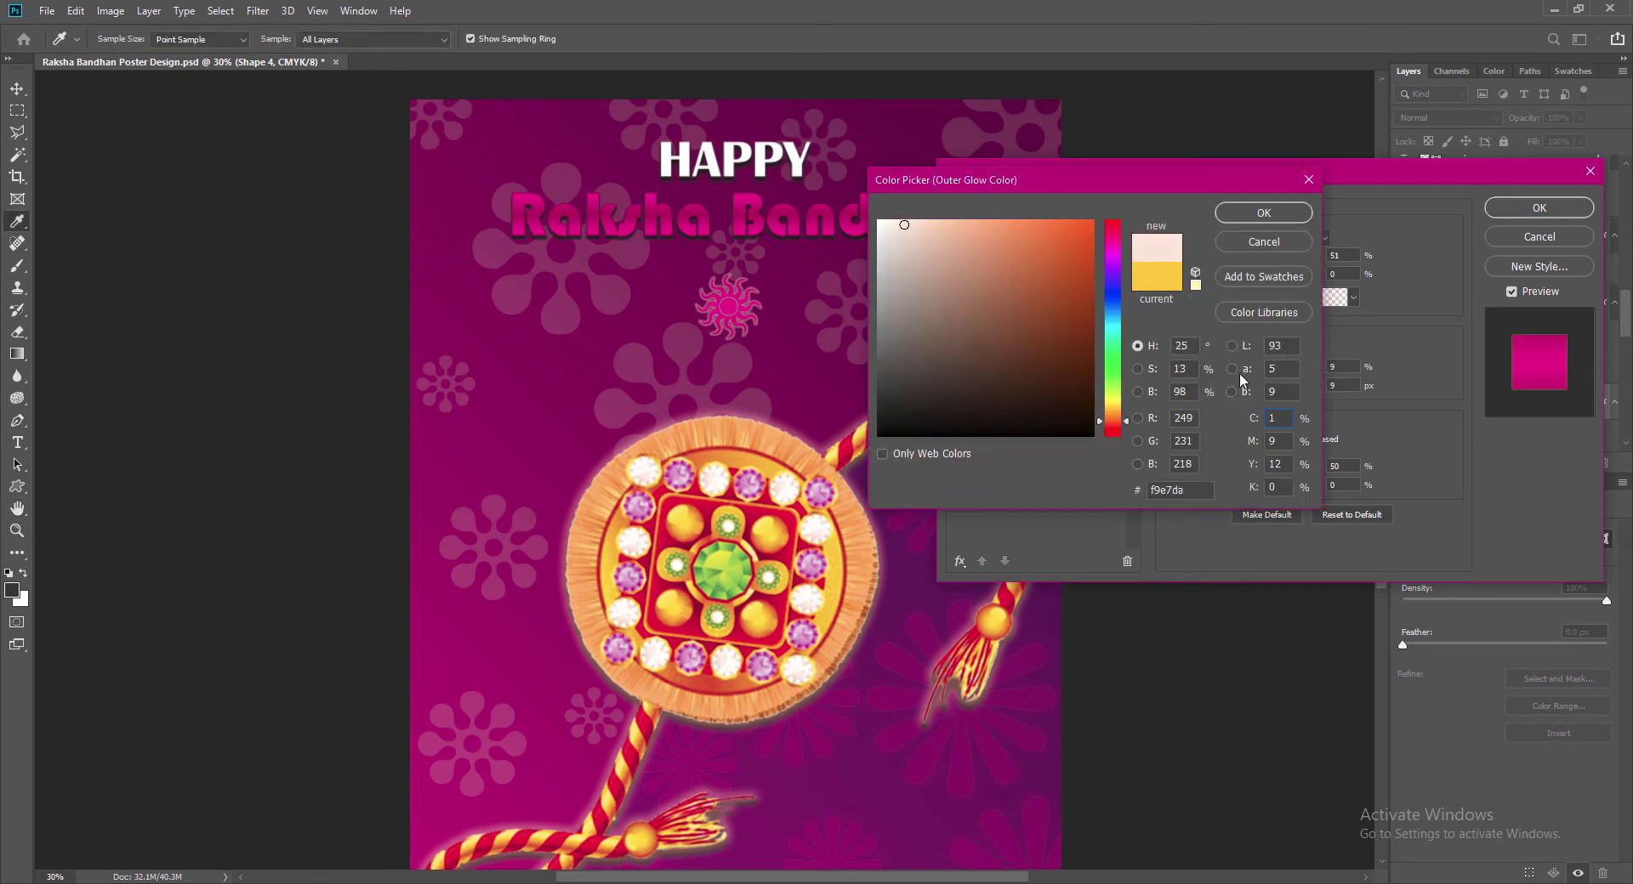
click(1250, 217)
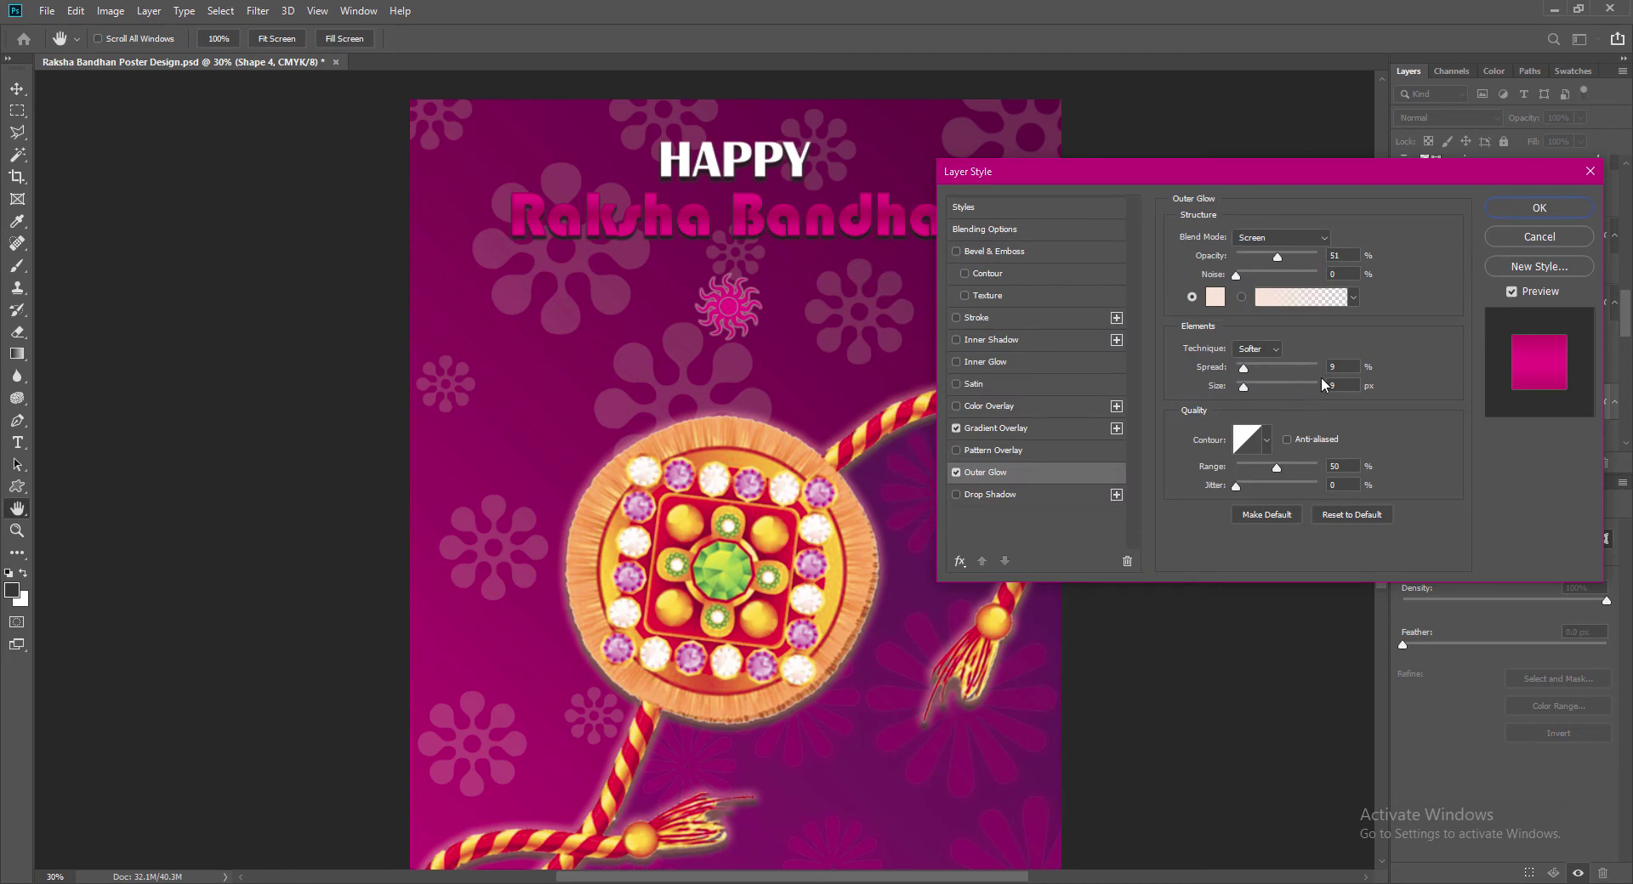
Step: Set the sun's outer glow to 90% opacity, 9% spread and 5 px size, and apply the layer style without a stroke
drag(1340, 367, 1269, 386)
text(66)
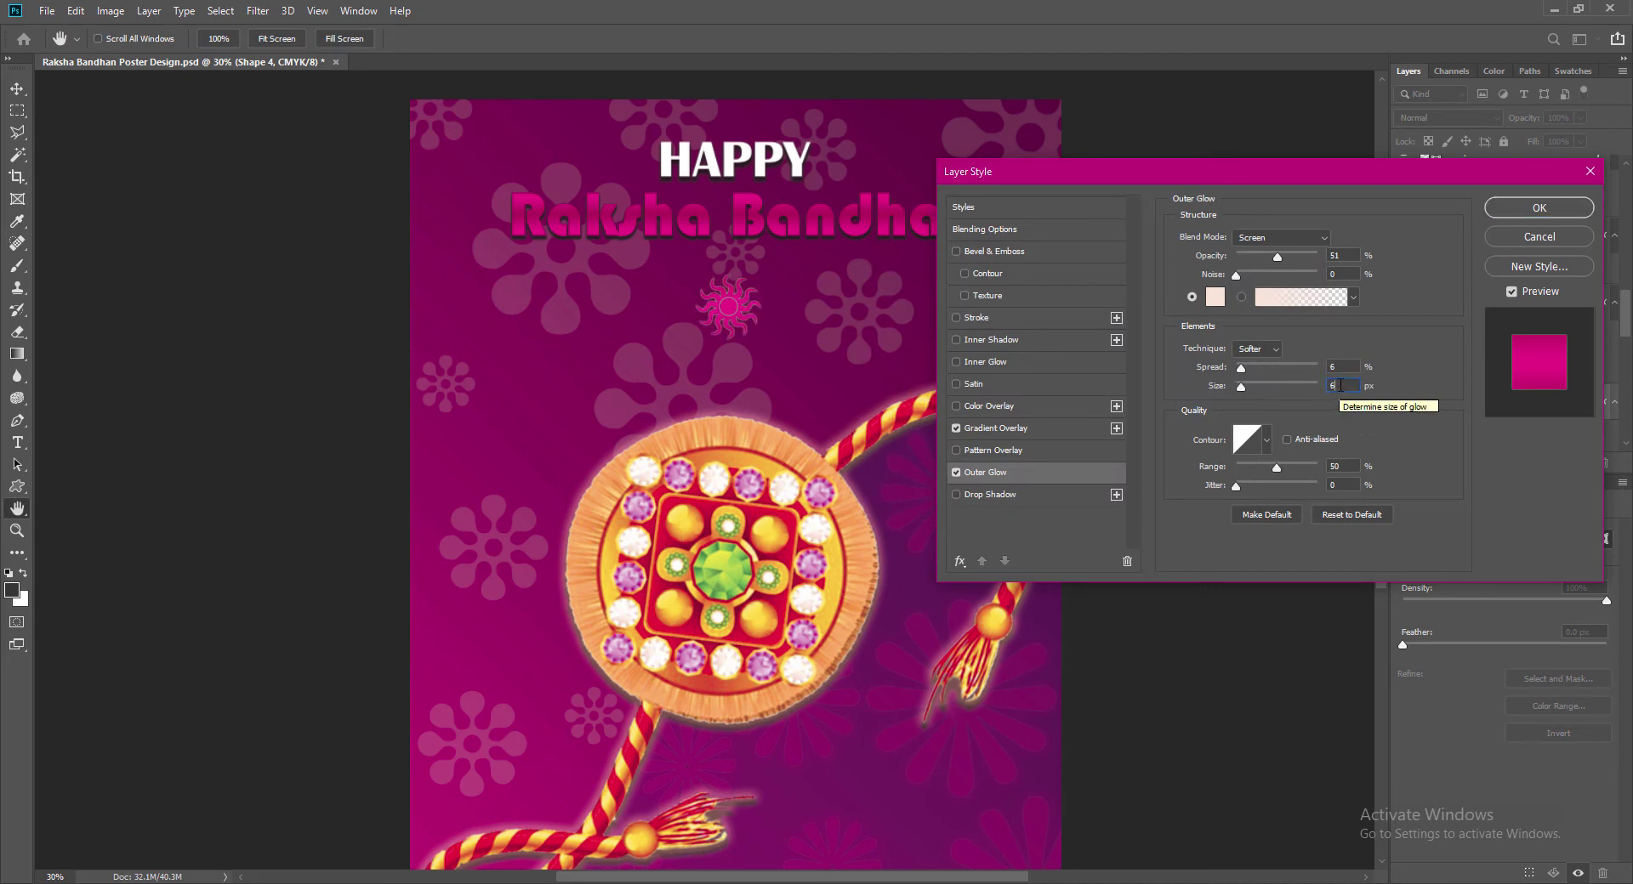
drag(1278, 260, 1290, 262)
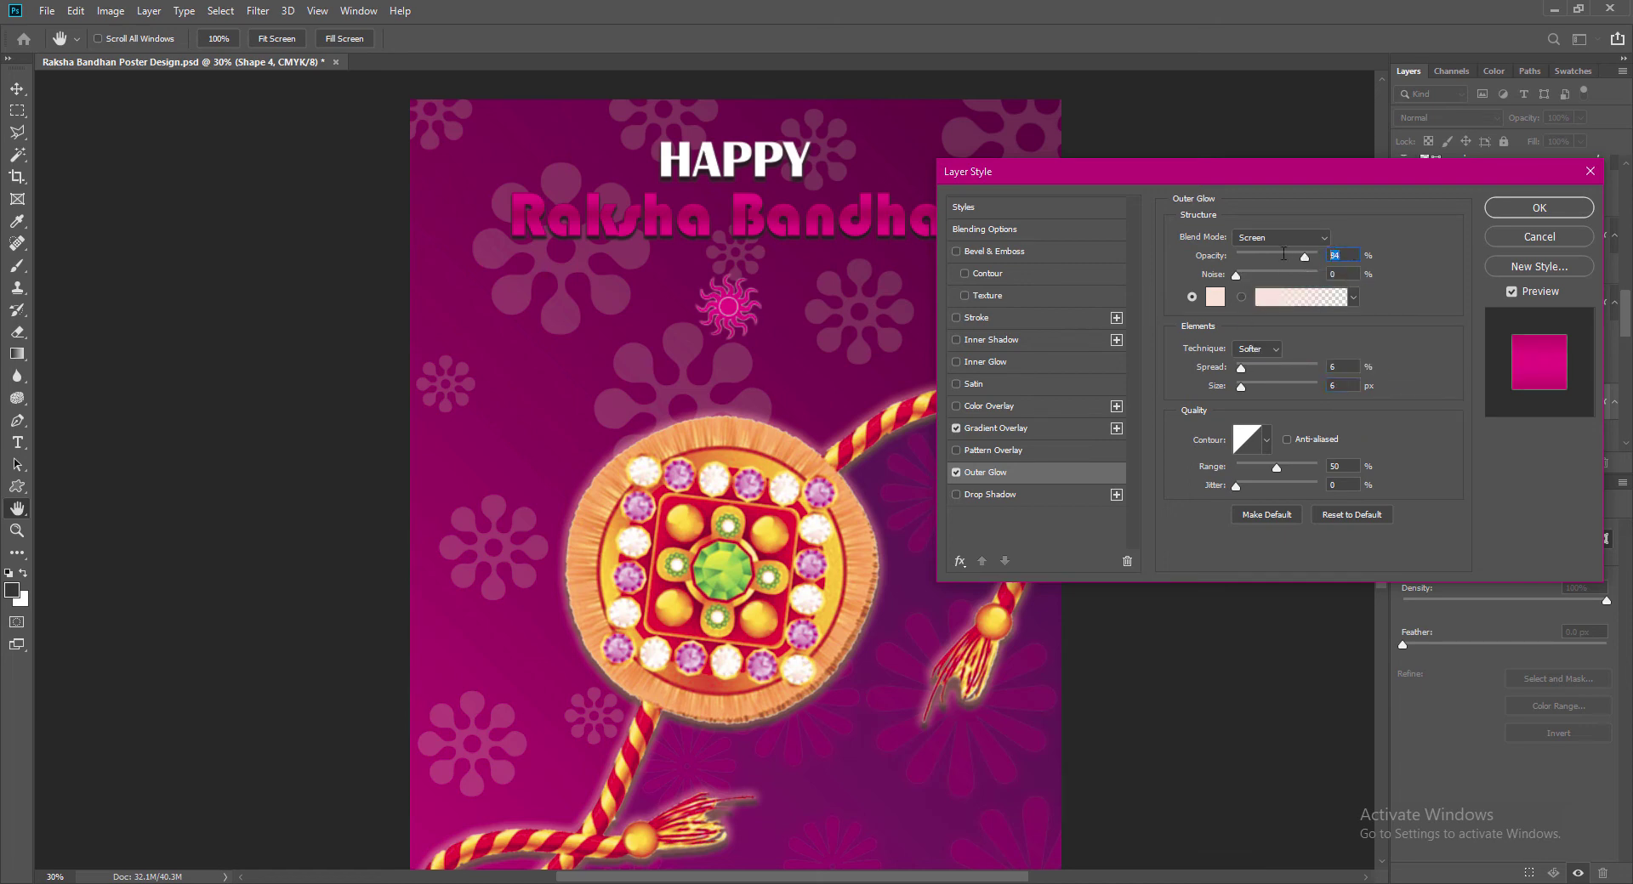
text(90)
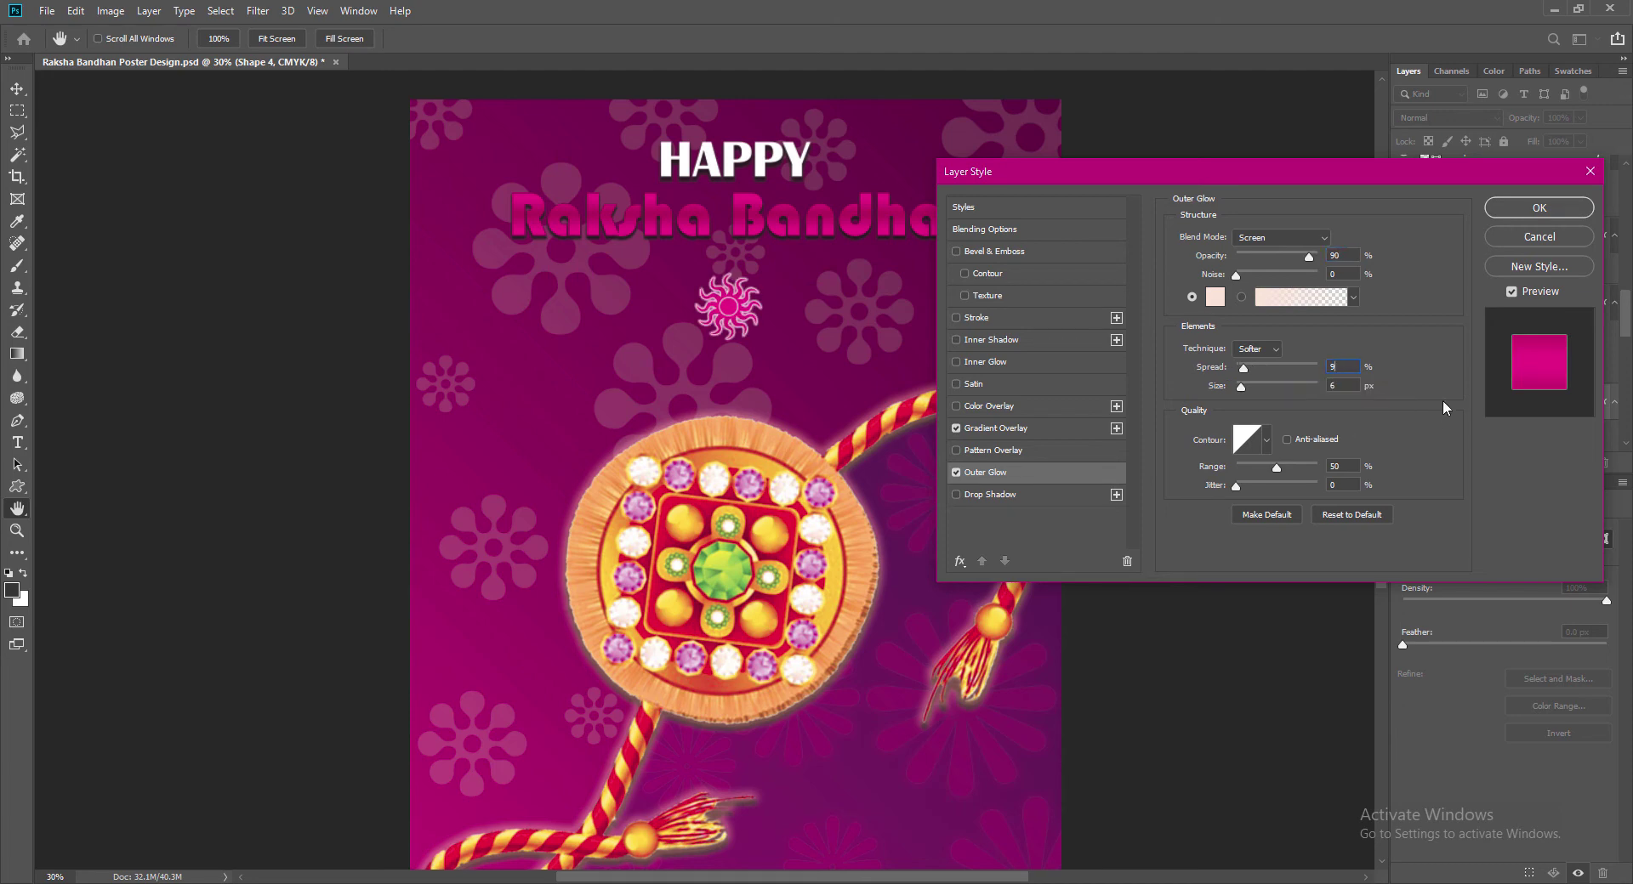
text(3)
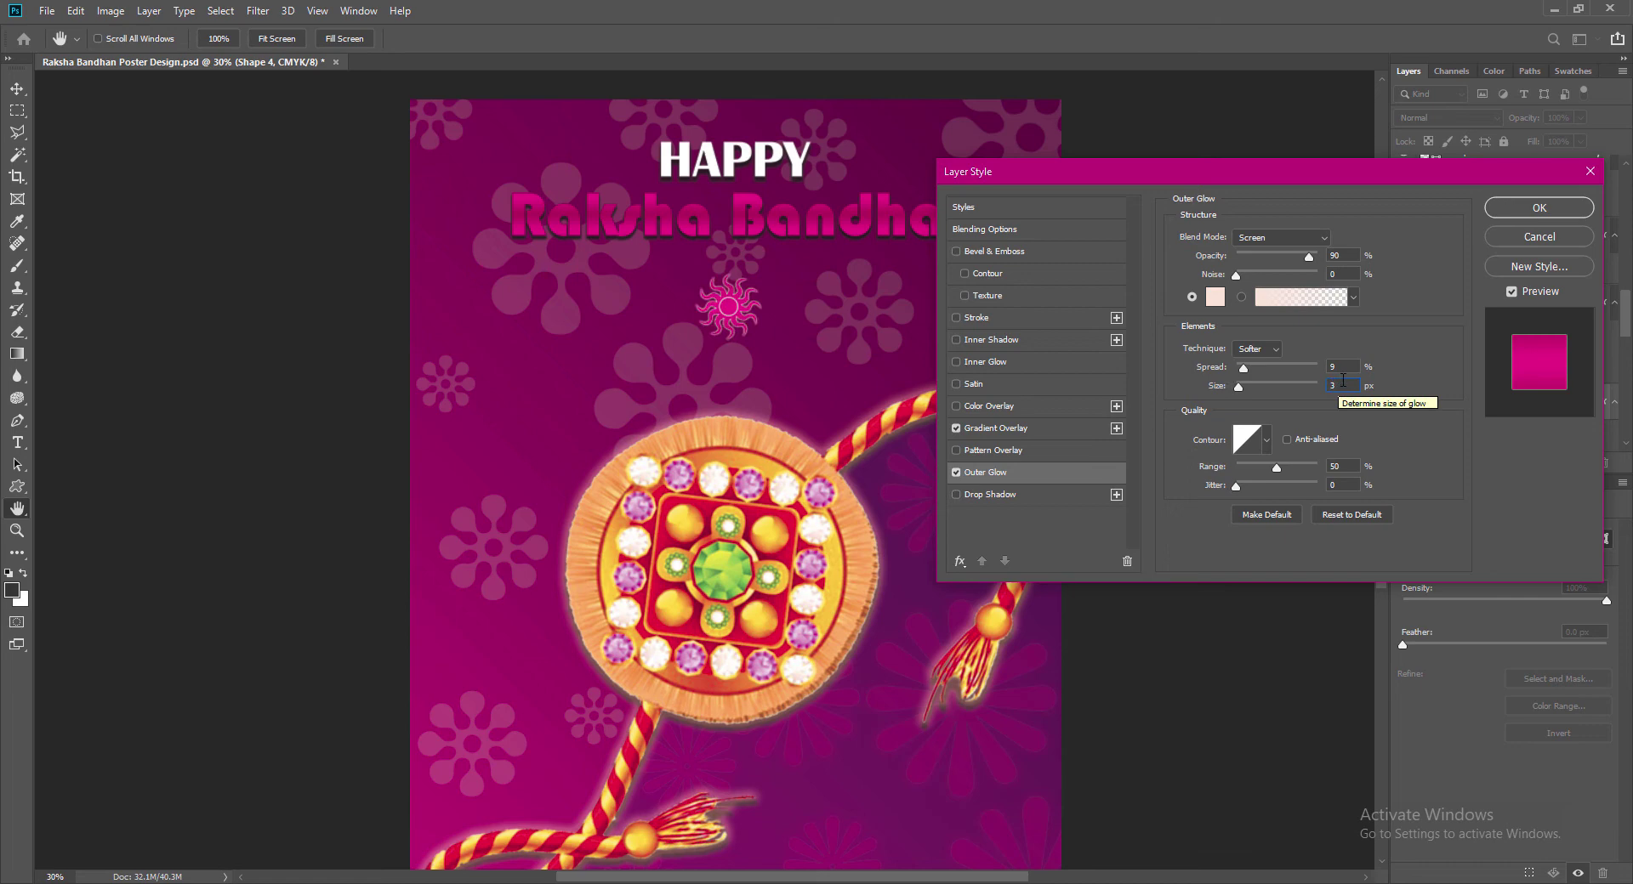
text(6)
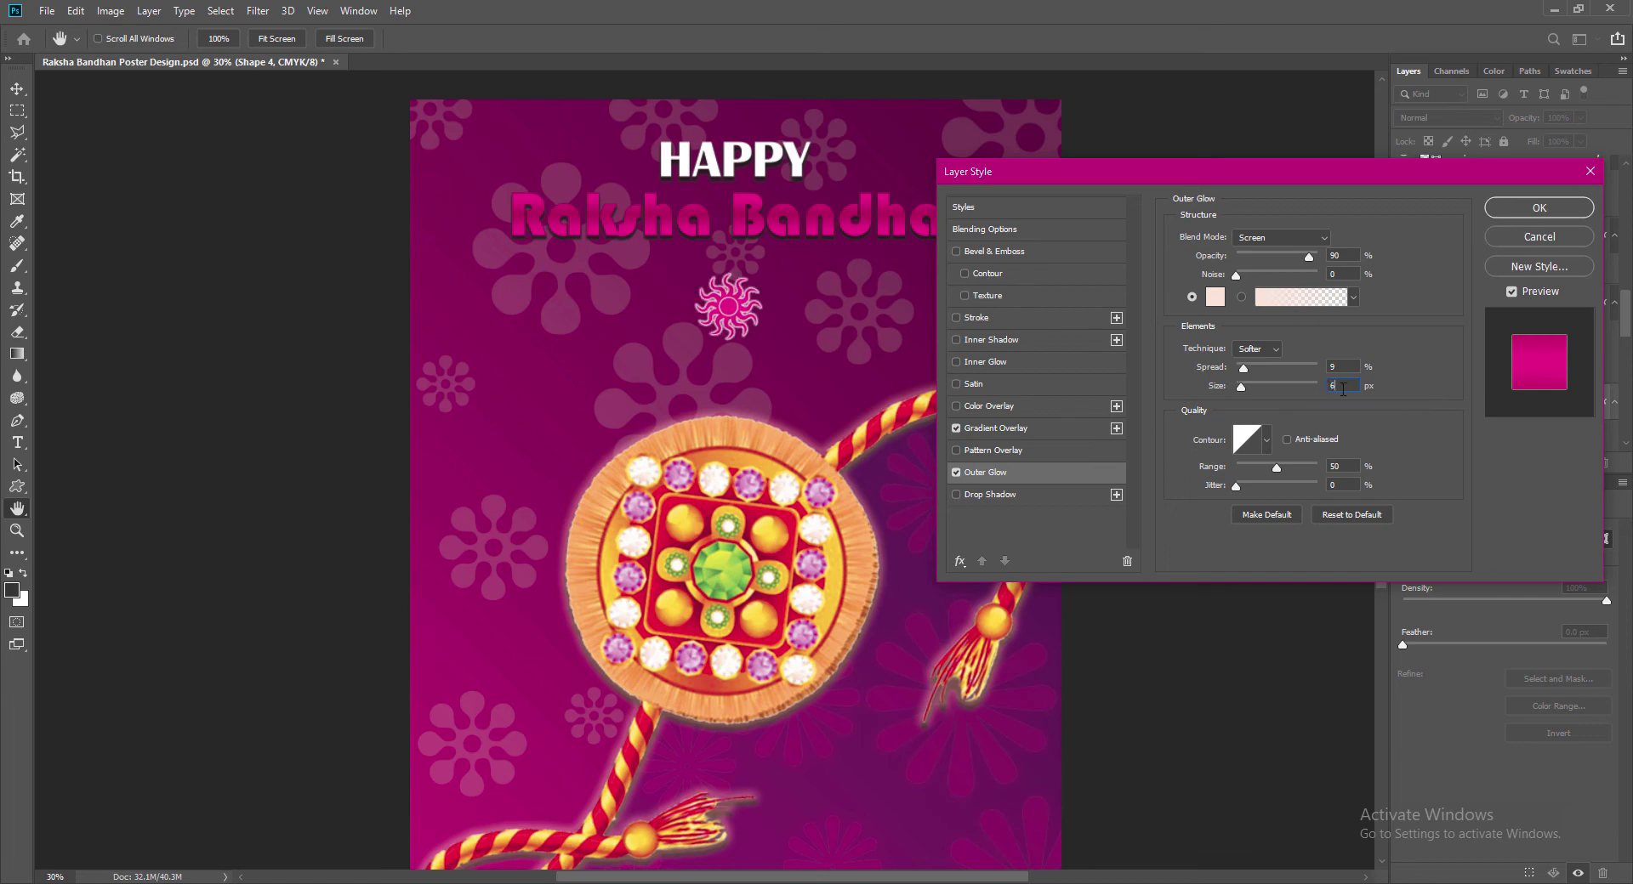
text(5)
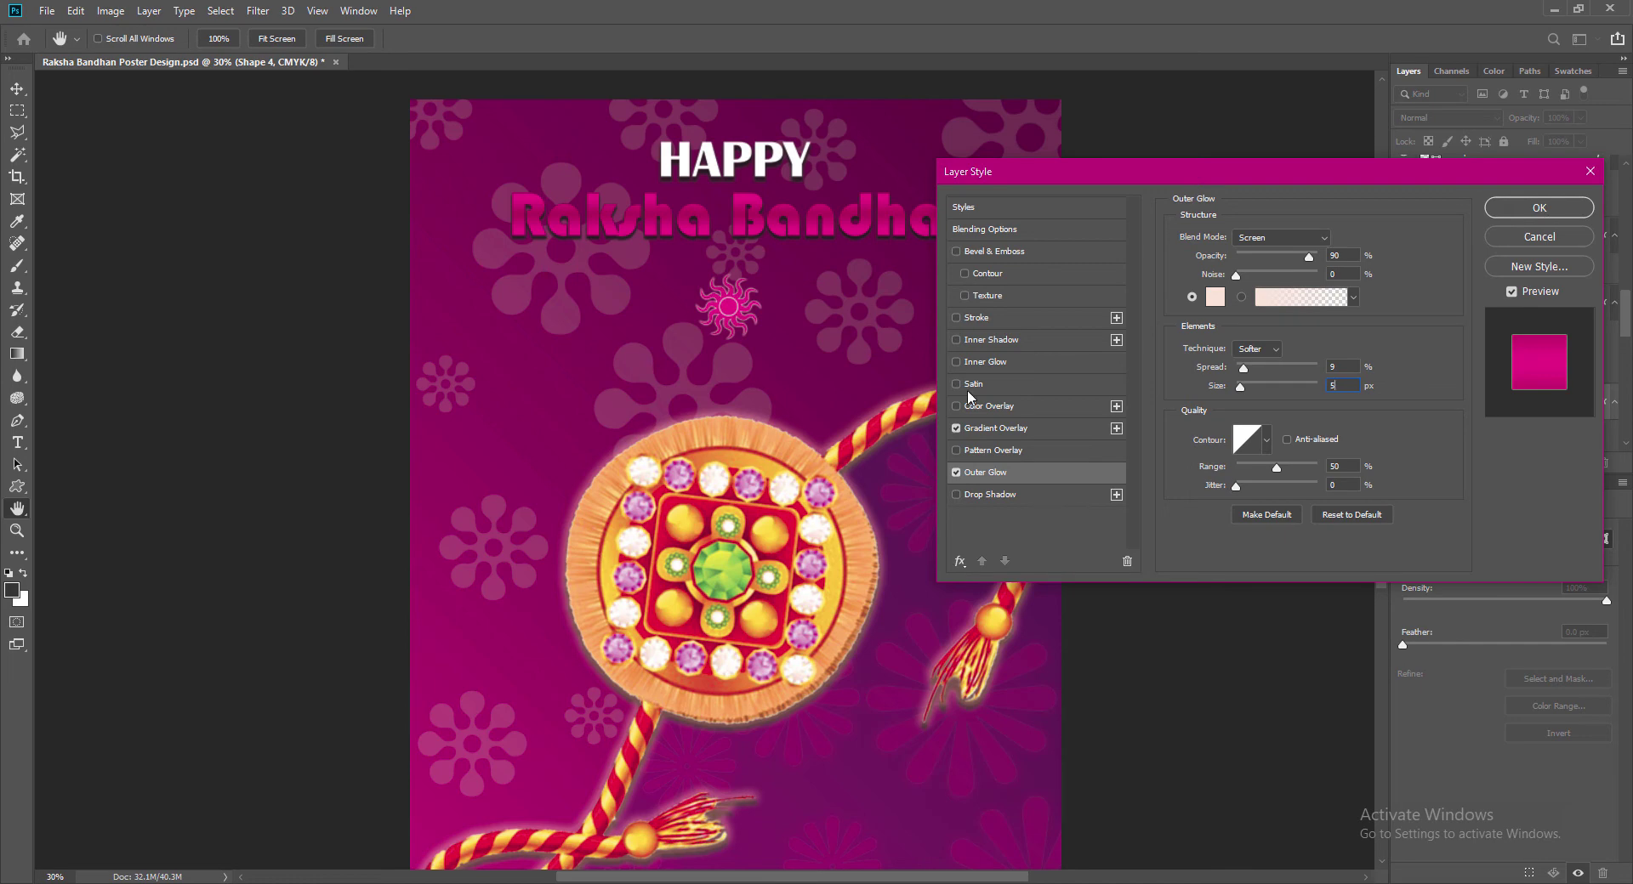
click(956, 318)
click(957, 317)
click(1515, 207)
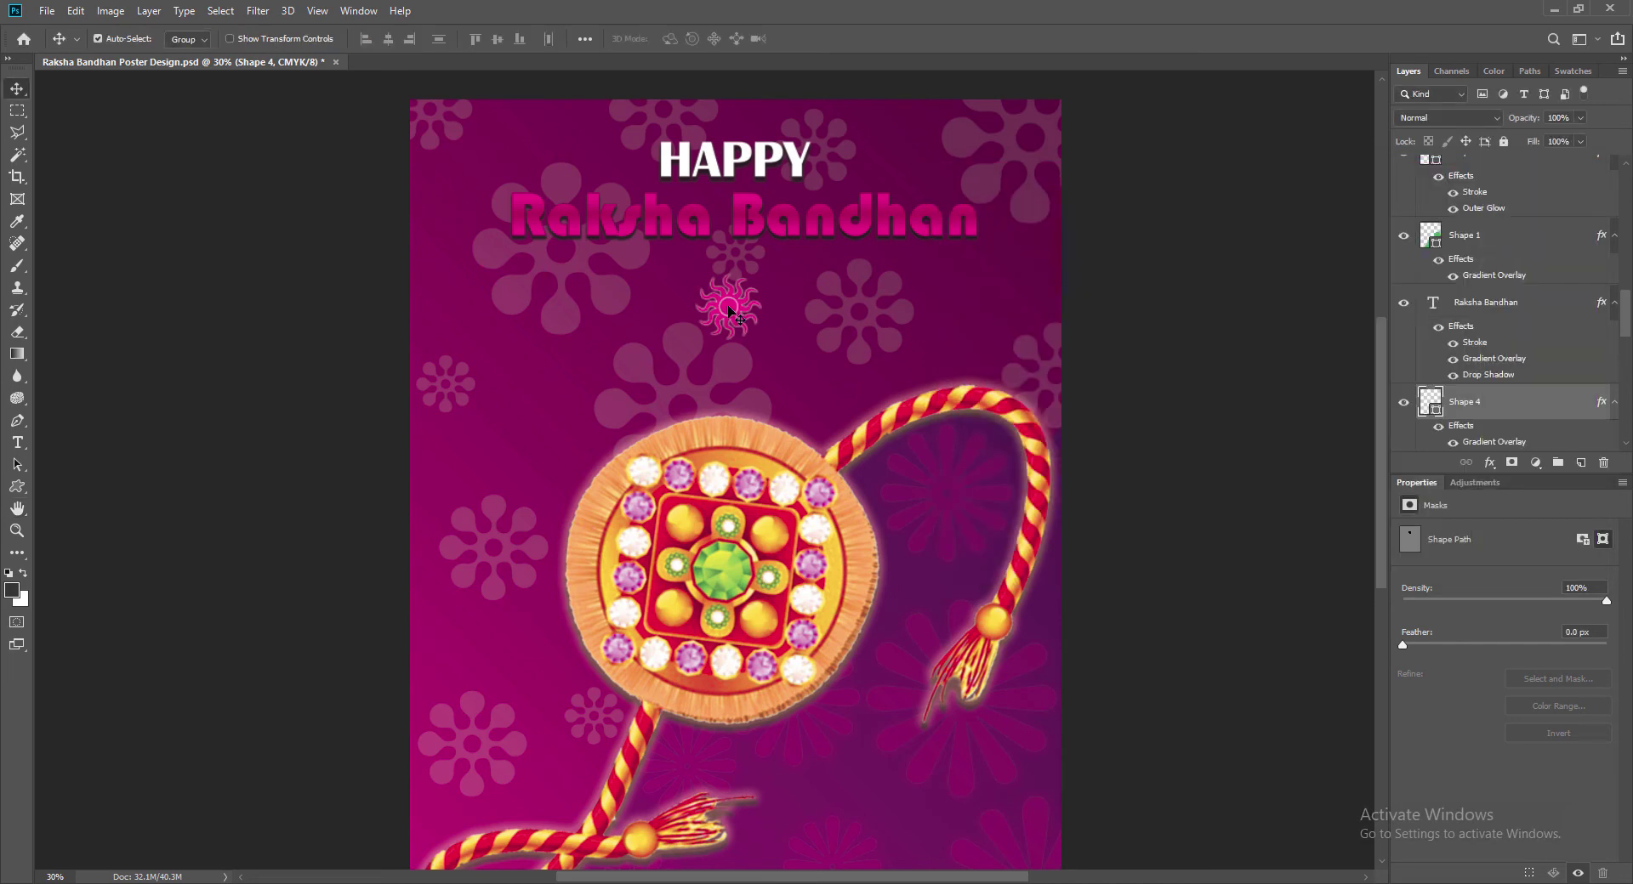
Step: Move the sun shape up and slightly right so it sits centred just below "Raksha Bandhan"
drag(730, 311, 736, 295)
key(shift+Up)
key(shift+Up)
key(shift+Up)
key(shift+Up)
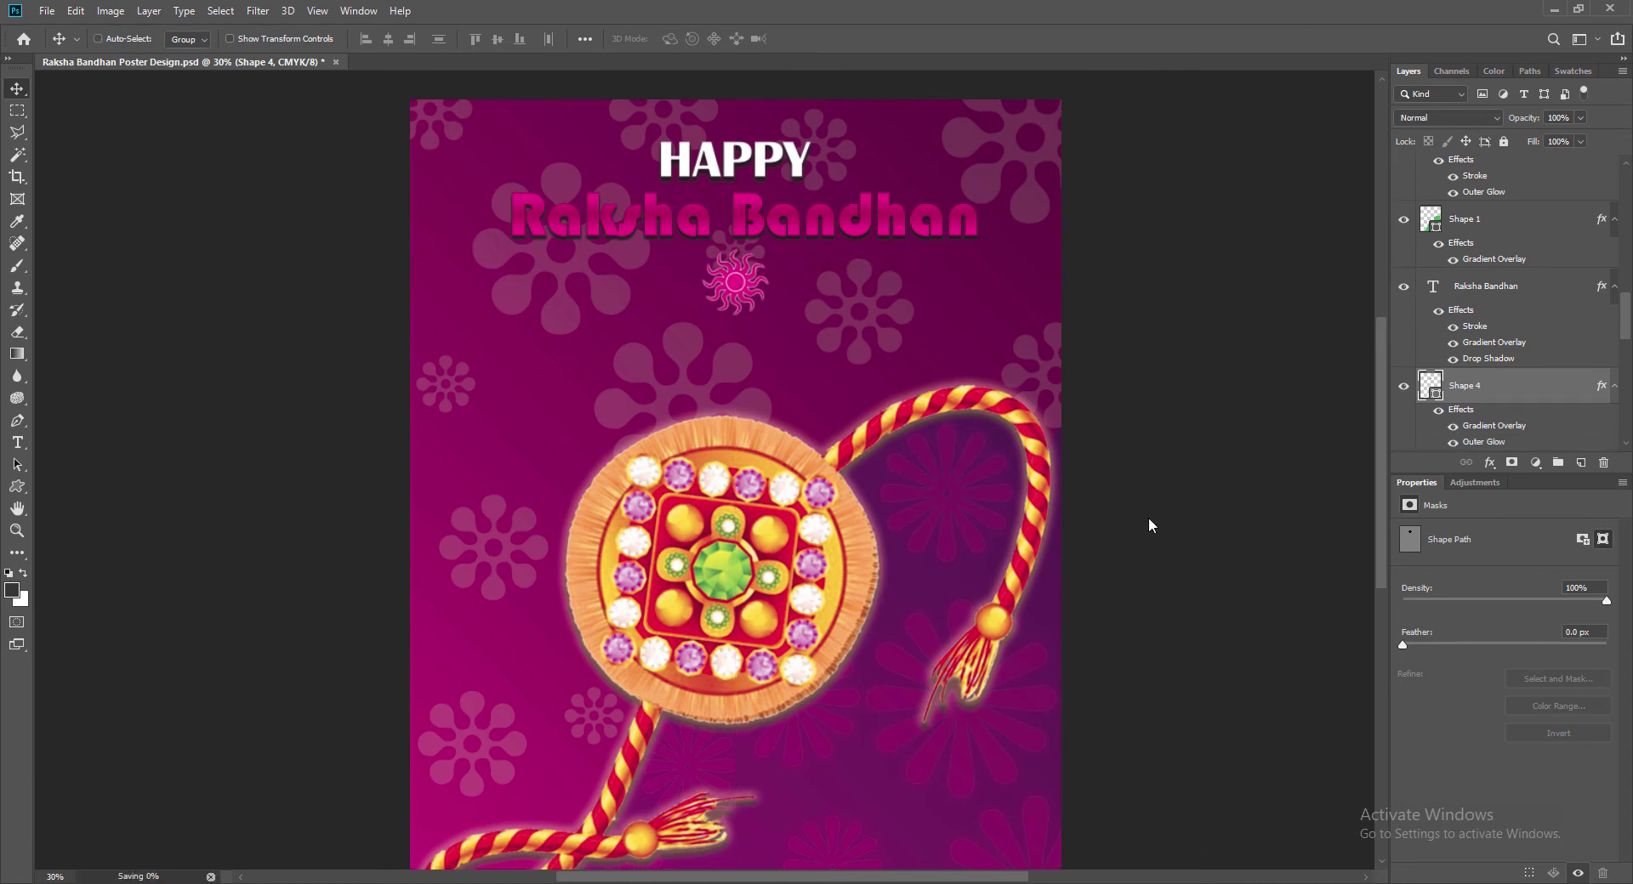
Step: On a new layer, draw a thin rounded rectangle about 584 by 26 px to the left of the sun shape
click(1580, 463)
click(19, 488)
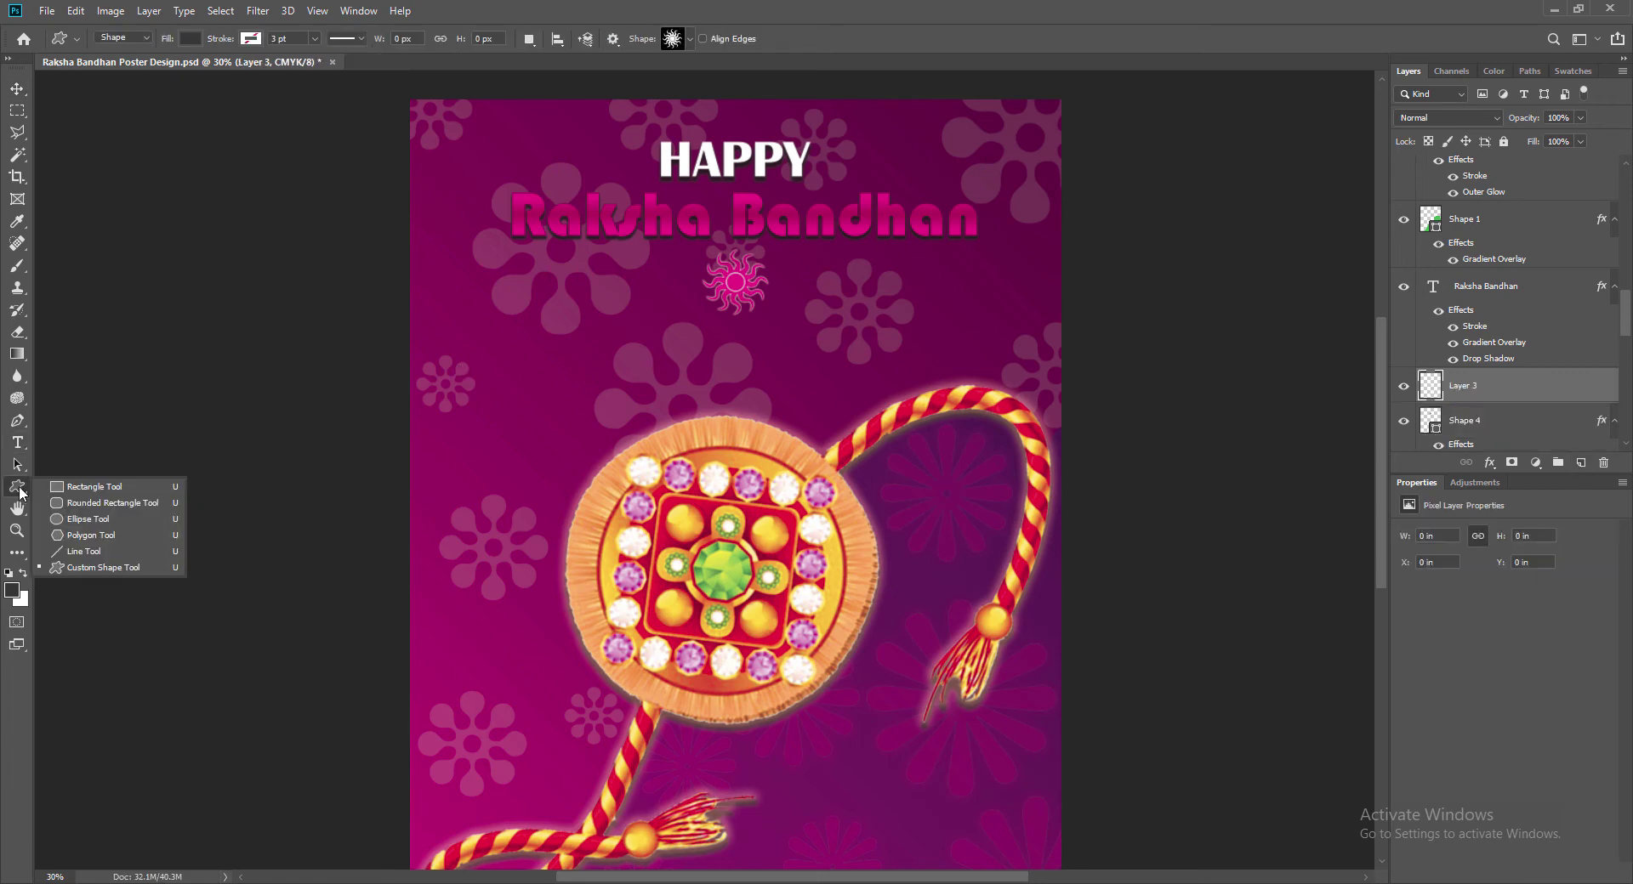
click(70, 502)
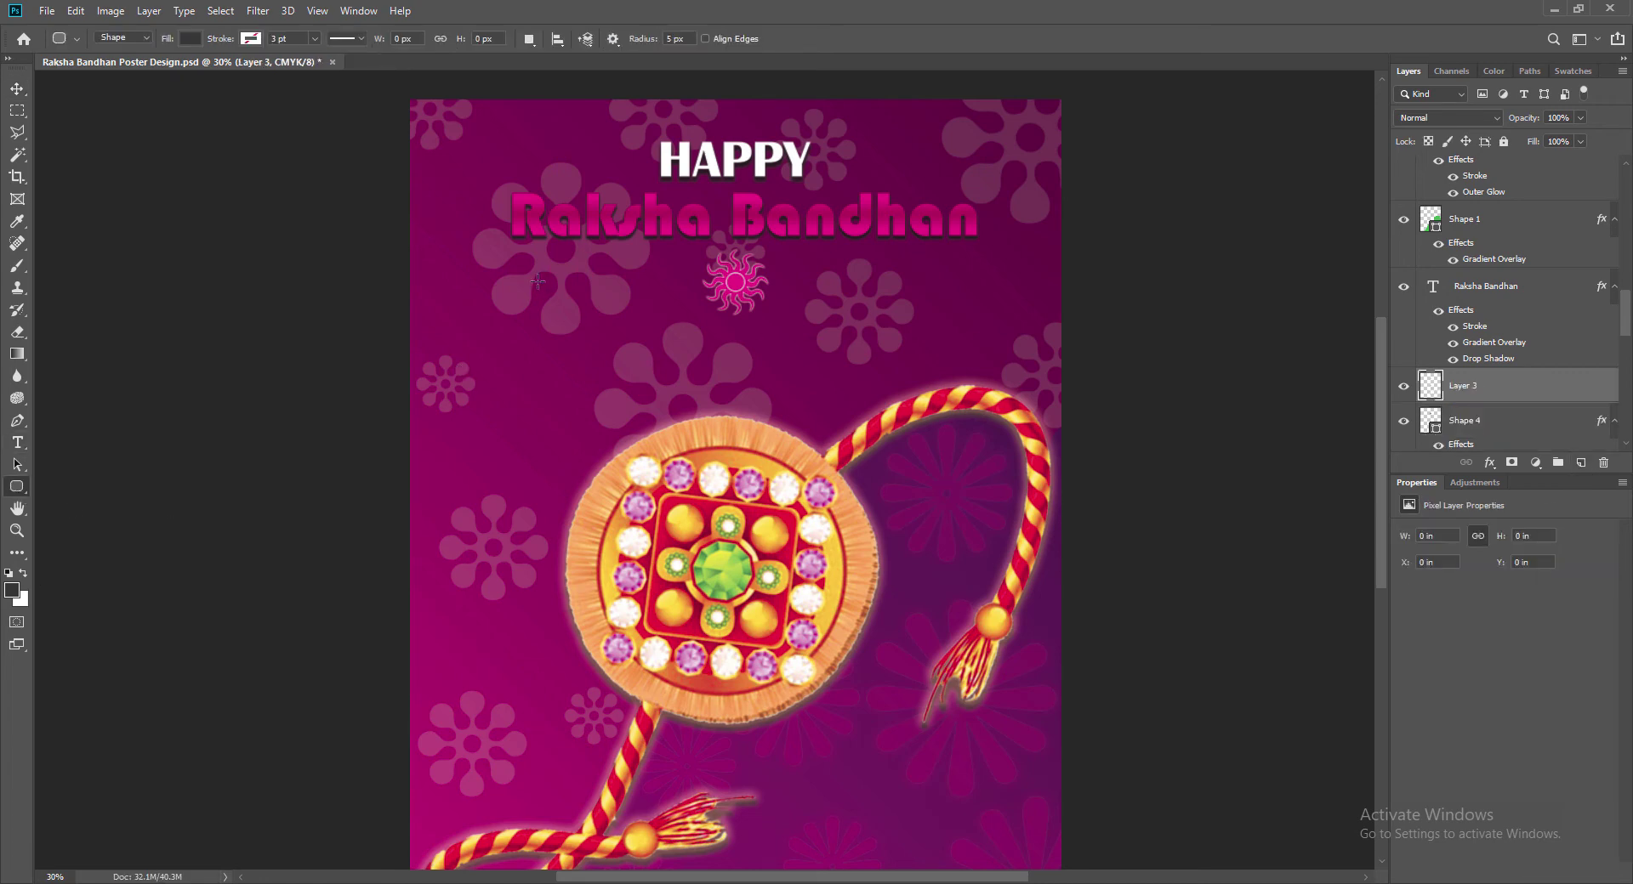
drag(538, 281, 685, 286)
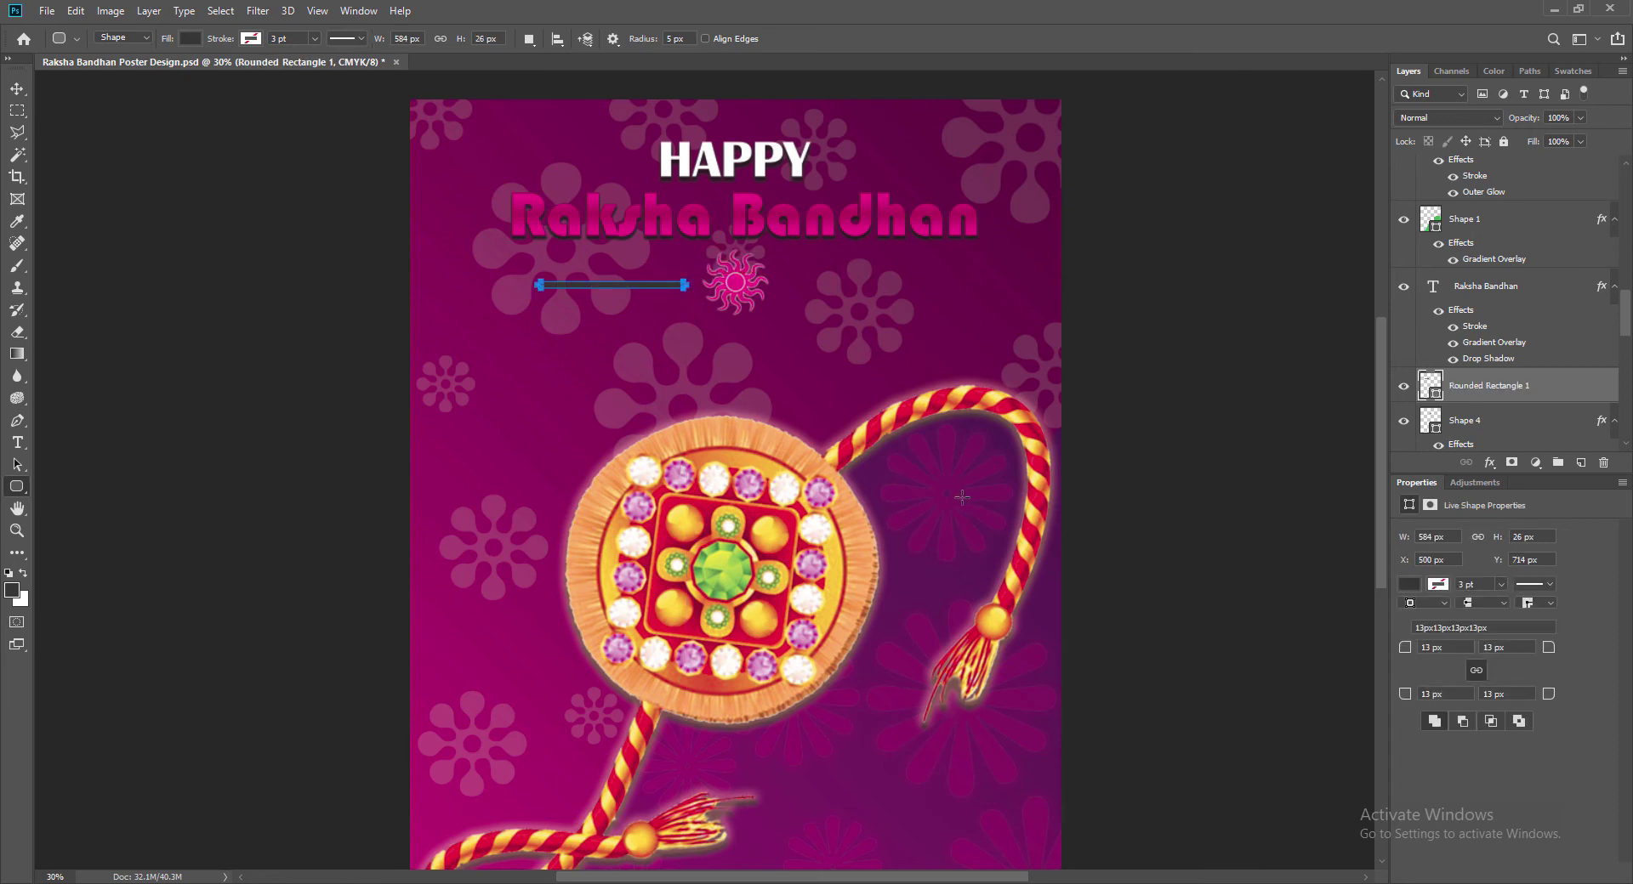
click(17, 88)
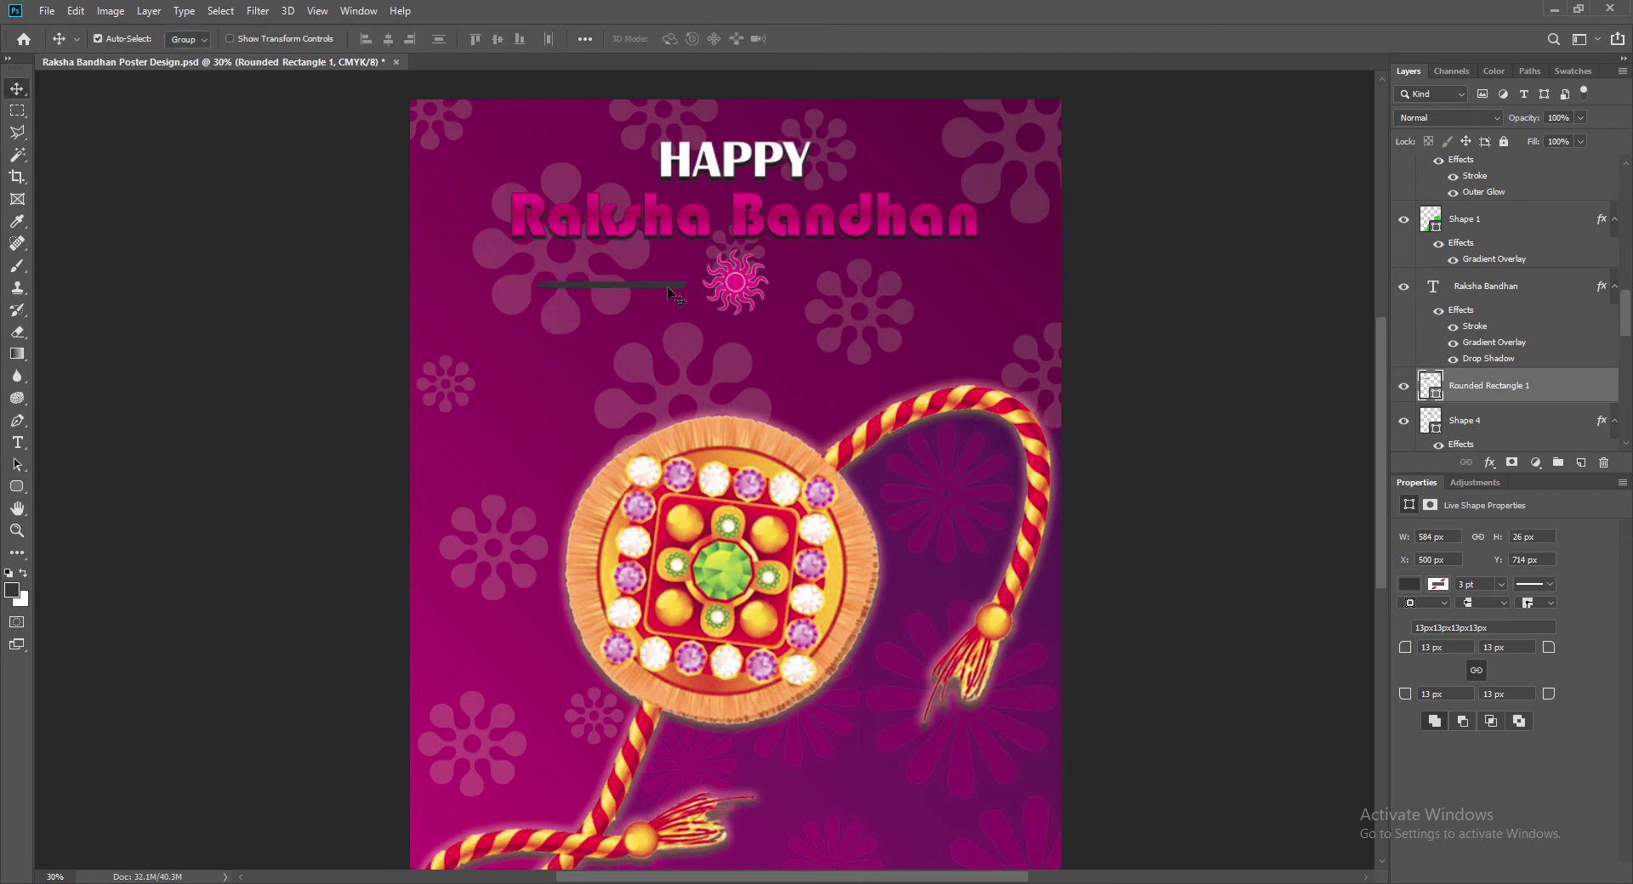
key(ctrl+t)
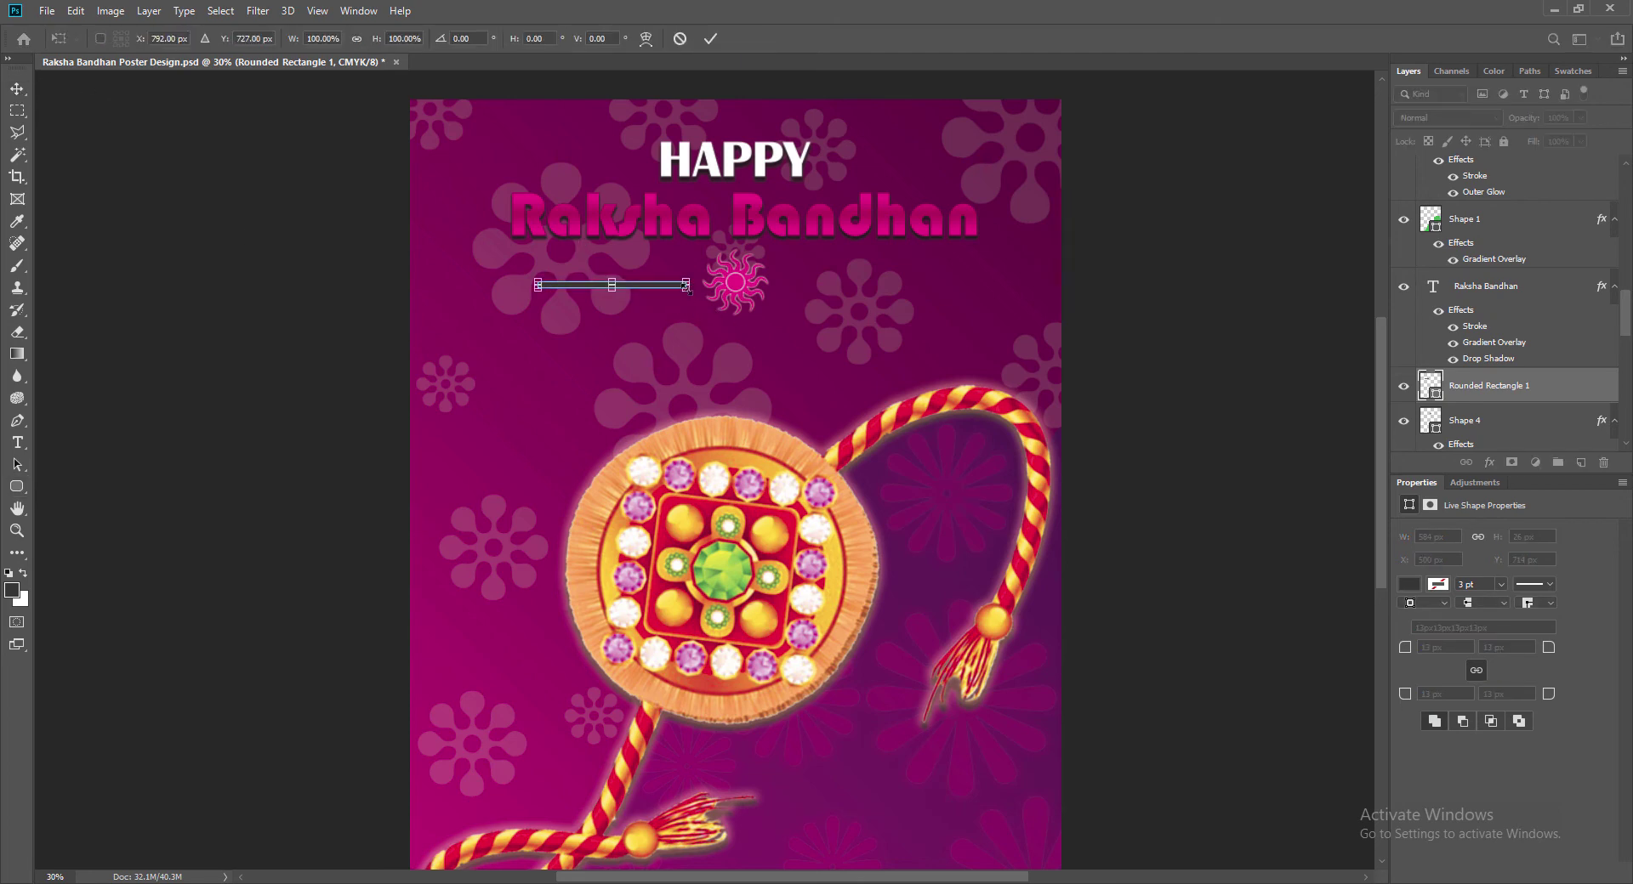
drag(686, 289, 579, 380)
key(Return)
click(770, 381)
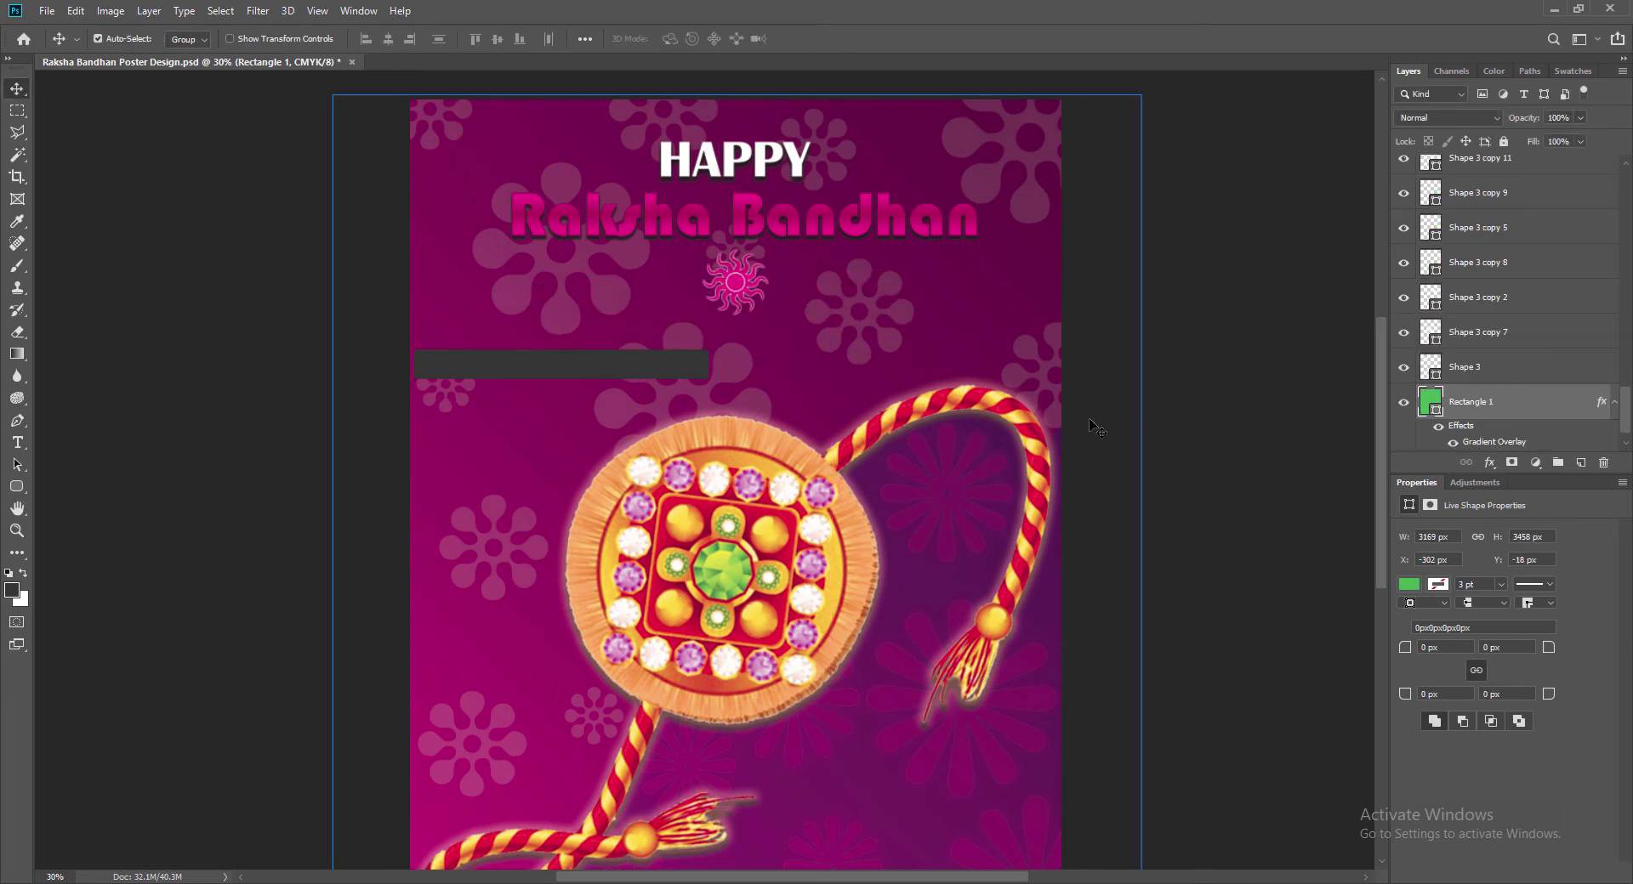
key(ctrl+z)
Step: Enlarge the dark rounded bar to about 1223 by 54 px, place it below the sun, and adjust its corner radius
click(660, 285)
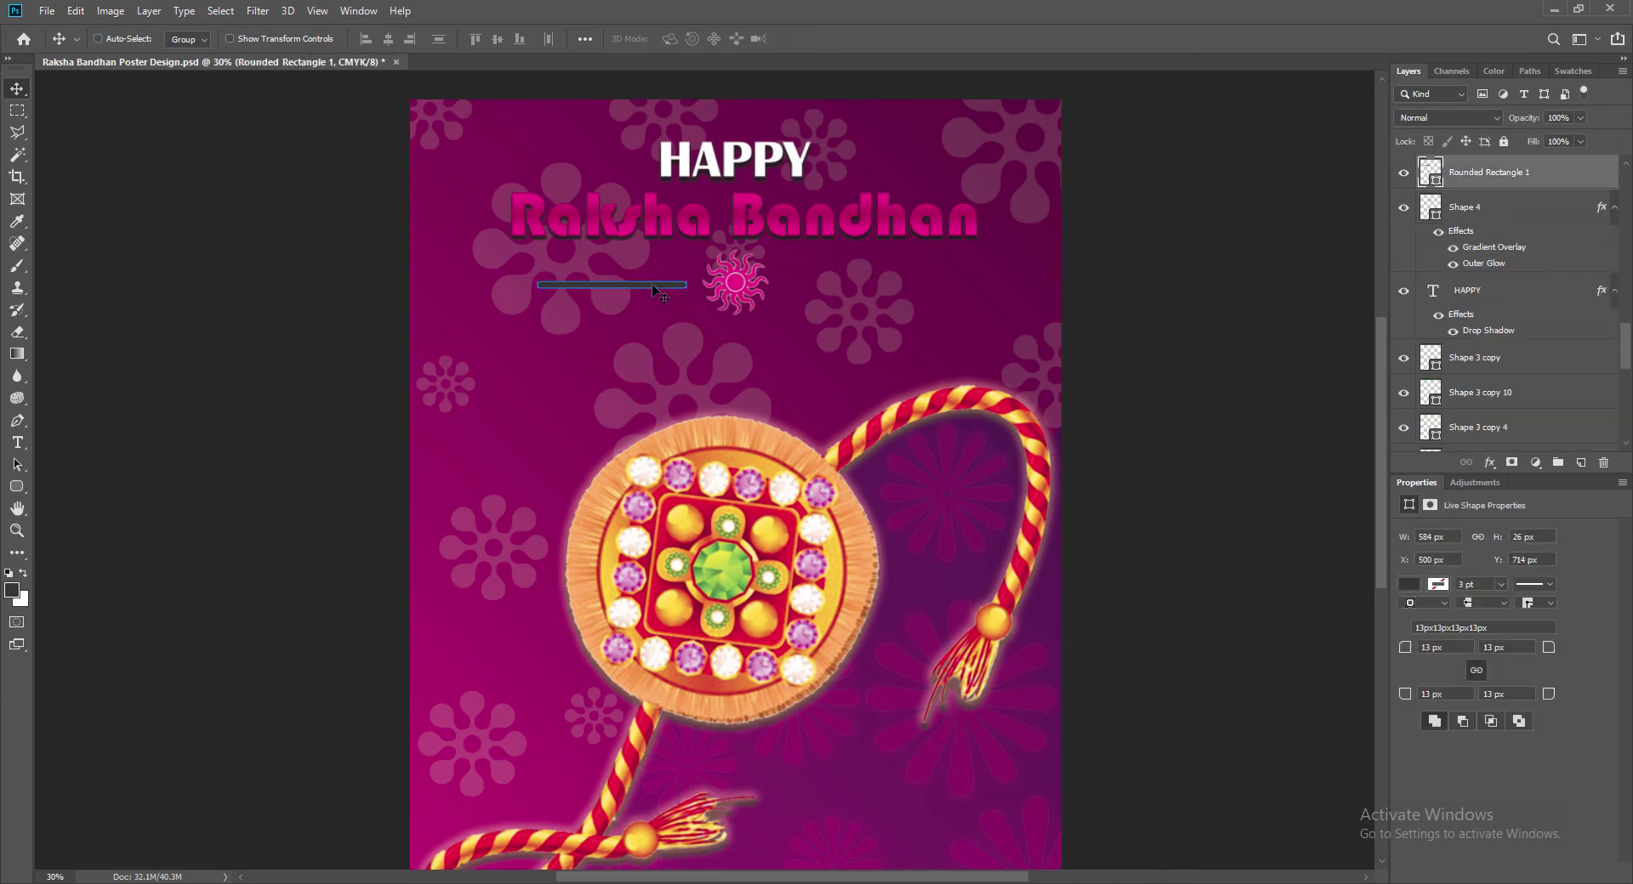
key(ctrl+t)
drag(690, 294, 849, 391)
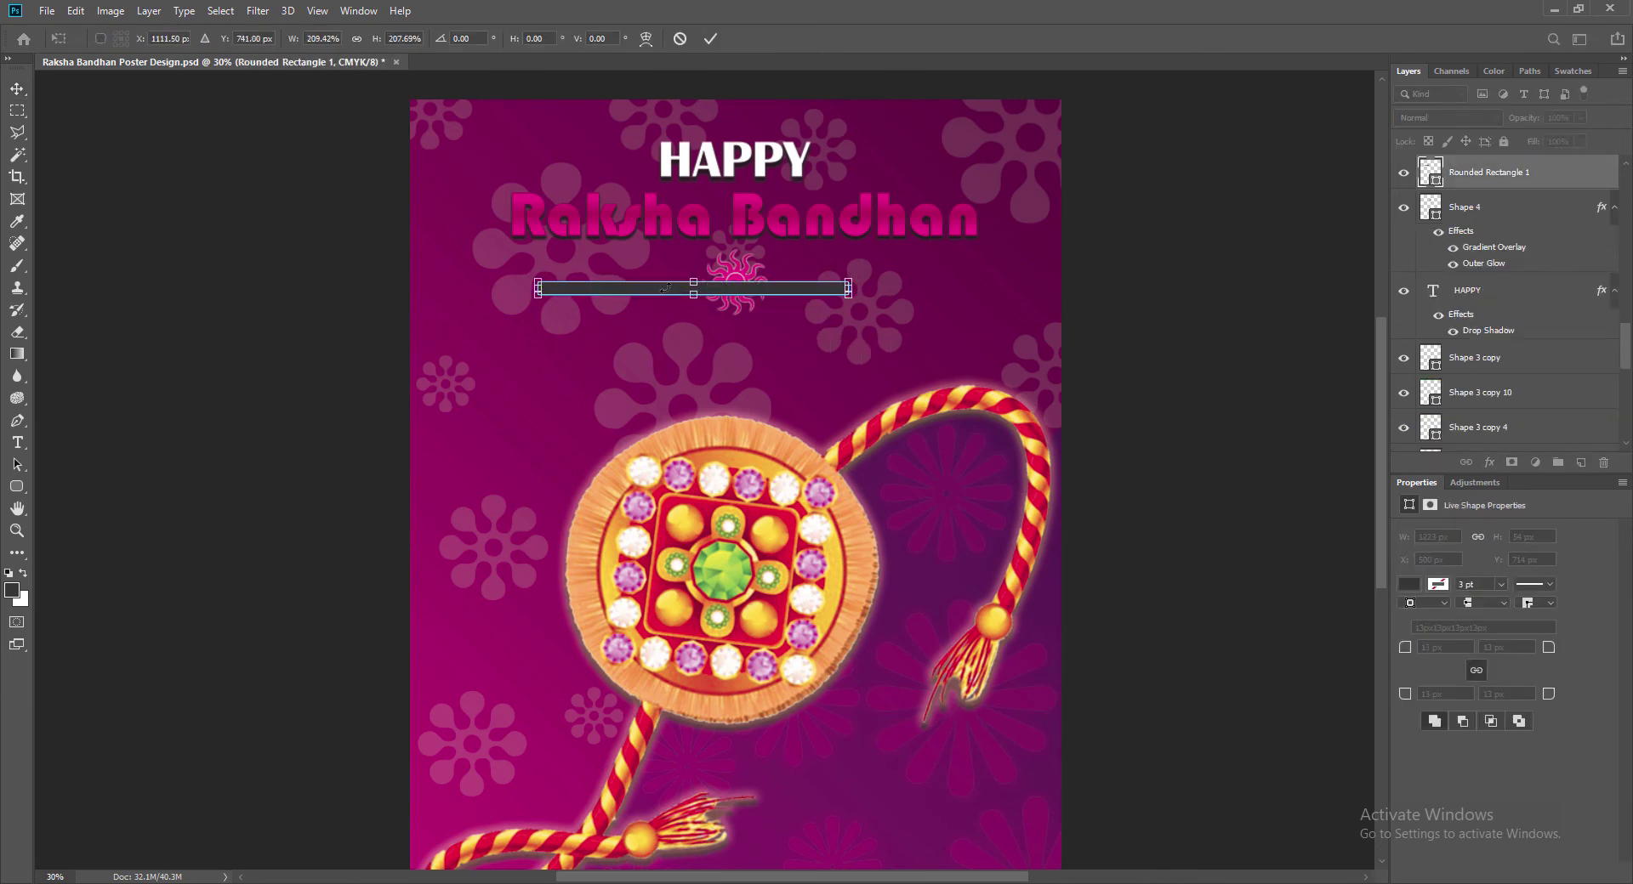
click(710, 39)
drag(719, 290, 642, 358)
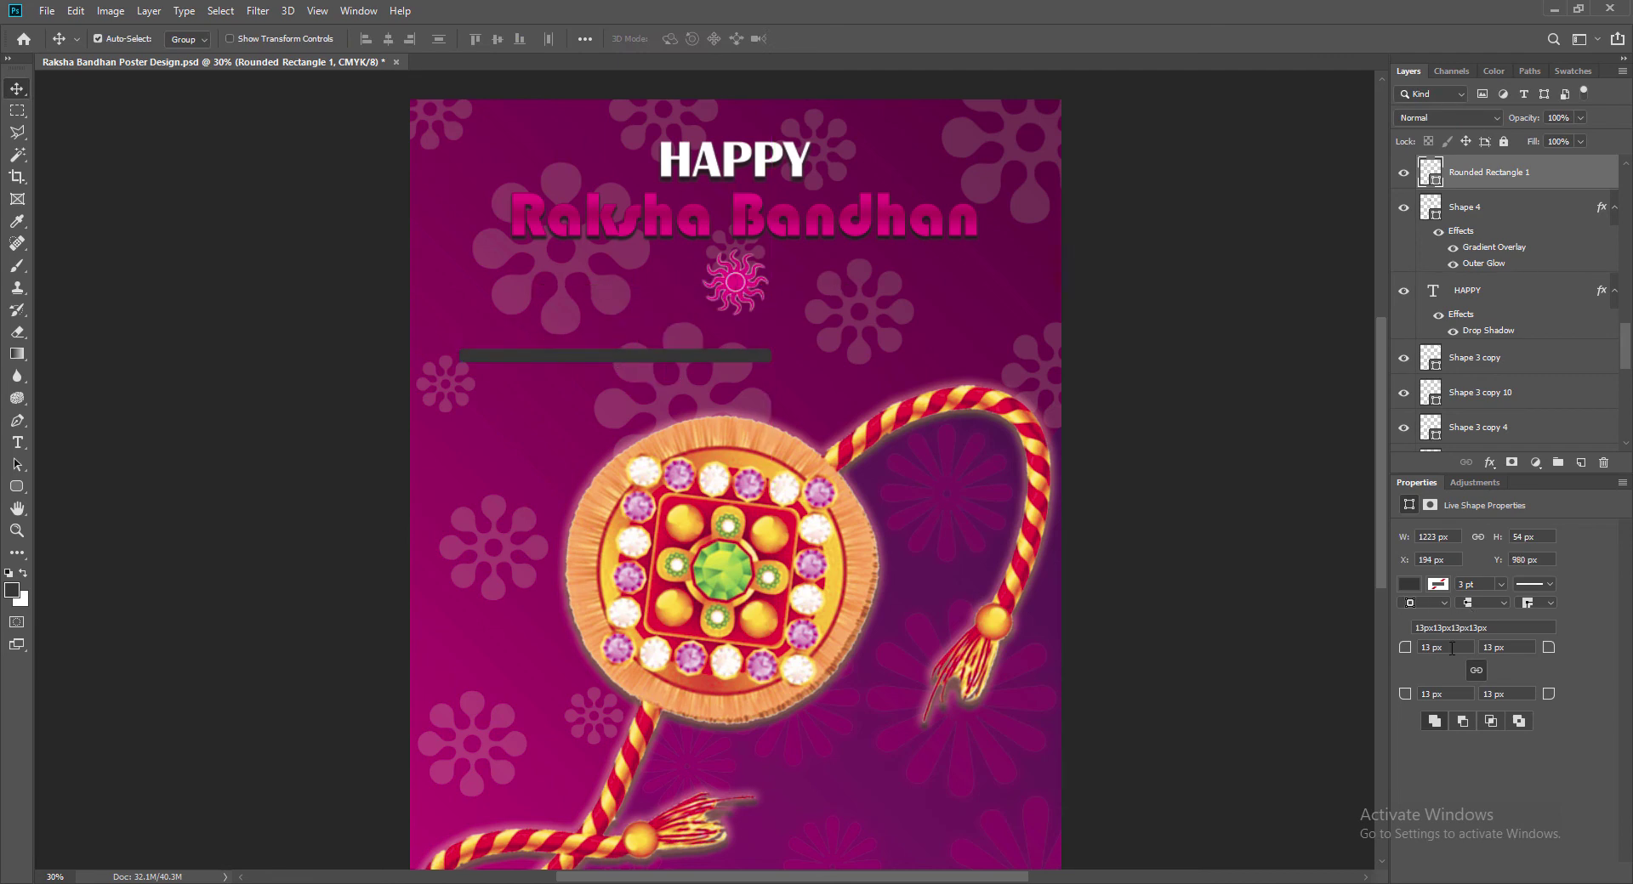
drag(1452, 649, 1391, 649)
Step: Skew the bar so its right end tapers to a thin point, accepting conversion to a regular path
key(ctrl+t)
right_click(747, 361)
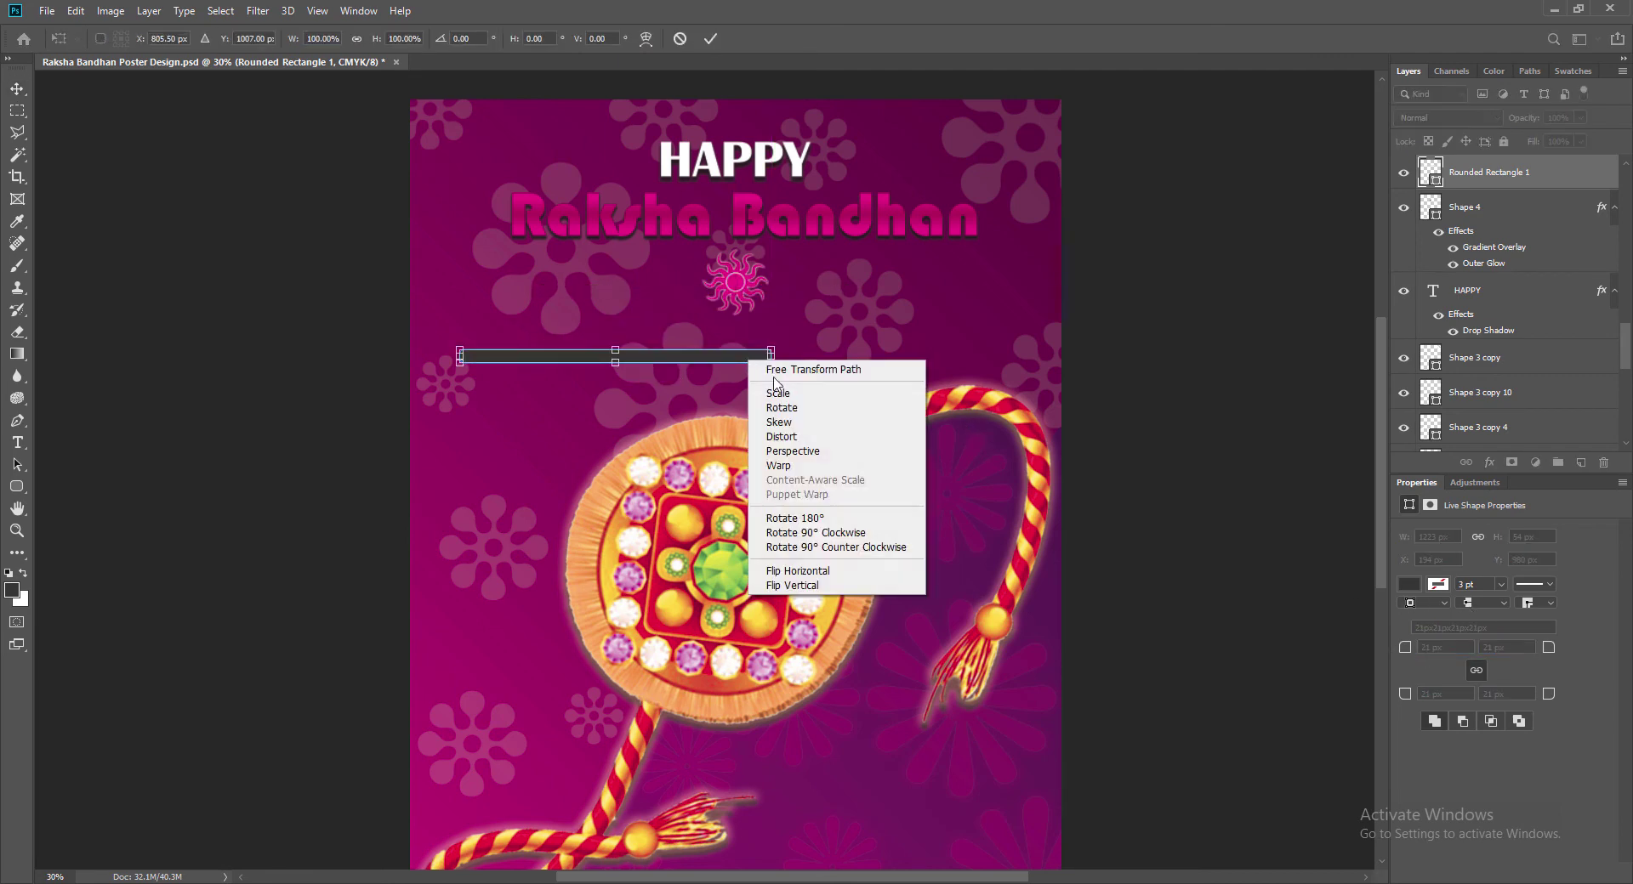
click(772, 423)
drag(772, 363, 772, 351)
click(710, 43)
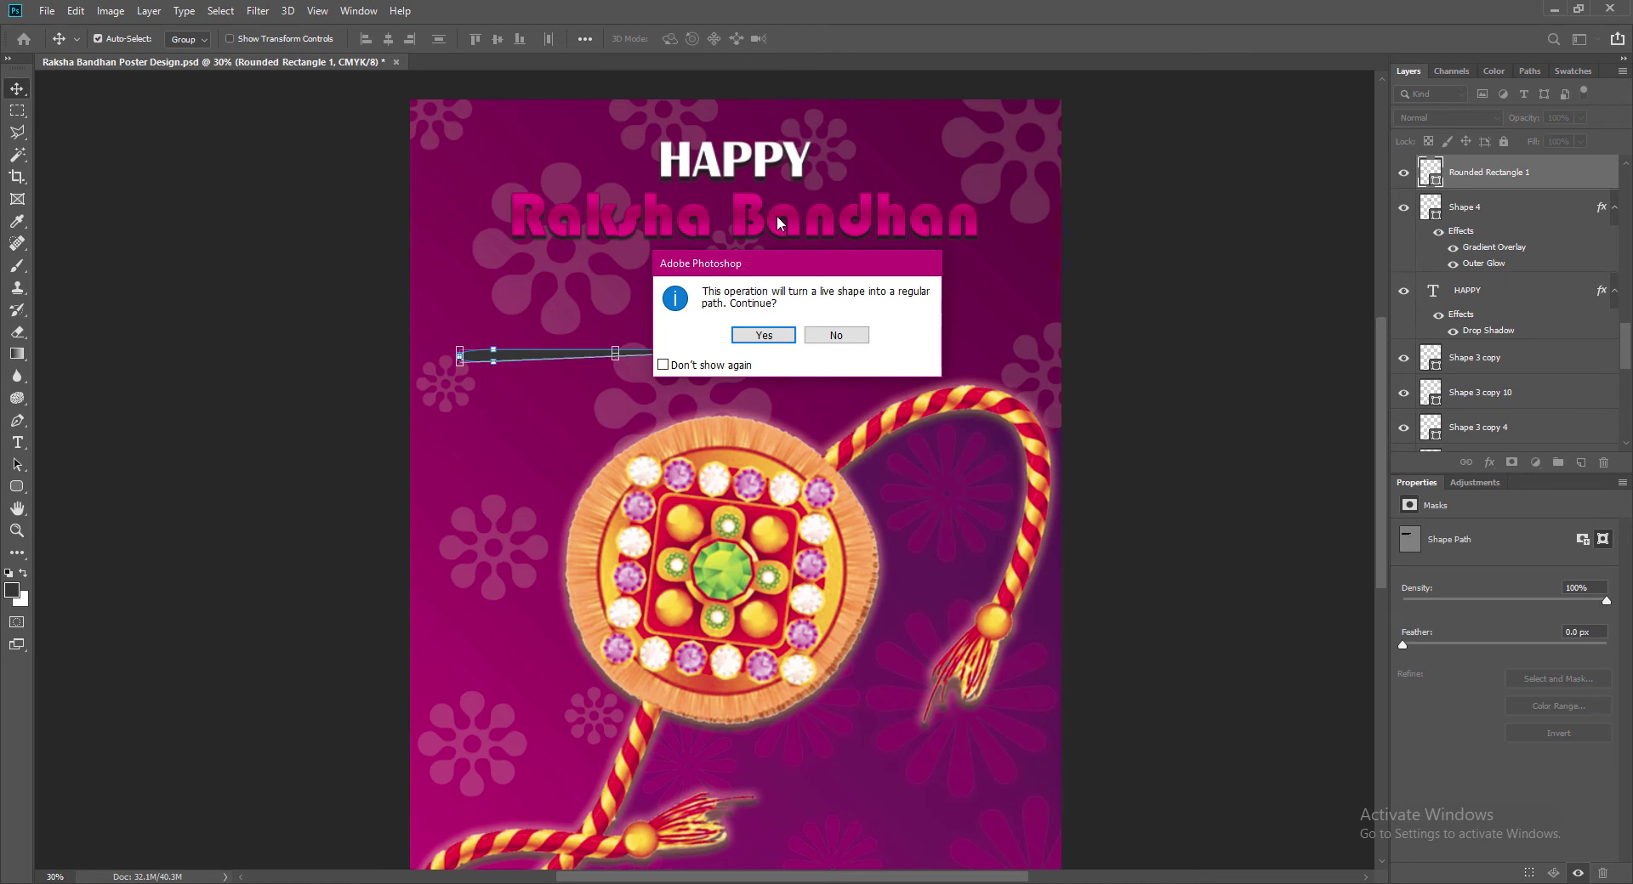
click(783, 342)
click(1012, 422)
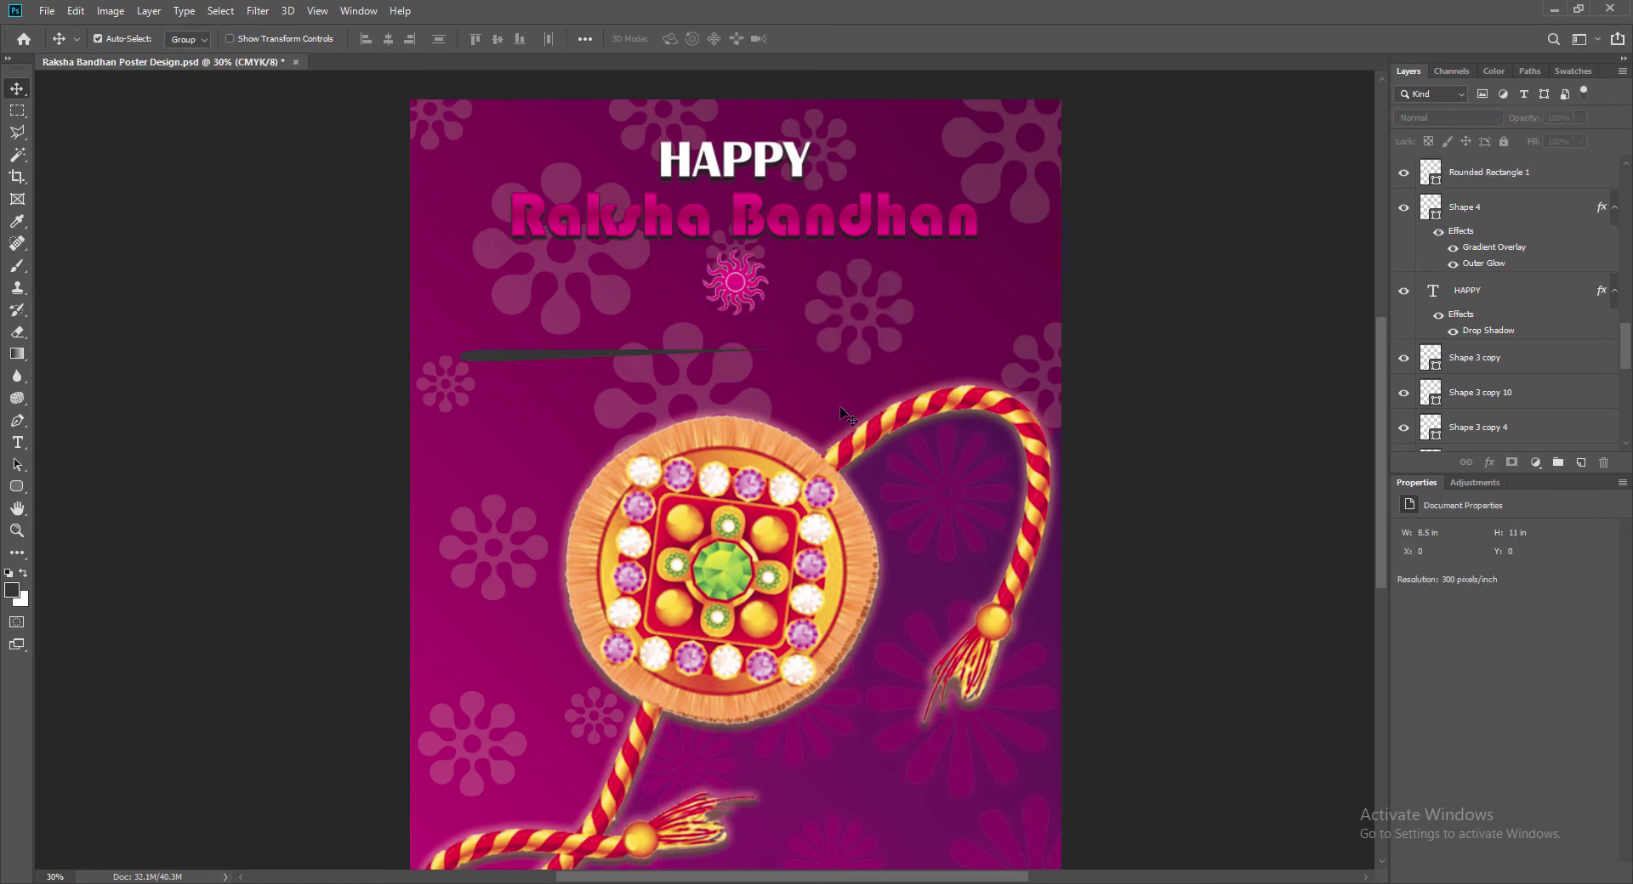
Step: Scale the tapered bar down and place it left of the sun shape, with its thin end pointing at the sun
click(516, 363)
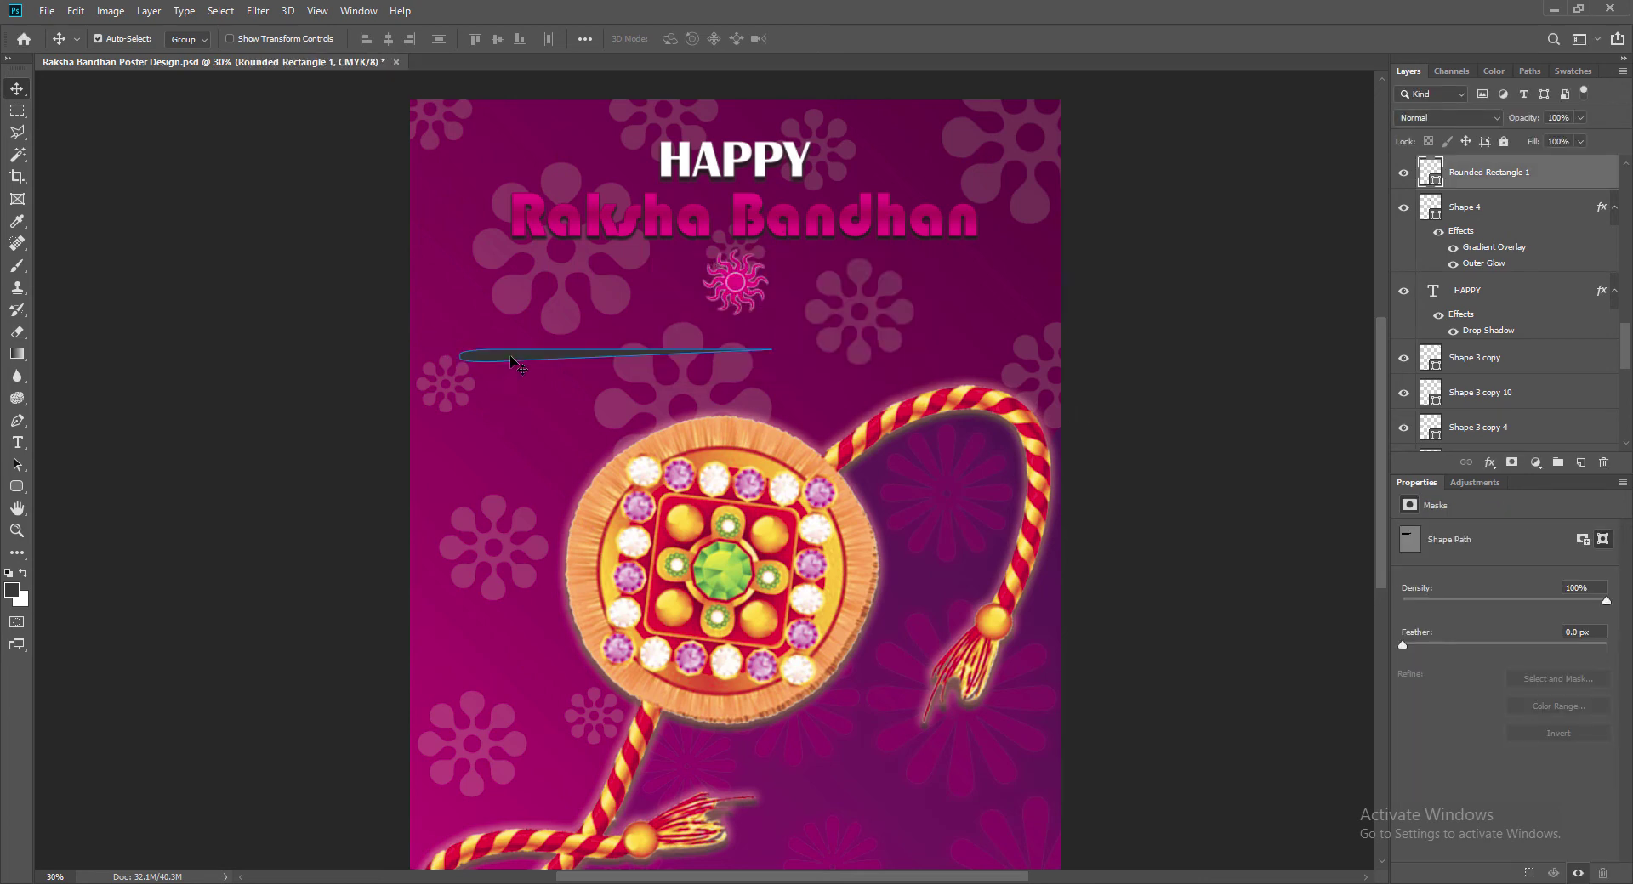
key(ctrl+t)
click(778, 350)
key(ctrl+t)
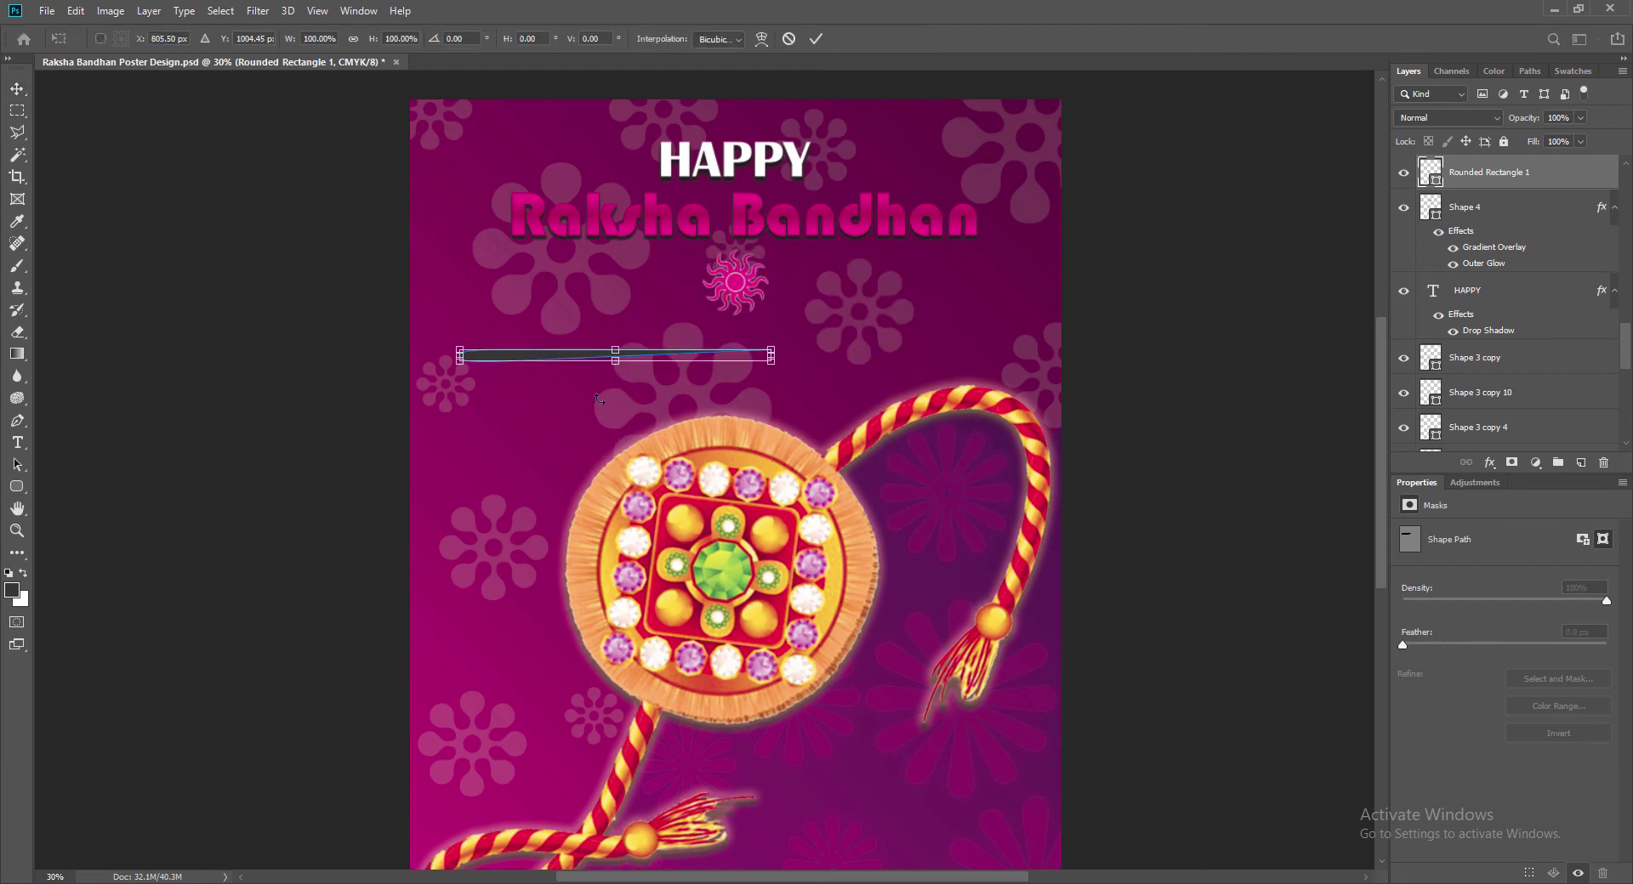
drag(787, 347, 795, 355)
drag(459, 344, 535, 295)
click(817, 40)
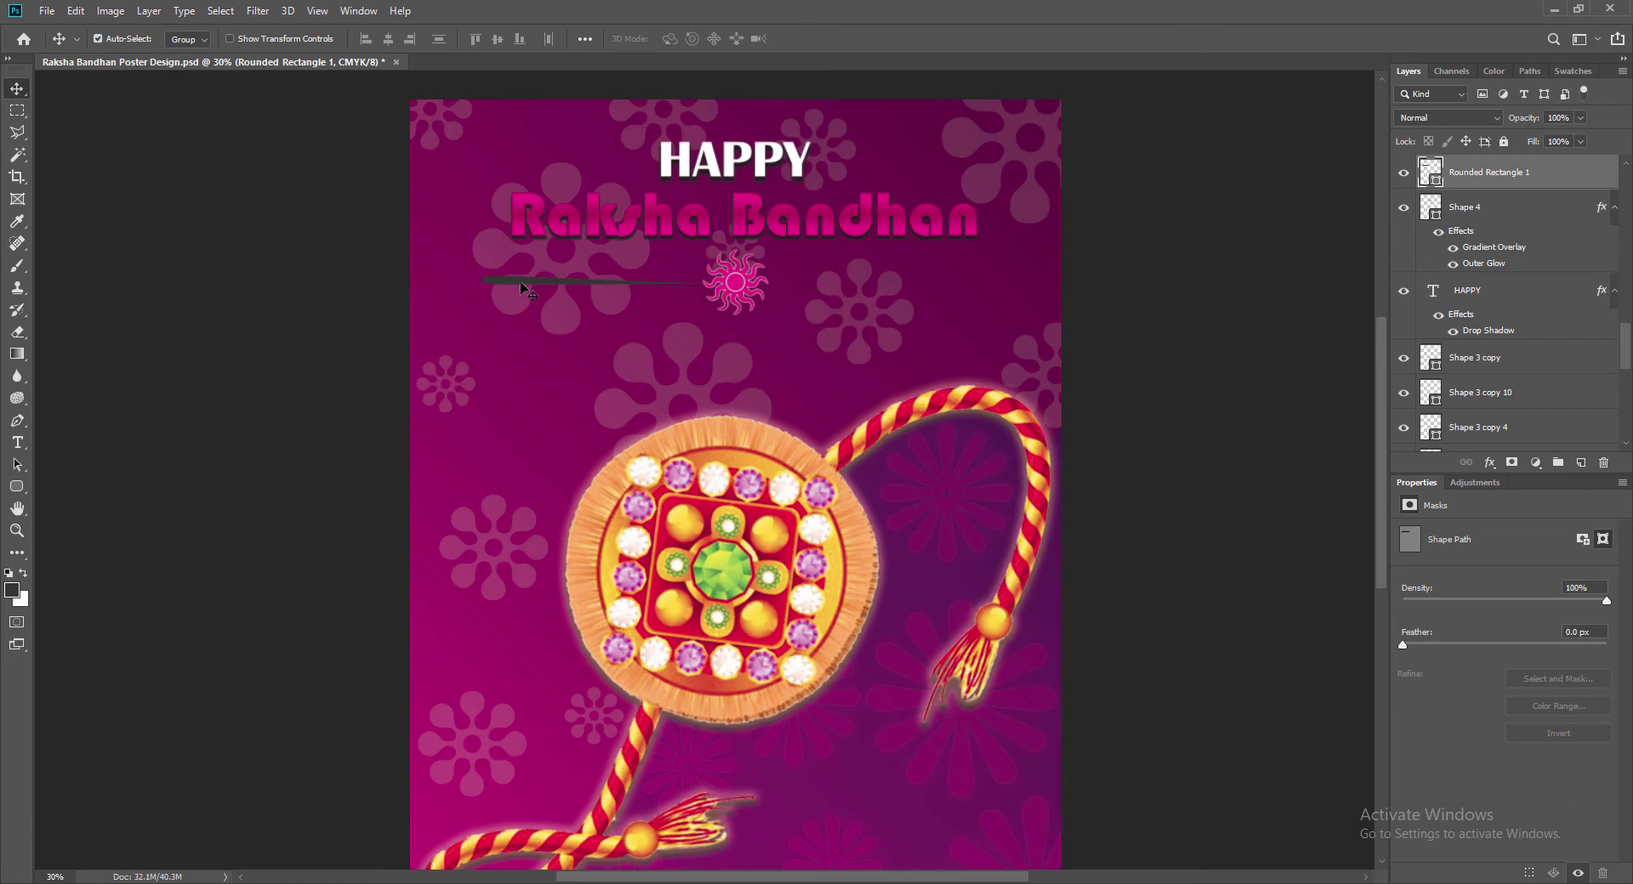
Step: Recolour the tapered bar with pink sampled from the sun, shifted to a more vivid shade, and save the file
double_click(1429, 170)
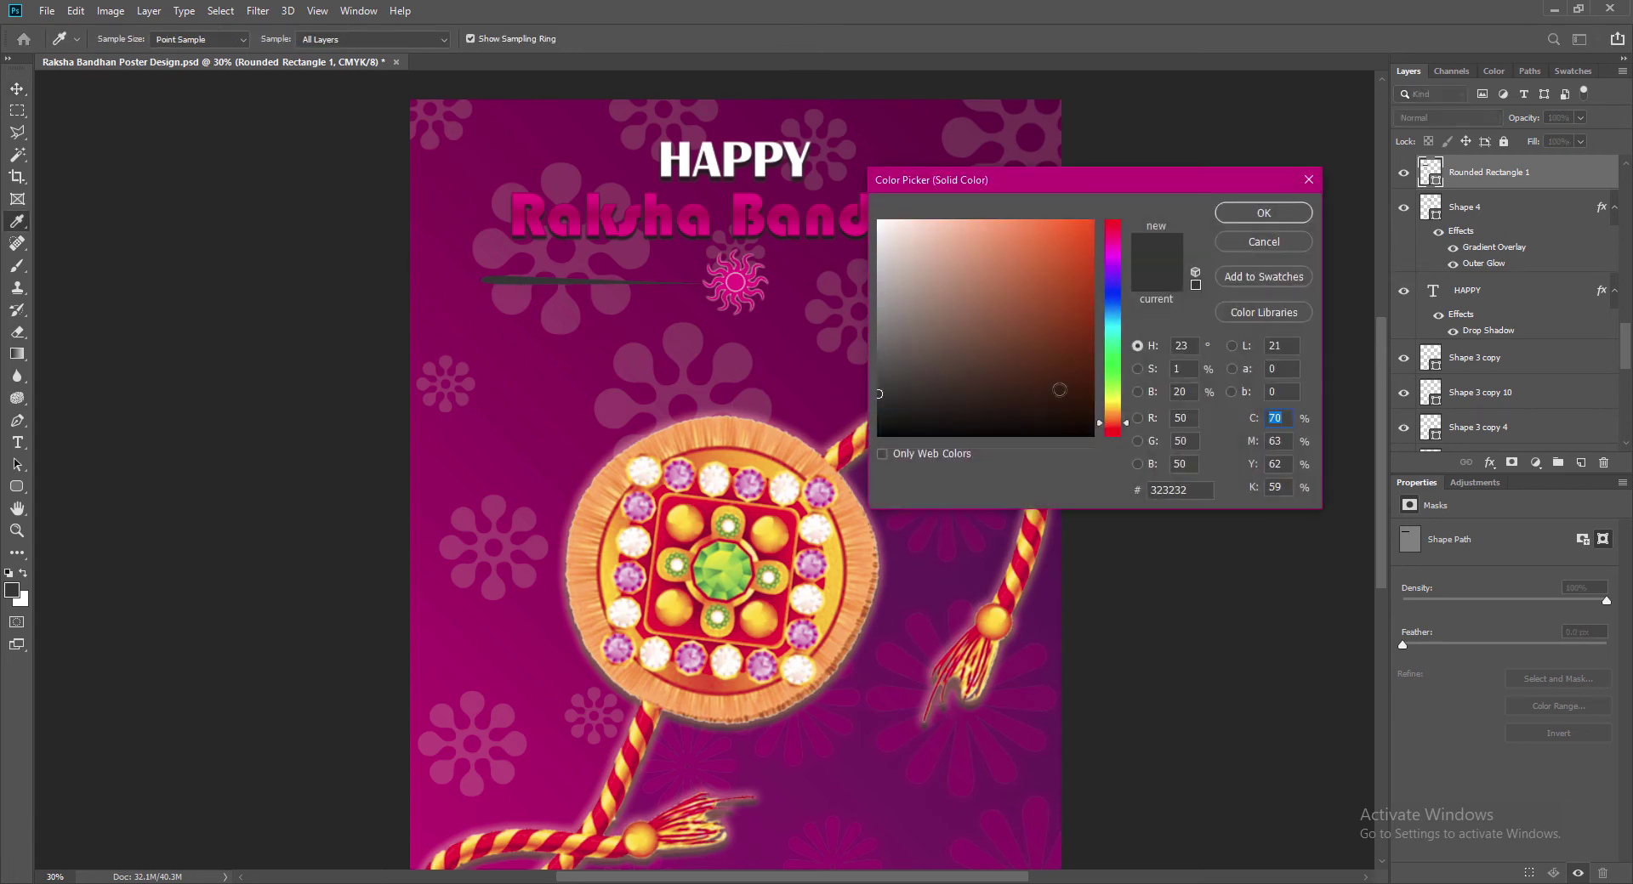
click(740, 273)
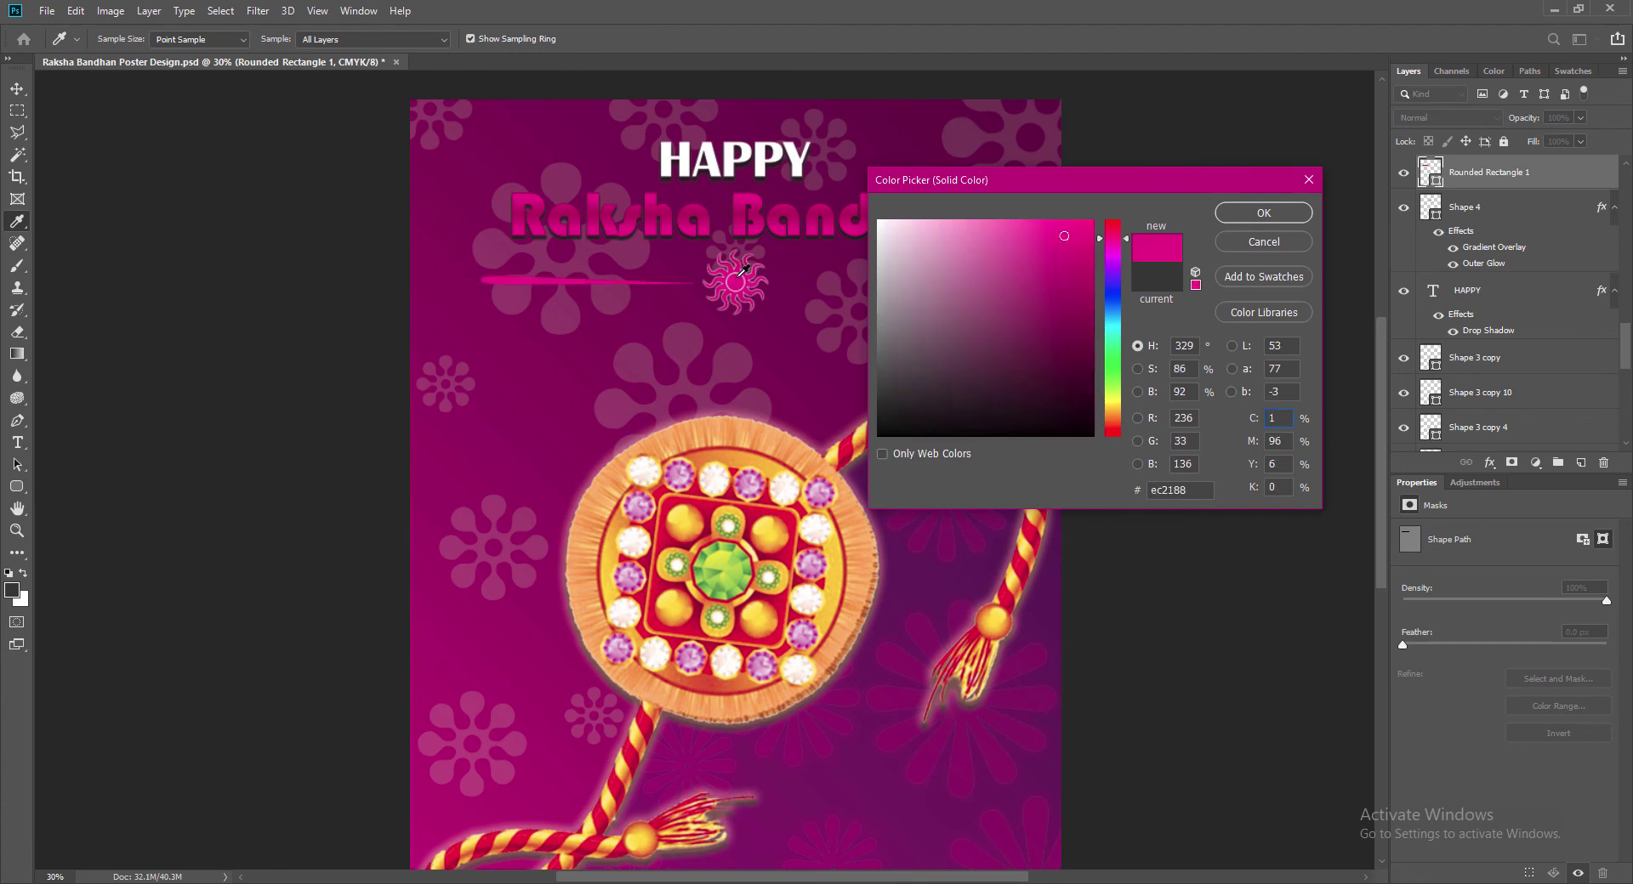
drag(1068, 238, 1122, 193)
click(1261, 215)
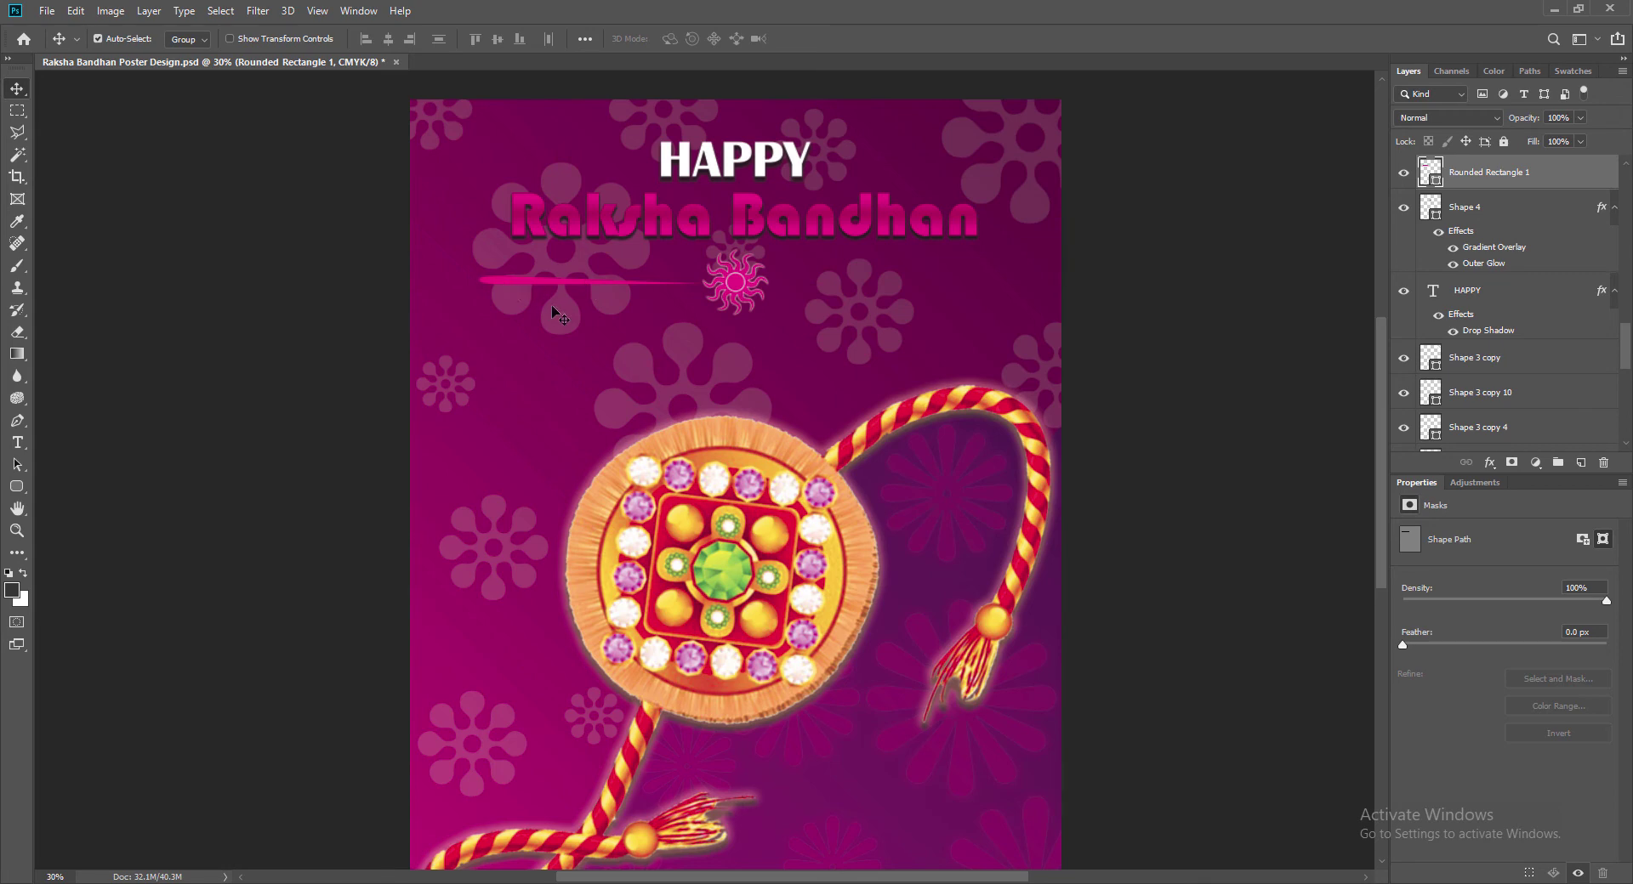
key(ctrl+s)
Step: Duplicate the pink bar to the right of the sun, flip it horizontally, and align it level with the left bar
drag(531, 289, 855, 287)
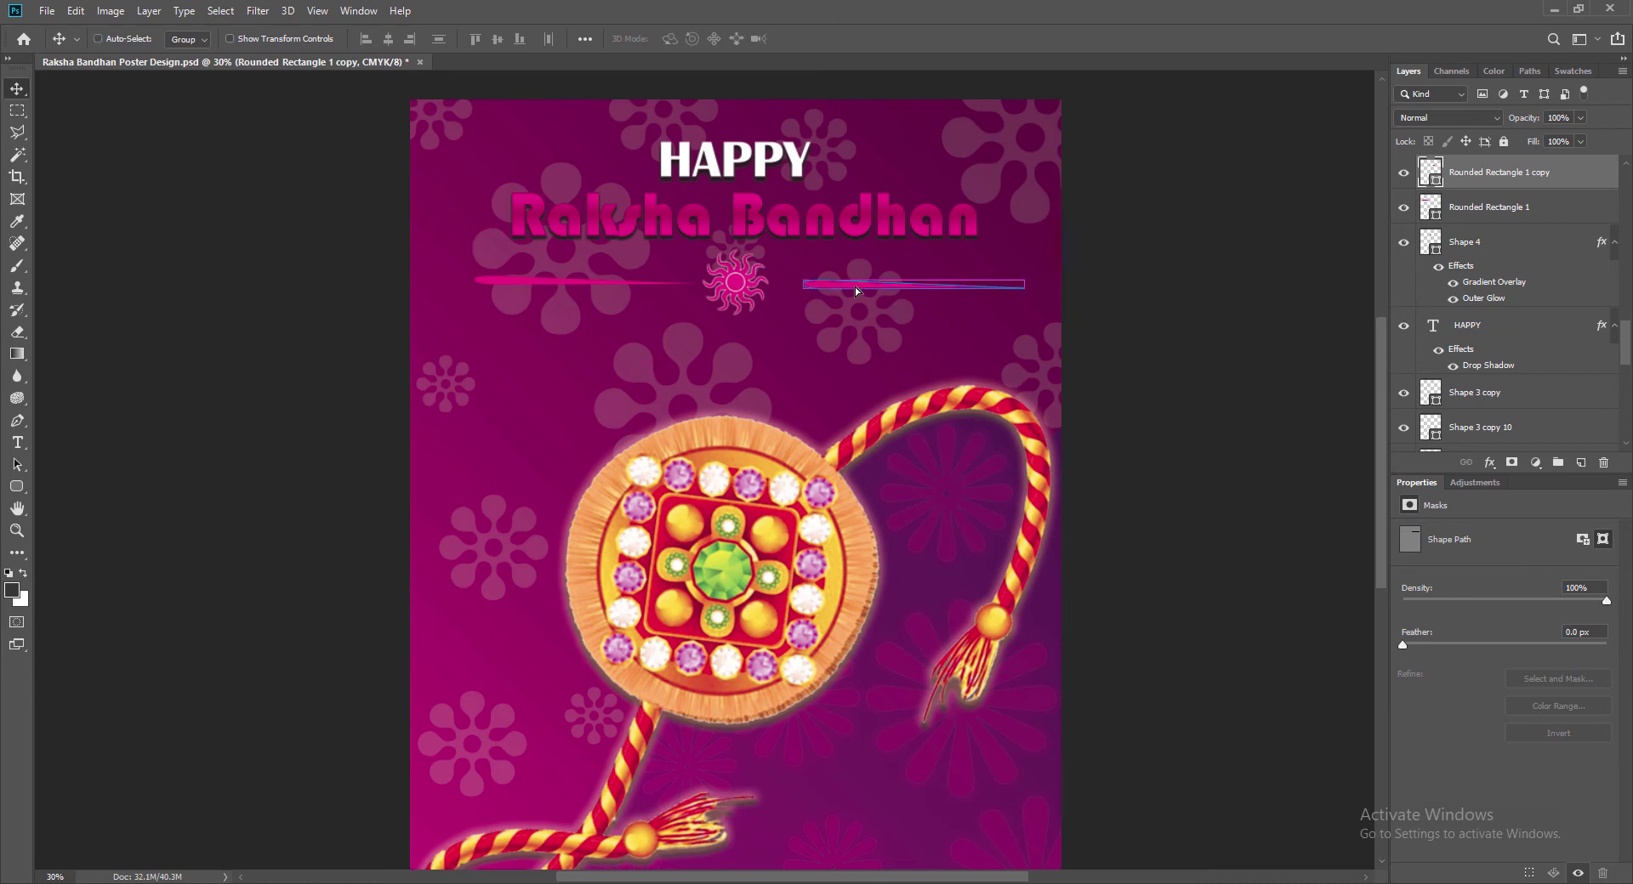
key(ctrl+t)
right_click(855, 287)
click(906, 503)
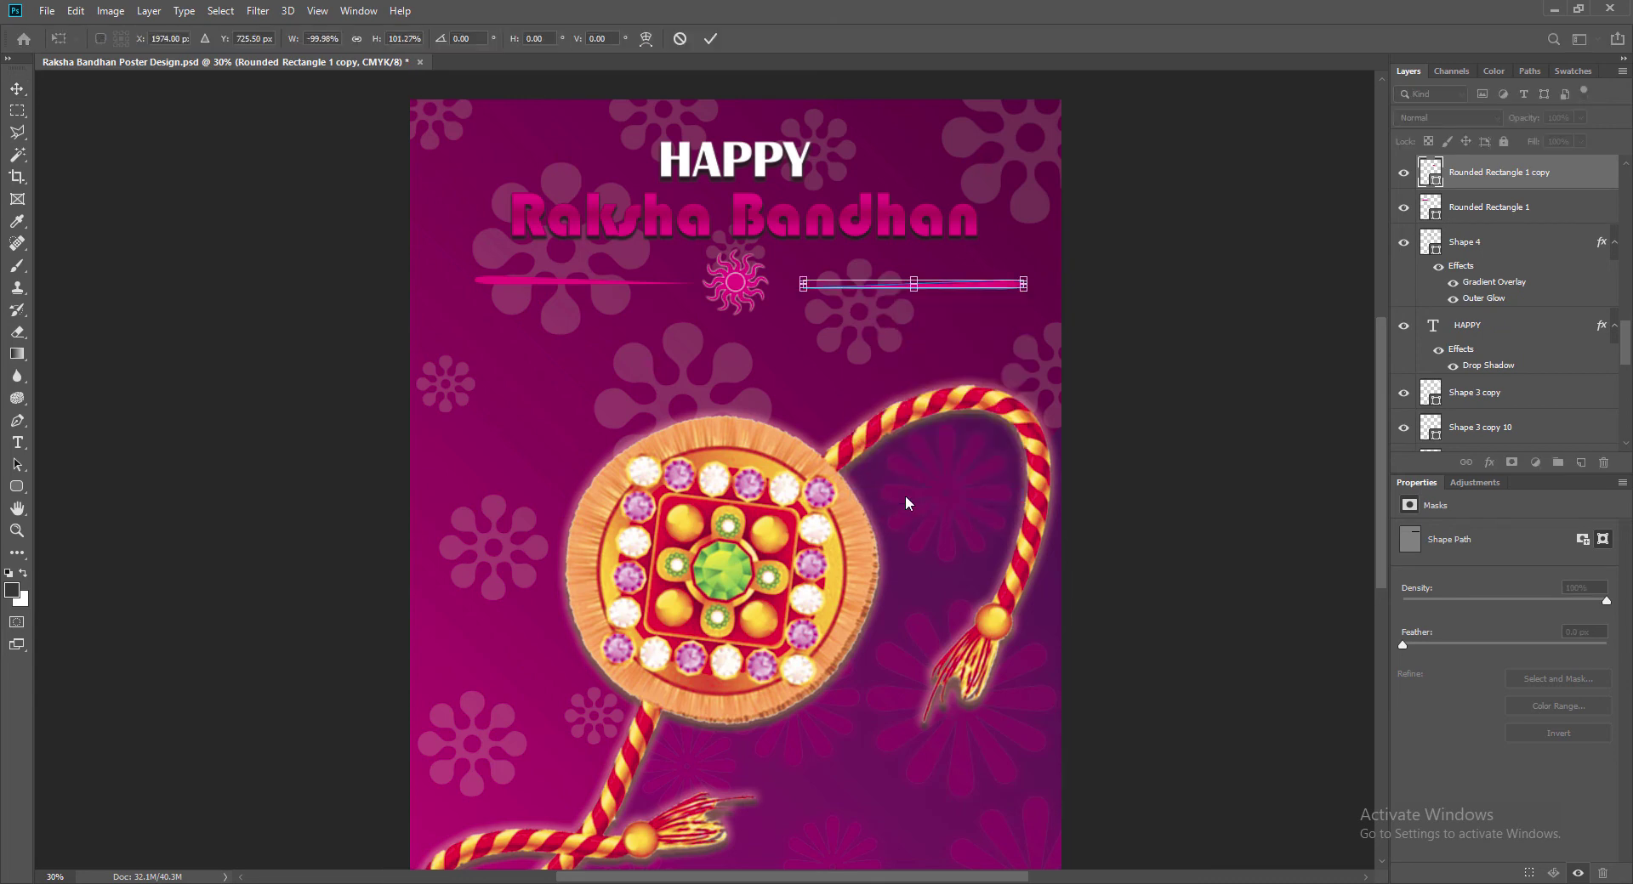
click(711, 38)
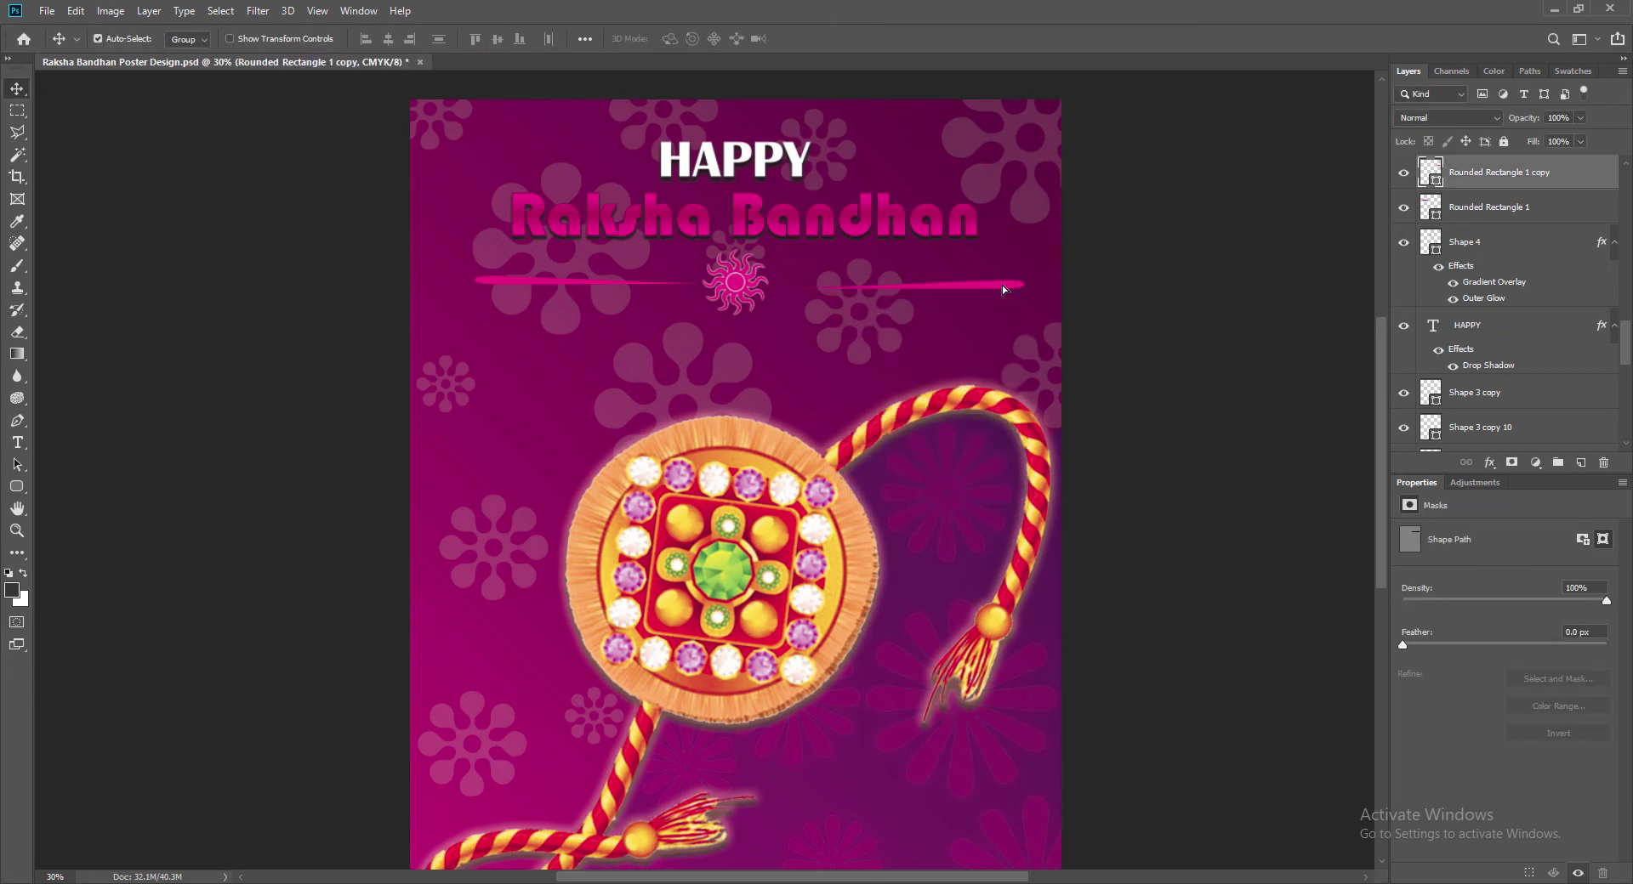
drag(1004, 289, 981, 289)
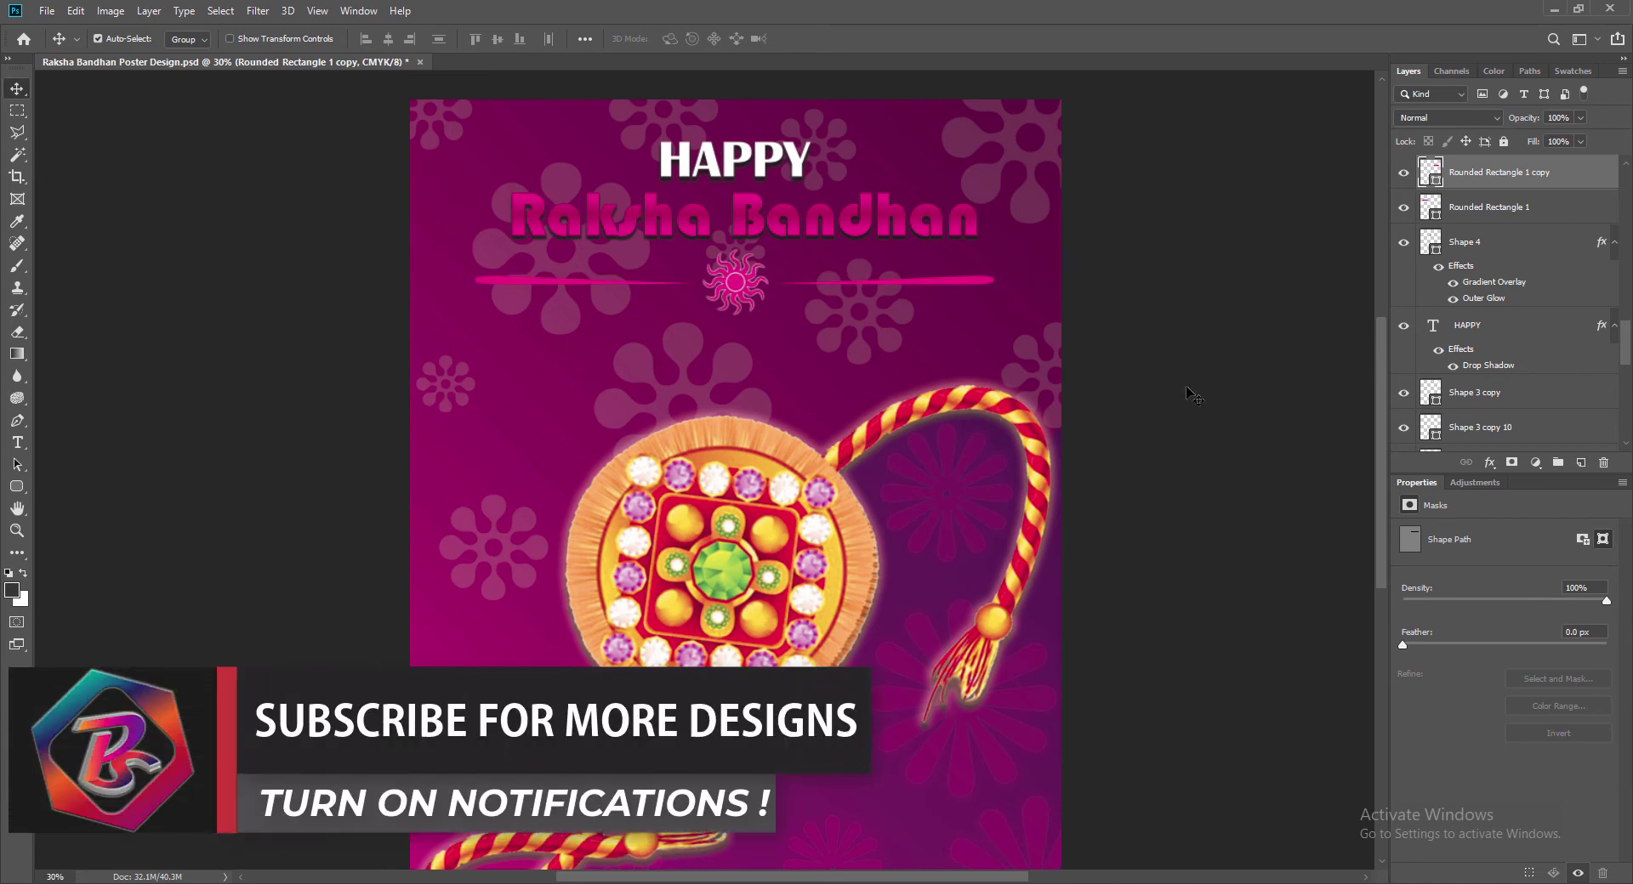
Step: Show the rulers and check that both bars are level using a temporary horizontal guide
key(ctrl+r)
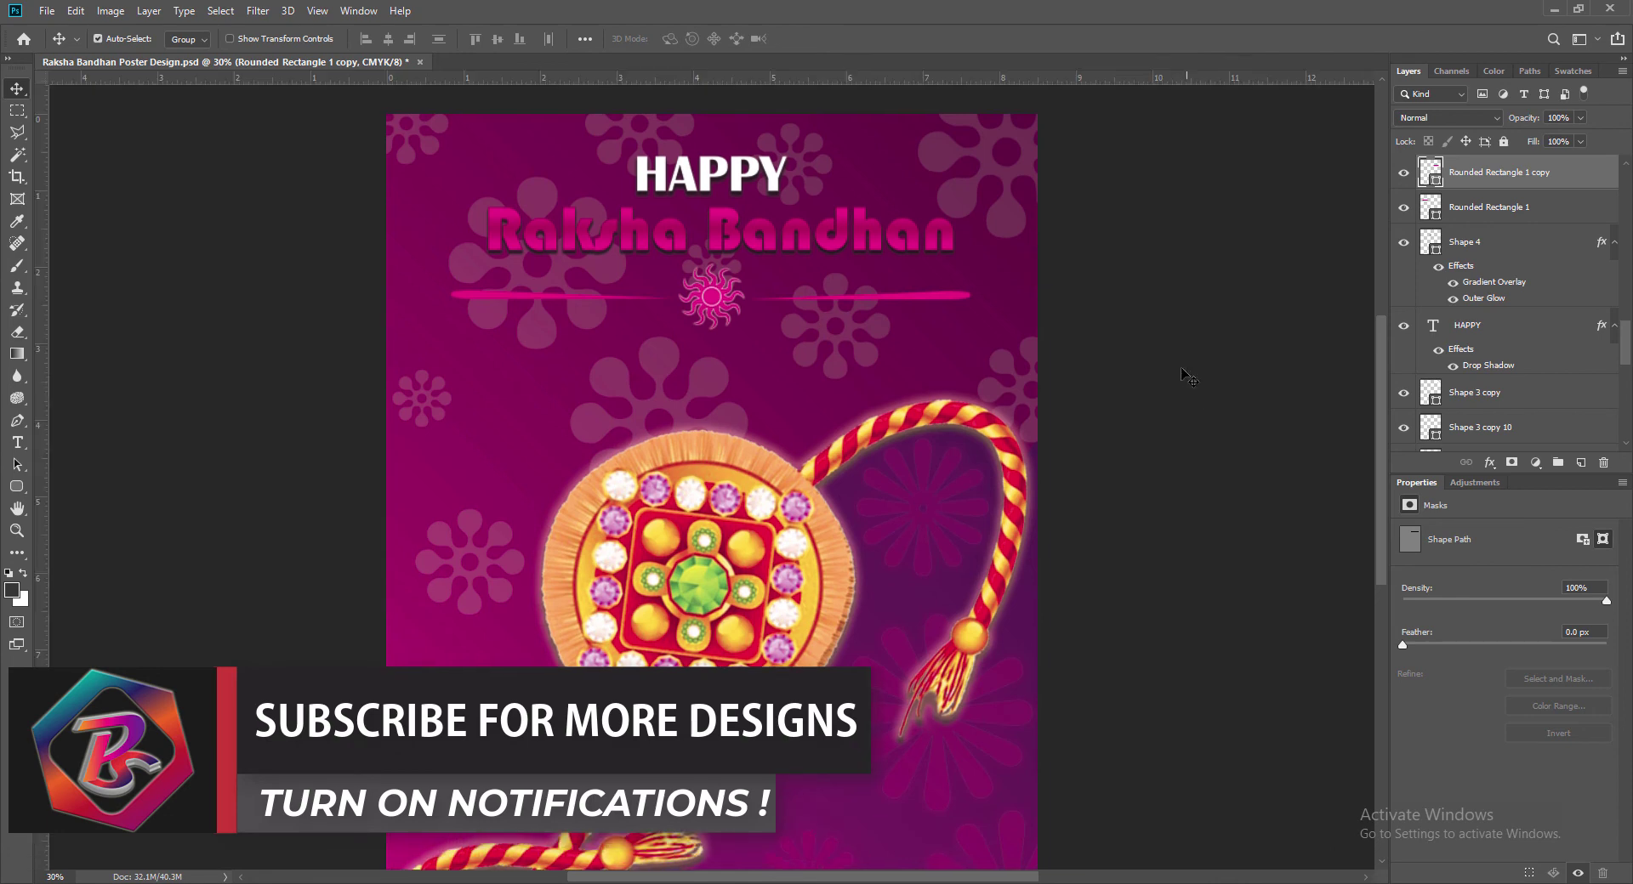
drag(970, 81, 1006, 298)
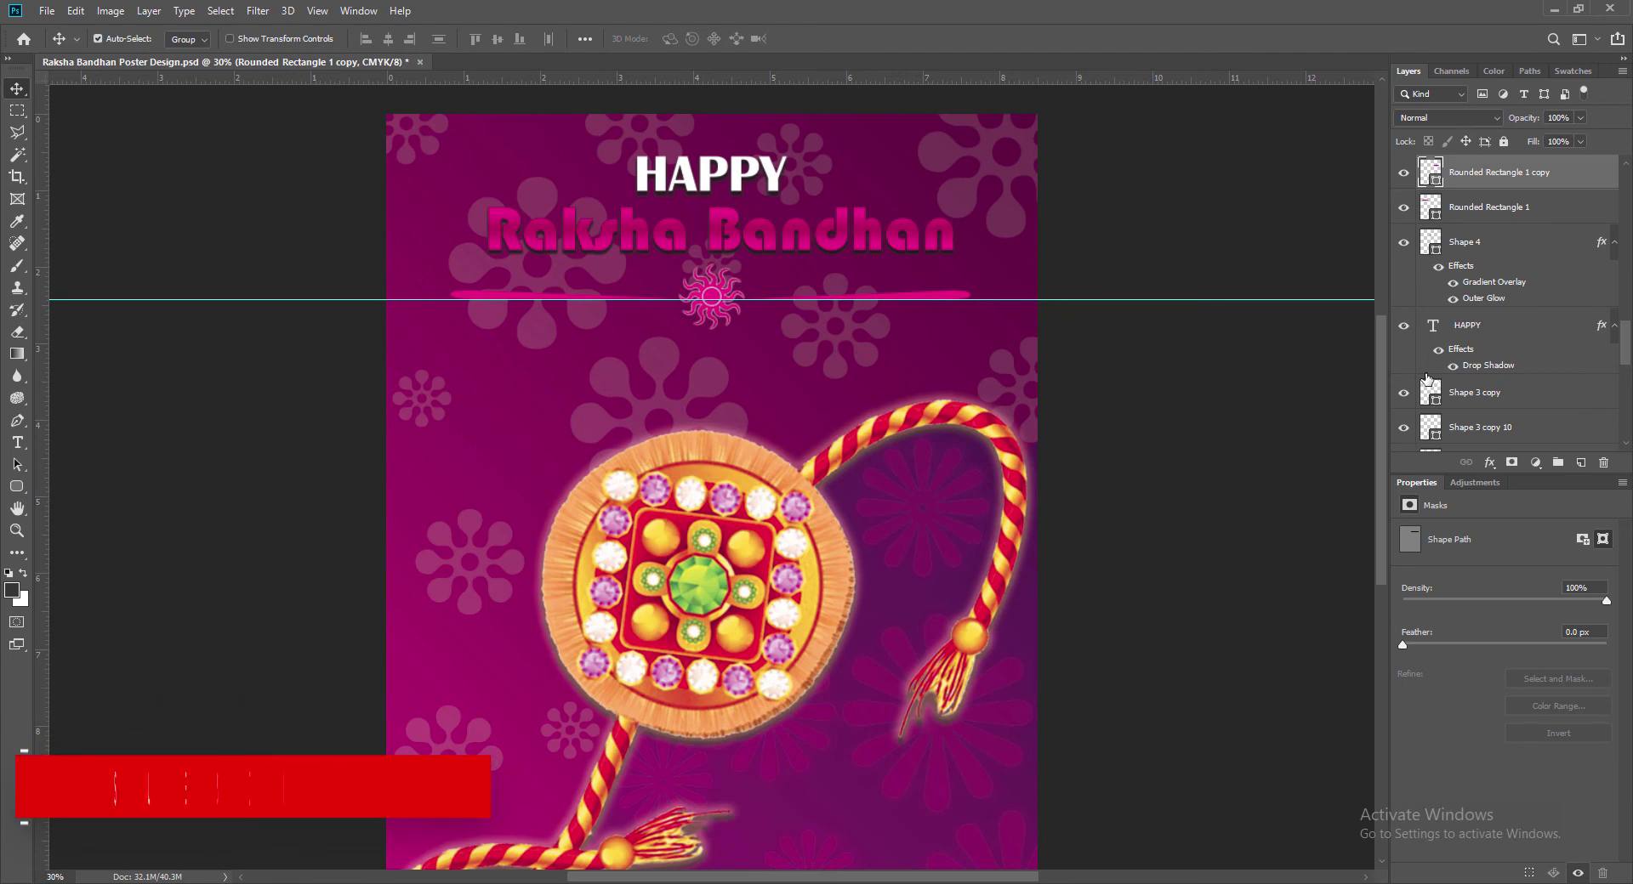
drag(1258, 299, 1264, 78)
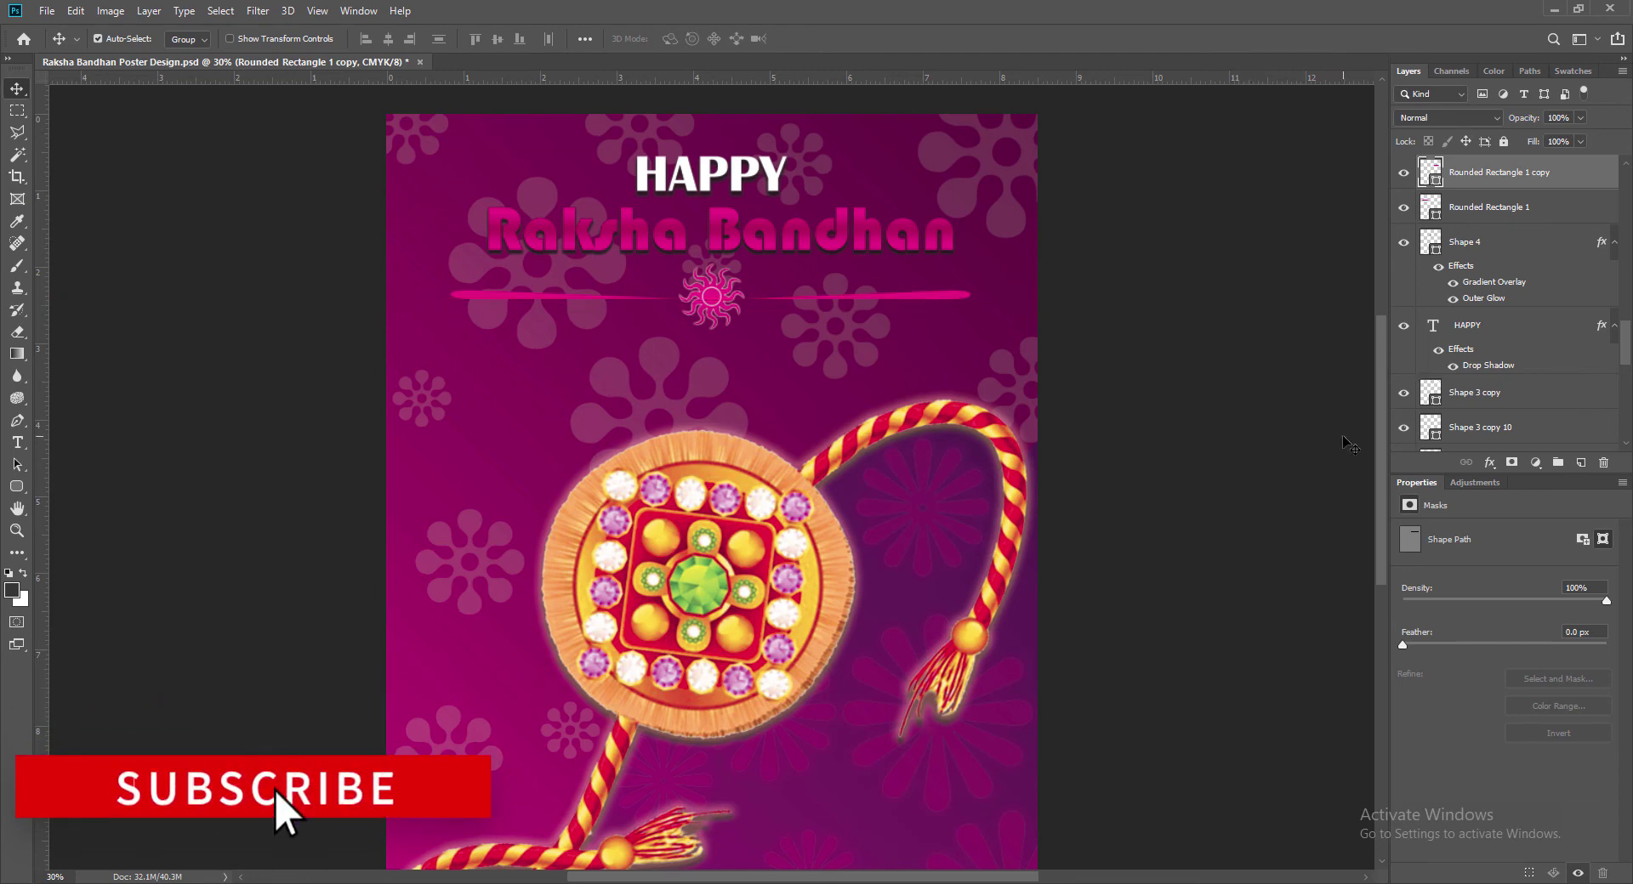
Step: Nudge the two bars slightly outward so they are evenly spaced around the sun, and save the file
key(shift+Right)
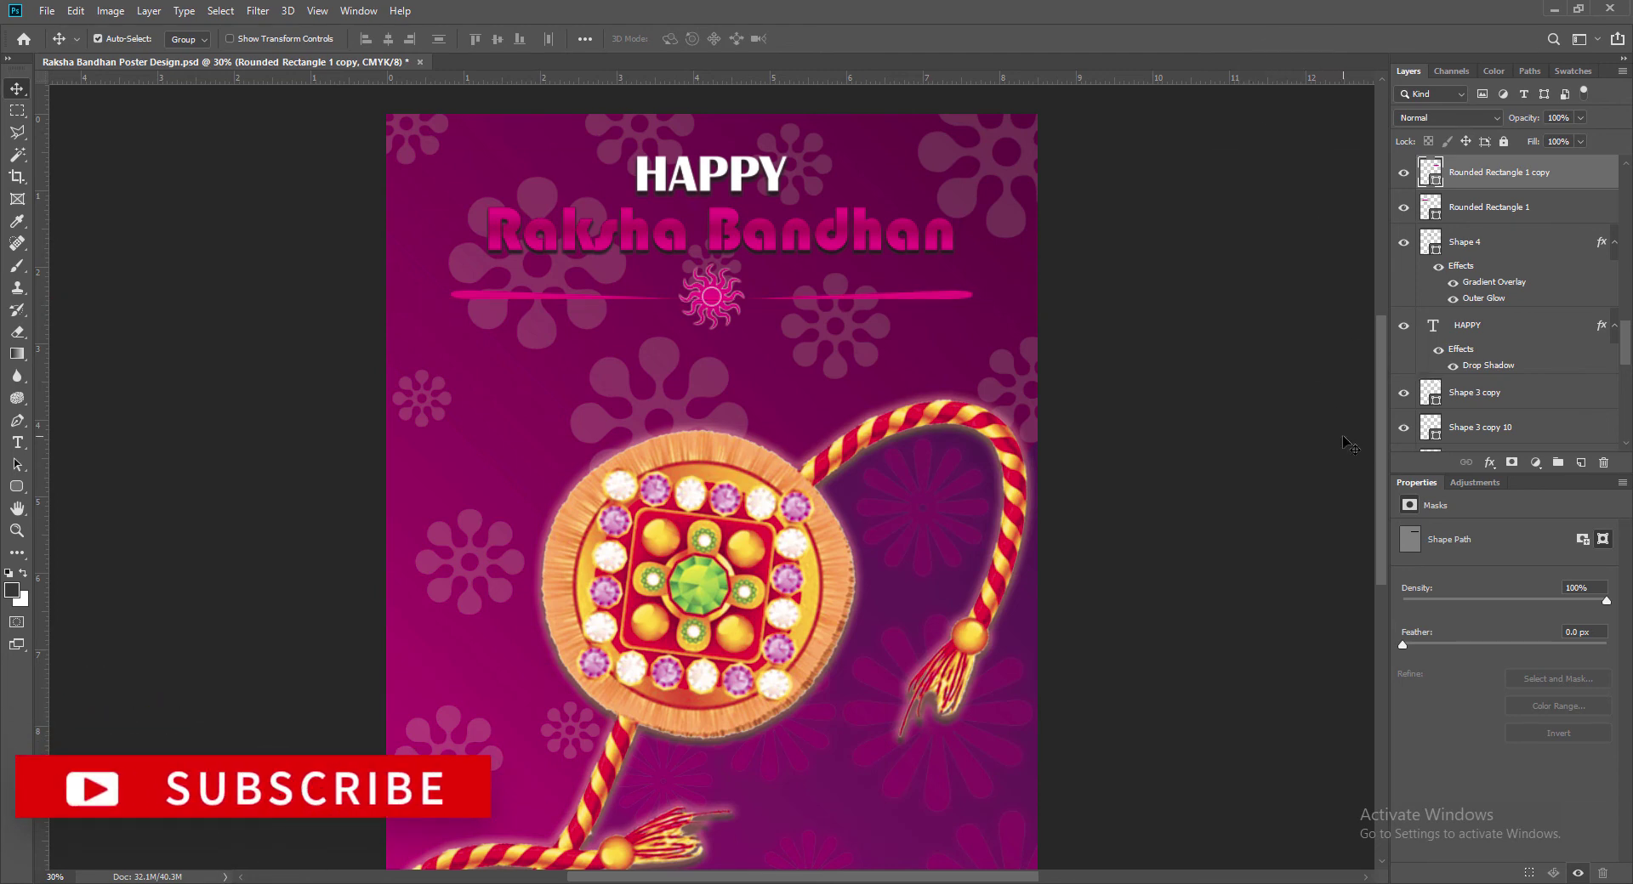
click(489, 296)
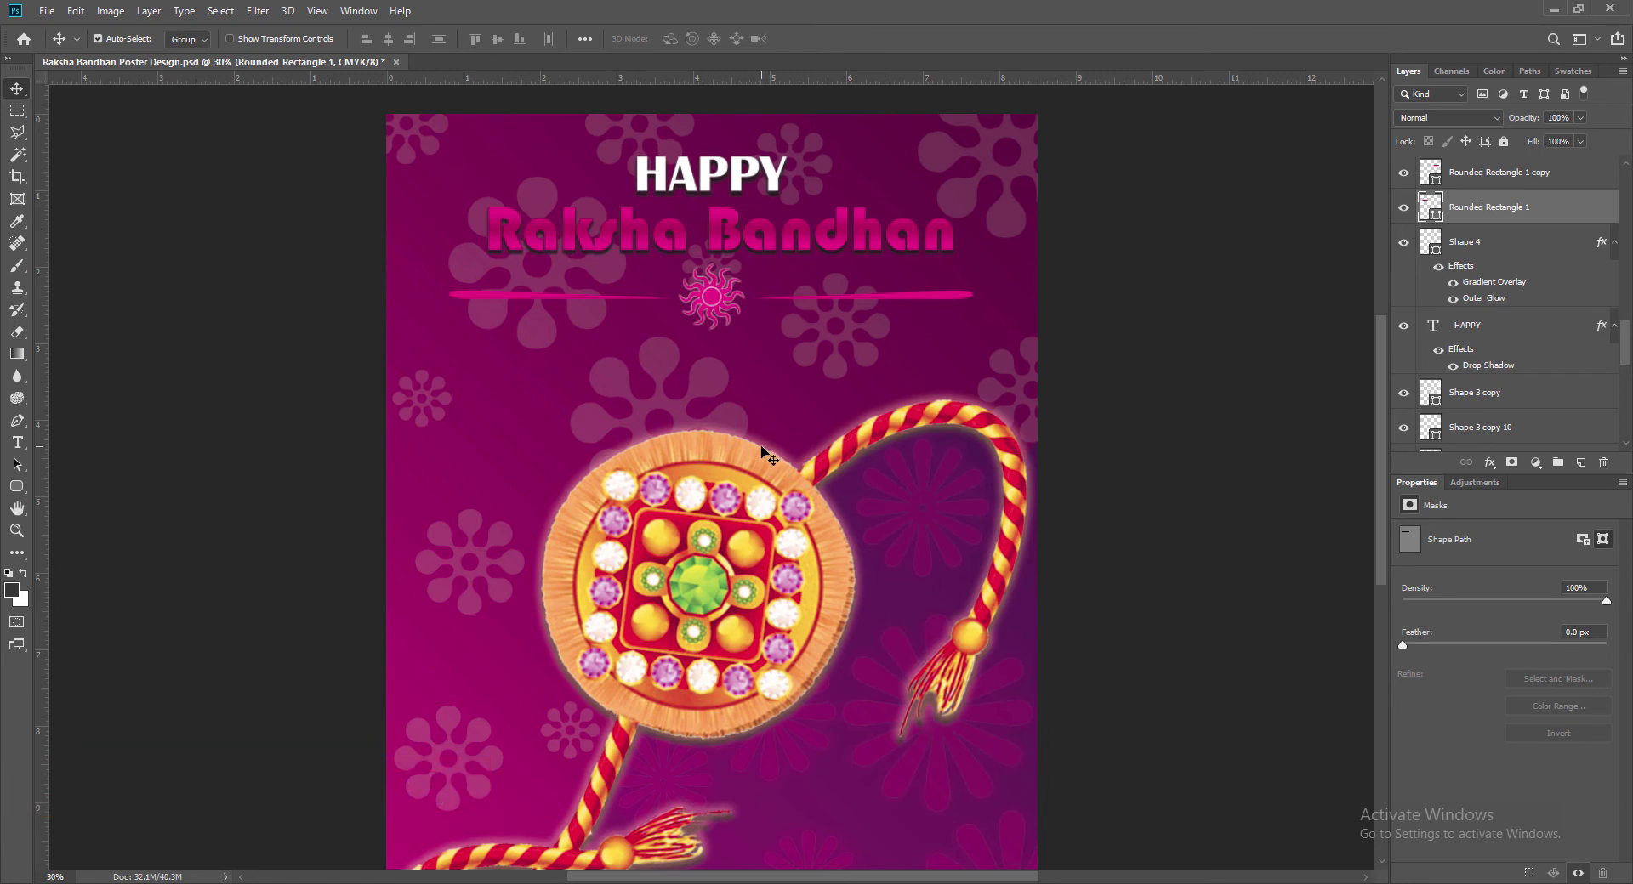
click(849, 298)
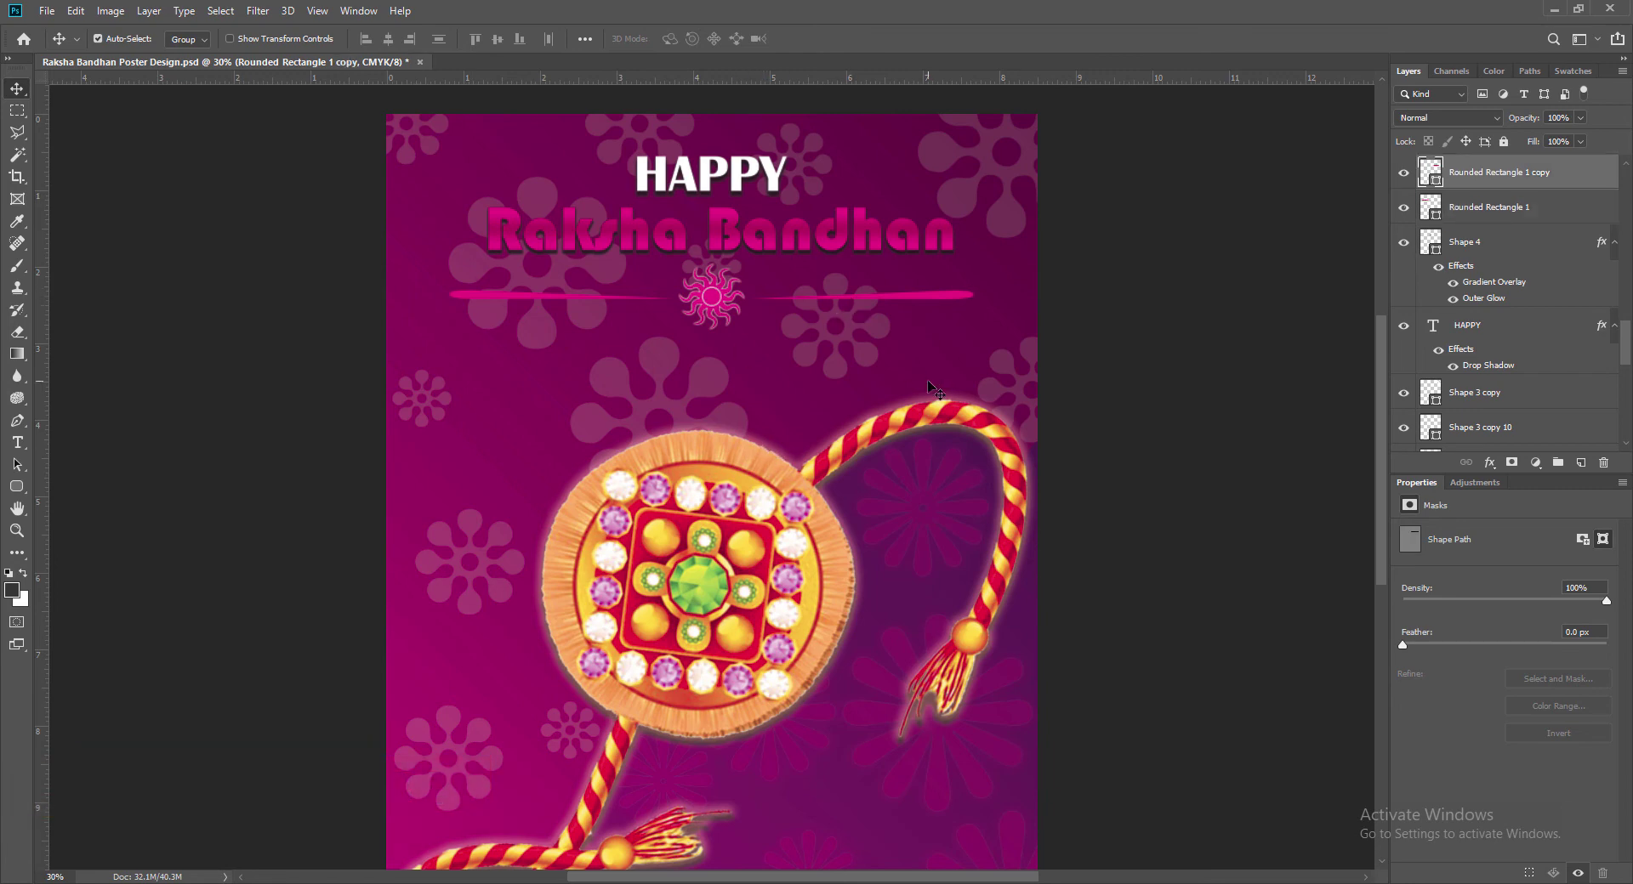
click(474, 296)
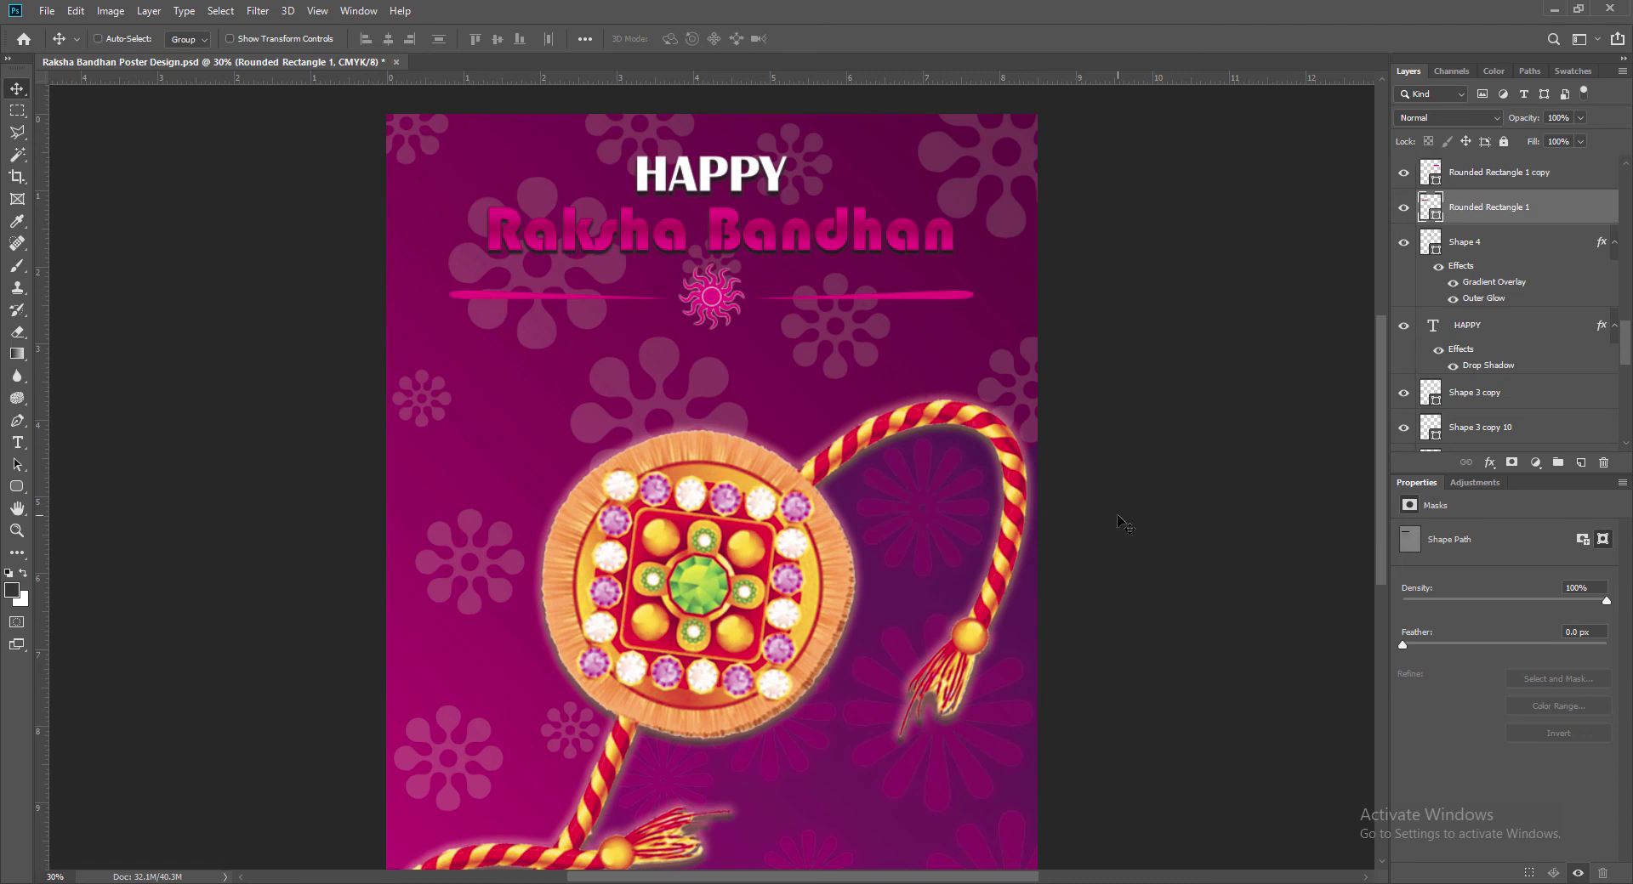
key(ctrl+s)
Step: Try an outer glow on the left bar with 60% opacity, 6% spread and 3 px size
right_click(1423, 201)
click(1456, 210)
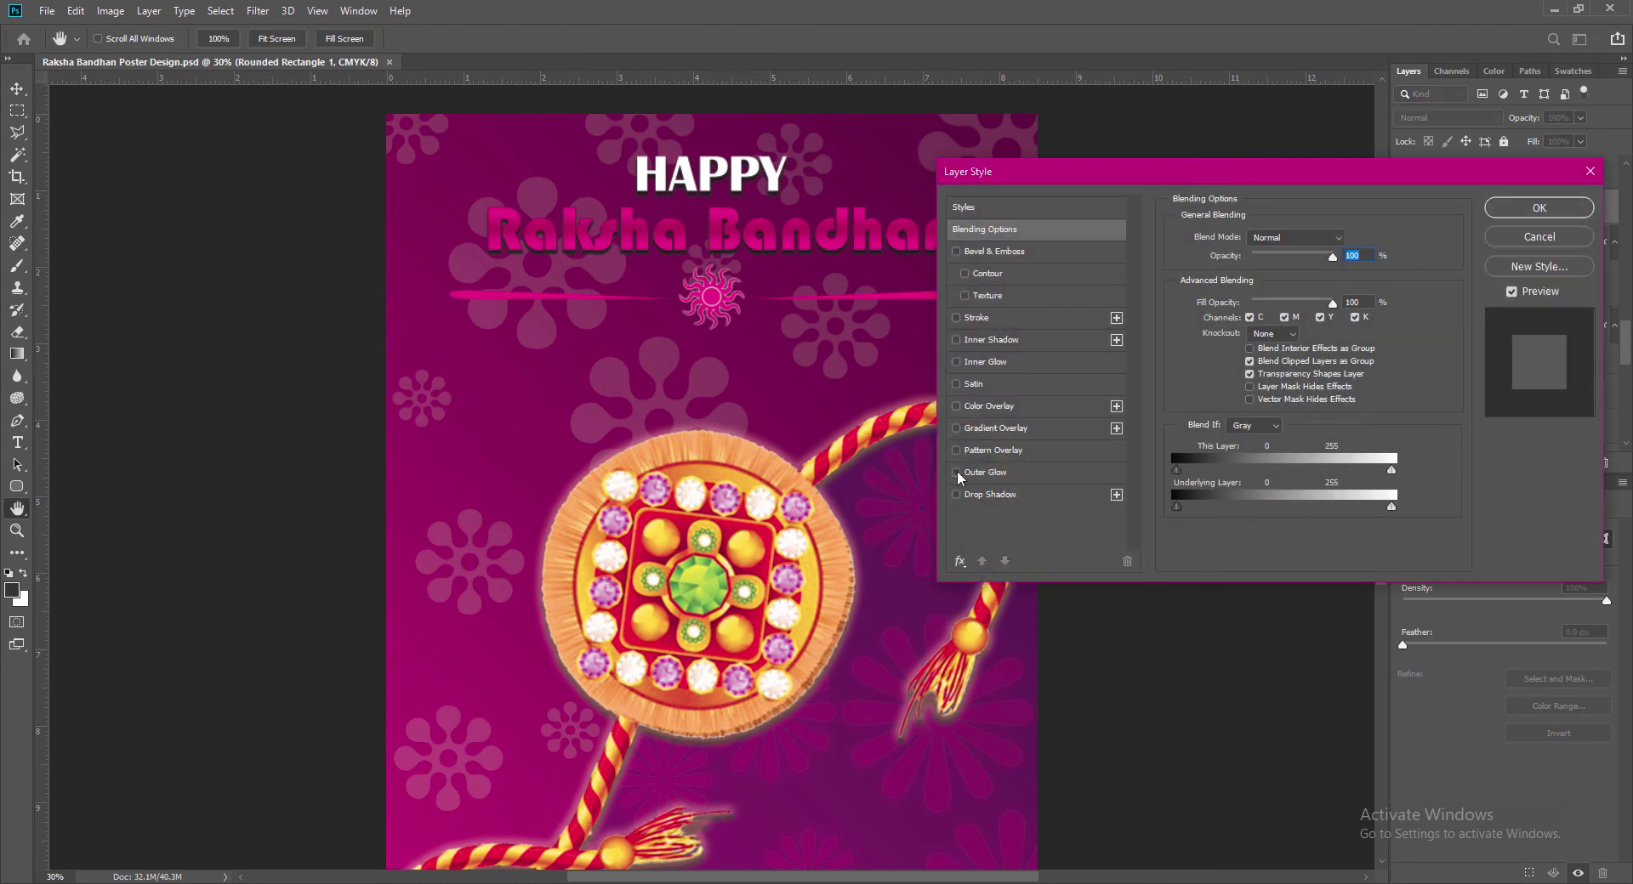
click(956, 473)
click(980, 472)
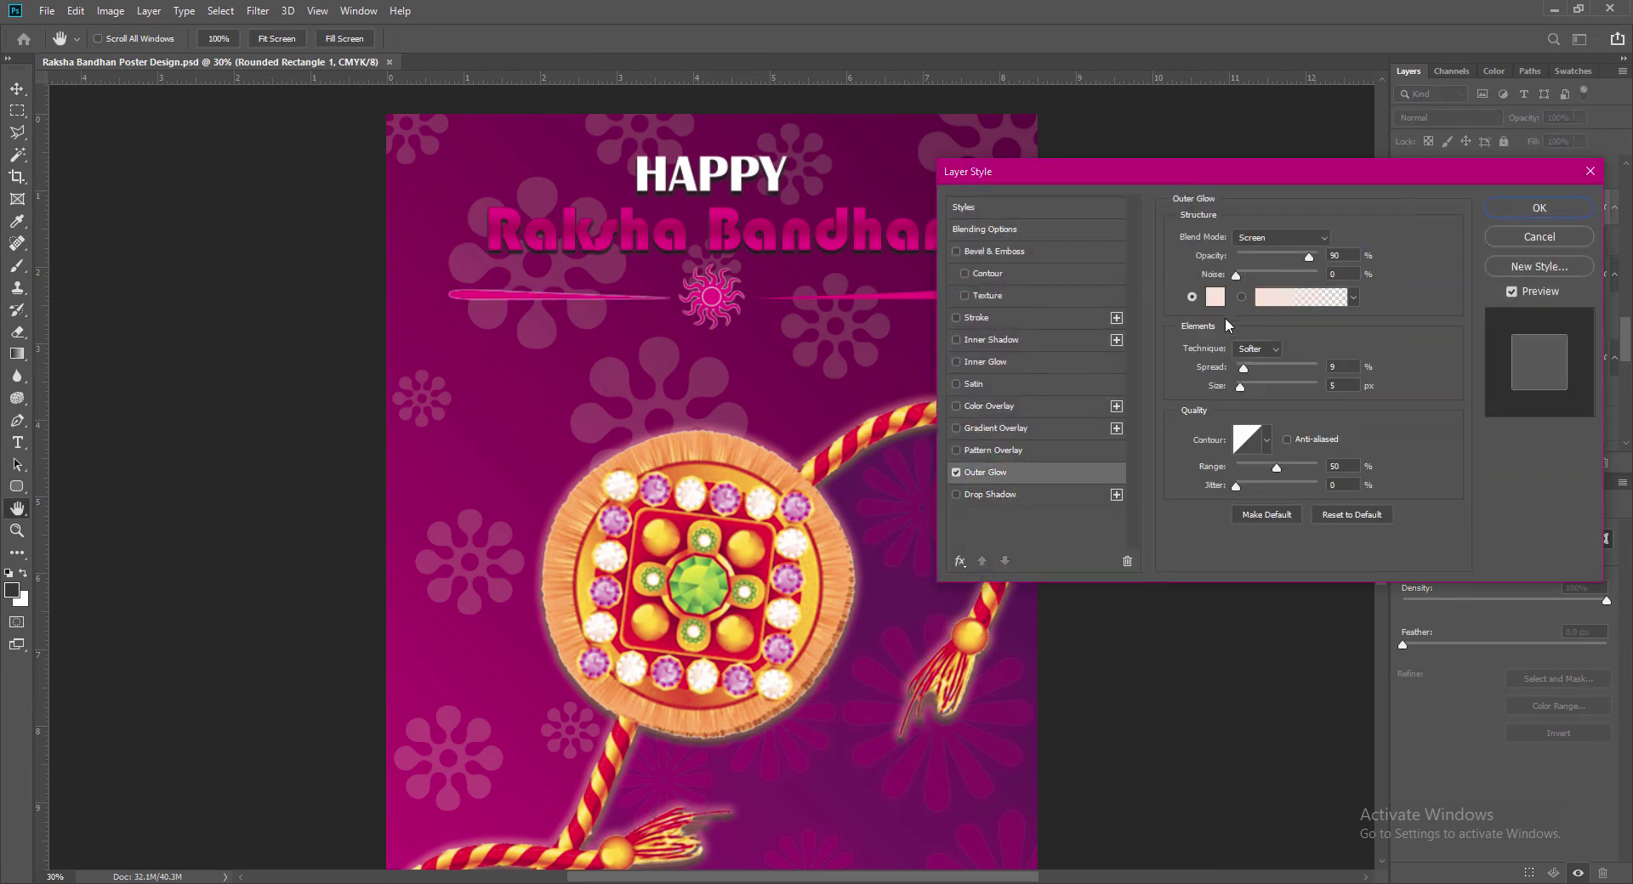
drag(1343, 366, 1305, 386)
text(6)
text(3)
text(60)
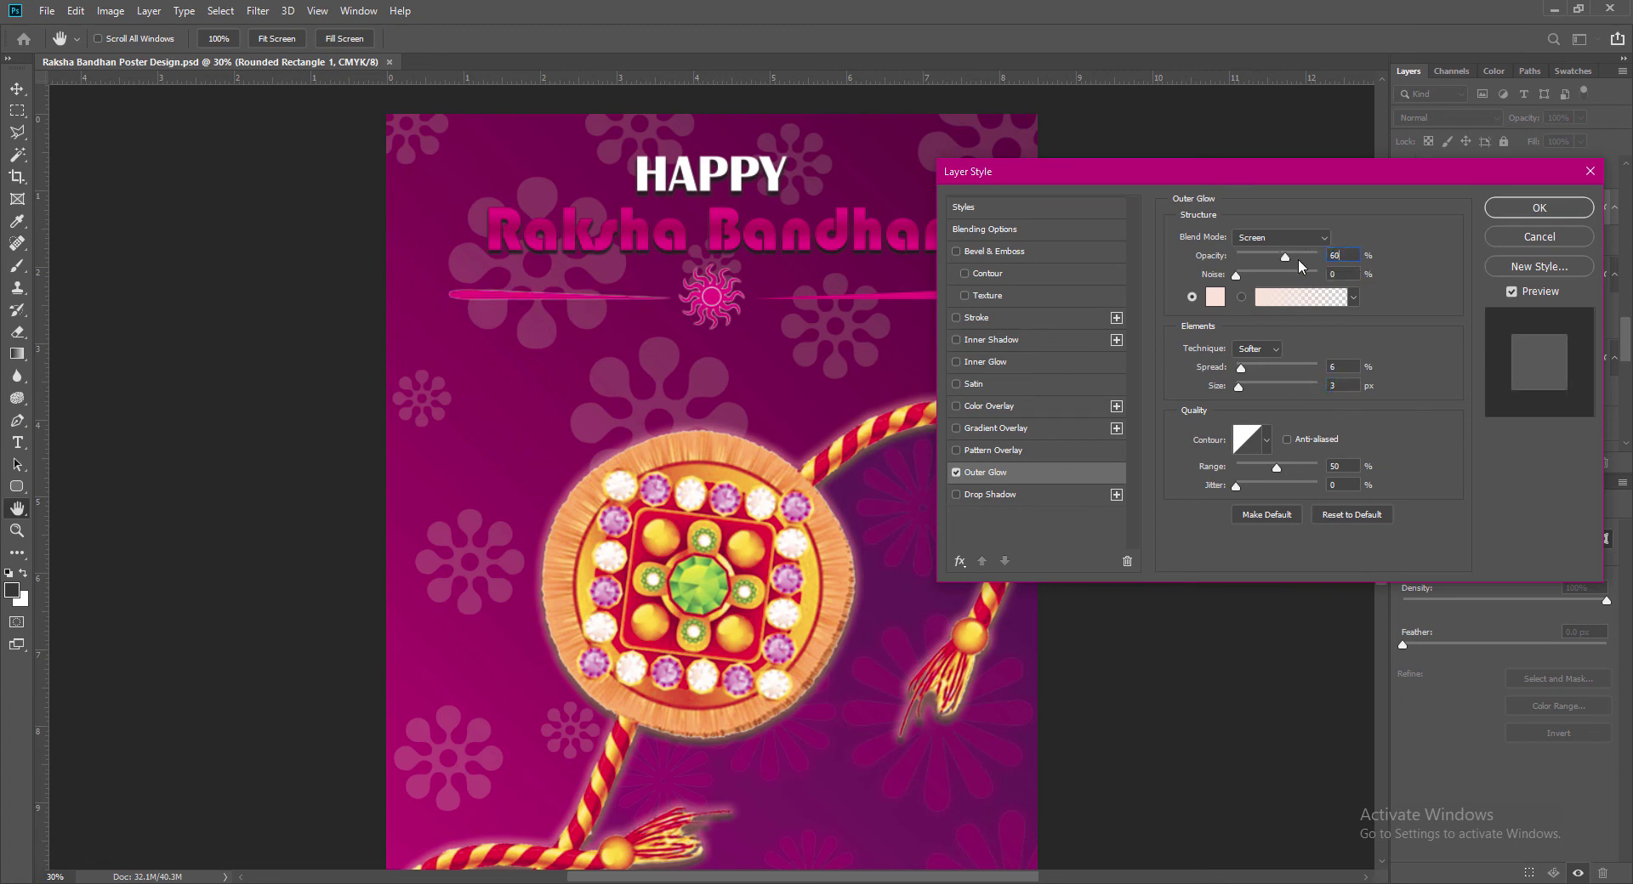
Step: Replace the left bar's outer glow with a drop shadow of 6 px distance, 6% spread and 6 px size
click(956, 495)
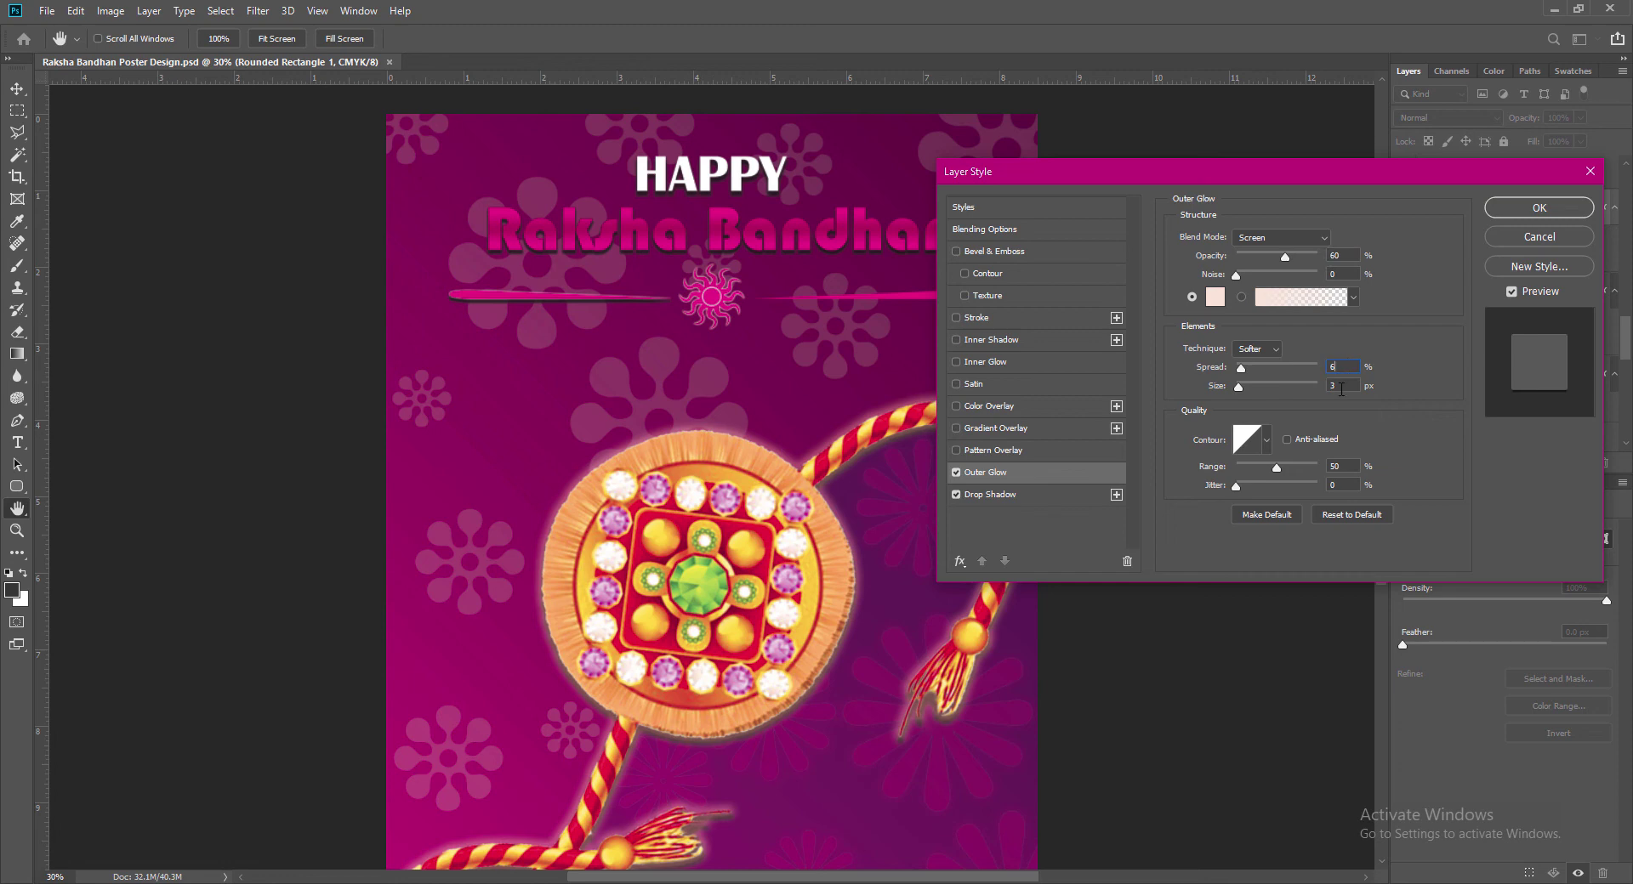
click(956, 473)
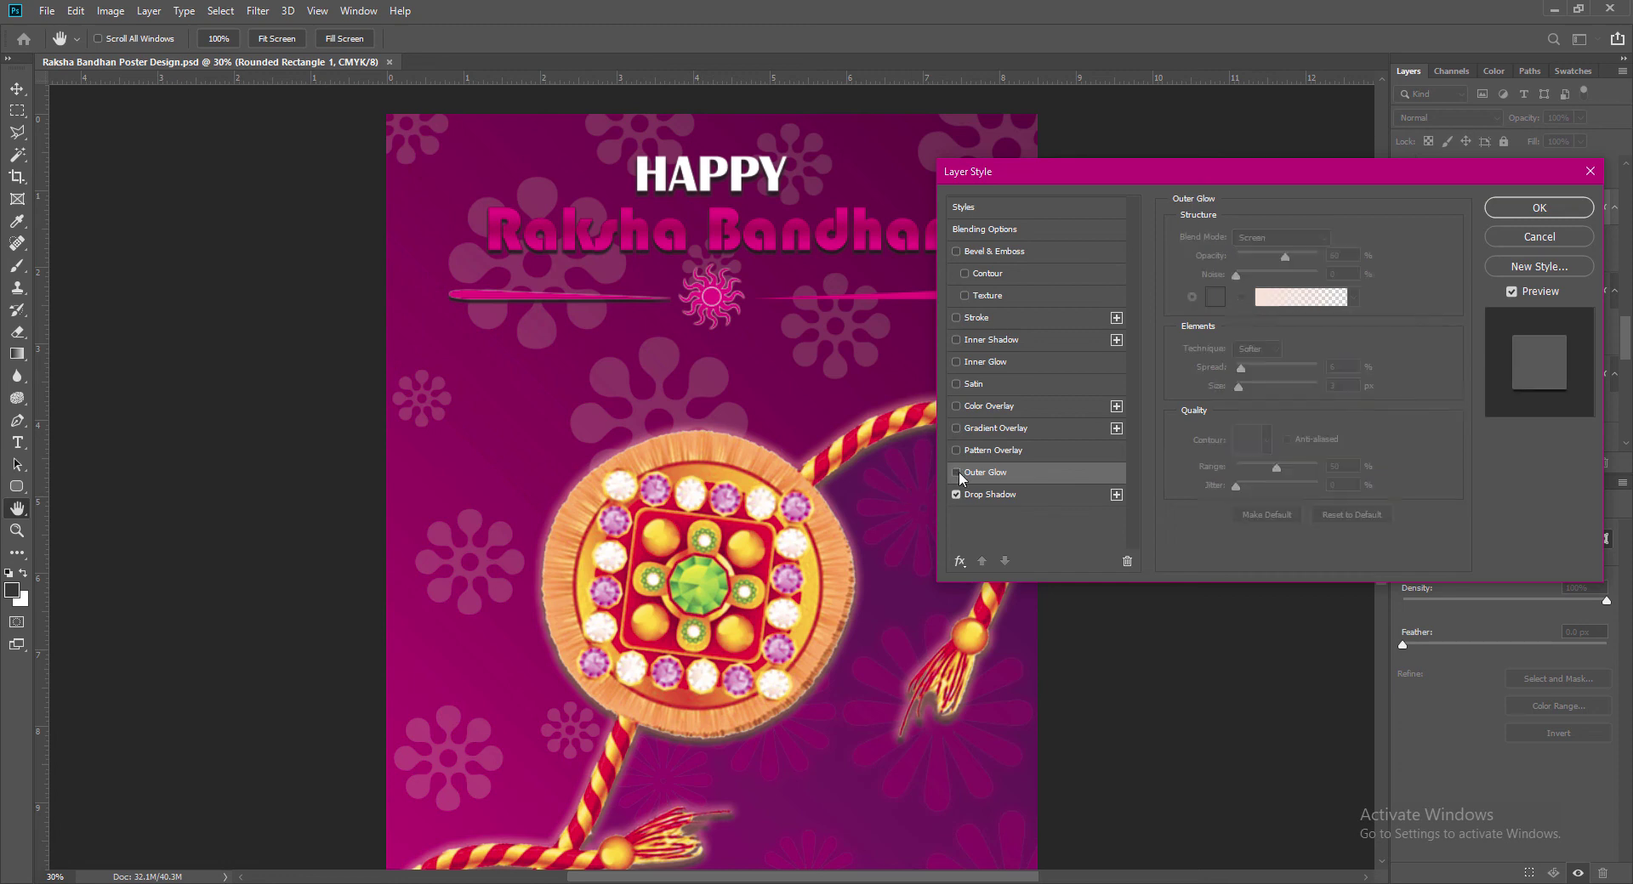
click(990, 495)
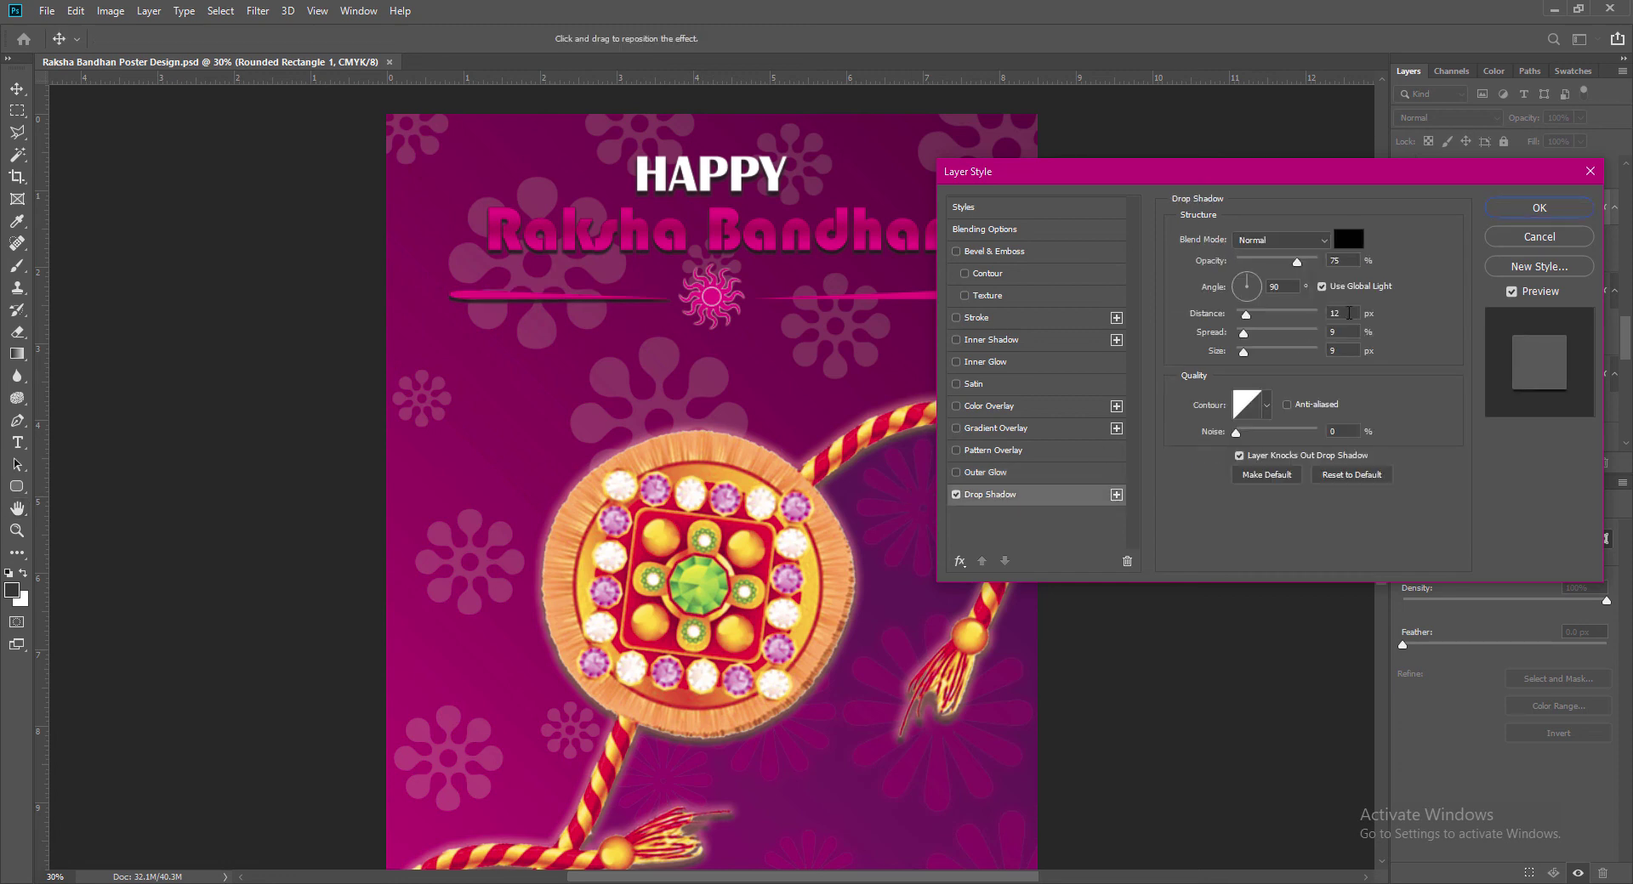
double_click(1333, 313)
text(6)
text(6)
drag(1340, 350, 1290, 335)
text(6)
click(1521, 213)
Step: Apply a drop shadow with 6 px distance, 6% spread and 6 px size to the right bar
click(959, 297)
right_click(1428, 168)
click(1439, 177)
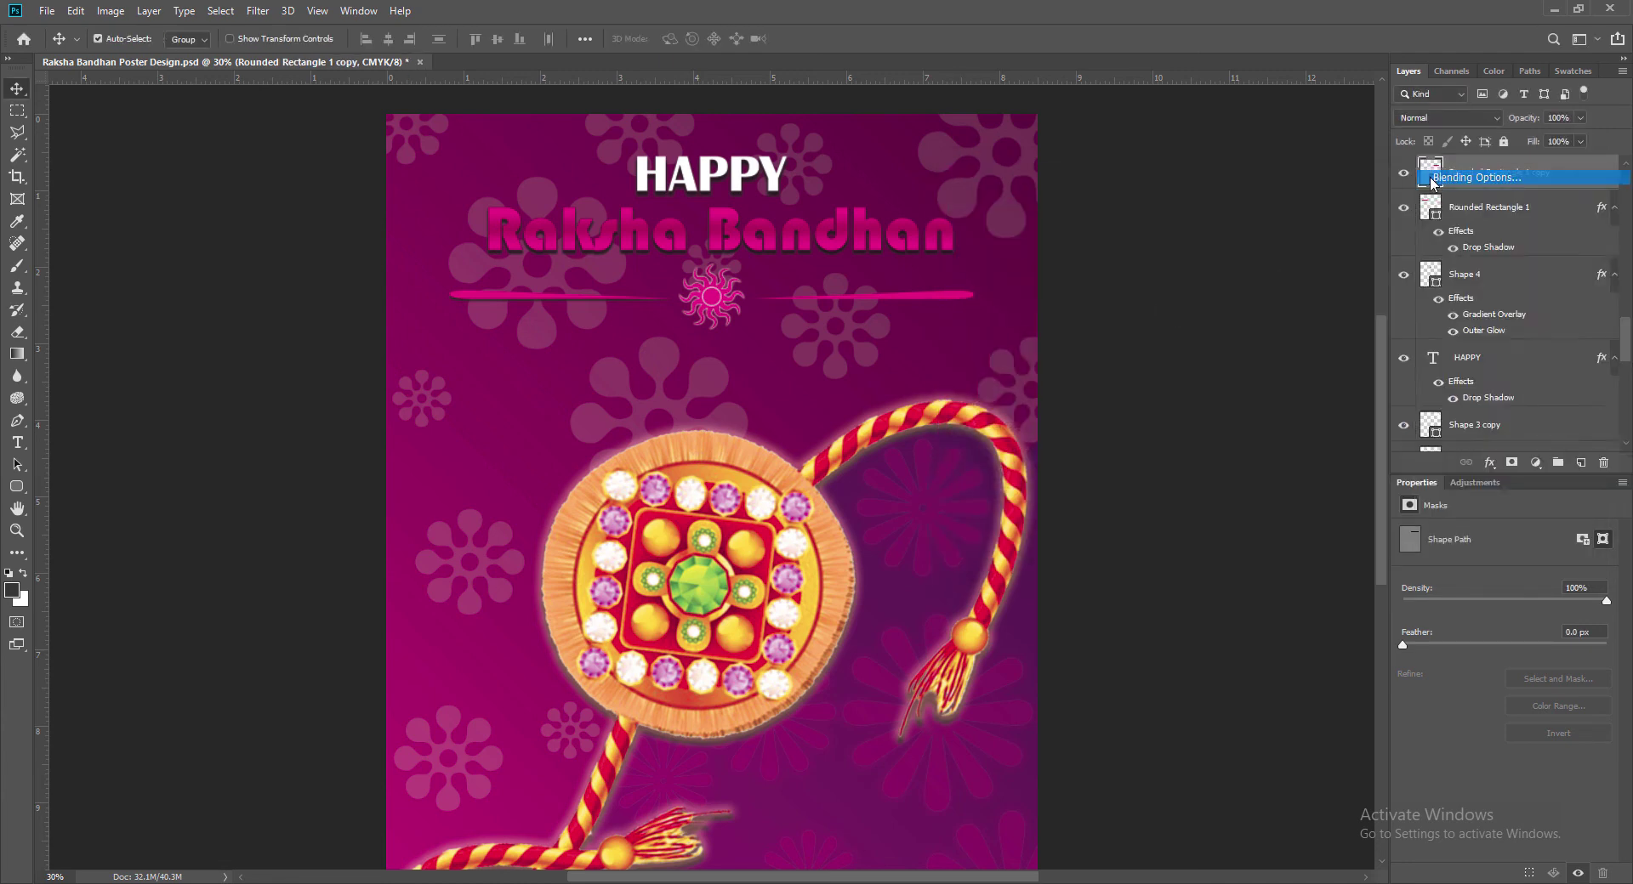
click(991, 495)
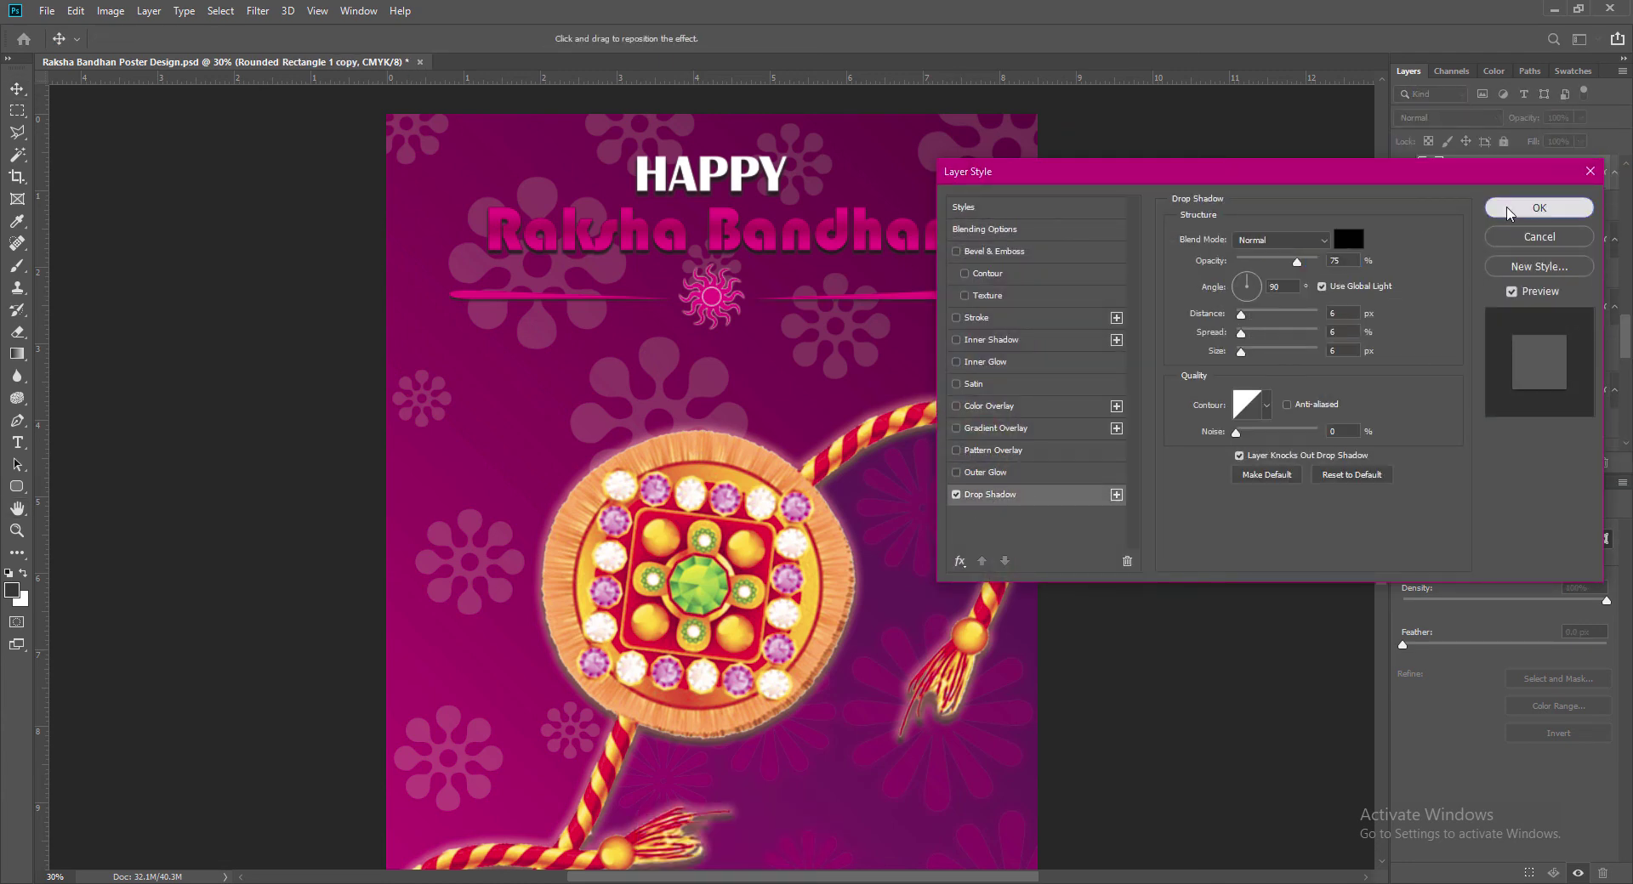
click(1538, 209)
Step: Apply a drop shadow with 9 px distance, 9% spread and 9 px size to the sun ornament, and save the file
click(736, 322)
right_click(1423, 301)
click(1433, 310)
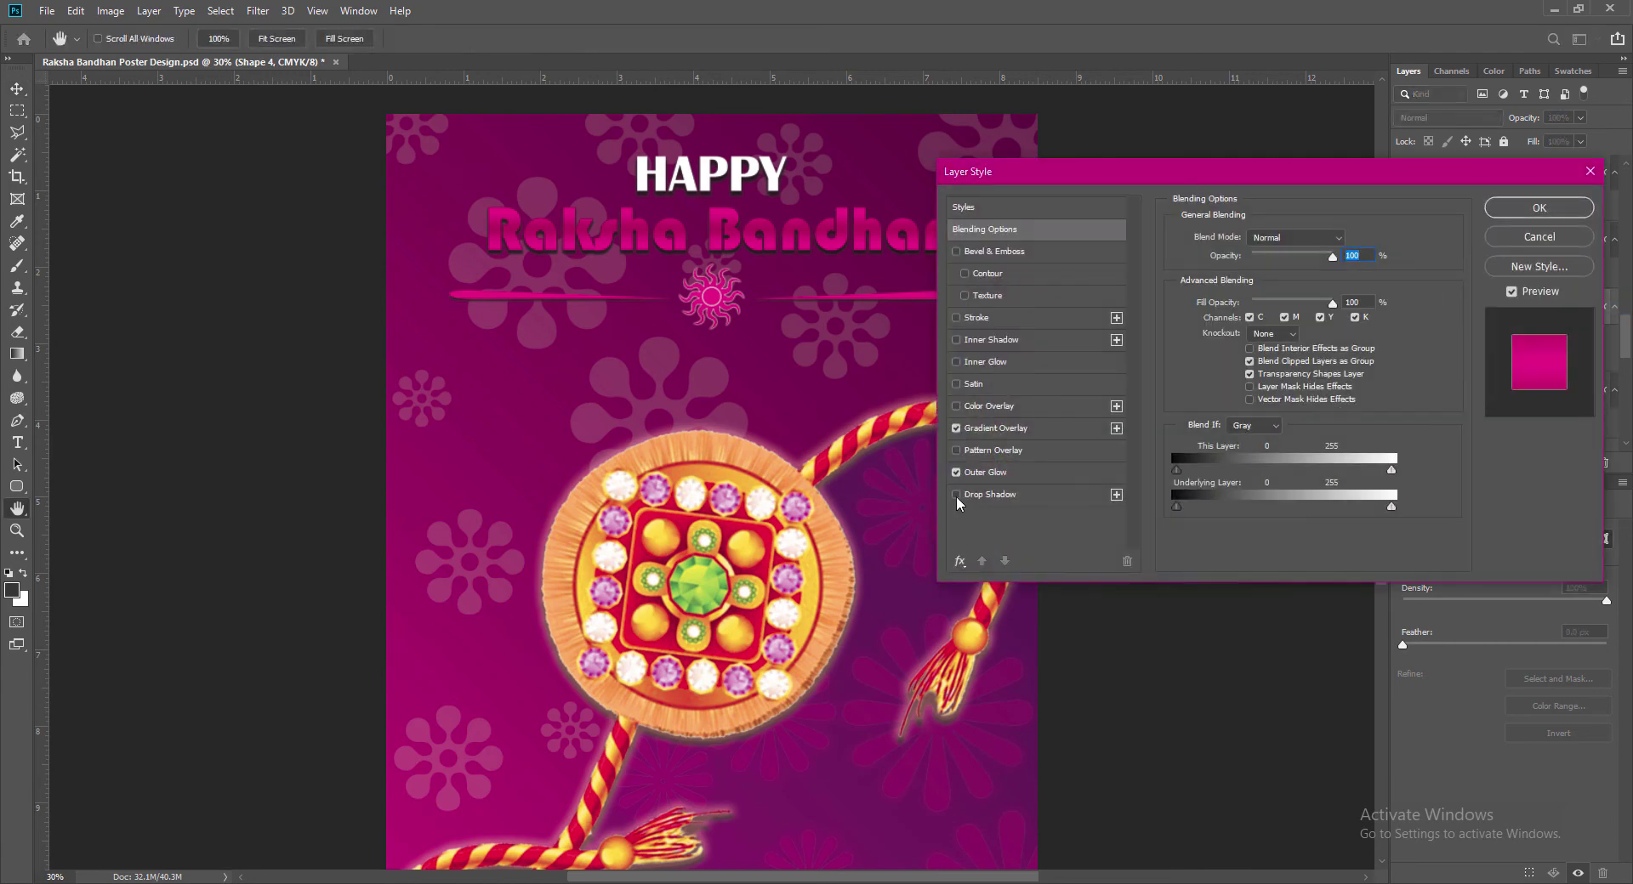
click(957, 496)
click(977, 496)
drag(1343, 314, 1243, 315)
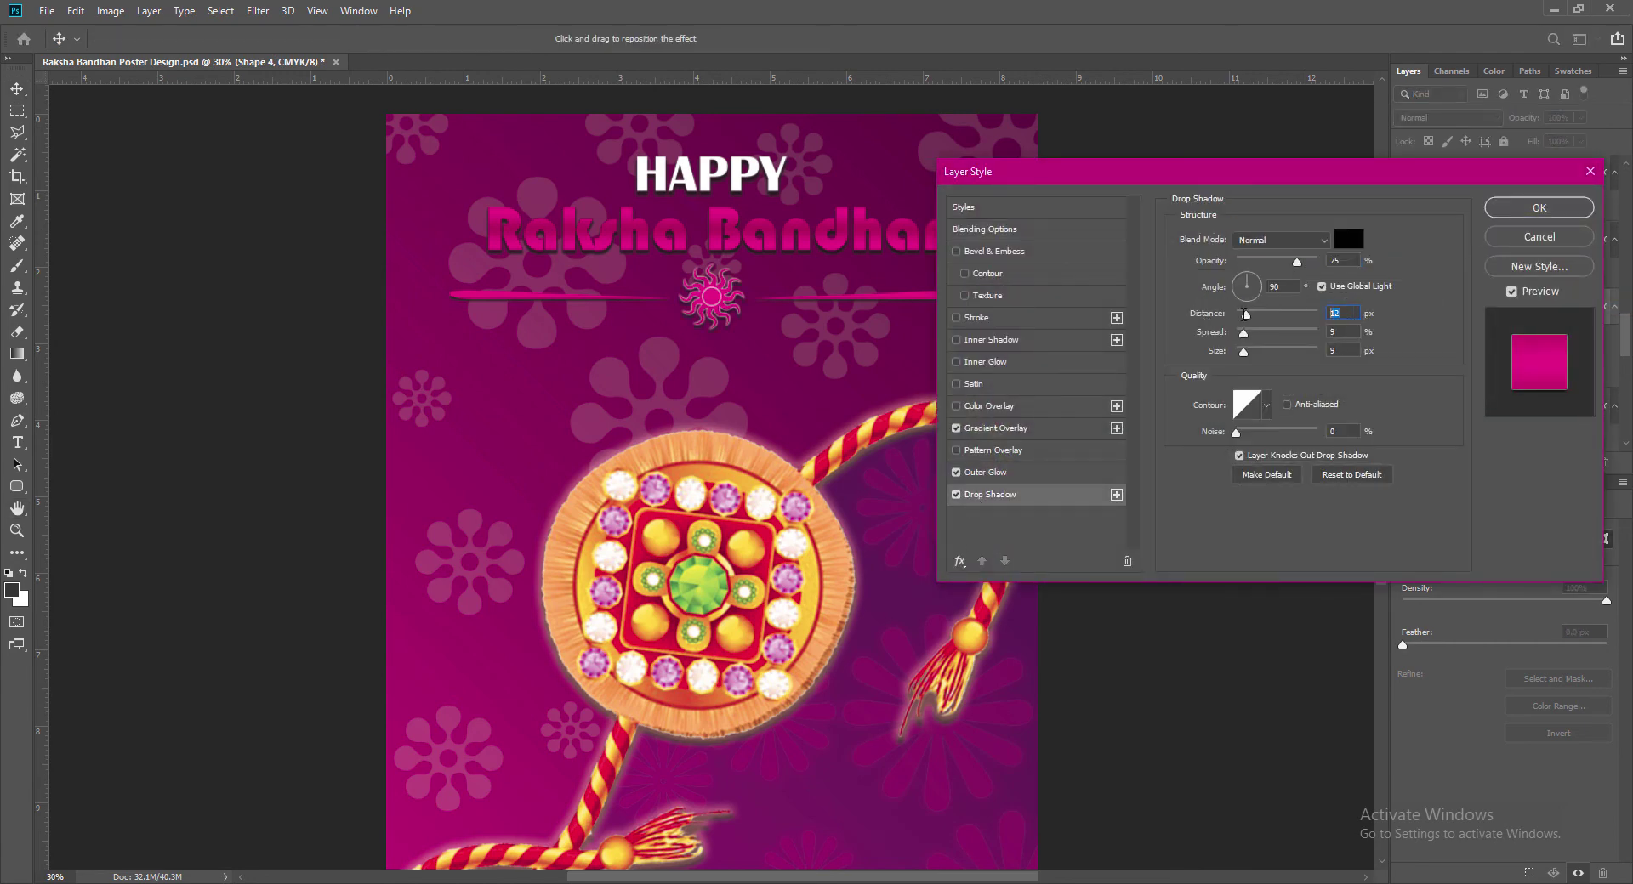
text(9)
click(1522, 208)
key(ctrl+s)
scroll(1190, 636, down, 3)
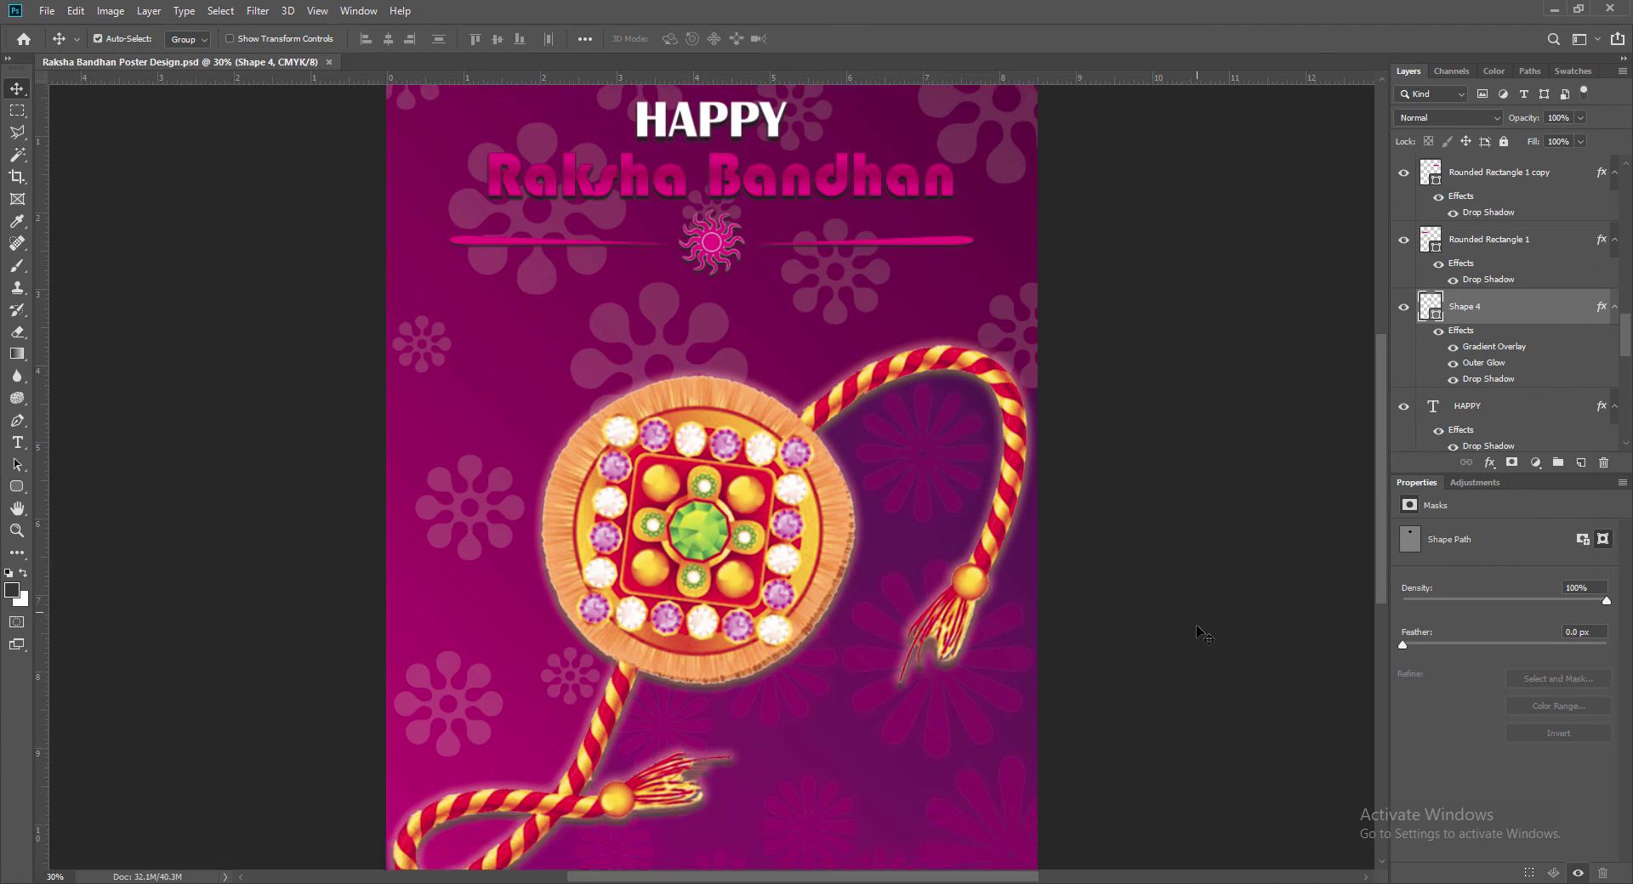
scroll(1203, 634, up, 2)
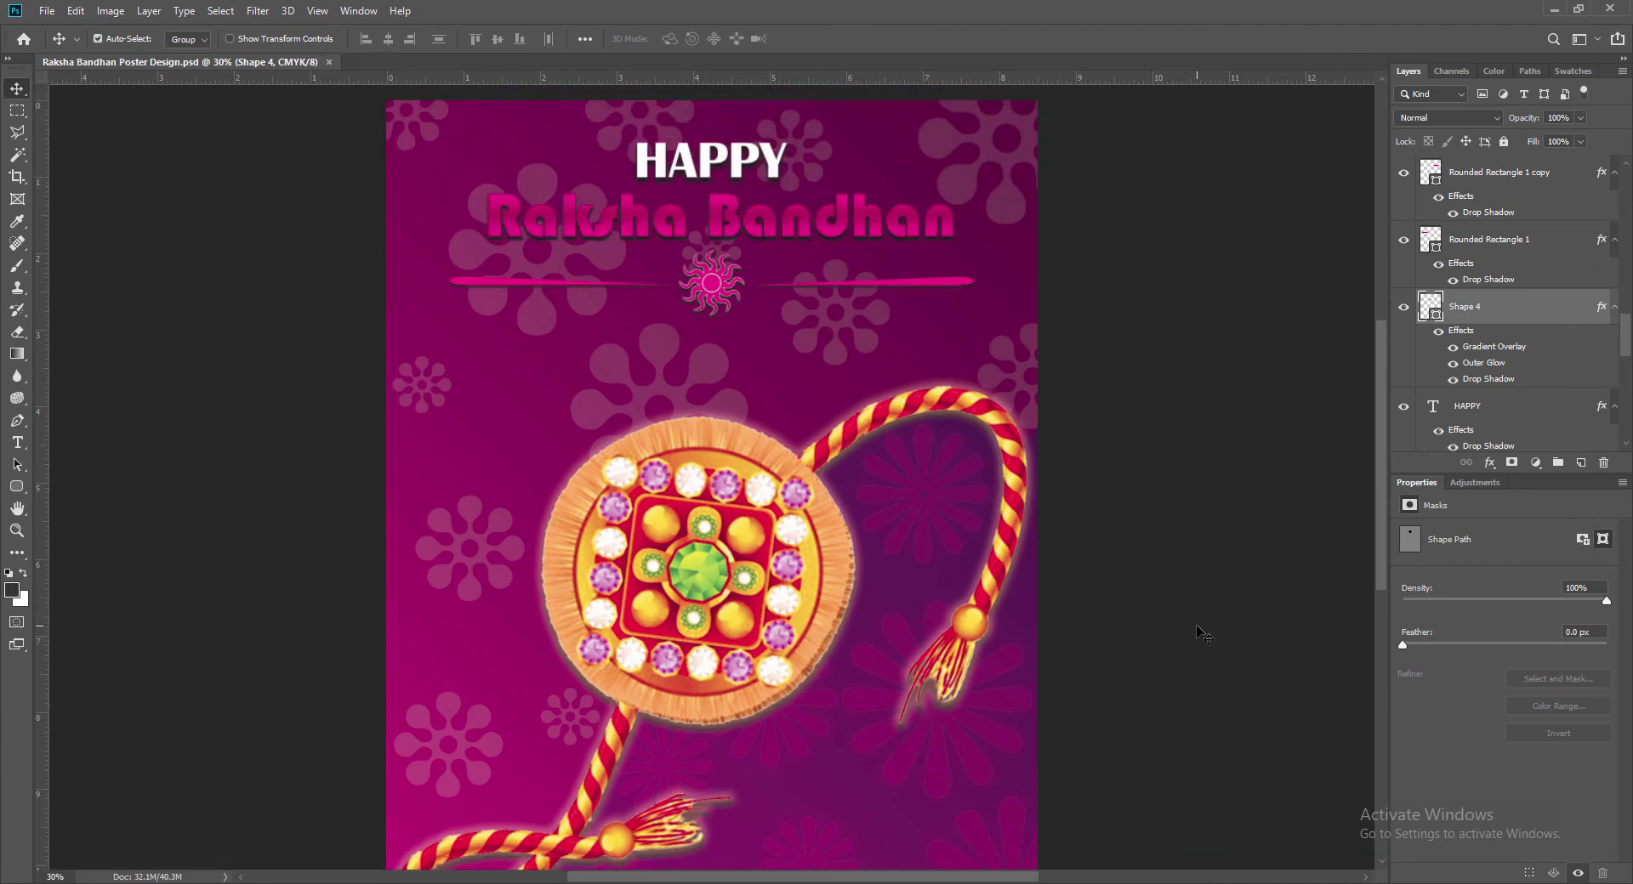
Step: Duplicate the HAPPY text below the sun divider and replace the copy's wording with "2 0 2 1"
scroll(1202, 634, down, 1)
click(711, 141)
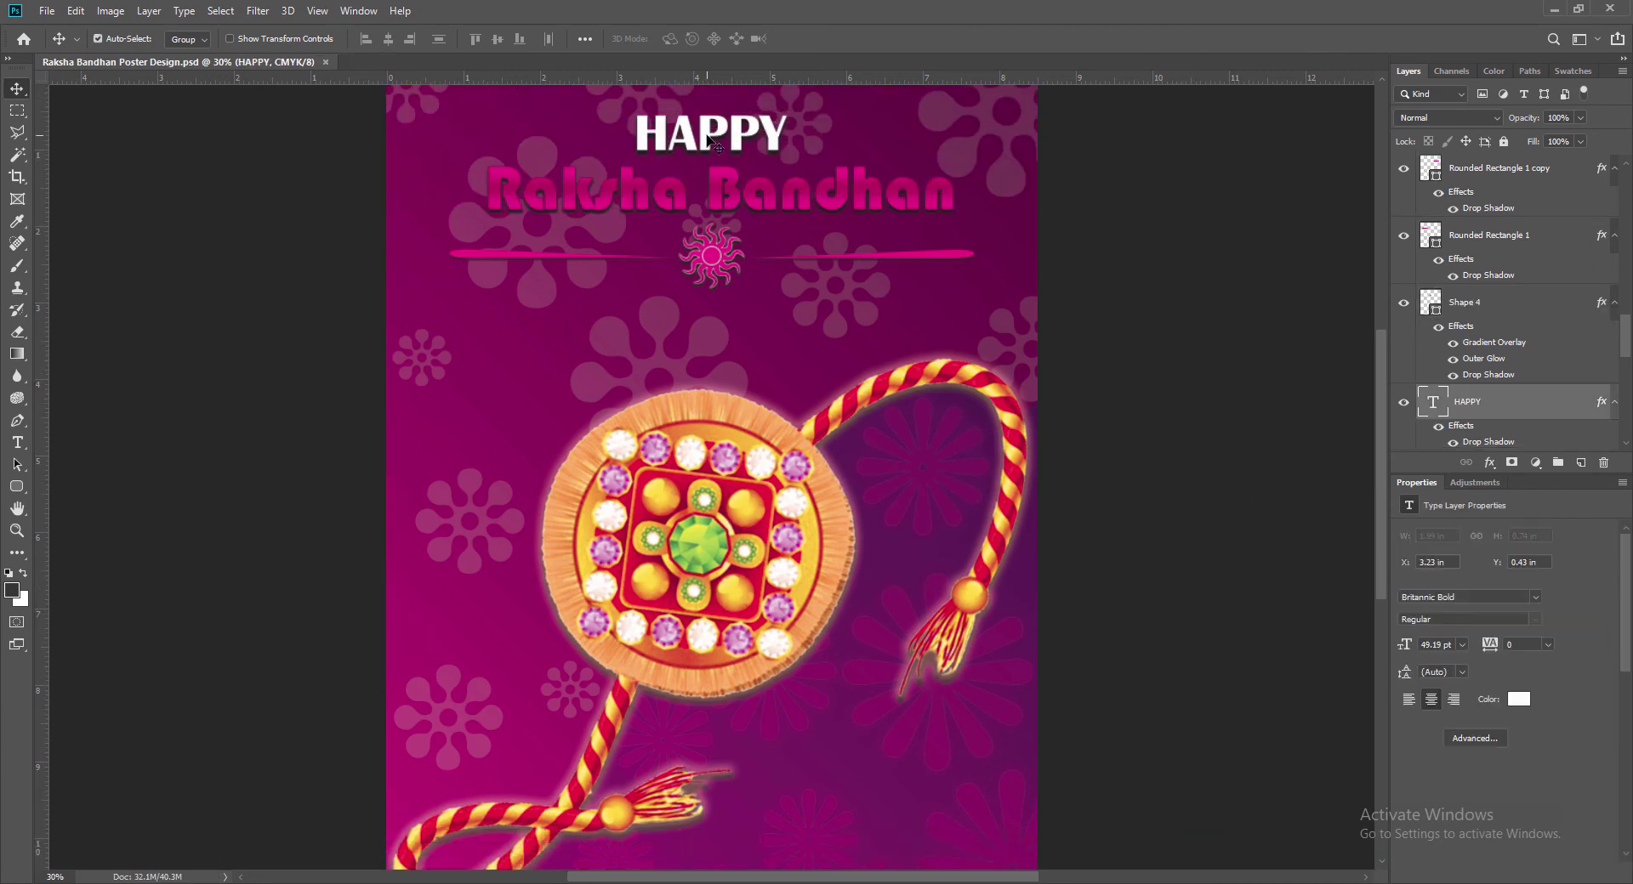
drag(708, 142, 710, 342)
key(t)
key(Return)
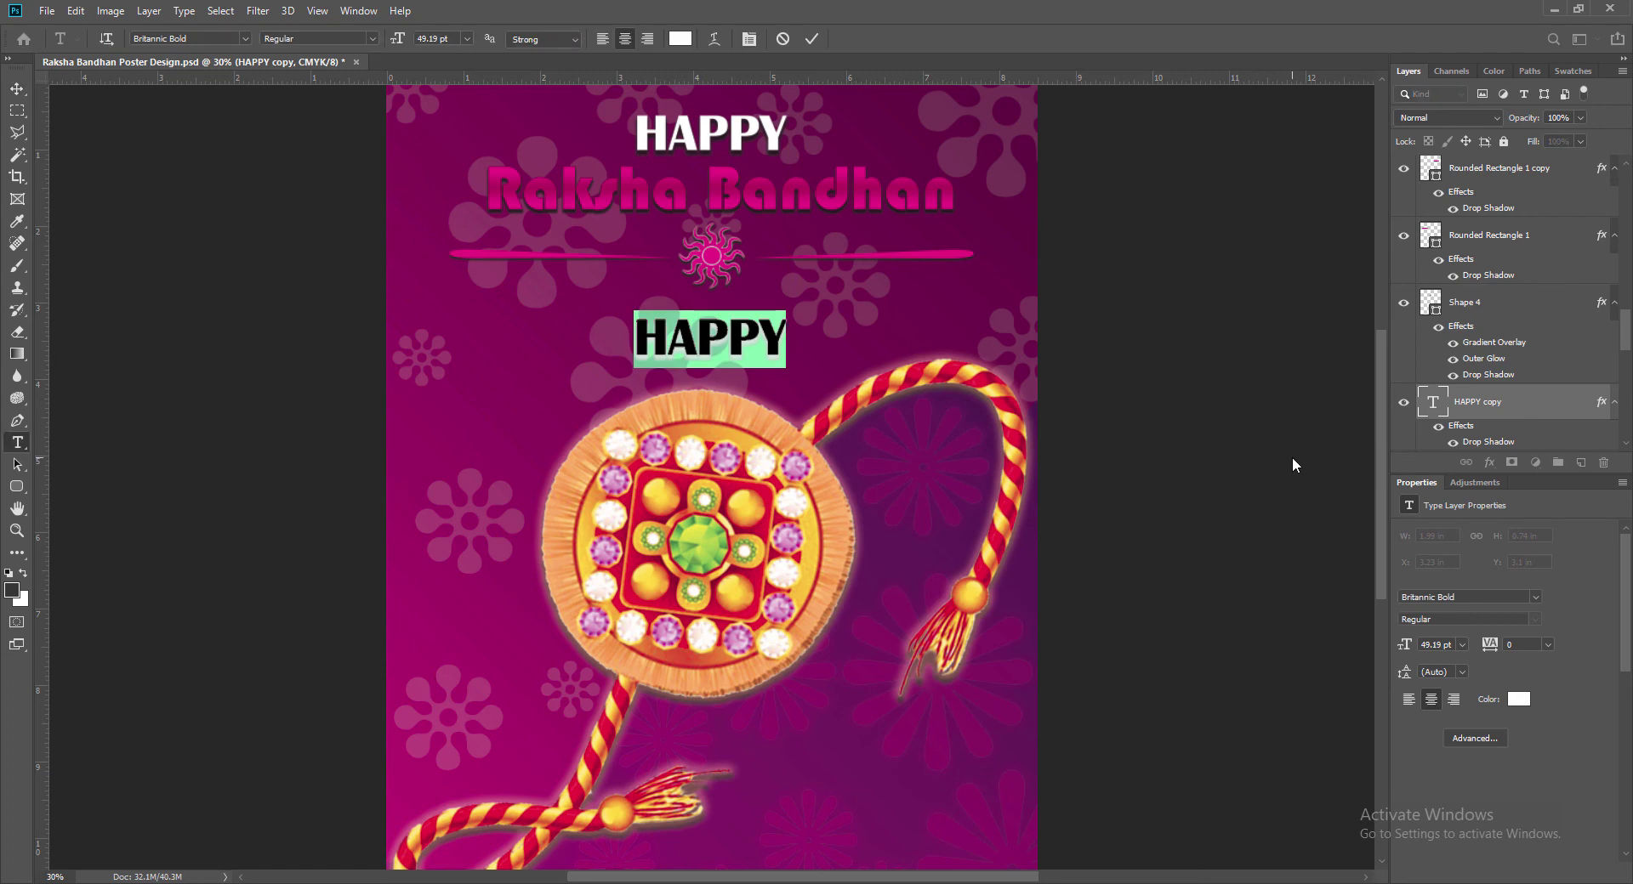
text(2021)
Step: Set the year text's font size to 60 pt and commit the edit
key(ctrl+a)
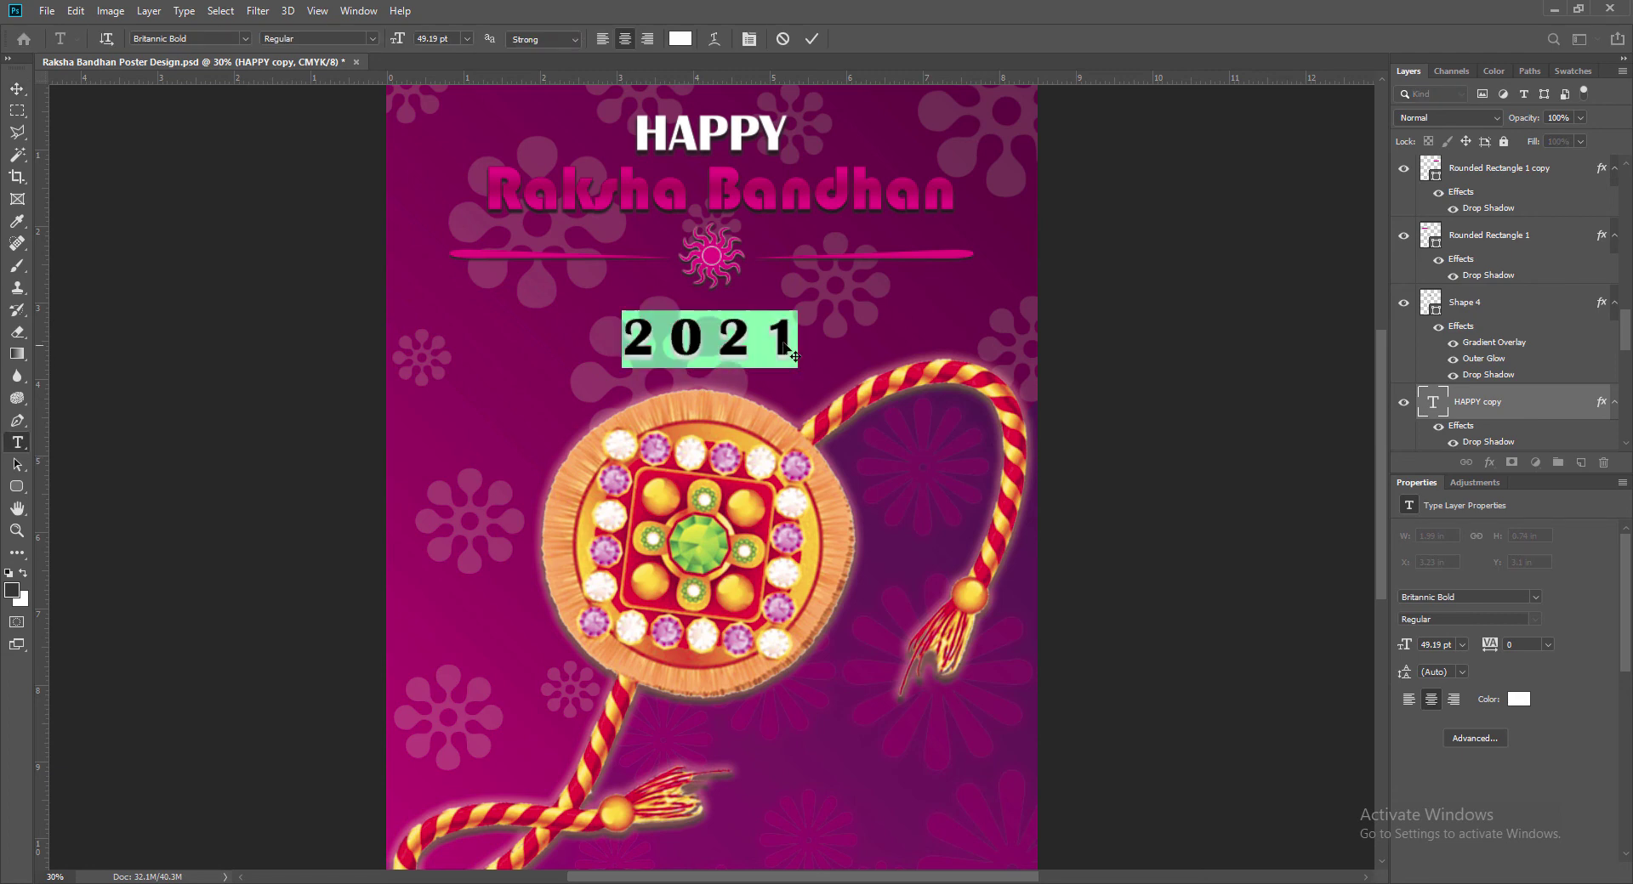
click(467, 38)
click(444, 241)
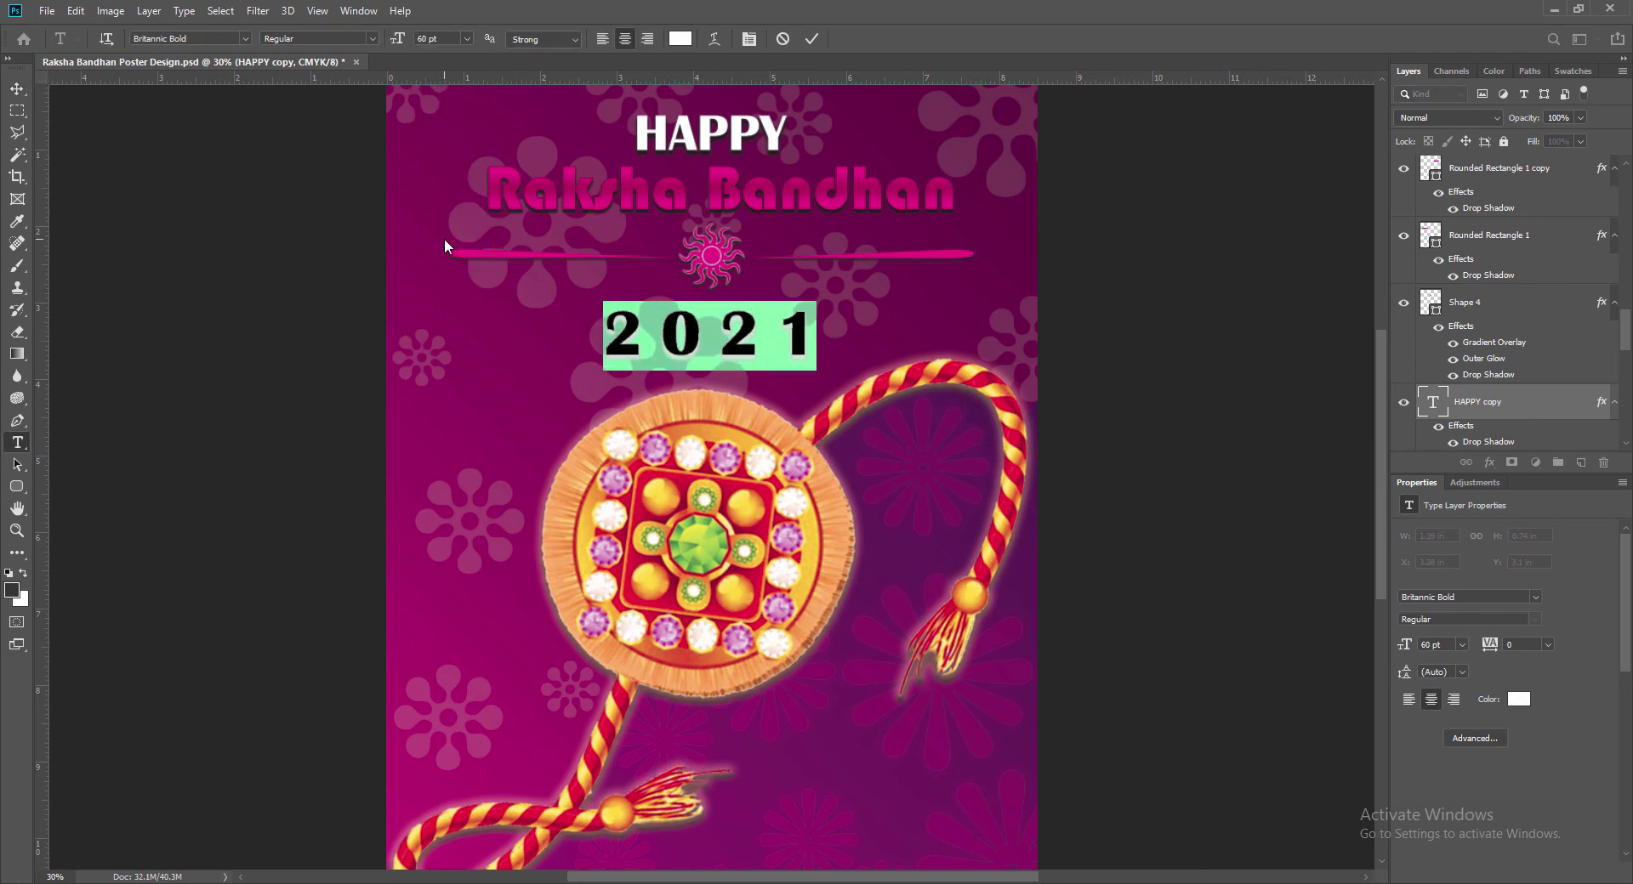
click(811, 39)
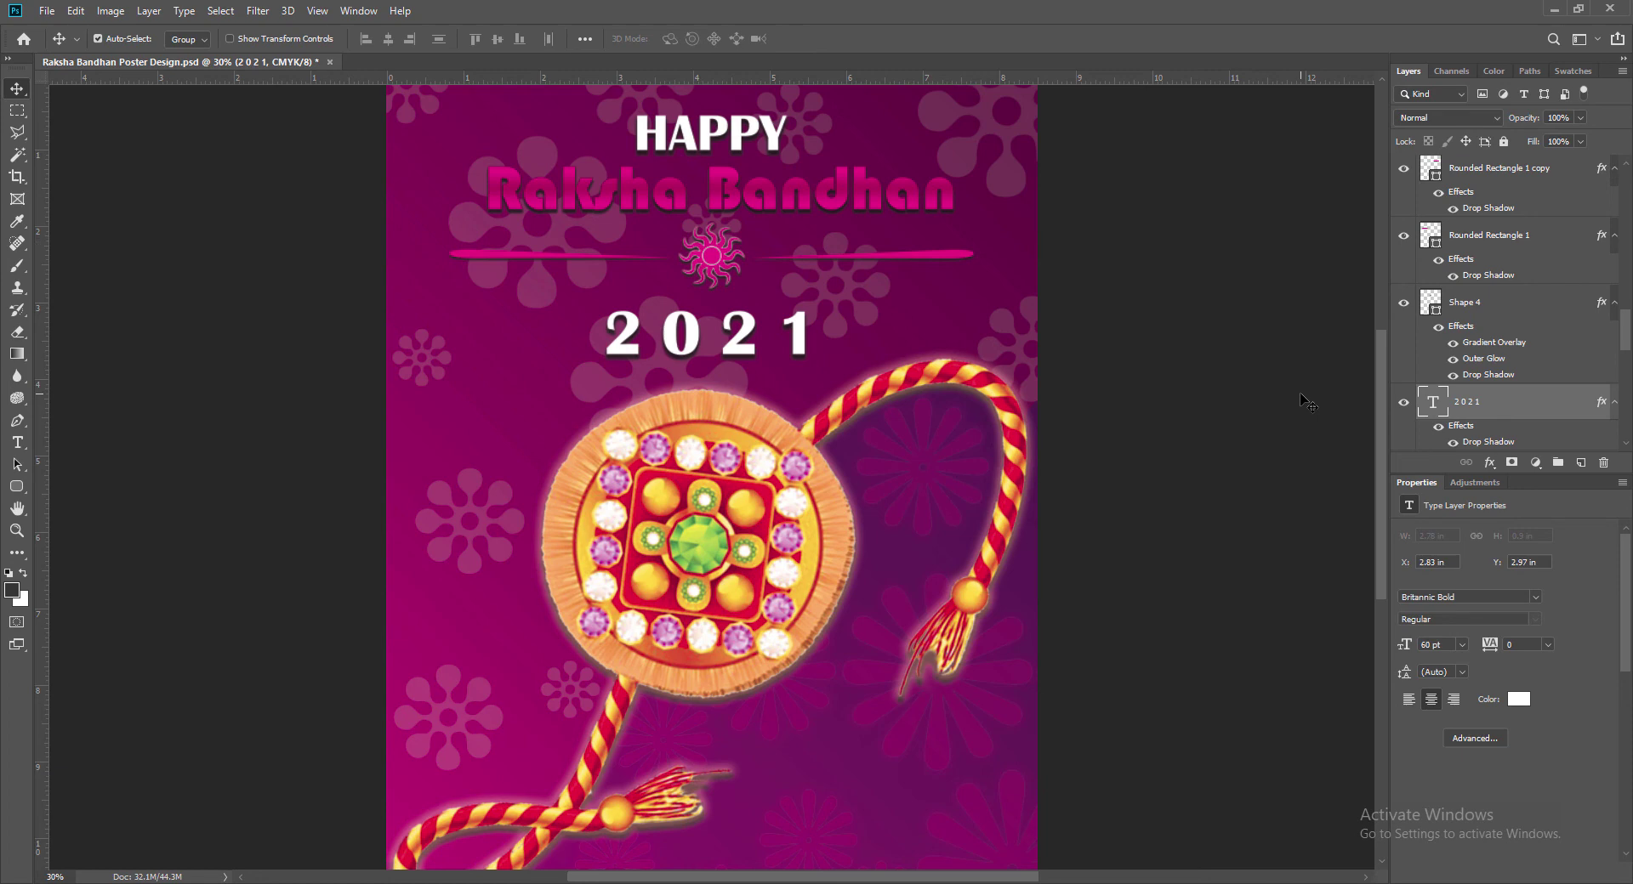
Step: Move the year text slightly up and right so it sits centred beneath the sun divider, and save the file
key(Up)
key(Up)
key(Up)
key(Up)
key(Up)
key(Up)
key(Up)
key(Up)
key(Up)
key(Up)
key(Up)
key(Up)
key(Up)
key(Up)
key(Up)
key(Up)
key(Up)
key(Up)
key(Up)
key(Up)
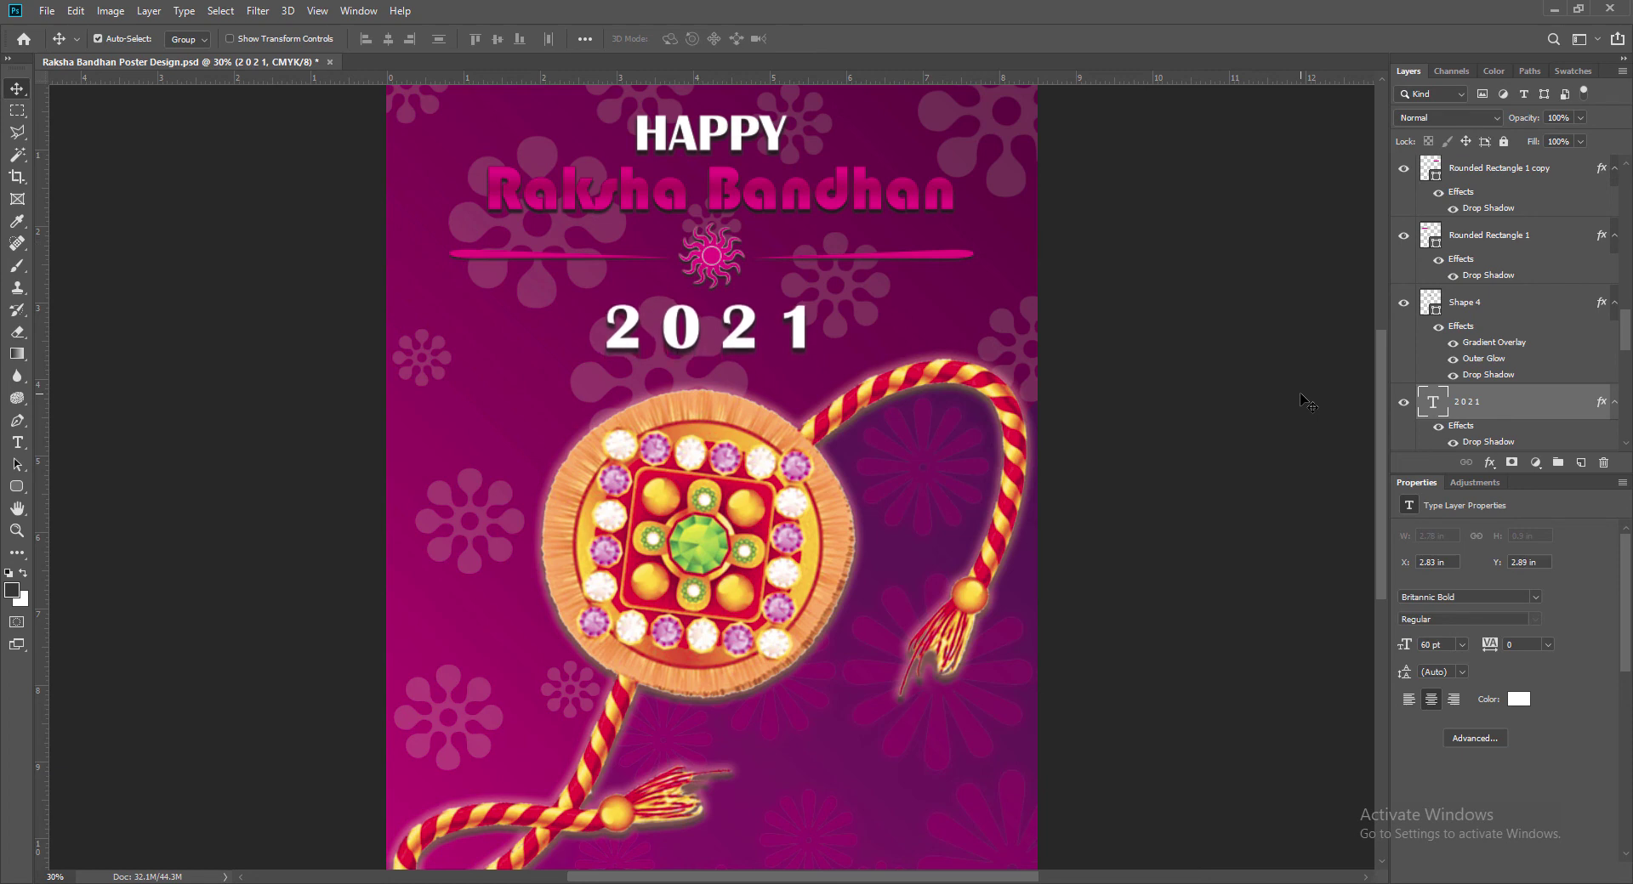
drag(743, 346, 736, 338)
key(ctrl+s)
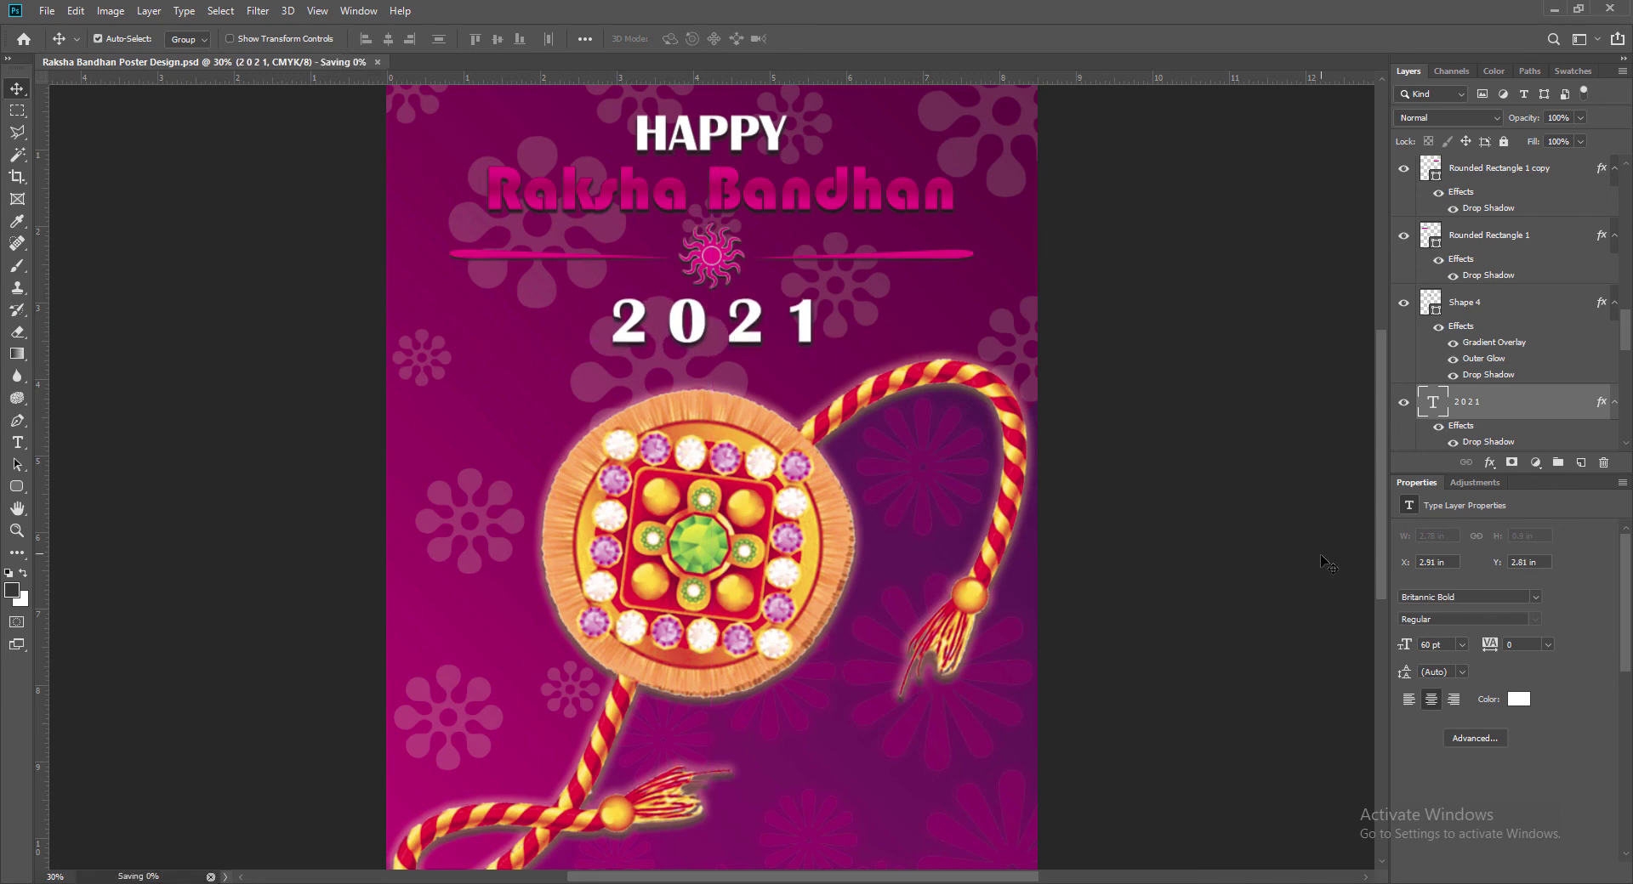
Step: Open the gradient overlay settings of the large purple background shape and try reversing its gradient
scroll(1320, 654, down, 1)
click(1316, 697)
double_click(1451, 198)
click(994, 428)
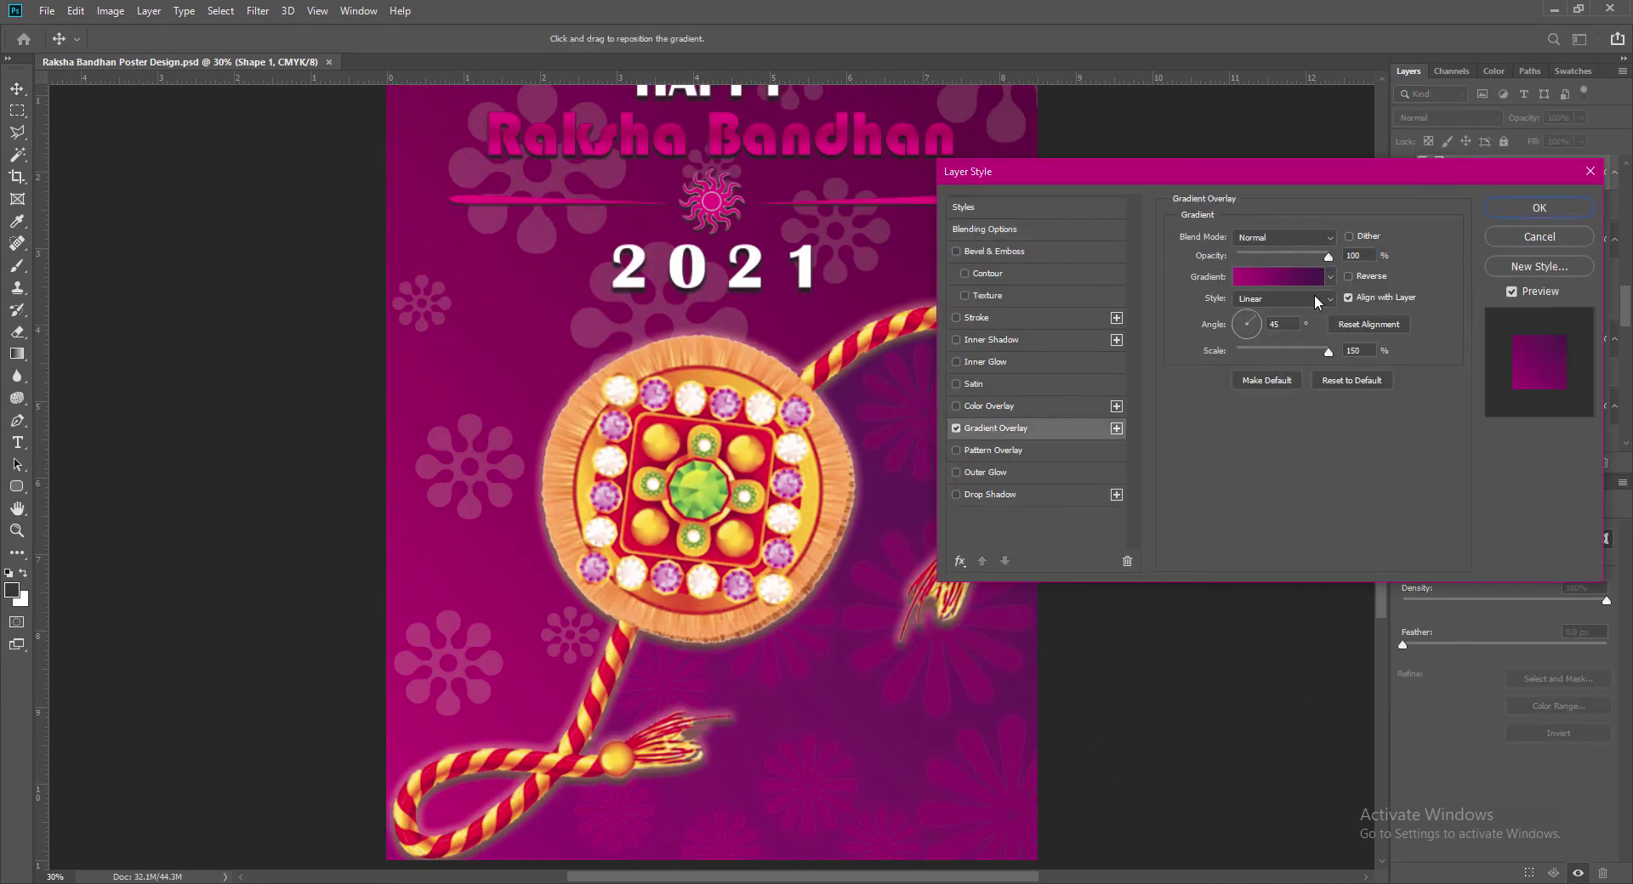
click(1349, 277)
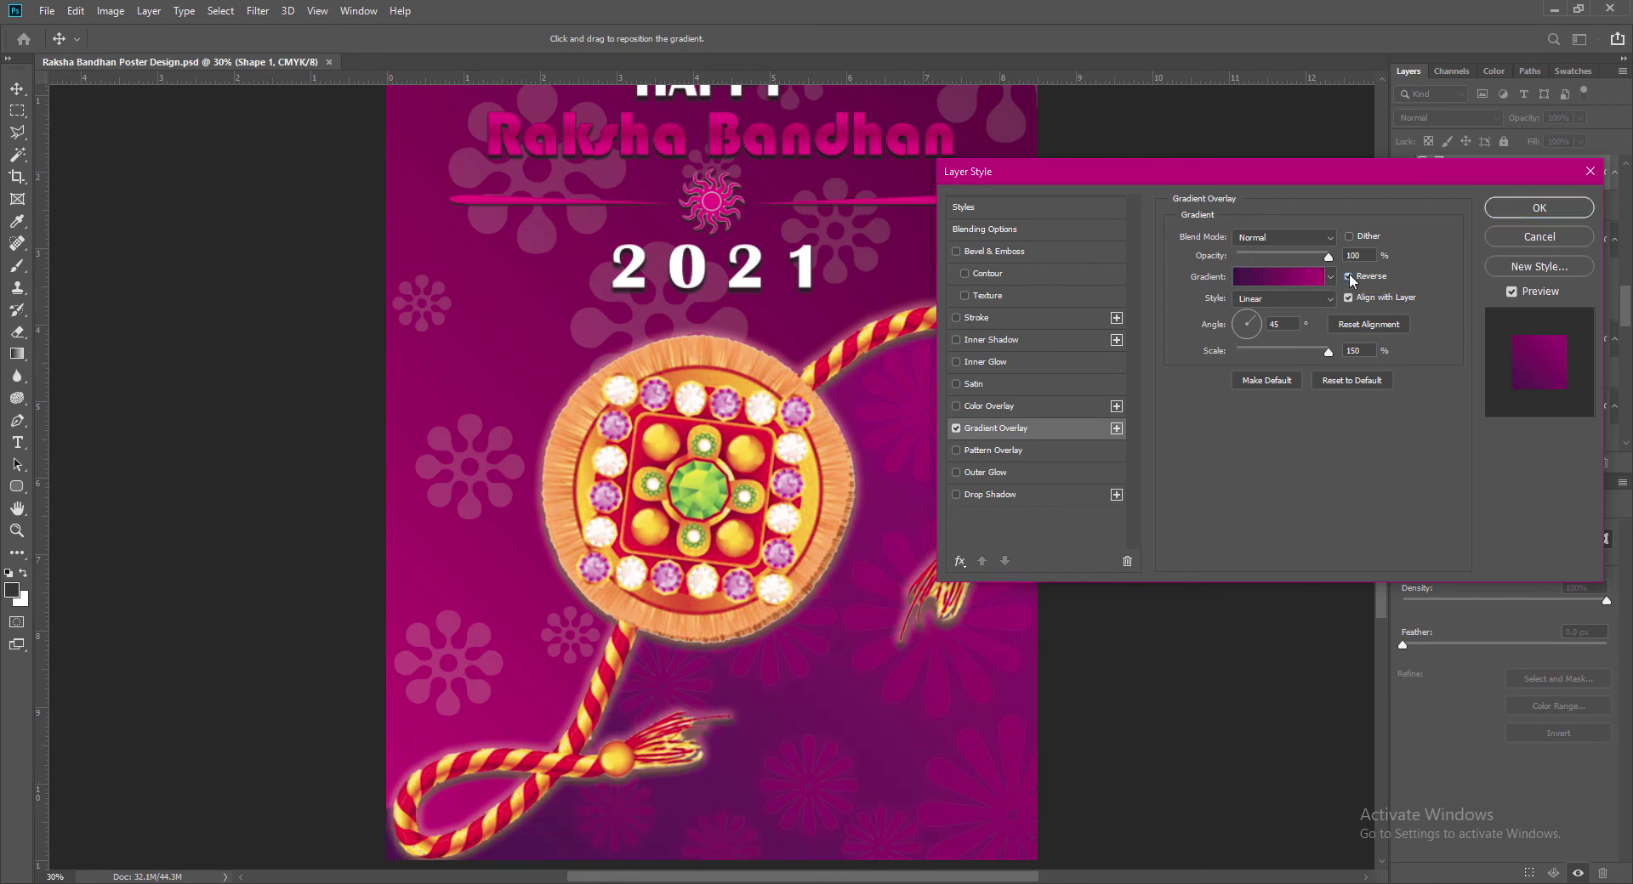
click(1349, 277)
drag(1190, 171, 1278, 172)
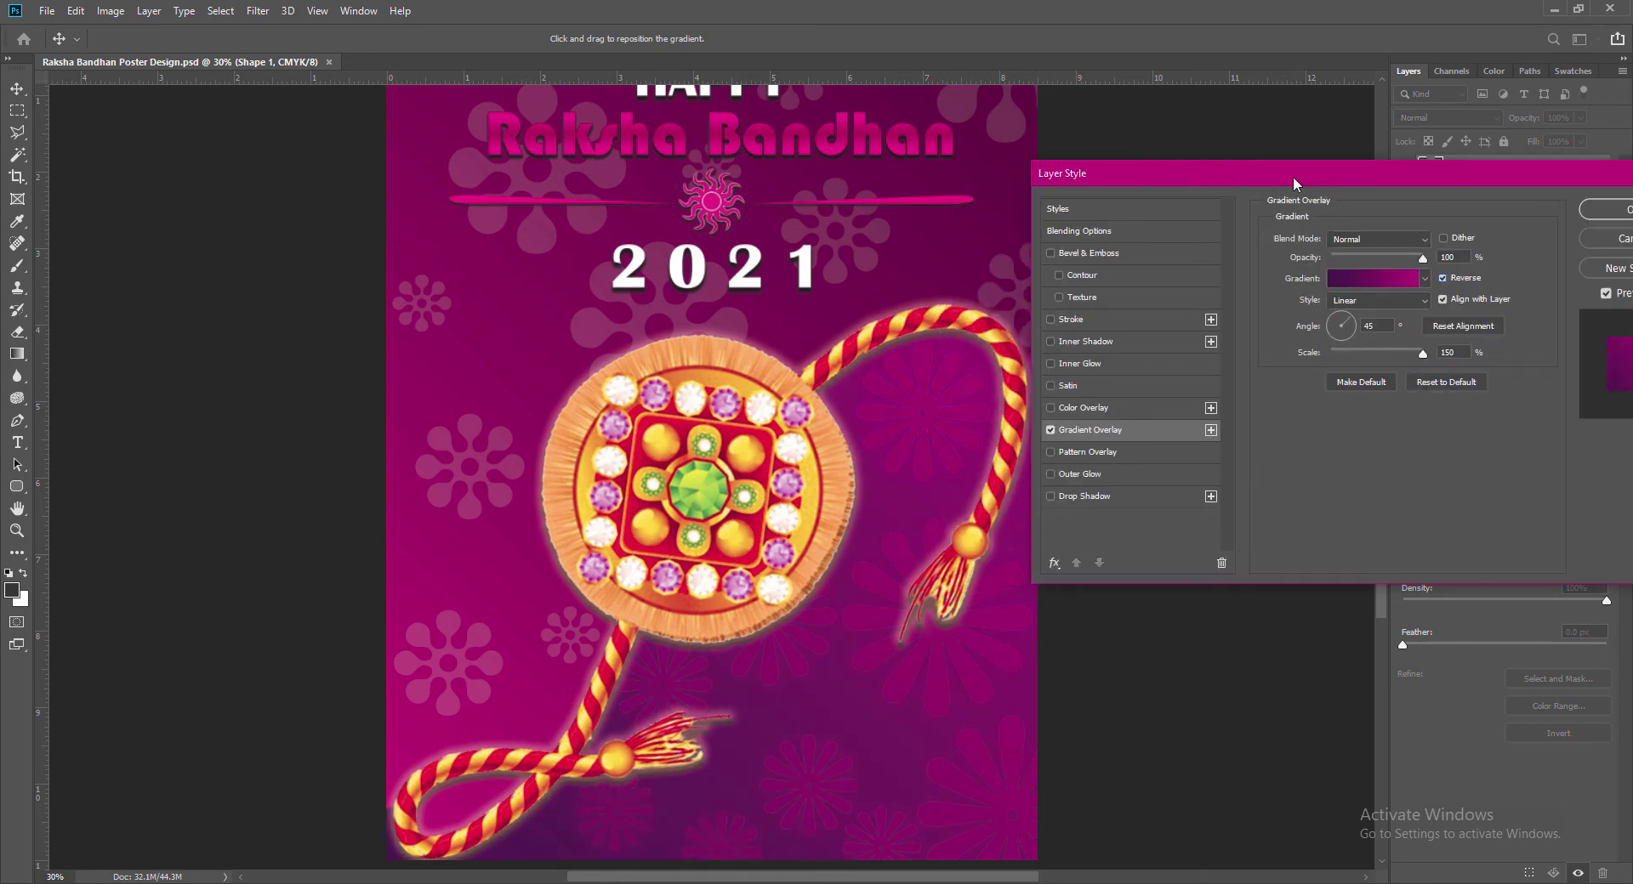
Step: Restore the unreversed gradient direction and set the dark end colour stop to #2a003a
click(1369, 278)
click(645, 741)
double_click(645, 743)
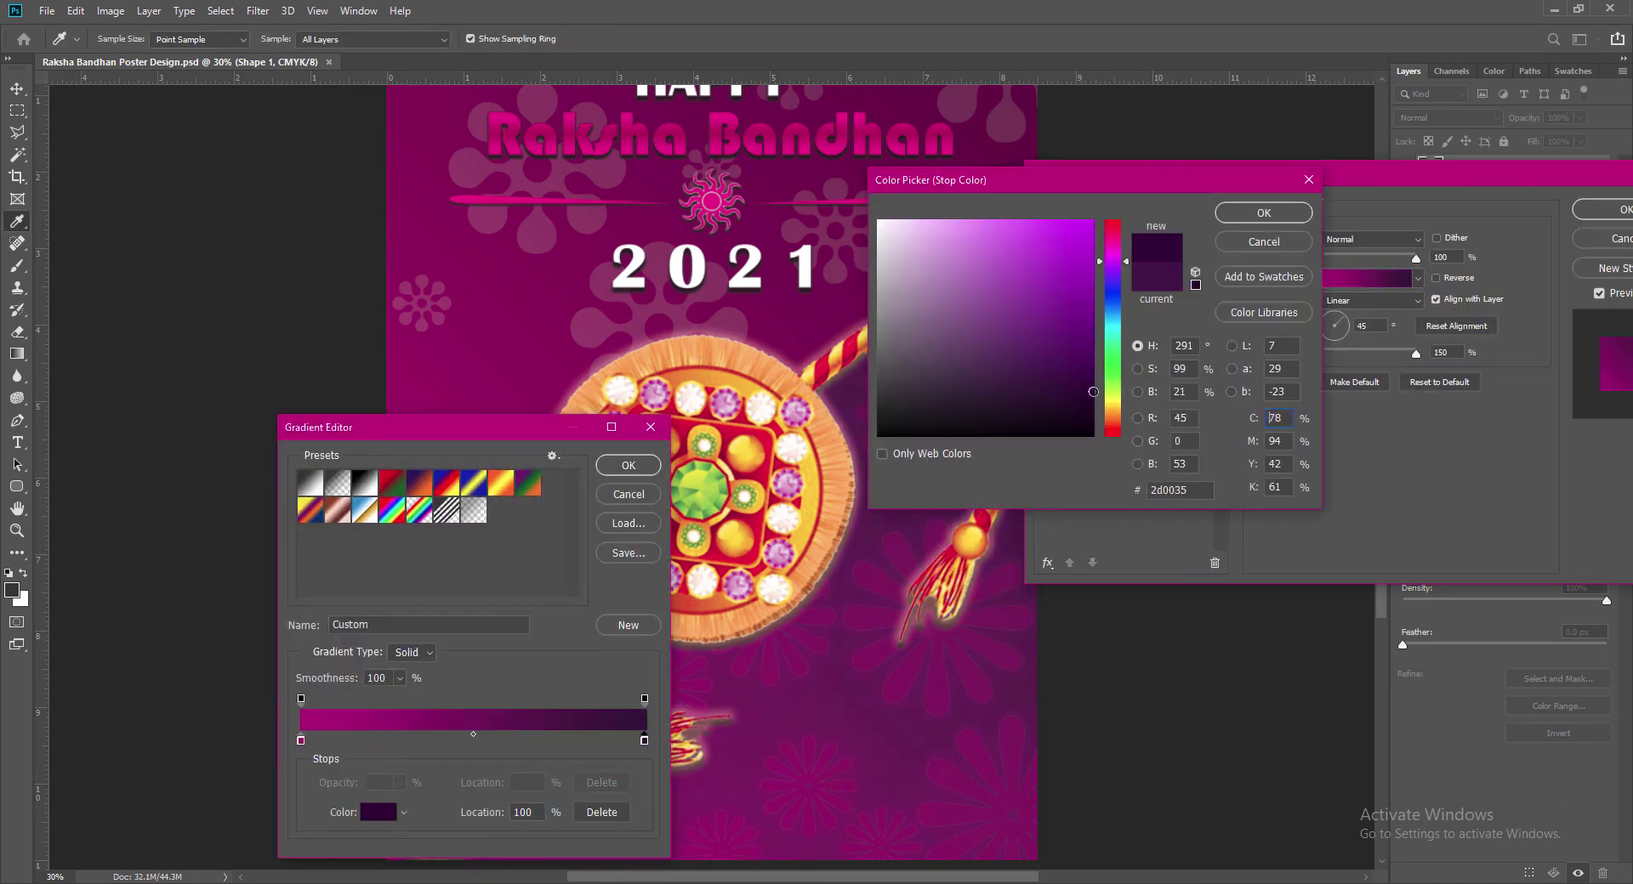
click(1092, 388)
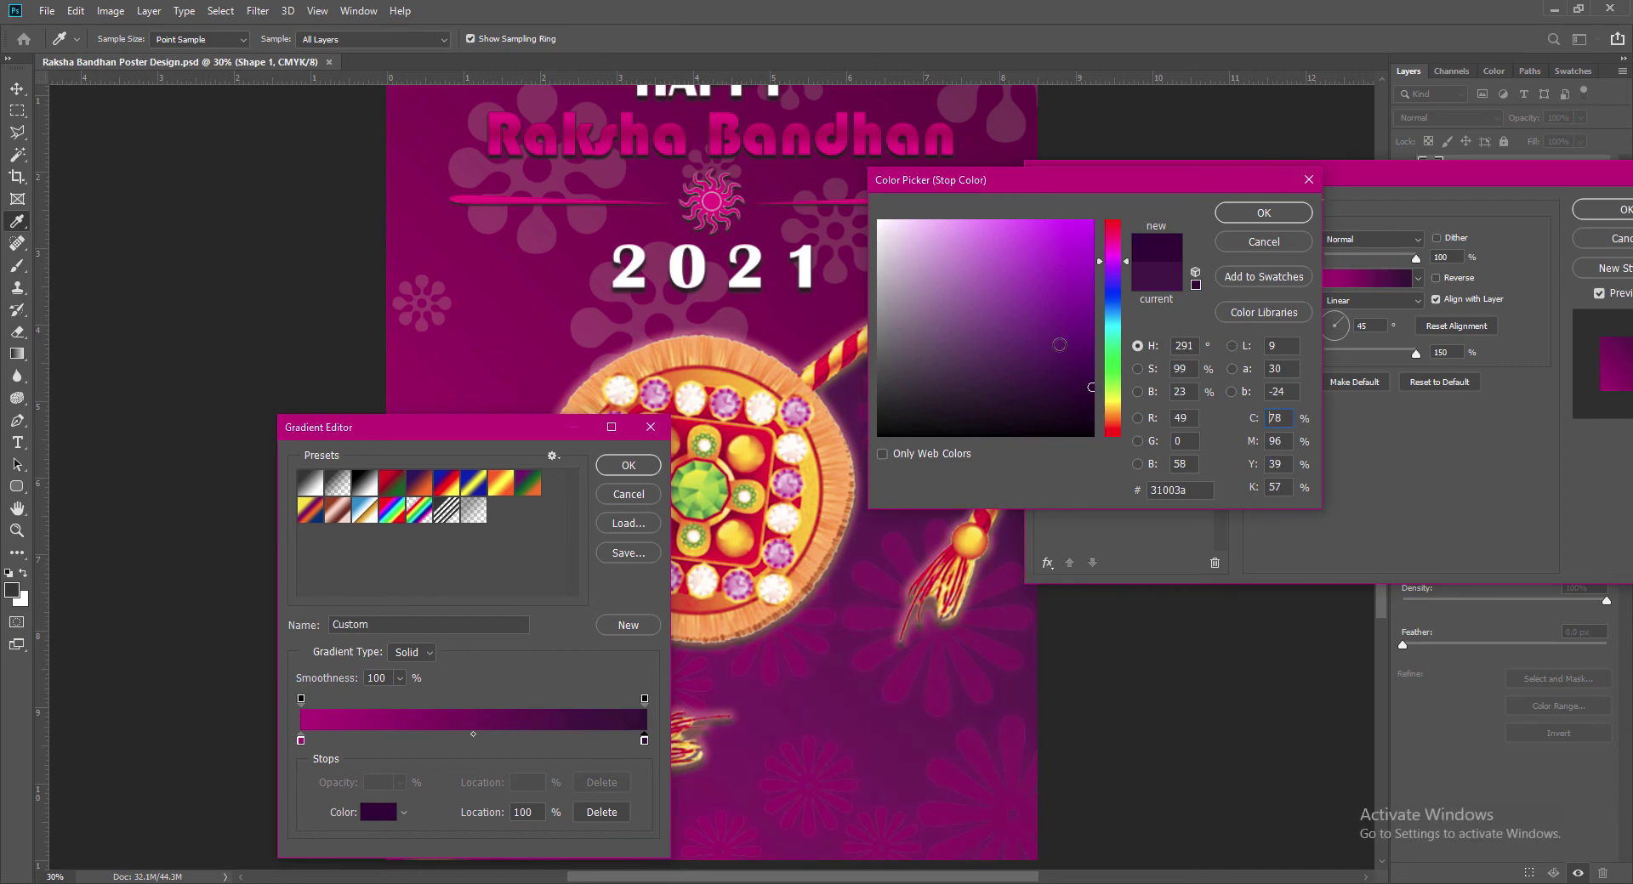
drag(1120, 261, 1118, 266)
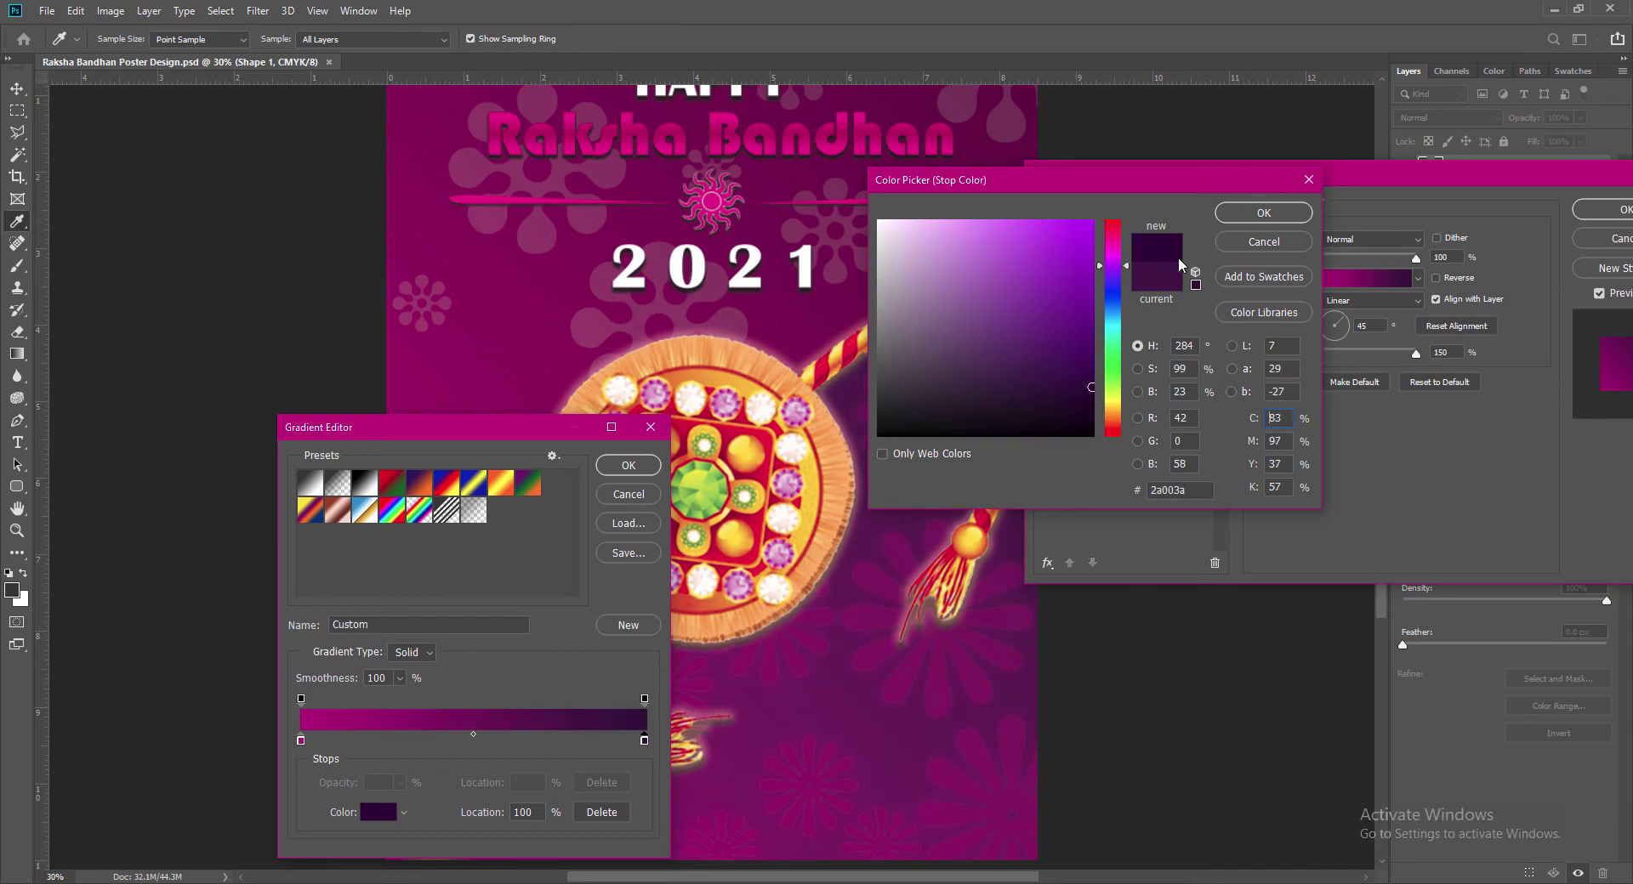
click(1263, 213)
Step: Darken the gradient's pink start stop to a deeper magenta and apply the overlay to the background shape
double_click(301, 741)
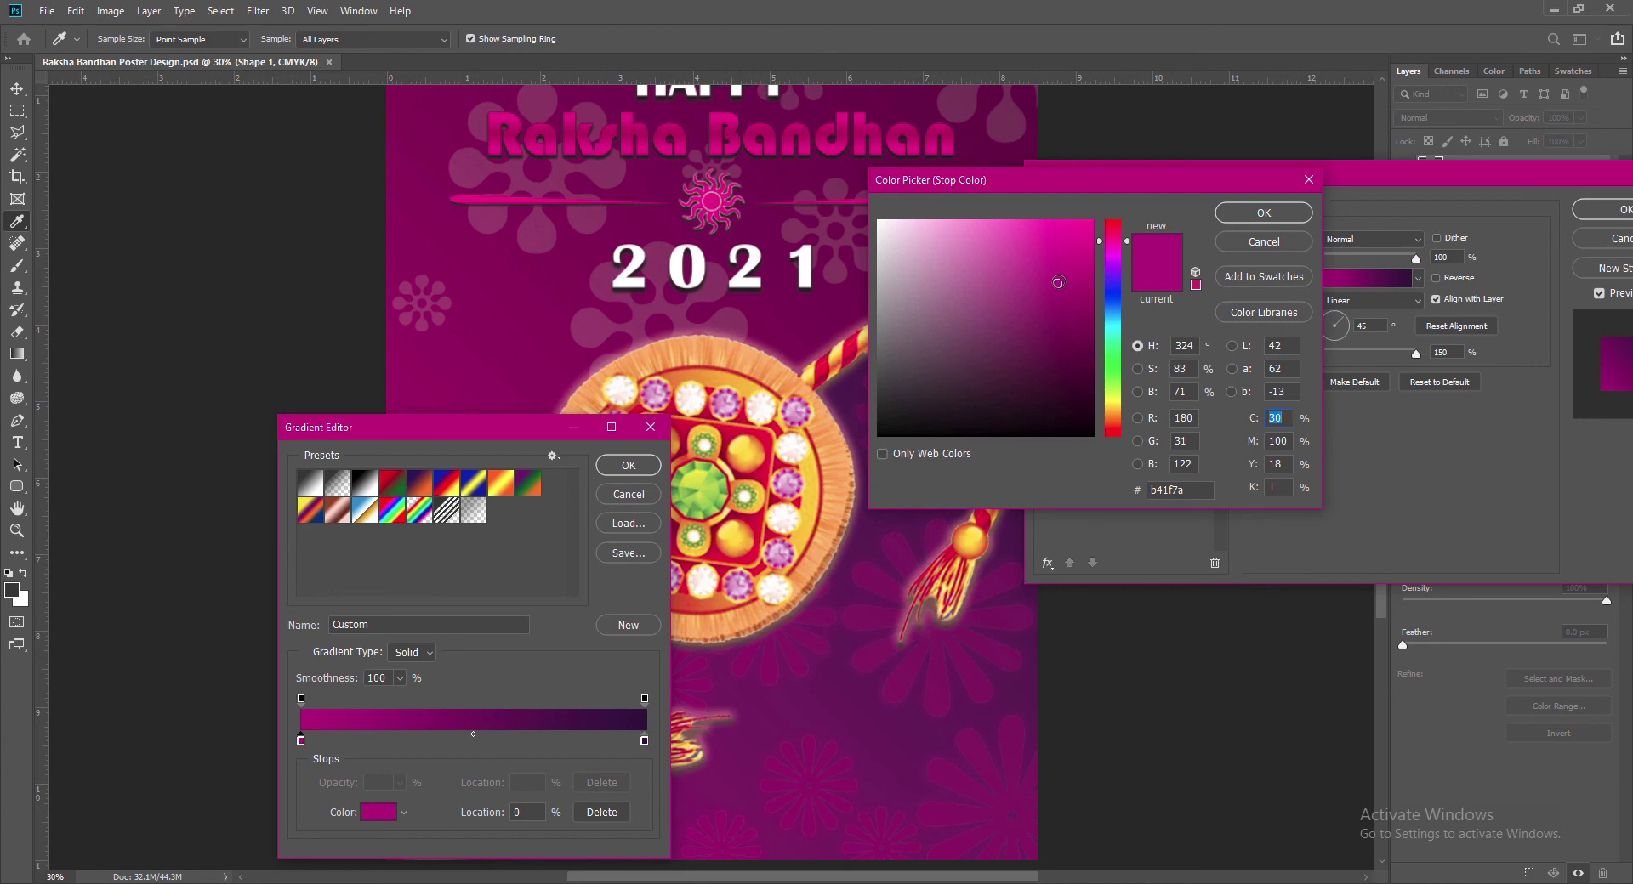
mouse_move(1058, 283)
mouse_down()
mouse_move(1095, 300)
mouse_move(1087, 327)
mouse_up()
key(Return)
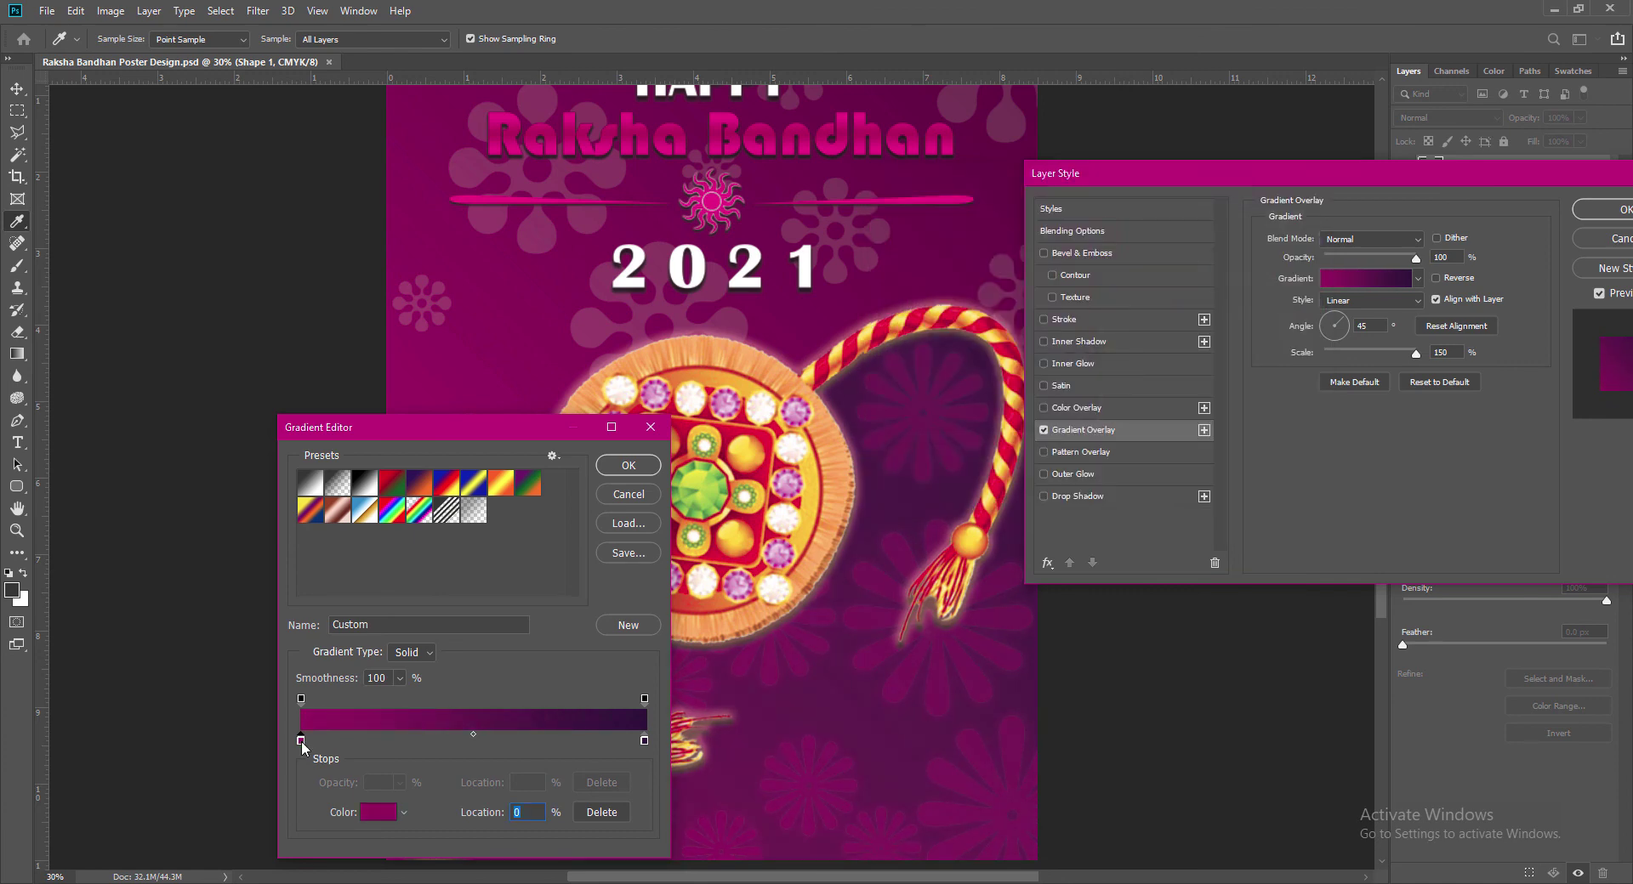
click(634, 468)
click(1591, 210)
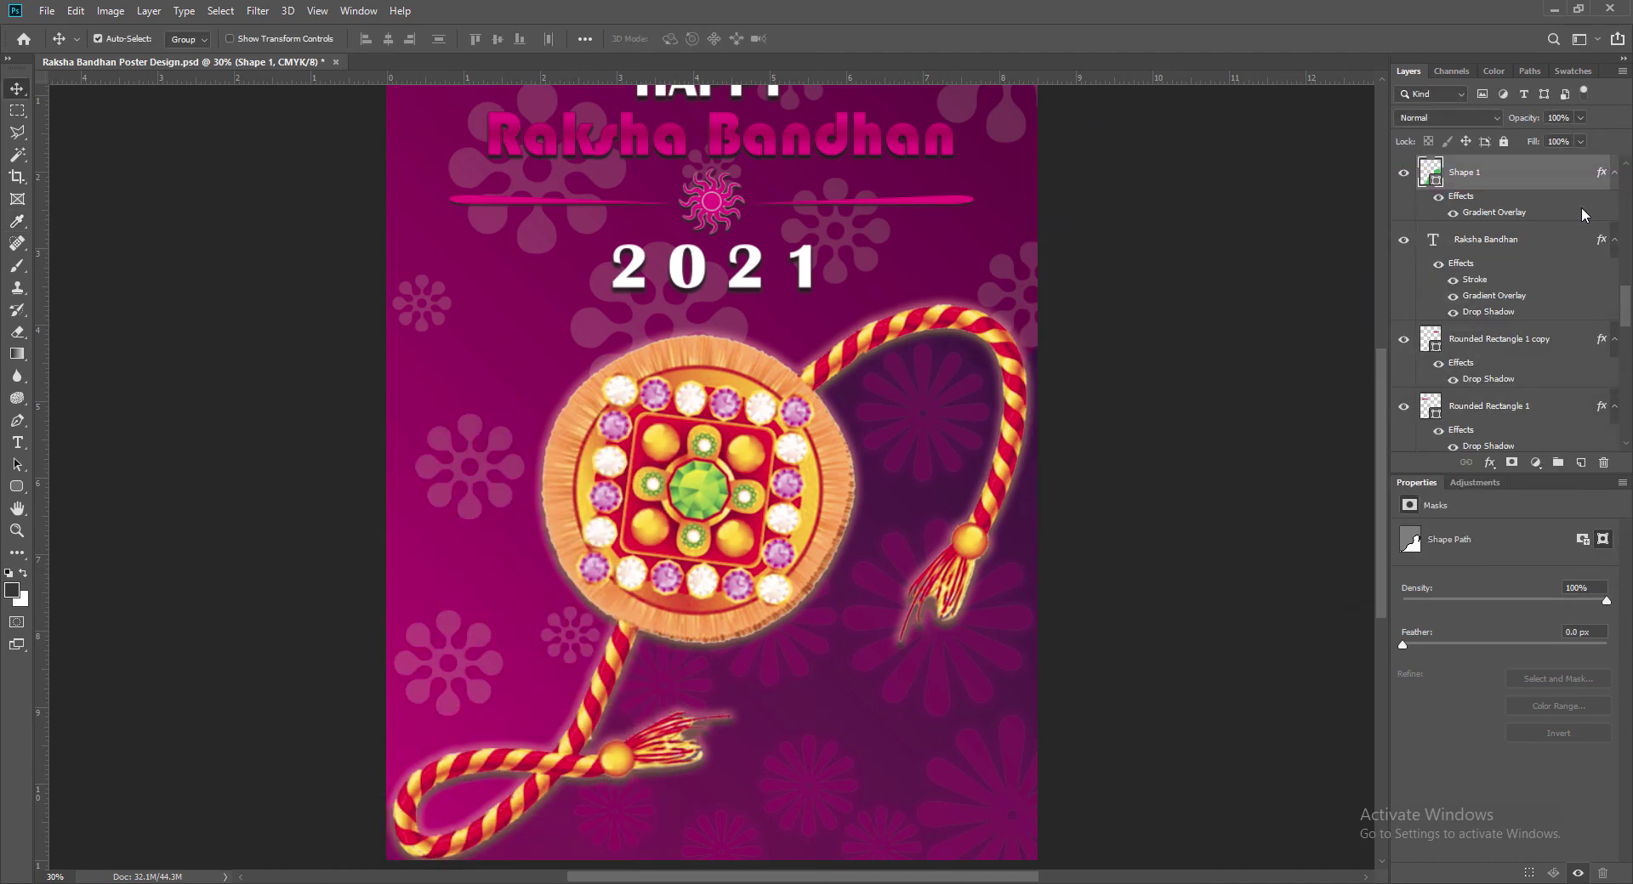
Step: Select the faded flowers on the dark purple shape together and lower their layer opacity slightly
click(900, 681)
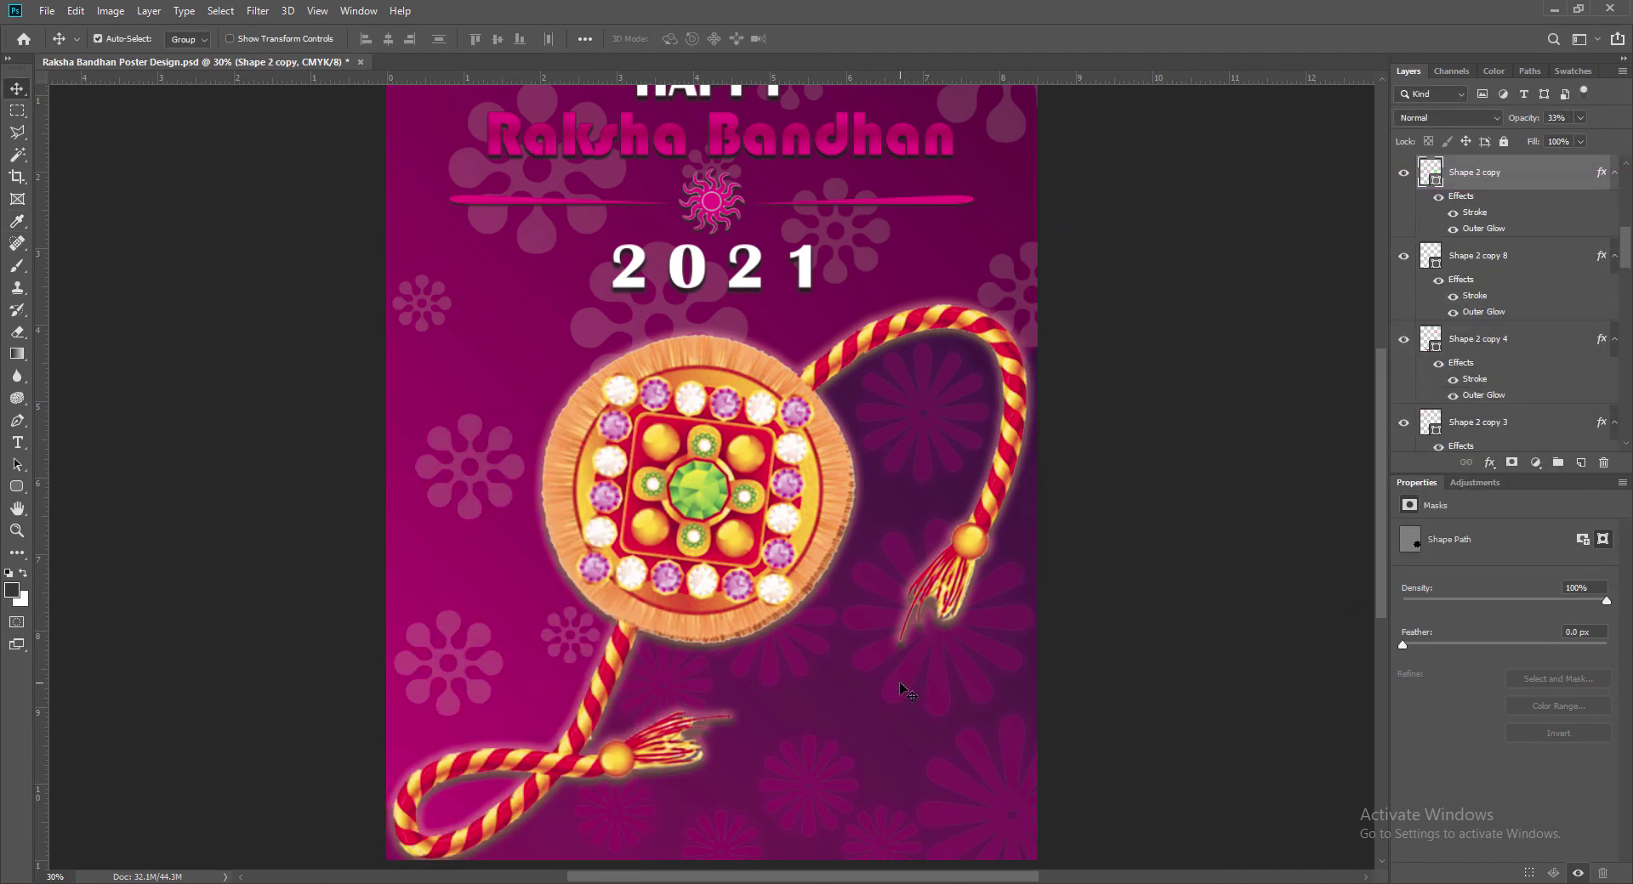
shift+click(792, 662)
shift+click(623, 819)
shift+click(717, 852)
shift+click(895, 841)
shift+click(996, 814)
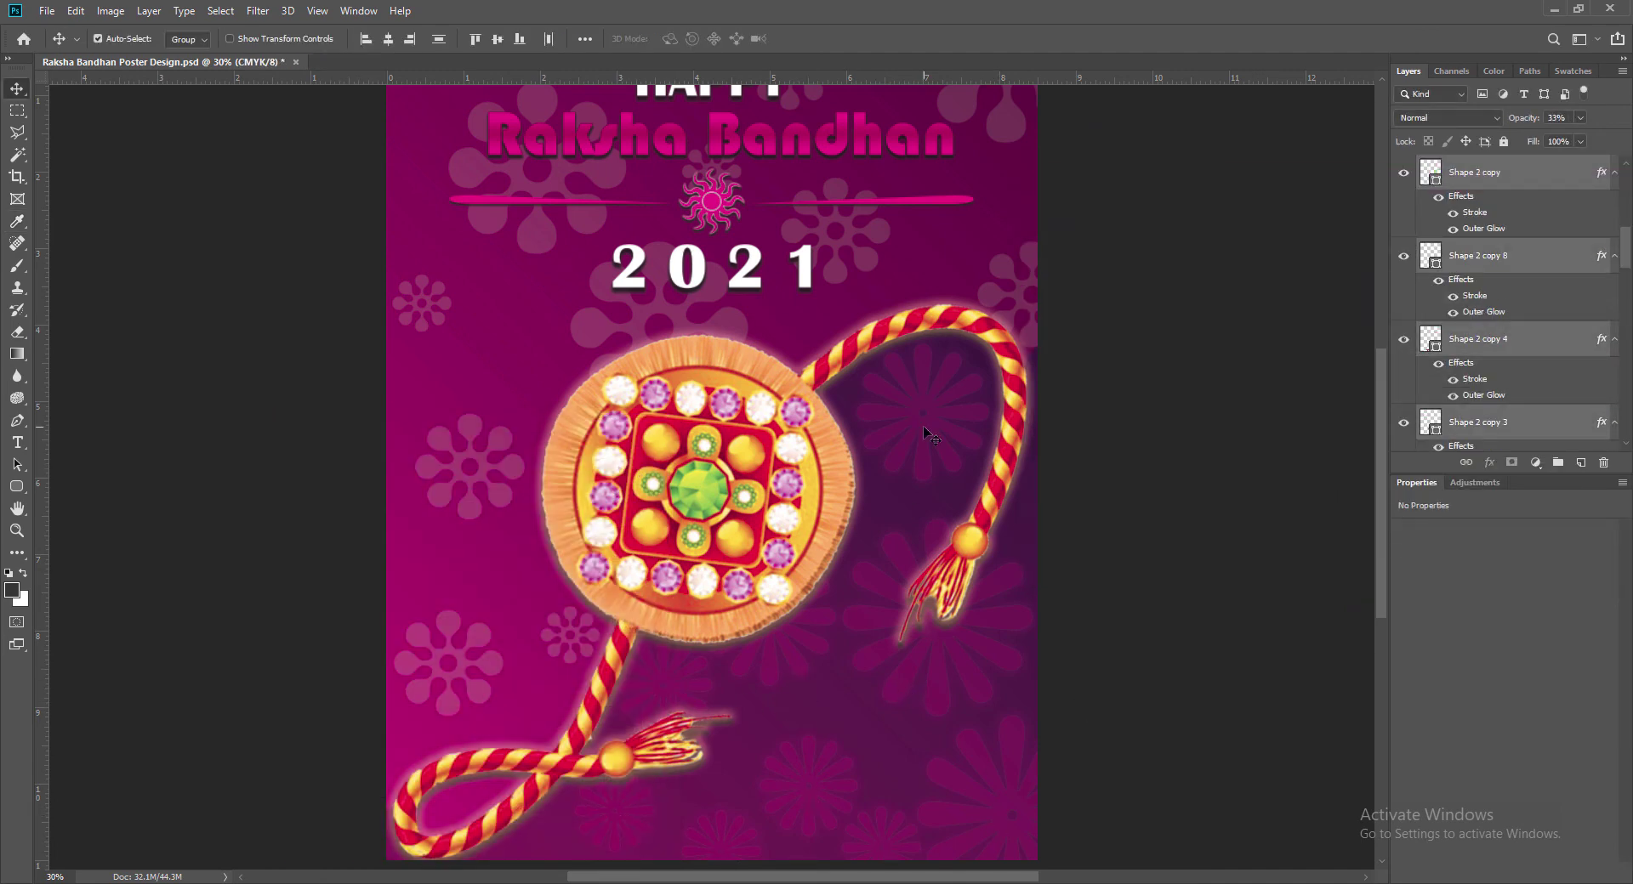
click(1580, 118)
drag(1566, 139, 1564, 146)
click(1221, 473)
scroll(1246, 510, up, 2)
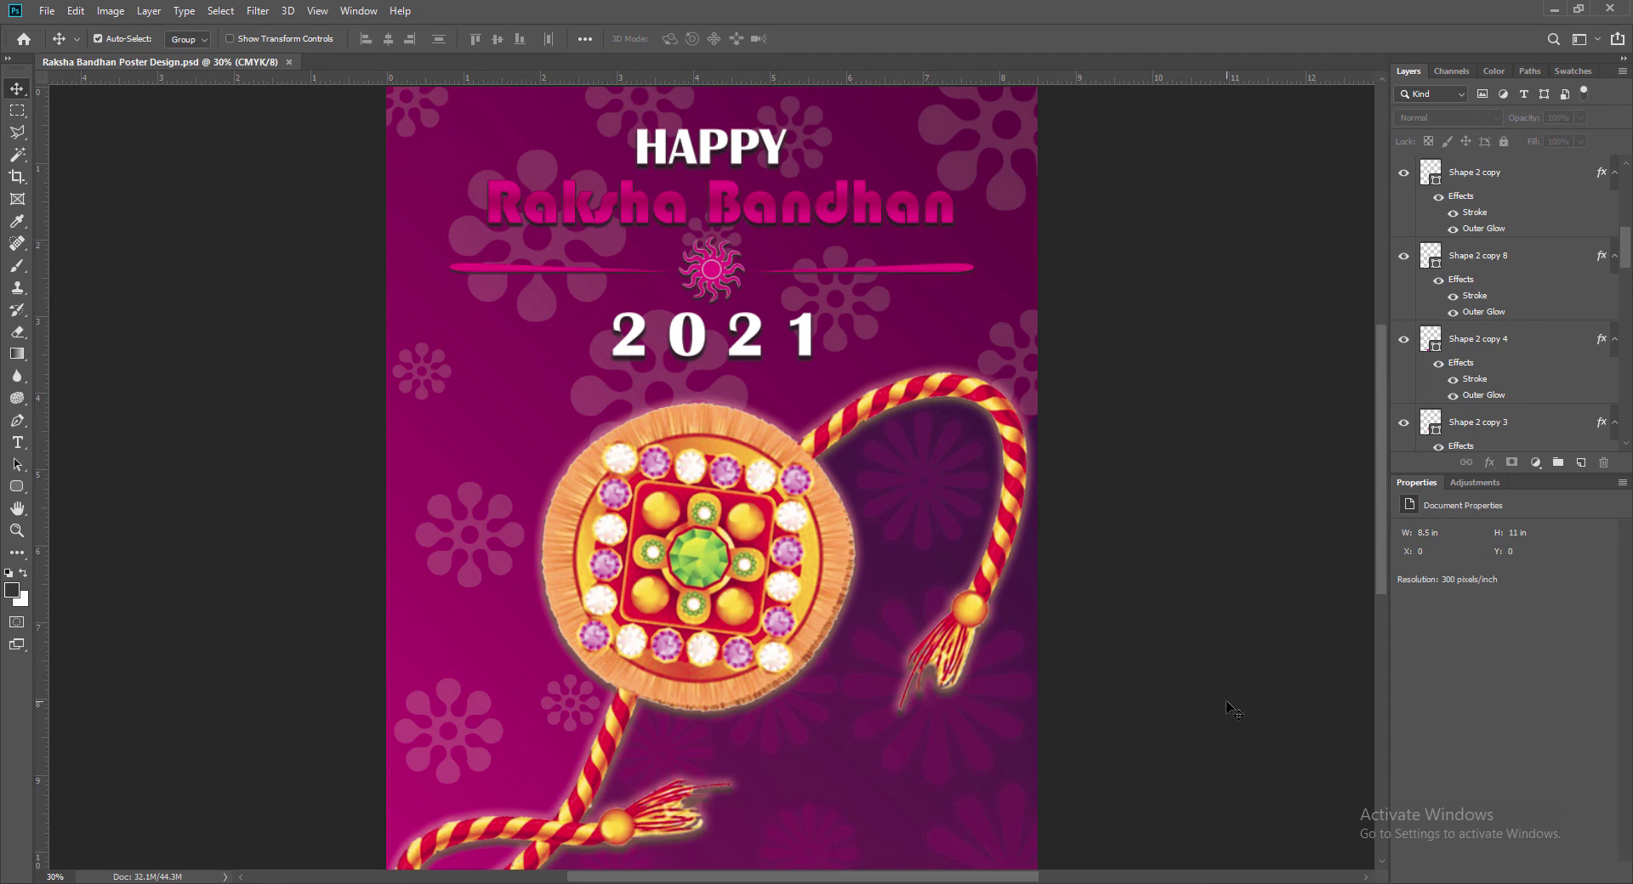
Step: Add a new empty layer directly beneath the rakhi layer
scroll(1621, 255, up, 3)
click(1405, 258)
click(1405, 258)
key(ctrl+shift+alt+n)
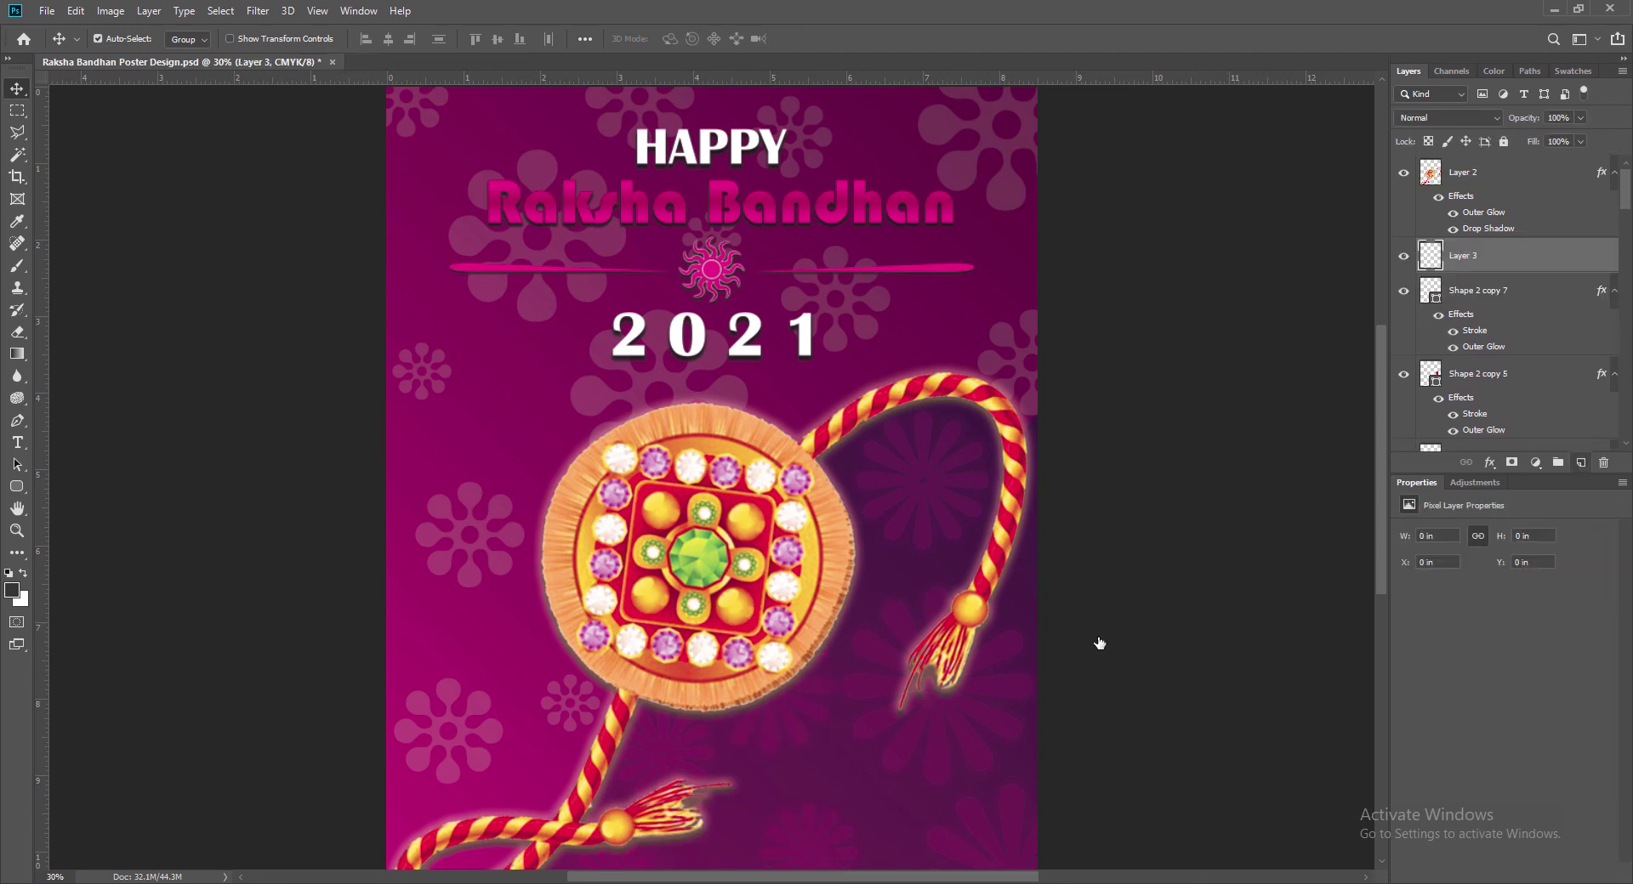
Step: Create a paragraph text box about 3.9 by 2.5 in below the rakhi's hanging tassel, in the poster's lower-right area
scroll(1097, 644, down, 2)
key(t)
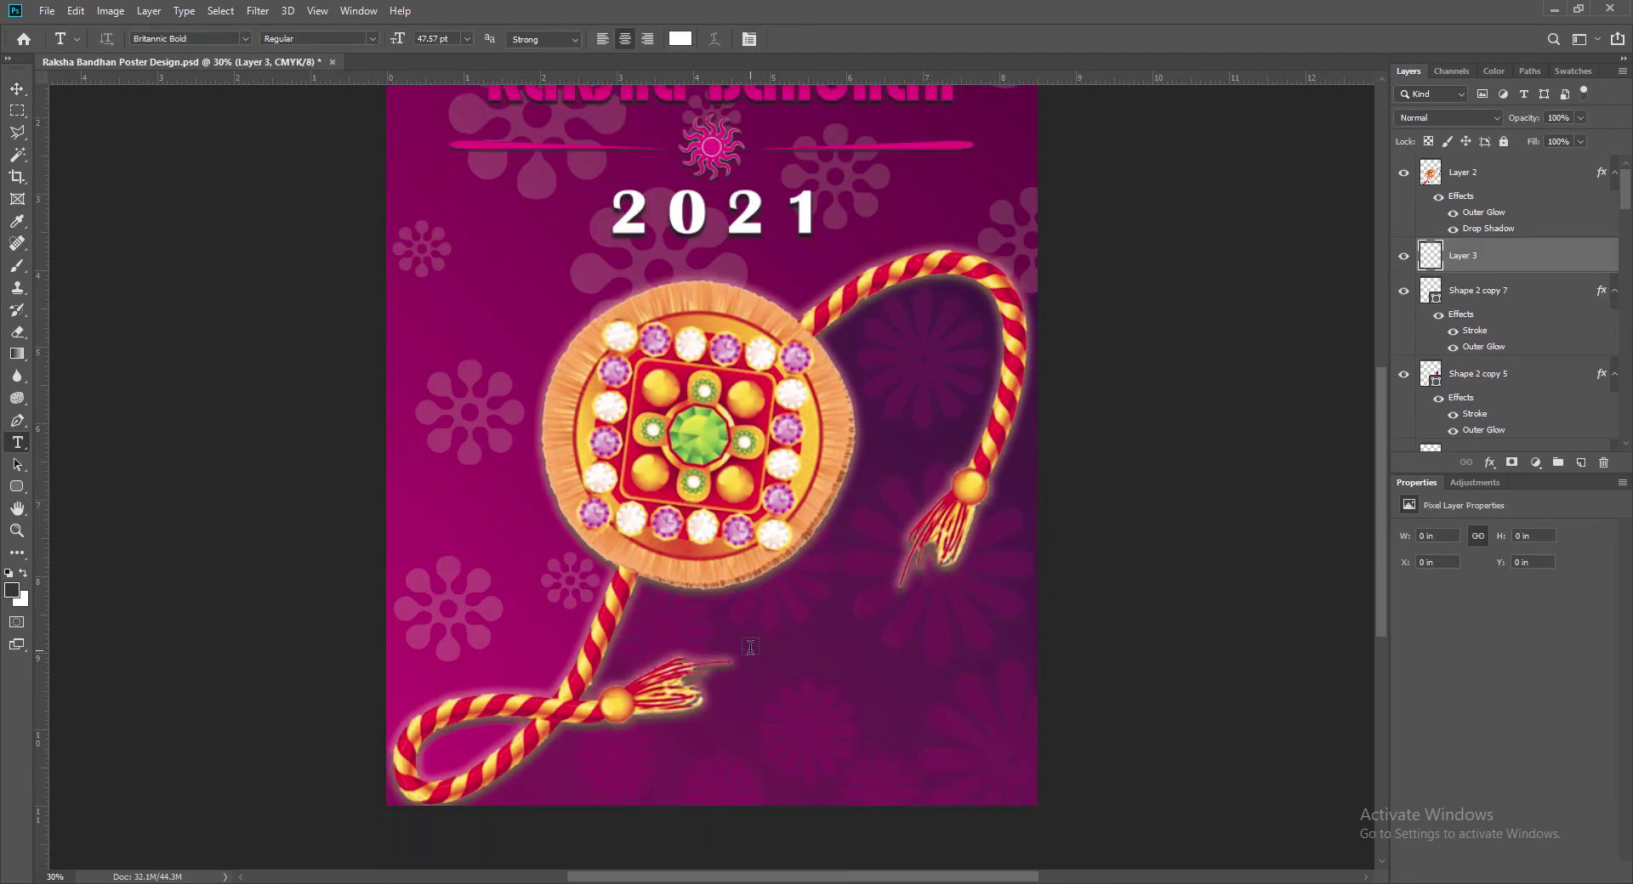
drag(749, 651, 1031, 797)
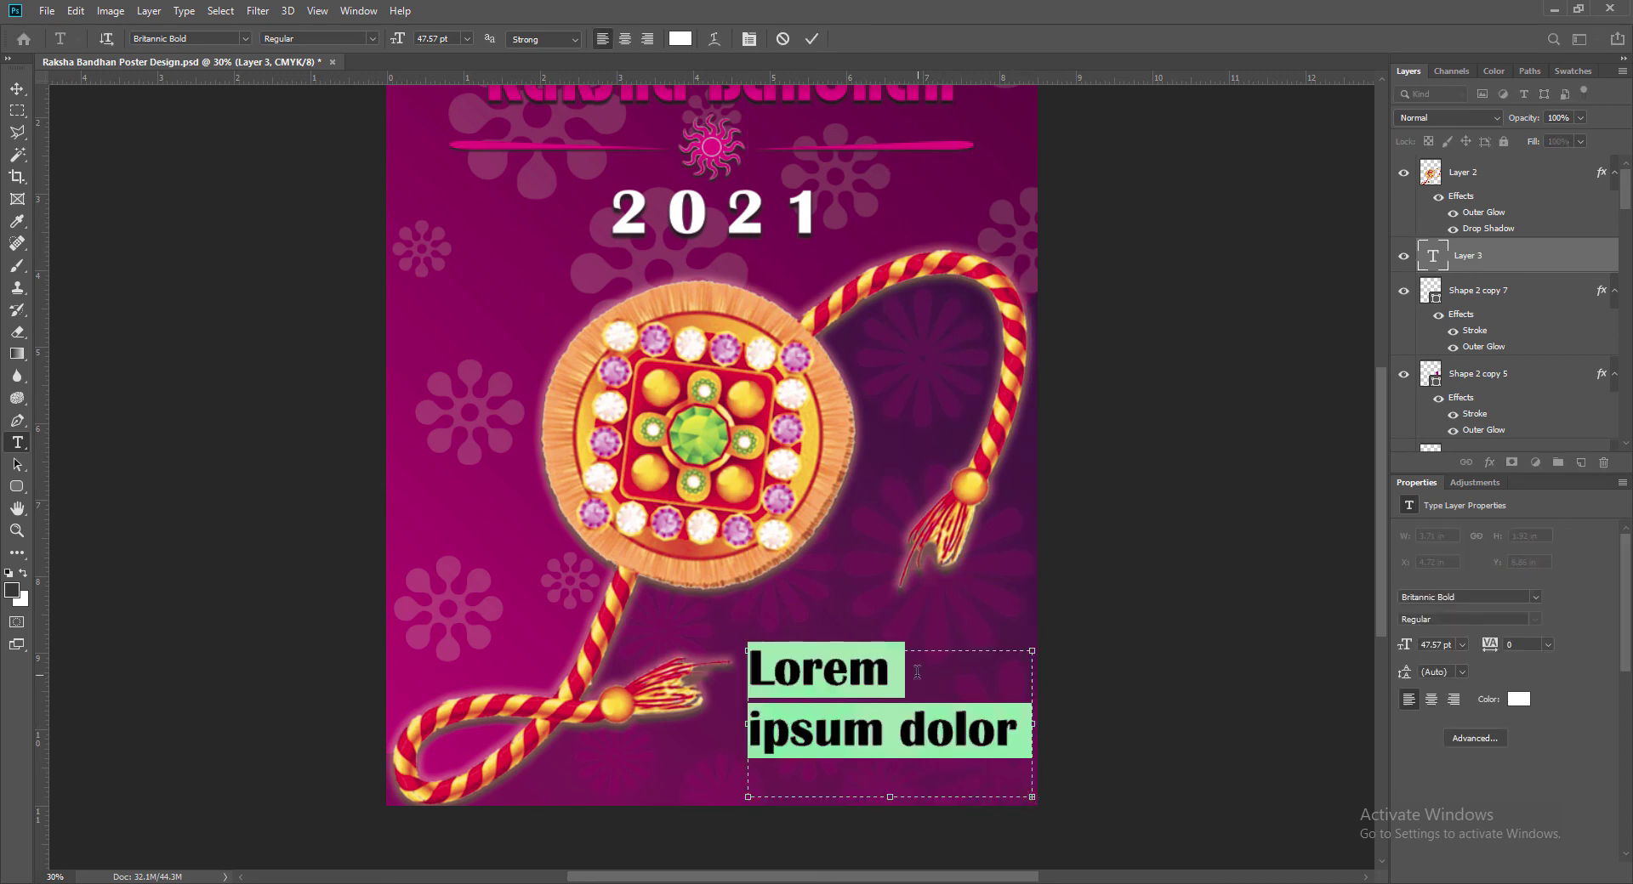
drag(748, 725, 741, 726)
drag(889, 650, 889, 609)
drag(741, 706, 733, 704)
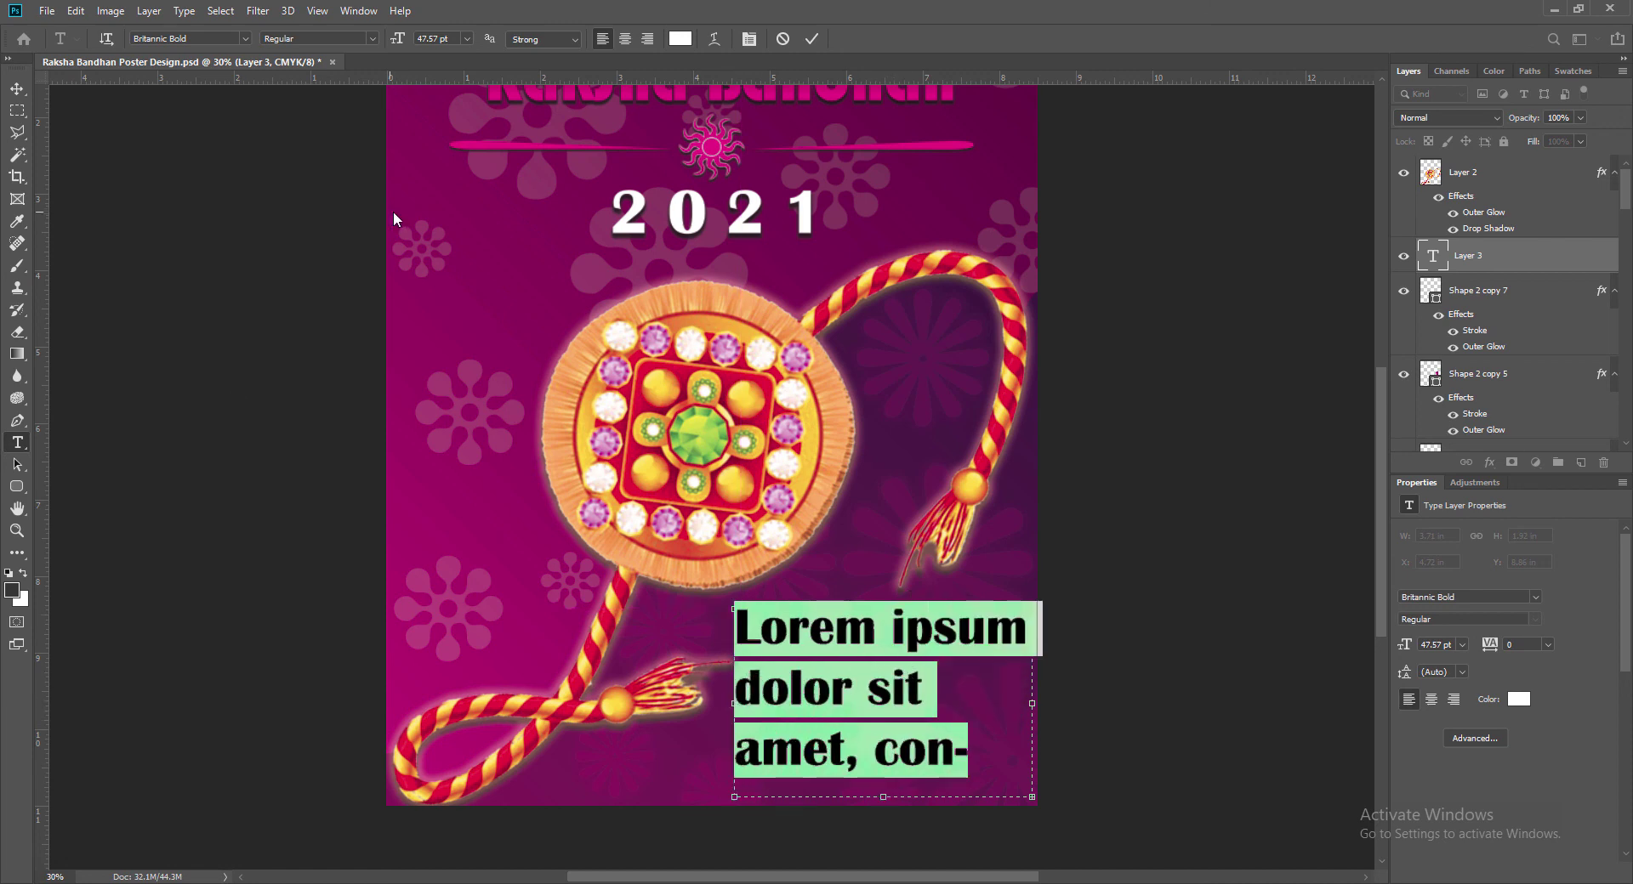
Step: Set the paragraph's placeholder text to 12 pt and right-align it
click(467, 39)
click(443, 132)
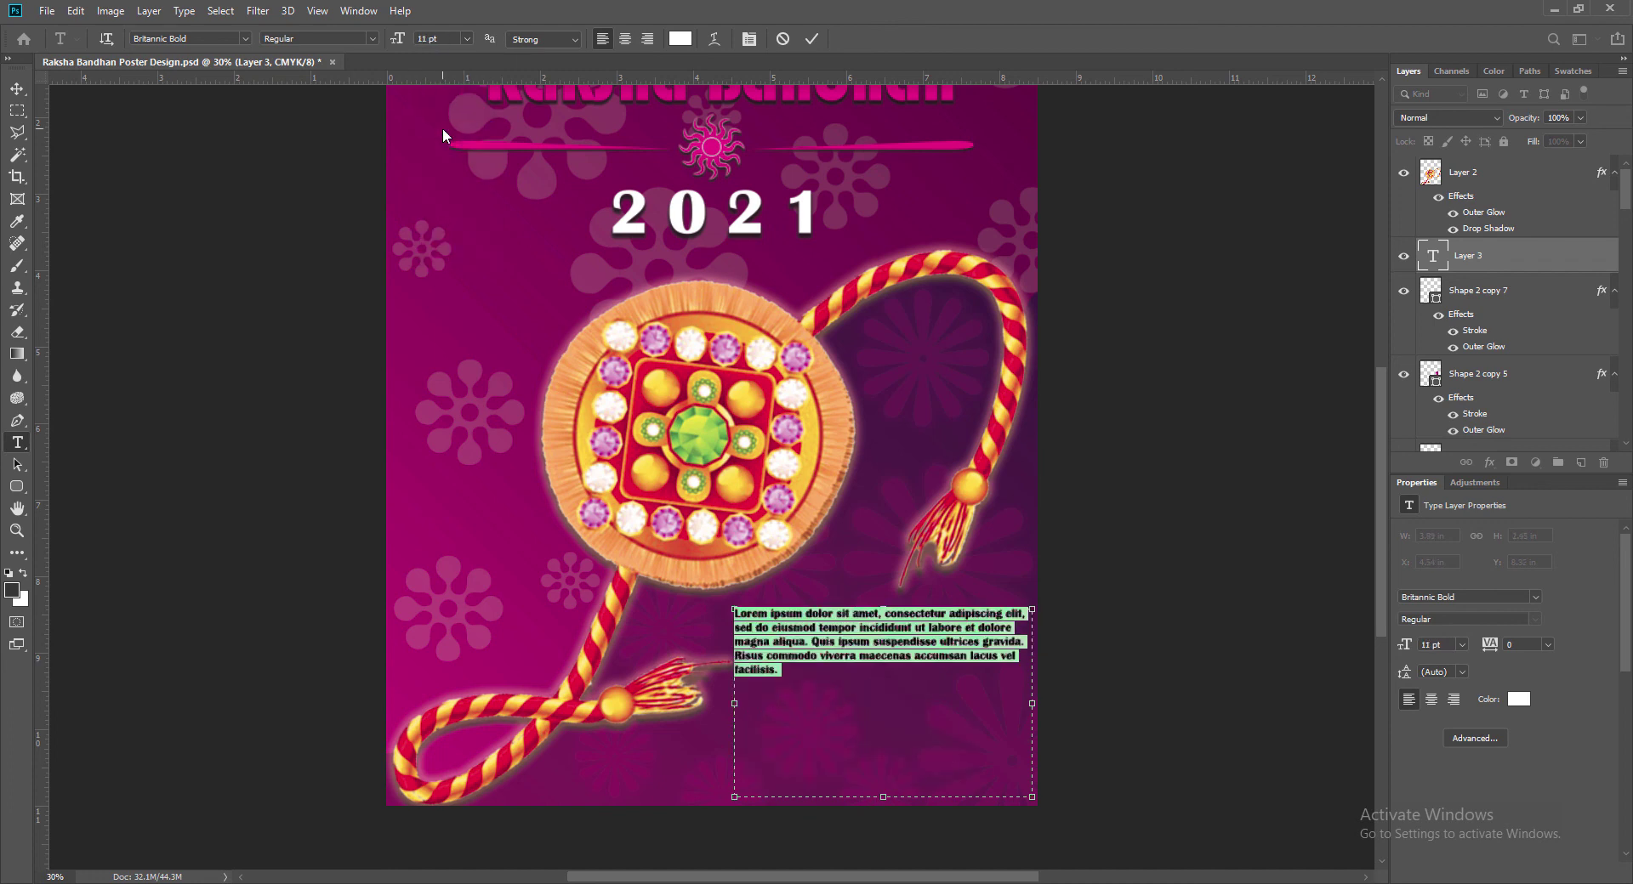
click(467, 39)
click(438, 145)
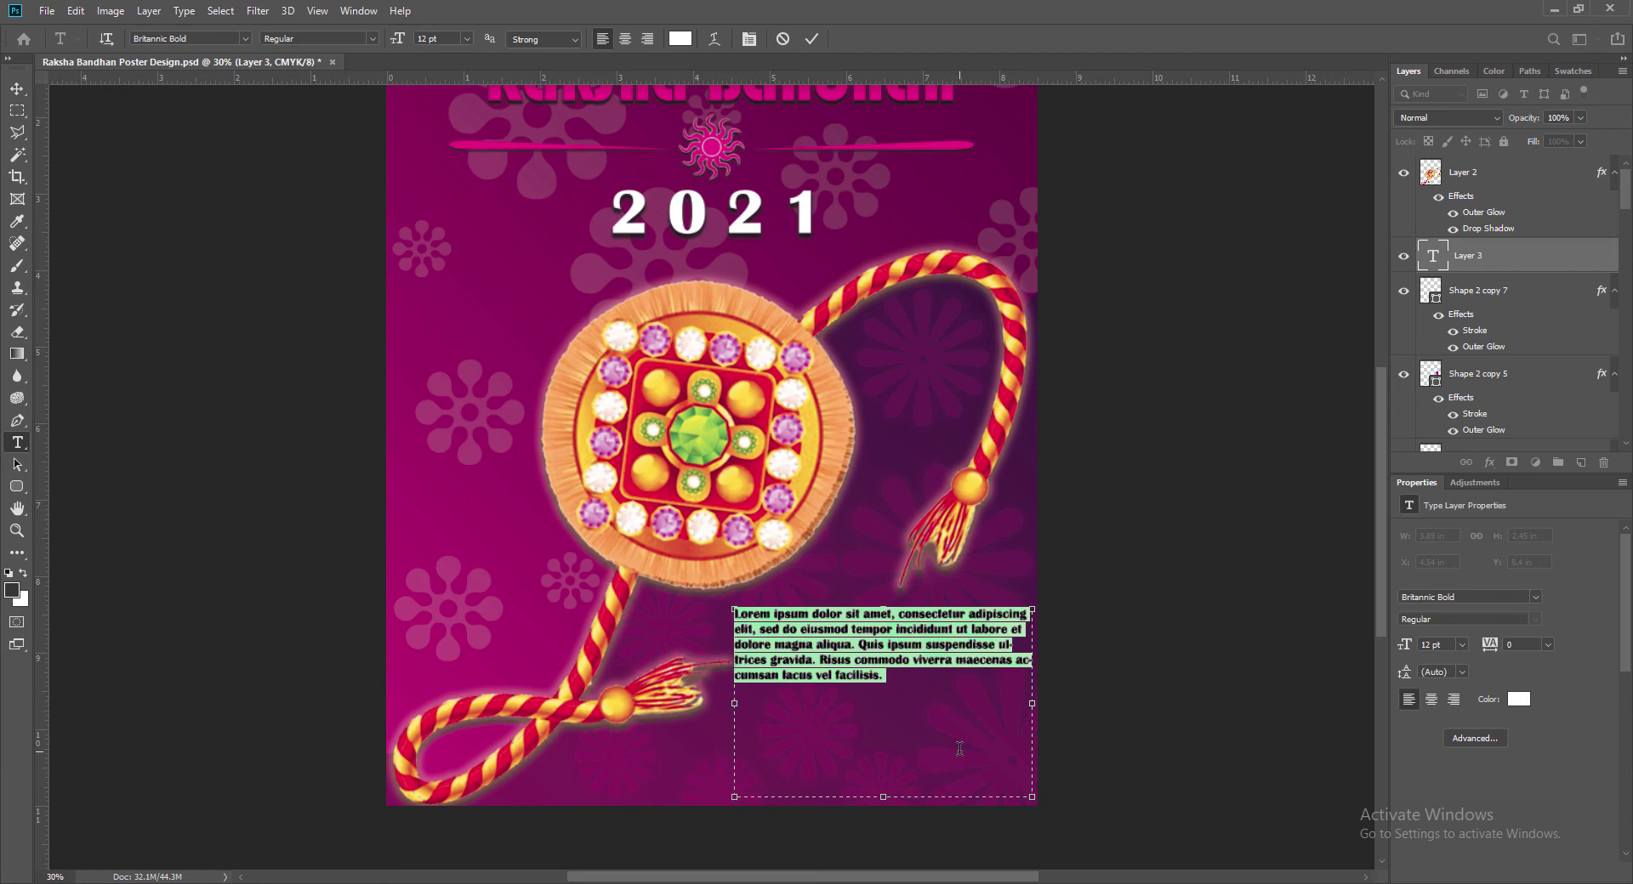
click(626, 39)
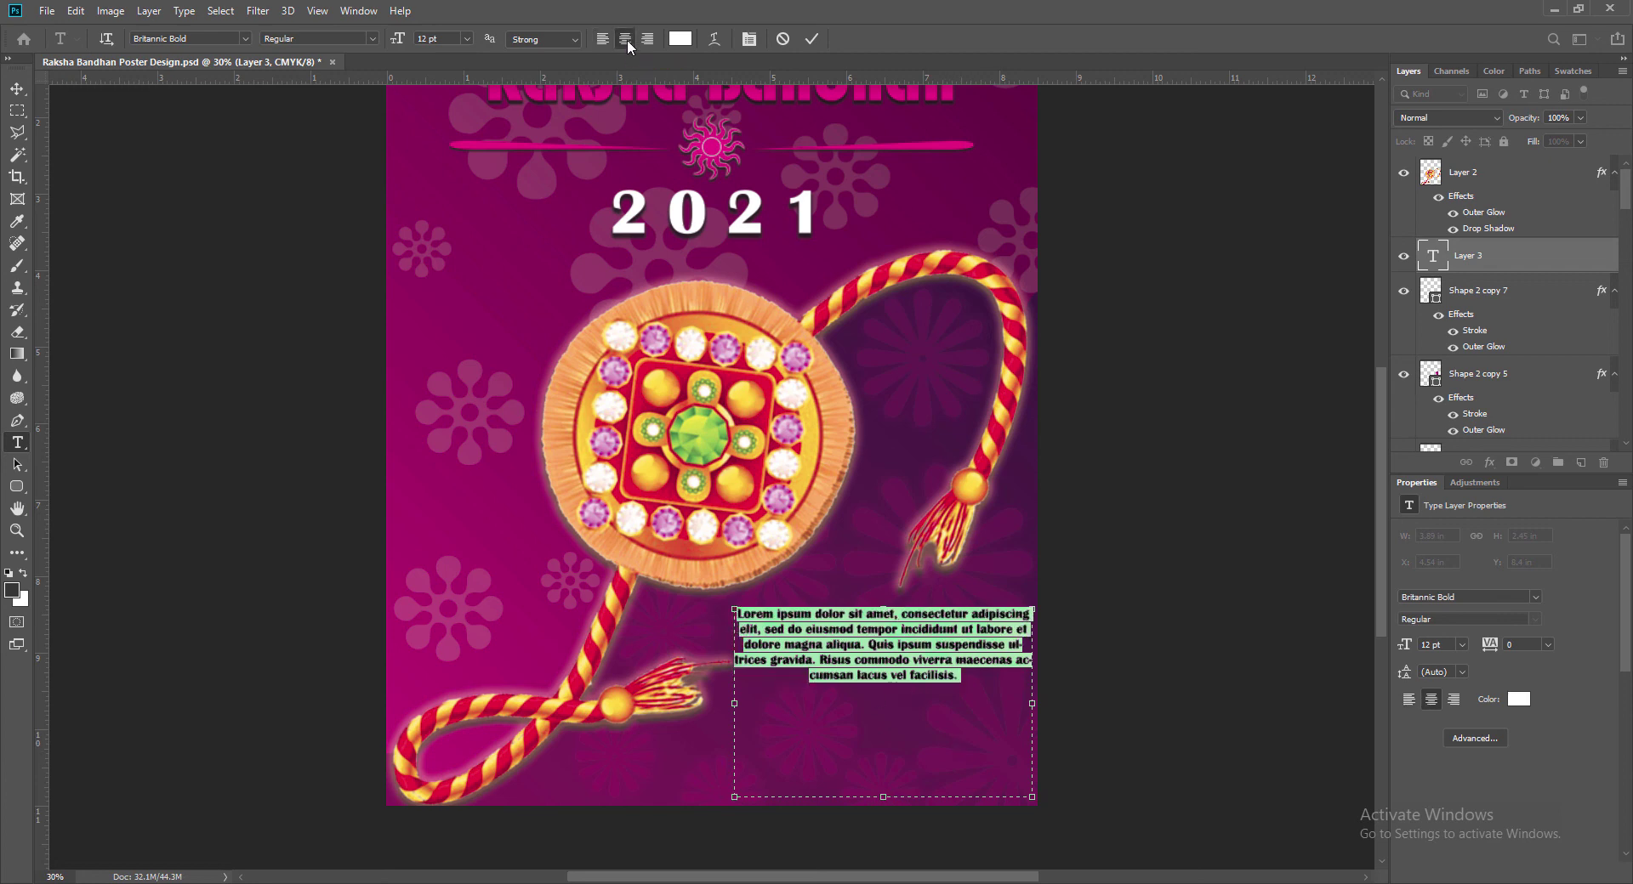
click(647, 40)
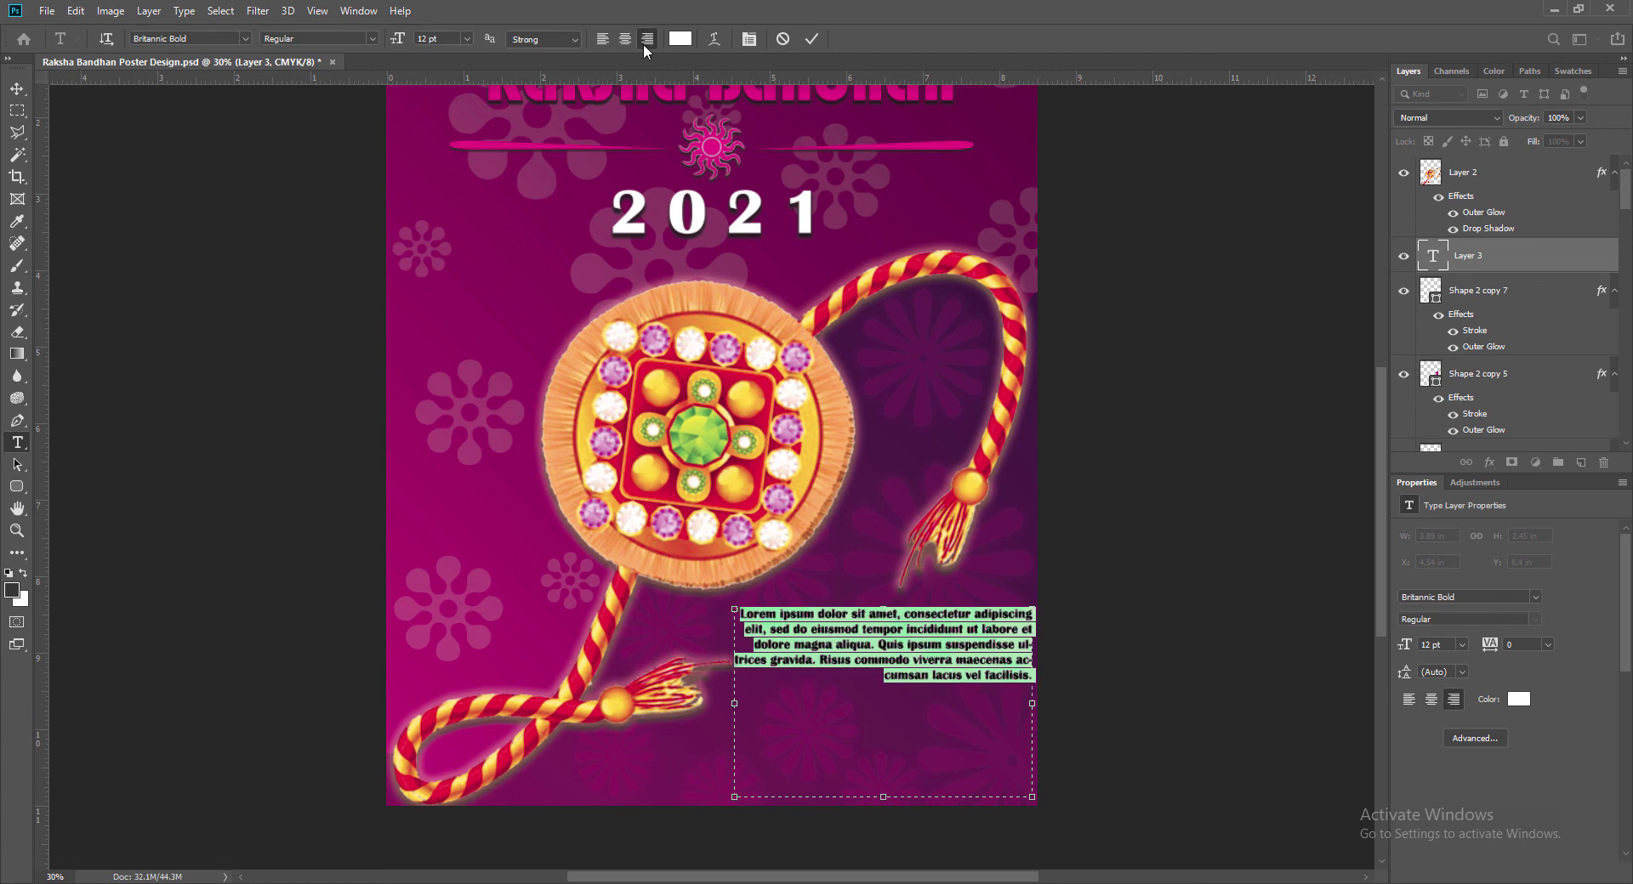
Step: Replace the placeholder paragraph with the line "Thanks For Being Such A Wonderful Brother"
key(BackSpace)
text(Than)
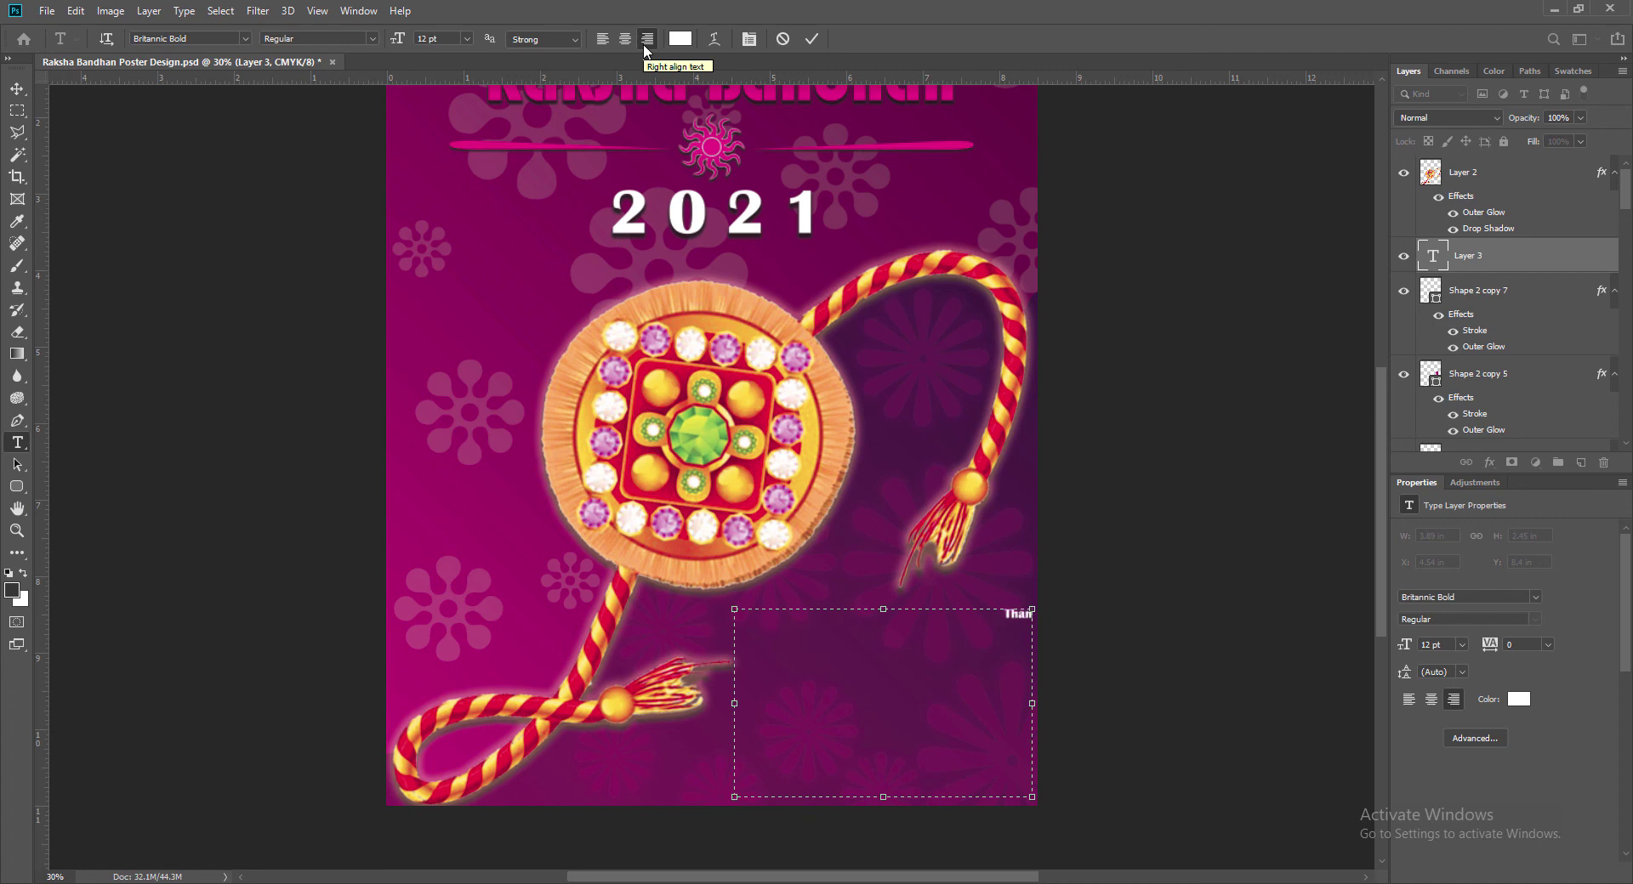
text(ks For Being Such A)
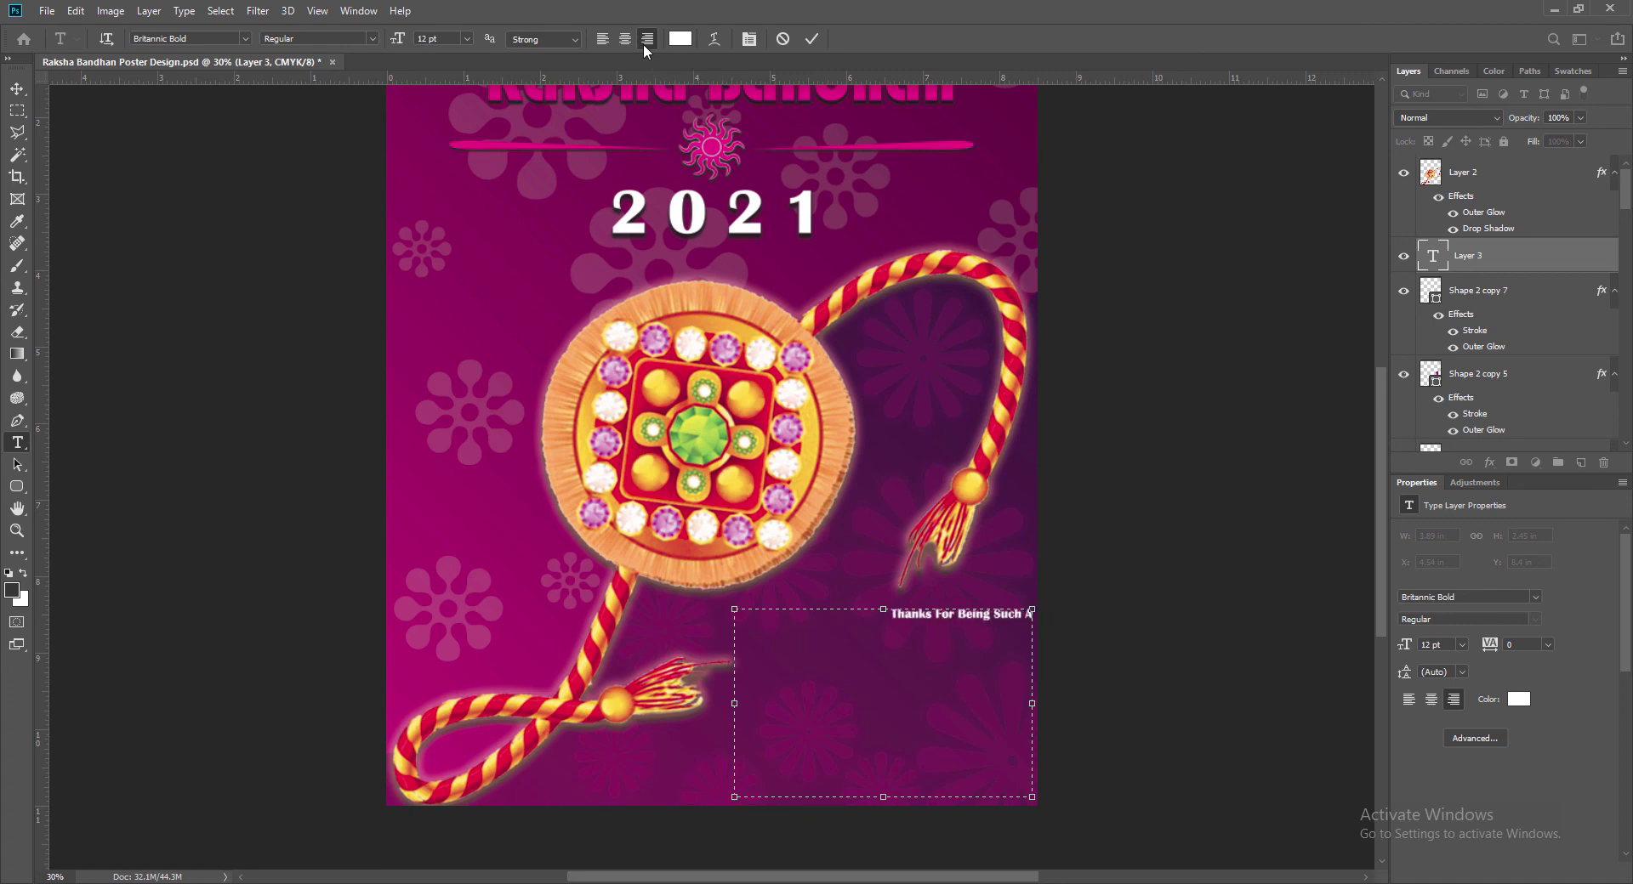
text( Wonderful Brother)
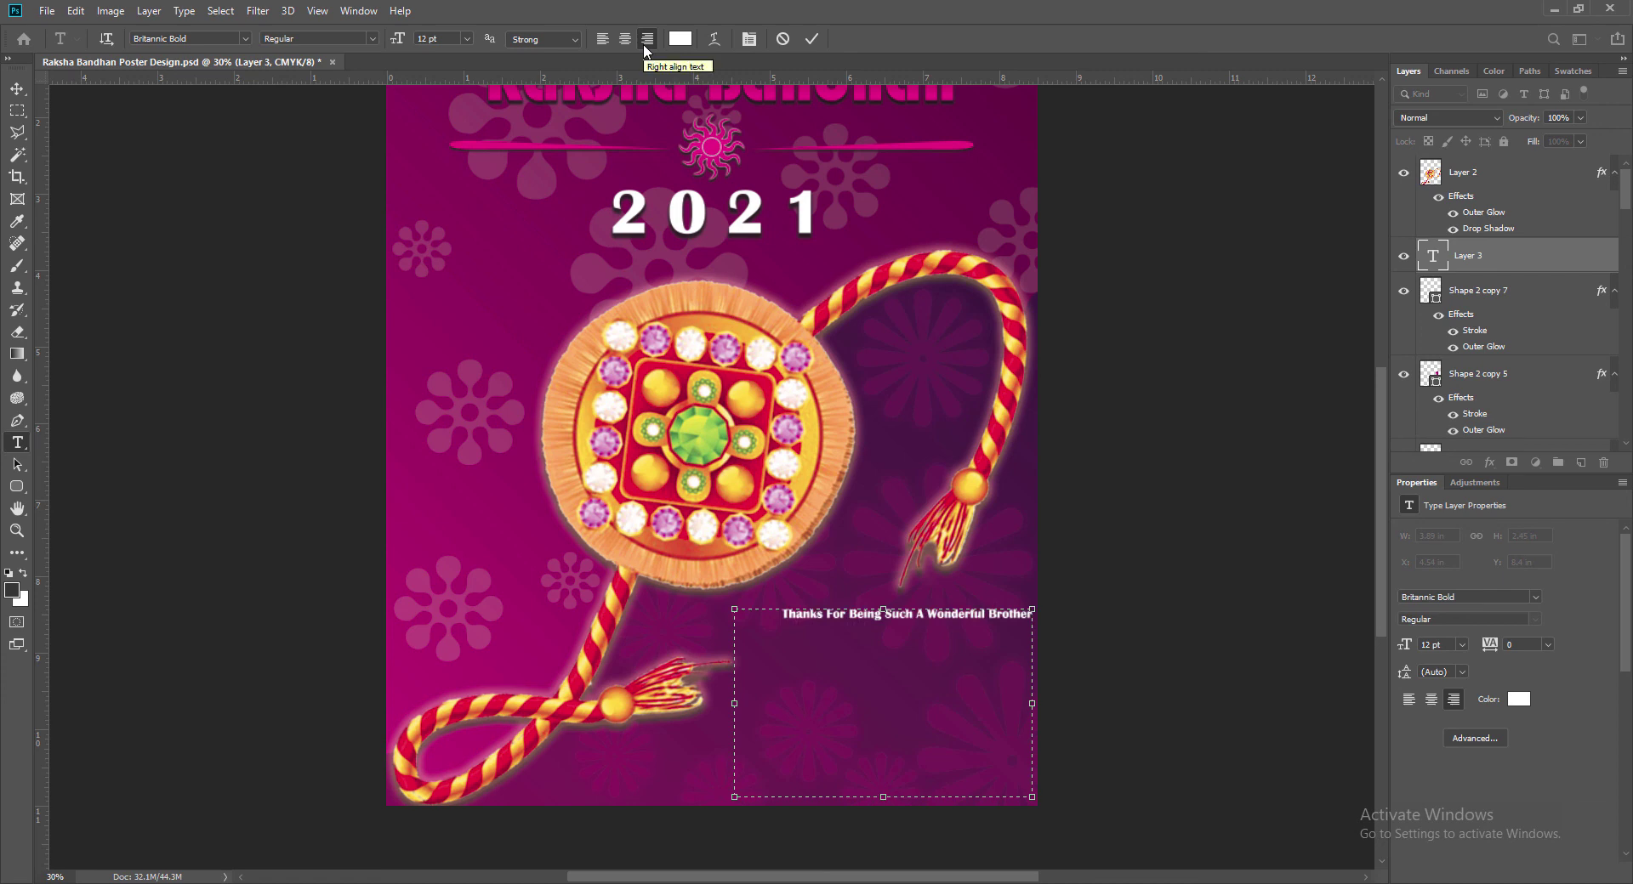
Step: Begin a new line with "You Were Always My Best Friend, Looking Out For Me, Making Sure The Path I Traveled On Was Smooth."
key(Return)
text("You Were Always My)
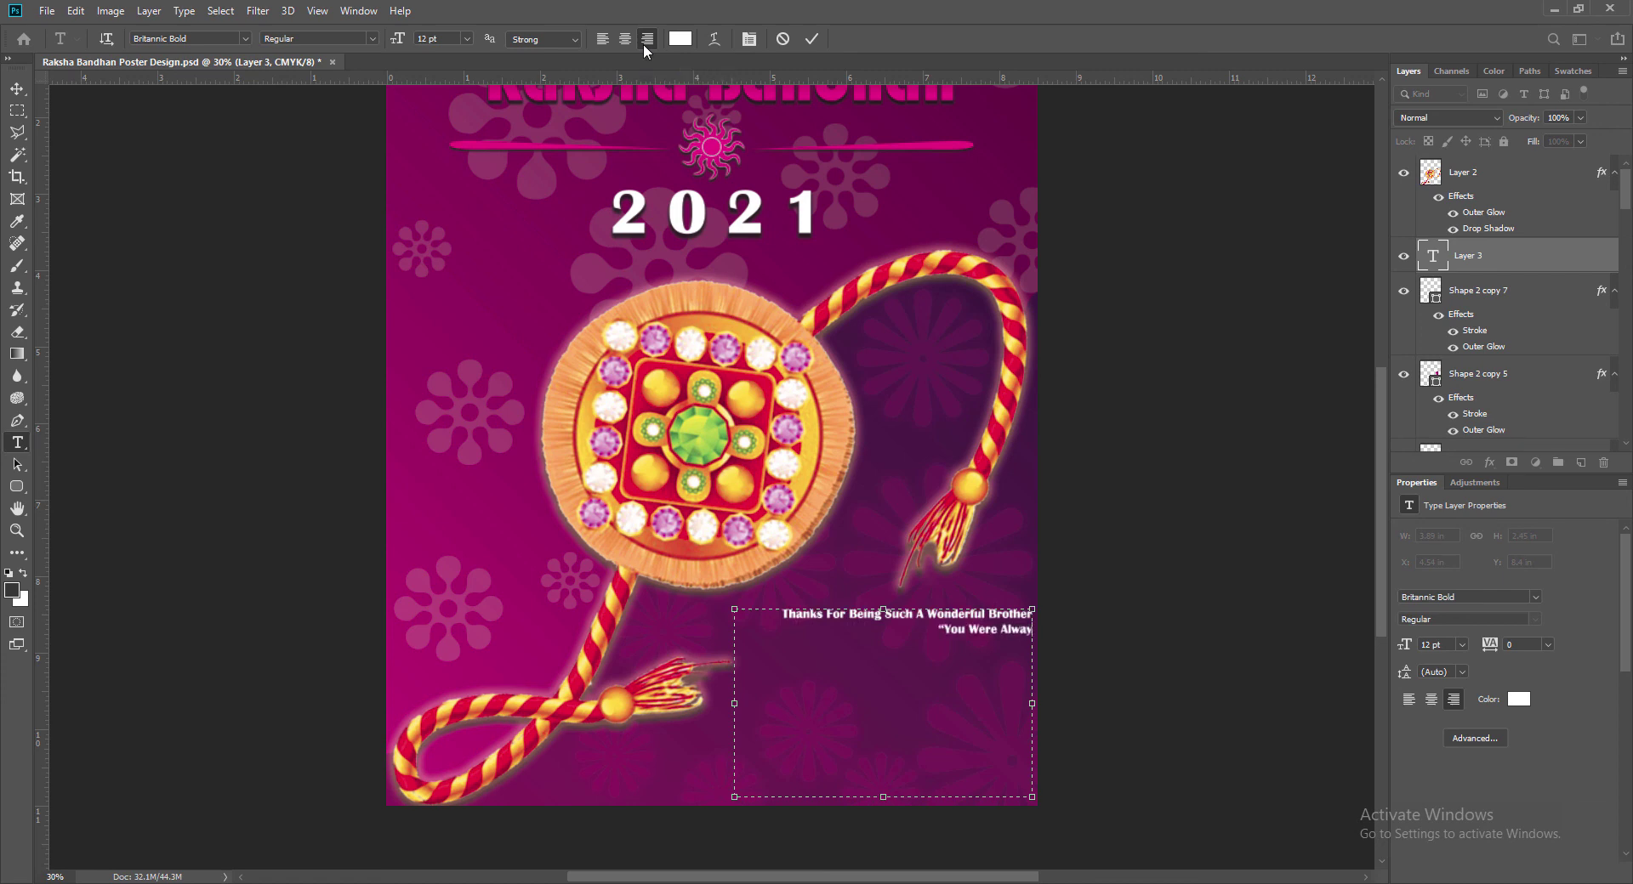
text( Best Friend, Lo)
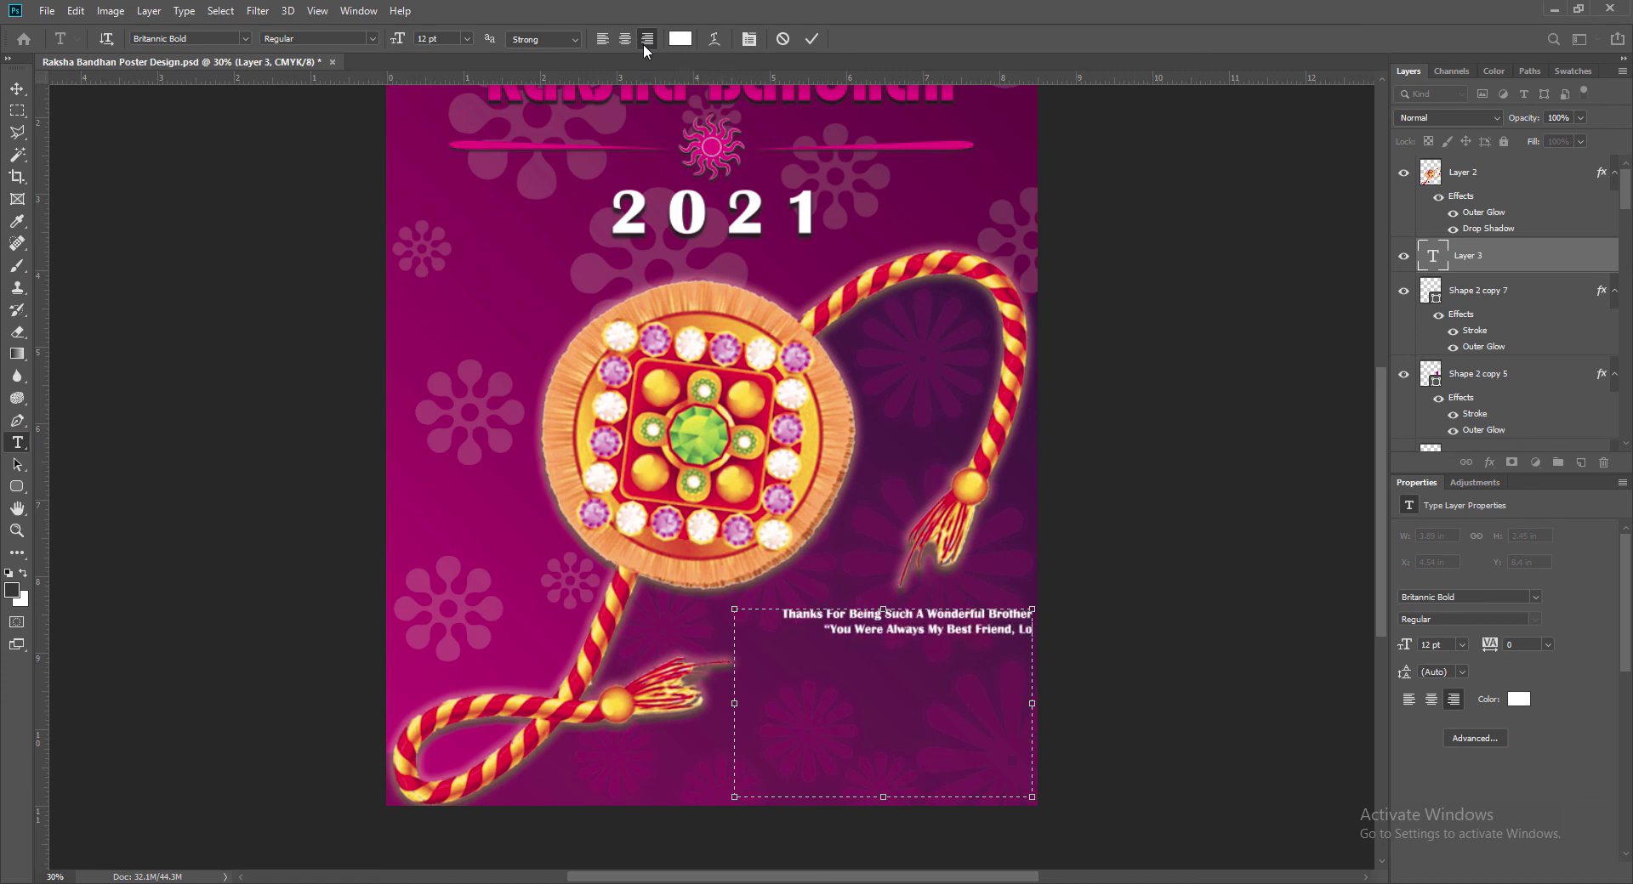
text(oking Out For Me.)
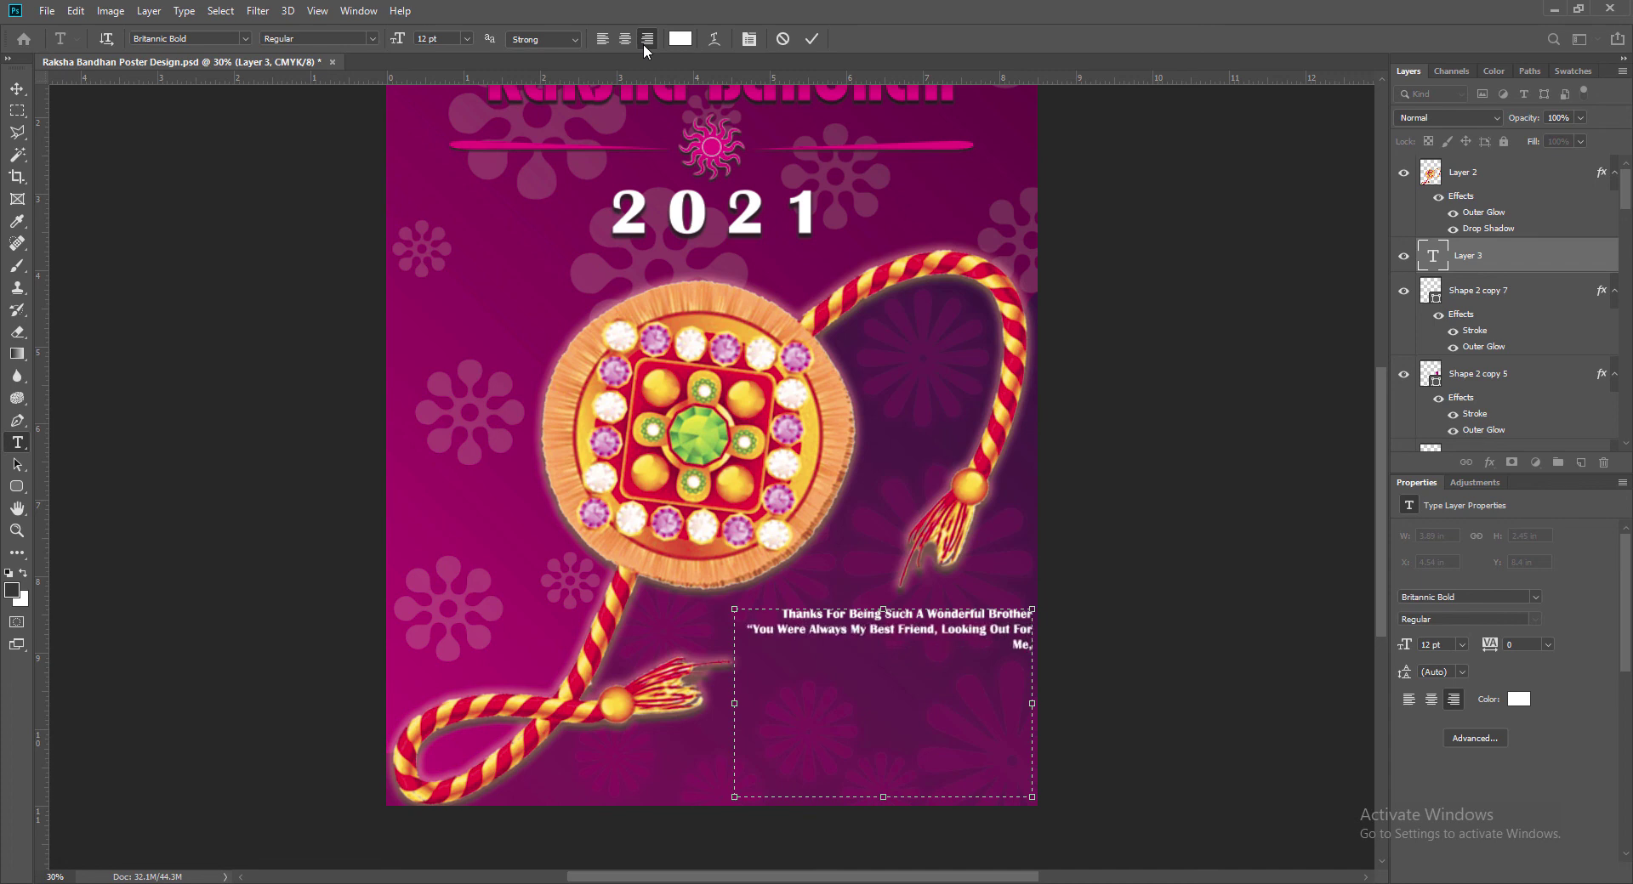
text( Making Sure The Path I Traveled On Was S)
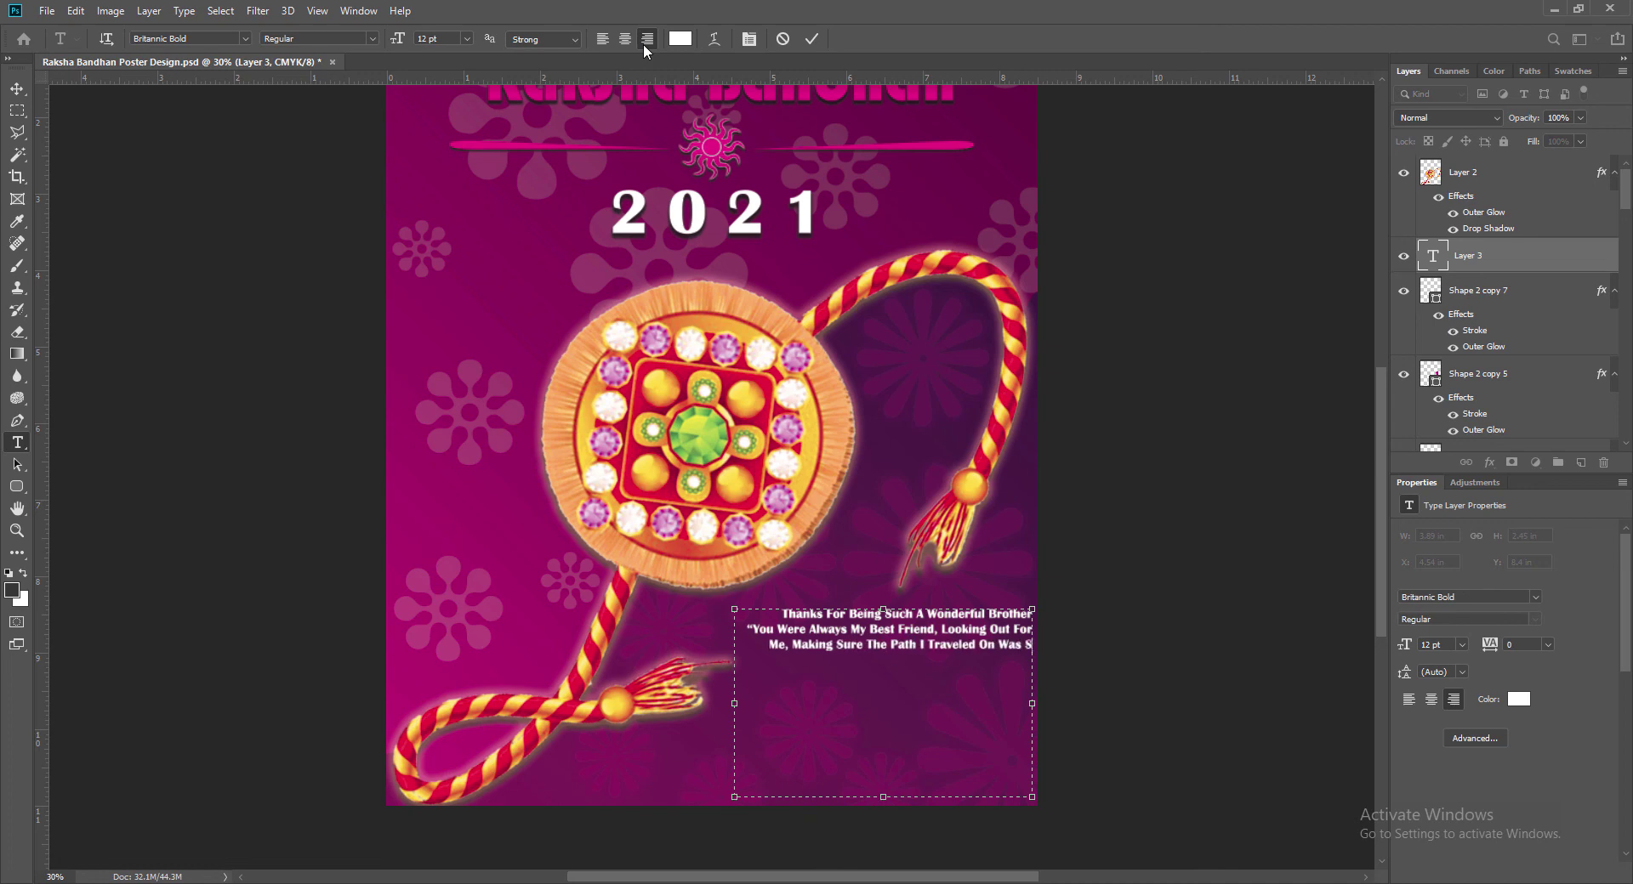
text(mooth. There C)
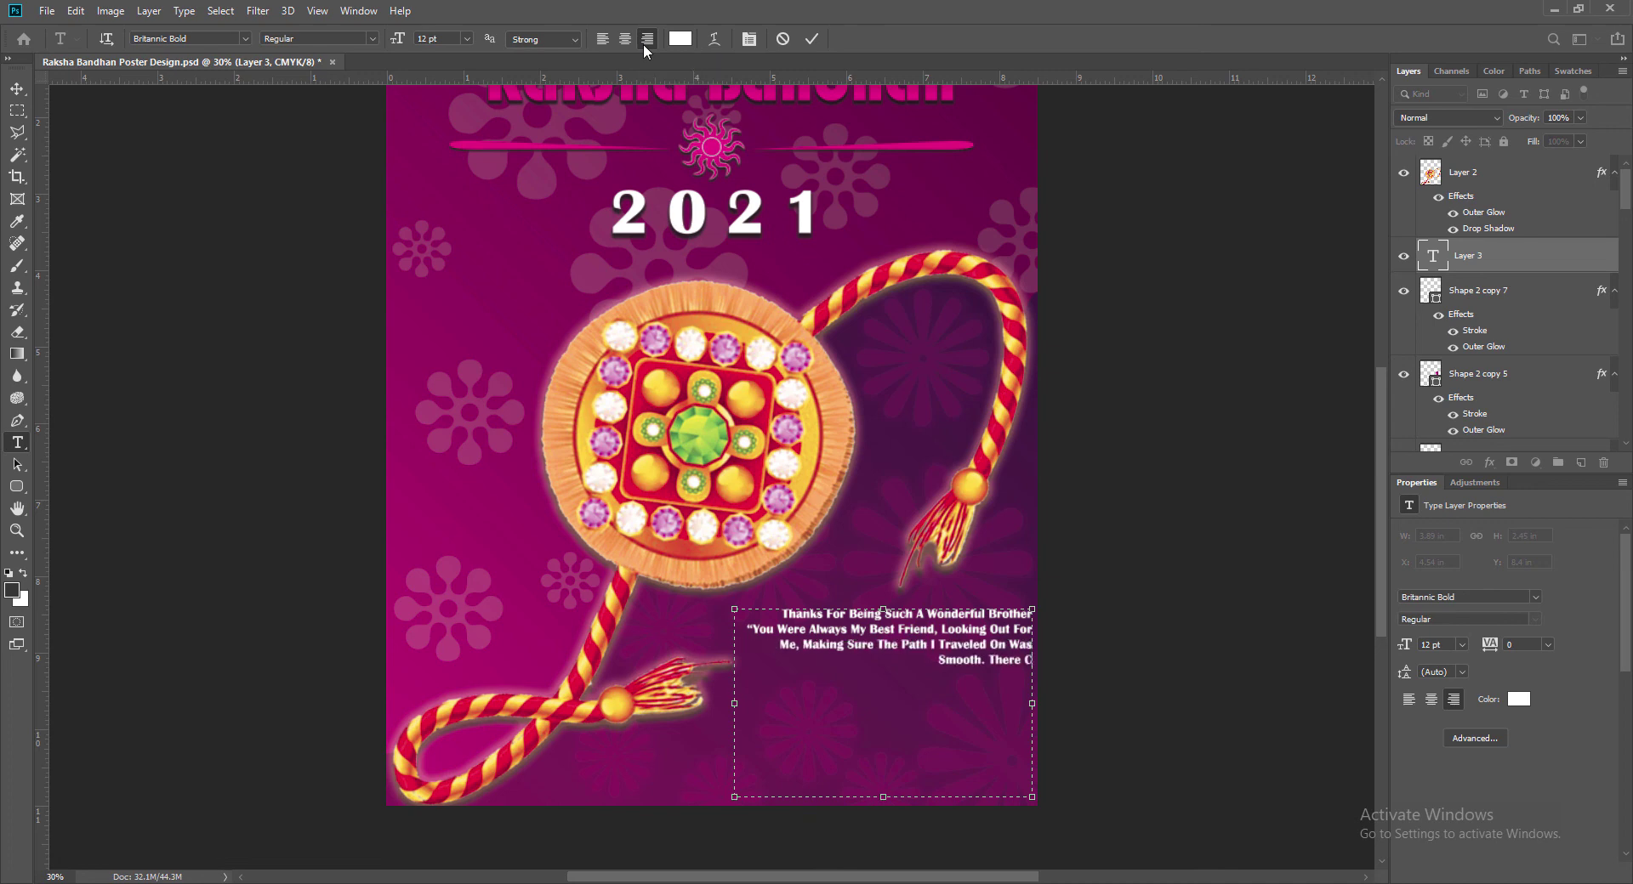
Step: Finish the quoted message with "There Cannot Be A Better Brother Than You. Wishing You The Life's Best Always."
text(annot Be A Better Broth)
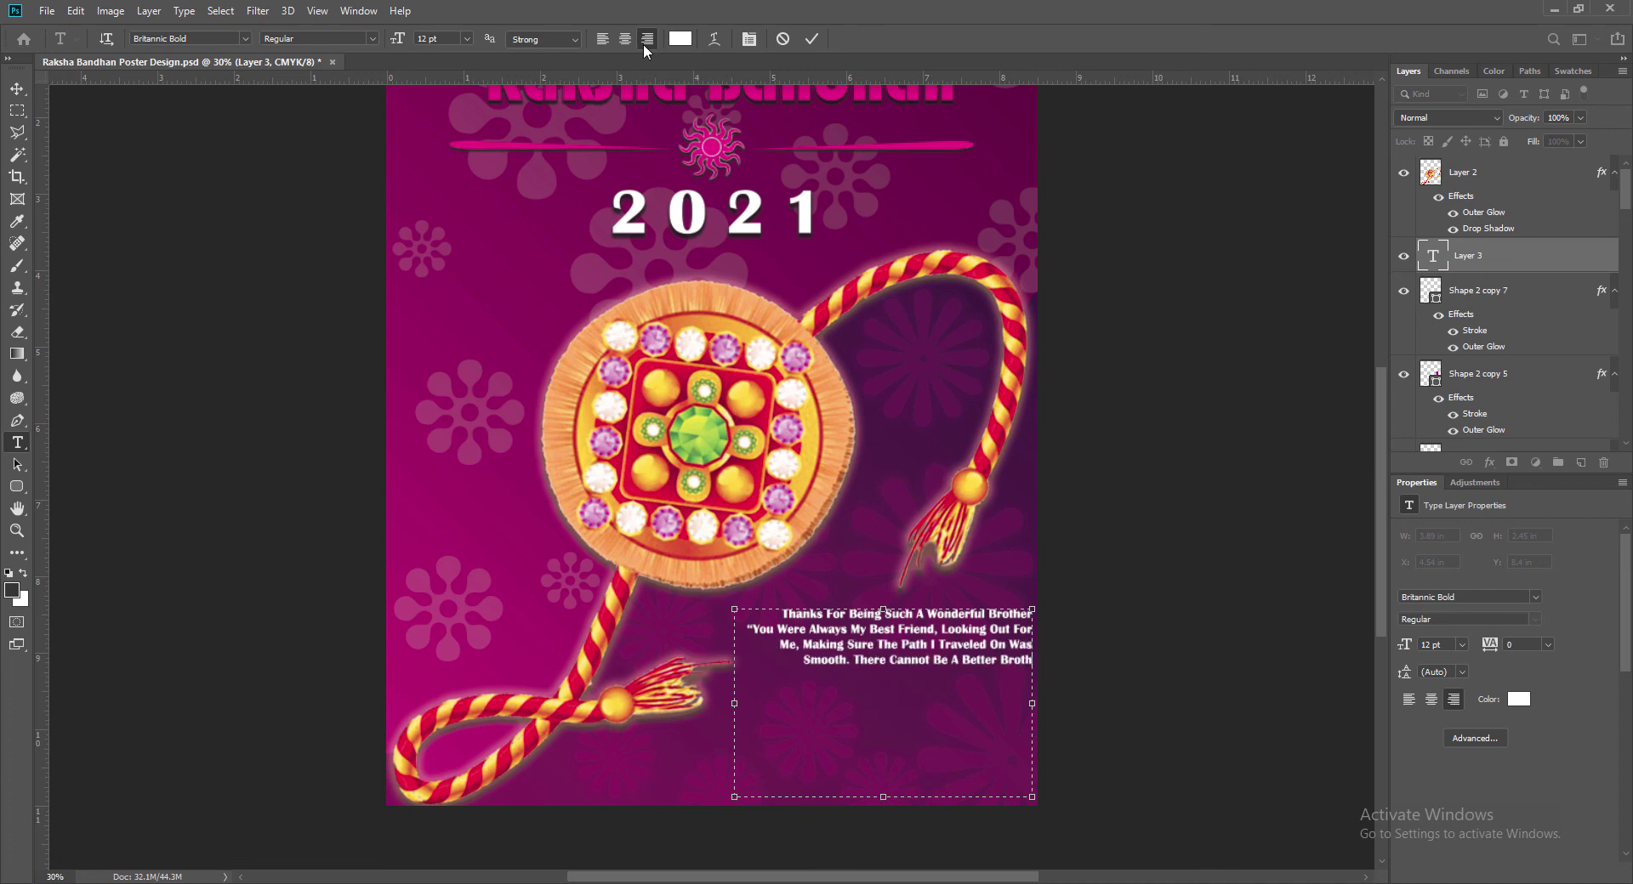
text(er Than You. Wishi)
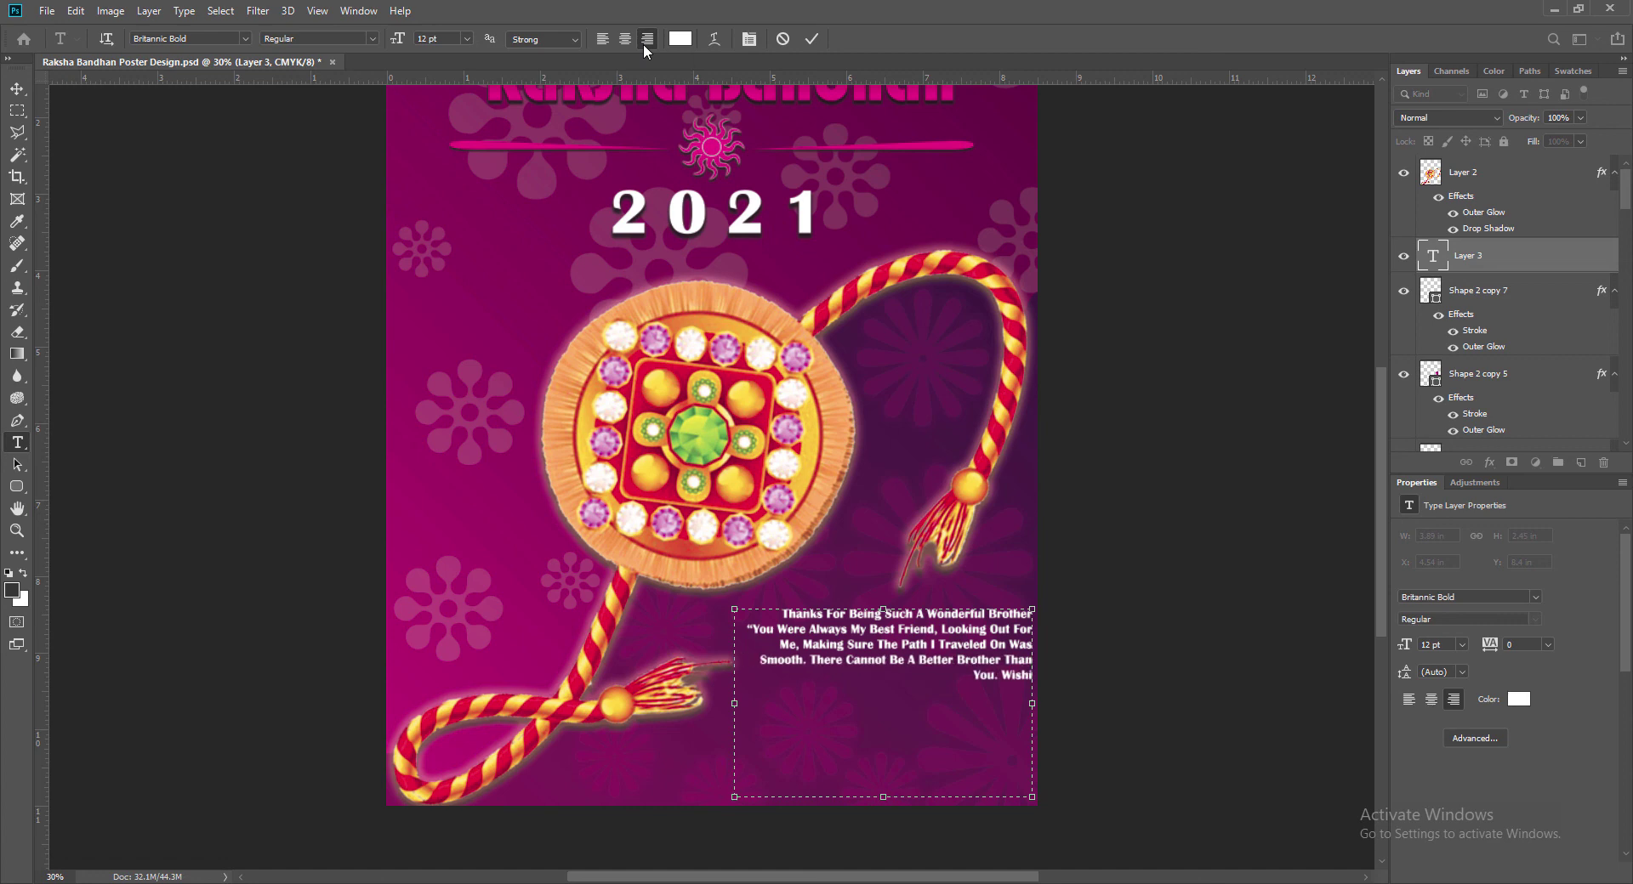
text(ng You The Life's Bes)
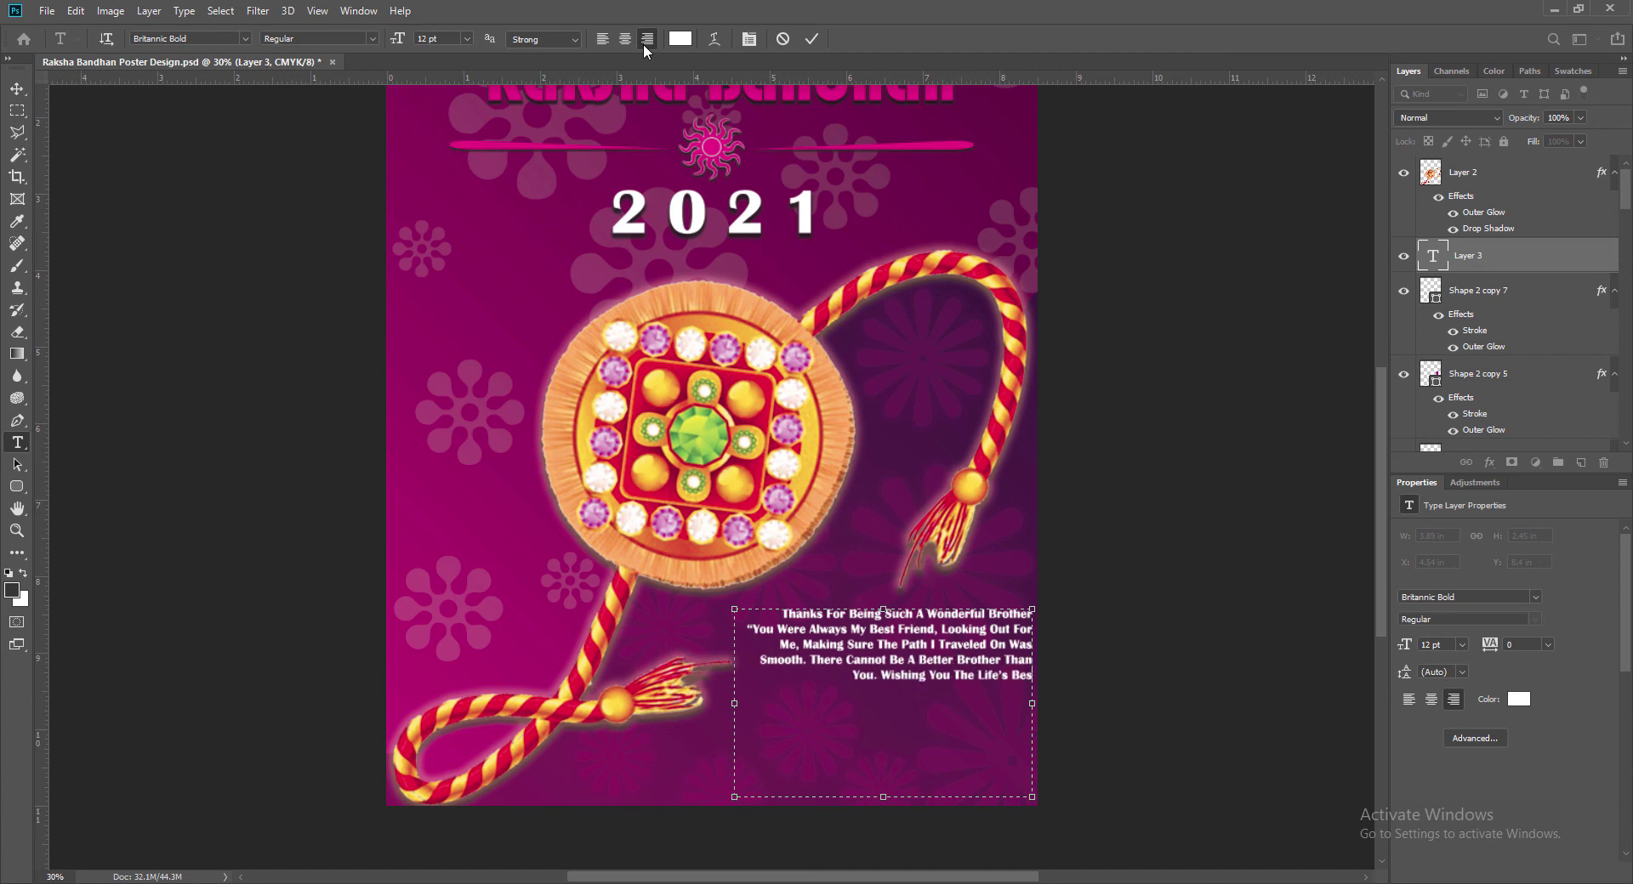
text(t Always.”)
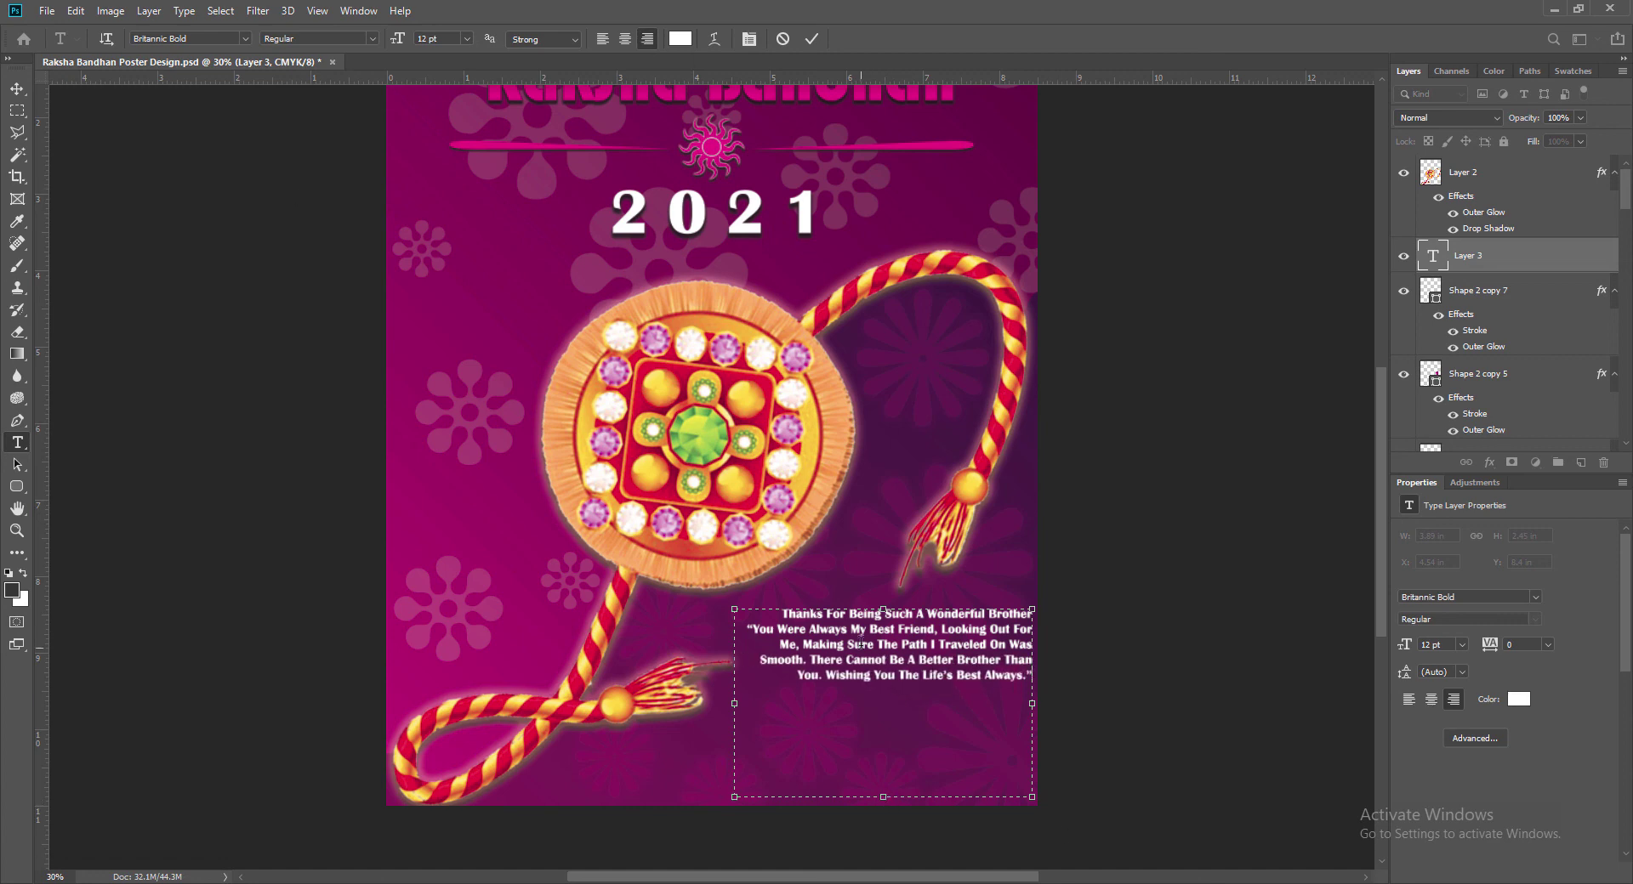
Step: Set the whole greeting message in Brush Script Std at 16 pt
key(ctrl+a)
click(245, 38)
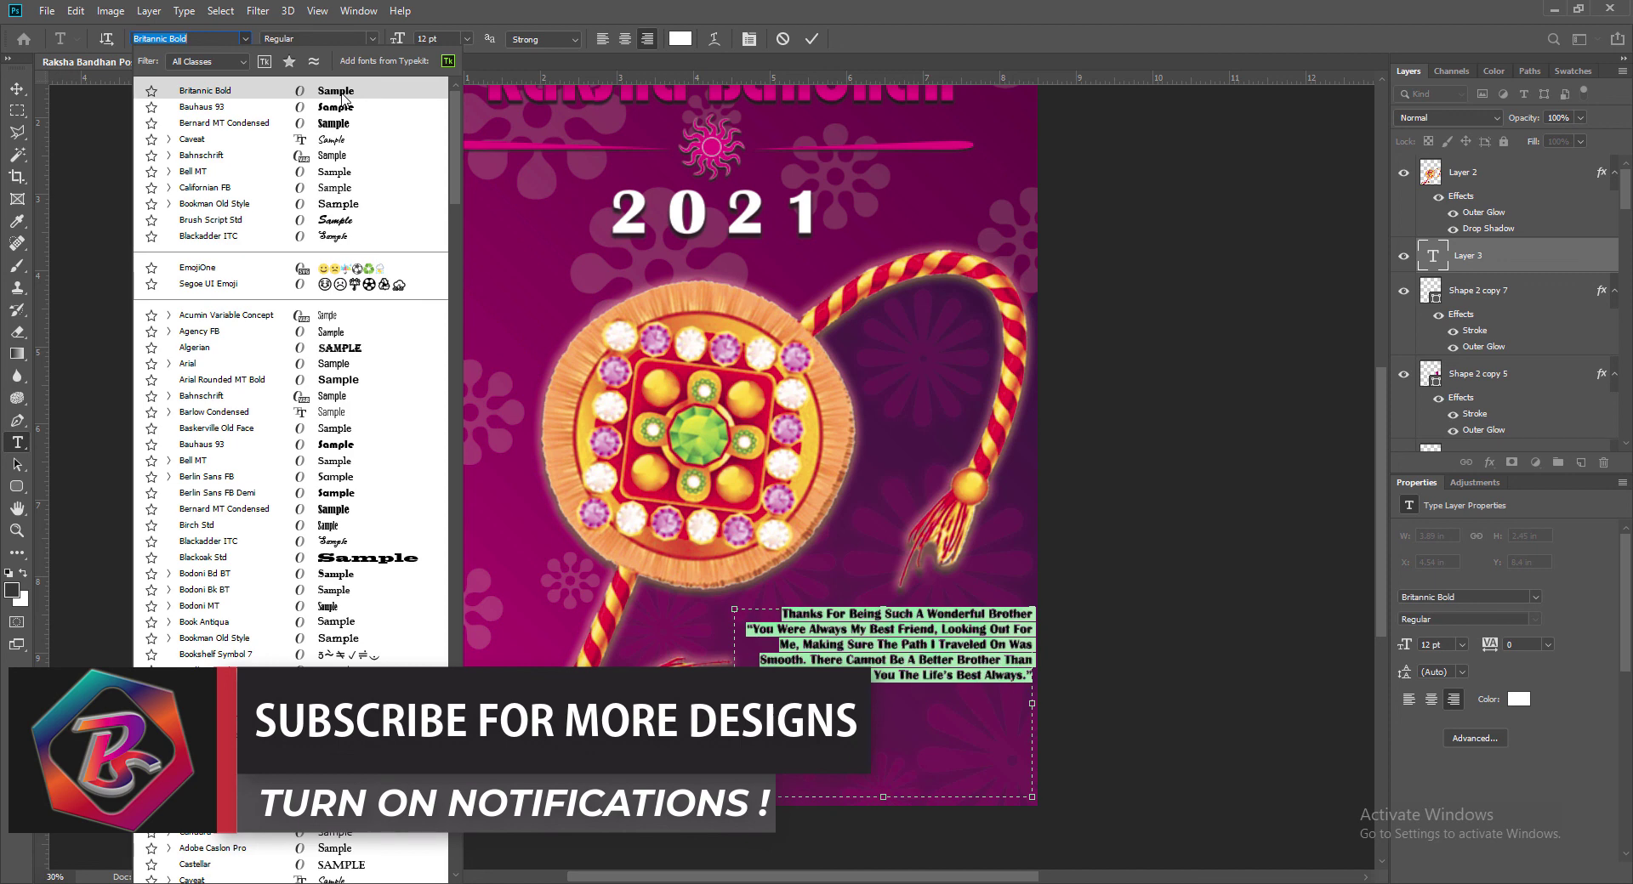
click(335, 221)
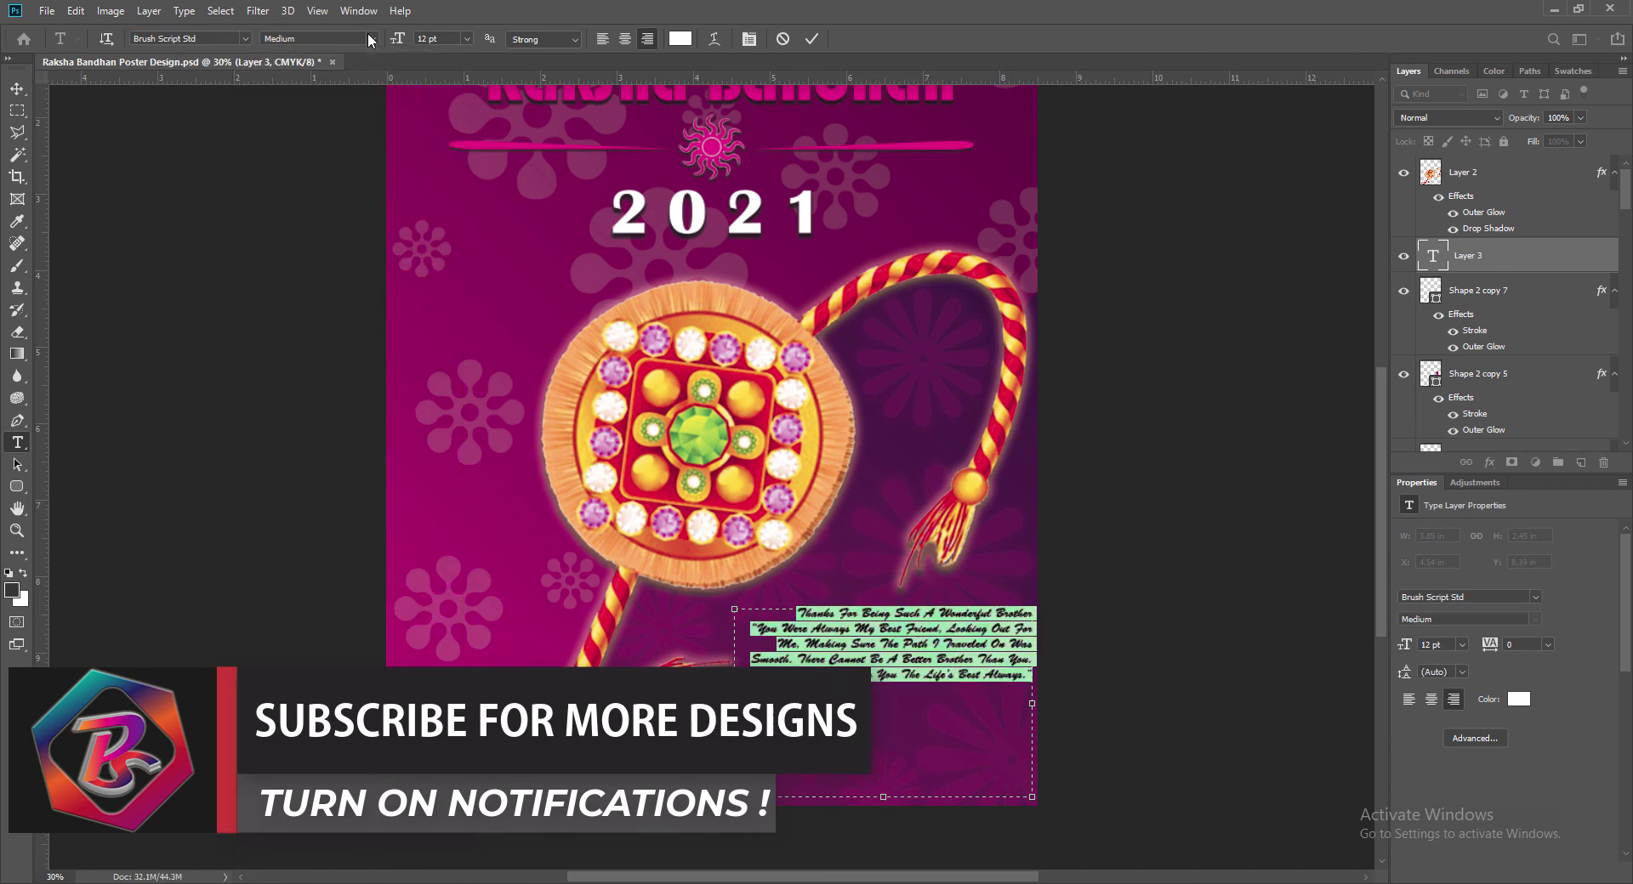
click(466, 39)
click(445, 177)
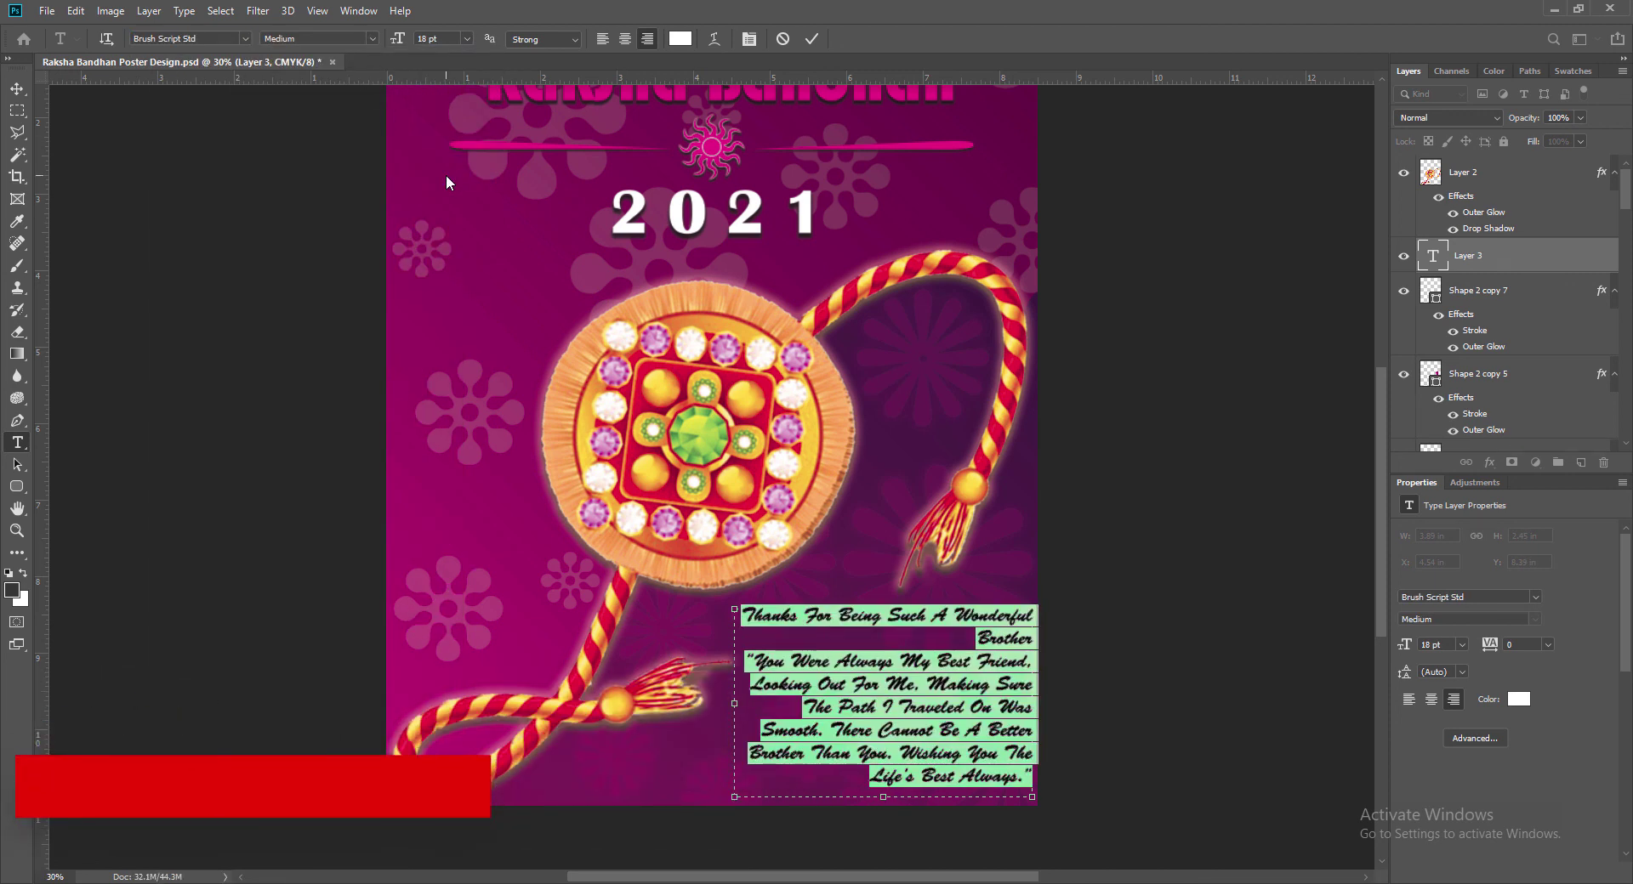
click(466, 39)
click(443, 167)
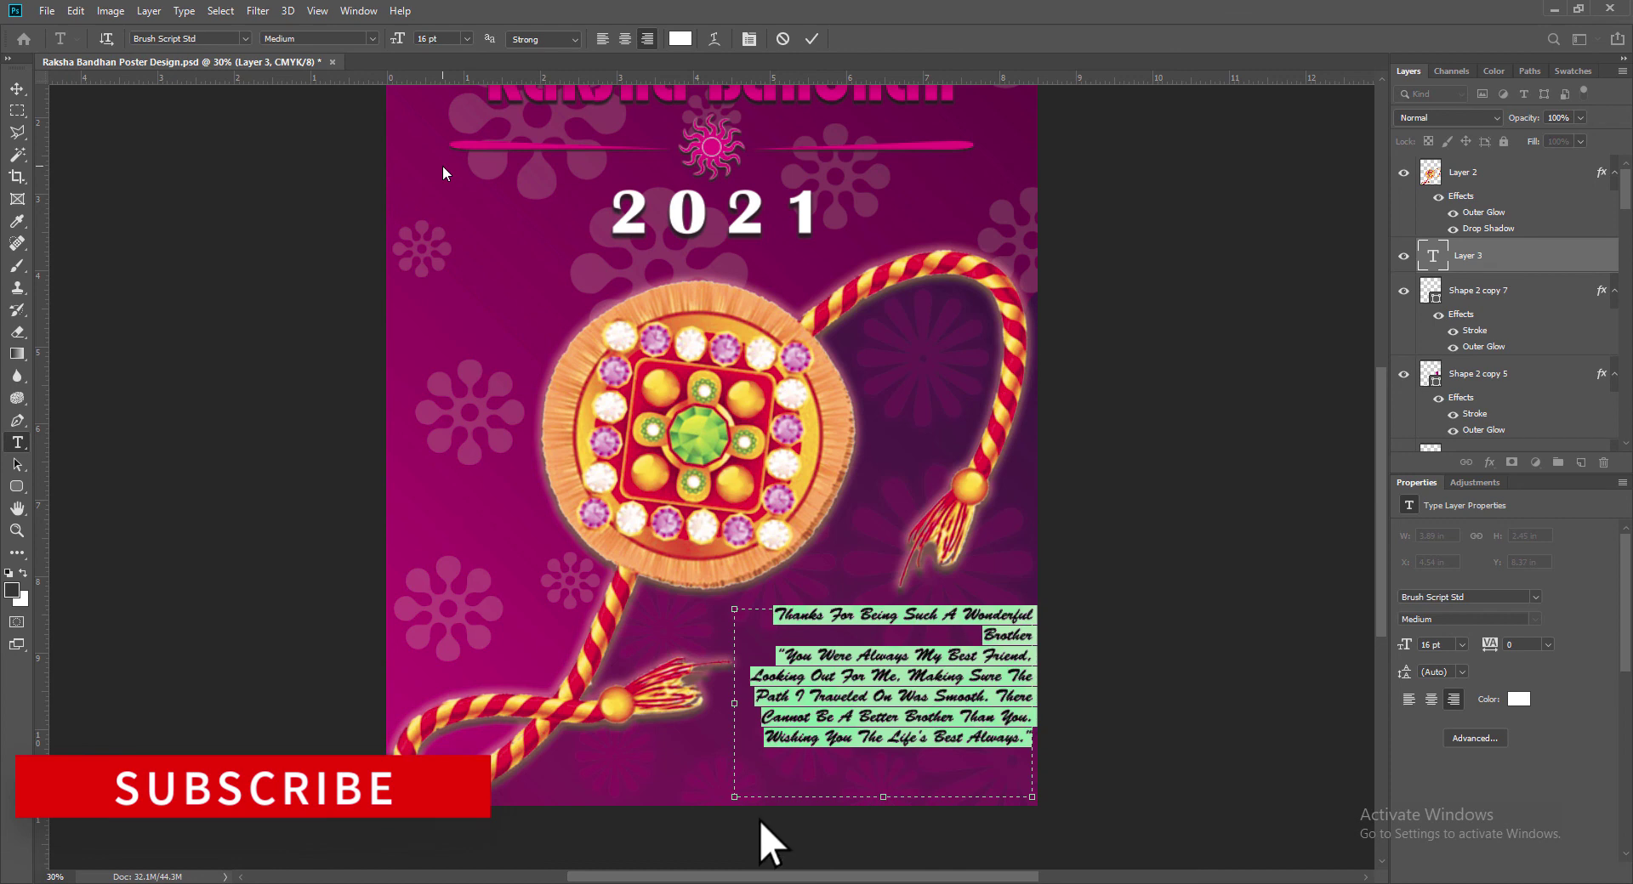
click(466, 39)
click(466, 39)
Step: Resize the message's text box to about 4.16 by 1.92 in and move it slightly down and away from the poster's right edge
drag(884, 798, 884, 756)
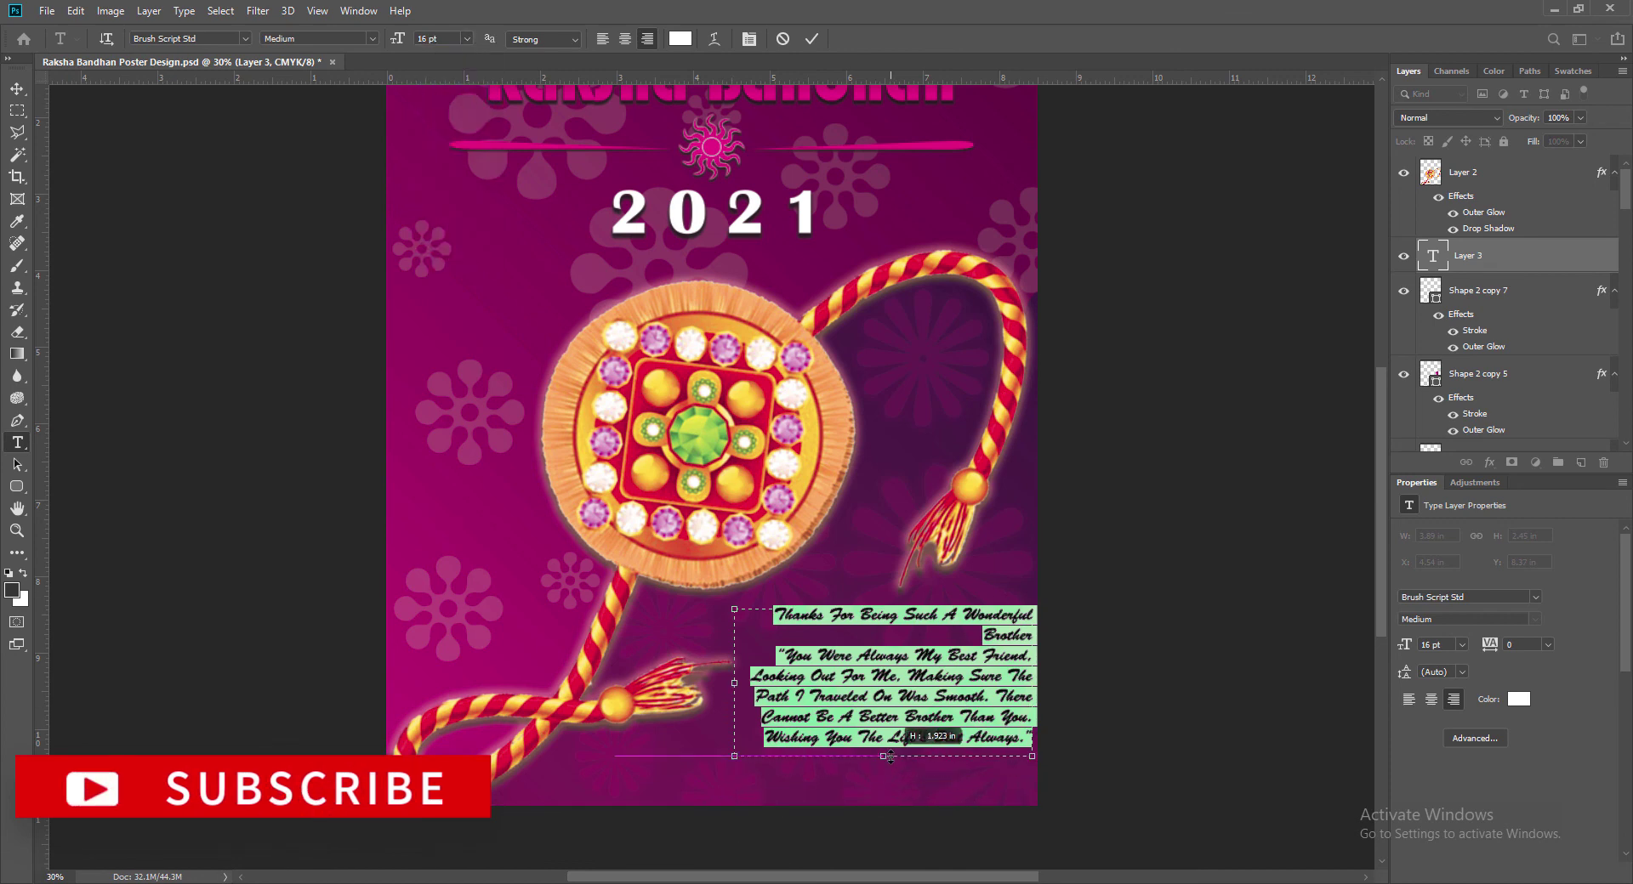
drag(736, 684, 718, 685)
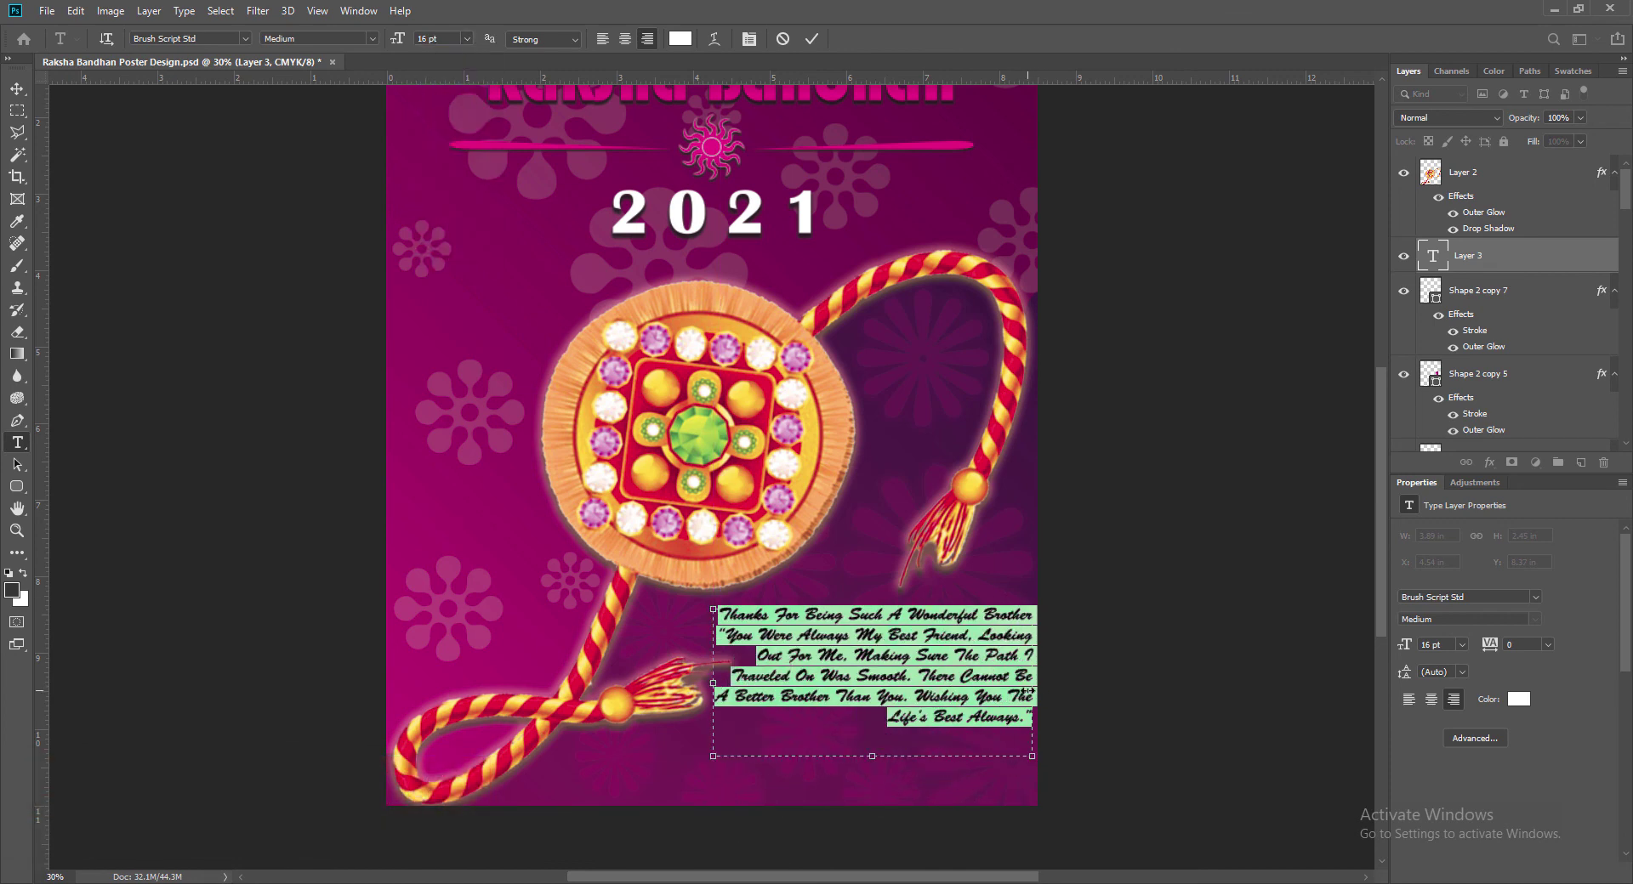
key(ctrl+Return)
key(v)
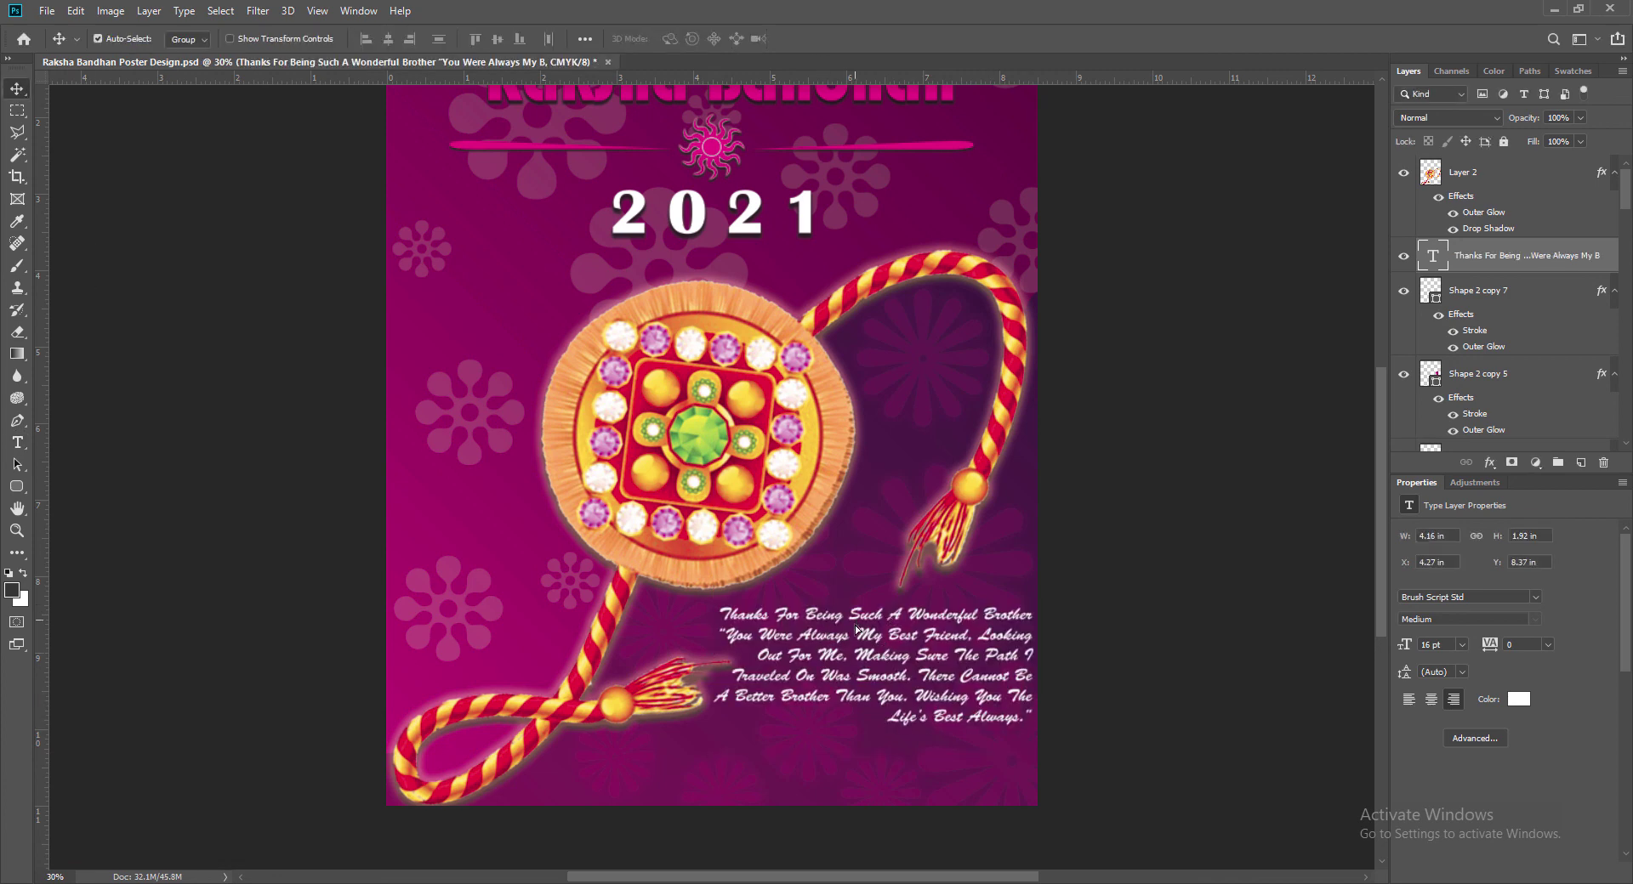
drag(854, 628, 815, 631)
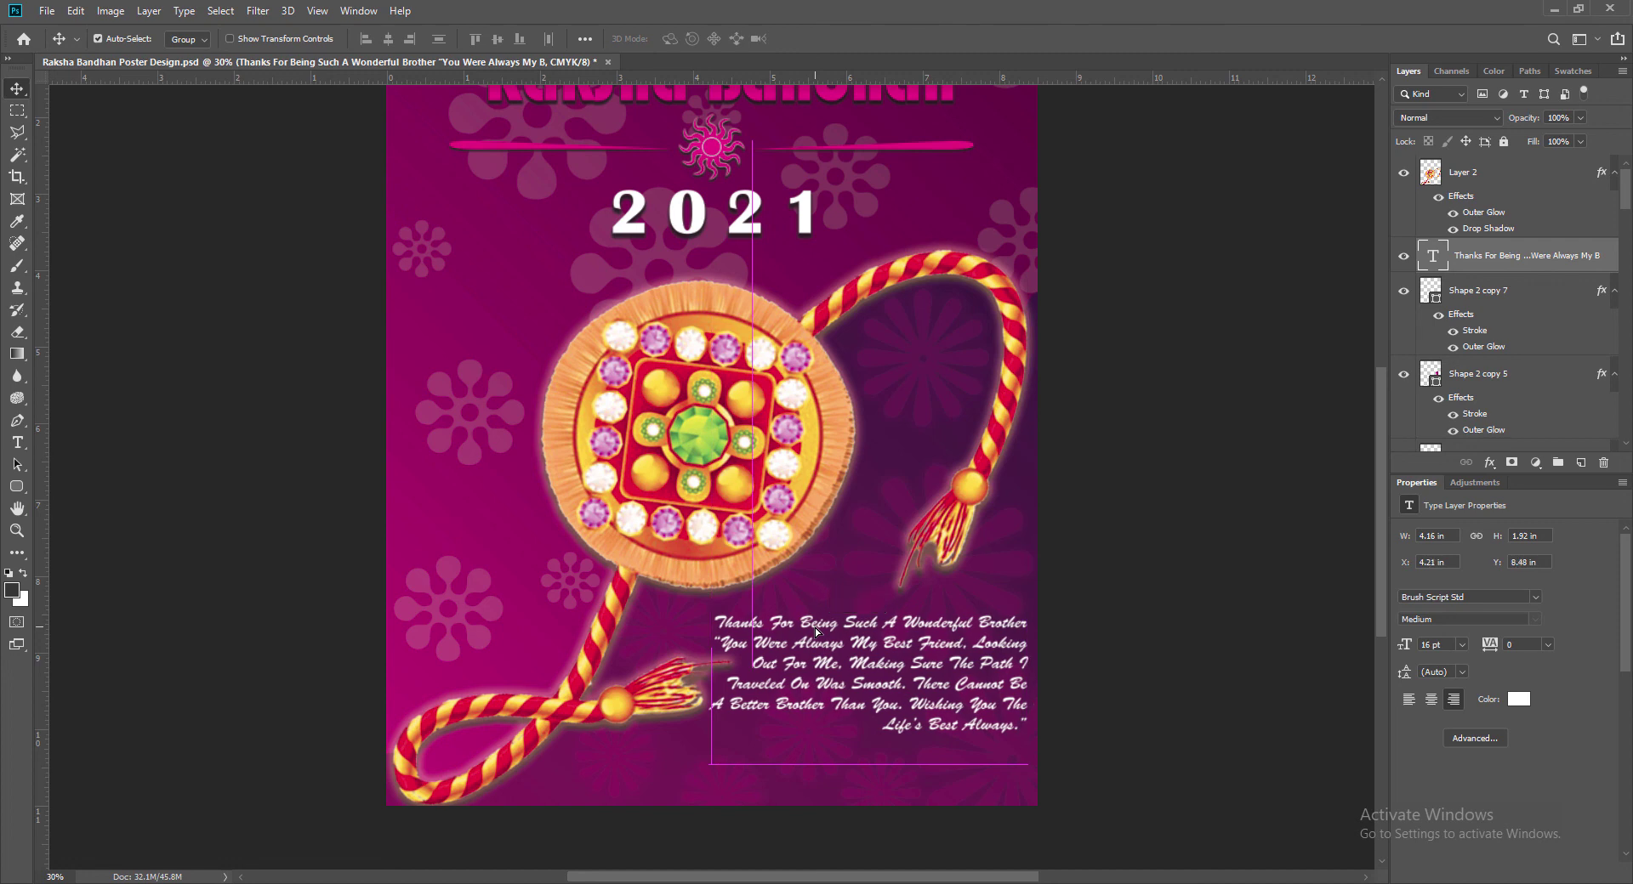
Step: Try the greeting message at 17 pt
double_click(1433, 256)
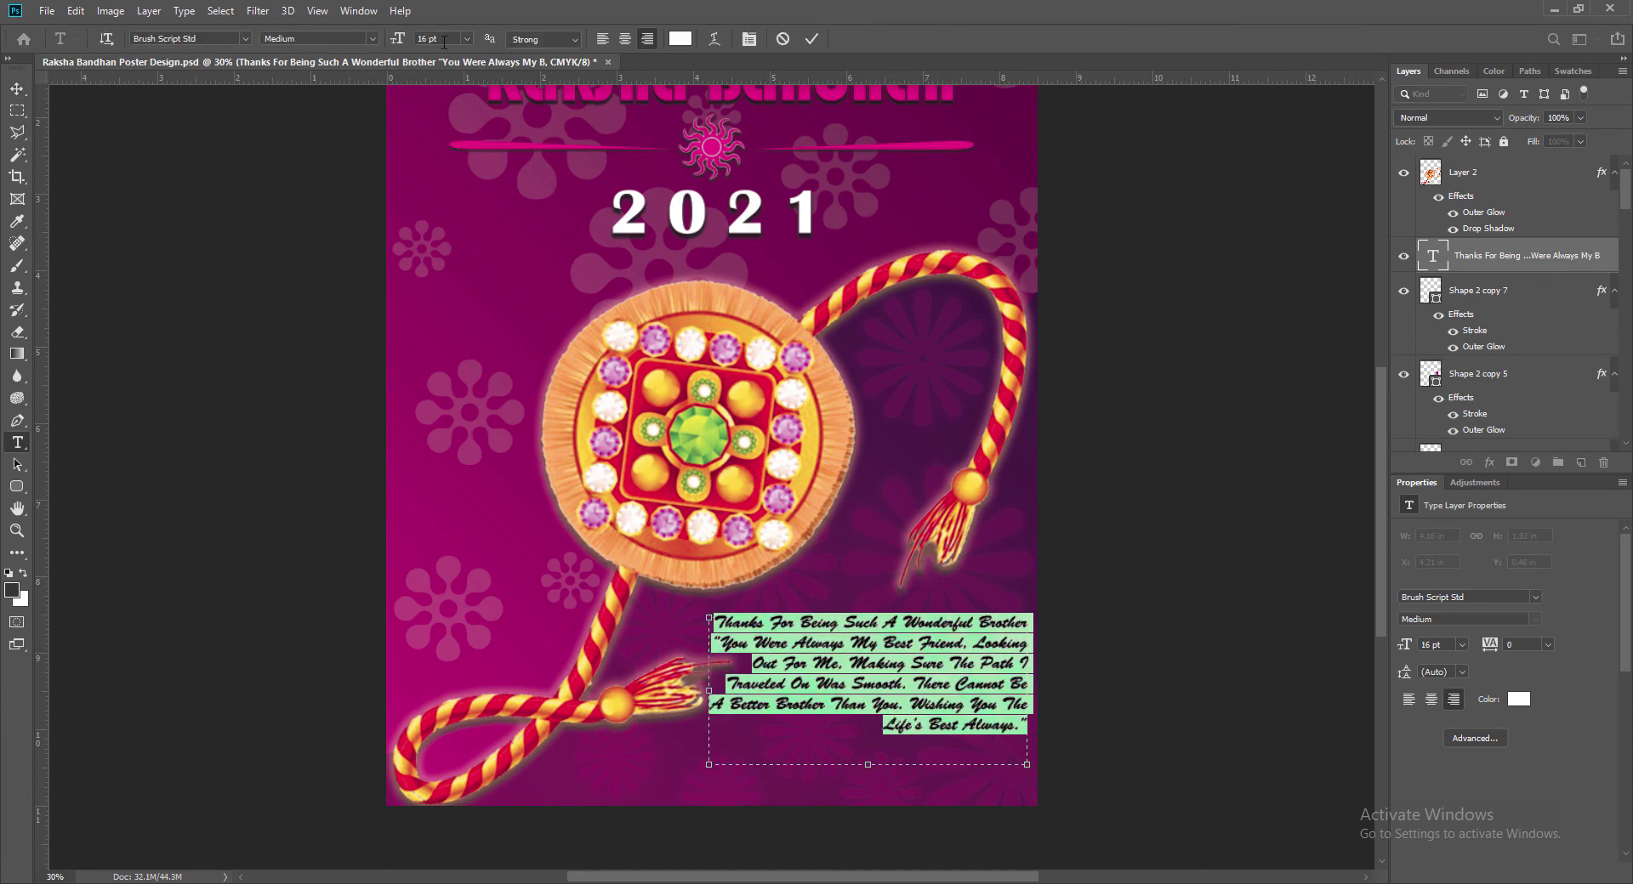
click(467, 39)
click(445, 177)
drag(432, 37, 393, 44)
text(17)
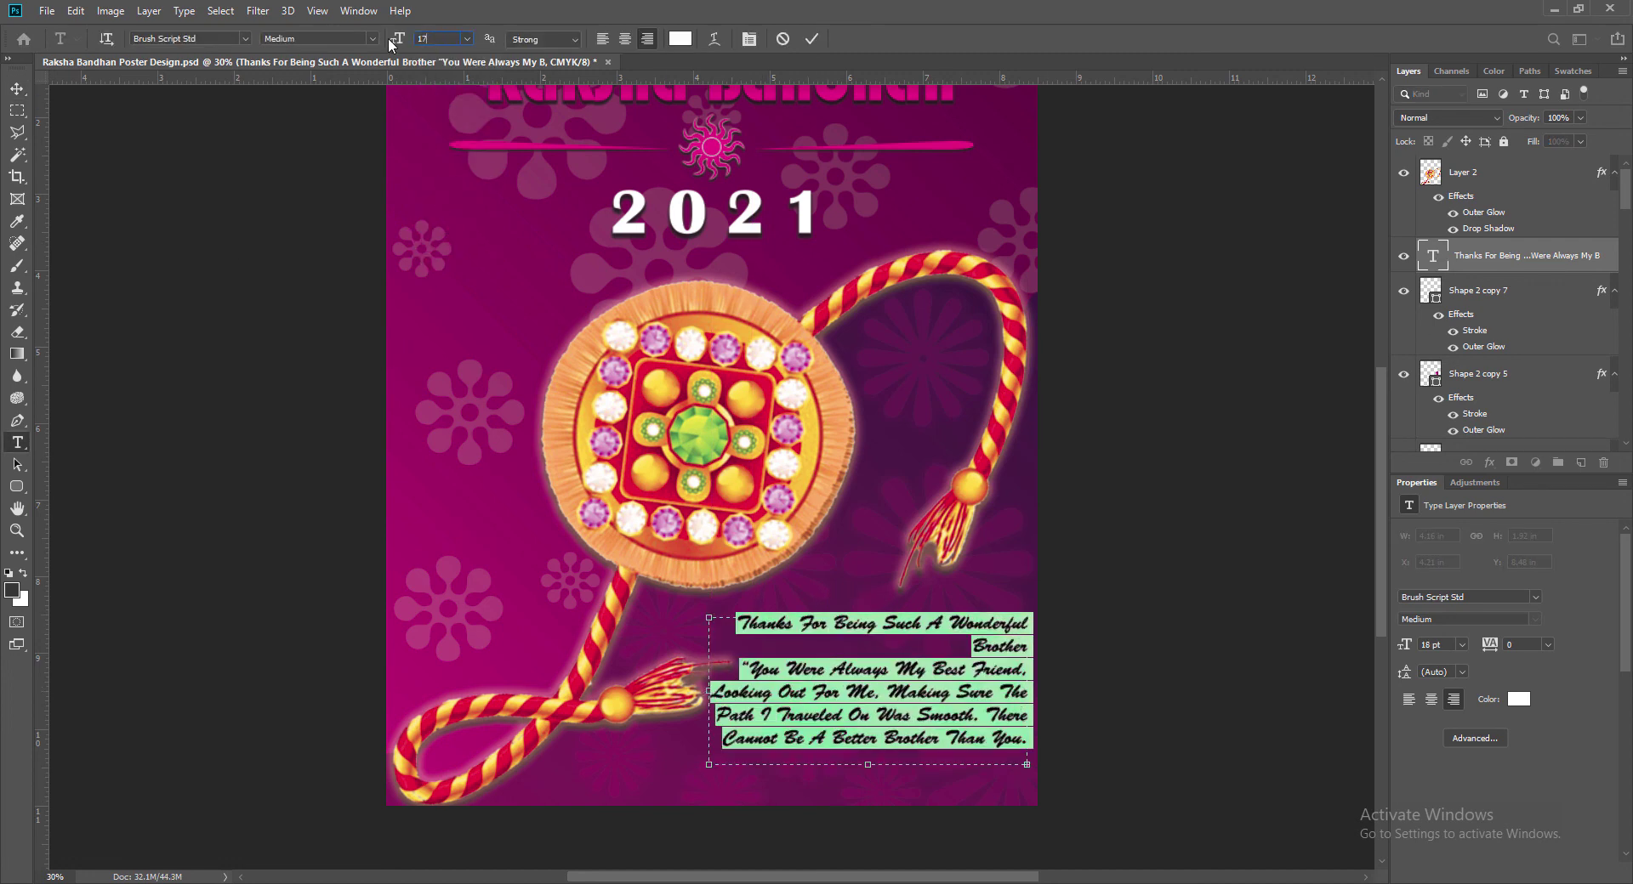
click(812, 39)
Step: Try widening the message box to about 4.51 in, moving it down near the poster's bottom edge, and setting the text to 16 pt
double_click(1430, 260)
drag(706, 692, 681, 692)
click(815, 39)
drag(844, 632, 862, 692)
double_click(1433, 256)
click(471, 38)
click(446, 164)
click(813, 39)
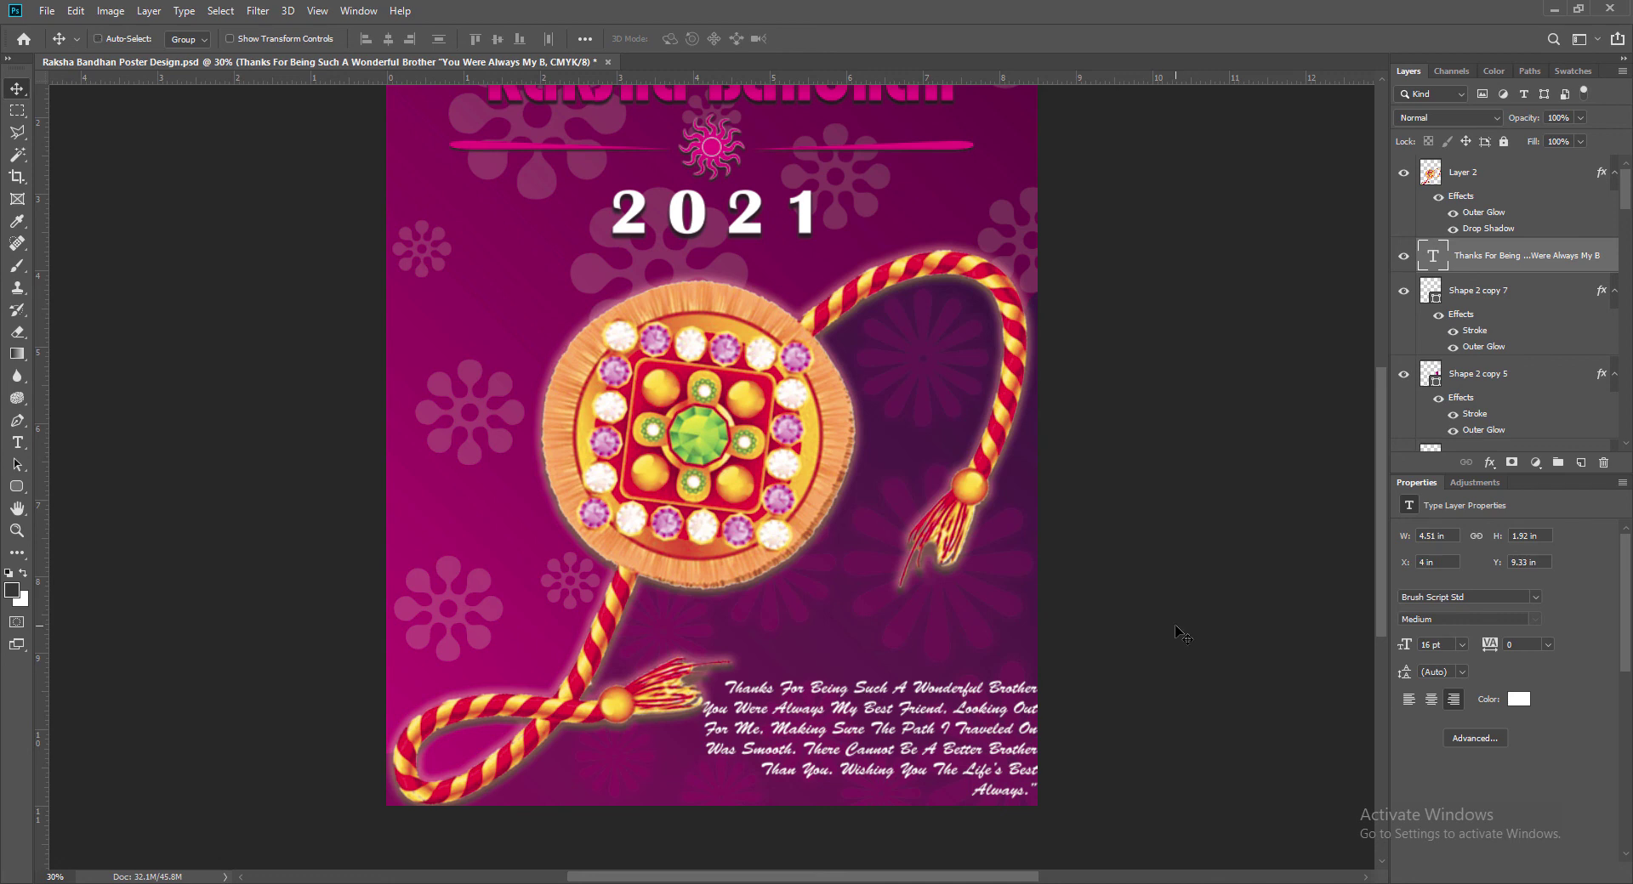
Step: Undo the trial size, width and position changes to the greeting message, and shift it very slightly down
key(ctrl+z)
key(ctrl+z)
key(ctrl+z)
key(ctrl+z)
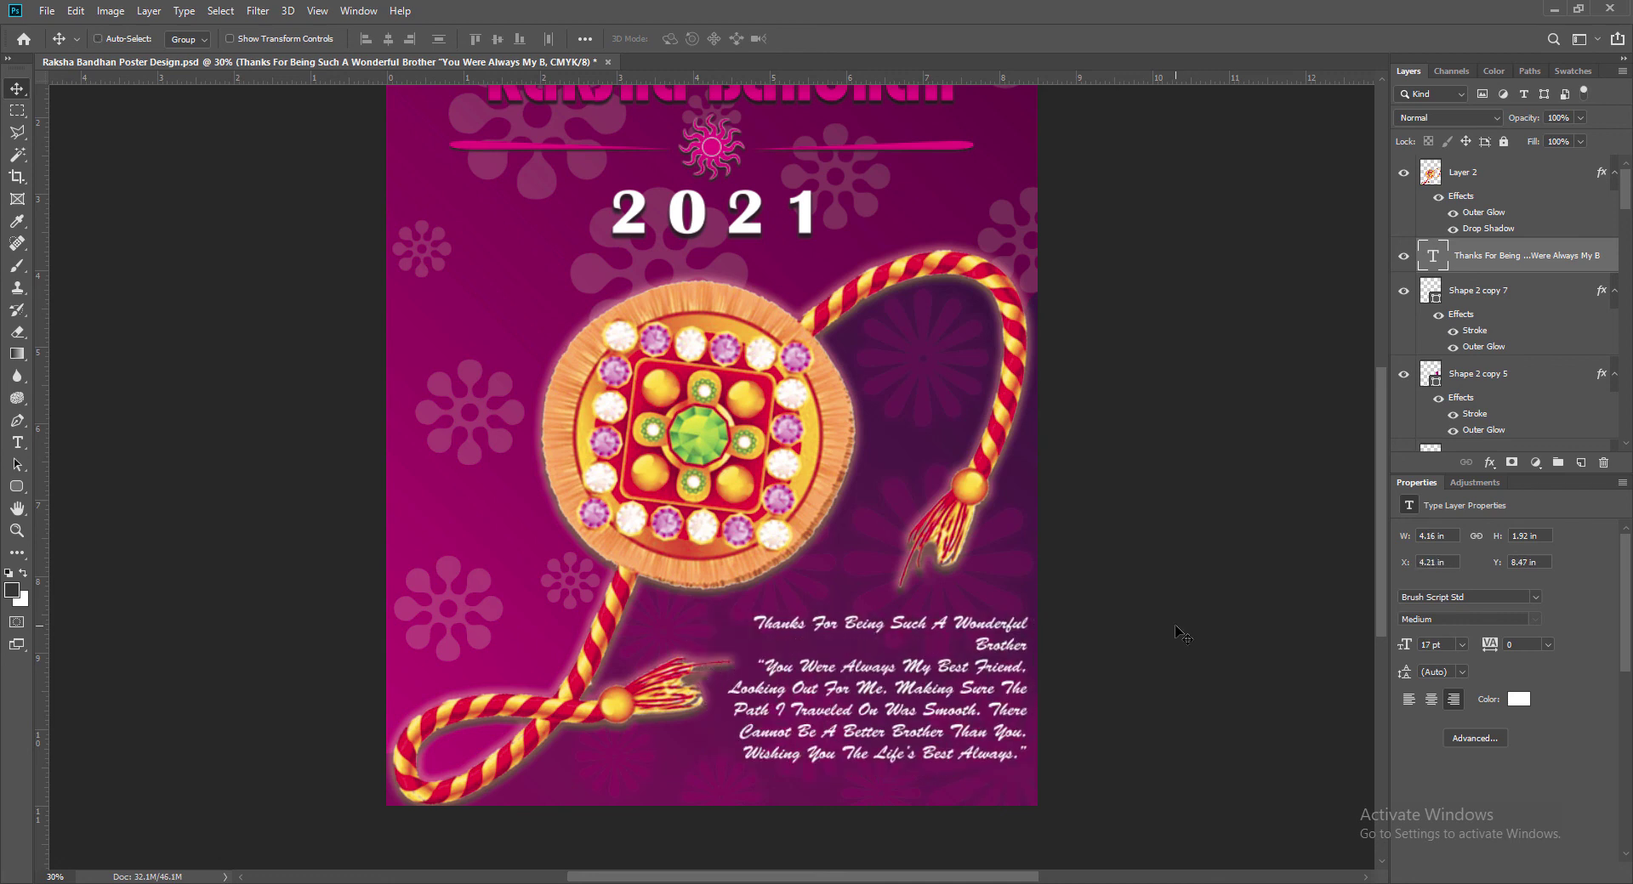
key(ctrl+shift+z)
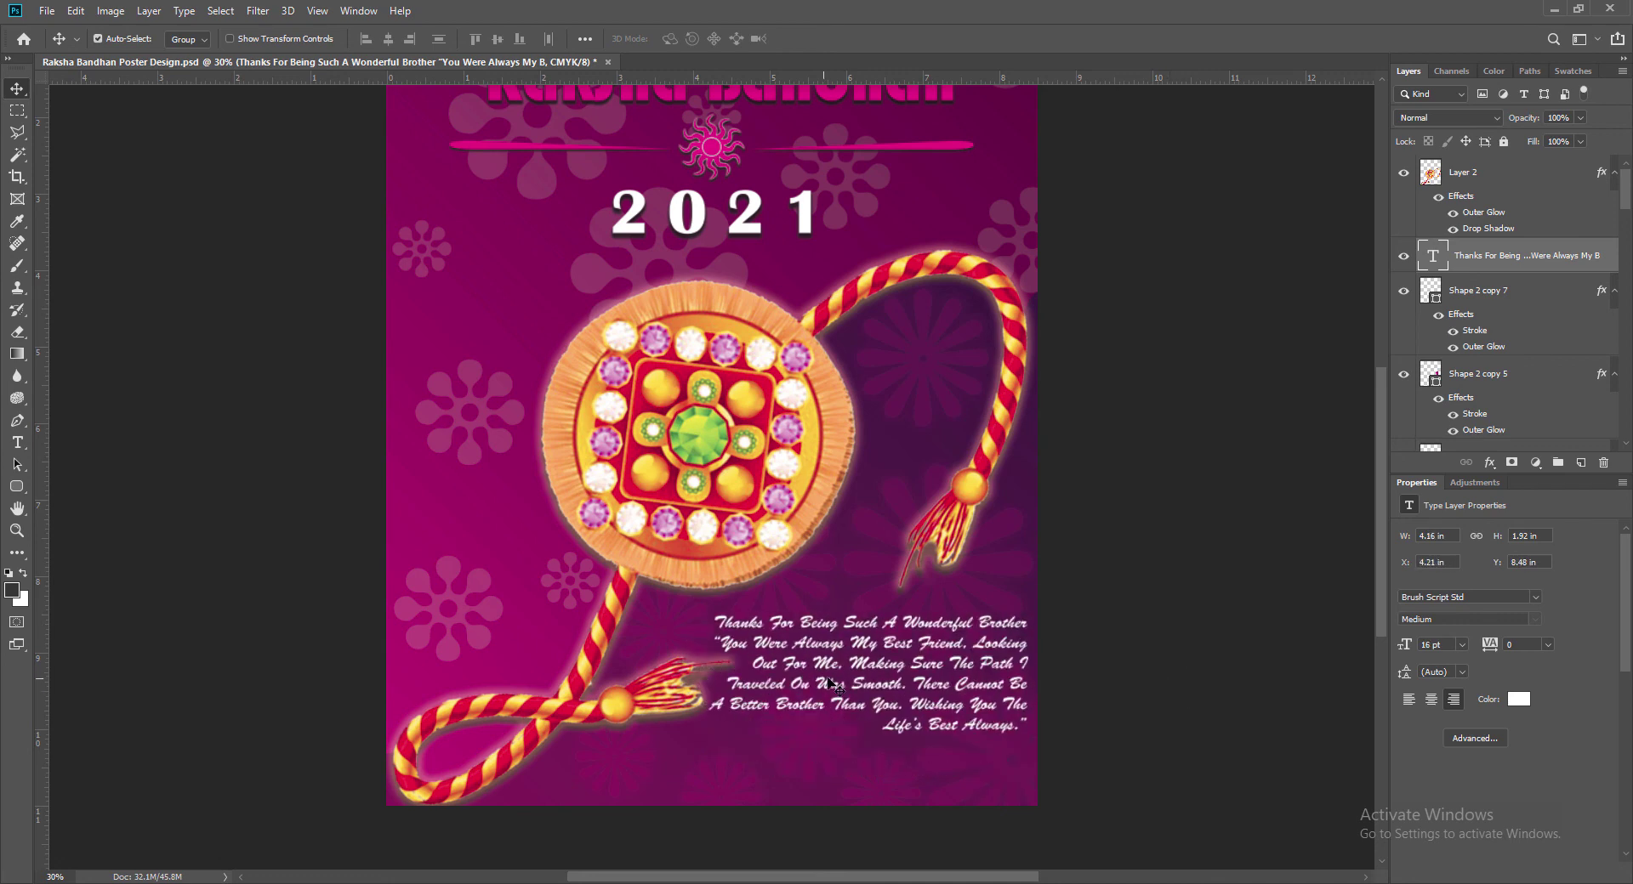
drag(831, 683, 832, 686)
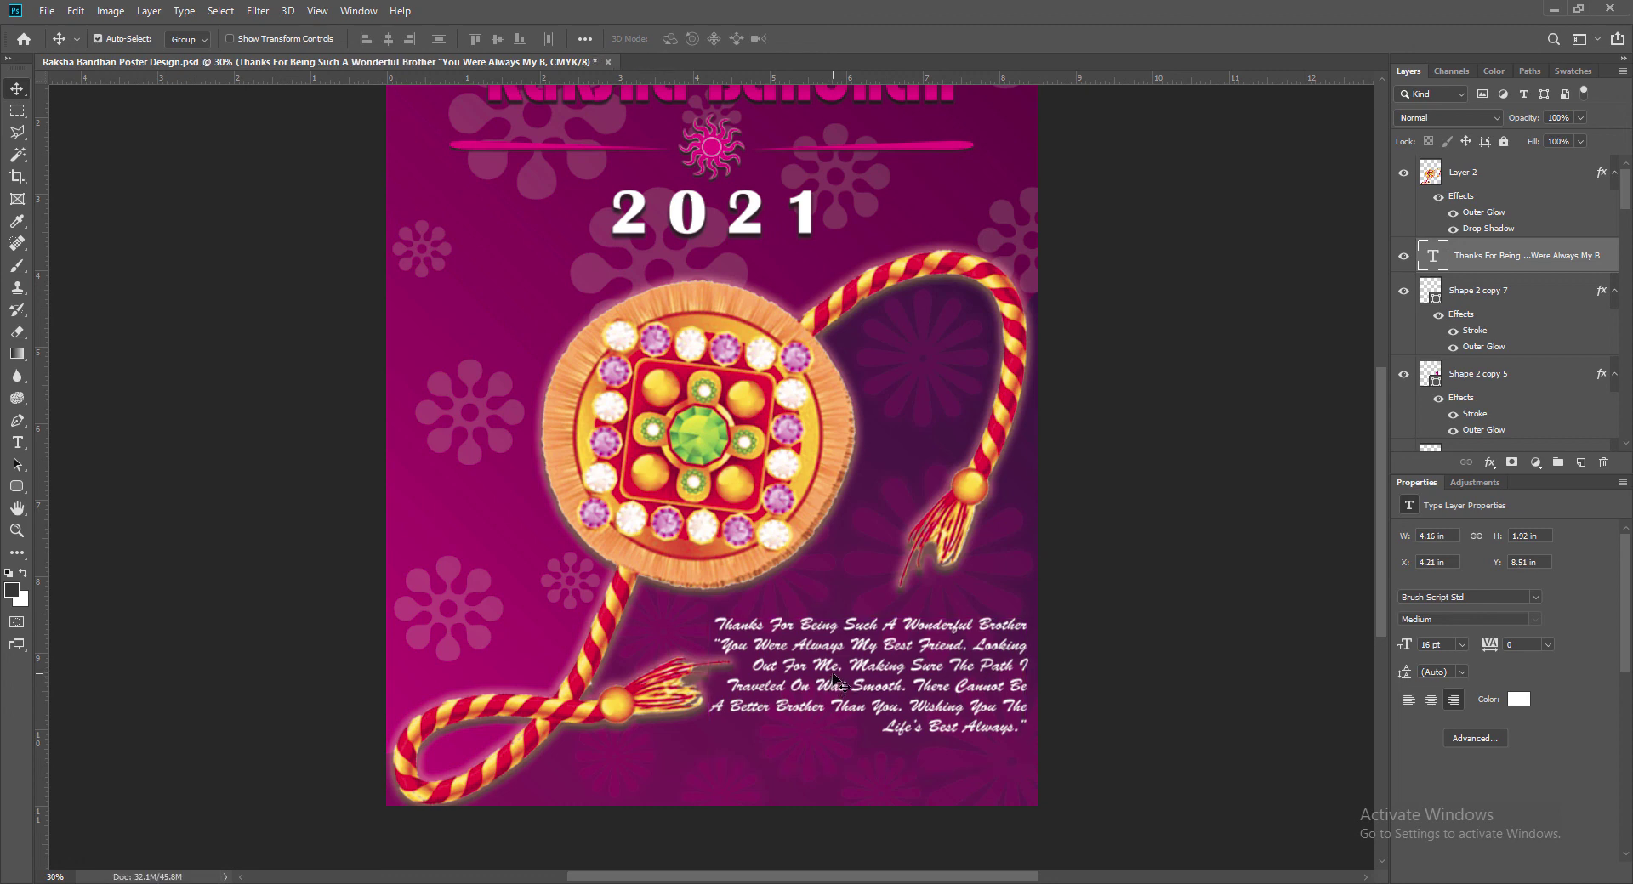
double_click(1432, 255)
click(680, 38)
drag(887, 228, 877, 218)
click(1267, 212)
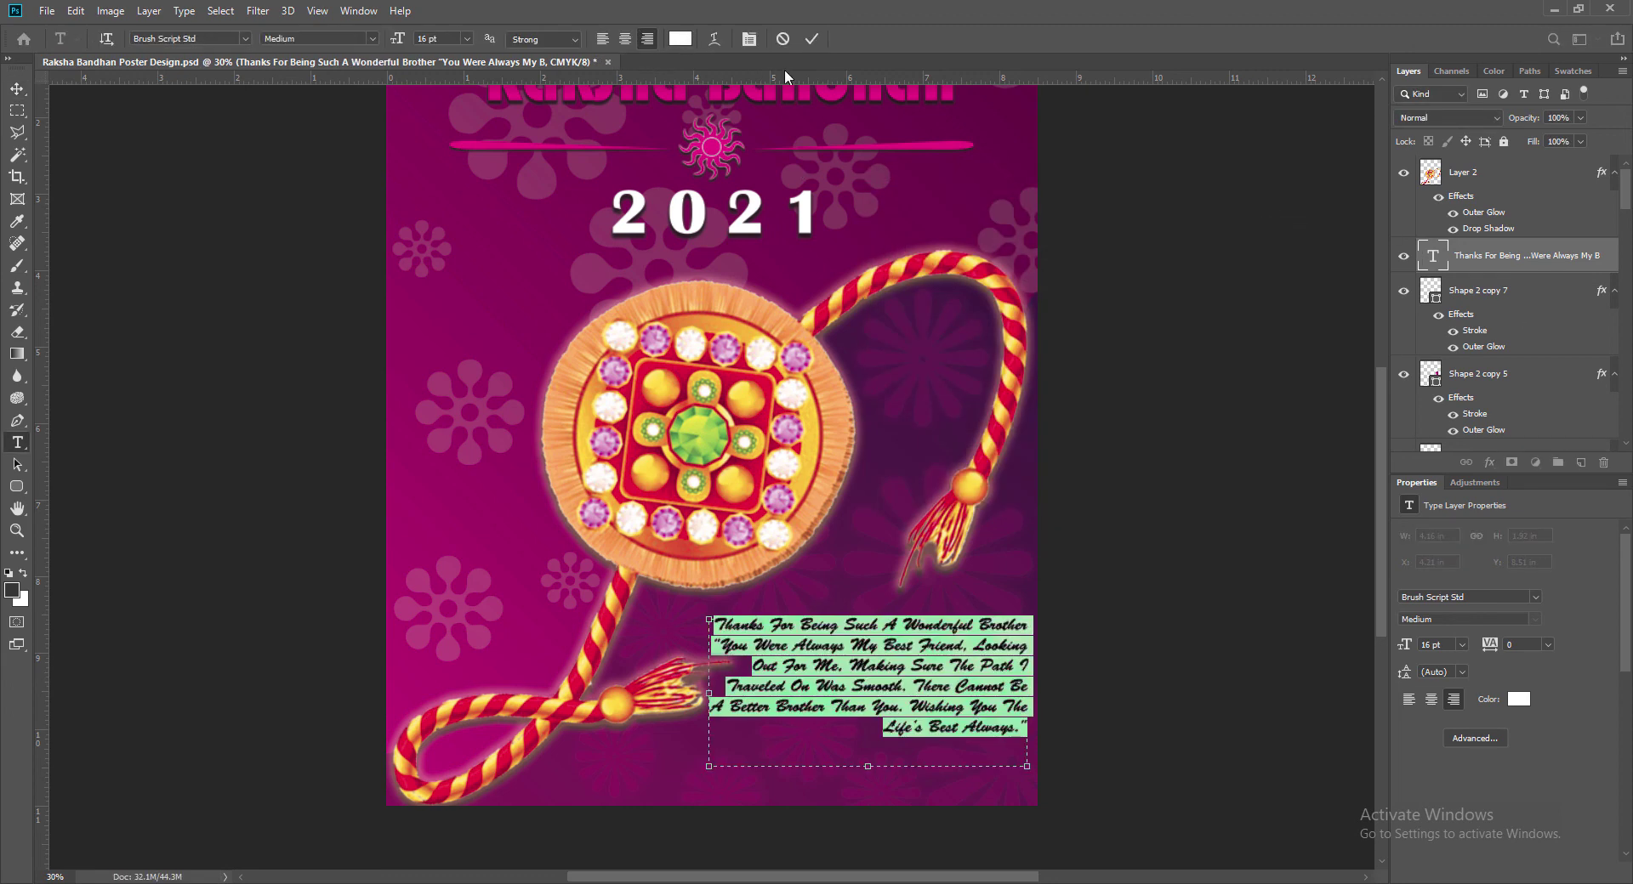
click(811, 39)
Step: Nudge the greeting message slightly up to a Y position of 8.47 in
key(Up)
key(Up)
key(Up)
key(Up)
key(Up)
key(Up)
key(Up)
key(Up)
key(Up)
key(Up)
key(Up)
key(Up)
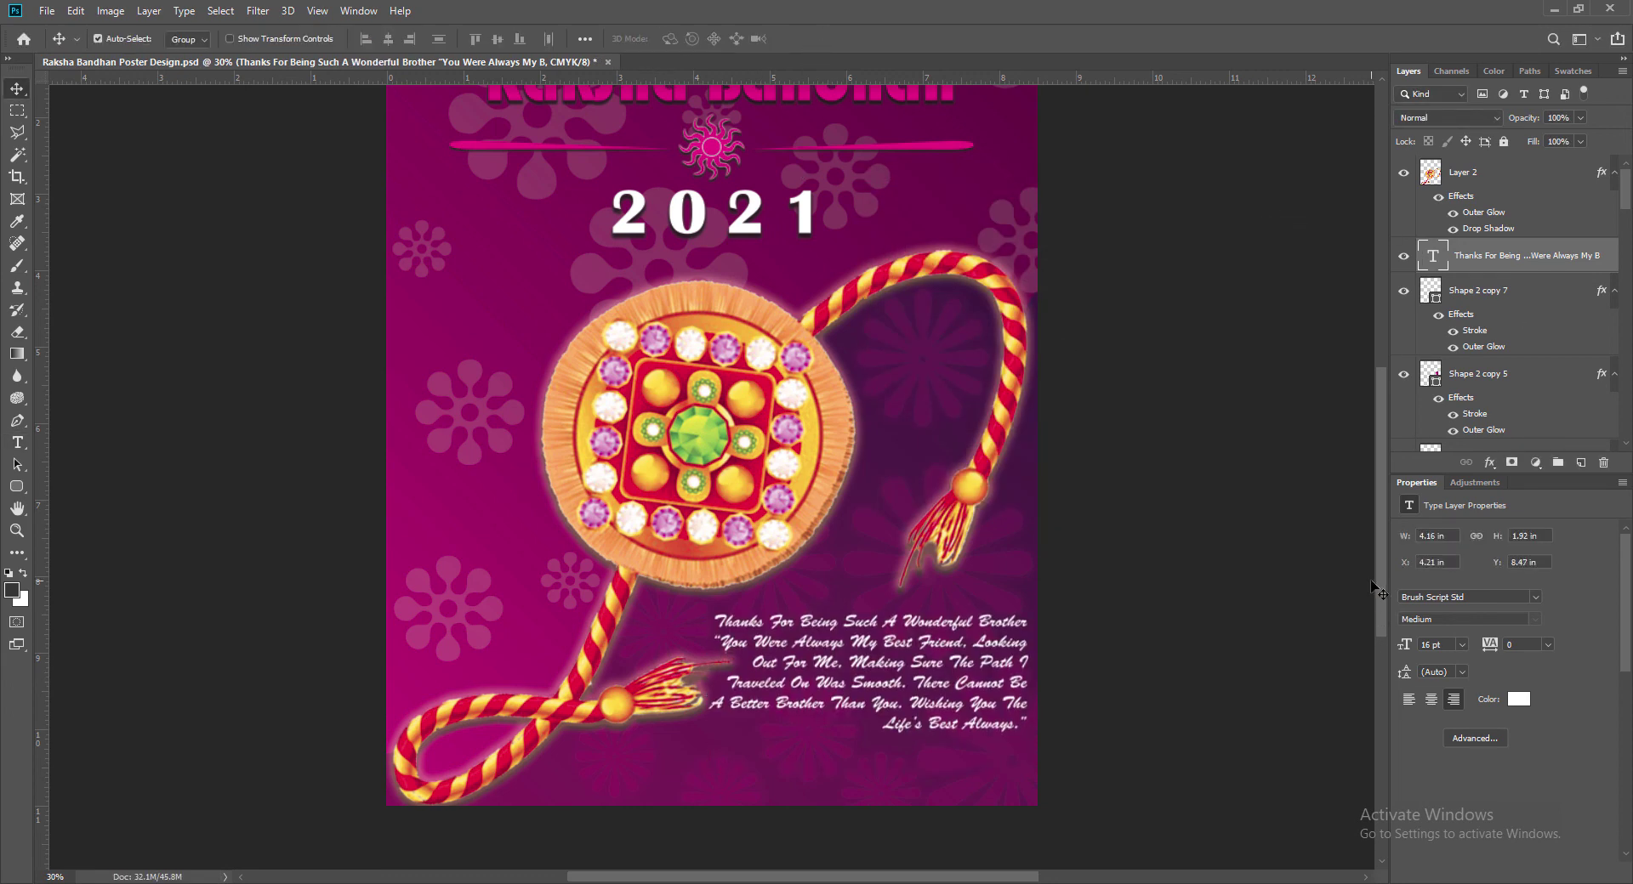
Step: Add a drop shadow to the greeting message with distance 6 px, spread 3% and size 3 px
right_click(1433, 255)
click(1433, 260)
click(1004, 498)
drag(1366, 315, 1144, 333)
text(63)
drag(1366, 352, 1233, 354)
text(3)
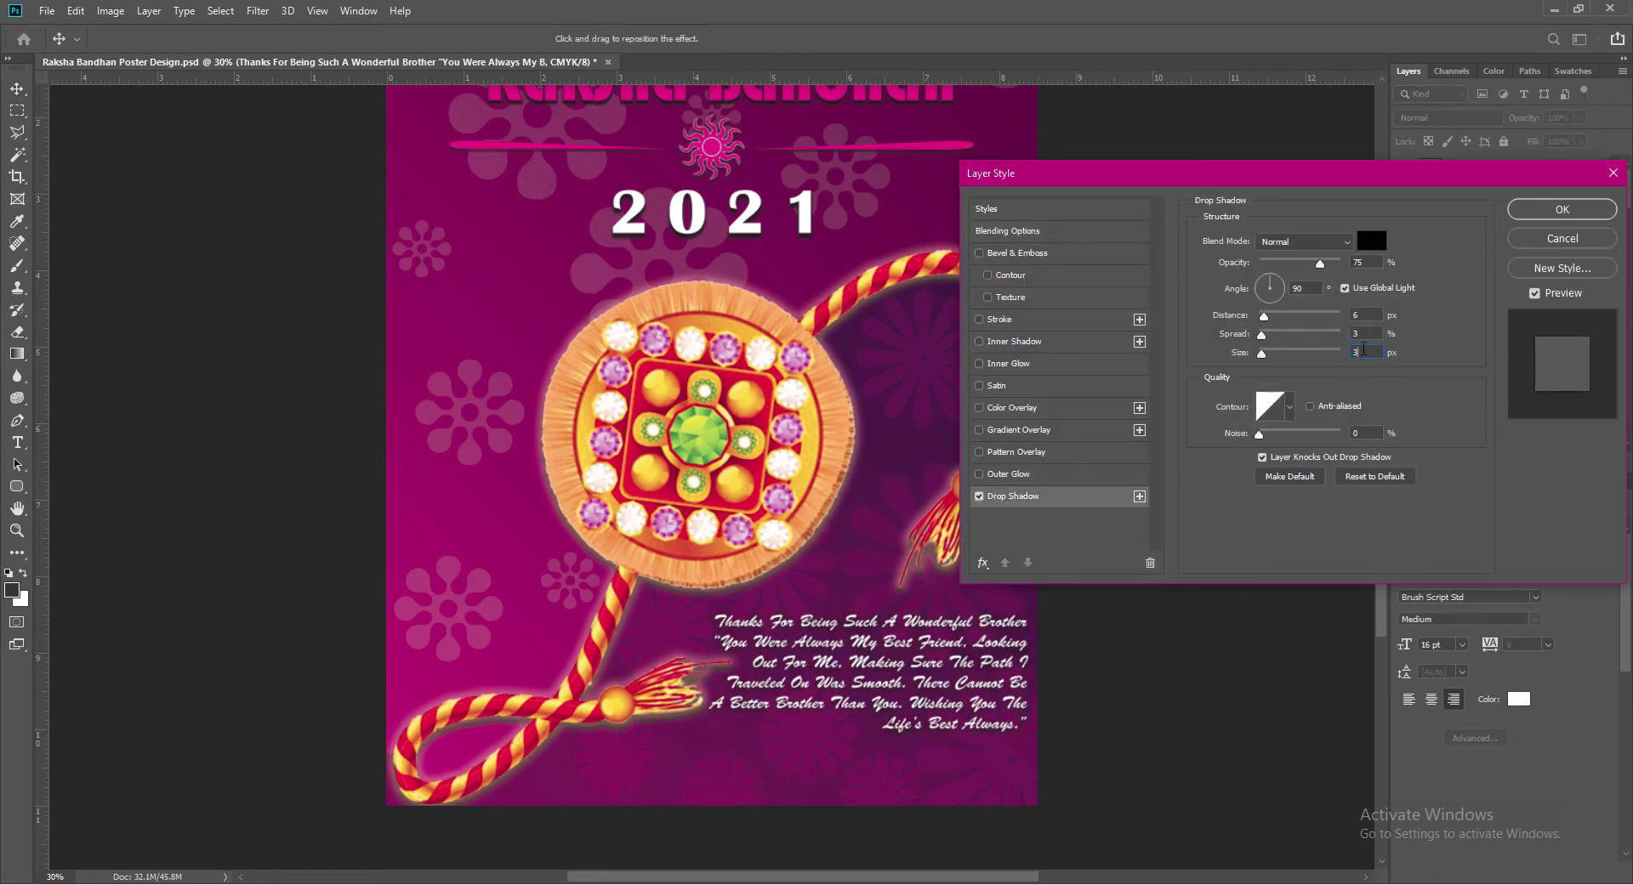
Step: Strengthen the message's drop shadow to size 6 px, distance 9 px and spread 6%
drag(1363, 351, 1273, 369)
text(6)
drag(1365, 315, 1272, 317)
text(9)
drag(1366, 333, 1289, 335)
text(6)
Step: Enable an outer glow on the greeting message and set its colour to a vivid pink based on the poster's background
click(980, 475)
click(994, 475)
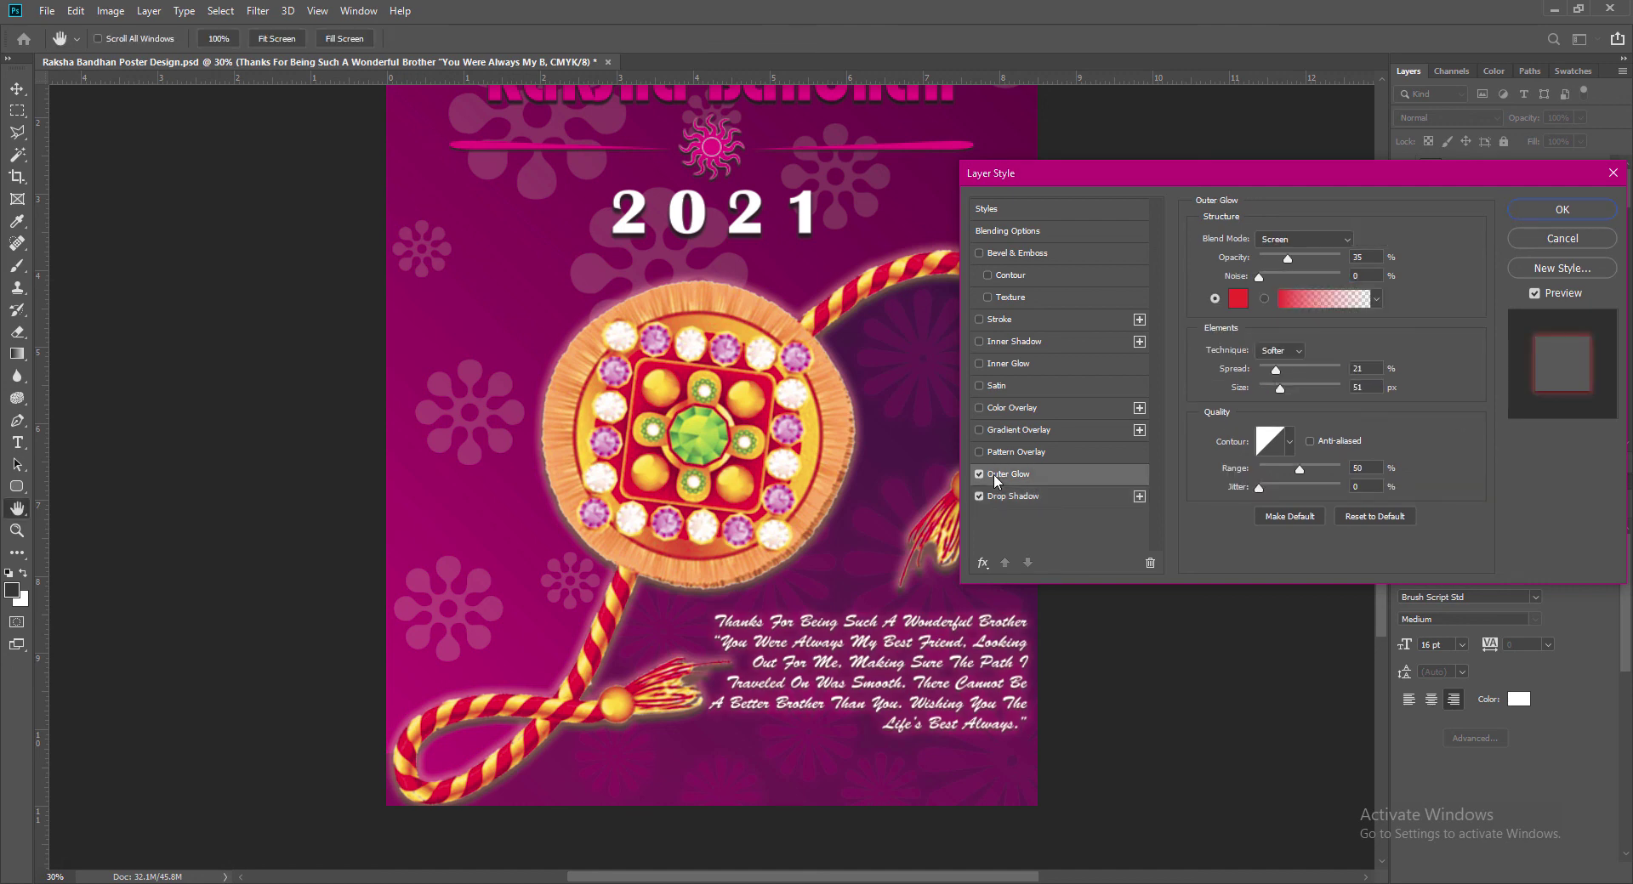
click(1237, 299)
click(390, 554)
click(1089, 248)
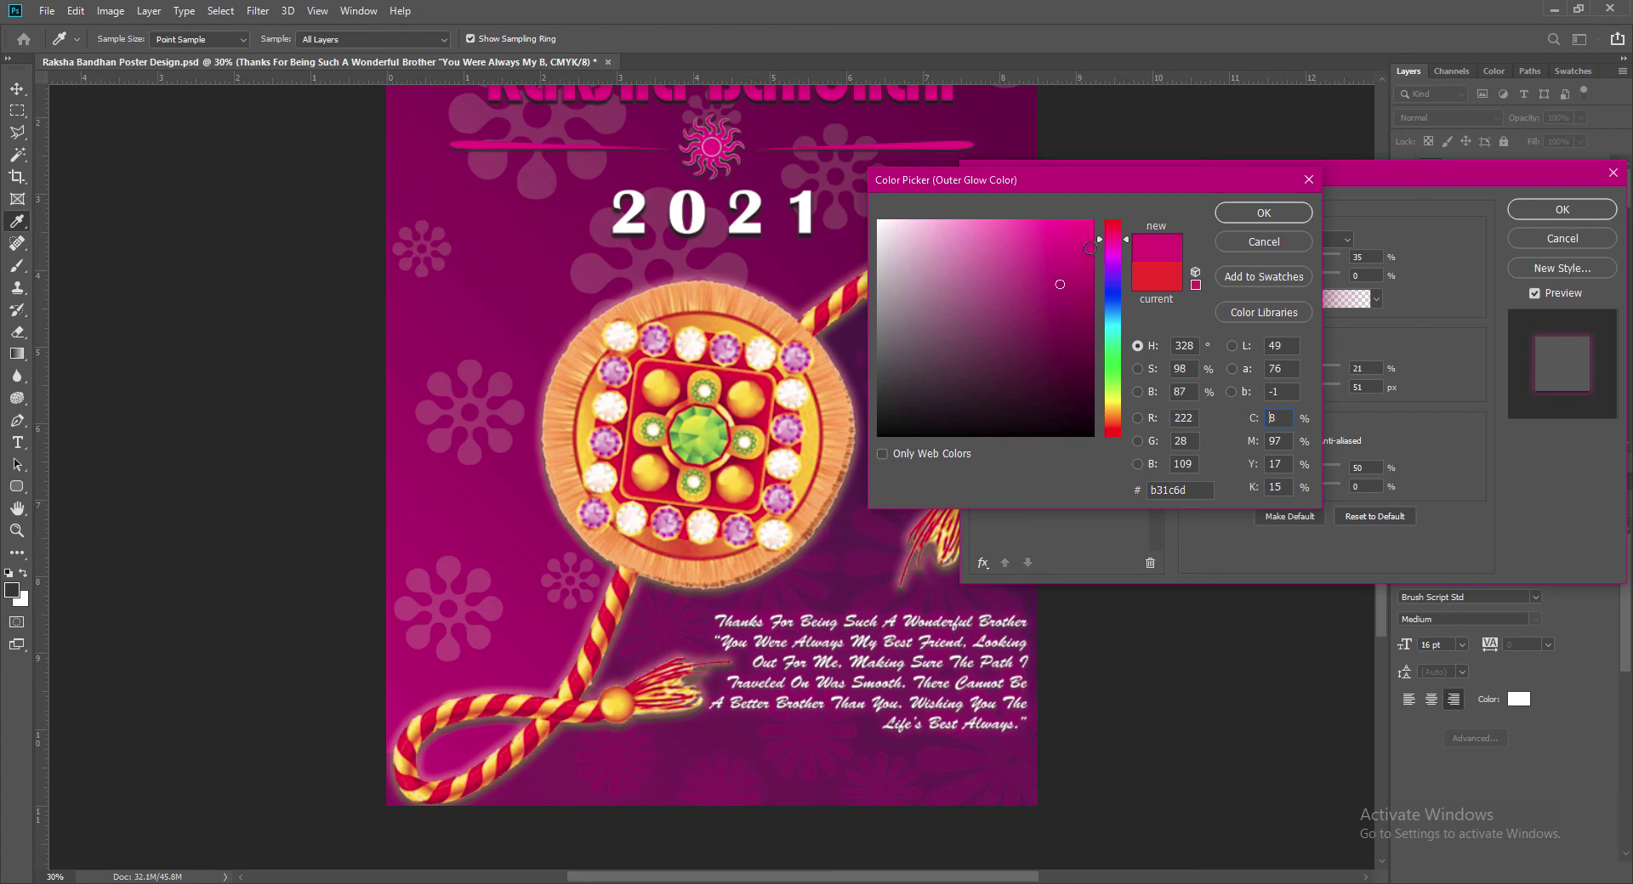
click(1223, 212)
Step: Set the outer glow's spread to 33% and size to 33 px, apply the layer style and save the poster
drag(1366, 370, 1269, 370)
text(33)
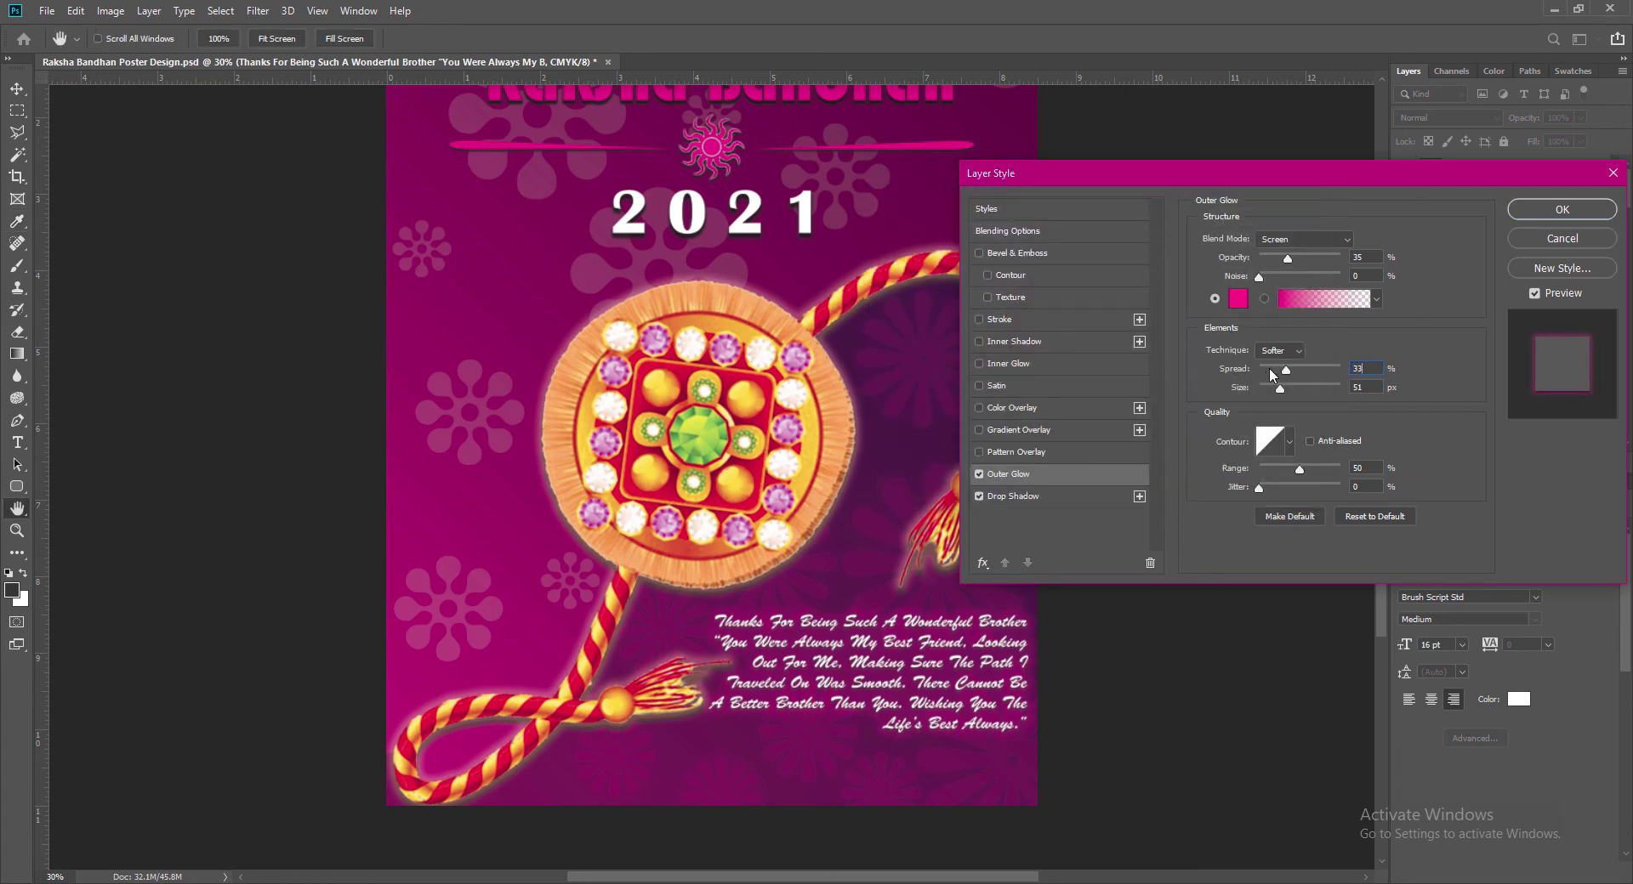
key(Tab)
text(29)
key(BackSpace)
key(BackSpace)
text(33)
click(1562, 209)
key(ctrl+s)
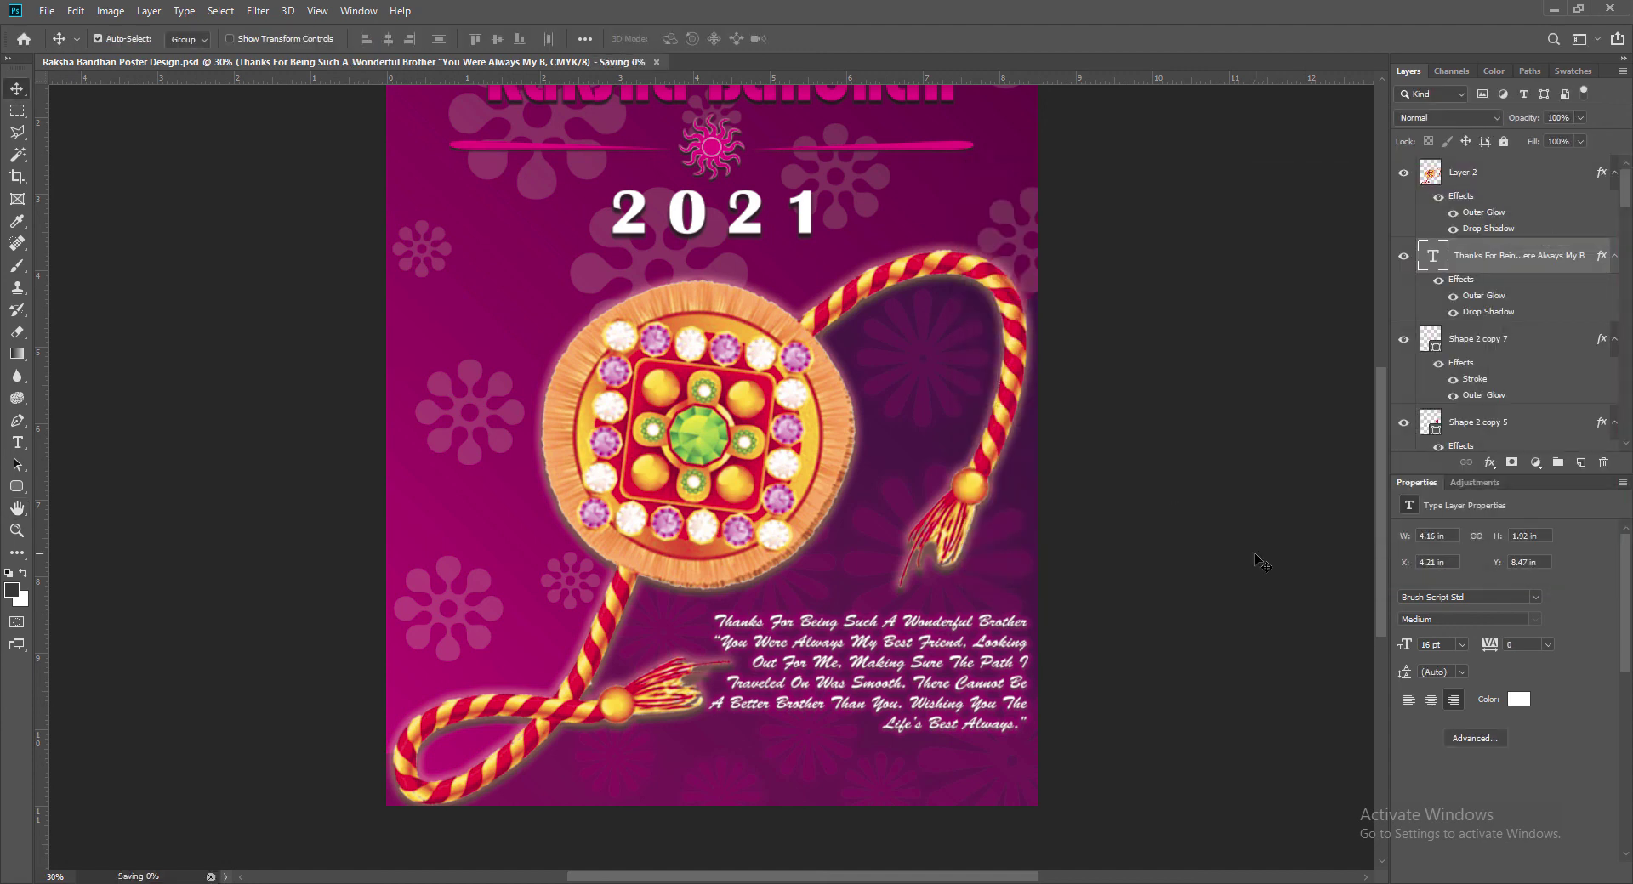
Step: Select all the pale flower shapes across the poster, make them more transparent, clear the layer selection and save the poster
scroll(1350, 699, up, 3)
scroll(1350, 699, down, 2)
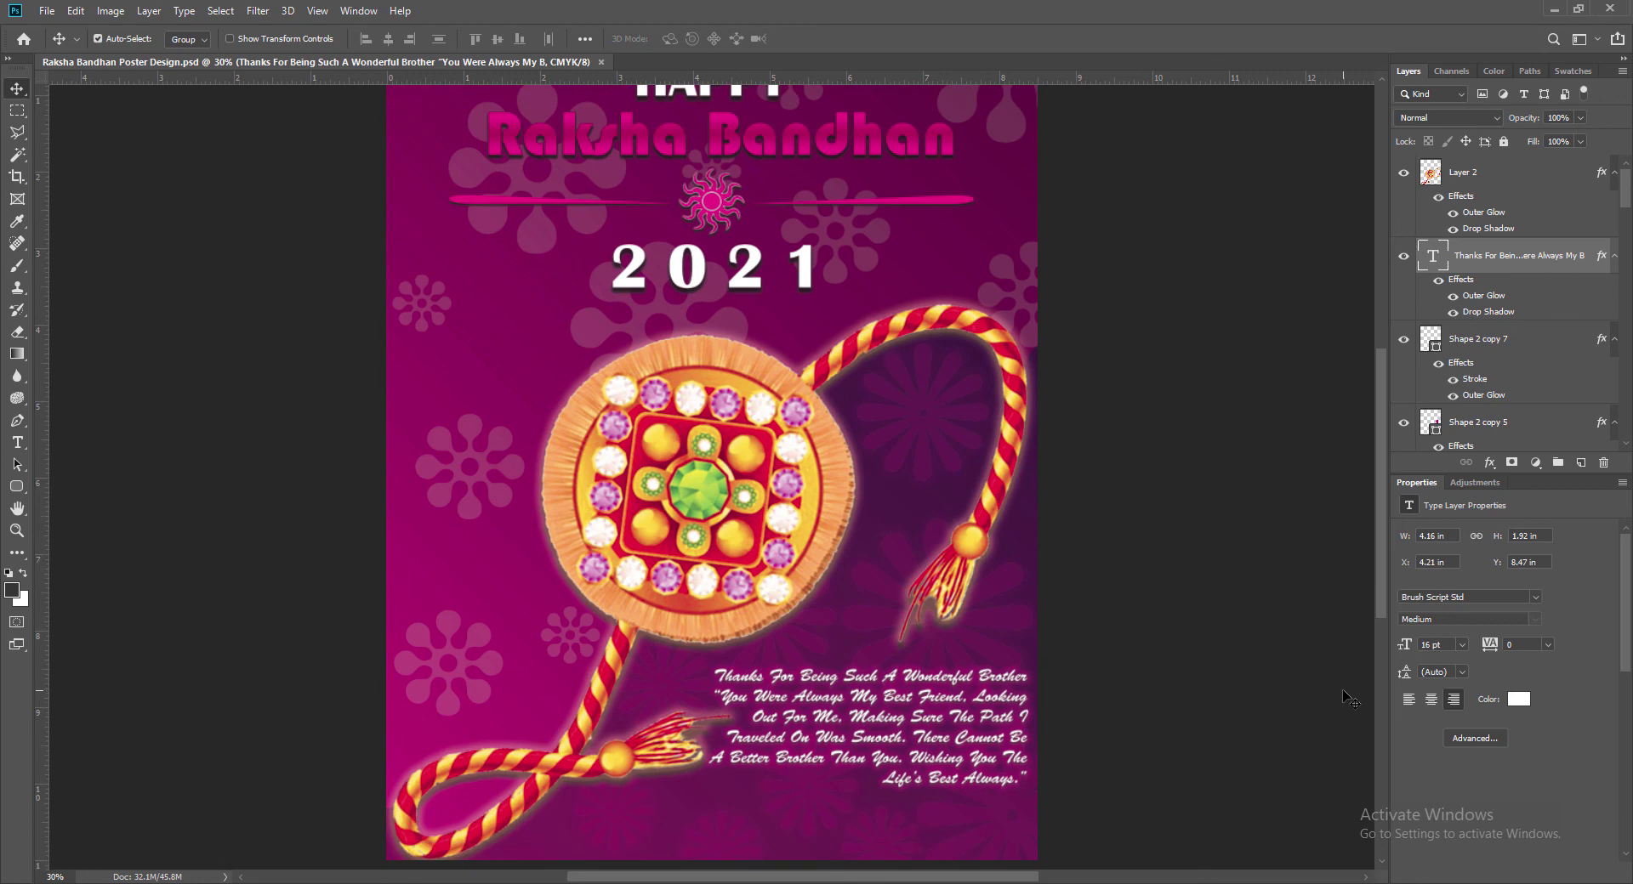
click(572, 638)
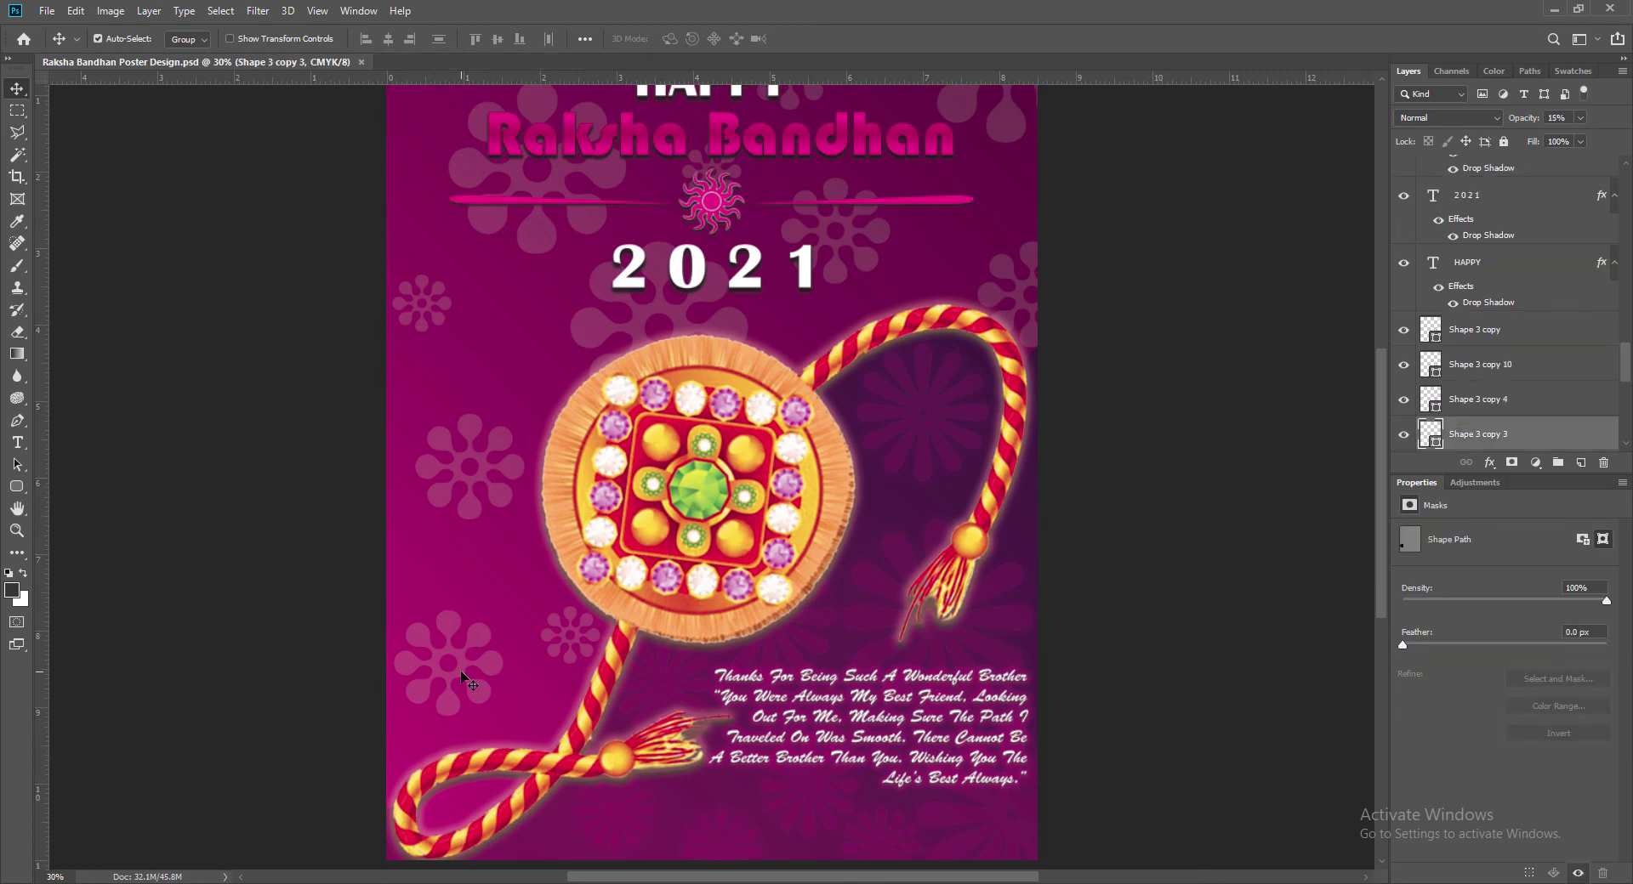
shift+click(460, 675)
shift+click(491, 488)
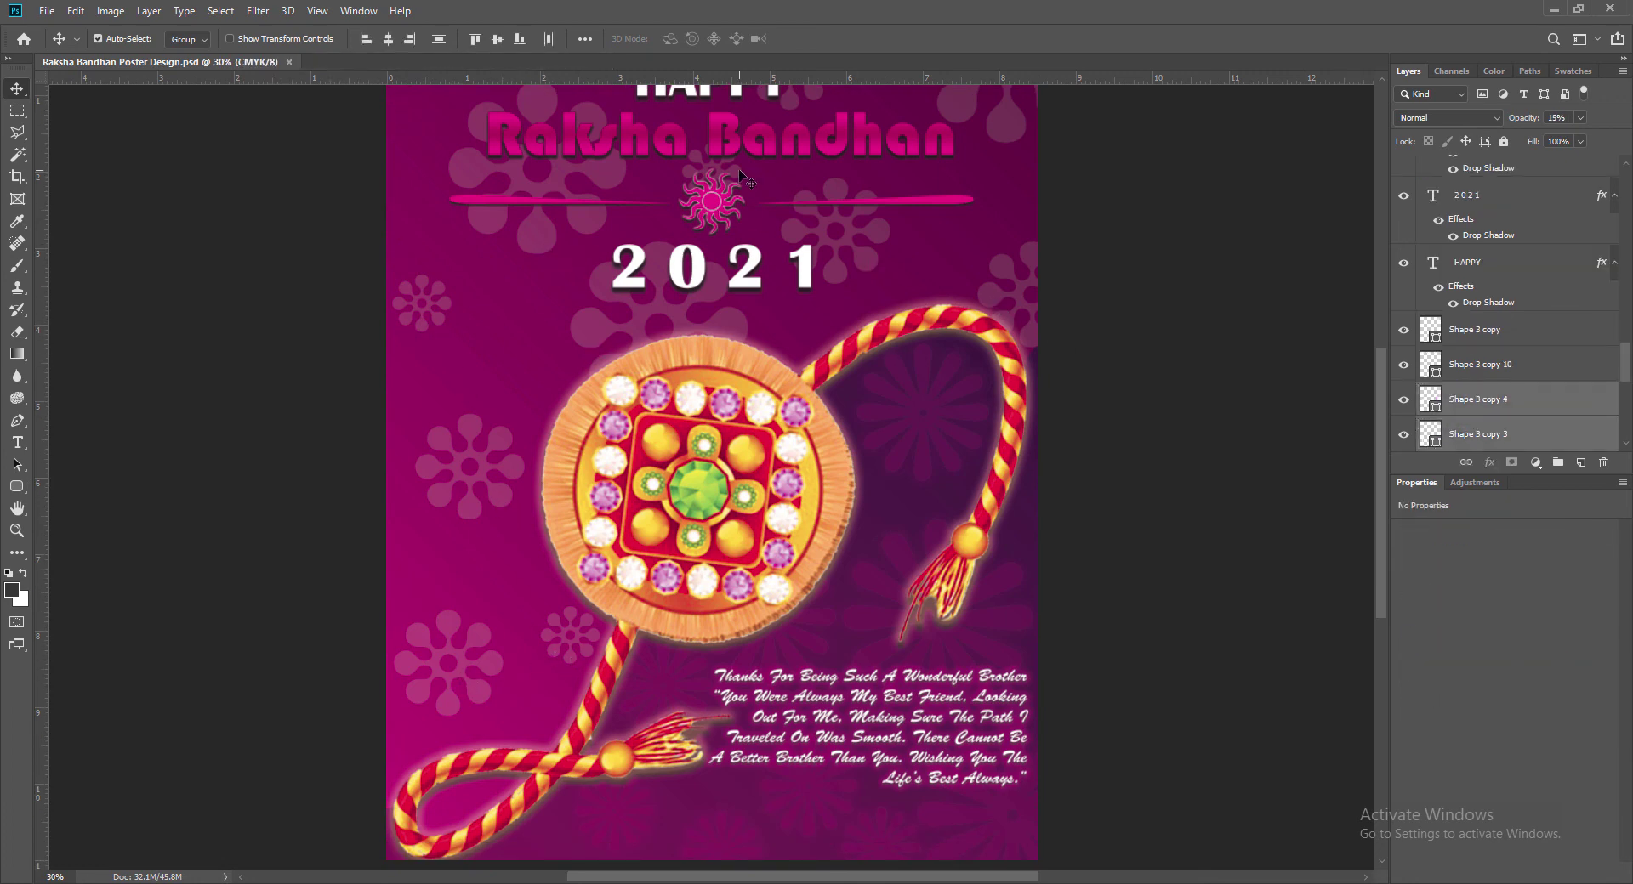
drag(1381, 383, 1381, 318)
shift+click(795, 280)
shift+click(430, 239)
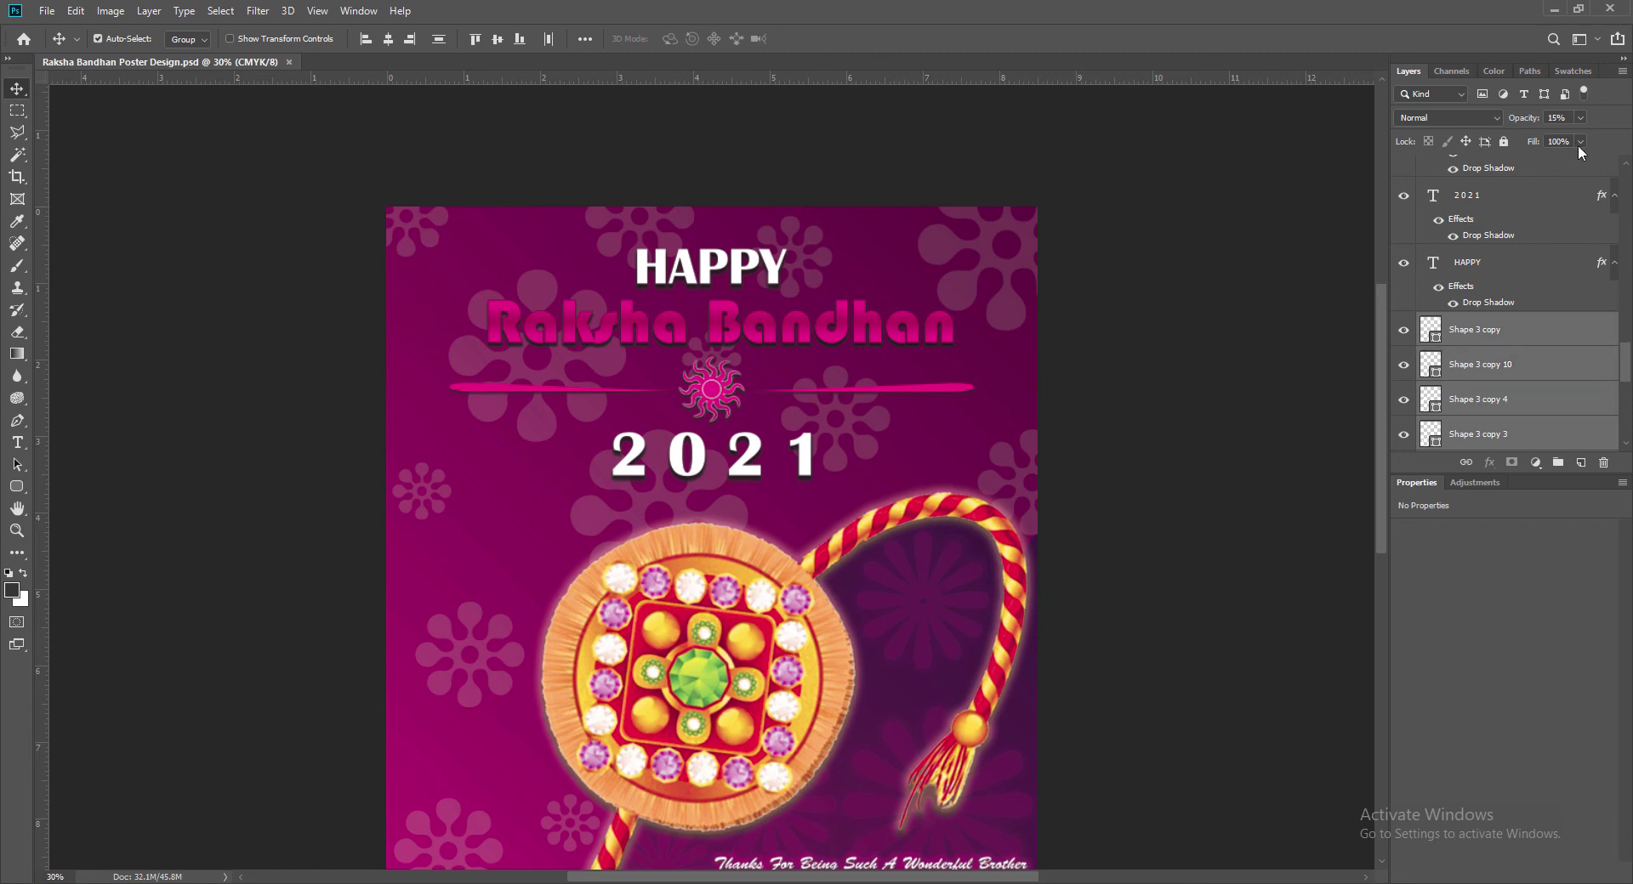
click(1228, 529)
scroll(1179, 519, down, 2)
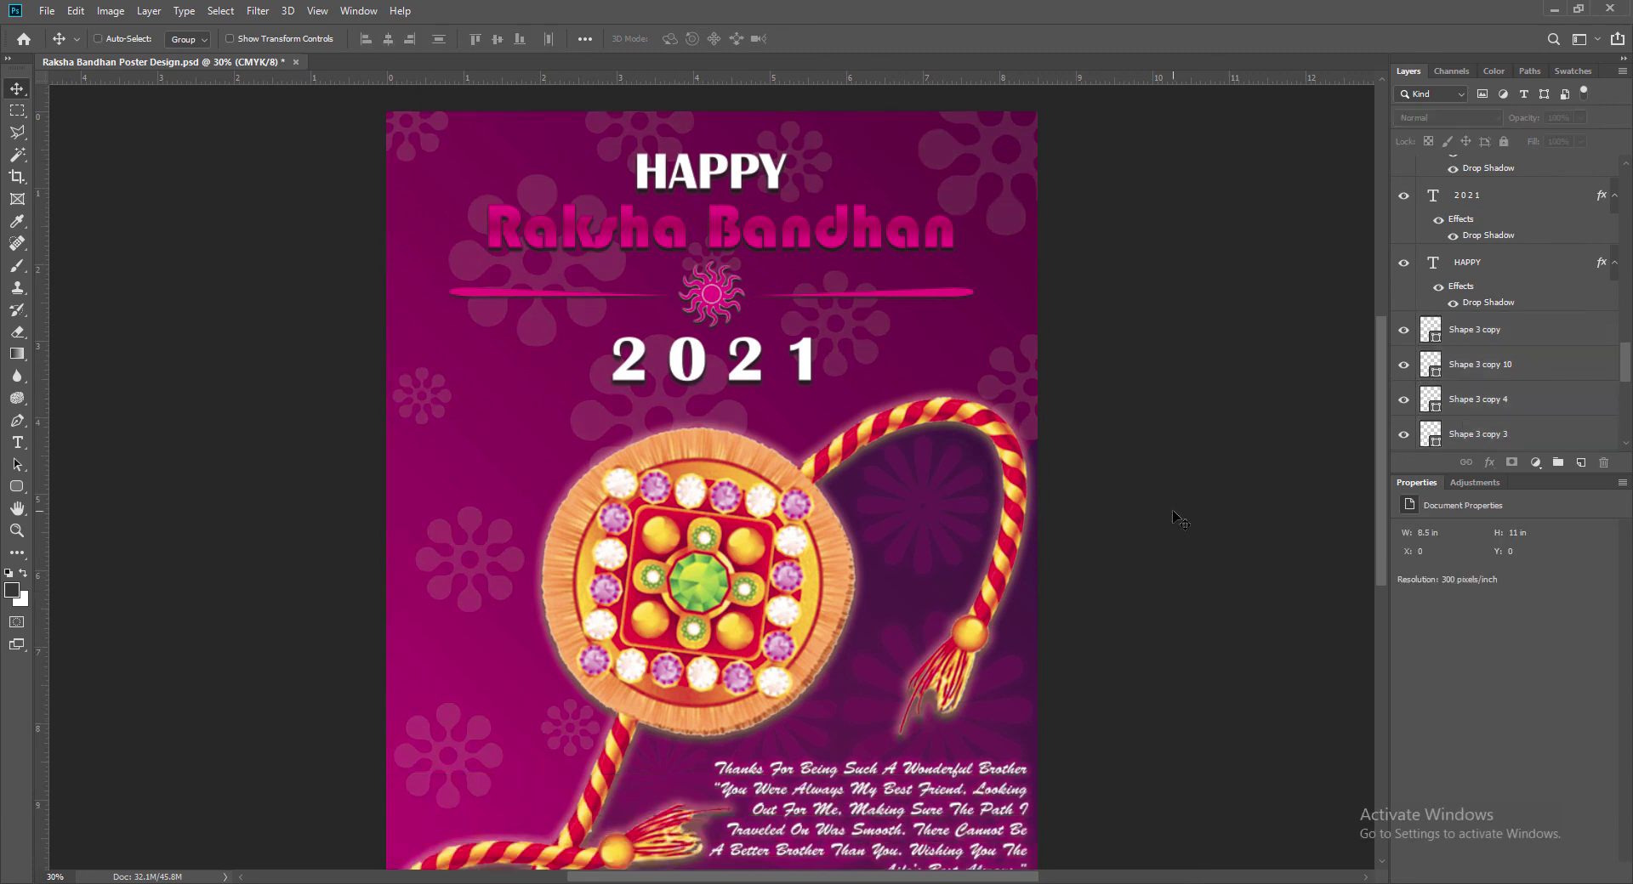
key(ctrl+s)
Step: Set the view zoom to 28% and hide the rulers to review the whole poster
scroll(1177, 513, down, 2)
scroll(1186, 523, up, 2)
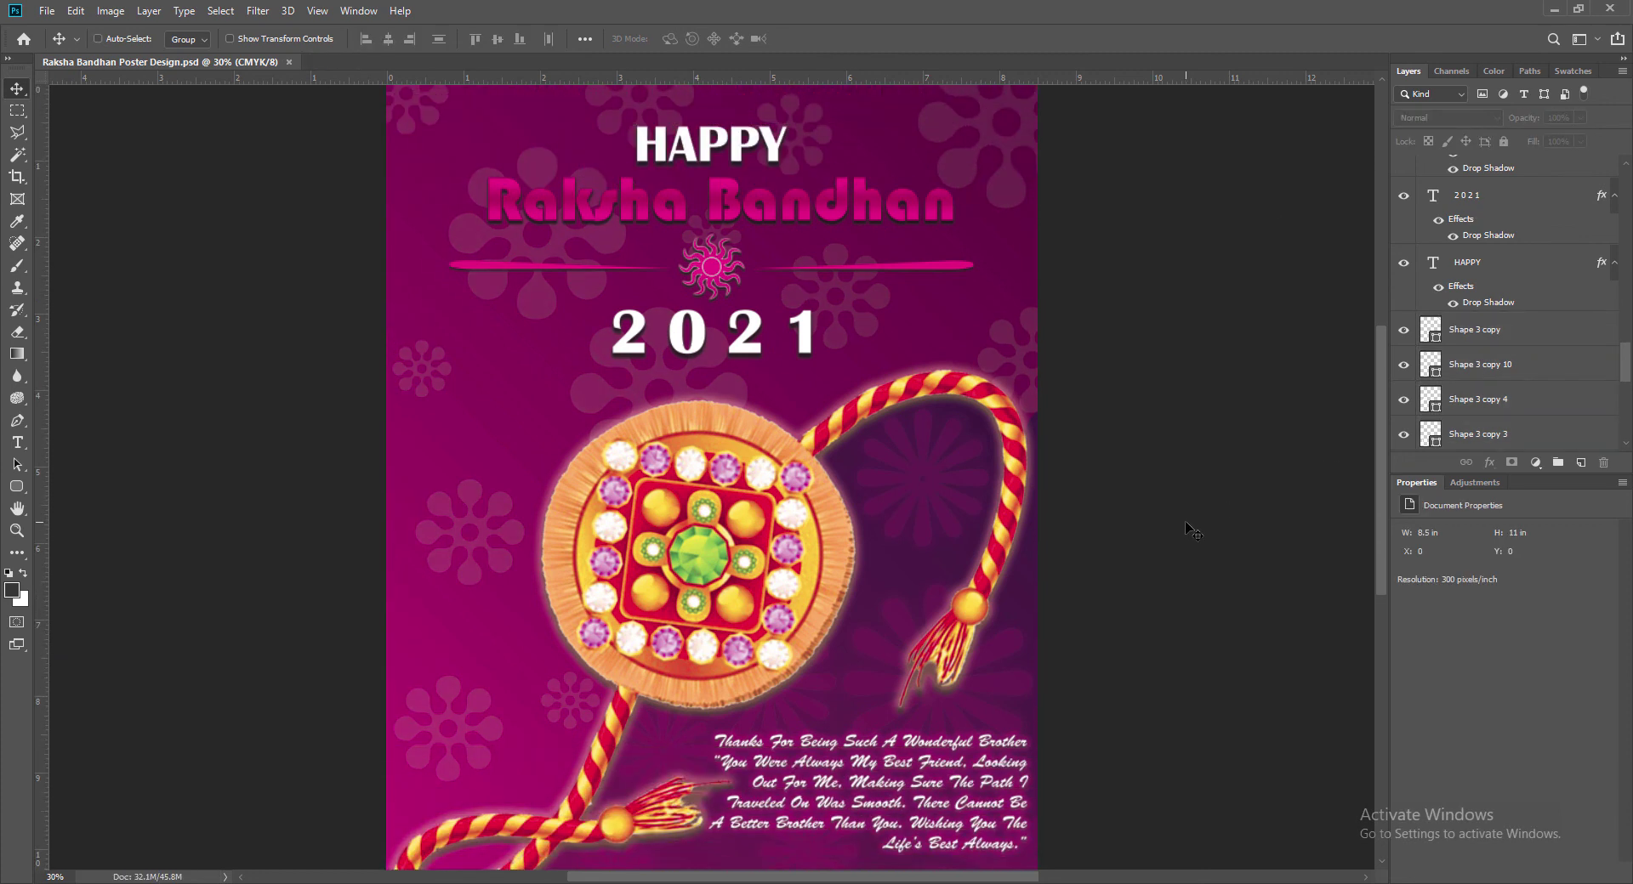
click(97, 39)
drag(66, 877, 3, 880)
text(25)
key(Return)
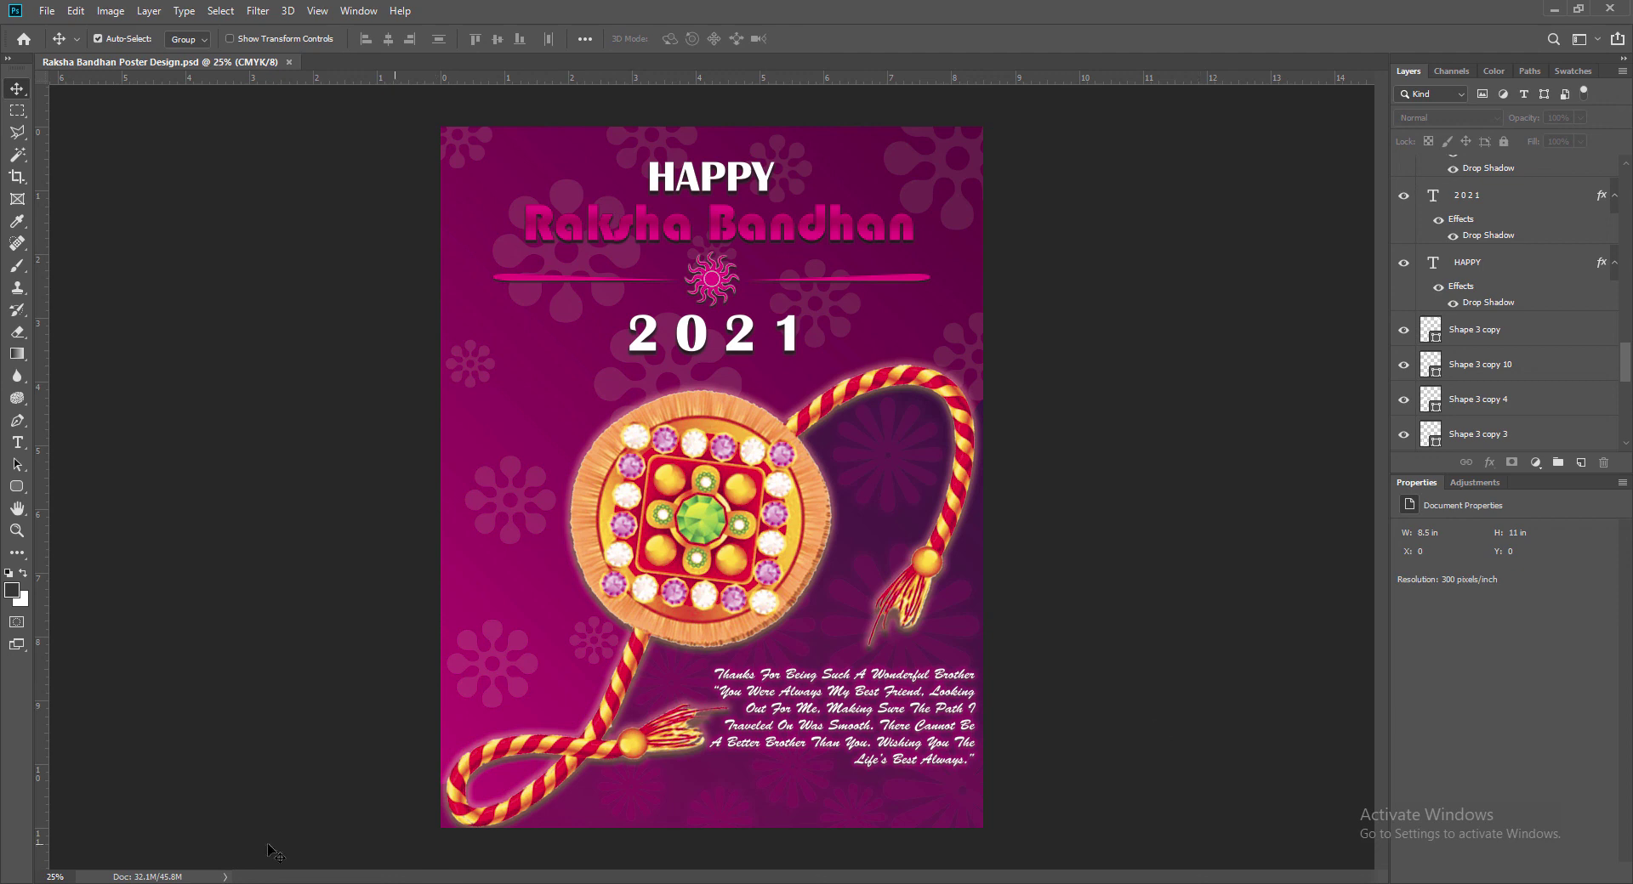
text(28)
key(Return)
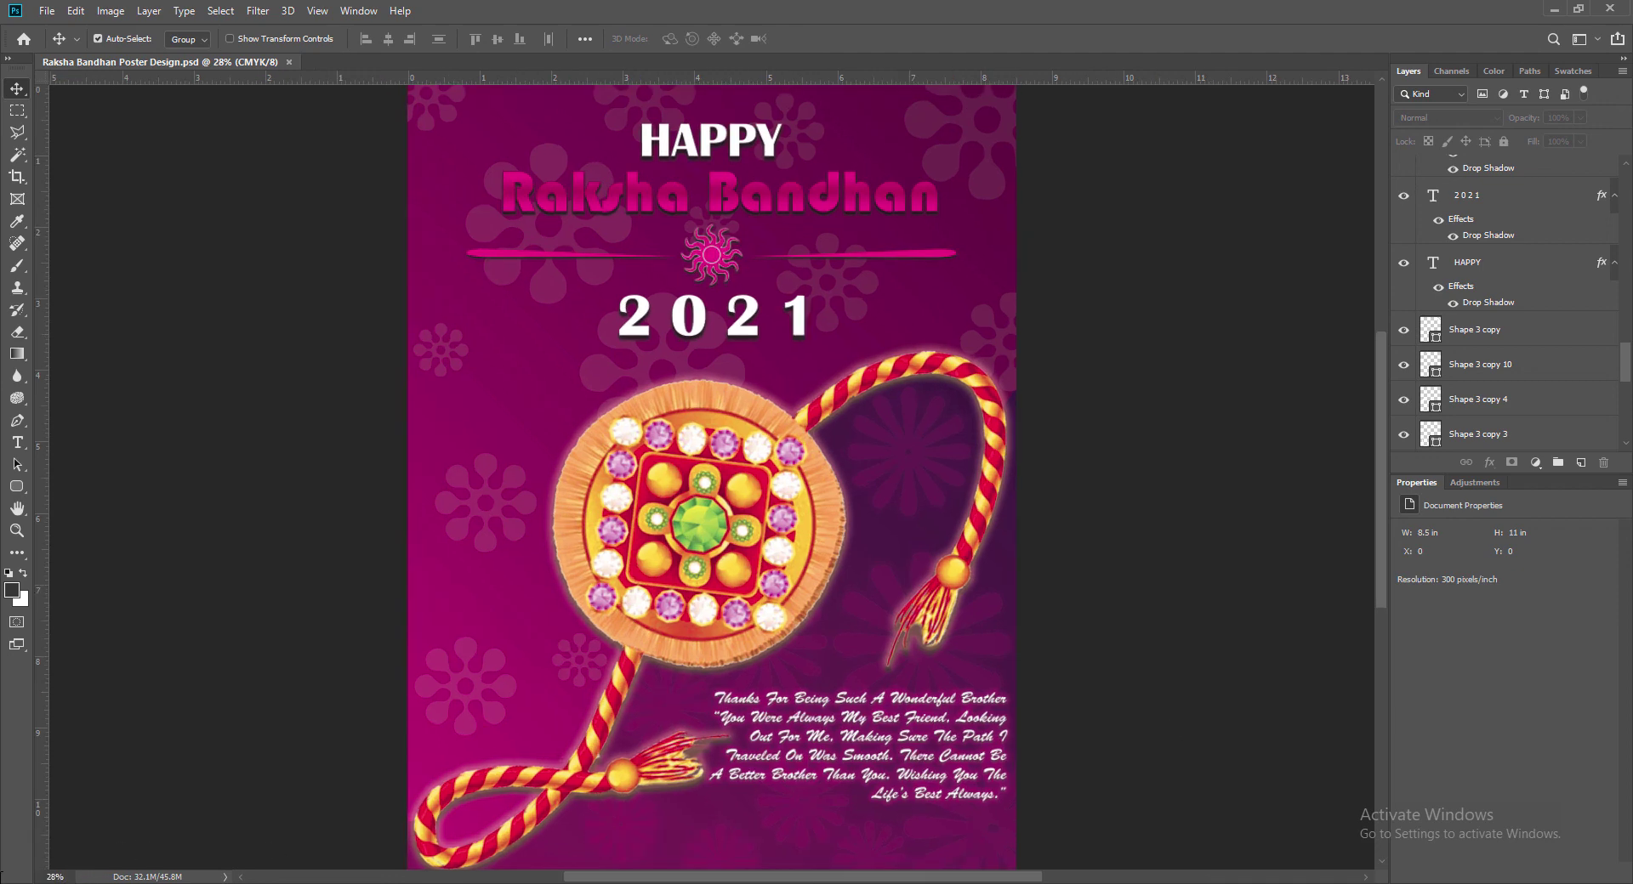
key(ctrl+r)
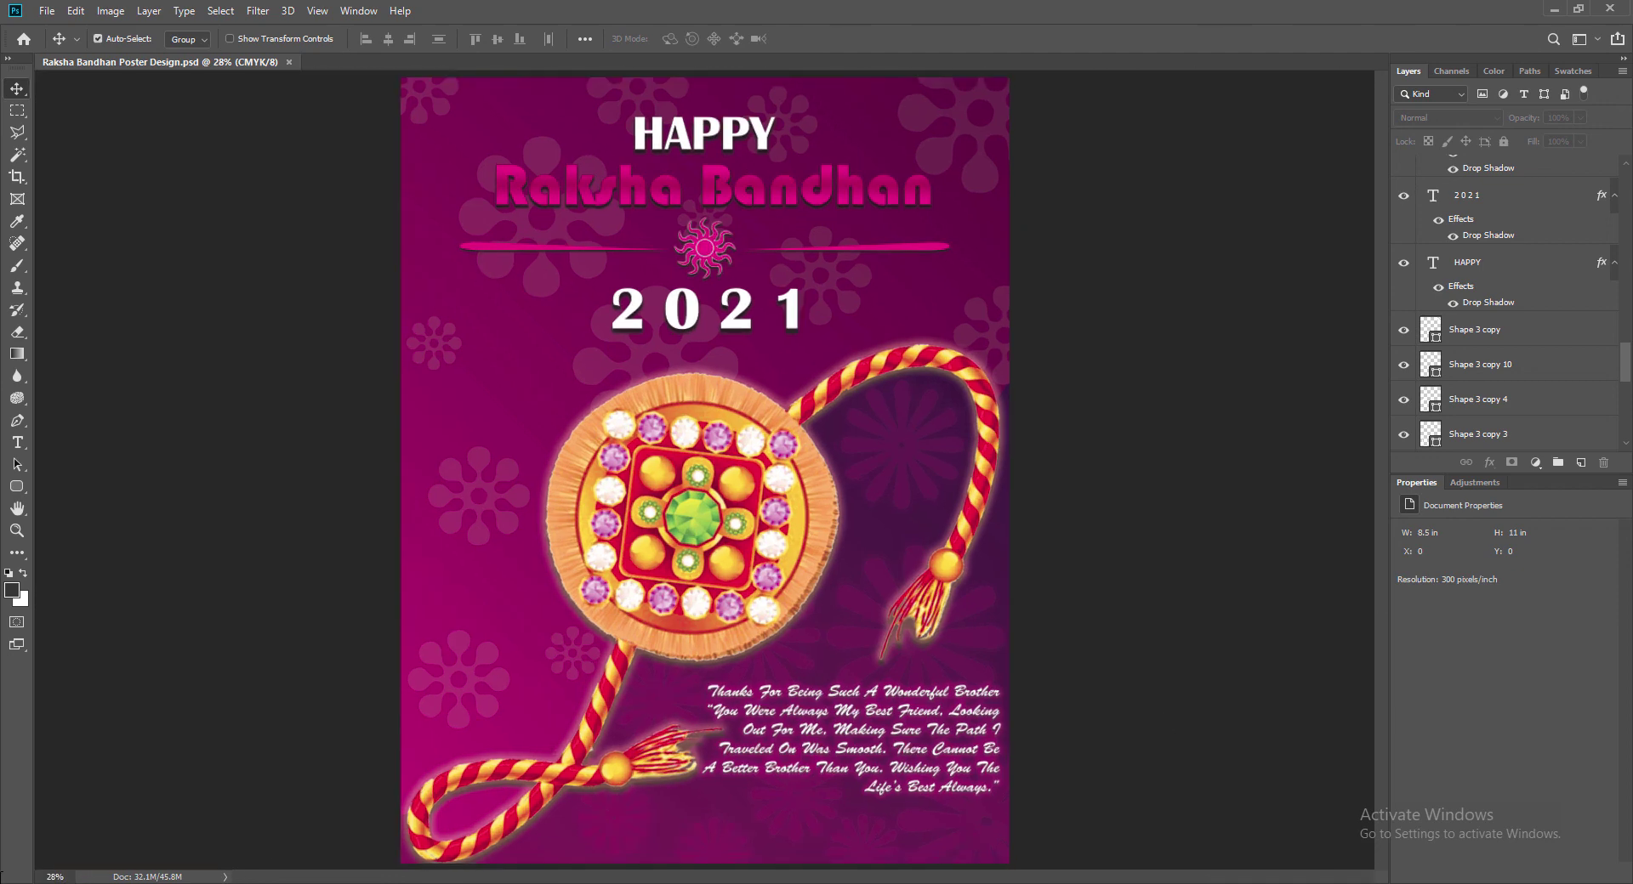